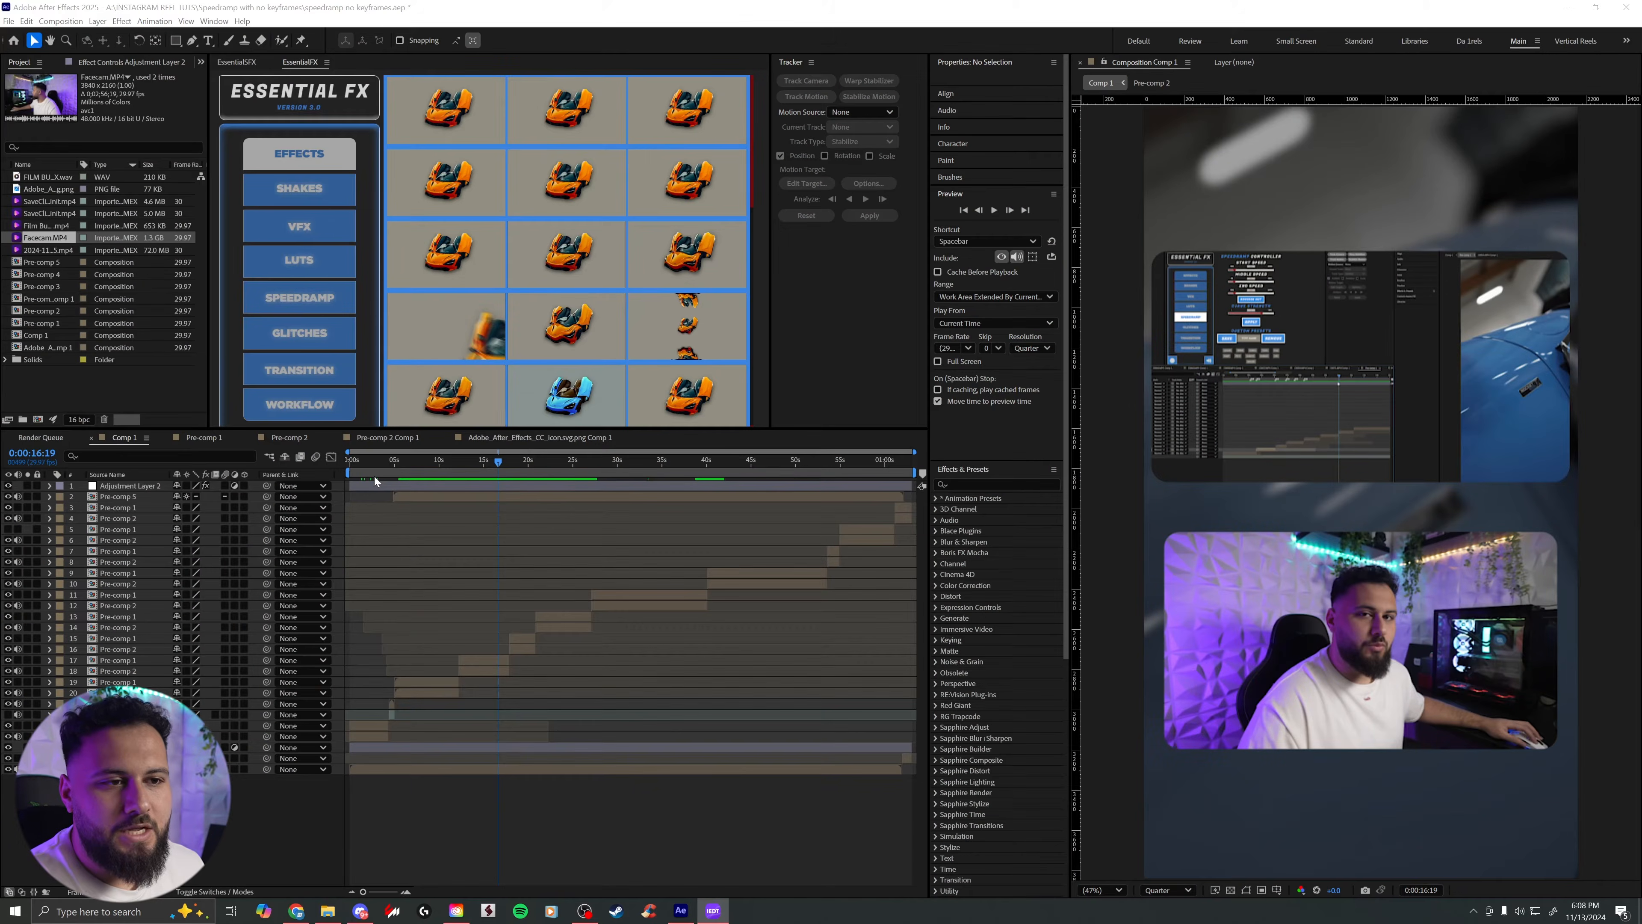
# Step: Scrub Comp 1 to its end and close the timelines of all the other open compositions
pyautogui.moveTo(374, 476); pyautogui.dragTo(901, 468)
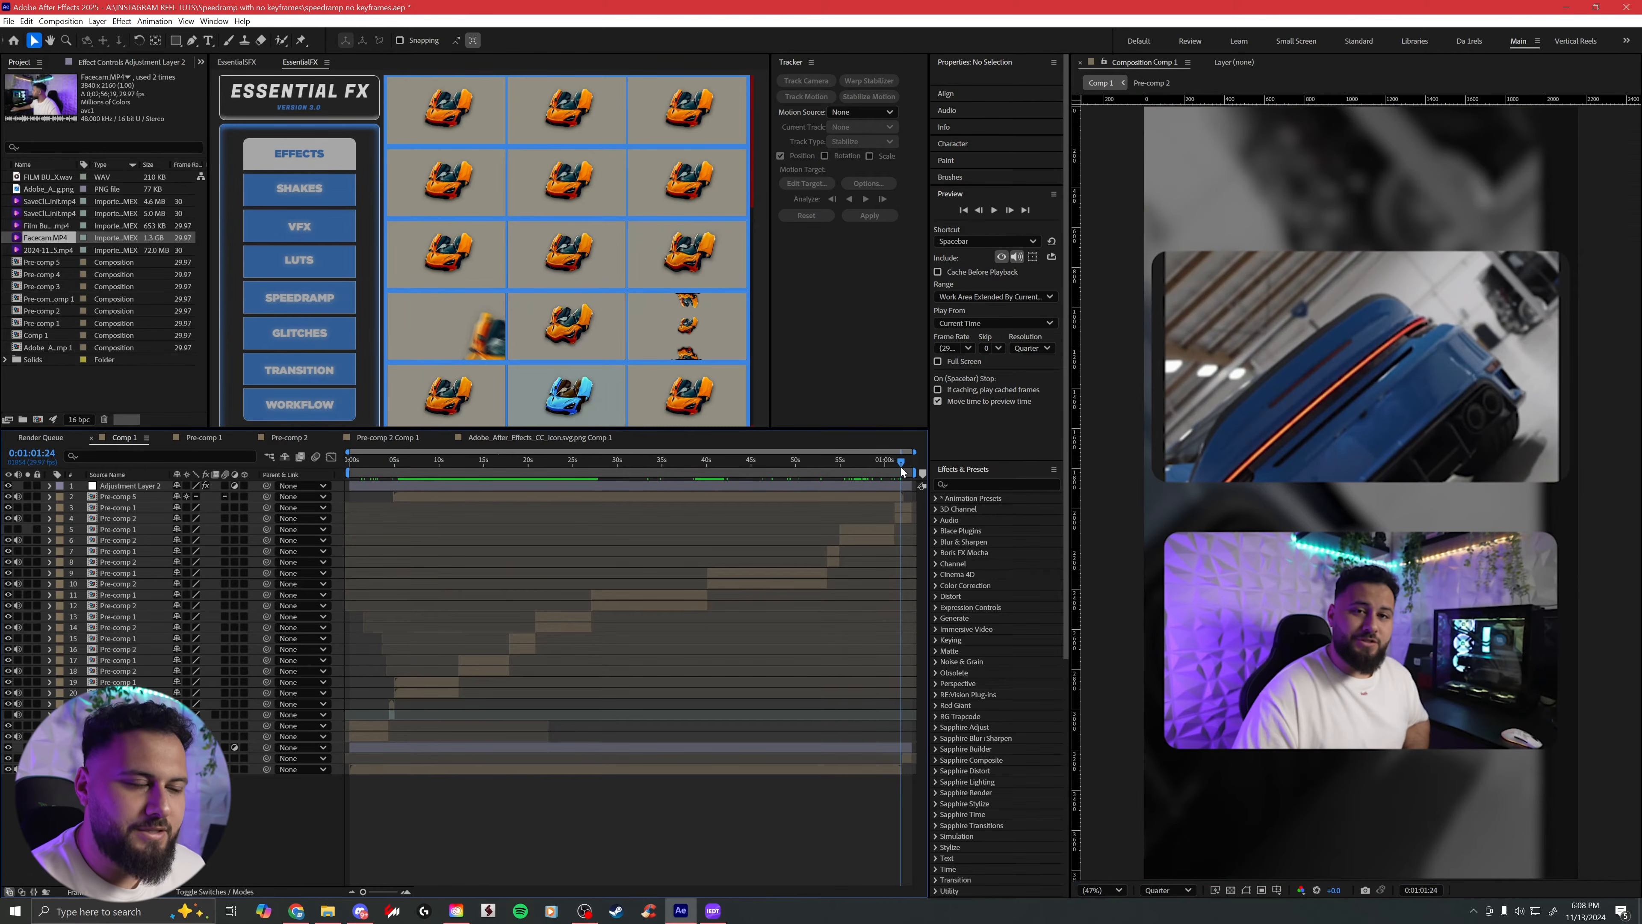
pyautogui.click(167, 440)
pyautogui.click(166, 439)
pyautogui.click(167, 439)
pyautogui.click(167, 439)
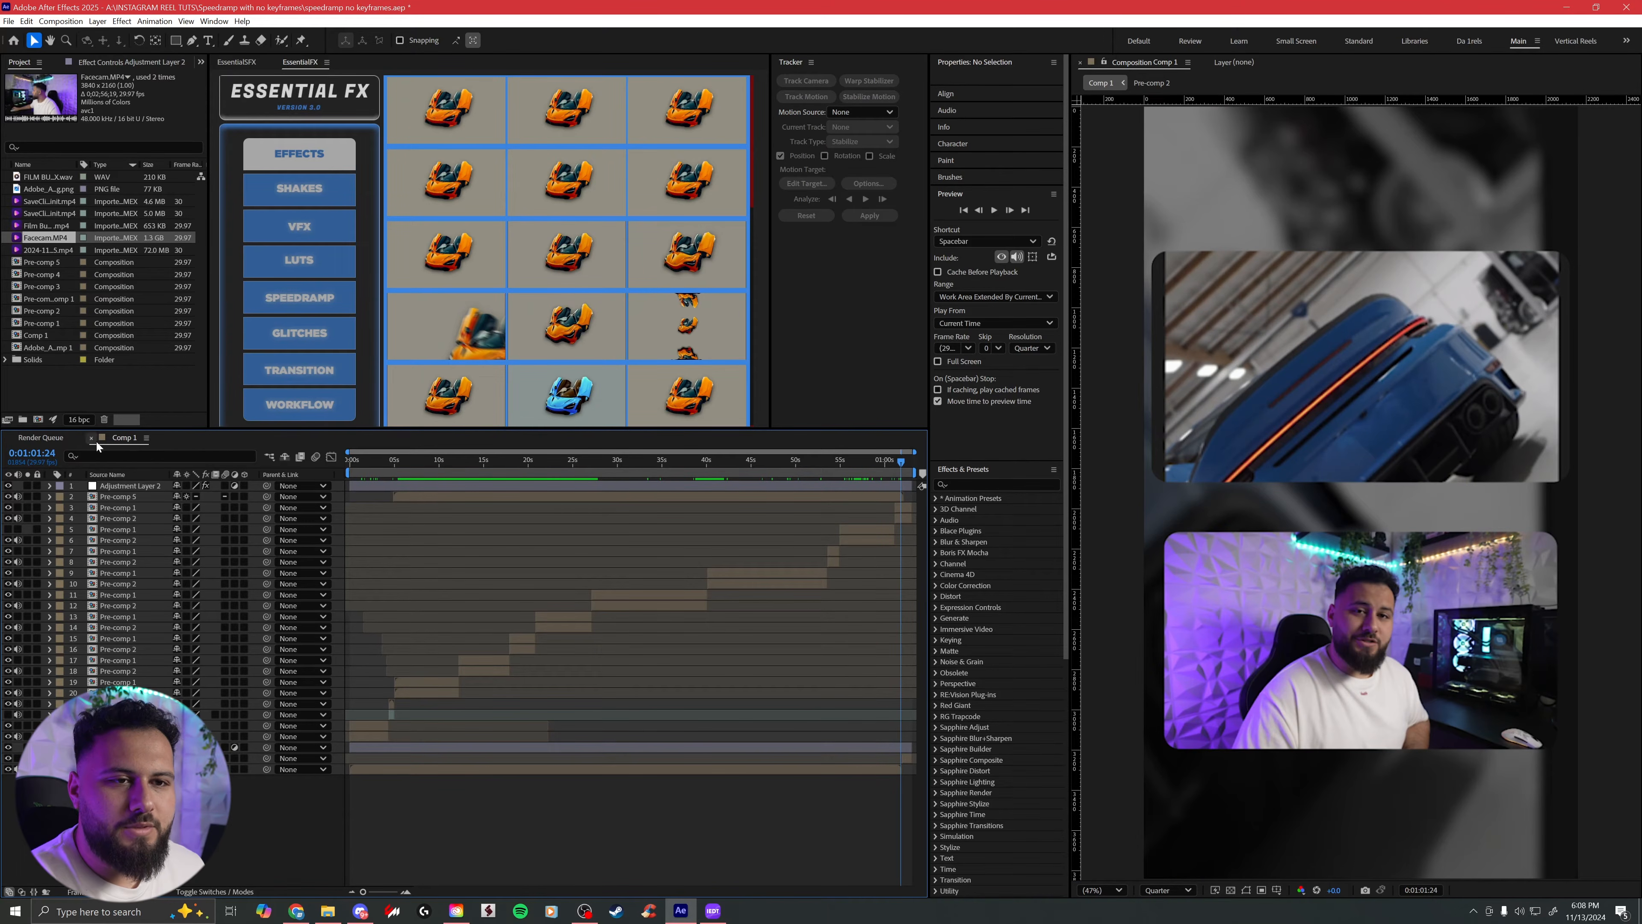
# Step: Create a new 2160 × 3840 px composition with the reels preset at 29.97 fps and review its settings
pyautogui.click(37, 419)
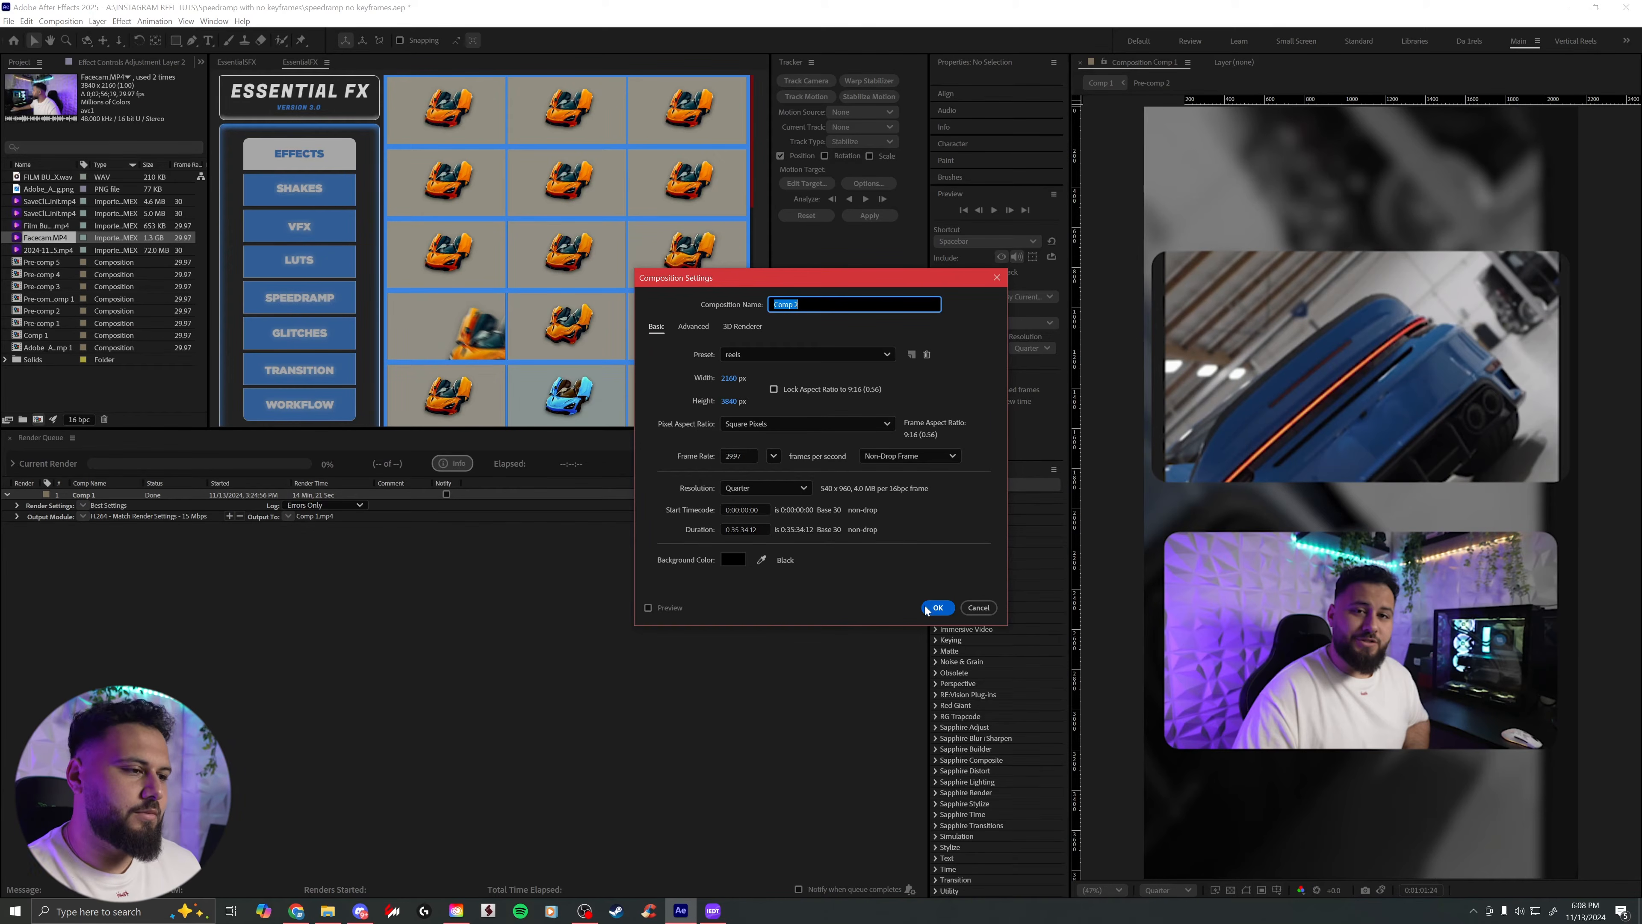
pyautogui.click(937, 607)
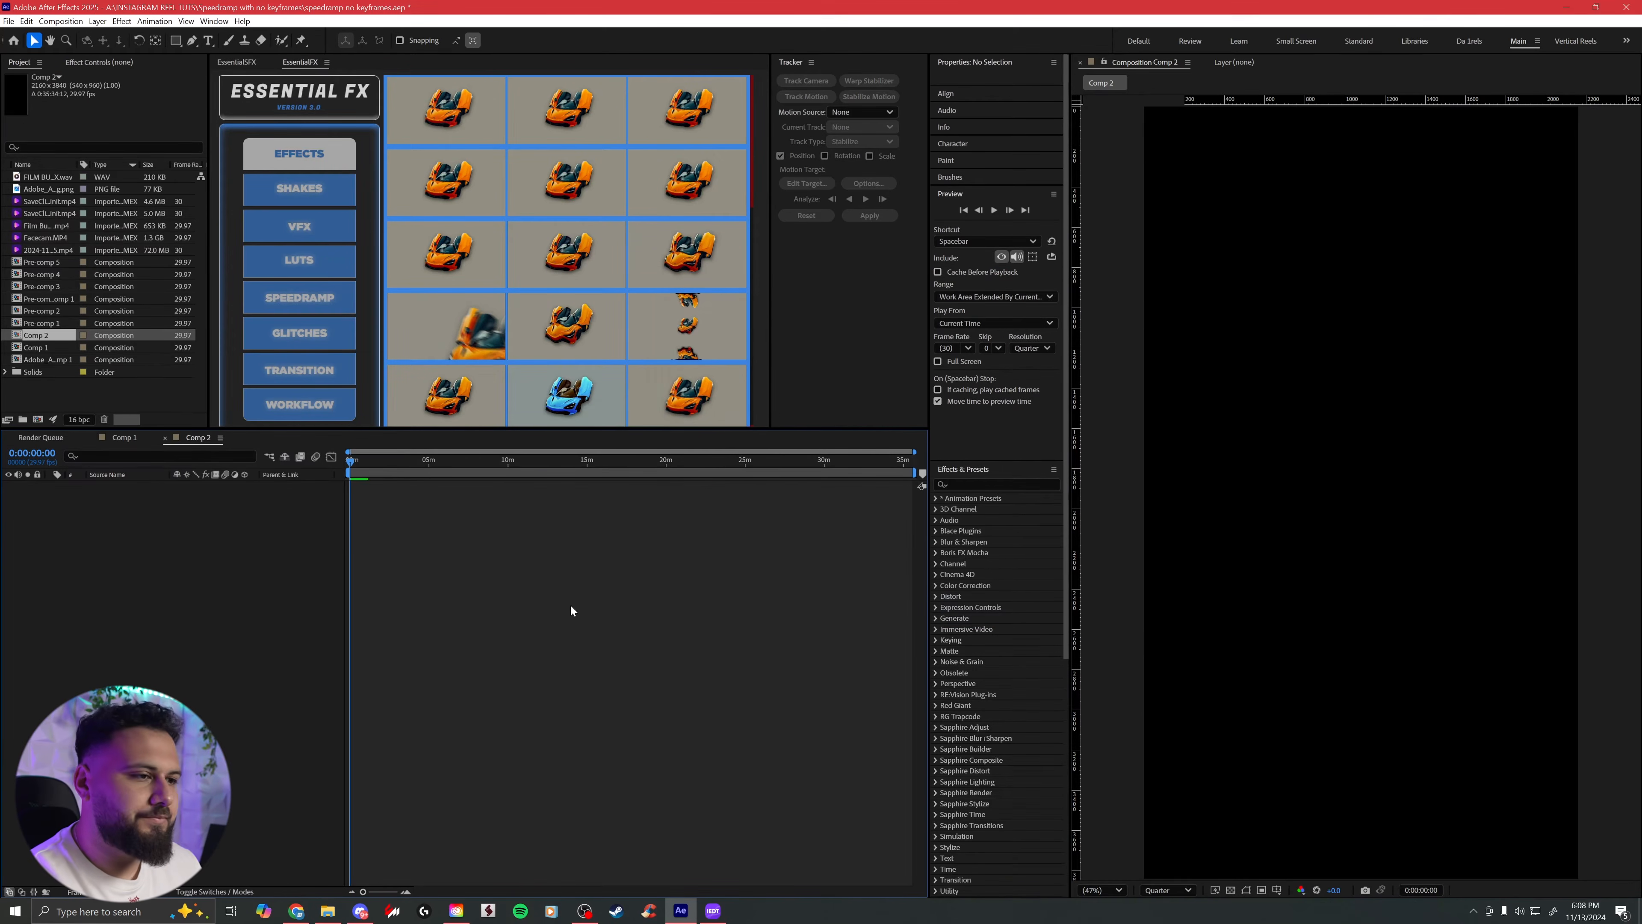
pyautogui.click(677, 460)
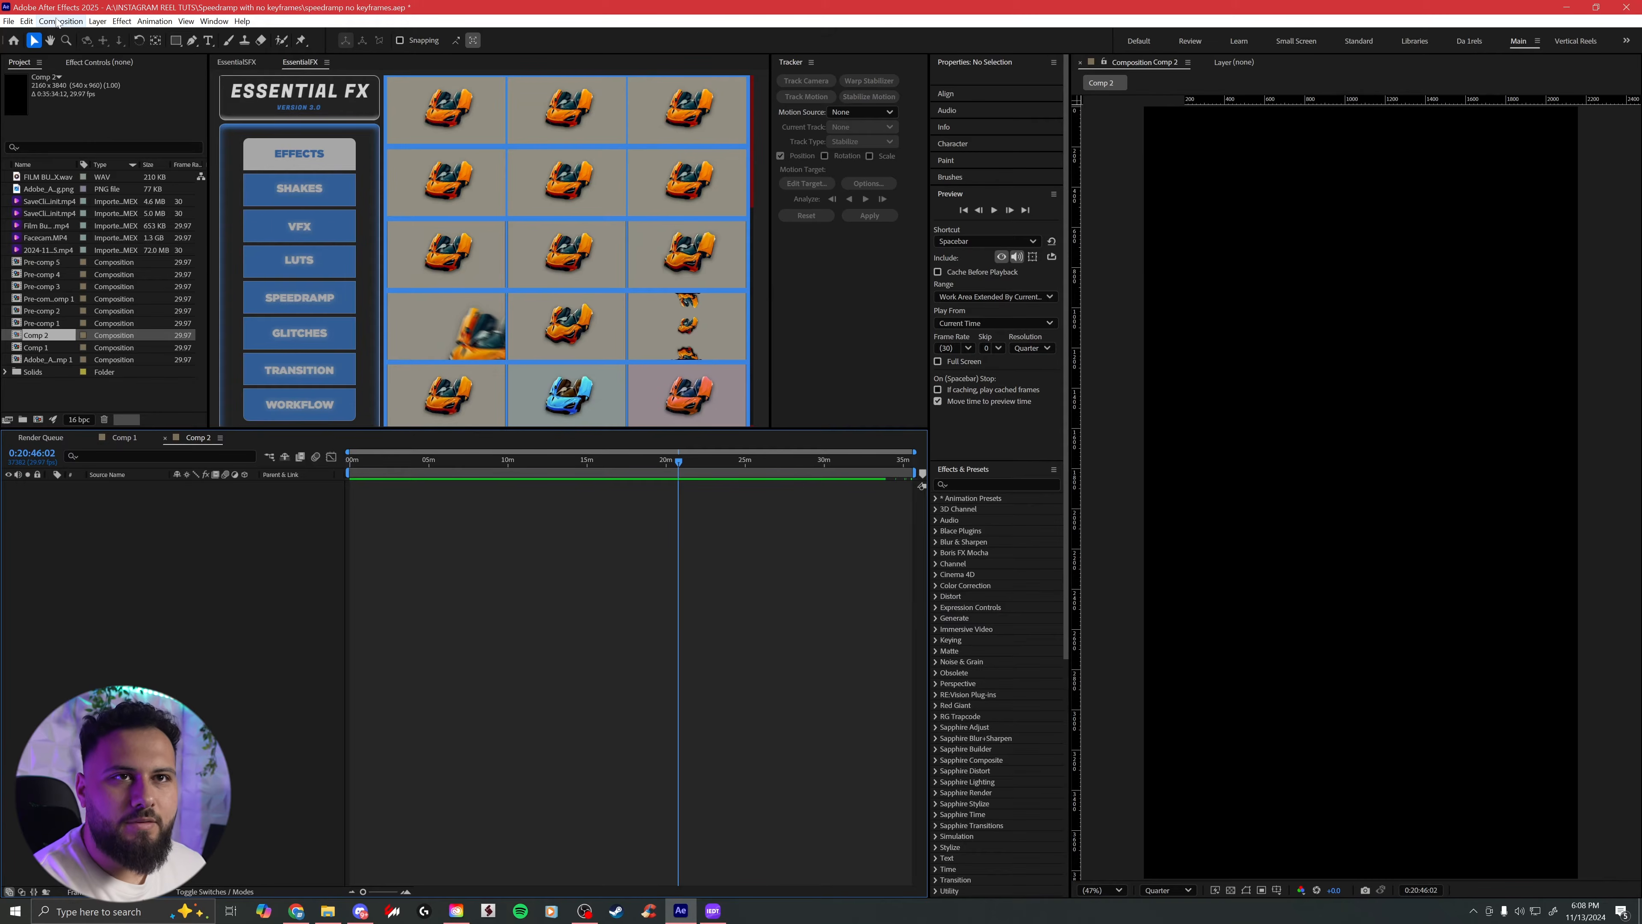
pyautogui.click(61, 21)
pyautogui.click(84, 51)
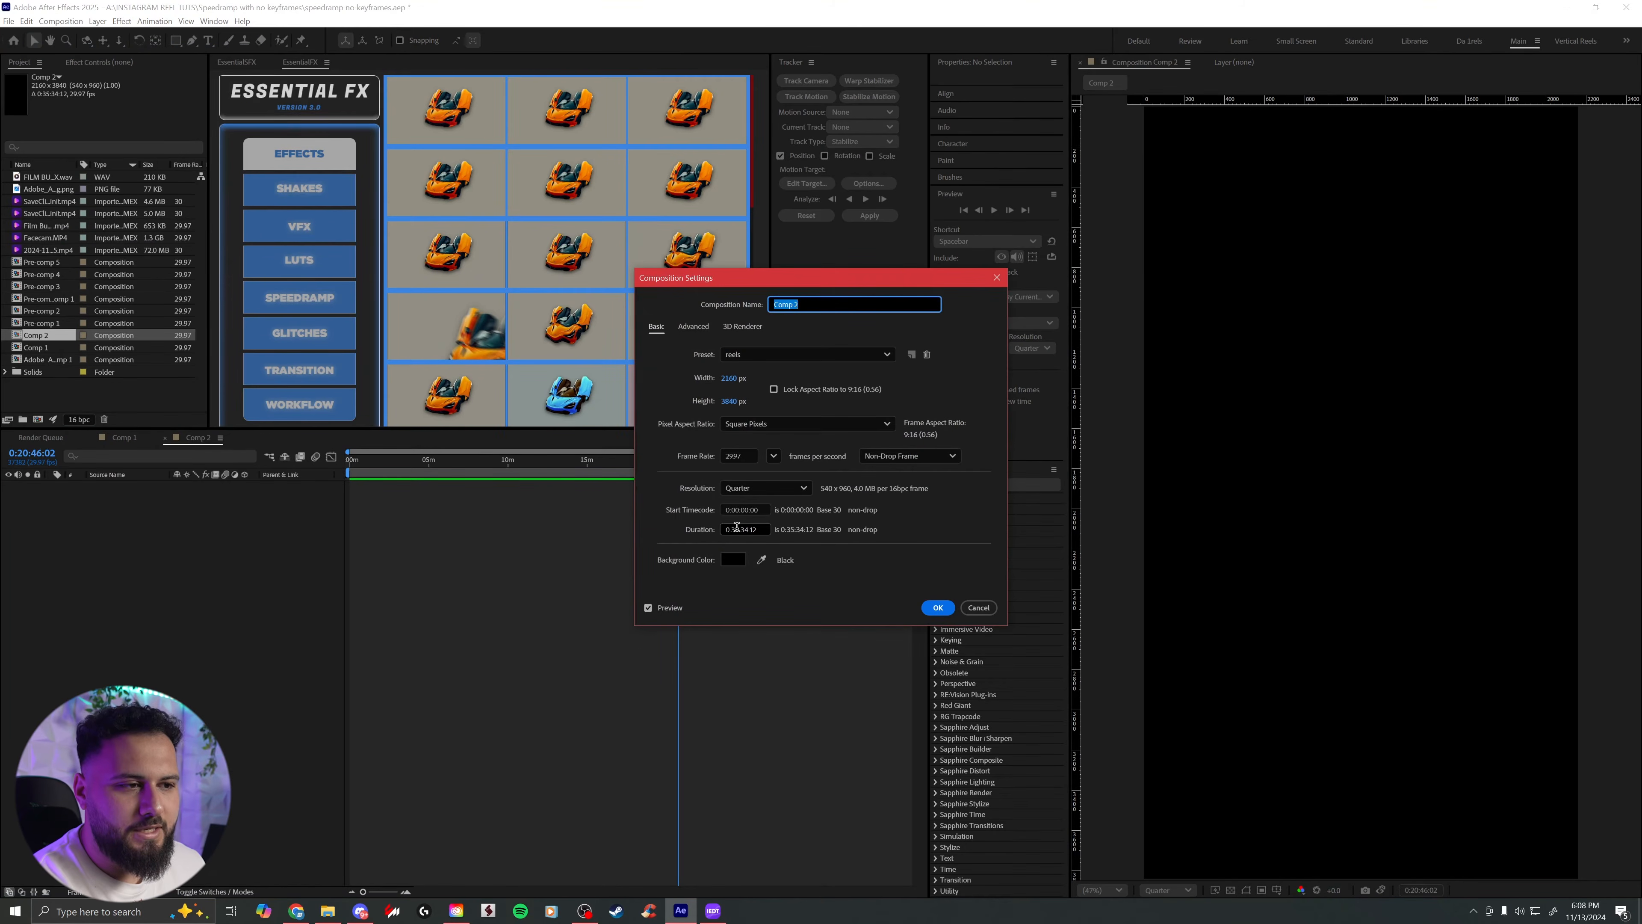
pyautogui.click(934, 607)
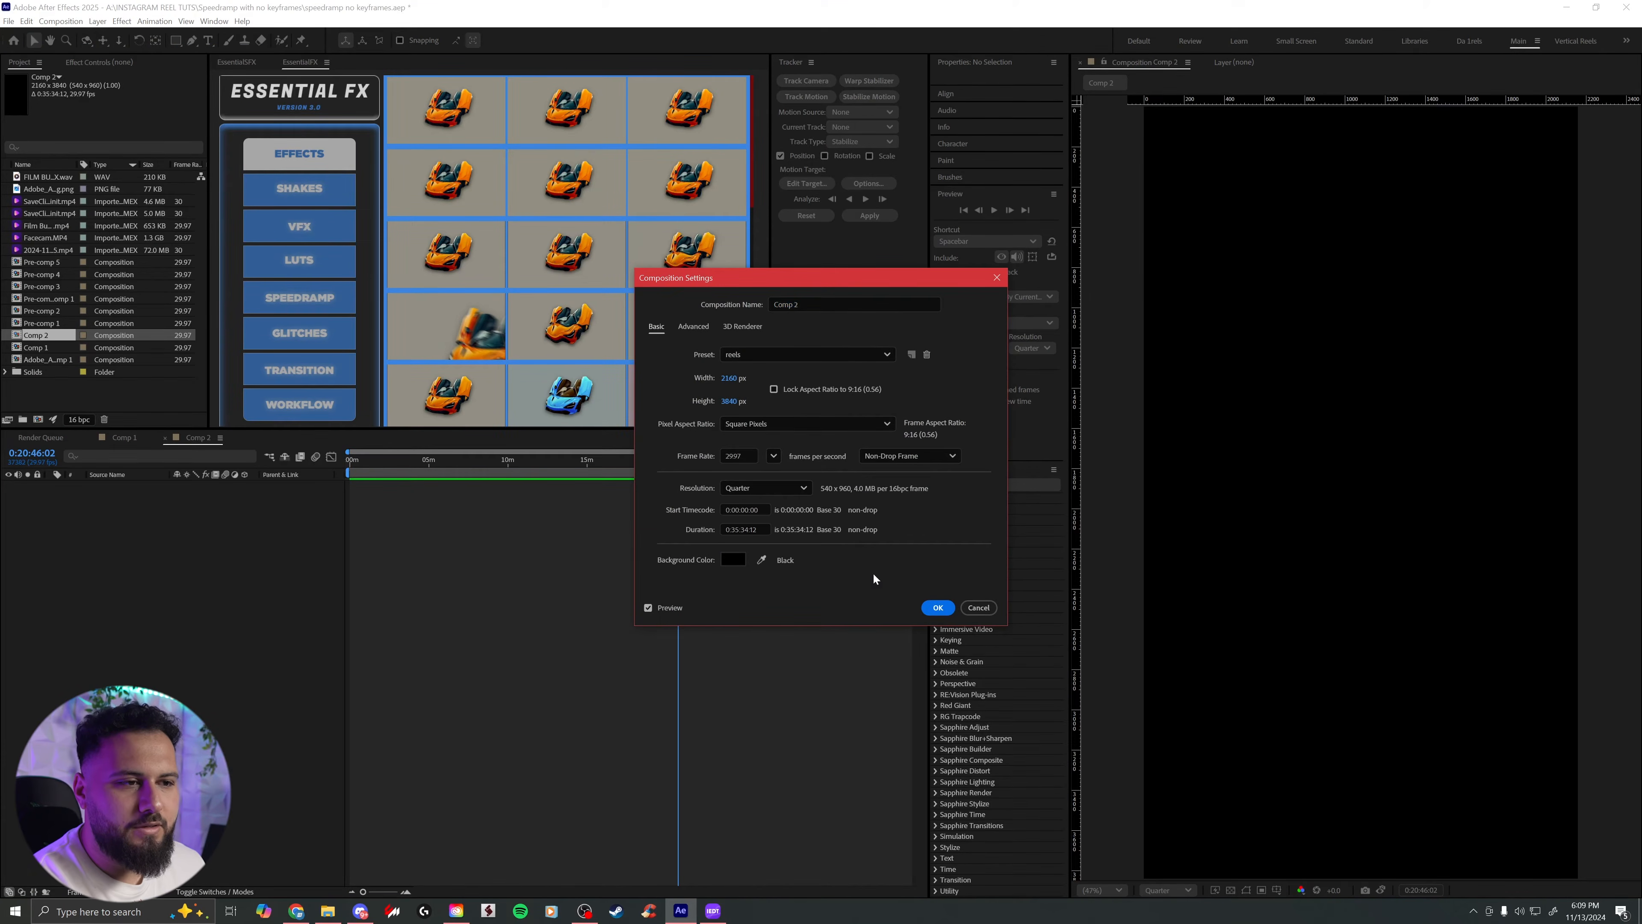
# Step: End the work area at about 0:04:59:11 and trim the new composition to it
pyautogui.moveTo(431, 464); pyautogui.dragTo(428, 466)
pyautogui.press('n')
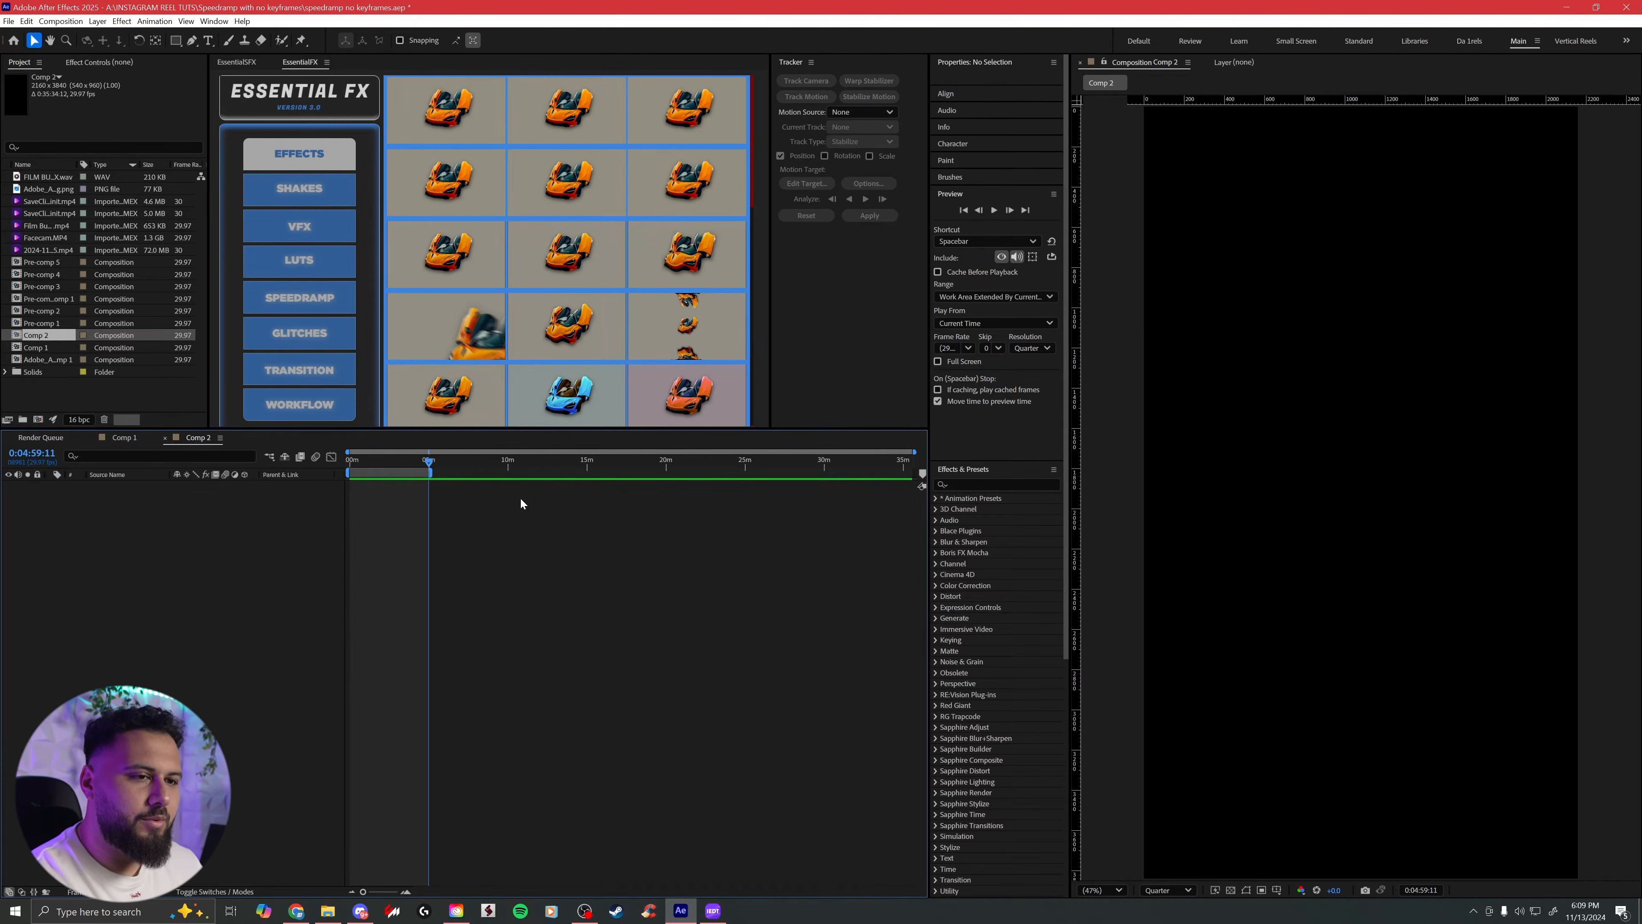
pyautogui.hotkey('ctrl', 'shift', 'x')
pyautogui.moveTo(546, 460); pyautogui.dragTo(380, 486)
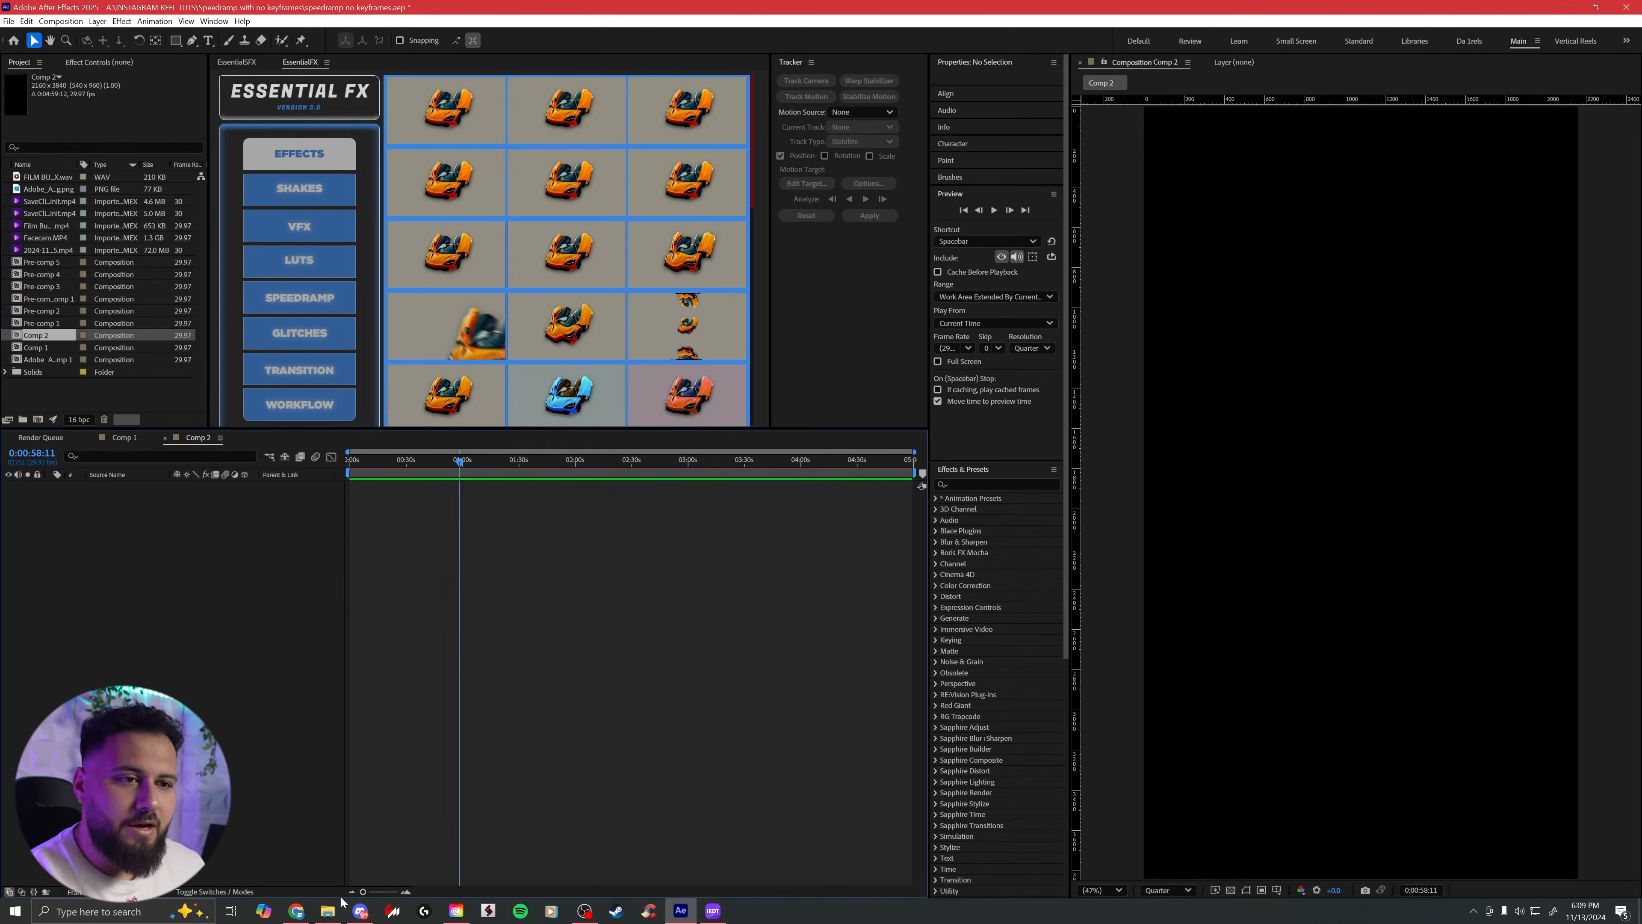
pyautogui.moveTo(54, 253); pyautogui.dragTo(186, 589)
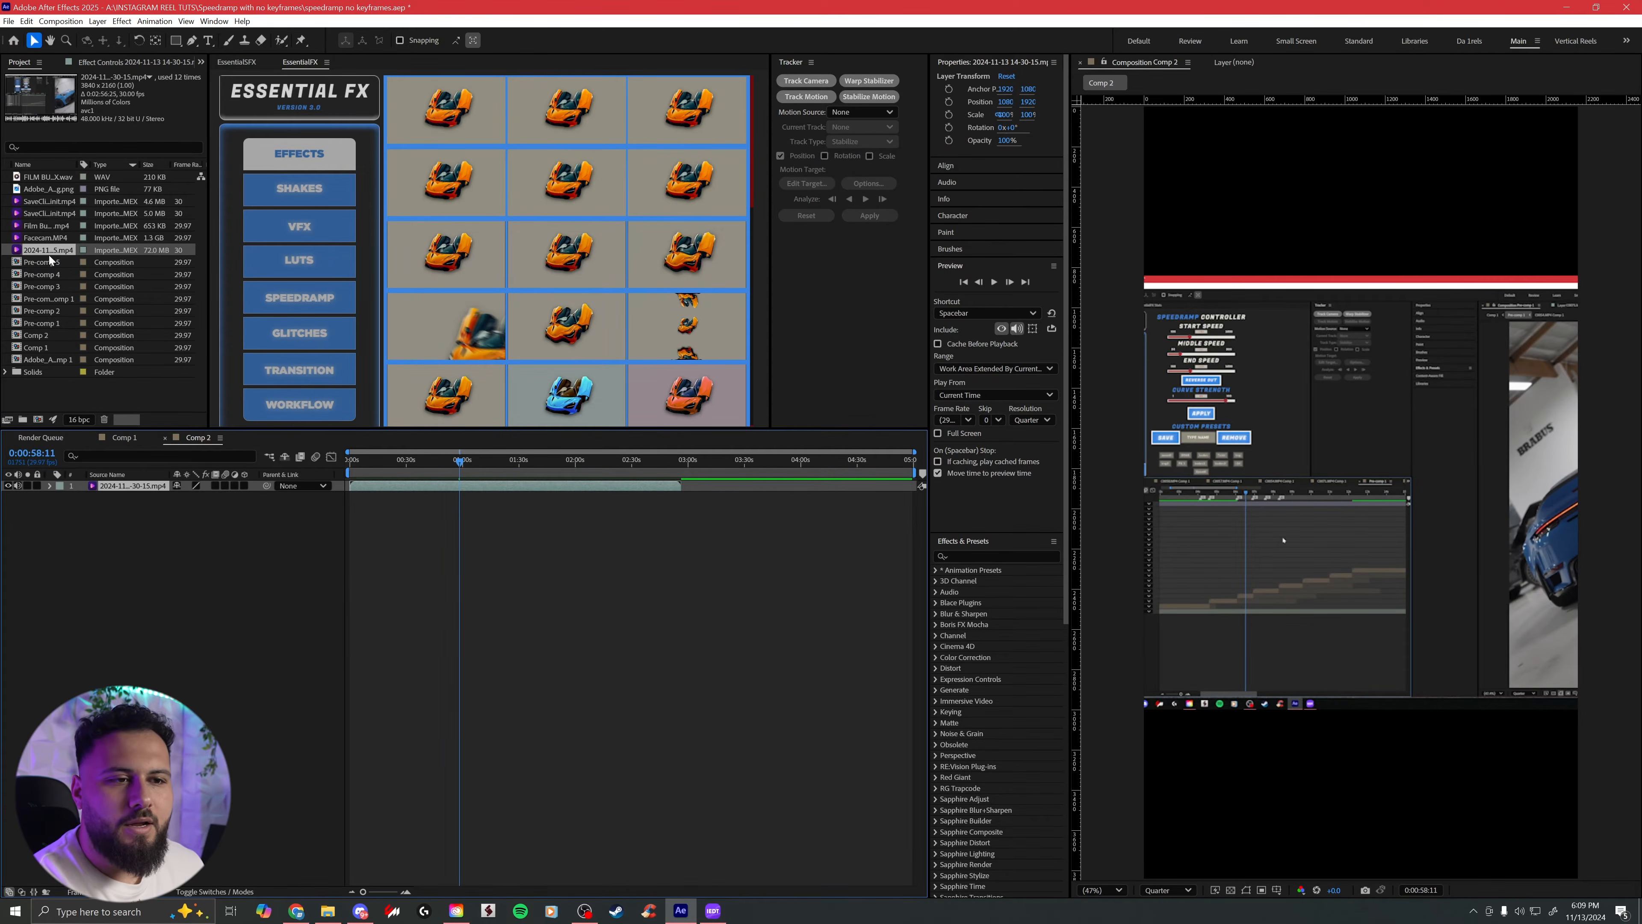
pyautogui.moveTo(37, 237); pyautogui.dragTo(332, 484)
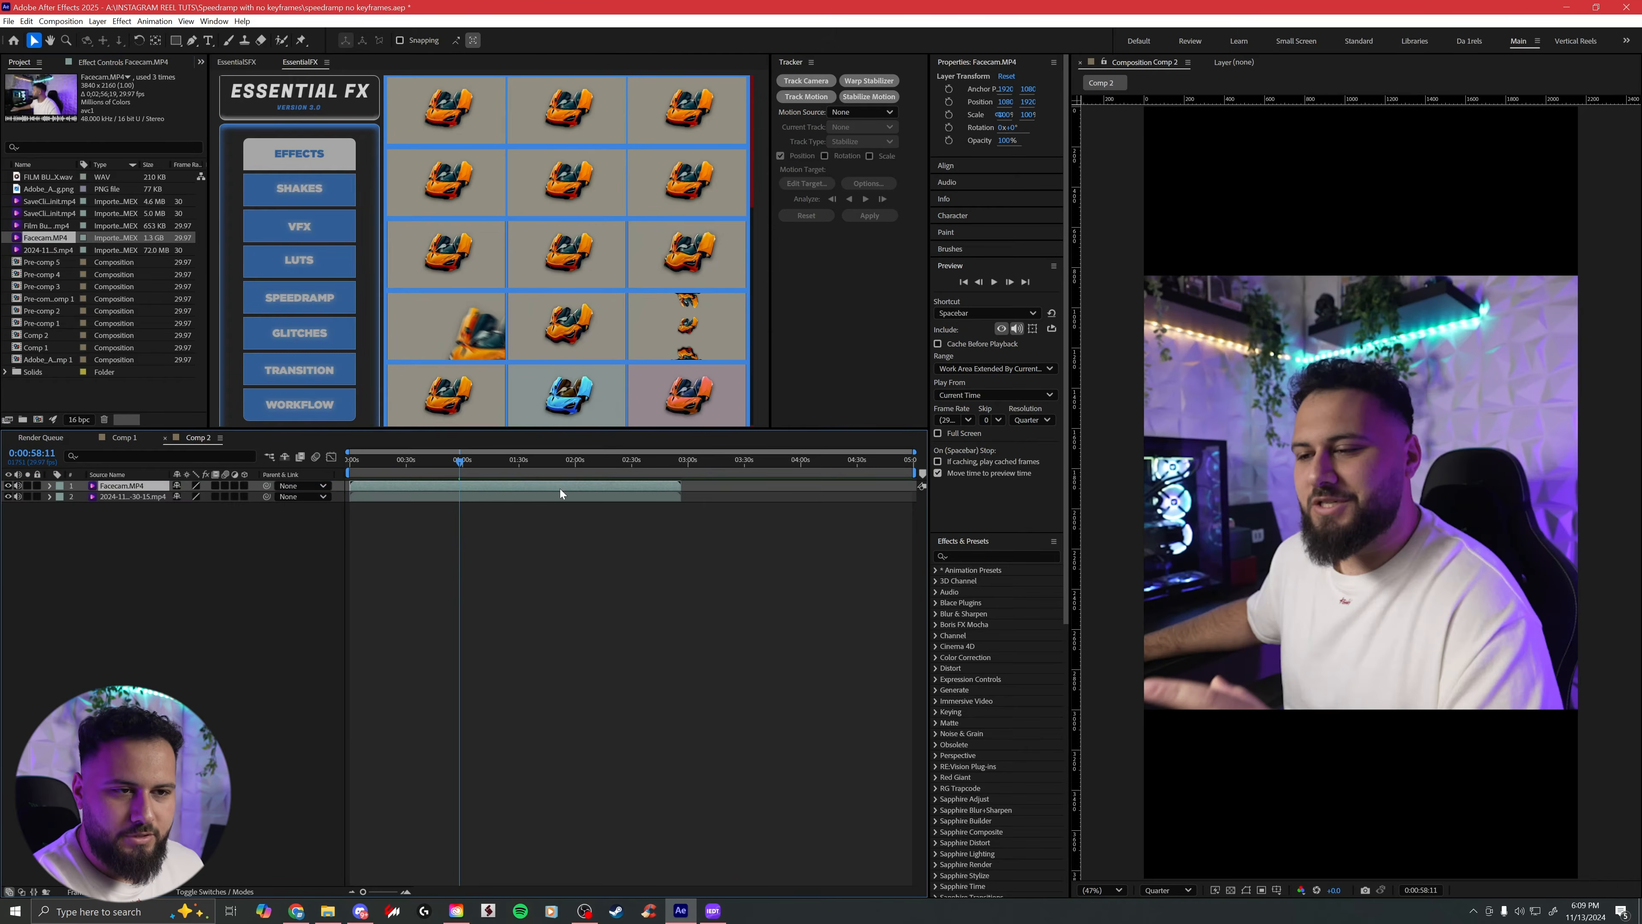
# Step: Select both footage layers and show their audio waveforms
pyautogui.moveTo(459, 464); pyautogui.dragTo(412, 466)
pyautogui.hotkey('ctrl', 'a')
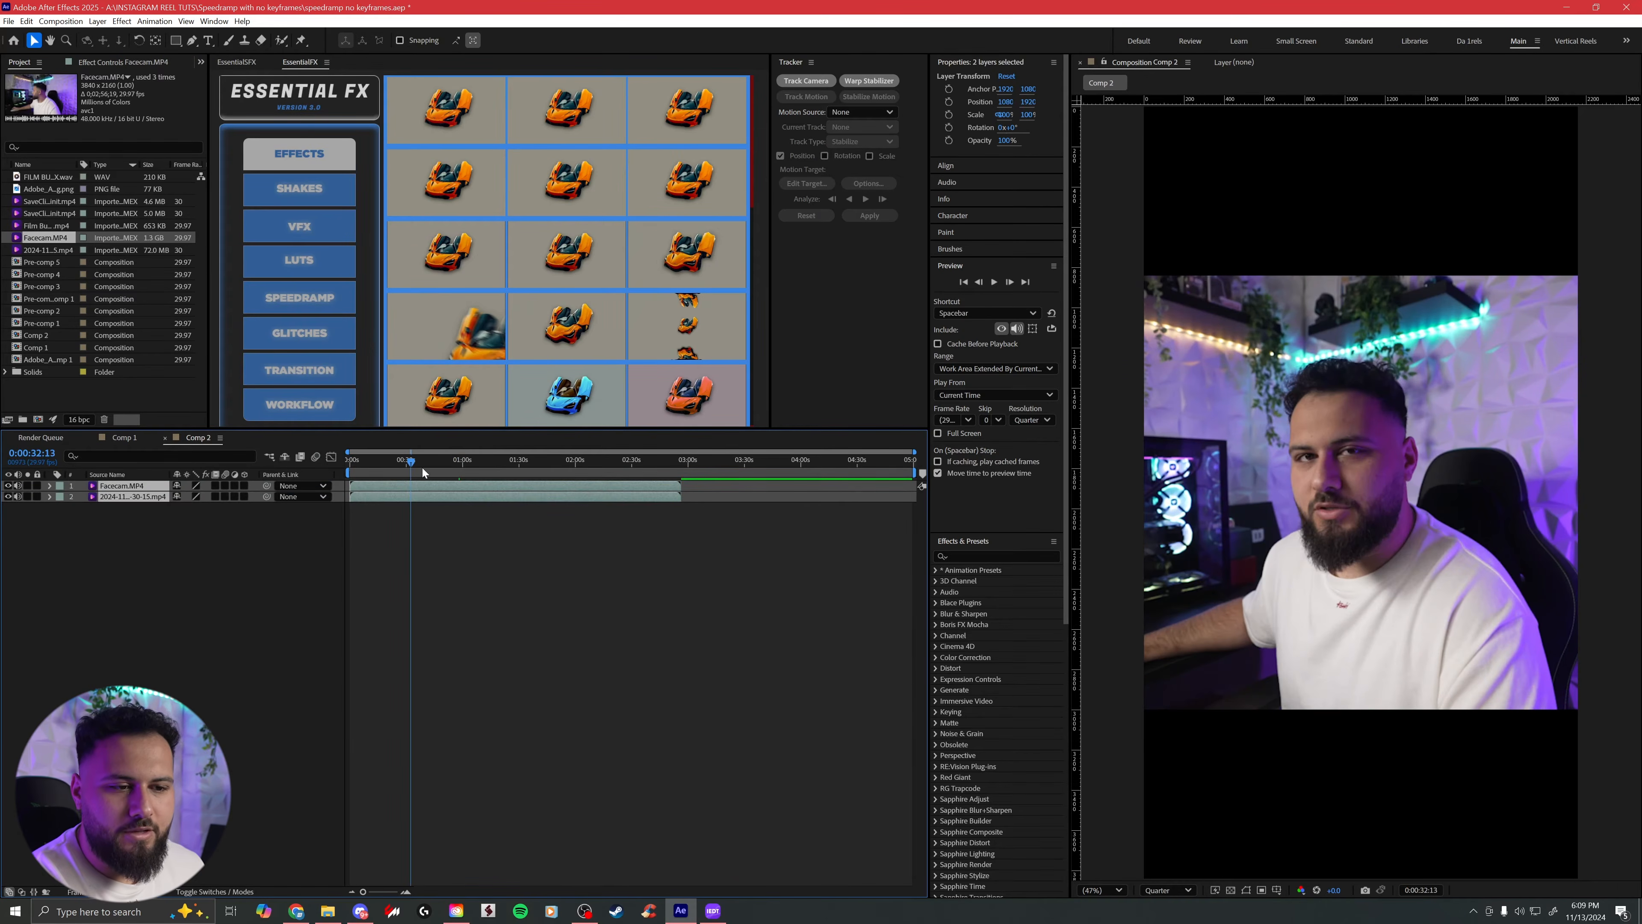
pyautogui.click(406, 892)
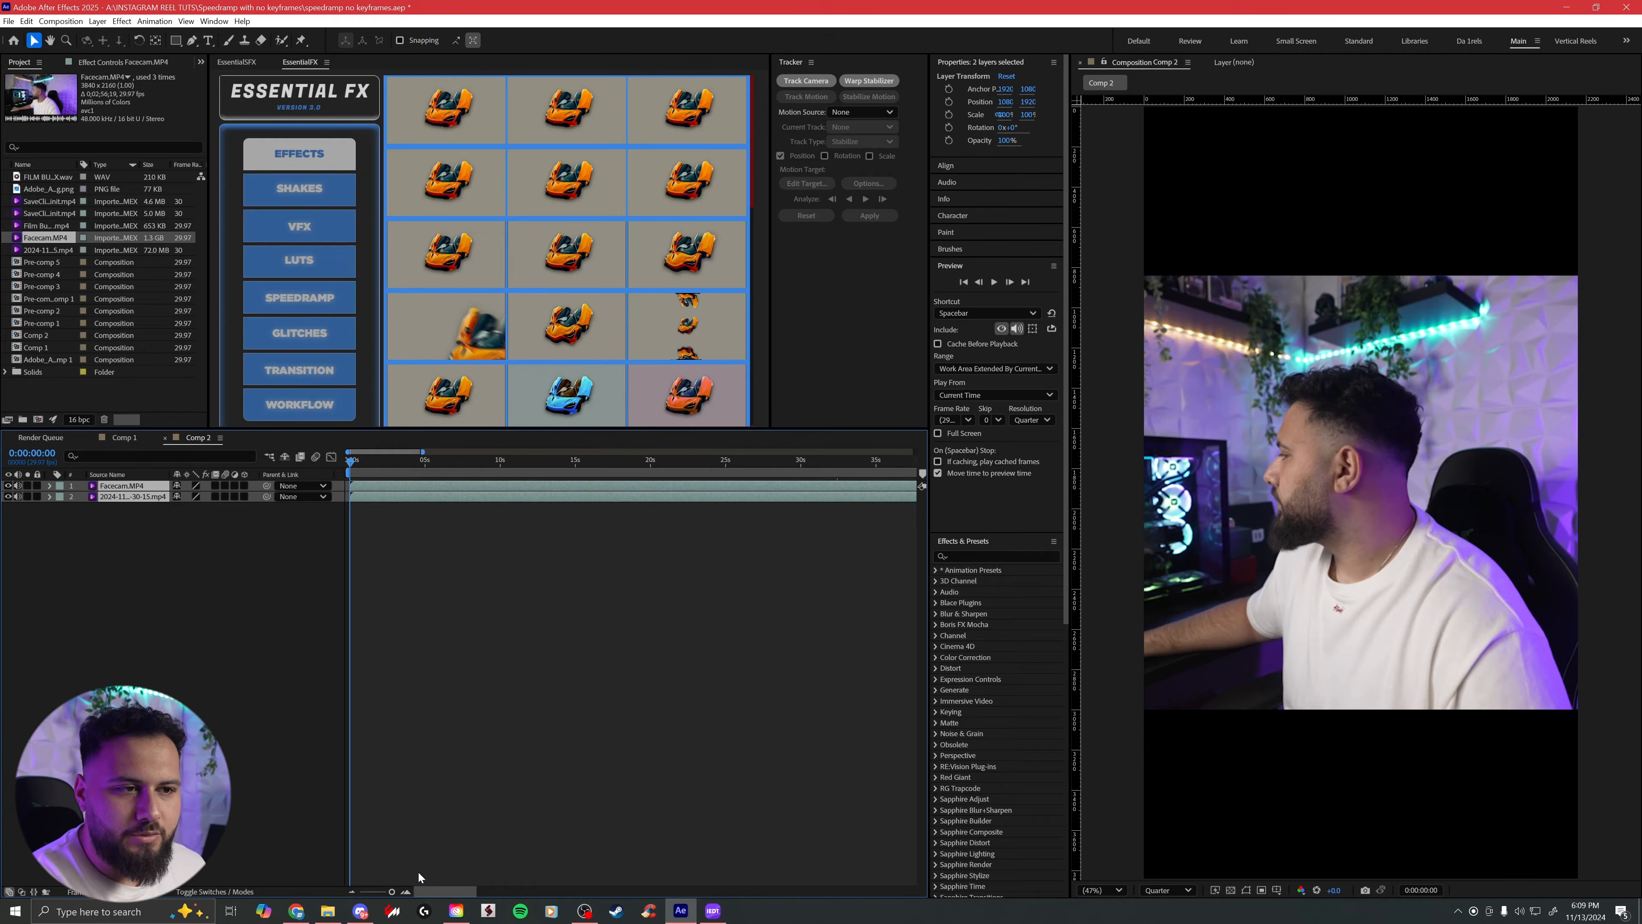
pyautogui.press('l')
pyautogui.press('l')
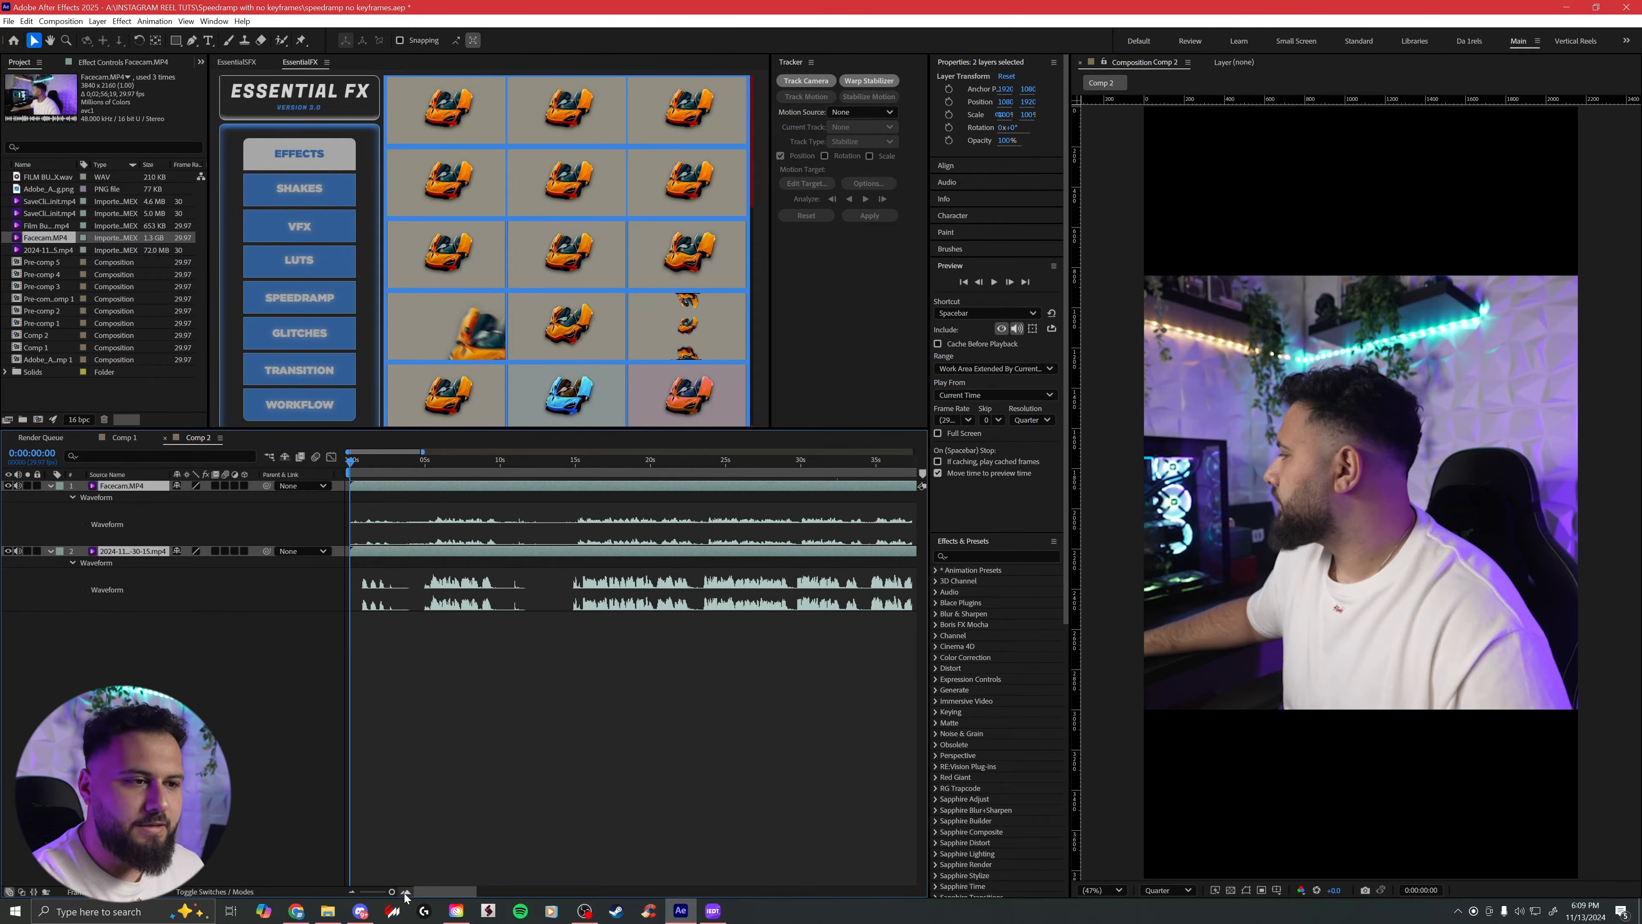
# Step: Slide the Facecam layer to match the screen recording's waveform and trim its start at 0:00:00:26
pyautogui.click(406, 892)
pyautogui.click(406, 892)
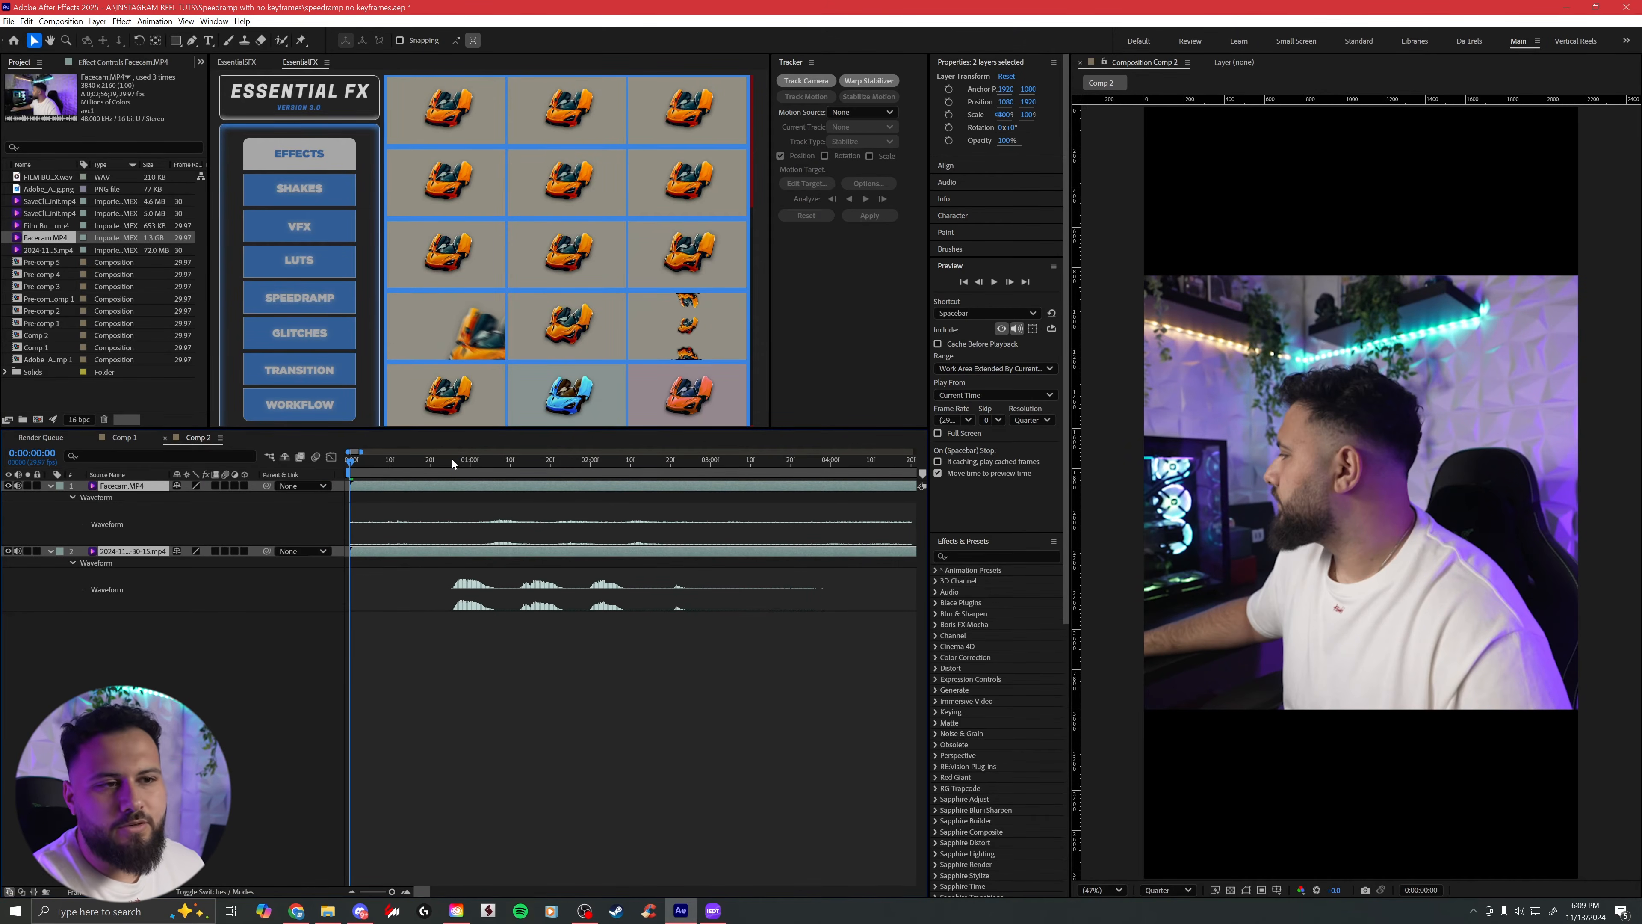
pyautogui.click(454, 460)
pyautogui.click(491, 484)
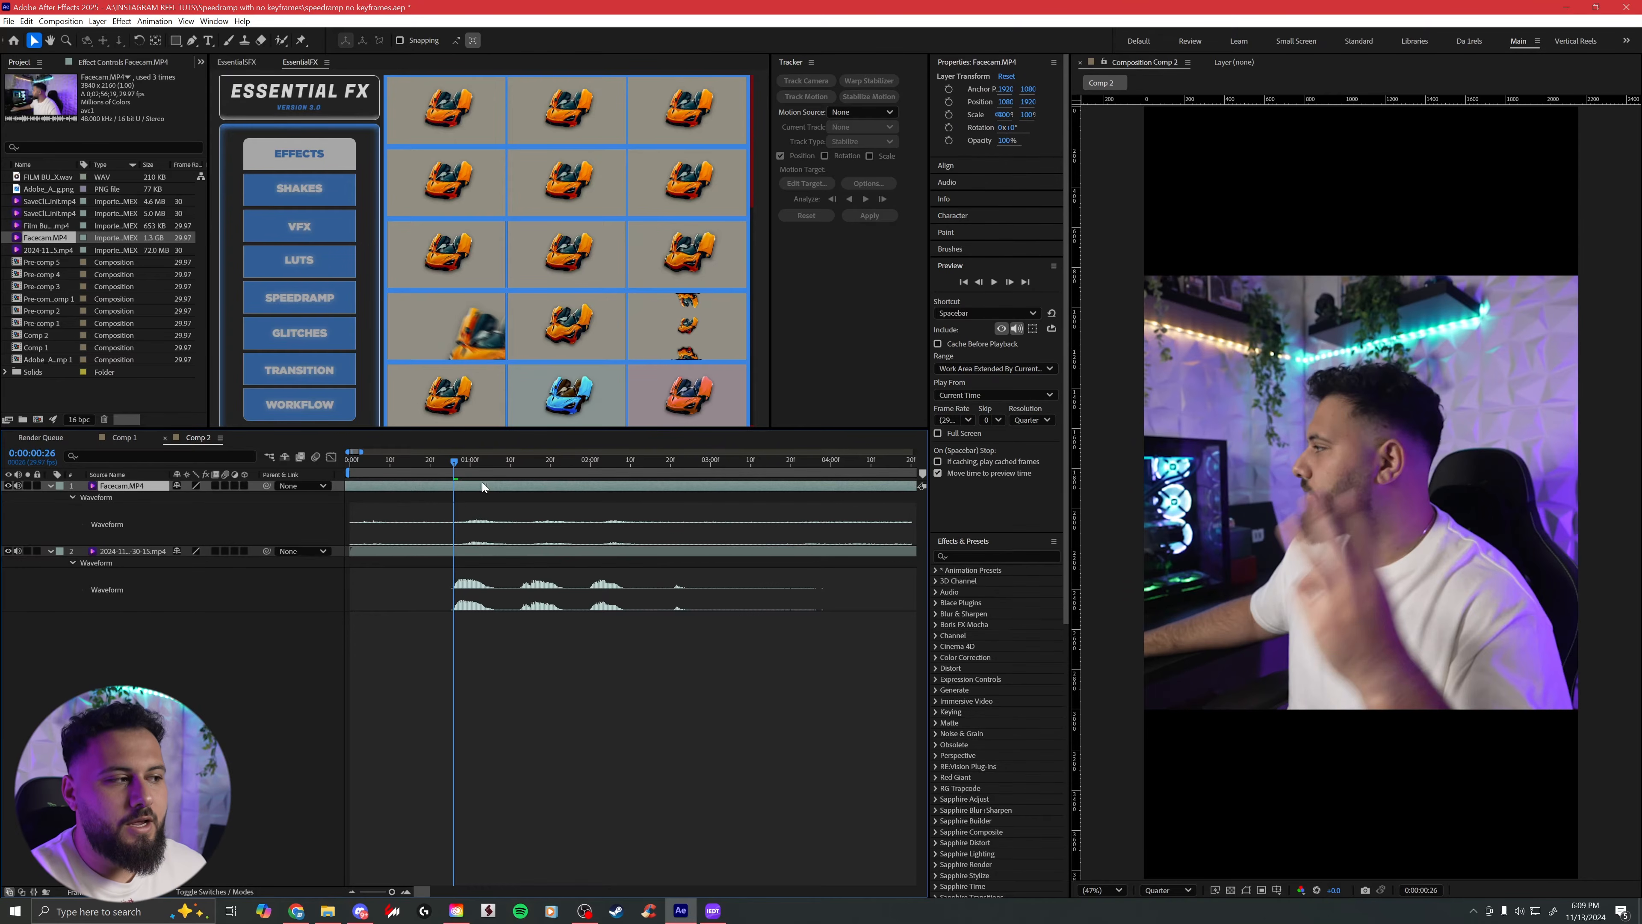
pyautogui.moveTo(478, 483); pyautogui.dragTo(749, 471)
pyautogui.hotkey('alt', '[')
pyautogui.press('space')
pyautogui.click(454, 463)
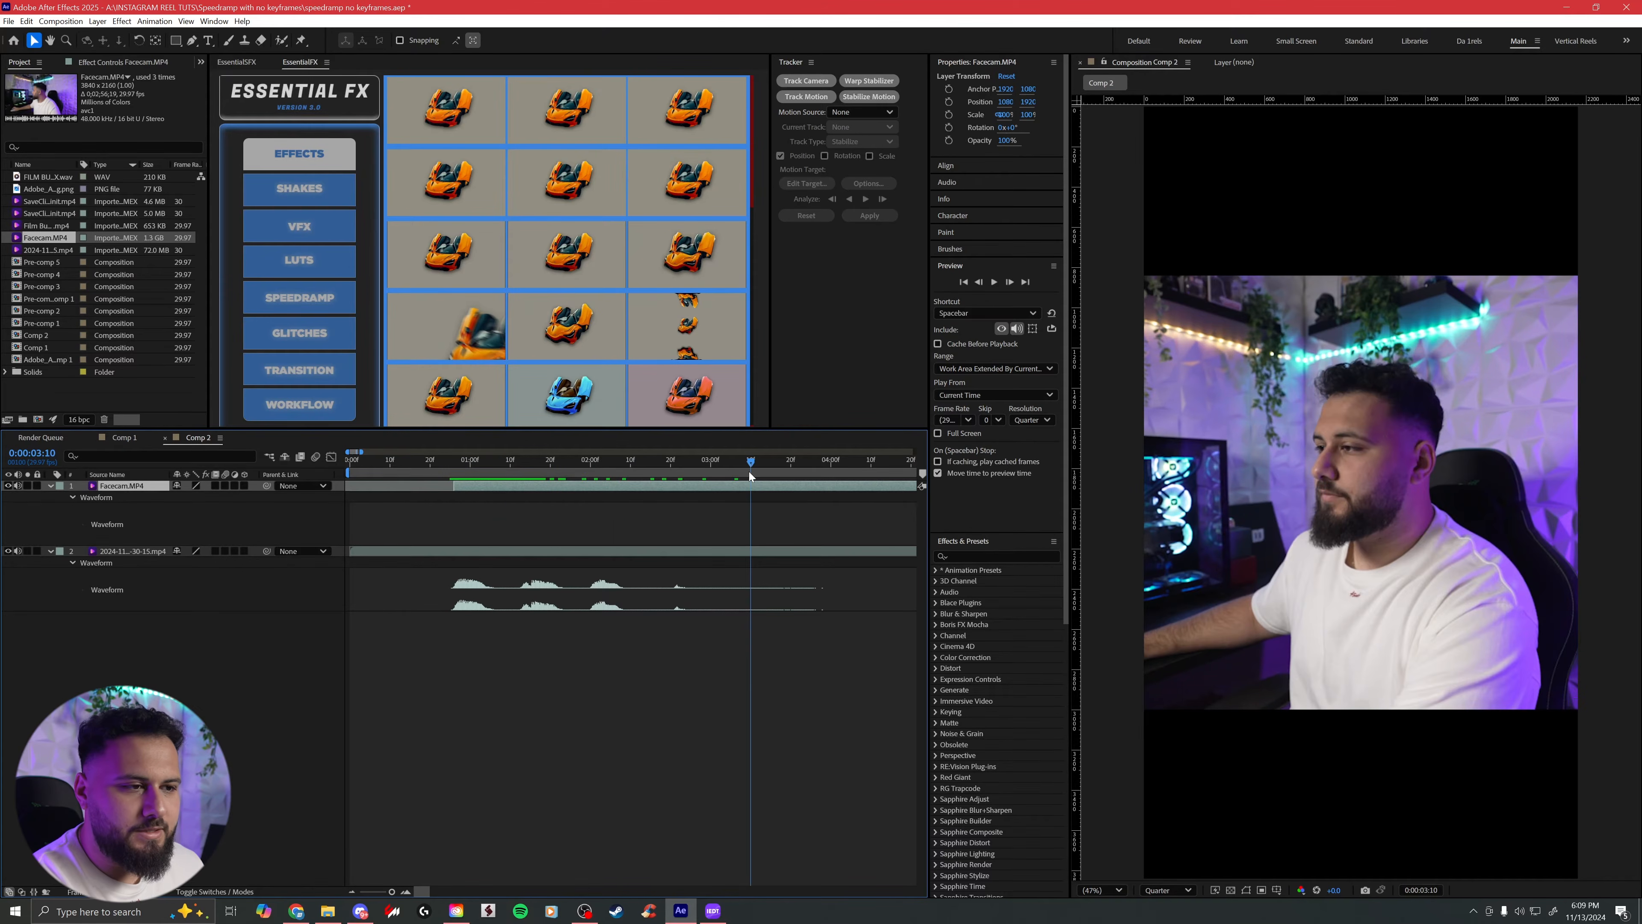
# Step: Play the footage from about 0:02:45:27 to check the sync between the facecam and the screen recording
pyautogui.moveTo(390, 891); pyautogui.dragTo(360, 891)
pyautogui.moveTo(681, 464); pyautogui.dragTo(748, 461)
pyautogui.click(405, 891)
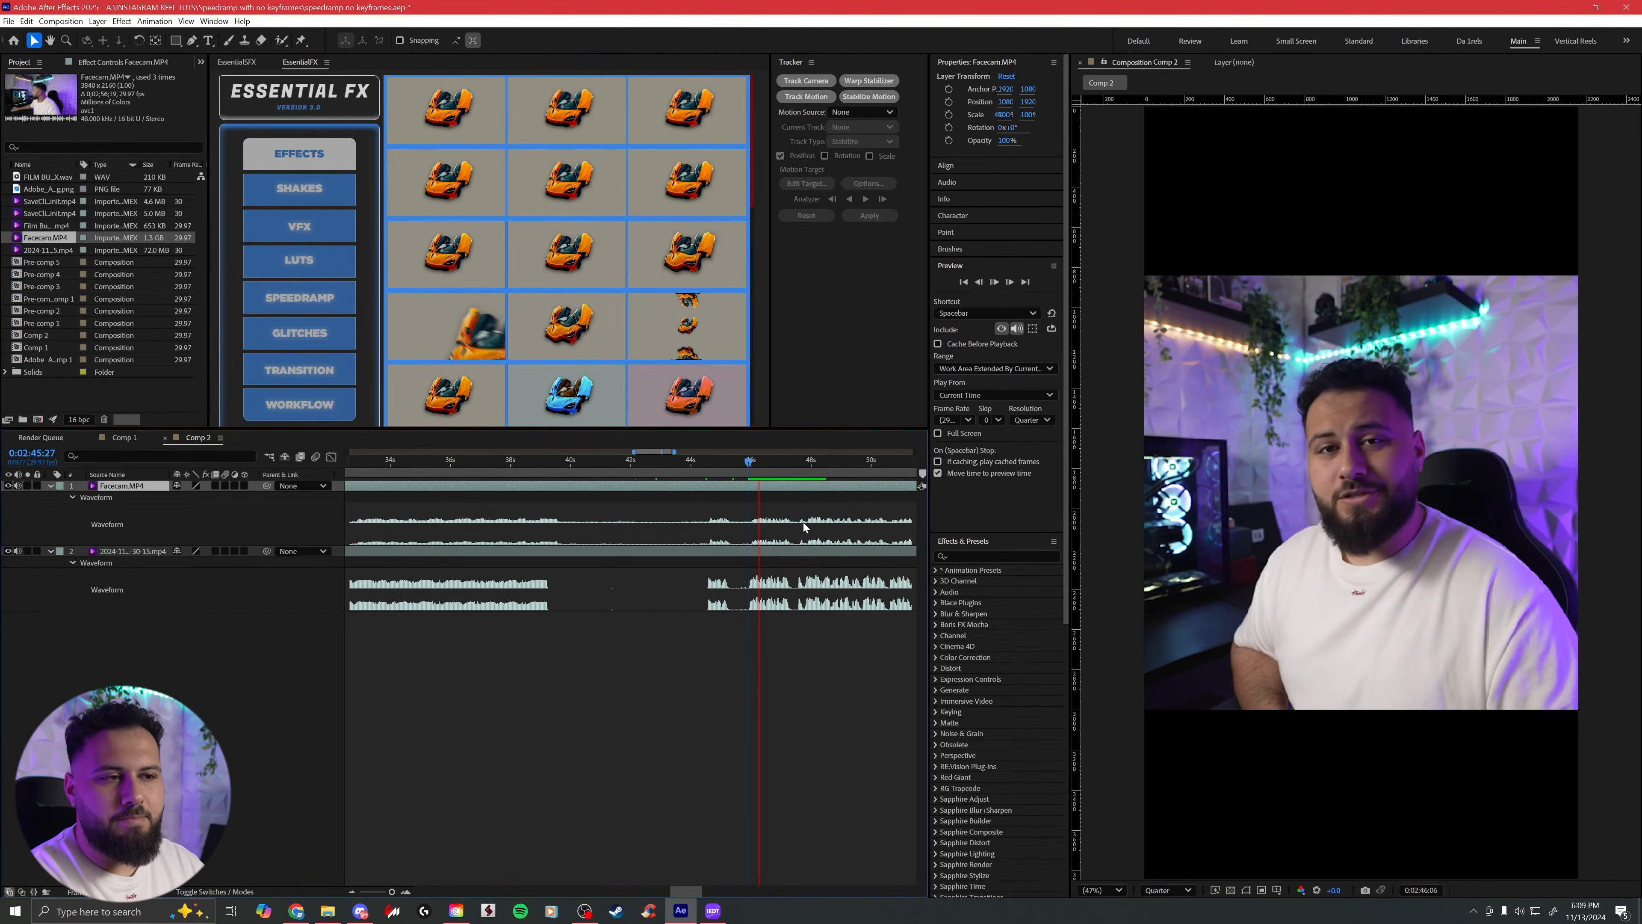
pyautogui.press('space')
# Step: Trim the composition's end to the Facecam layer's out point at 0:02:56:07 and hide the audio waveforms
pyautogui.moveTo(391, 892); pyautogui.dragTo(361, 892)
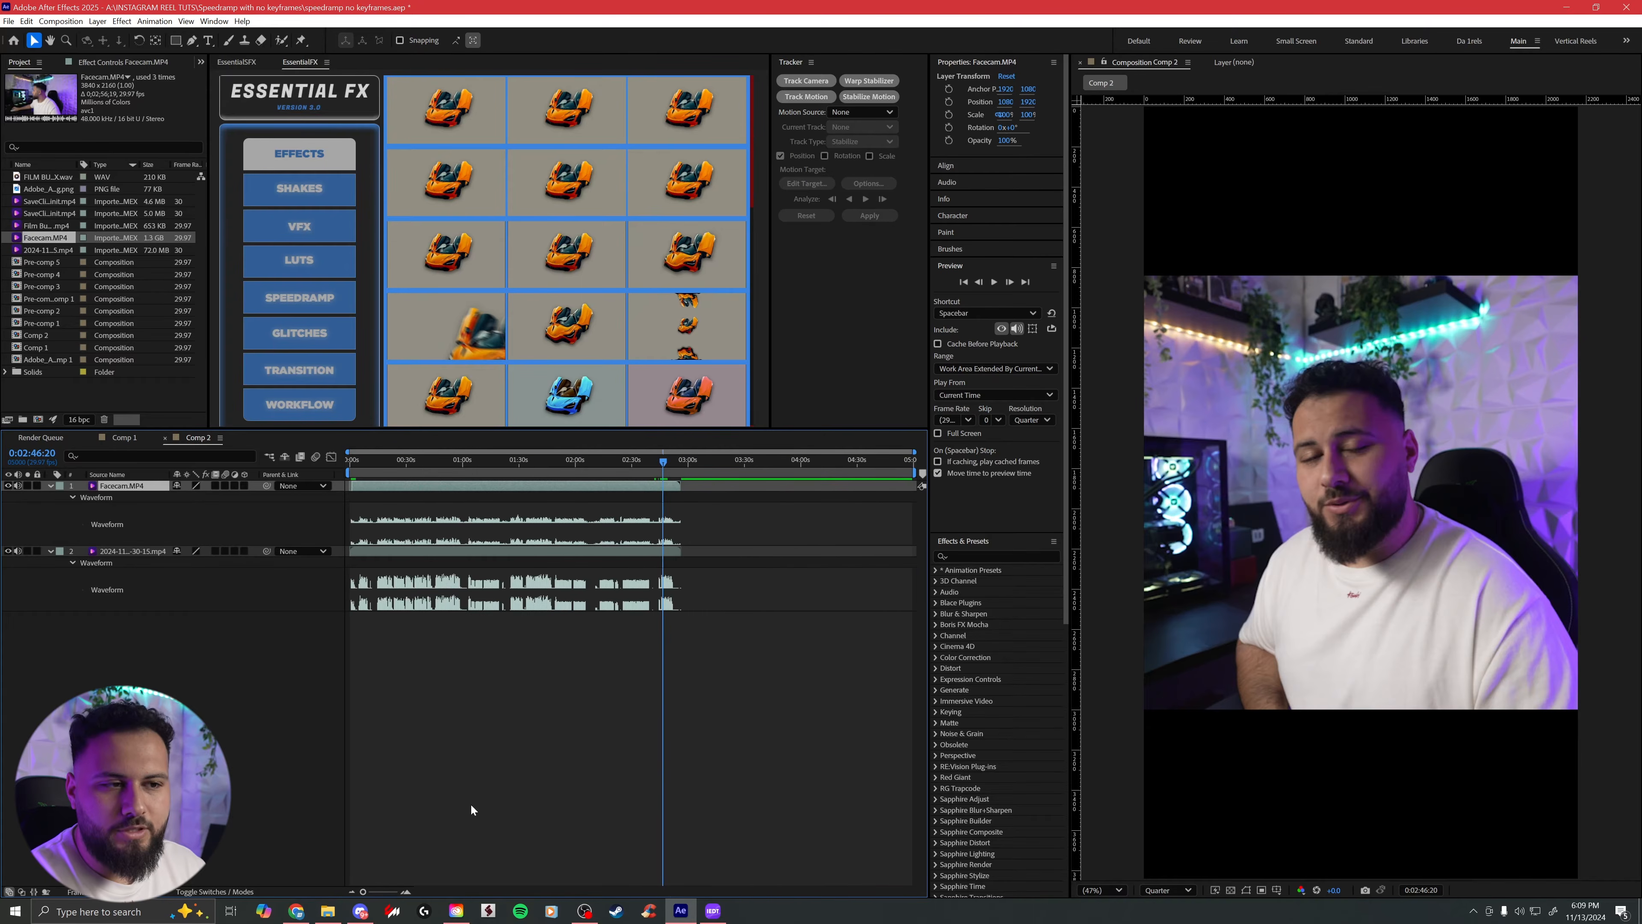
pyautogui.press('o')
pyautogui.press('n')
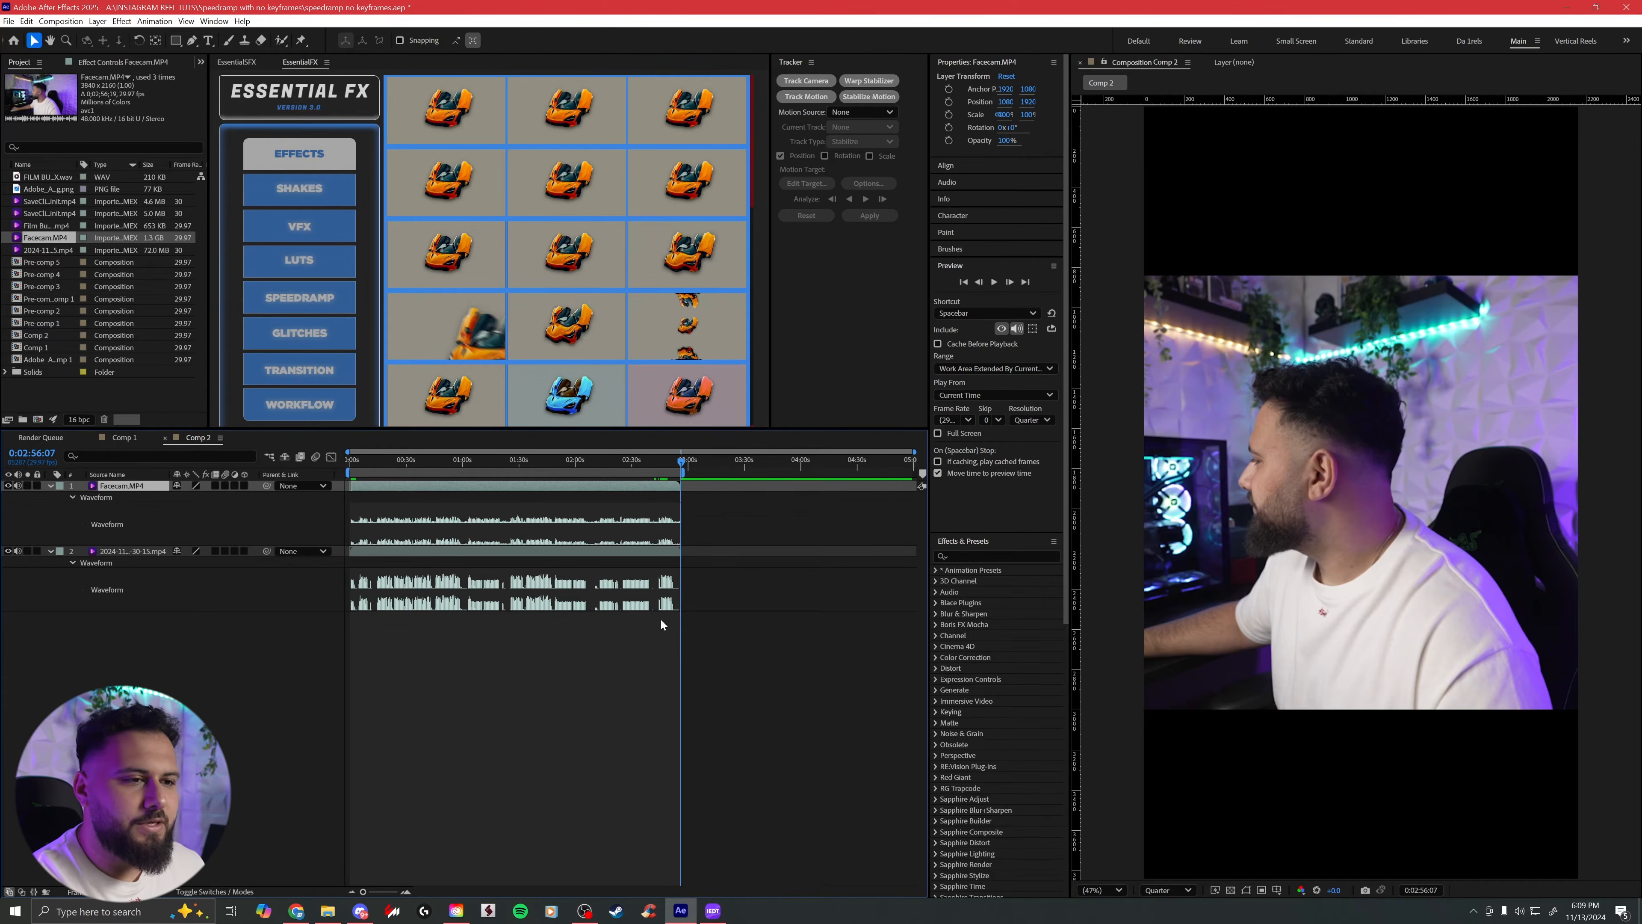
pyautogui.hotkey('ctrl', 'shift', 'x')
pyautogui.click(645, 608)
pyautogui.press('l')
pyautogui.press('l')
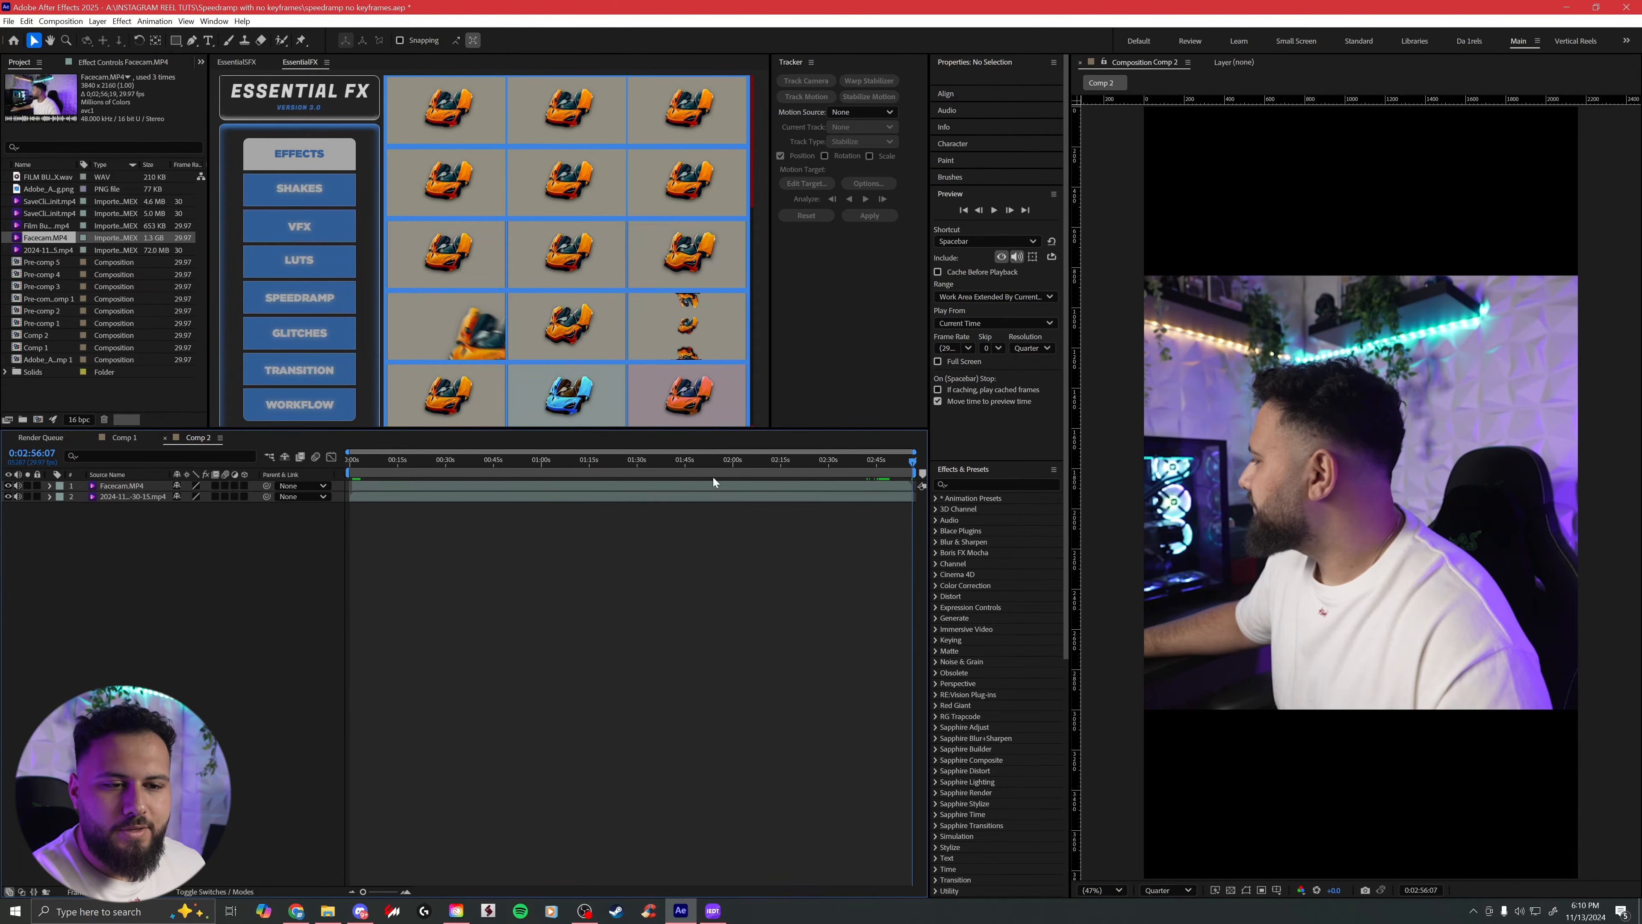
# Step: Rename the screen recording layer to "Screen audio"
pyautogui.moveTo(567, 464); pyautogui.dragTo(544, 465)
pyautogui.click(560, 484)
pyautogui.keyDown('shift'); pyautogui.click(553, 499); pyautogui.keyUp('shift')
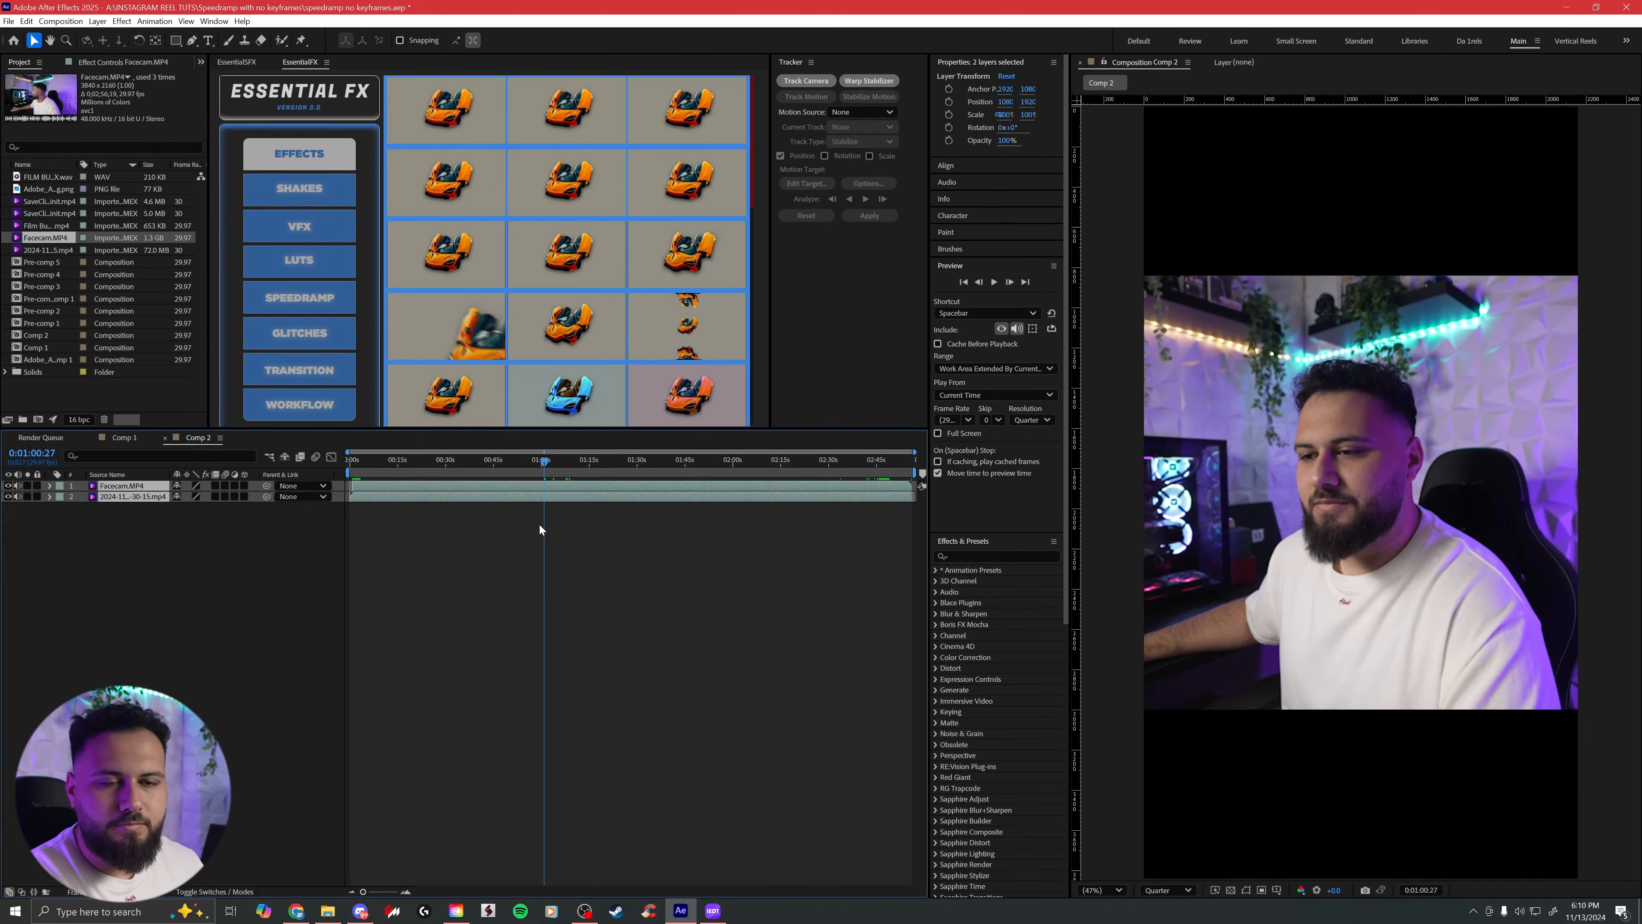
pyautogui.click(539, 521)
pyautogui.rightClick(128, 497)
pyautogui.click(233, 821)
pyautogui.write('Screen audio')
pyautogui.press('Return')
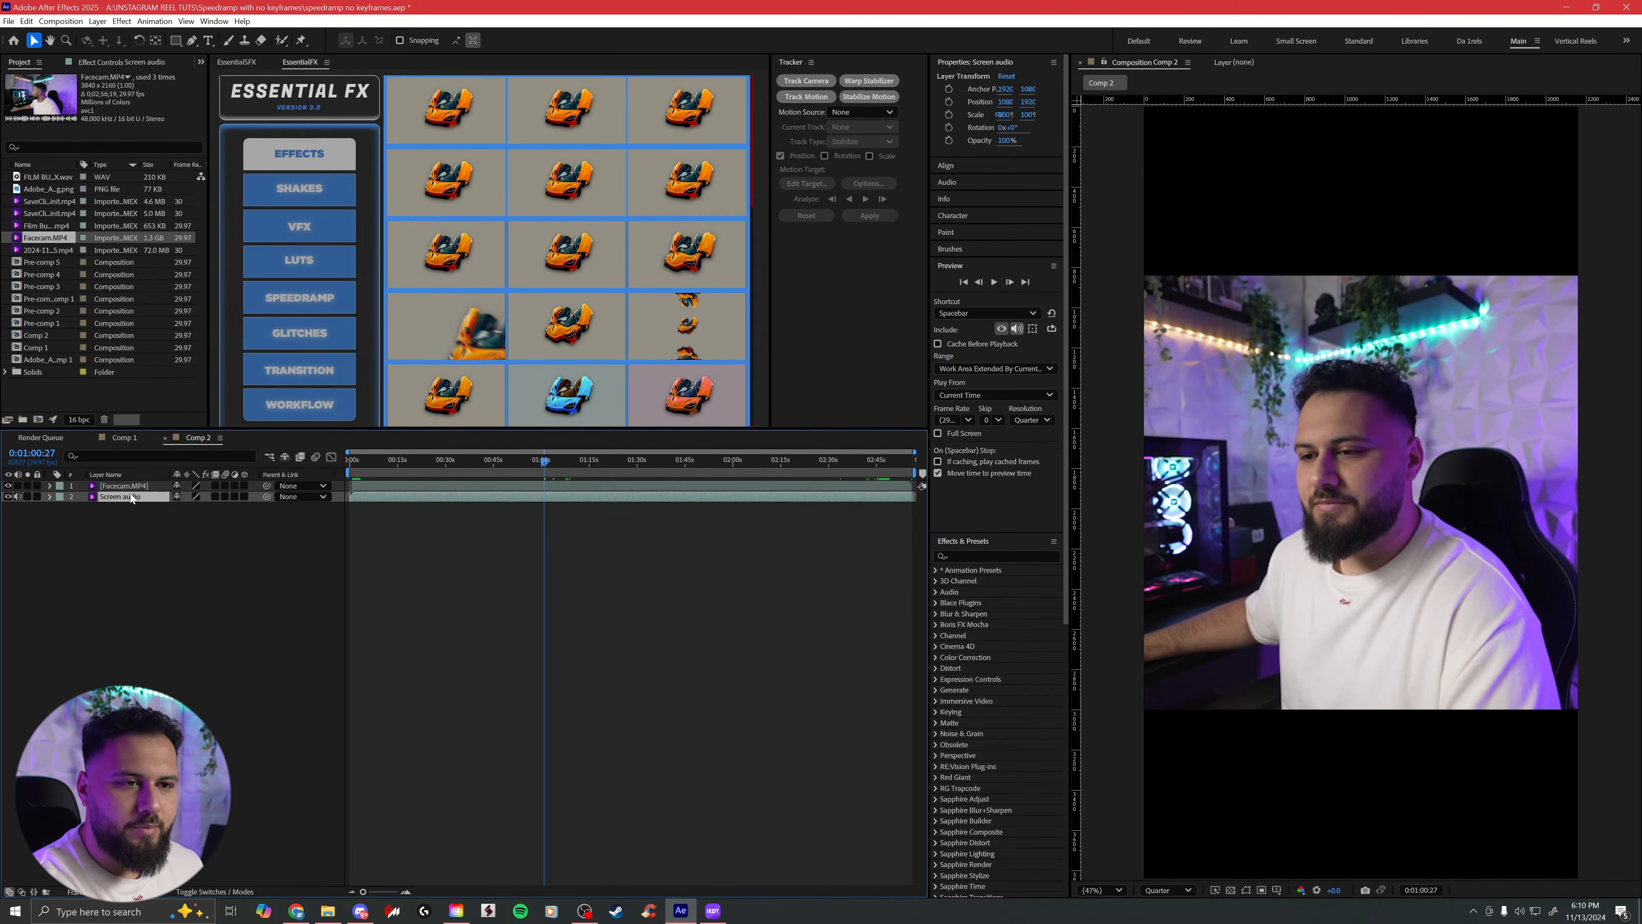
# Step: Show the Screen audio waveform, trim the composition's beginning at 0:00:00:26, and save the project
pyautogui.press('l')
pyautogui.press('l')
pyautogui.press('Home')
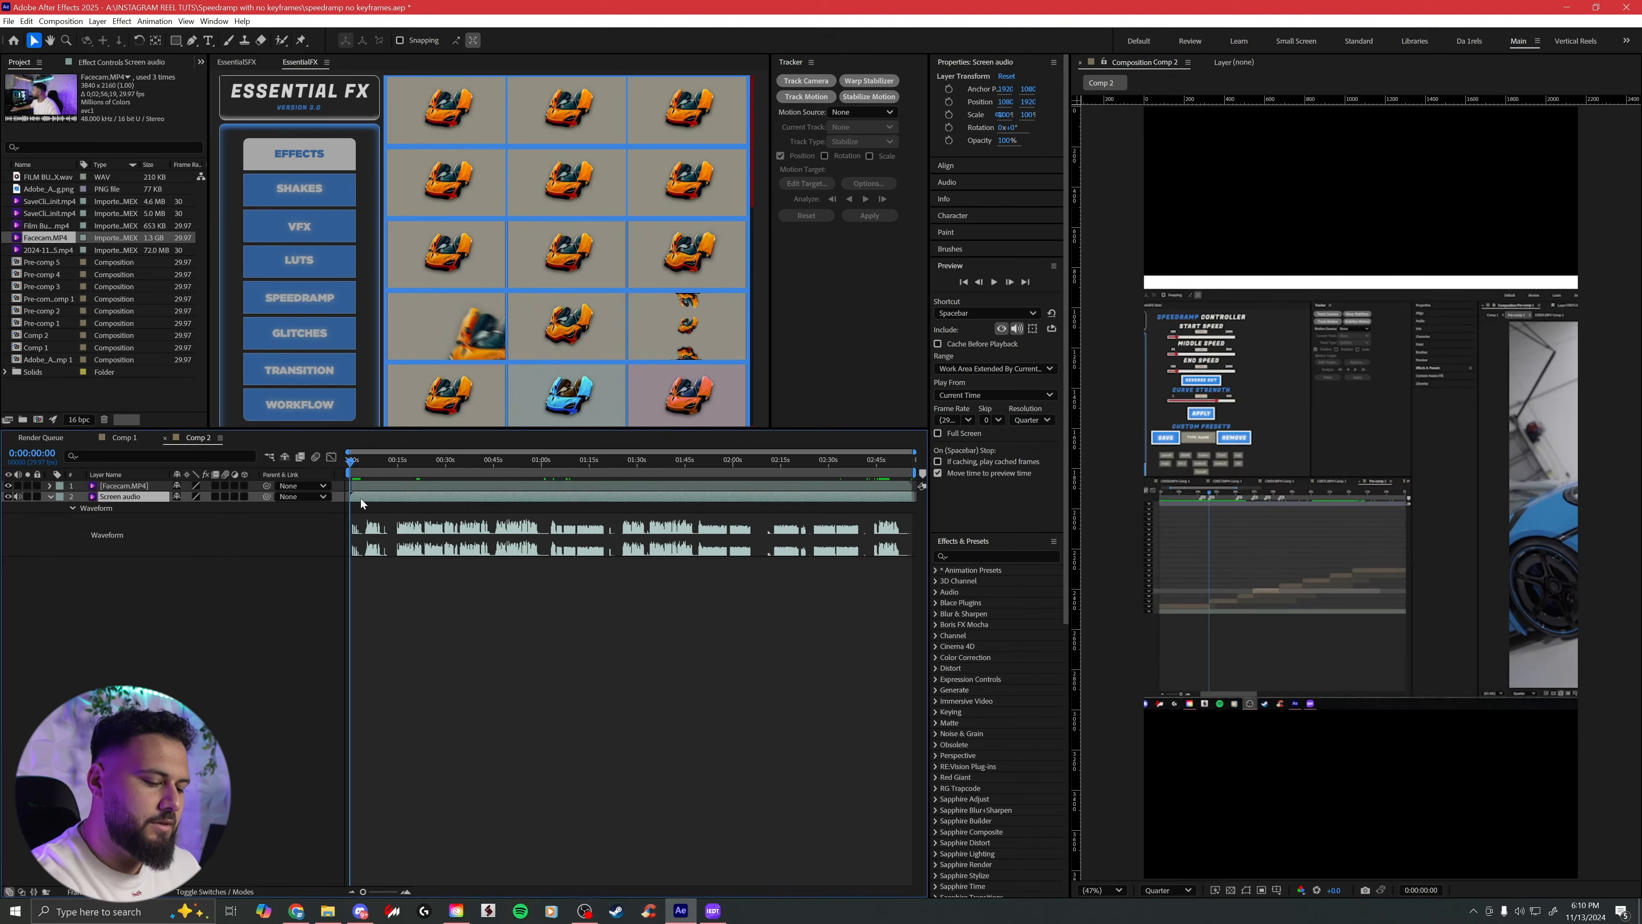
pyautogui.press('space')
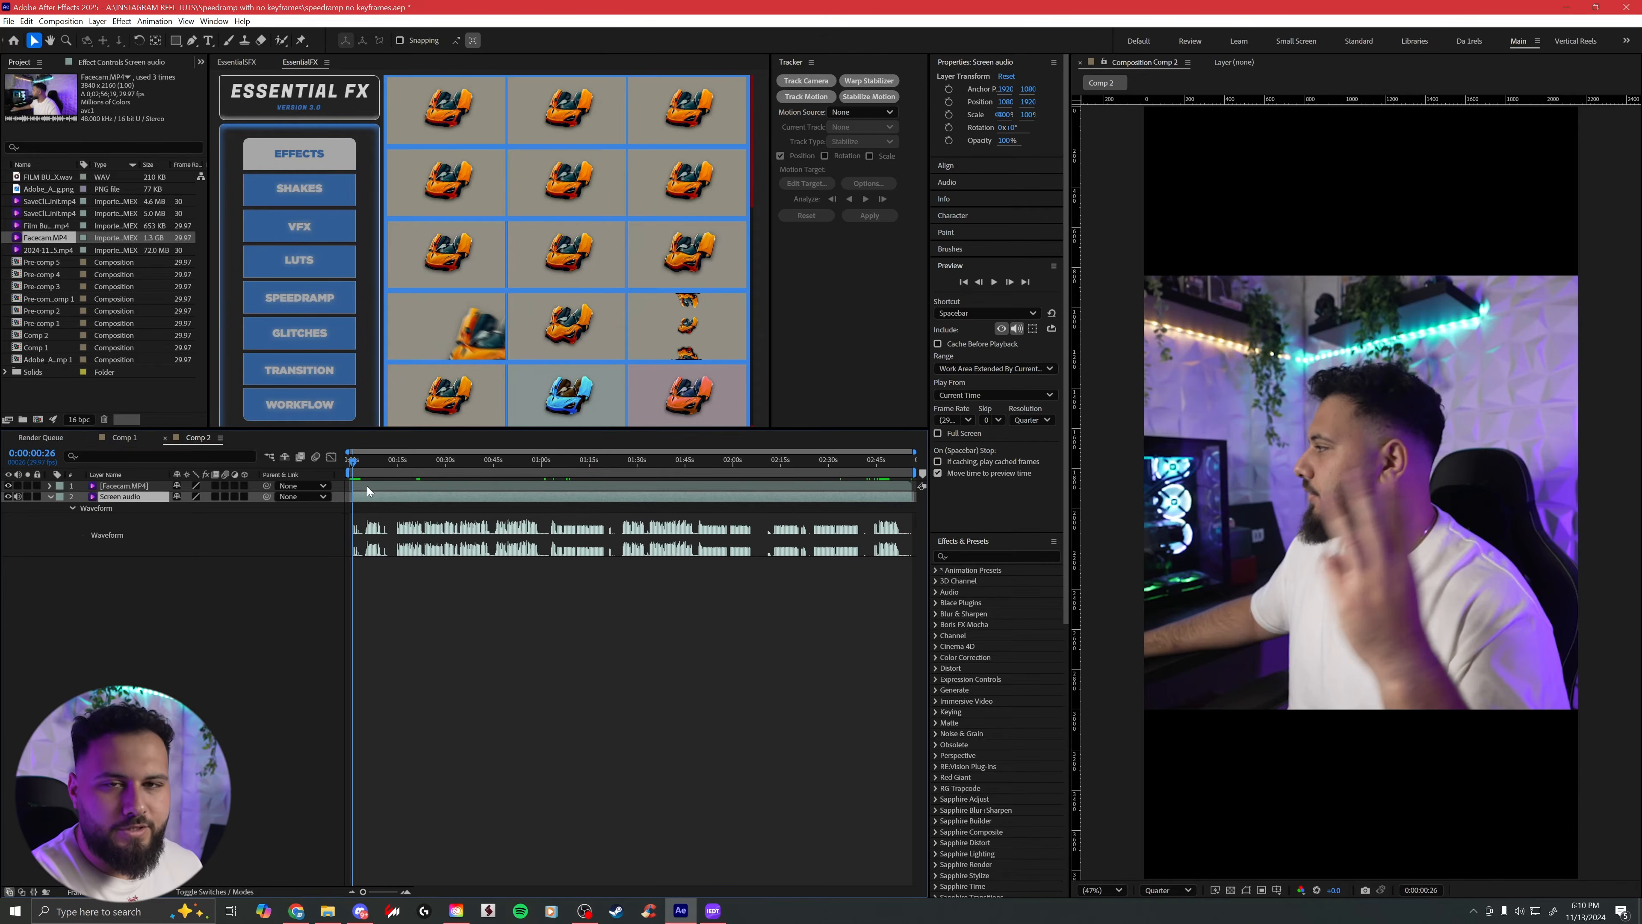
pyautogui.keyDown('shift'); pyautogui.click(367, 486); pyautogui.keyUp('shift')
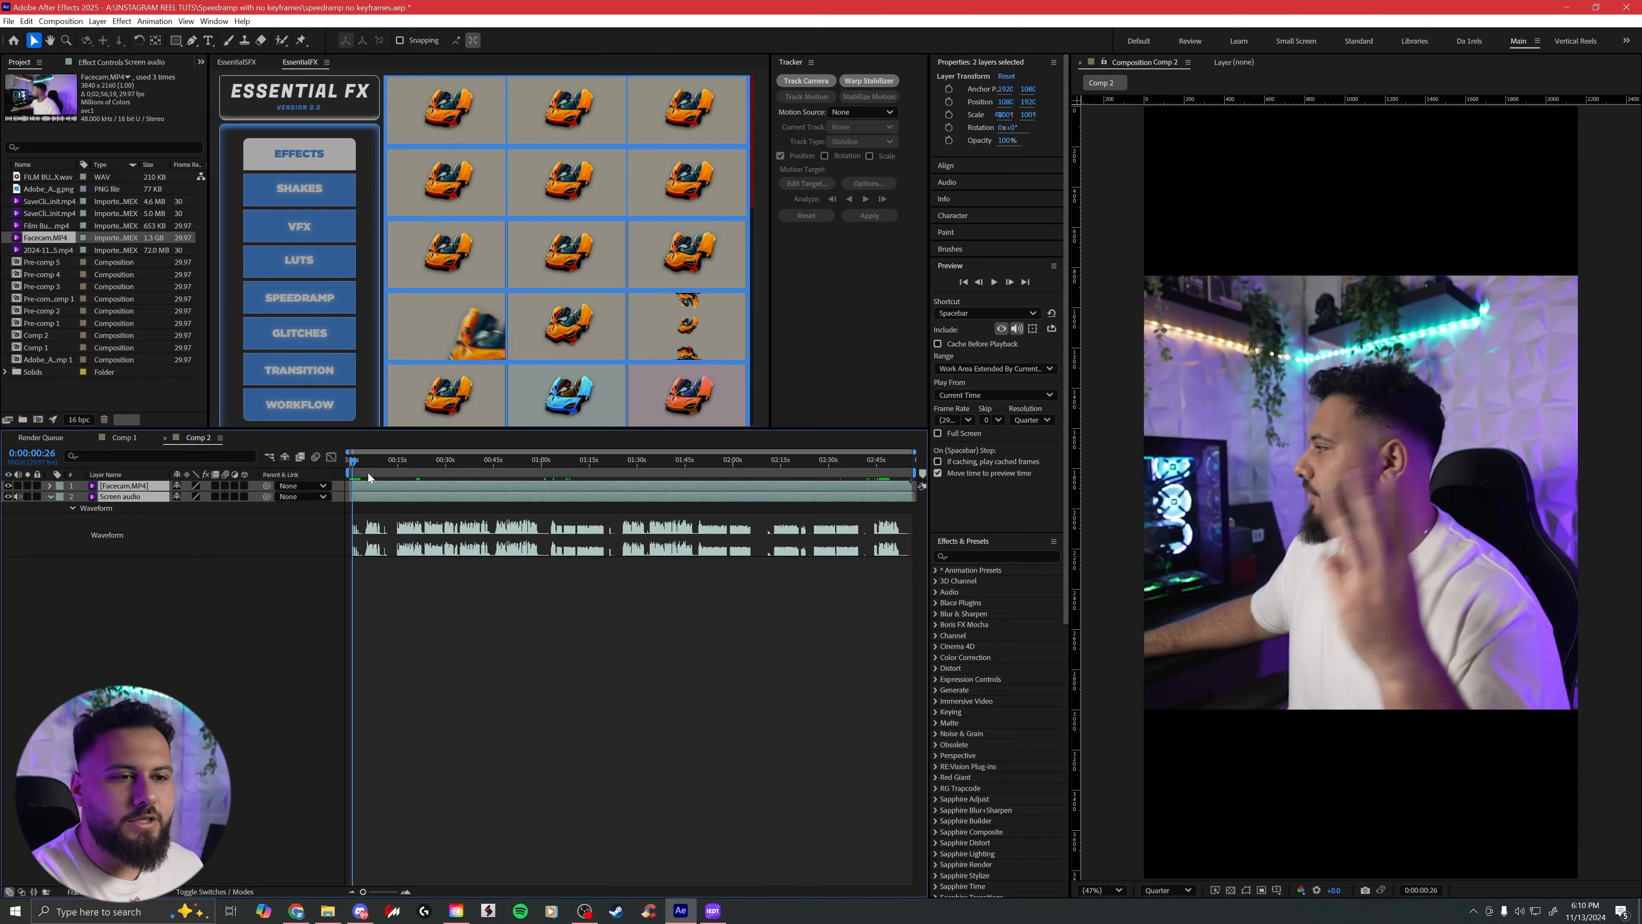
pyautogui.hotkey('ctrl', 's')
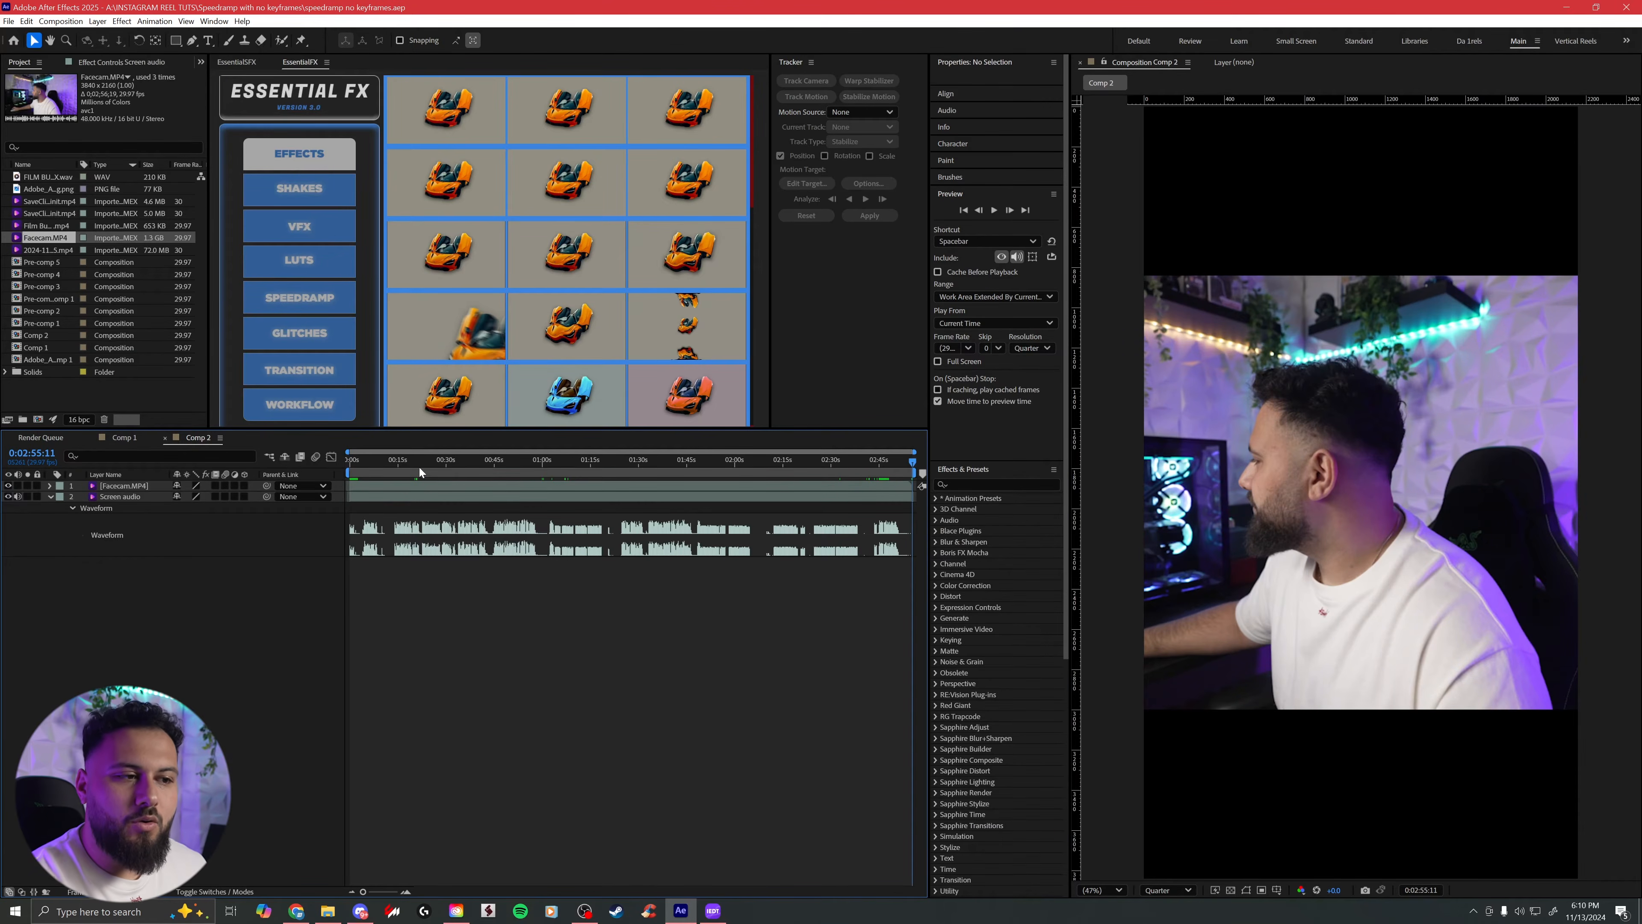
# Step: Bring the beginning of the Screen audio waveform into close view at the composition's start
pyautogui.press('Home')
pyautogui.click(405, 892)
pyautogui.click(405, 892)
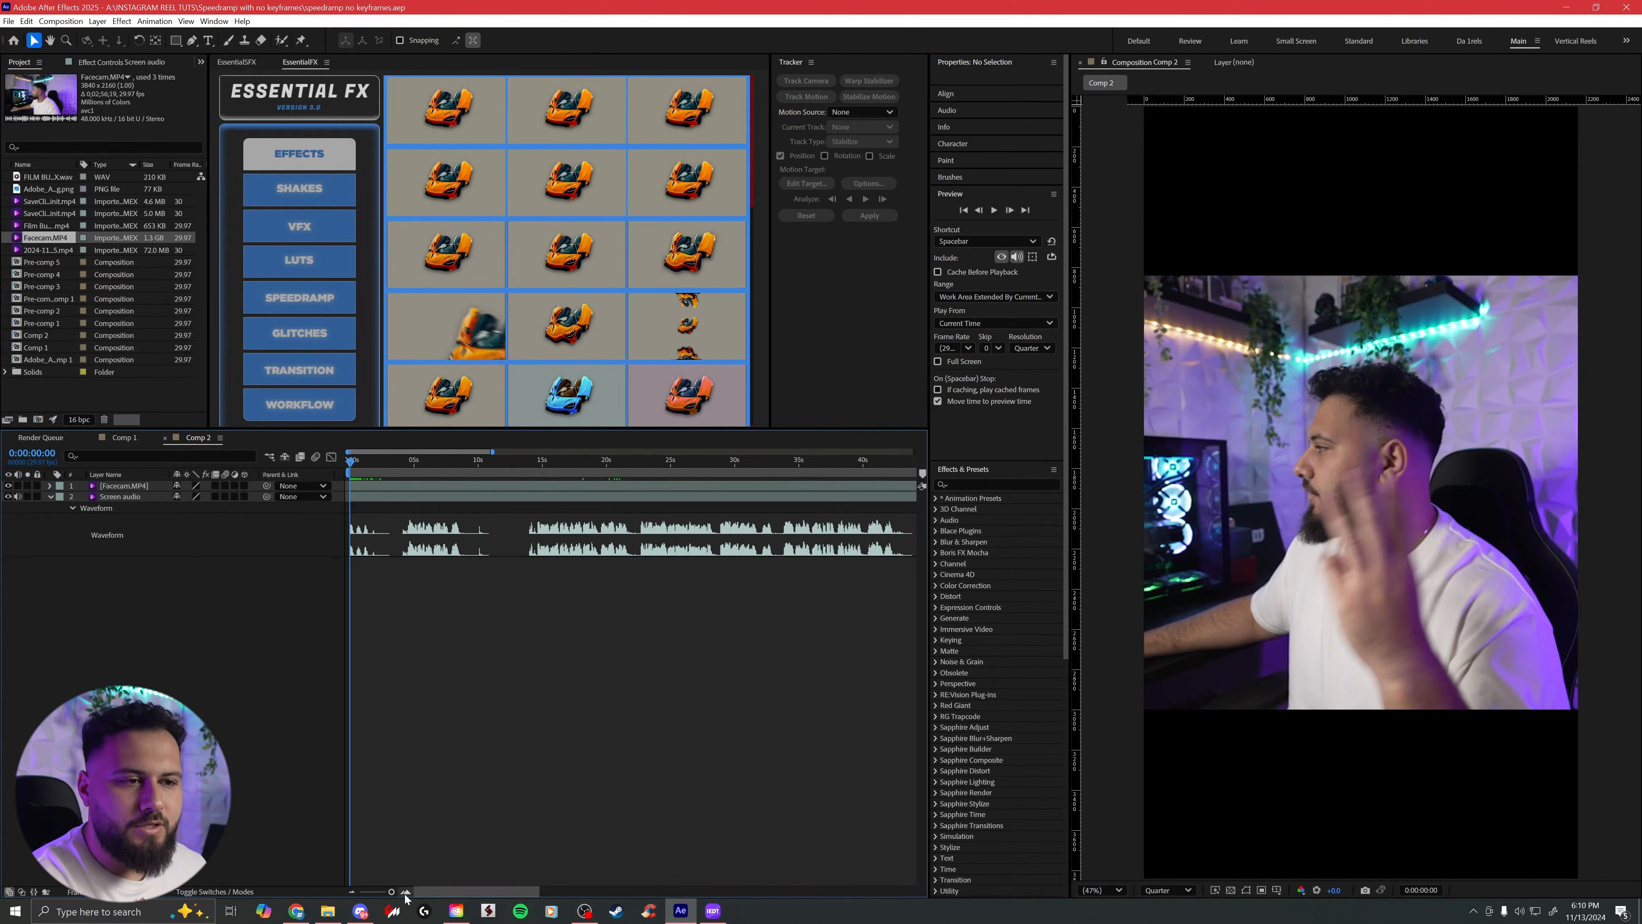
pyautogui.click(406, 892)
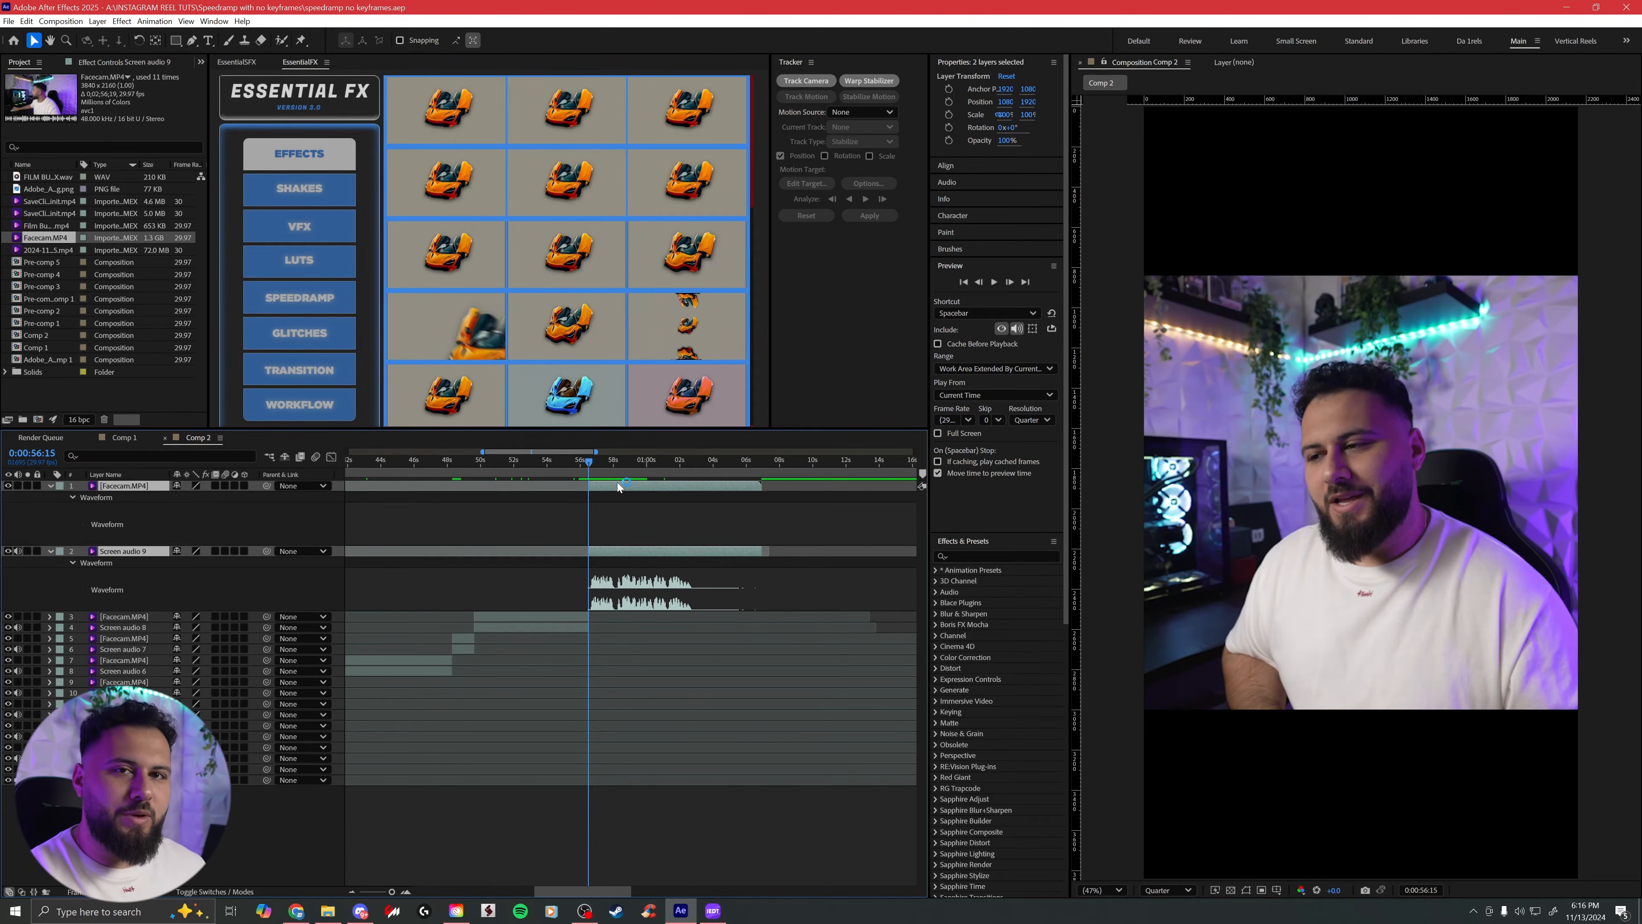
# Step: Split the latest Facecam and Screen audio clips, move the remaining parts to 0:00:00:00, and send them below all other layers
pyautogui.moveTo(597, 472); pyautogui.dragTo(58, 517)
pyautogui.hotkey('ctrl', 'shift', 'd')
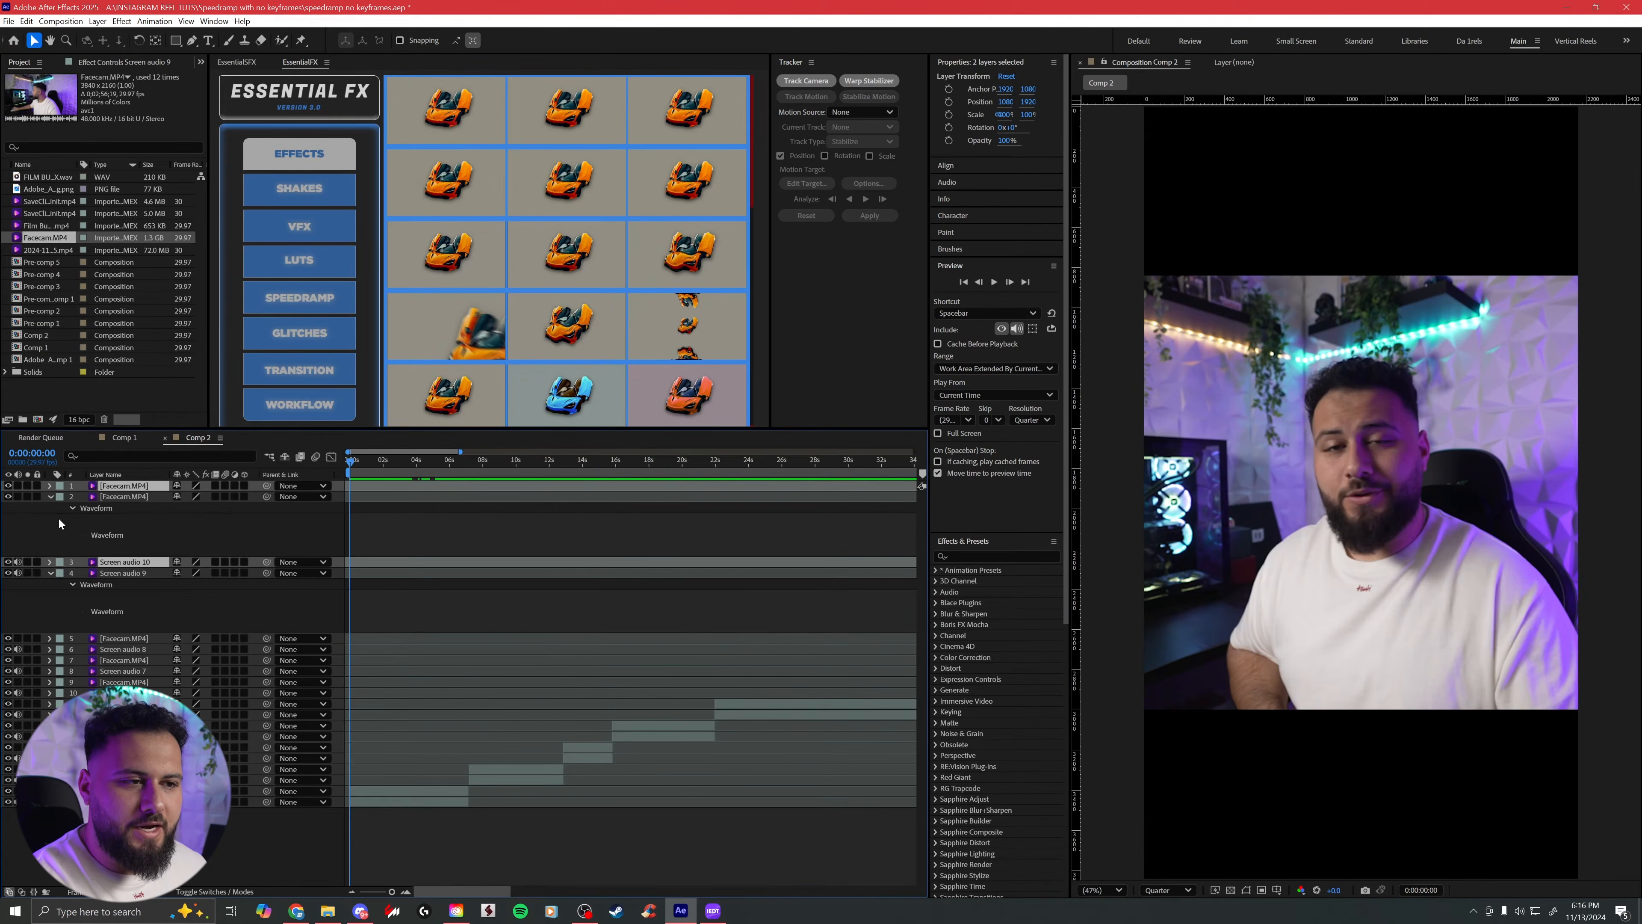
pyautogui.press('[')
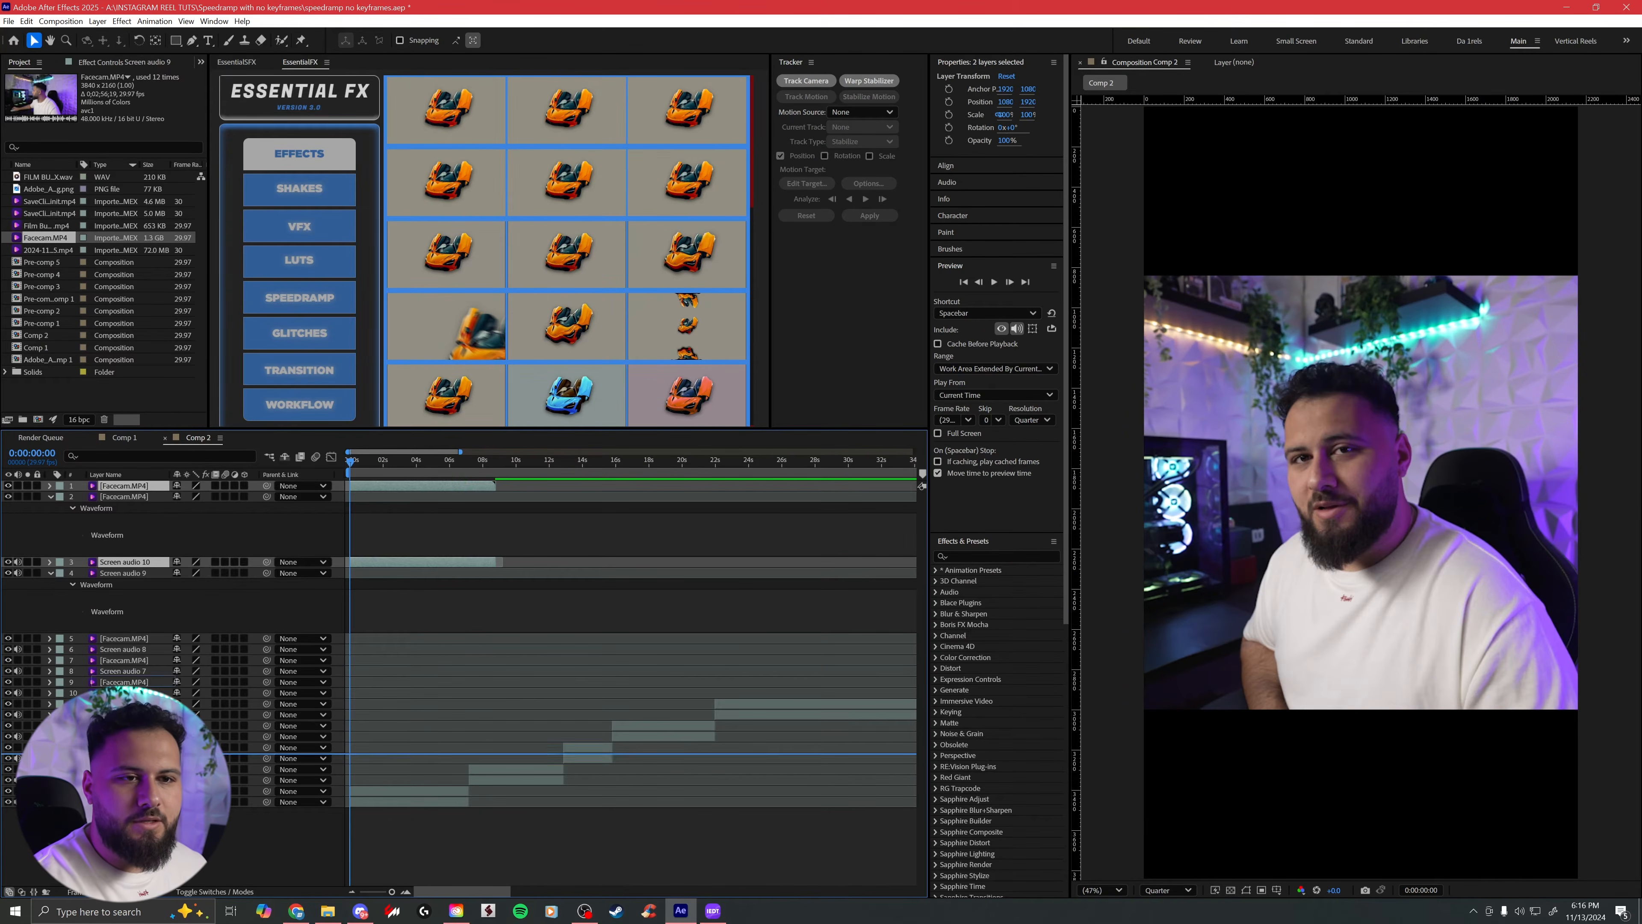
pyautogui.hotkey('ctrl', 'shift', '[')
# Step: Shift all the other clips later together so they begin after the opening facecam and audio clips
pyautogui.click(414, 781)
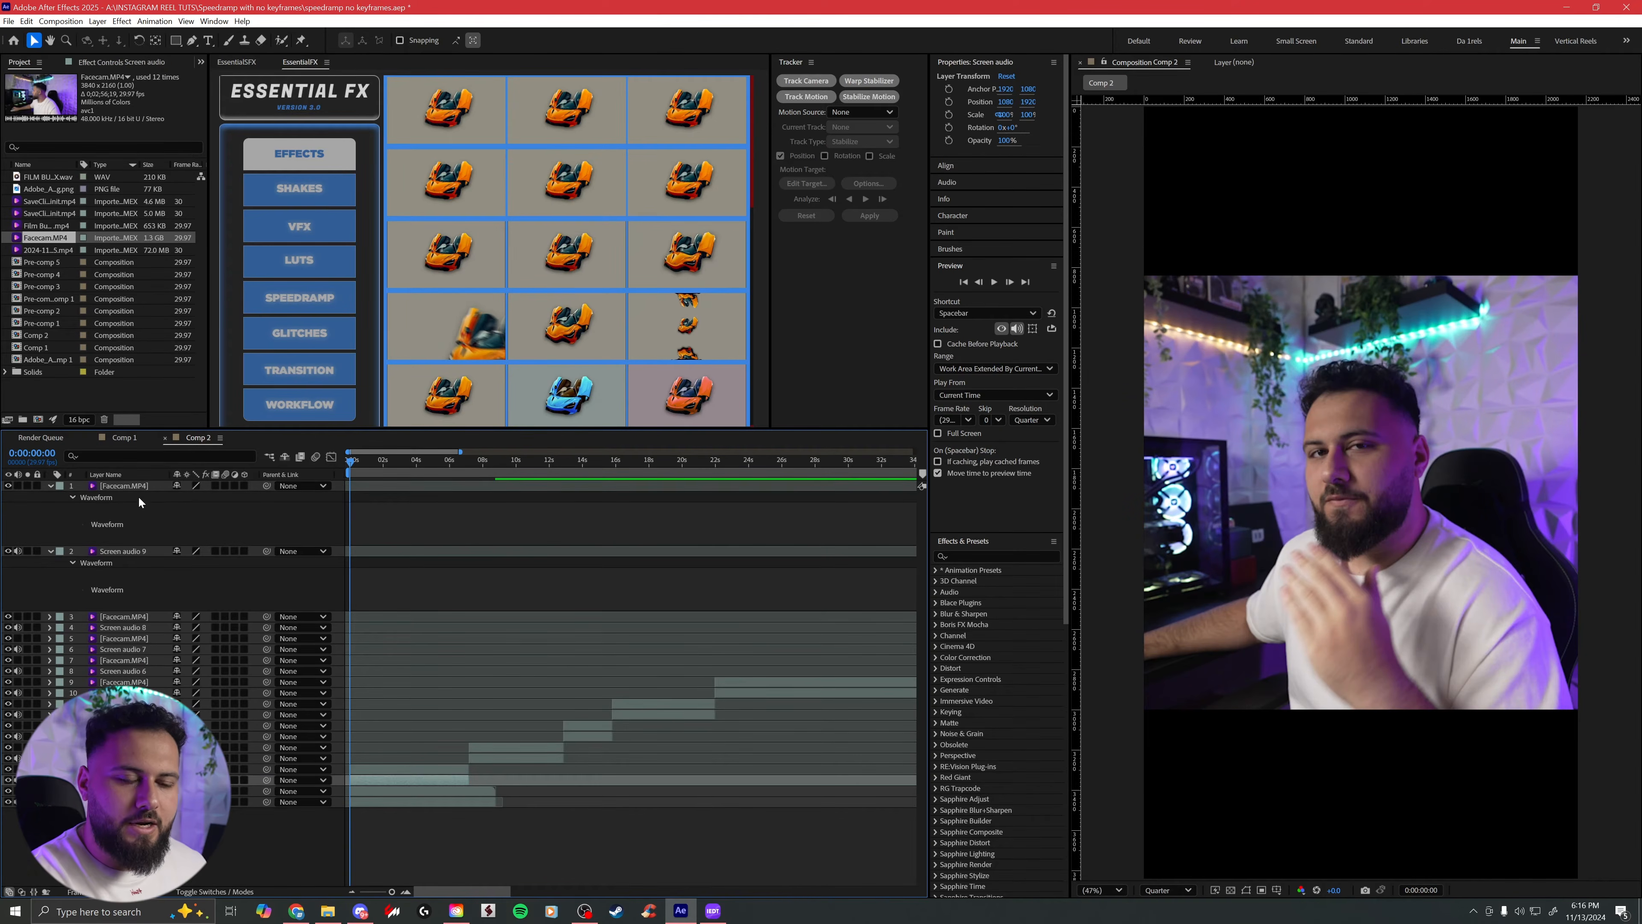
pyautogui.hotkey('ctrl', 'a')
pyautogui.click(364, 892)
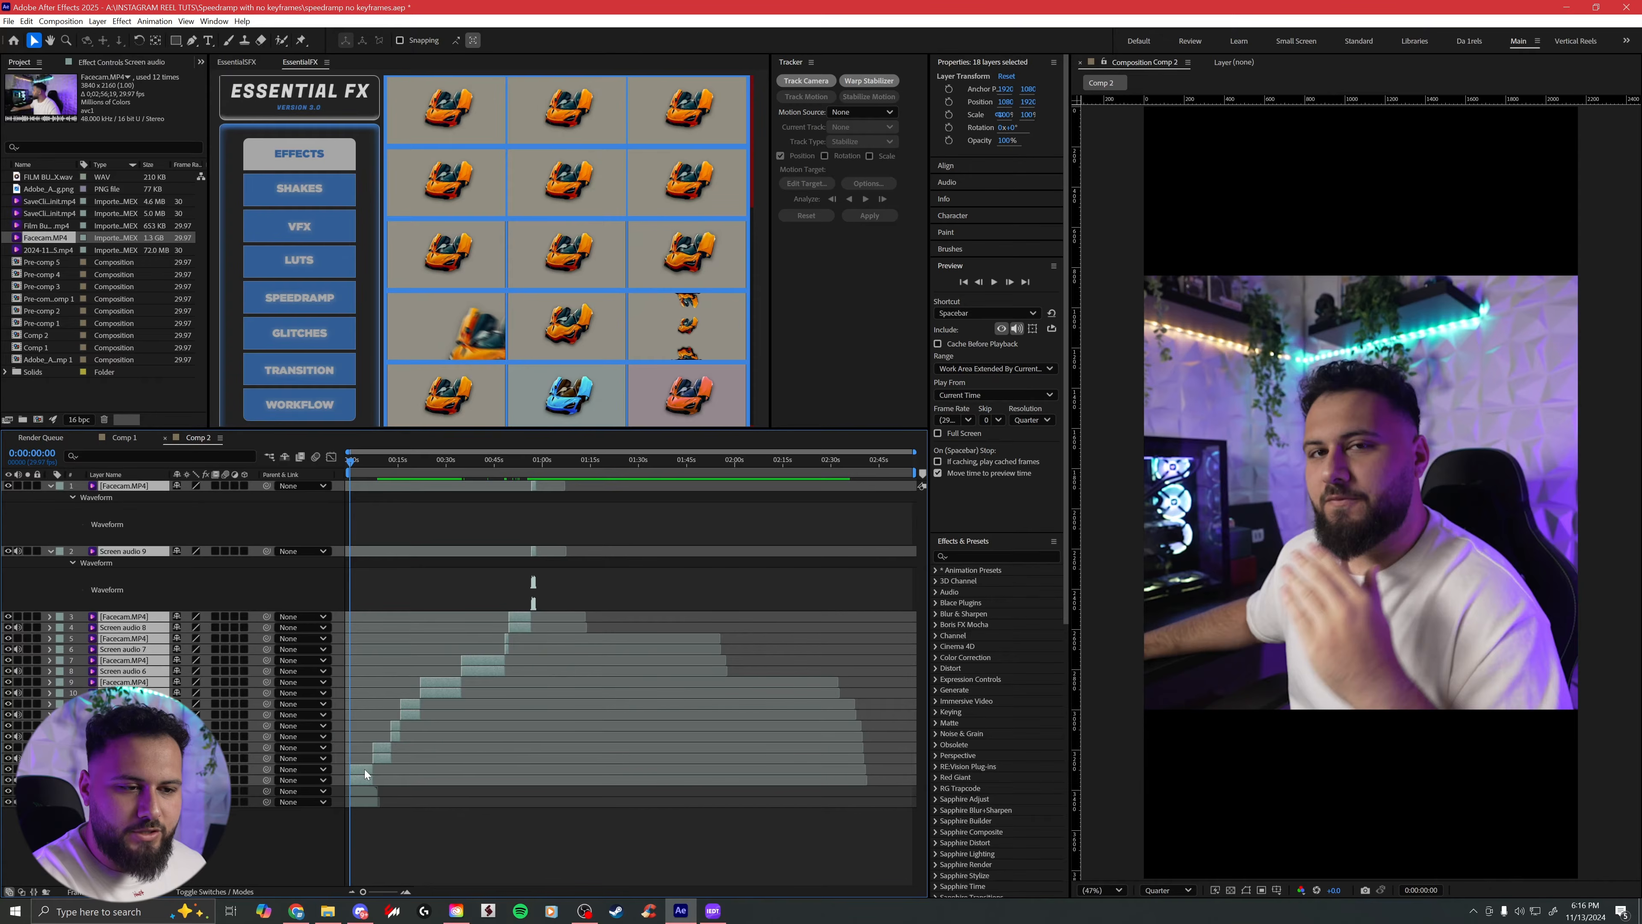
pyautogui.moveTo(365, 773); pyautogui.dragTo(388, 774)
# Step: Show the waveforms of the opening Facecam and Screen audio clips at the bottom of the layer stack
pyautogui.click(367, 791)
pyautogui.keyDown('shift'); pyautogui.click(366, 802); pyautogui.keyUp('shift')
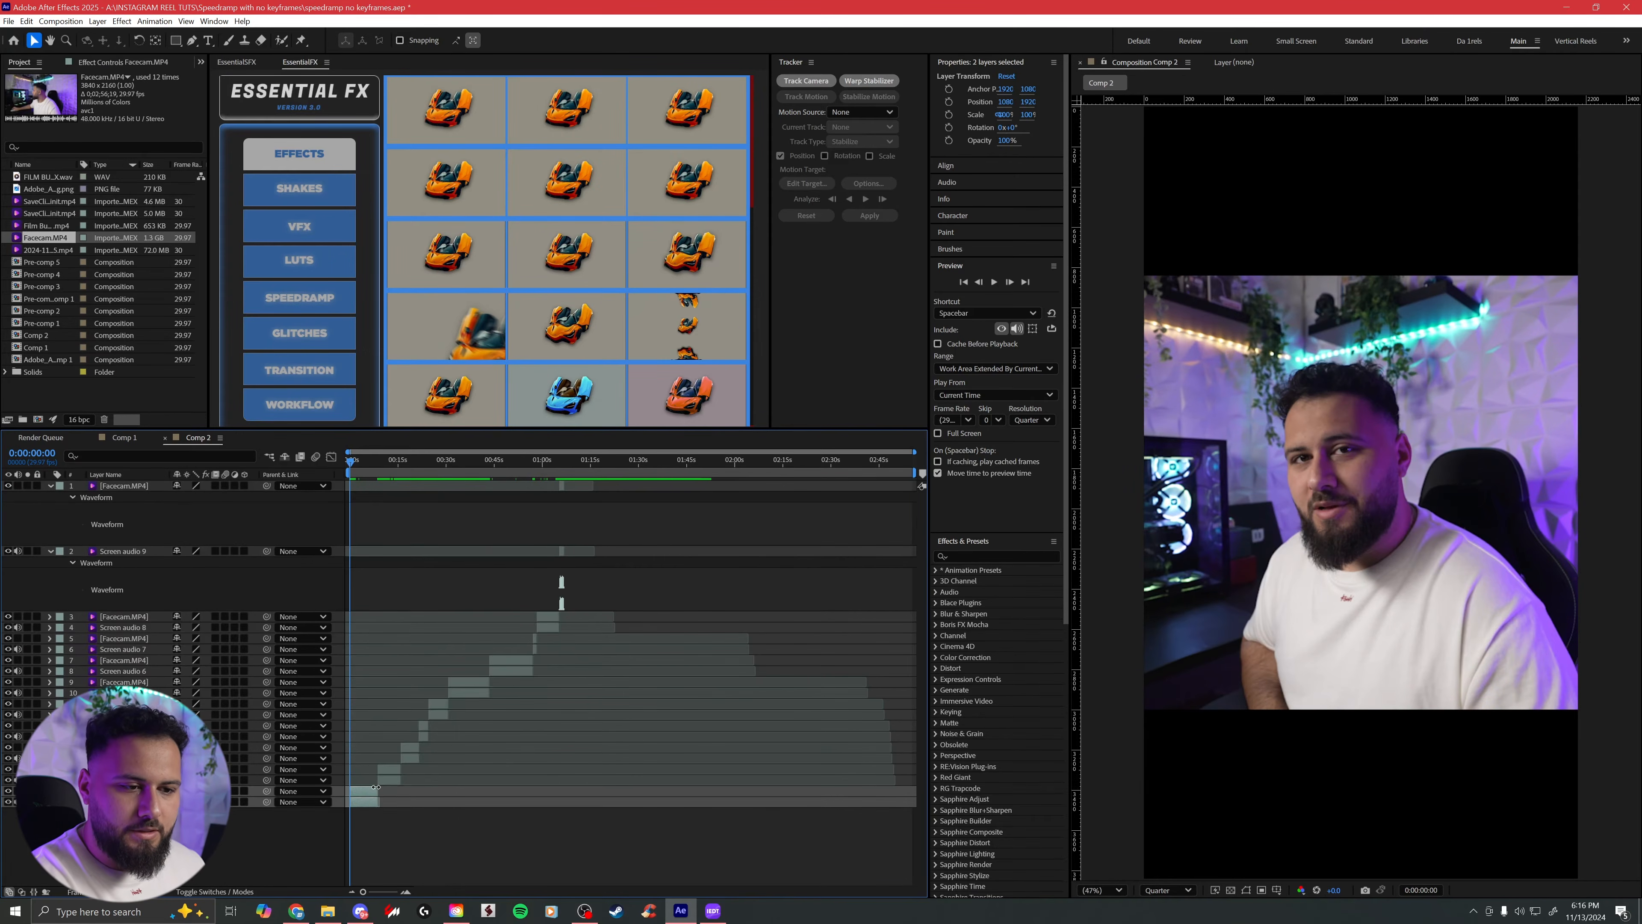
pyautogui.press('l')
pyautogui.press('l')
pyautogui.click(406, 892)
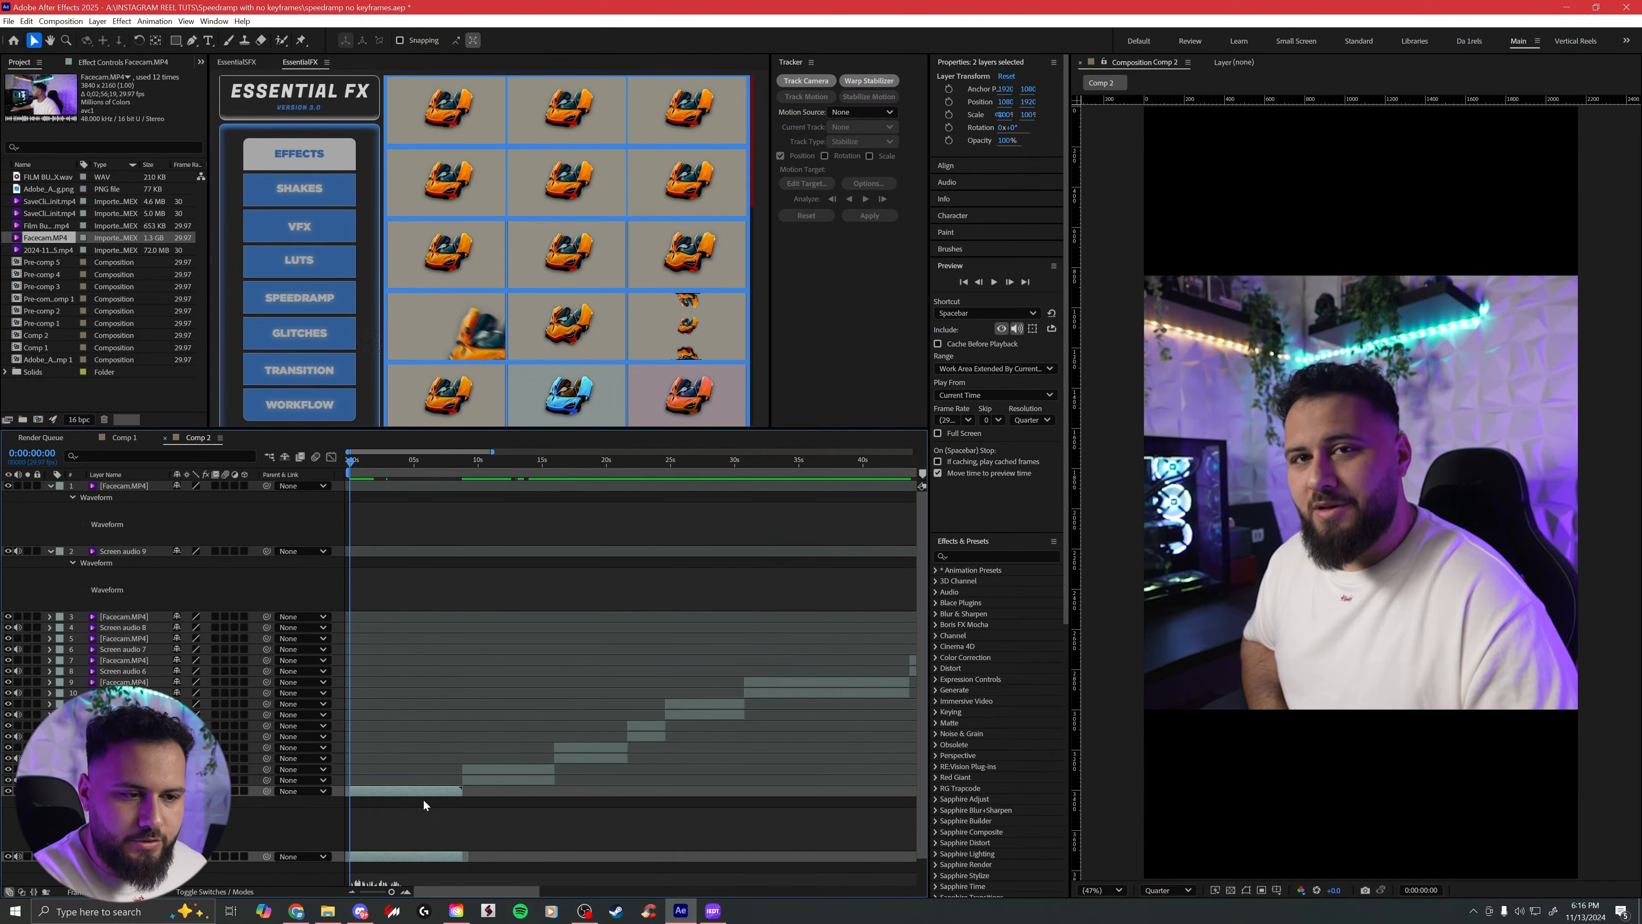
# Step: Trim the opening Facecam and Screen audio clips to end at 0:00:04:21, where the speech stops in the waveform
pyautogui.scroll(-1, 446, 712)
pyautogui.moveTo(401, 458); pyautogui.dragTo(409, 467)
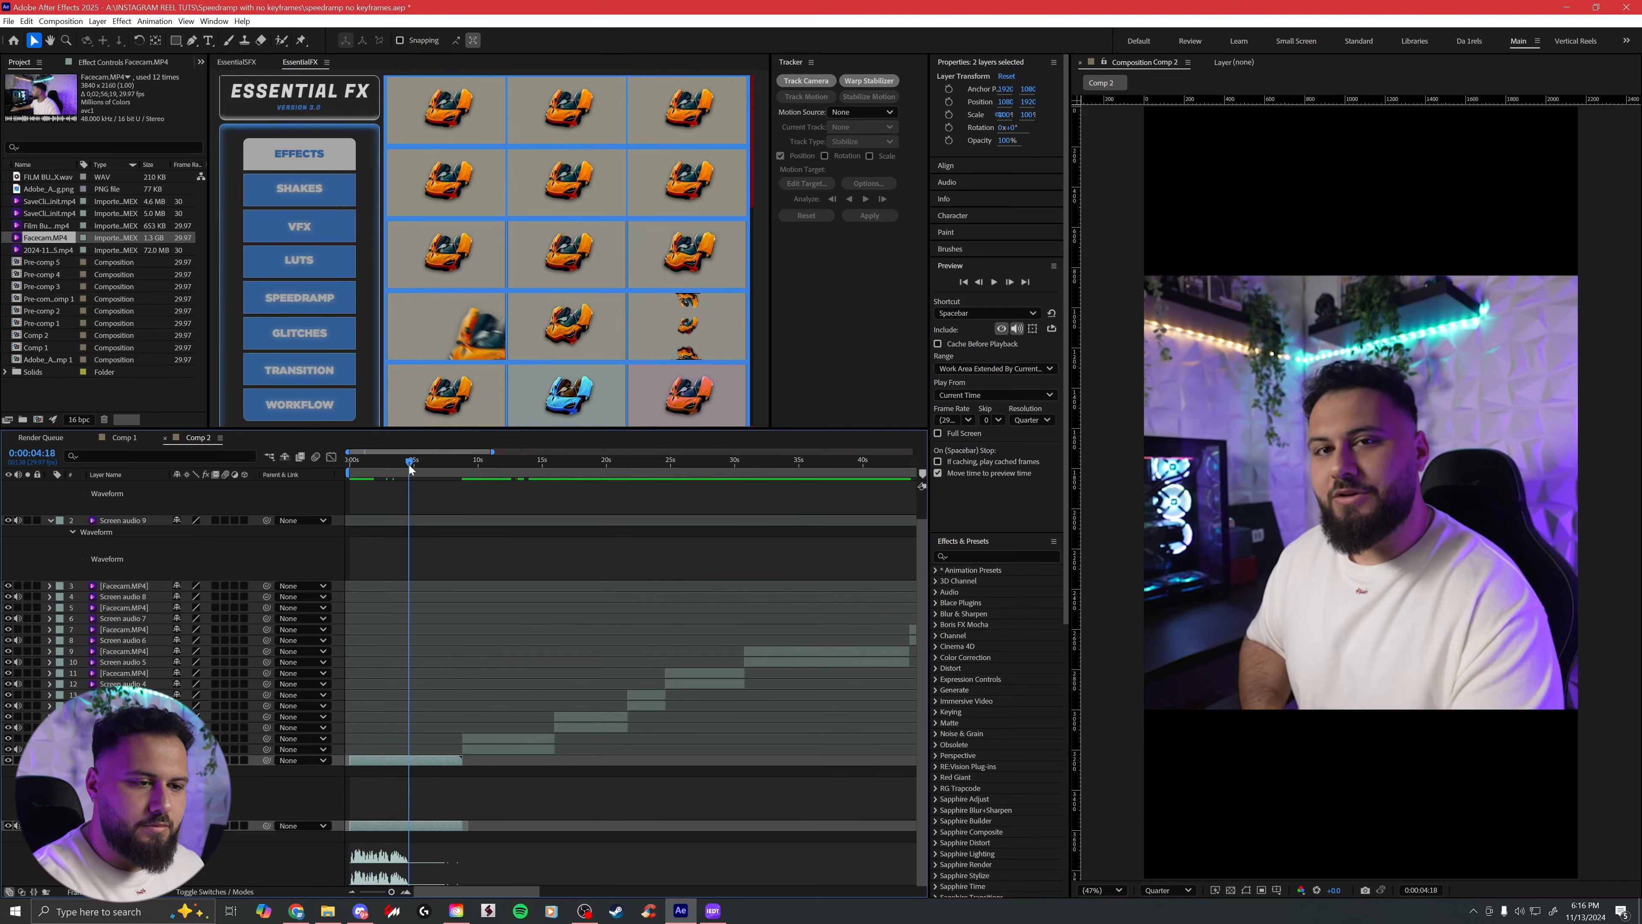
pyautogui.click(488, 756)
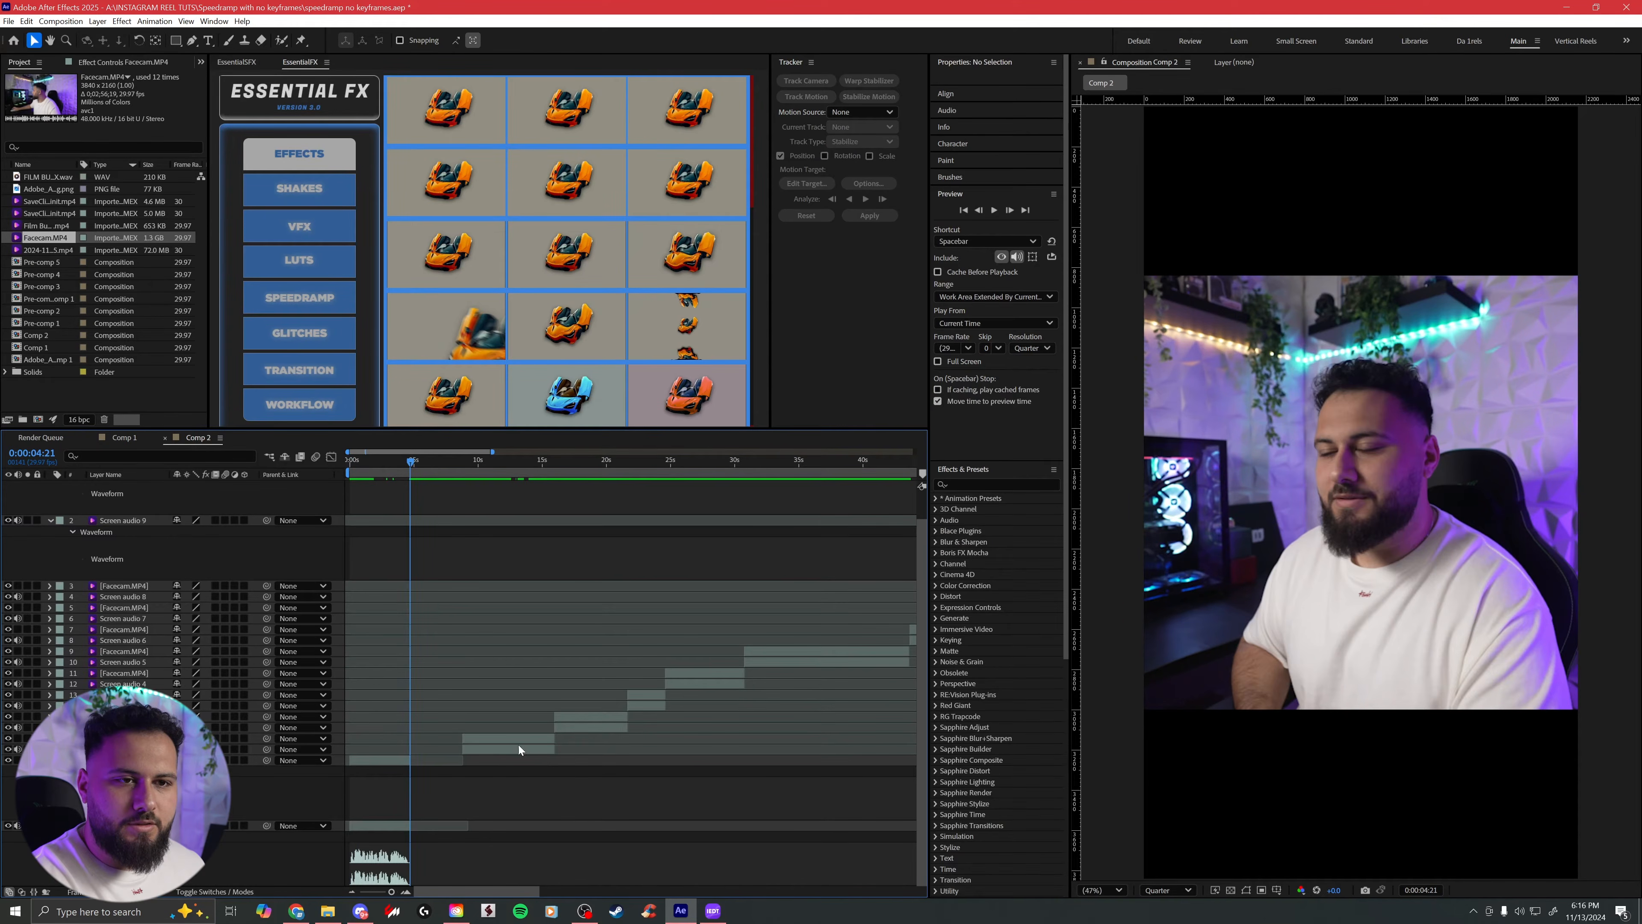
# Step: Shift all the other clips earlier so they begin right after the trimmed opening clips, and collapse the waveforms
pyautogui.scroll(1, 330, 560)
pyautogui.keyDown('shift'); pyautogui.click(129, 486); pyautogui.keyUp('shift')
pyautogui.moveTo(483, 784); pyautogui.dragTo(439, 785)
pyautogui.click(511, 830)
pyautogui.press('u')
# Step: Trim the composition's duration so it ends where the last Facecam clip ends
pyautogui.moveTo(646, 461); pyautogui.dragTo(447, 500)
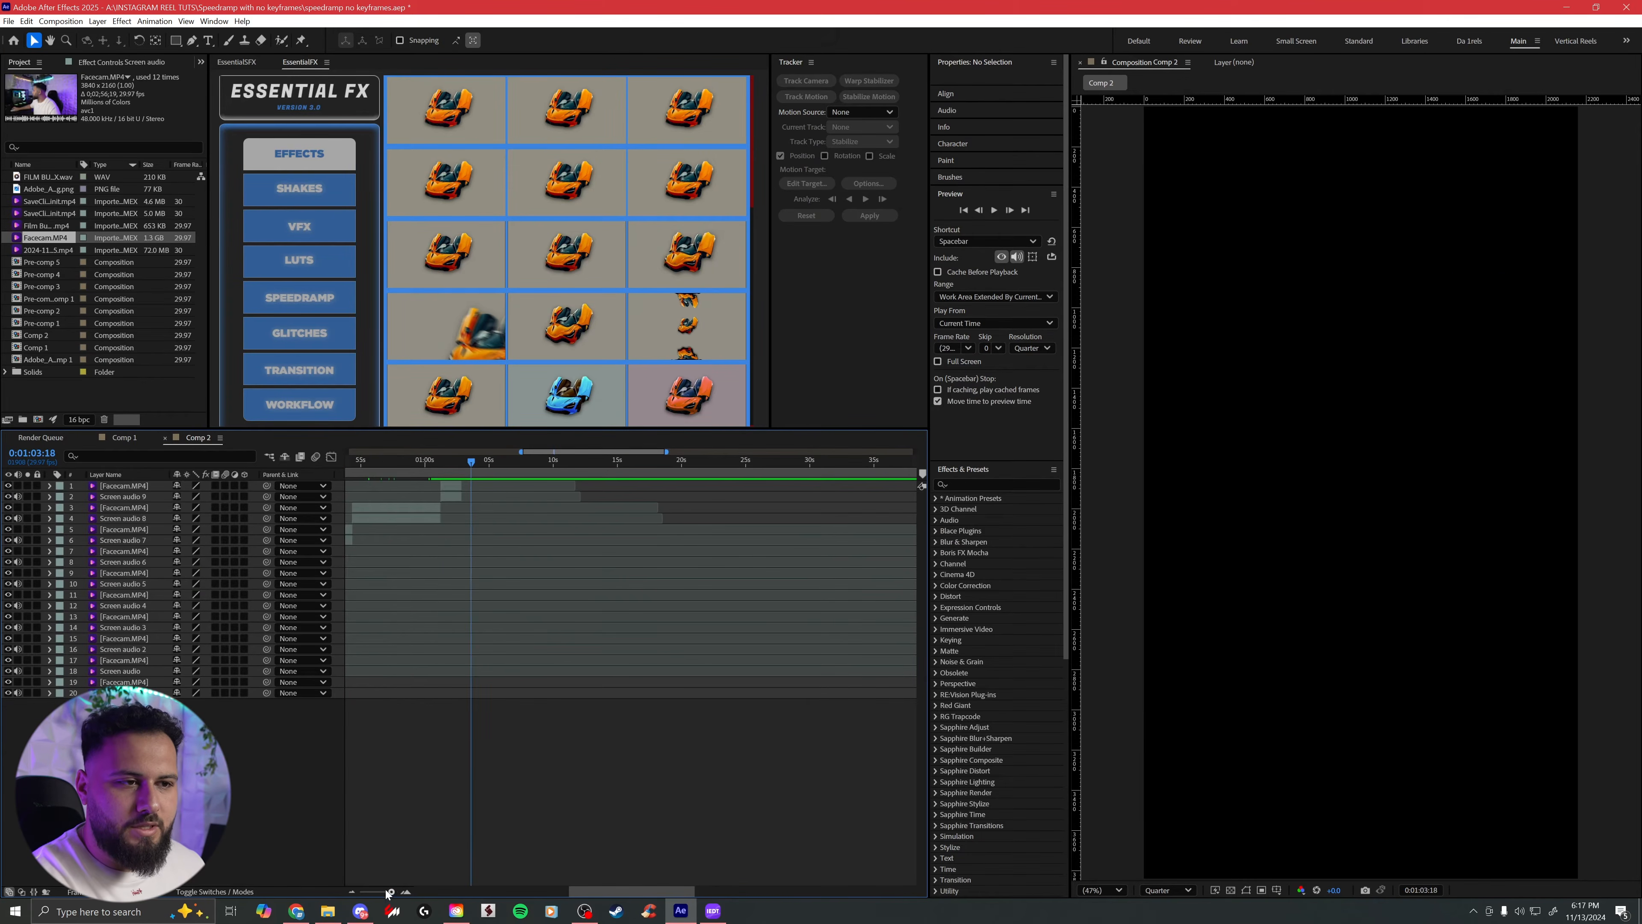
pyautogui.moveTo(391, 893); pyautogui.dragTo(363, 892)
pyautogui.press('Home')
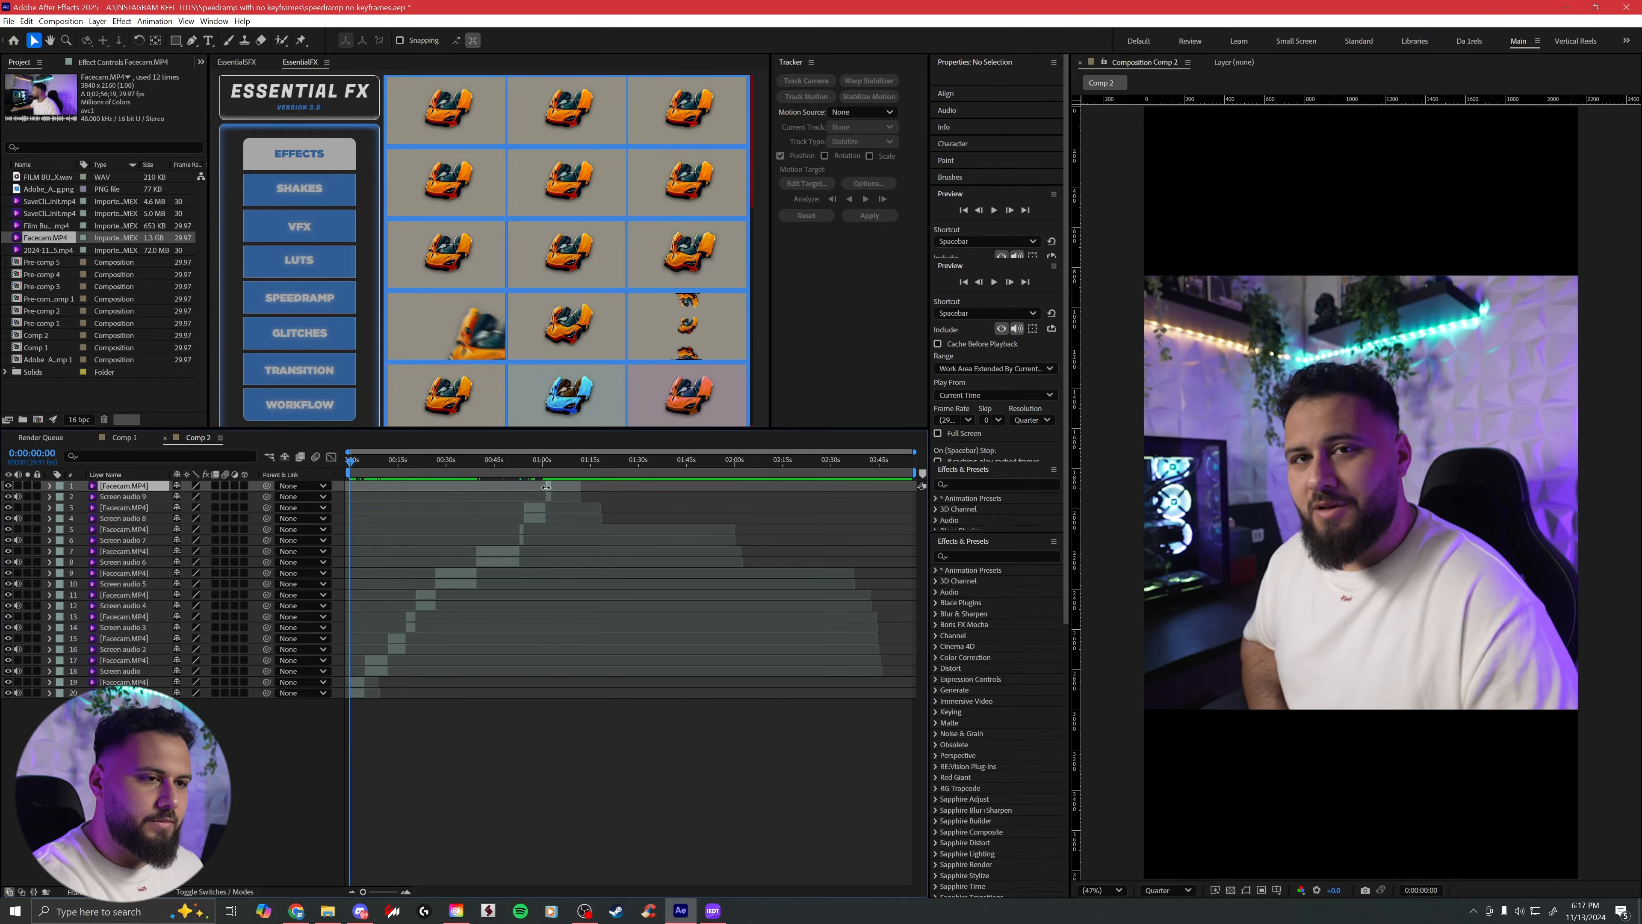
pyautogui.click(546, 486)
pyautogui.press('i')
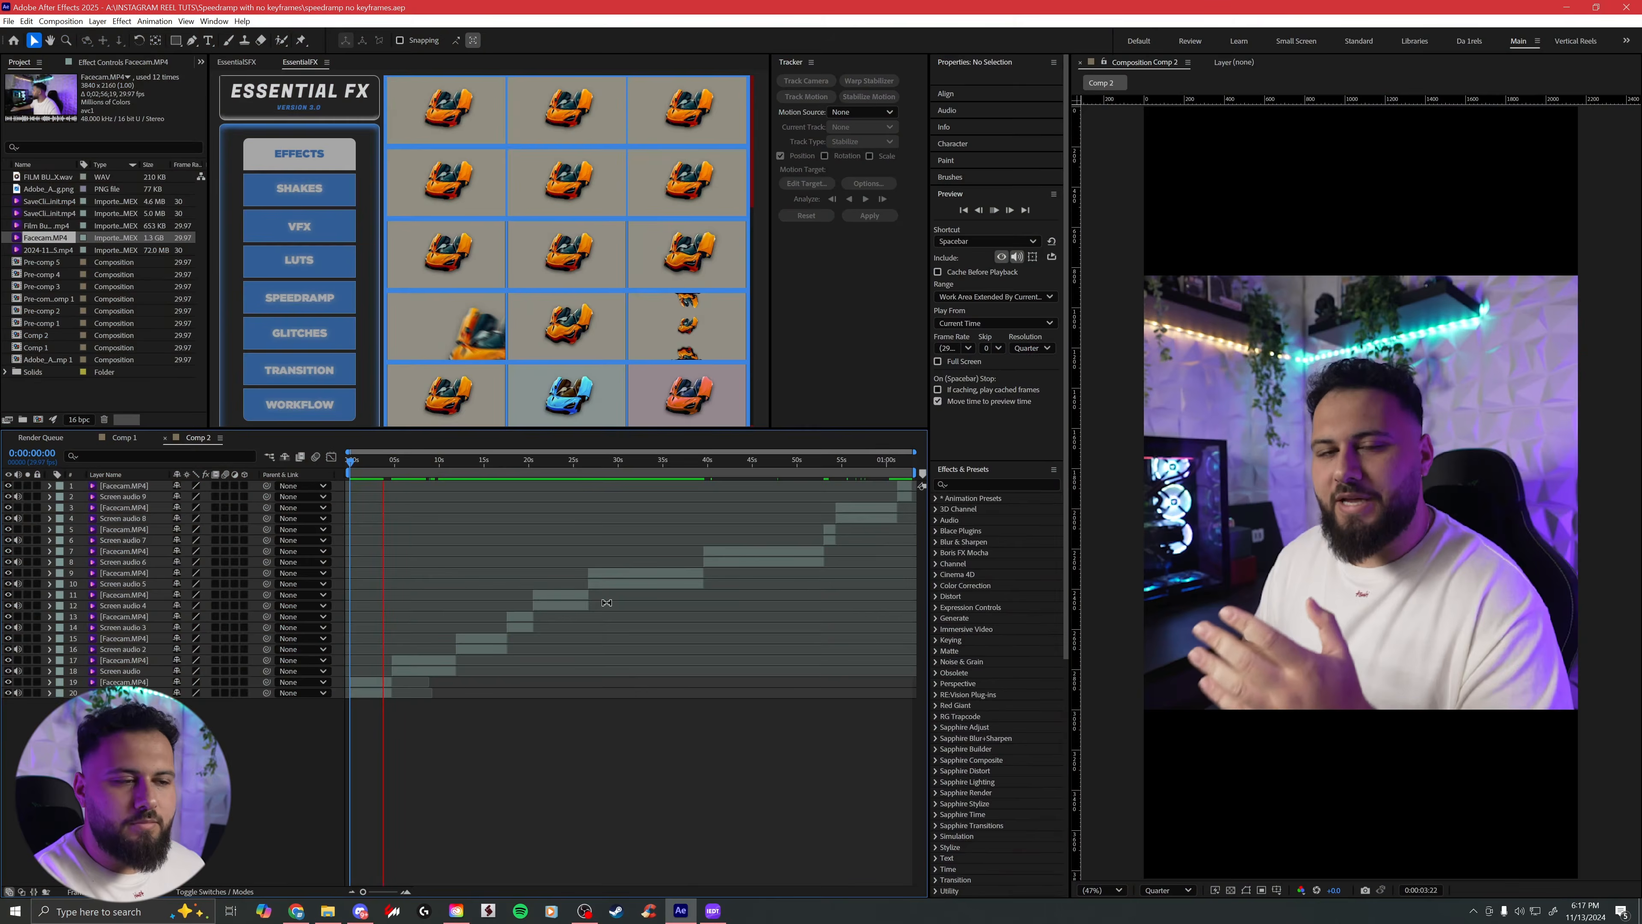
# Step: Scale the opening Facecam clip down to 47% so the screen recording shows behind it
pyautogui.moveTo(362, 461); pyautogui.dragTo(363, 596)
pyautogui.click(363, 686)
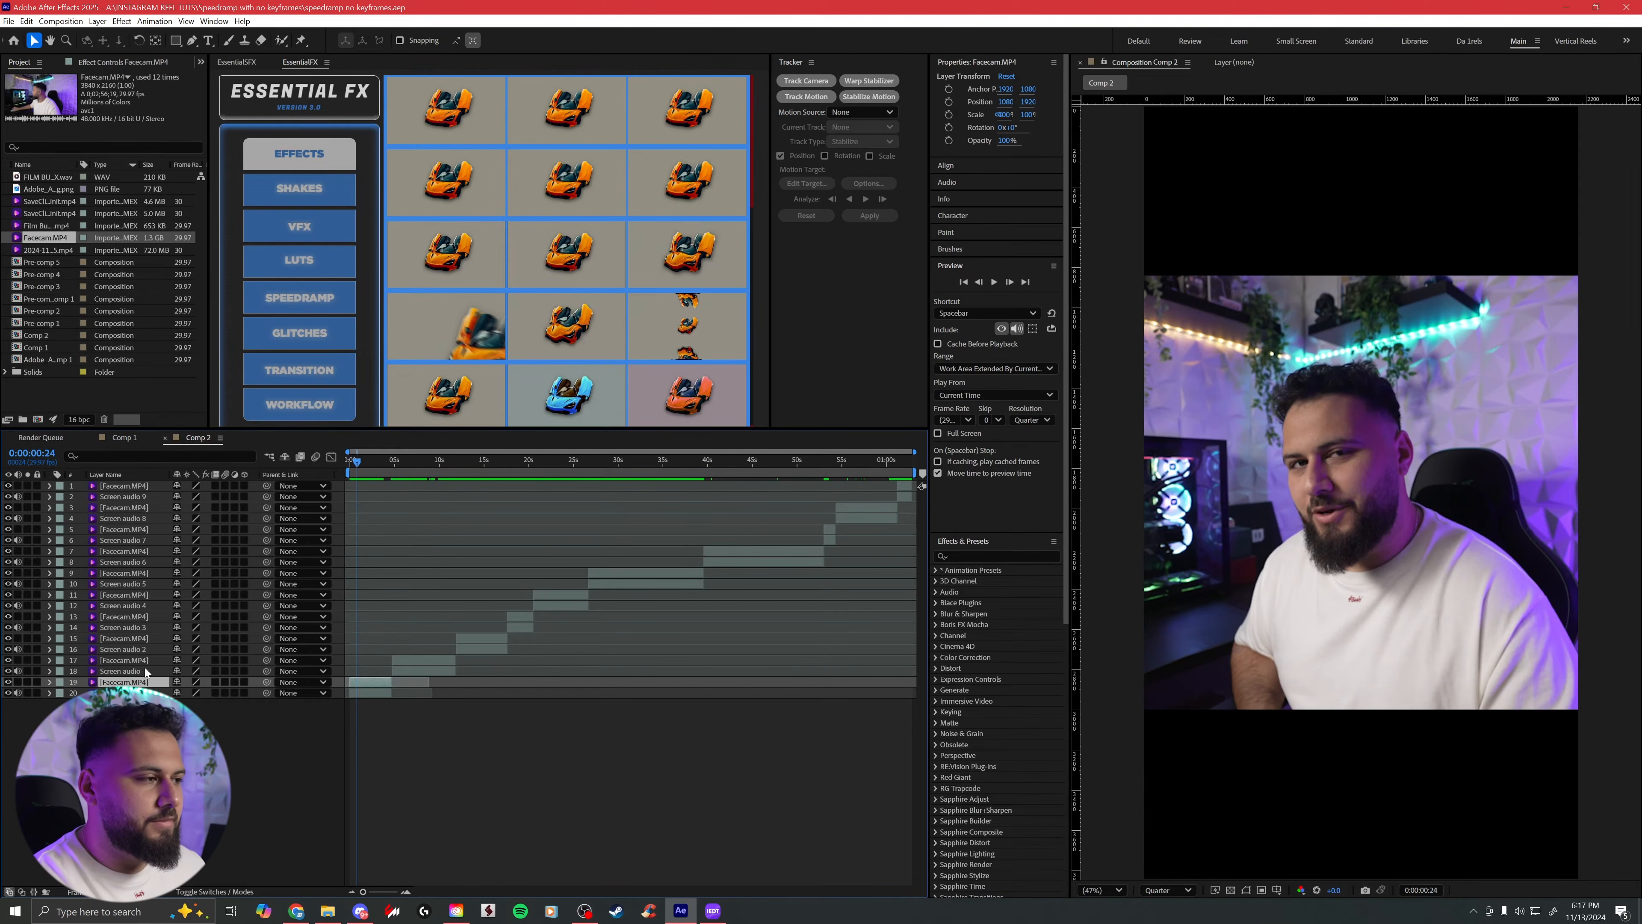
pyautogui.press('s')
pyautogui.moveTo(196, 693); pyautogui.dragTo(151, 693)
pyautogui.hotkey('ctrl', 'z')
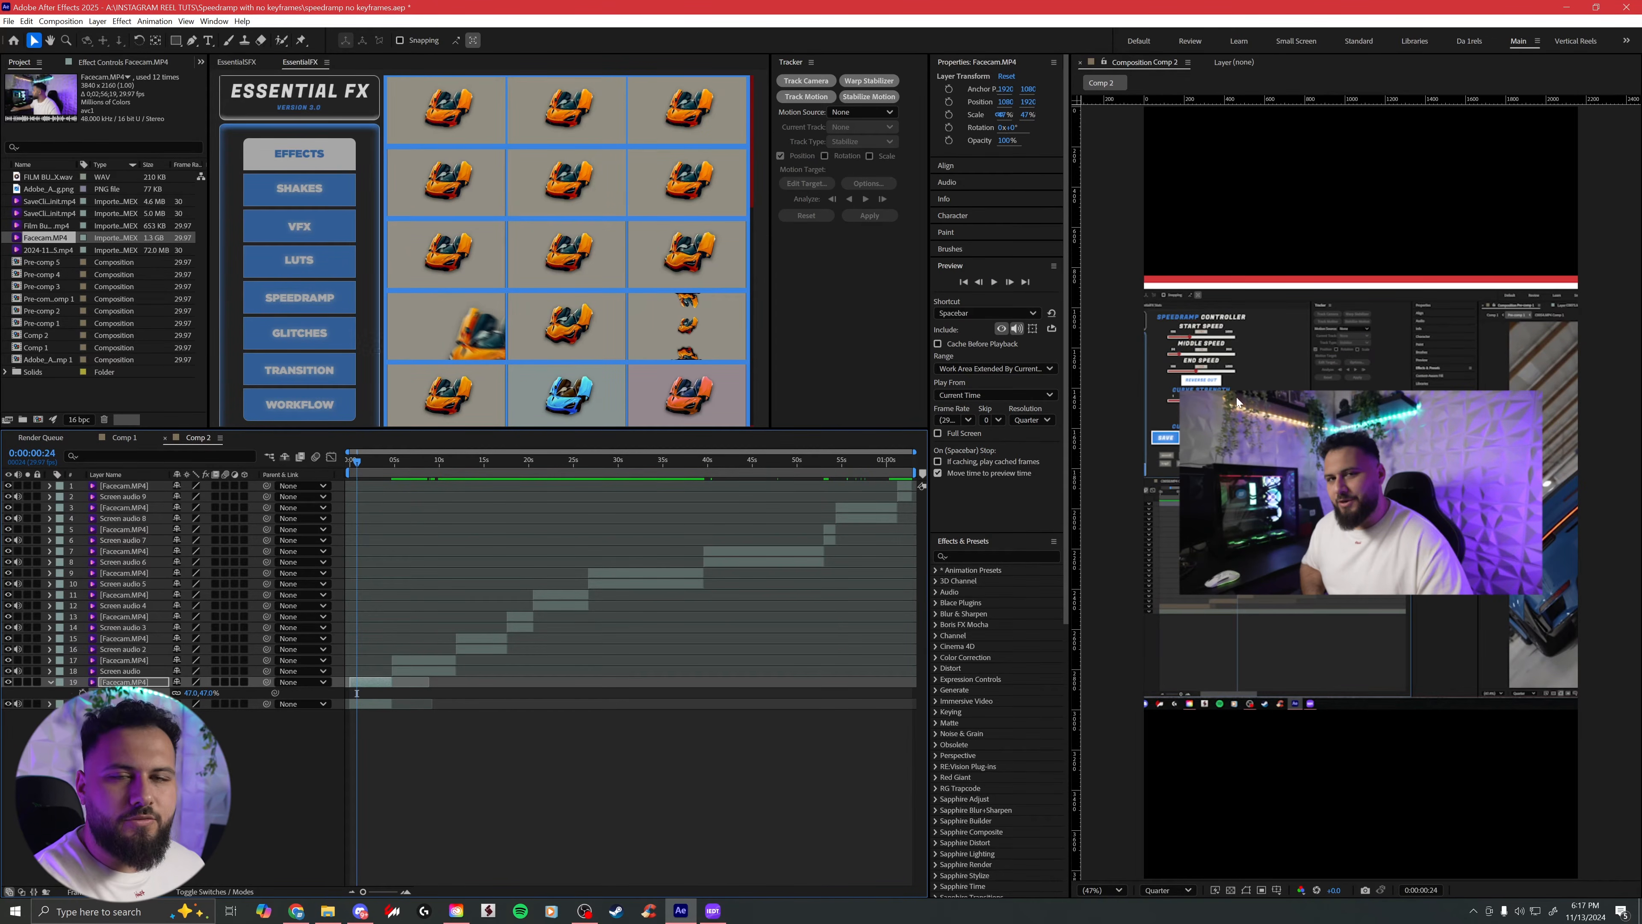
pyautogui.click(517, 729)
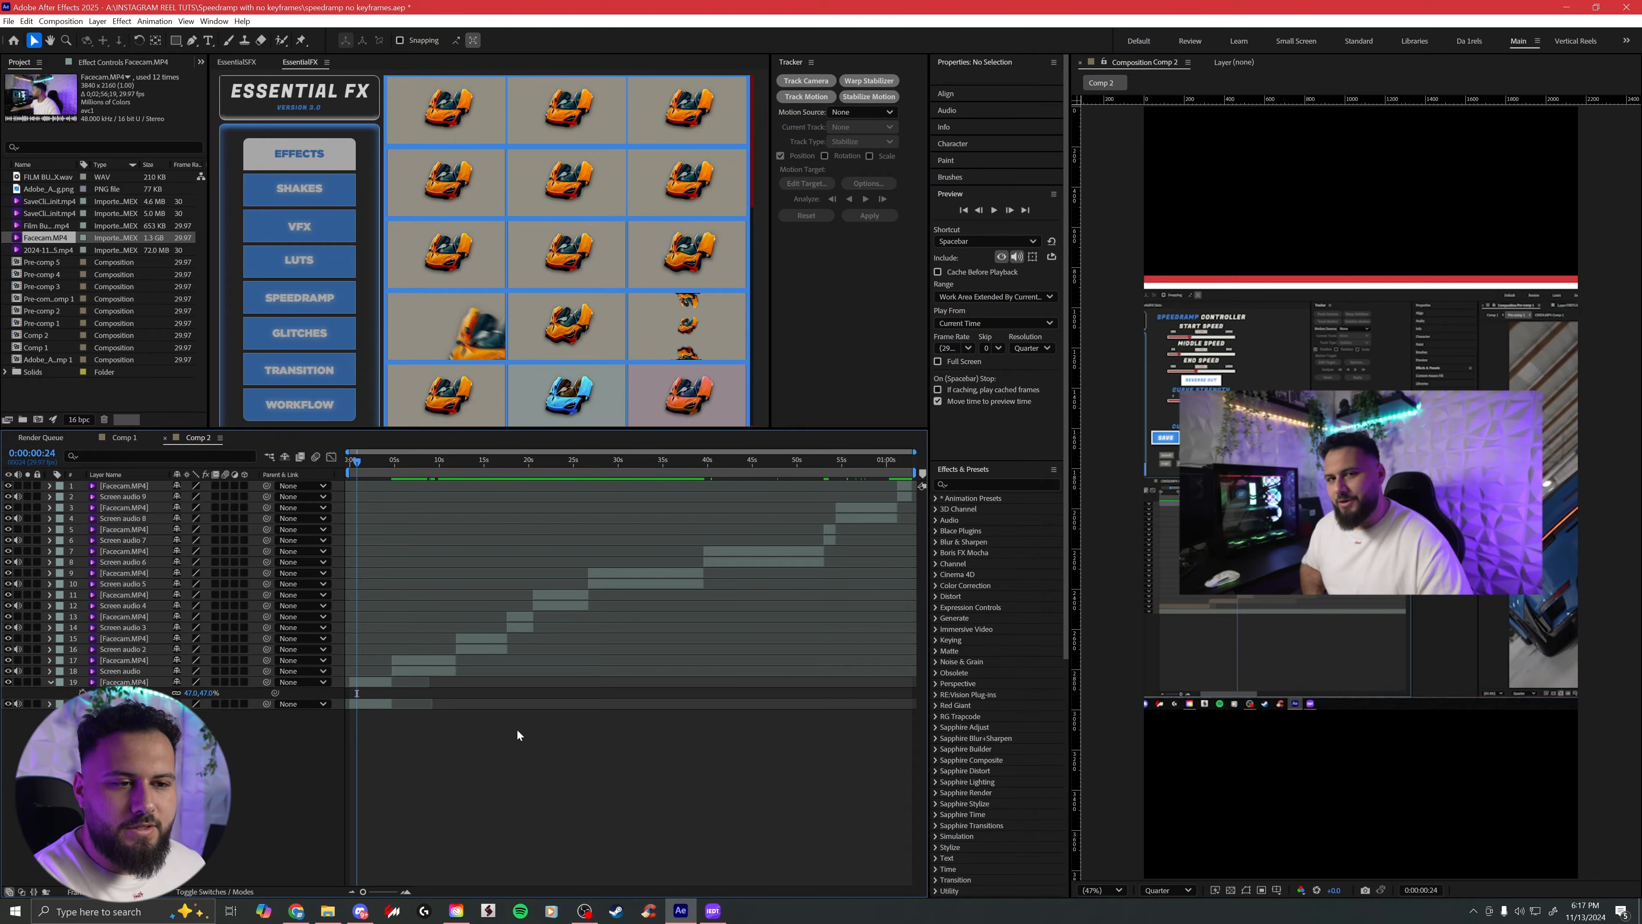
# Step: Draw a filled rectangle about 2080 by 1150 px over the facecam, with a round line join and rounded corners
pyautogui.click(175, 40)
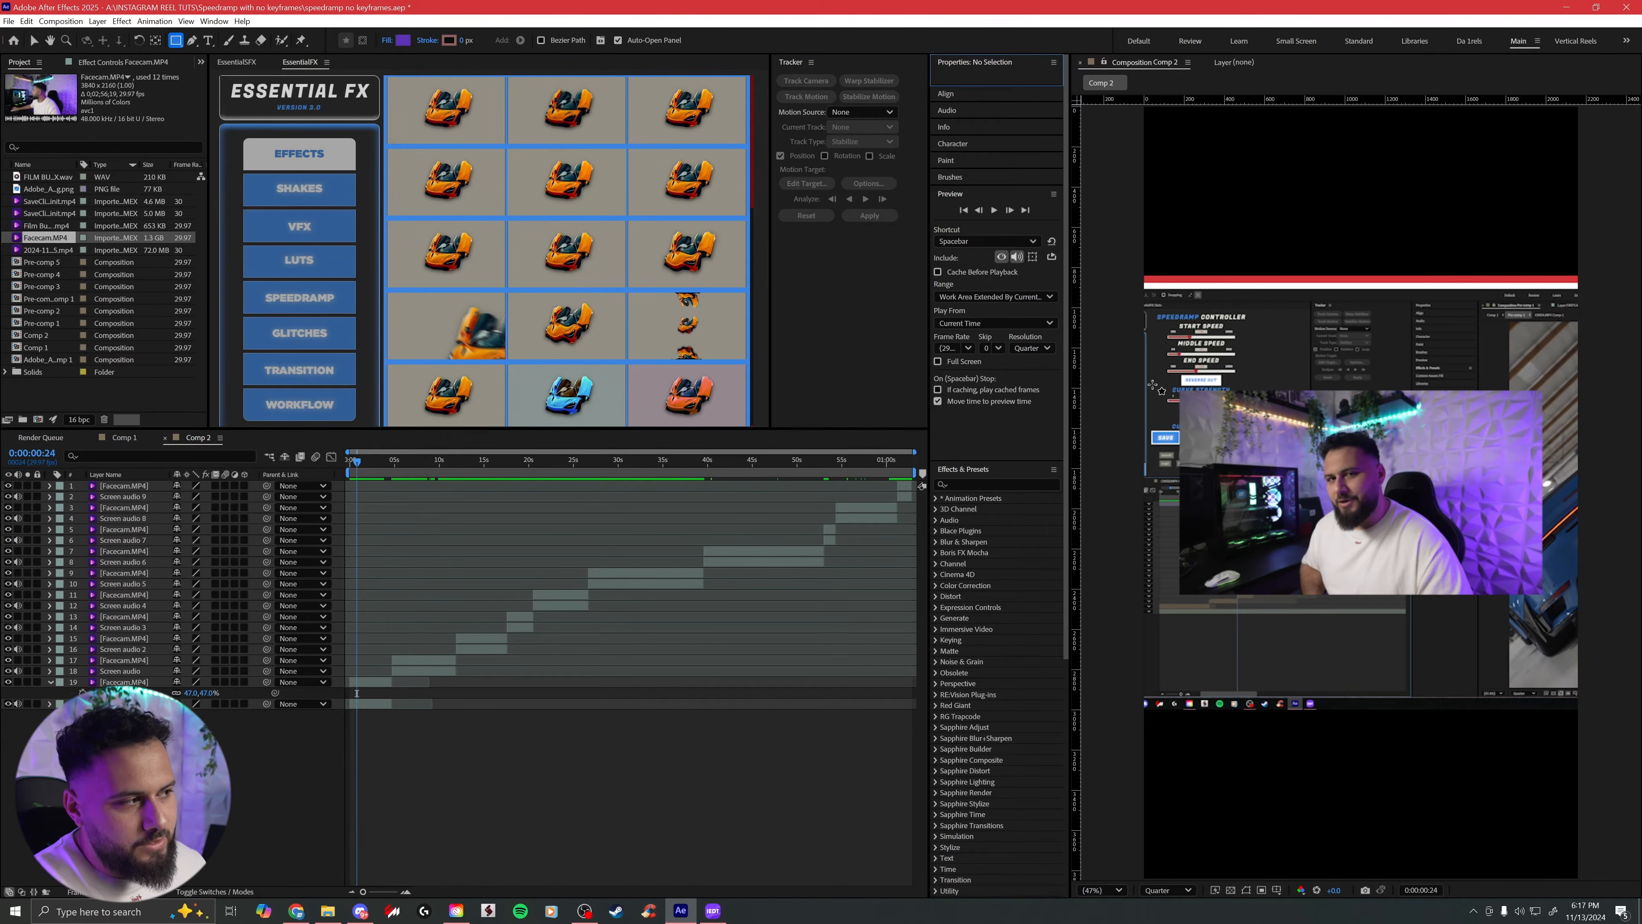
pyautogui.moveTo(1152, 385)
pyautogui.mouseDown()
pyautogui.moveTo(1379, 488)
pyautogui.moveTo(1569, 616)
pyautogui.mouseUp()
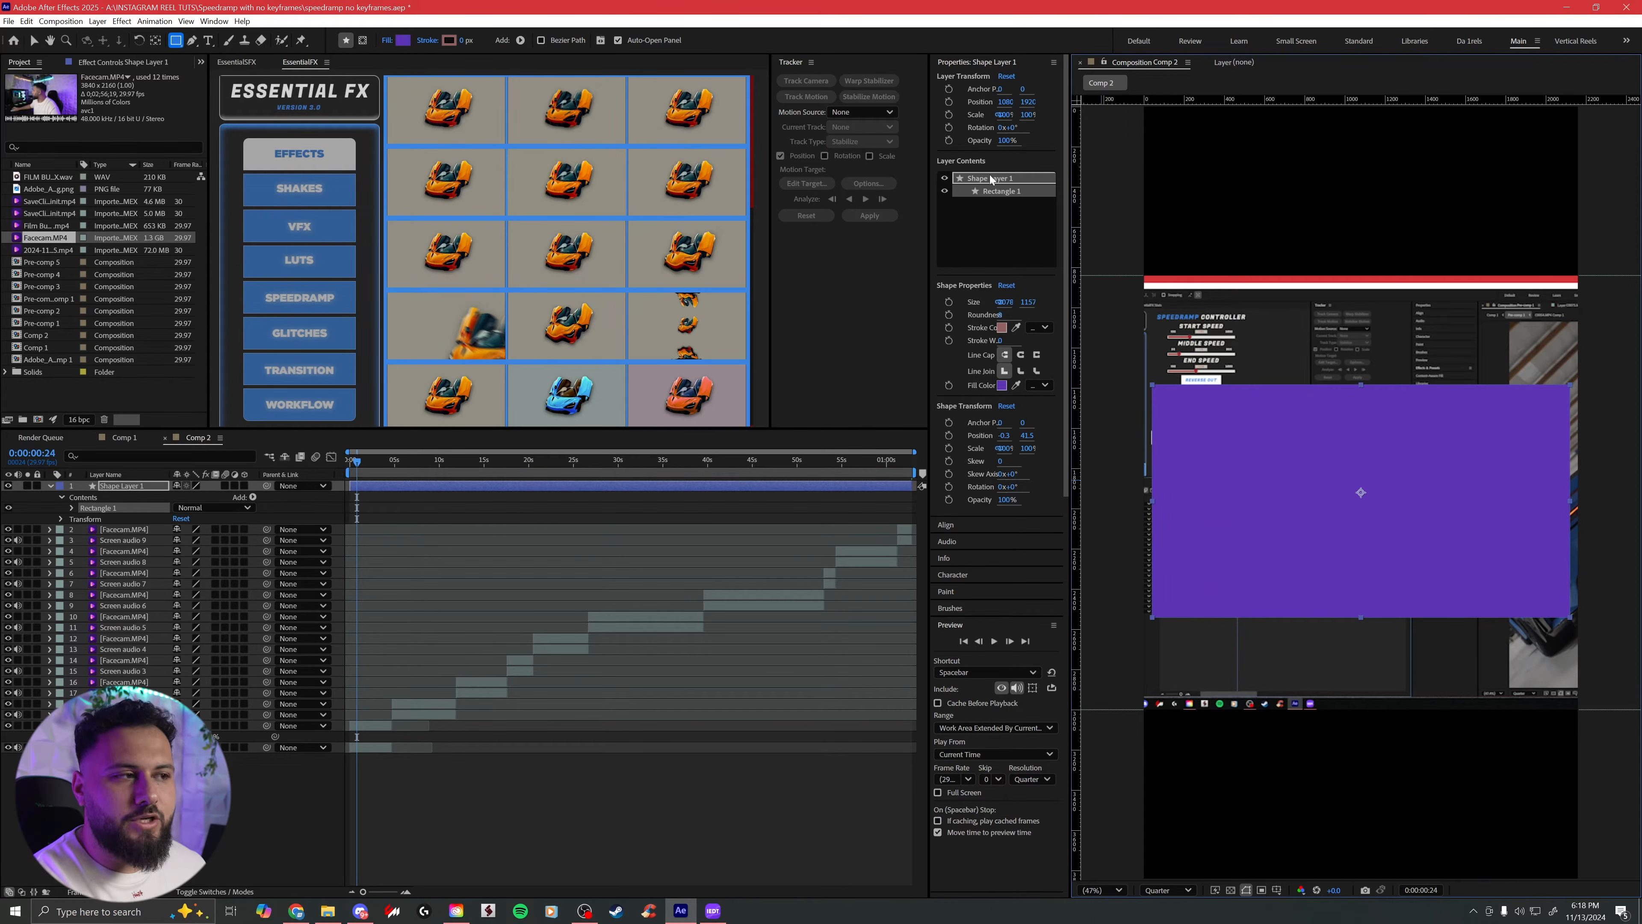
pyautogui.click(1017, 374)
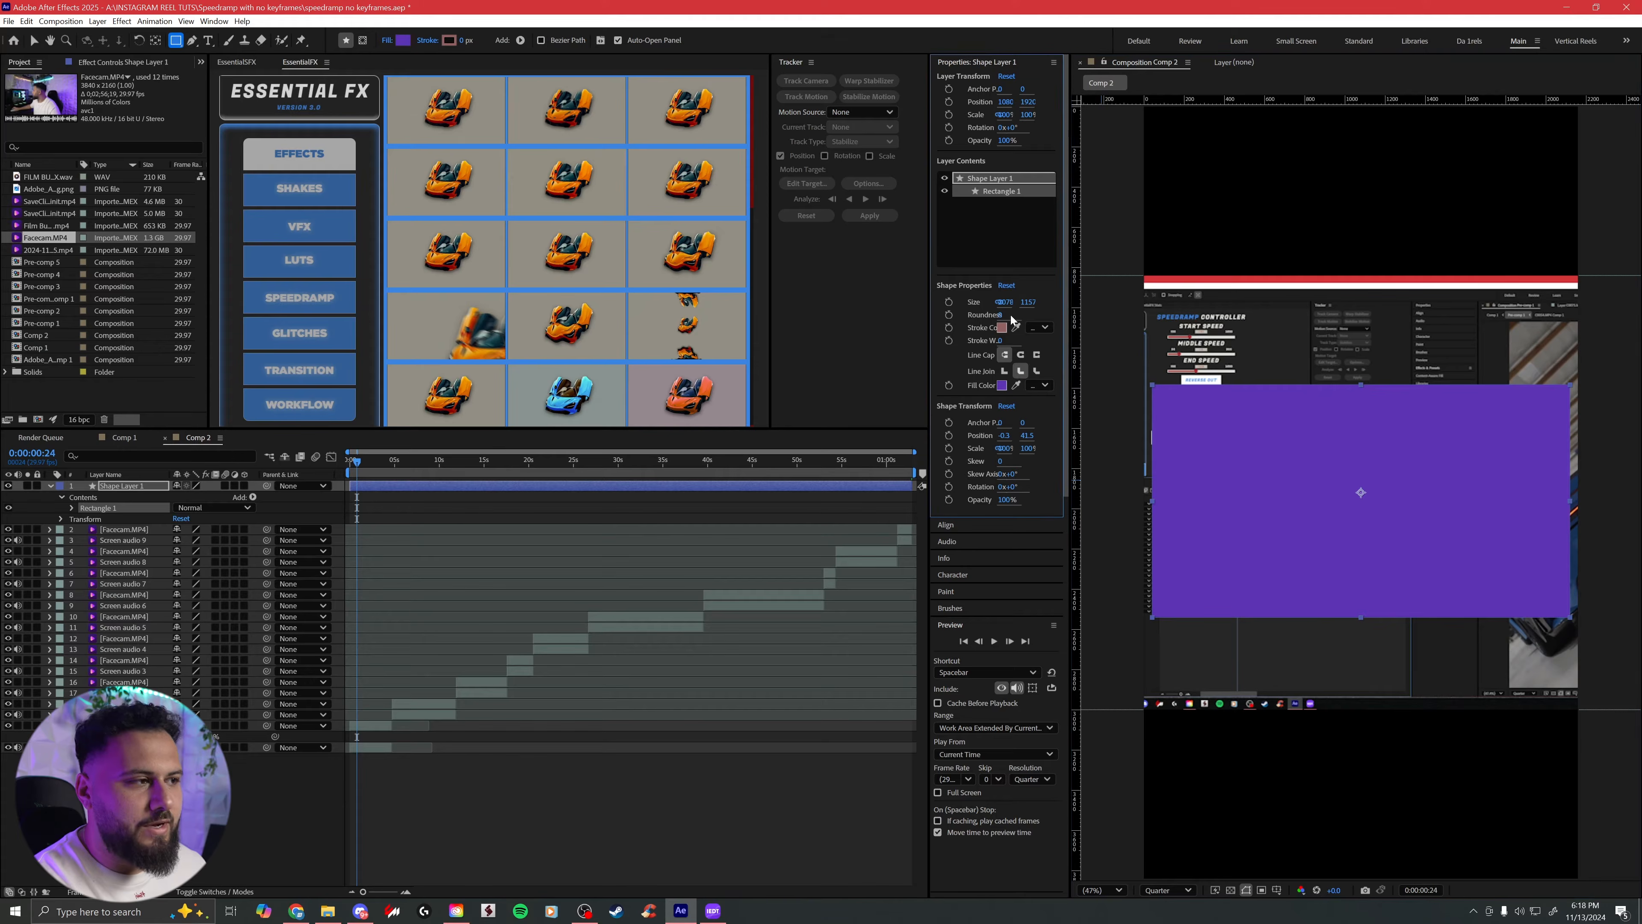
pyautogui.moveTo(1003, 315); pyautogui.dragTo(1074, 314)
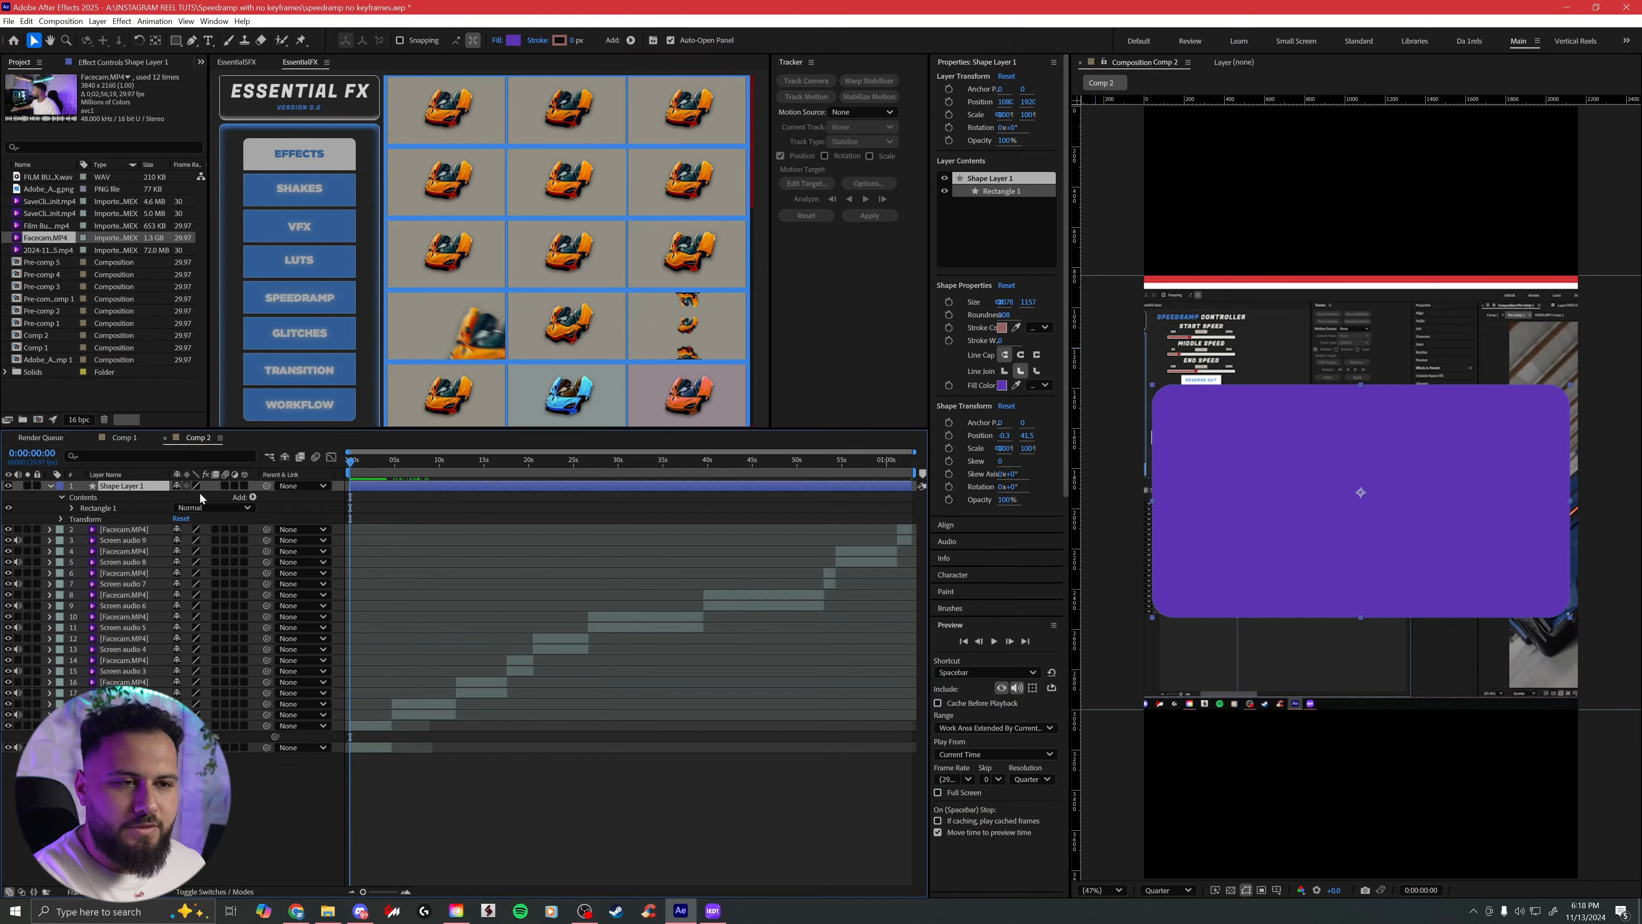
# Step: Hide the rectangle's shape layer and scale the opening Facecam clip to 52%
pyautogui.click(8, 485)
pyautogui.click(7, 485)
pyautogui.click(370, 727)
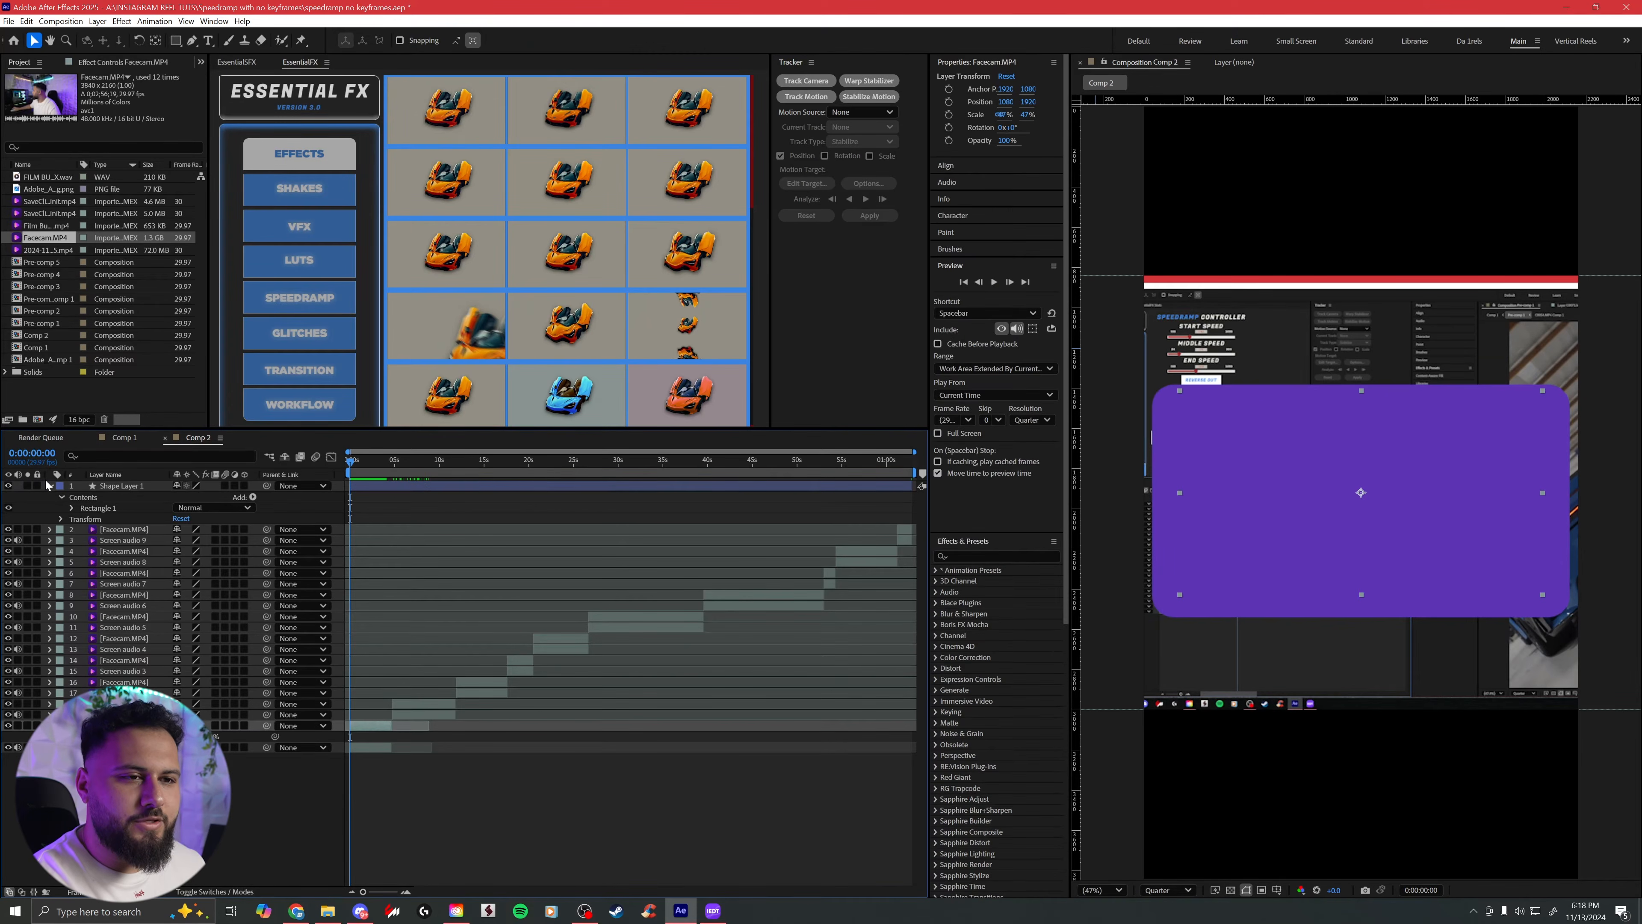
pyautogui.click(8, 486)
pyautogui.click(355, 461)
pyautogui.moveTo(1001, 114); pyautogui.dragTo(999, 114)
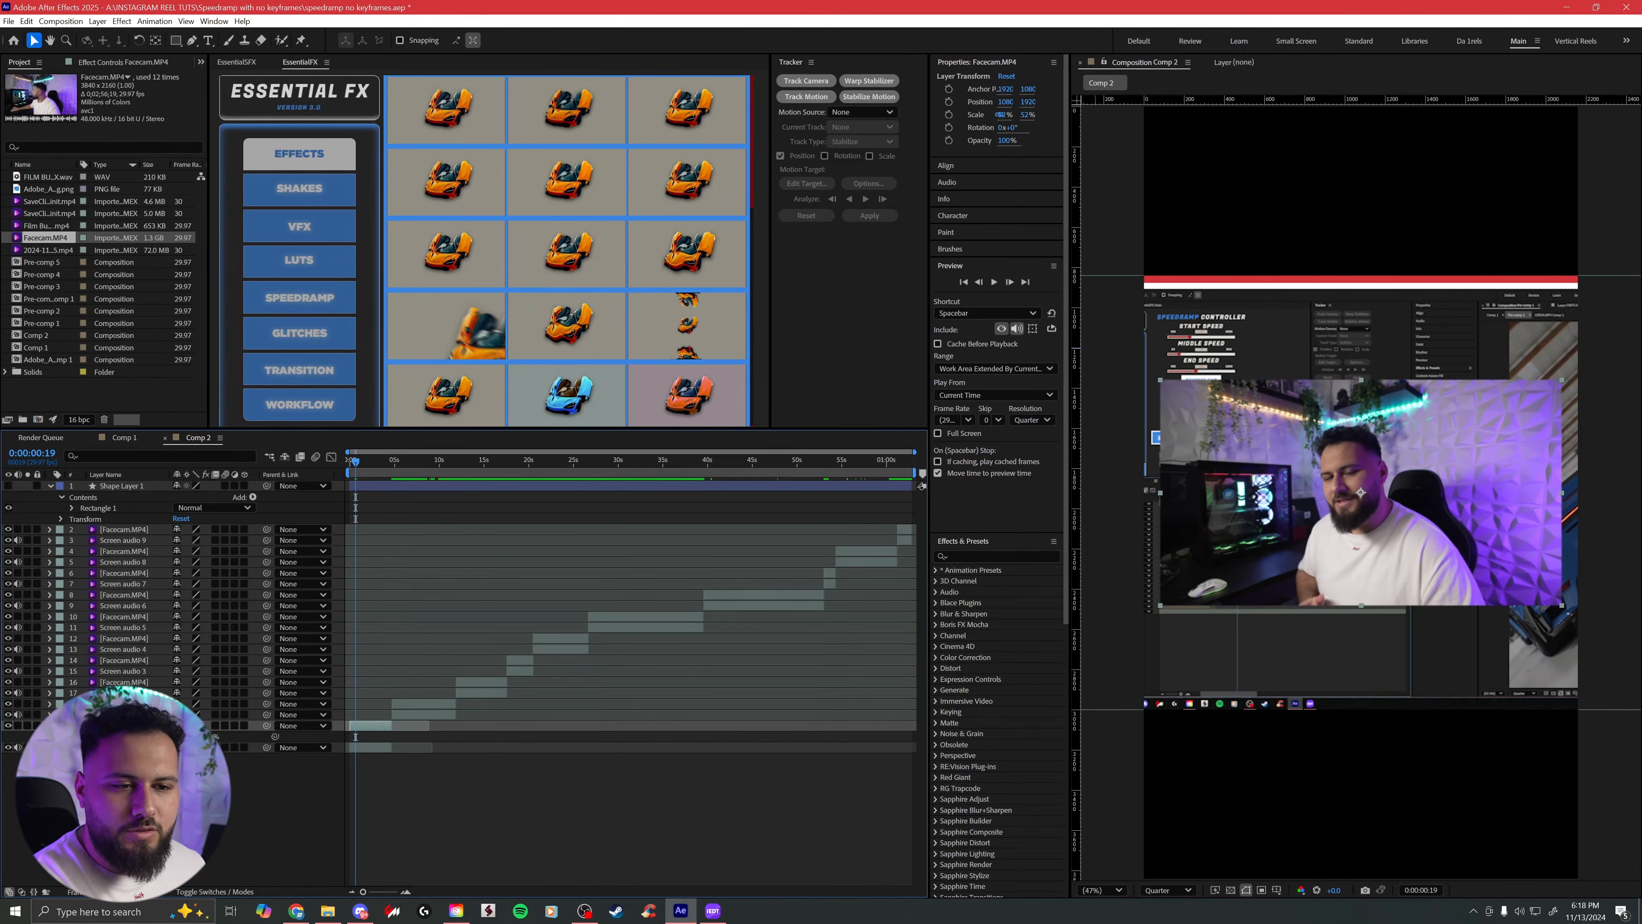
# Step: Show the track matte options and use the rectangle shape layer as the opening Facecam clip's matte
pyautogui.click(213, 893)
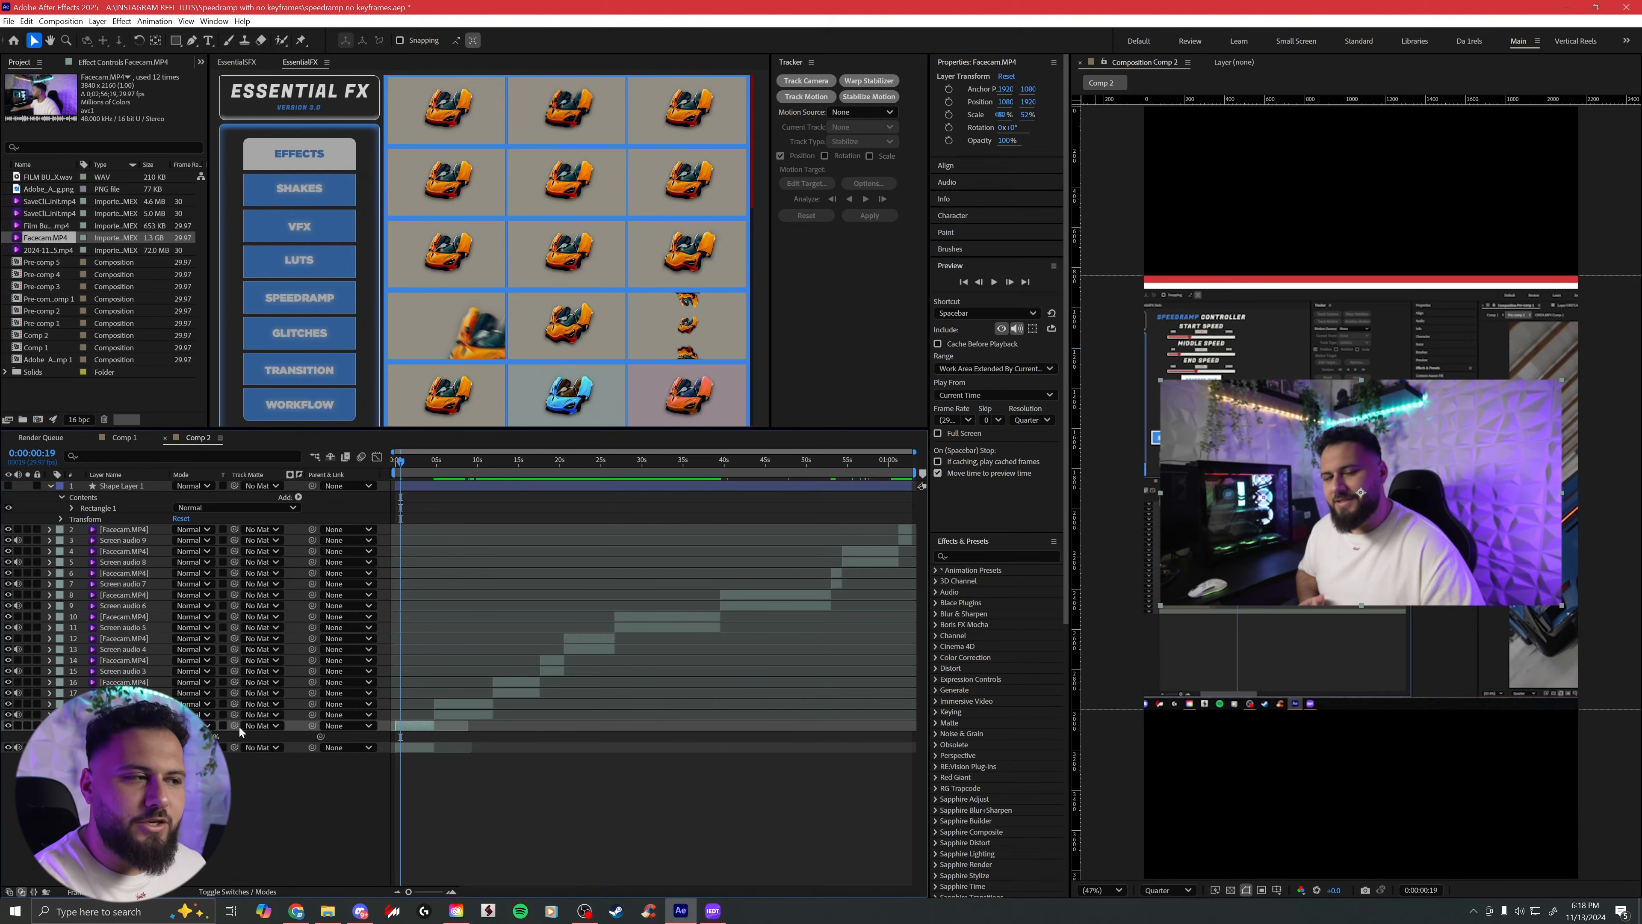
pyautogui.moveTo(235, 725); pyautogui.dragTo(154, 486)
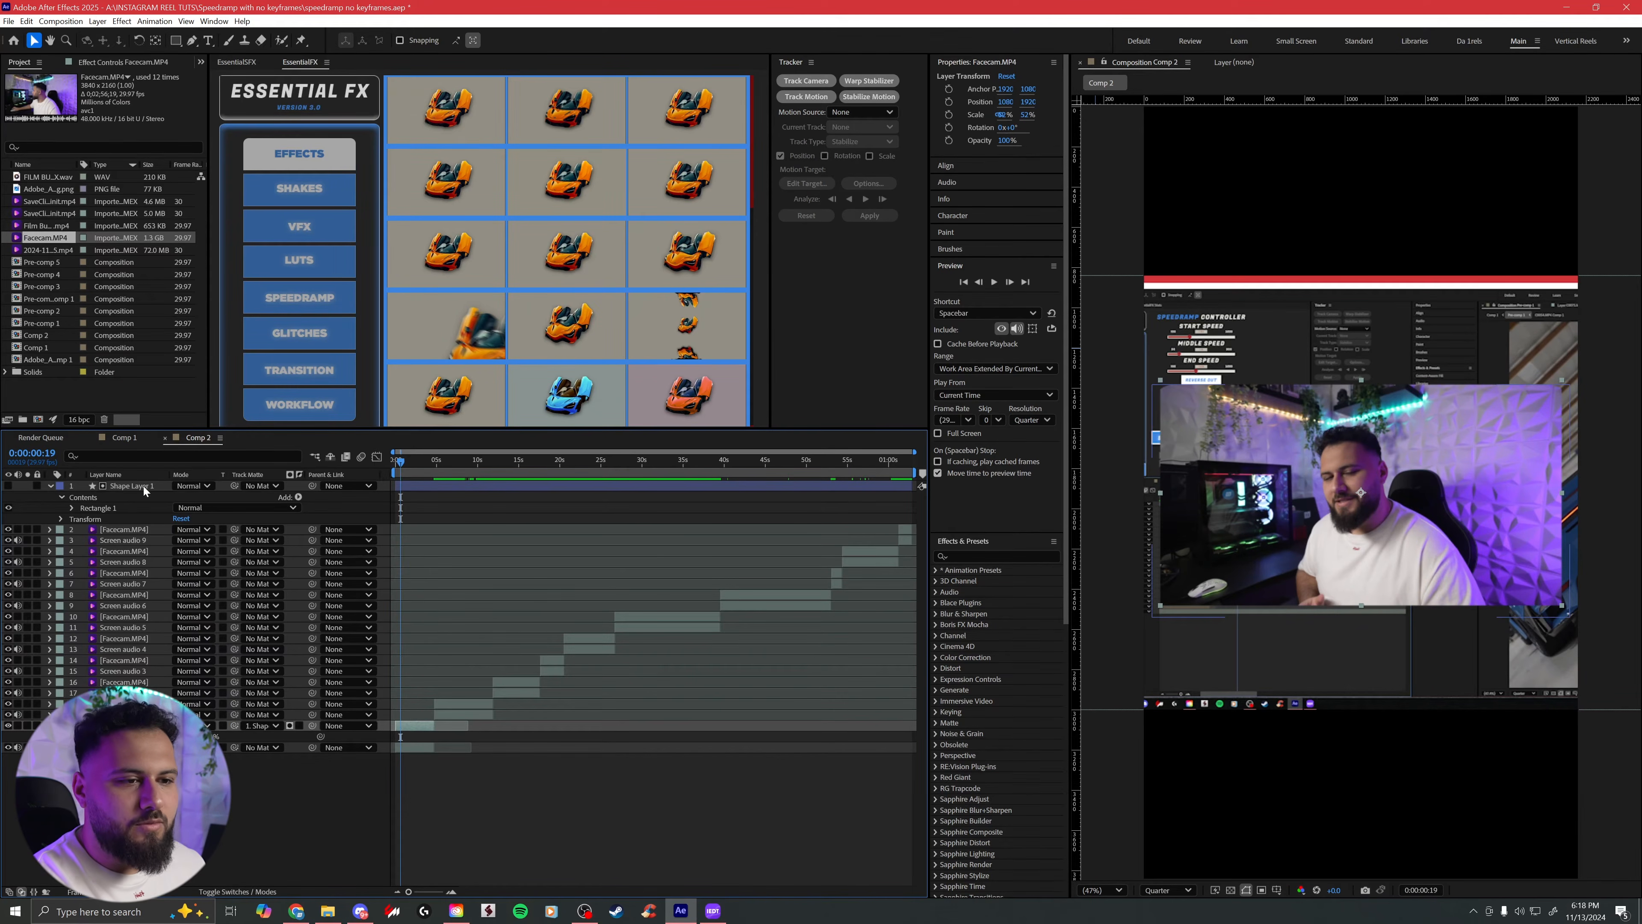
pyautogui.click(481, 852)
# Step: Scale the opening Facecam clip to 57% and position it at about 1084, 1943 so it fills the rounded matte
pyautogui.click(1183, 471)
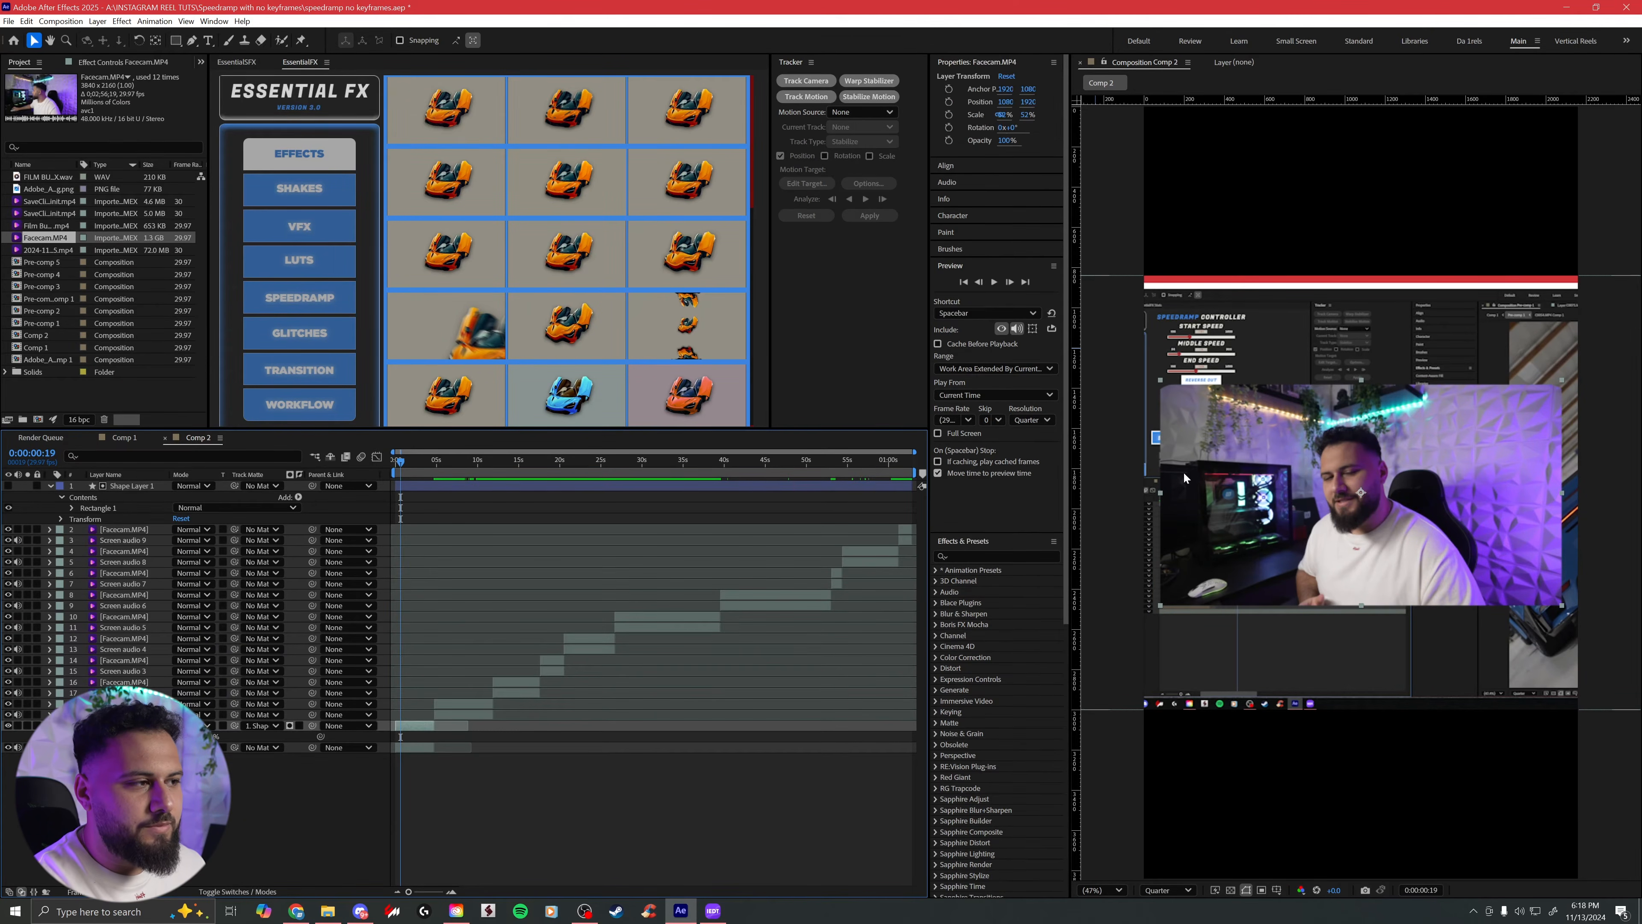
pyautogui.moveTo(1315, 467)
pyautogui.mouseDown()
pyautogui.moveTo(1243, 435)
pyautogui.moveTo(1362, 471)
pyautogui.moveTo(1339, 453)
pyautogui.mouseUp()
pyautogui.hotkey('ctrl', 'alt', 'shift', 'h')
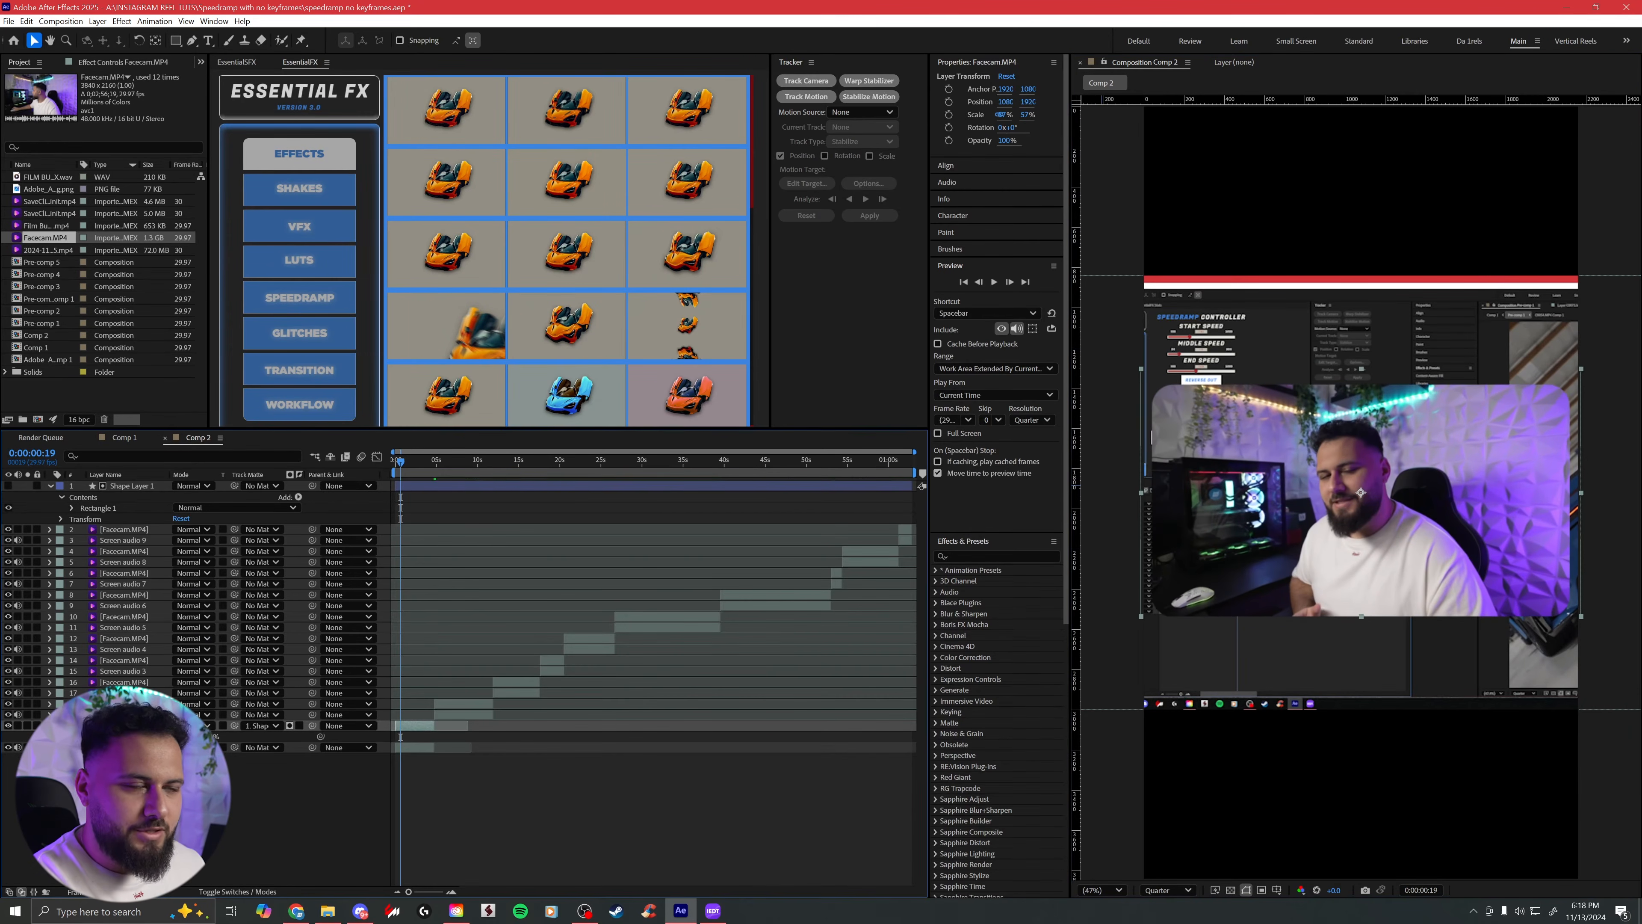
pyautogui.moveTo(1348, 461); pyautogui.dragTo(1347, 462)
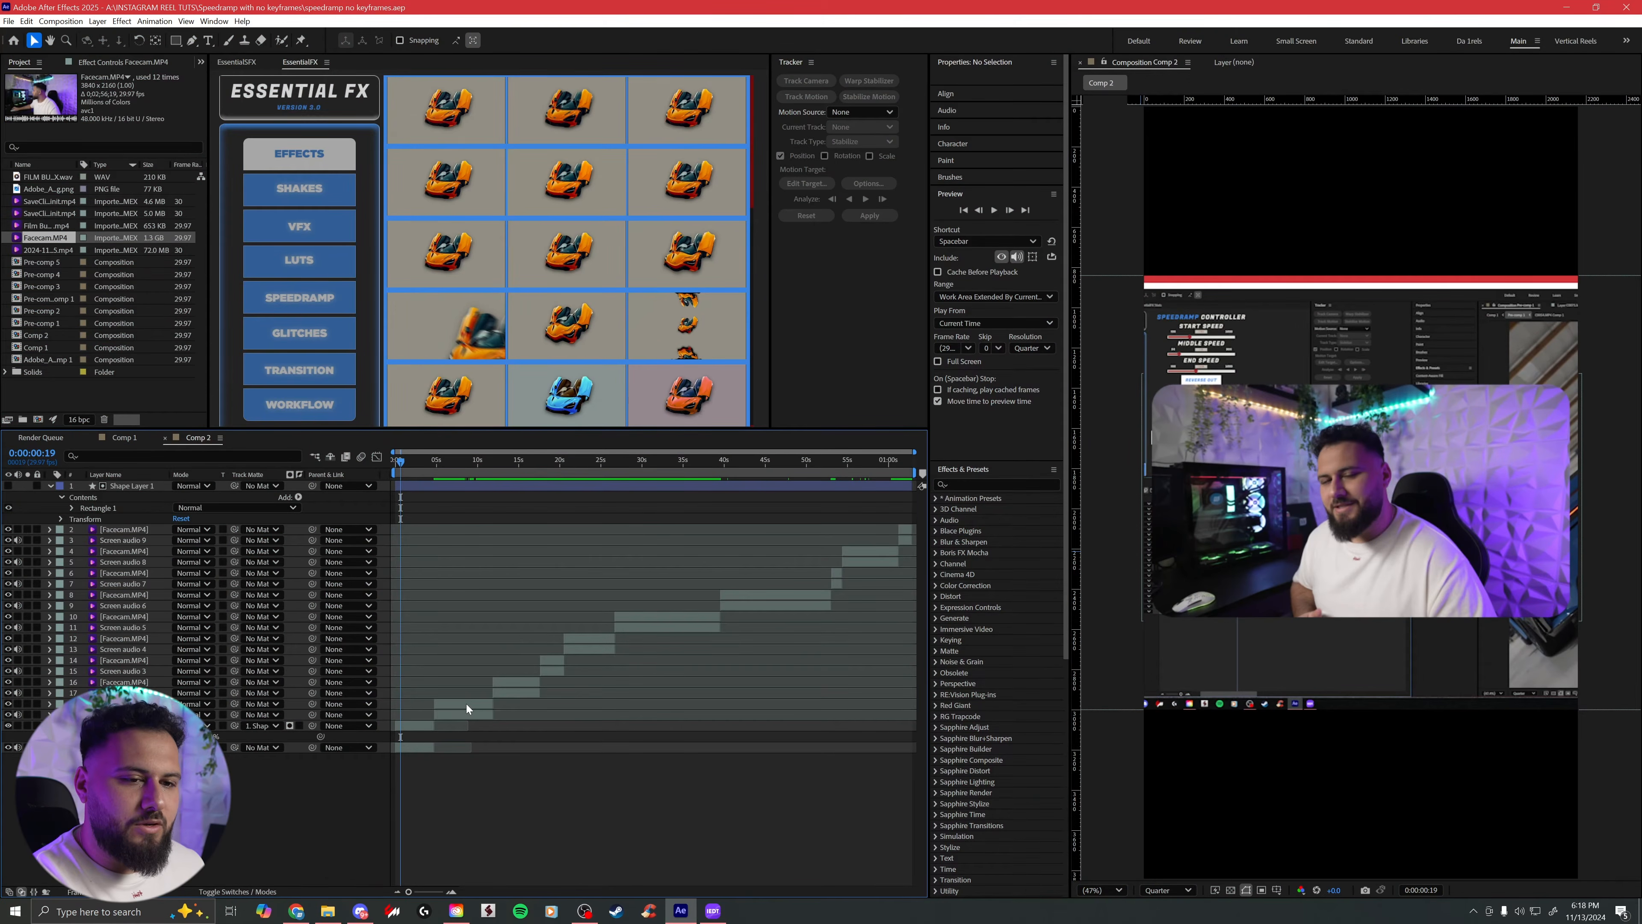
# Step: Try assigning the rectangle shape layer as track matte to the nine other Facecam clips
pyautogui.click(466, 703)
pyautogui.keyDown('ctrl'); pyautogui.click(529, 682); pyautogui.keyUp('ctrl')
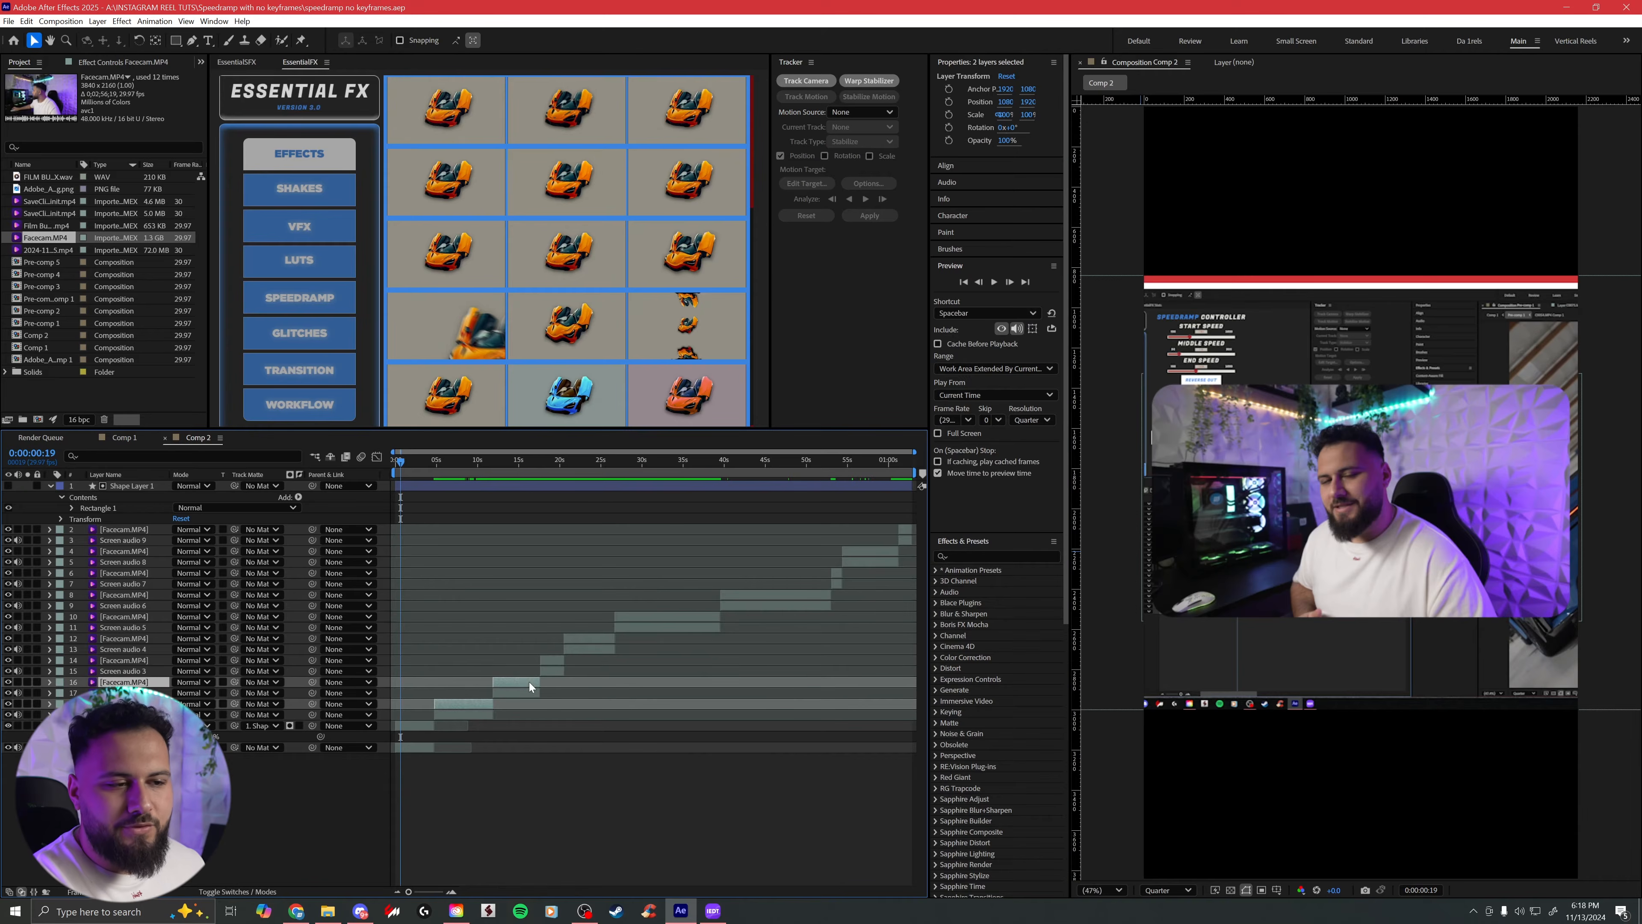
pyautogui.keyDown('ctrl'); pyautogui.click(558, 658); pyautogui.keyUp('ctrl')
pyautogui.keyDown('ctrl'); pyautogui.click(583, 636); pyautogui.keyUp('ctrl')
pyautogui.keyDown('ctrl'); pyautogui.click(642, 616); pyautogui.keyUp('ctrl')
pyautogui.keyDown('ctrl'); pyautogui.click(776, 594); pyautogui.keyUp('ctrl')
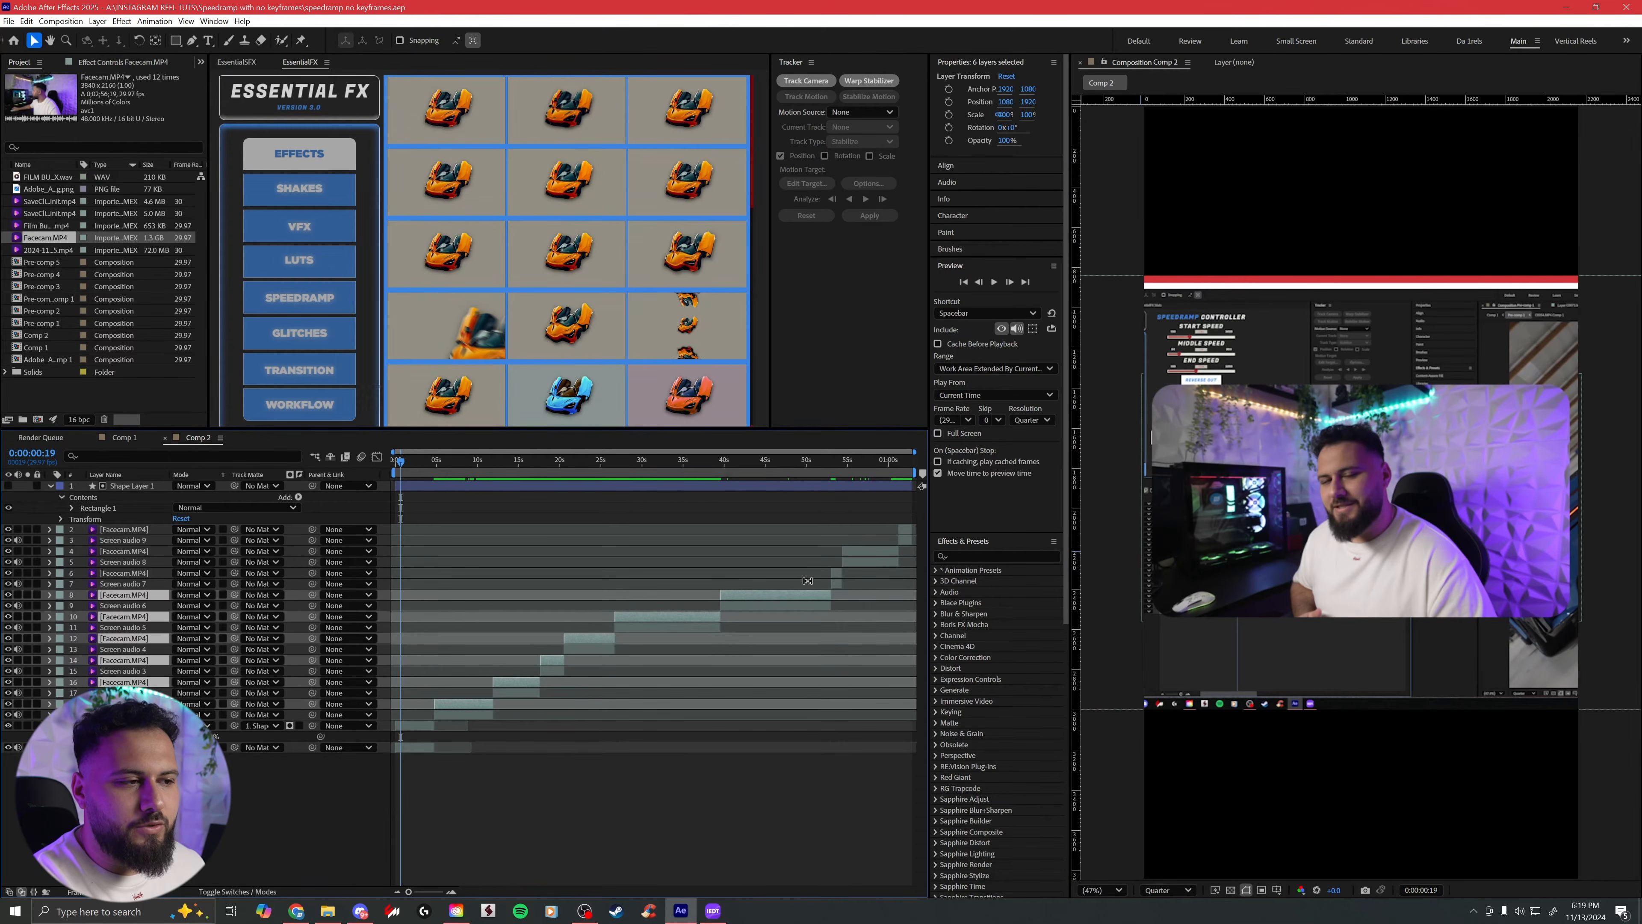
pyautogui.keyDown('ctrl'); pyautogui.click(836, 573); pyautogui.keyUp('ctrl')
pyautogui.keyDown('ctrl'); pyautogui.click(873, 551); pyautogui.keyUp('ctrl')
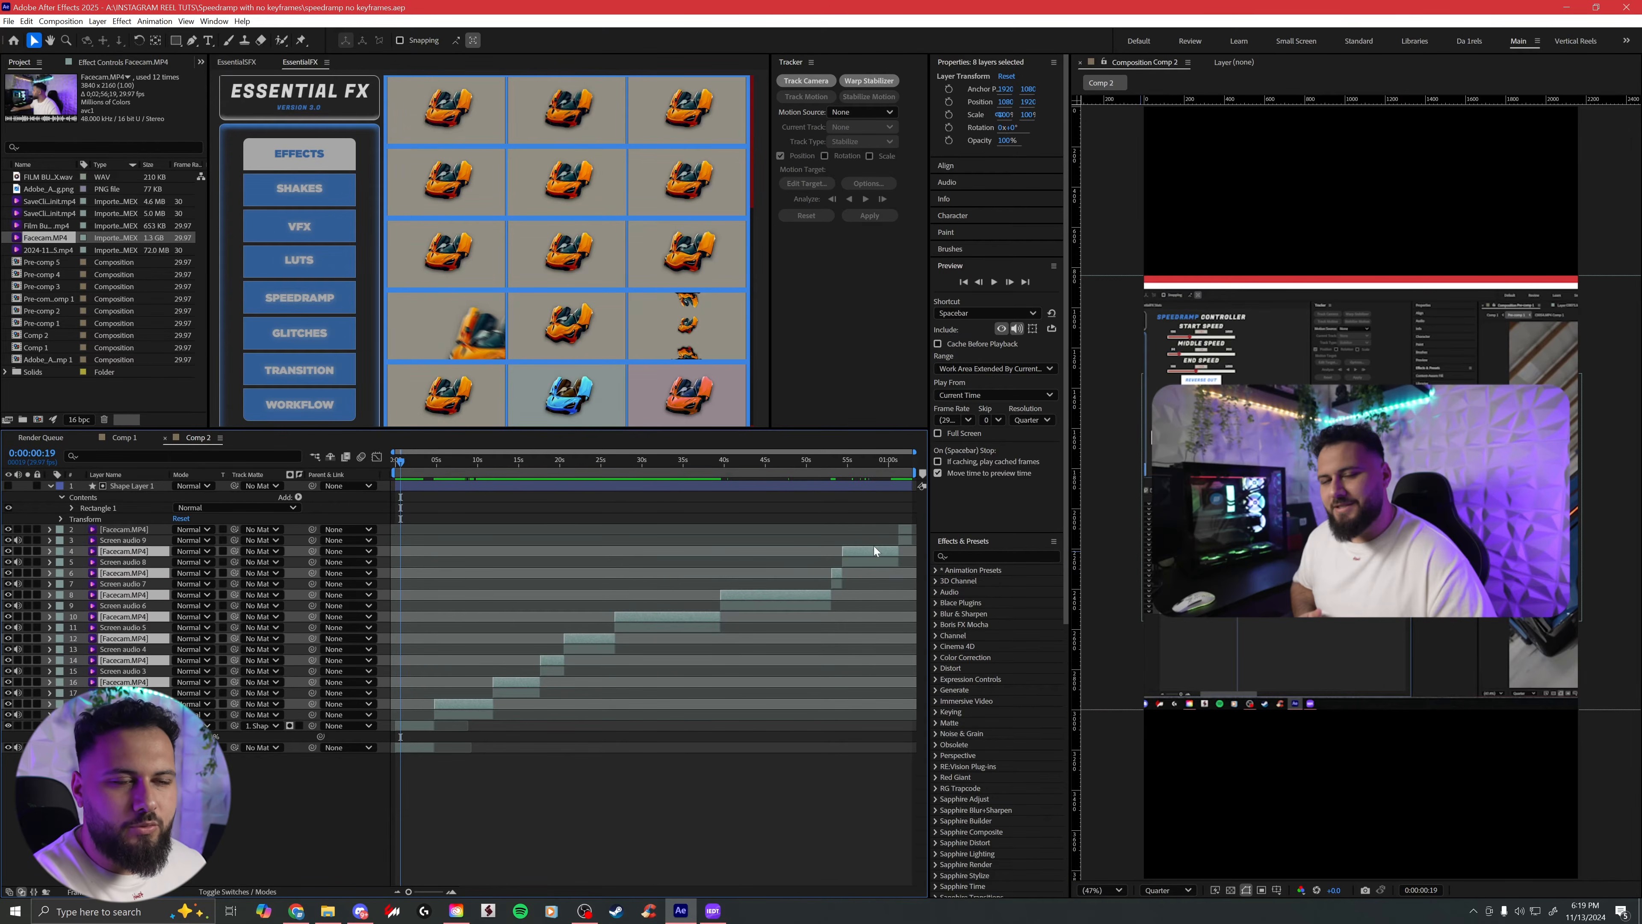
pyautogui.keyDown('ctrl'); pyautogui.click(907, 526); pyautogui.keyUp('ctrl')
pyautogui.moveTo(234, 703); pyautogui.dragTo(123, 489)
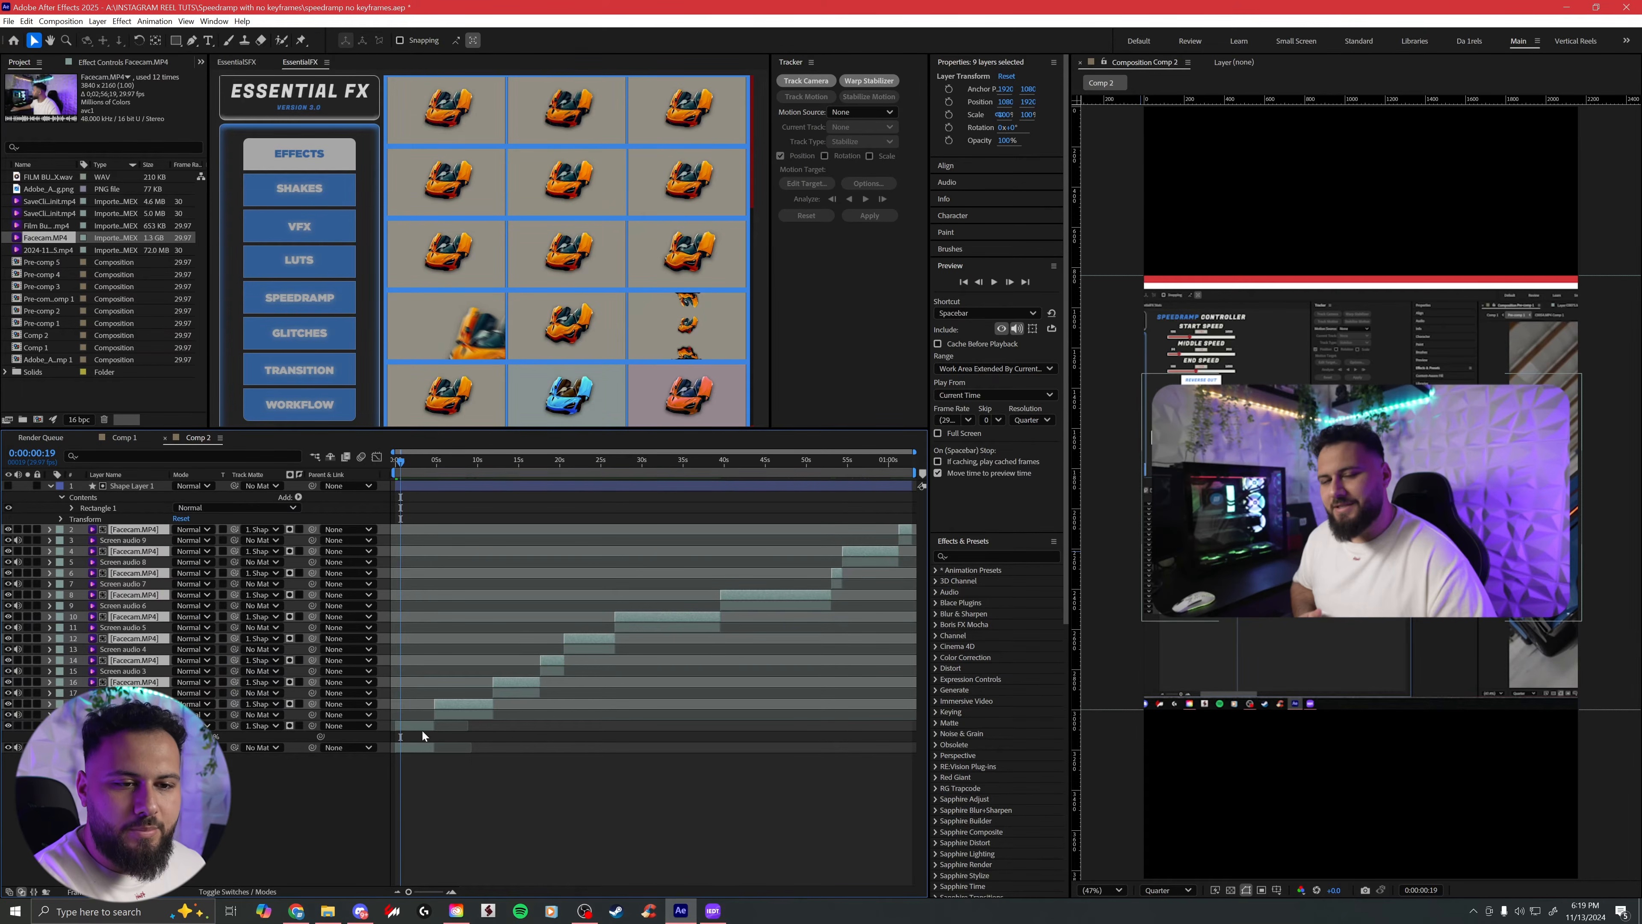
# Step: Copy the opening Facecam clip's position and 57% scale to the nine other Facecam clips
pyautogui.click(418, 727)
pyautogui.click(49, 725)
pyautogui.click(50, 725)
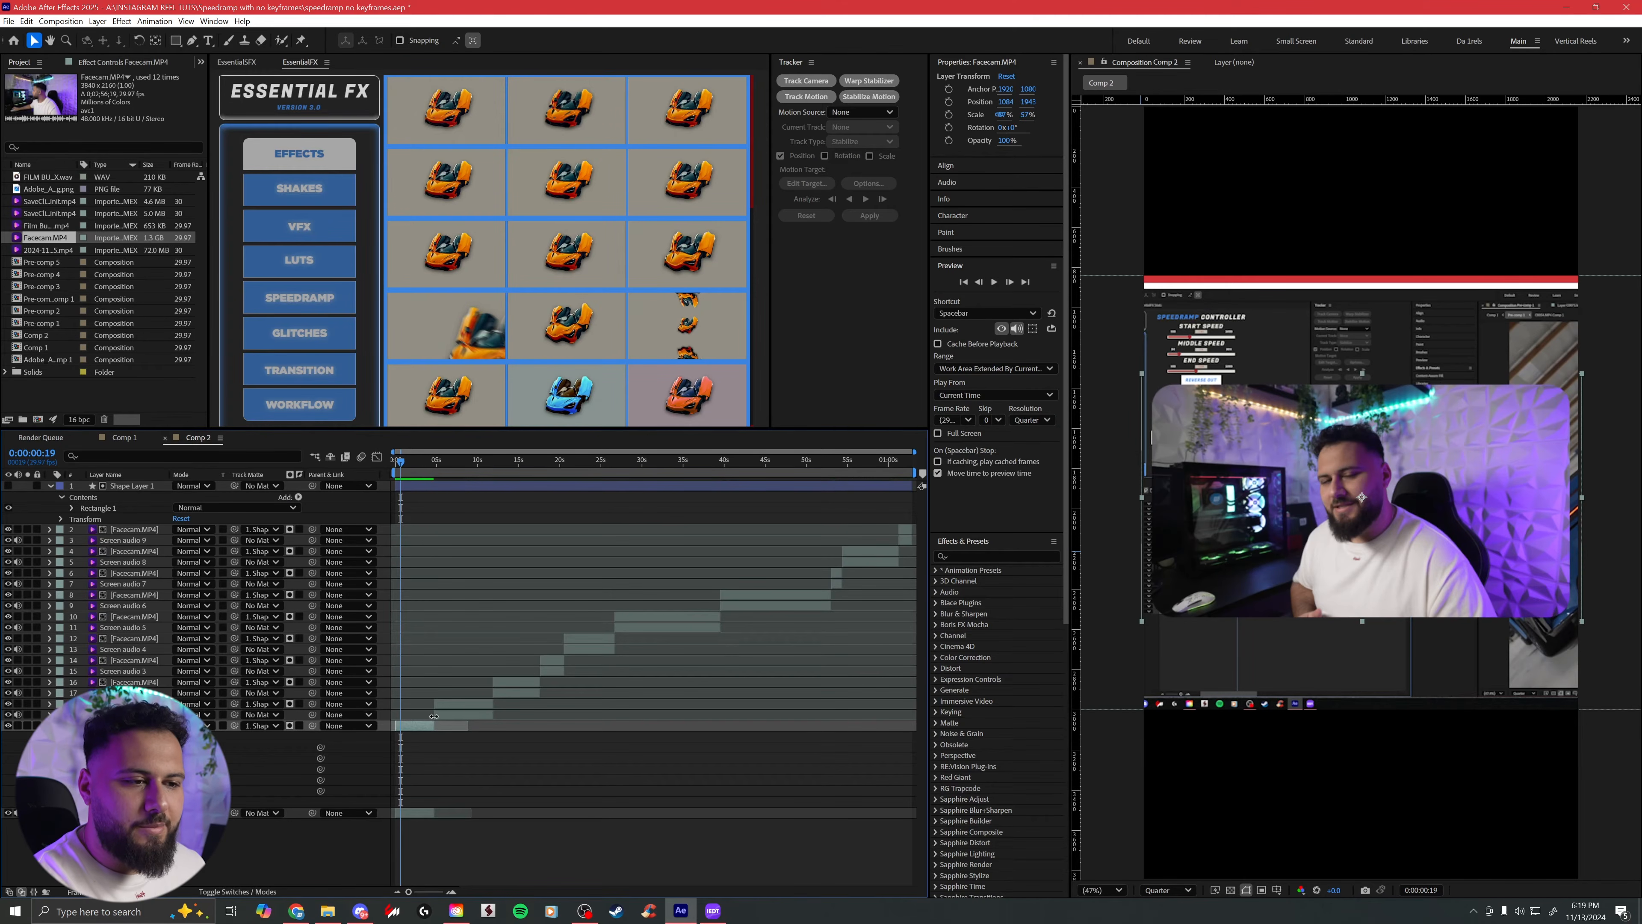
pyautogui.click(466, 704)
pyautogui.keyDown('ctrl'); pyautogui.click(522, 680); pyautogui.keyUp('ctrl')
pyautogui.keyDown('ctrl'); pyautogui.click(556, 660); pyautogui.keyUp('ctrl')
pyautogui.keyDown('ctrl'); pyautogui.click(590, 639); pyautogui.keyUp('ctrl')
pyautogui.keyDown('ctrl'); pyautogui.click(631, 617); pyautogui.keyUp('ctrl')
pyautogui.keyDown('ctrl'); pyautogui.click(752, 591); pyautogui.keyUp('ctrl')
pyautogui.keyDown('ctrl'); pyautogui.click(837, 573); pyautogui.keyUp('ctrl')
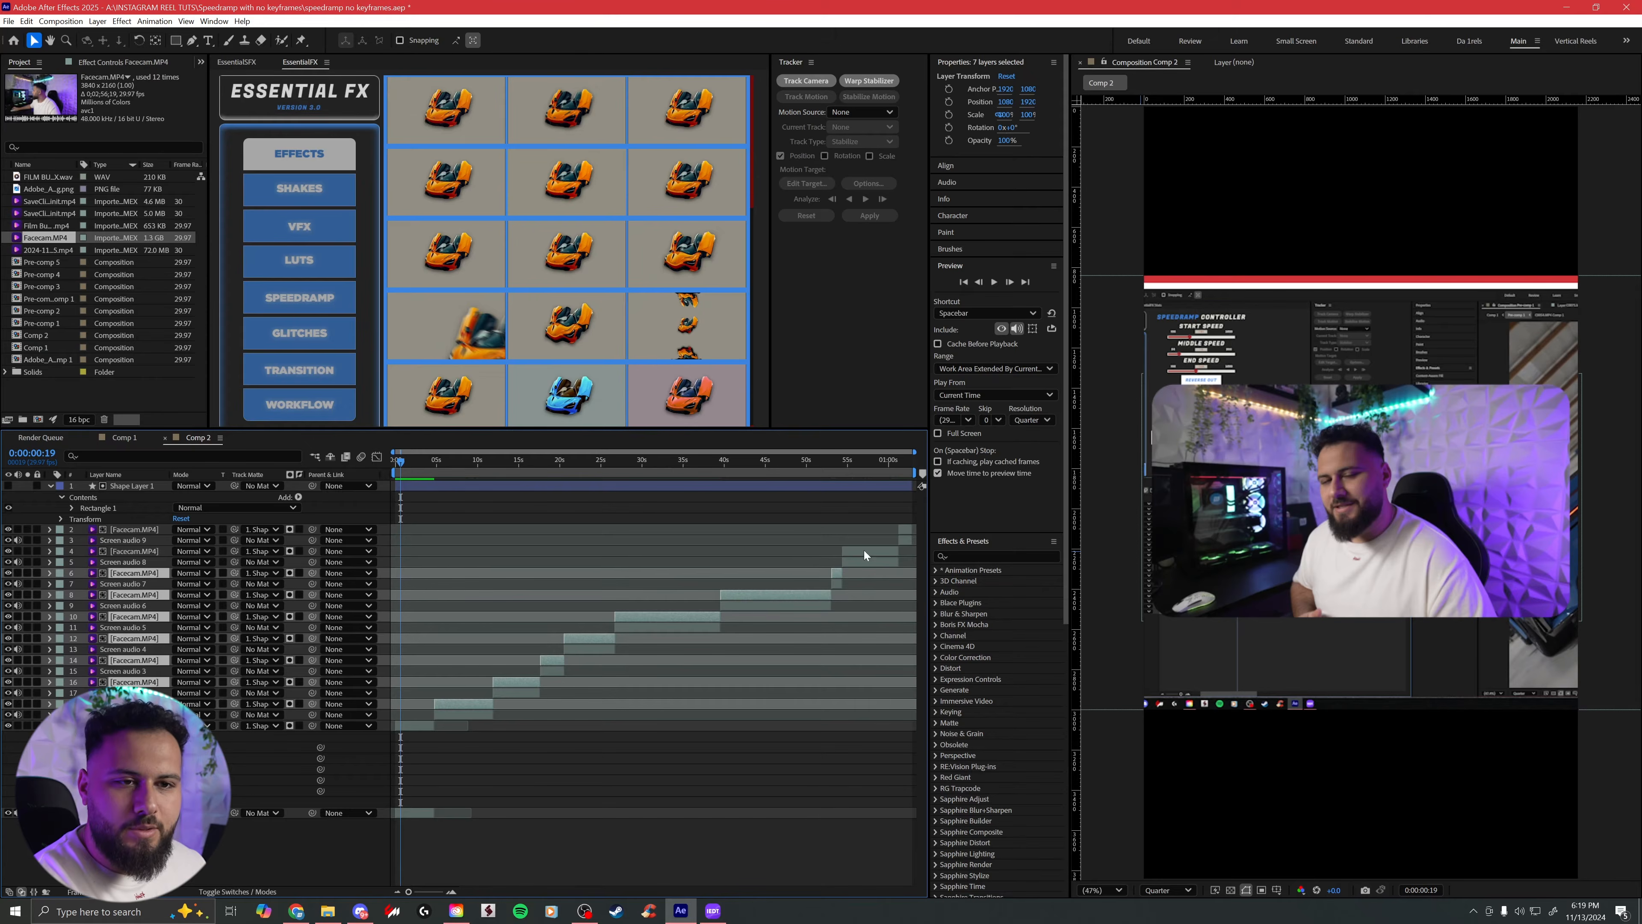
pyautogui.keyDown('ctrl'); pyautogui.click(865, 551); pyautogui.keyUp('ctrl')
pyautogui.keyDown('ctrl'); pyautogui.click(906, 528); pyautogui.keyUp('ctrl')
pyautogui.click(48, 532)
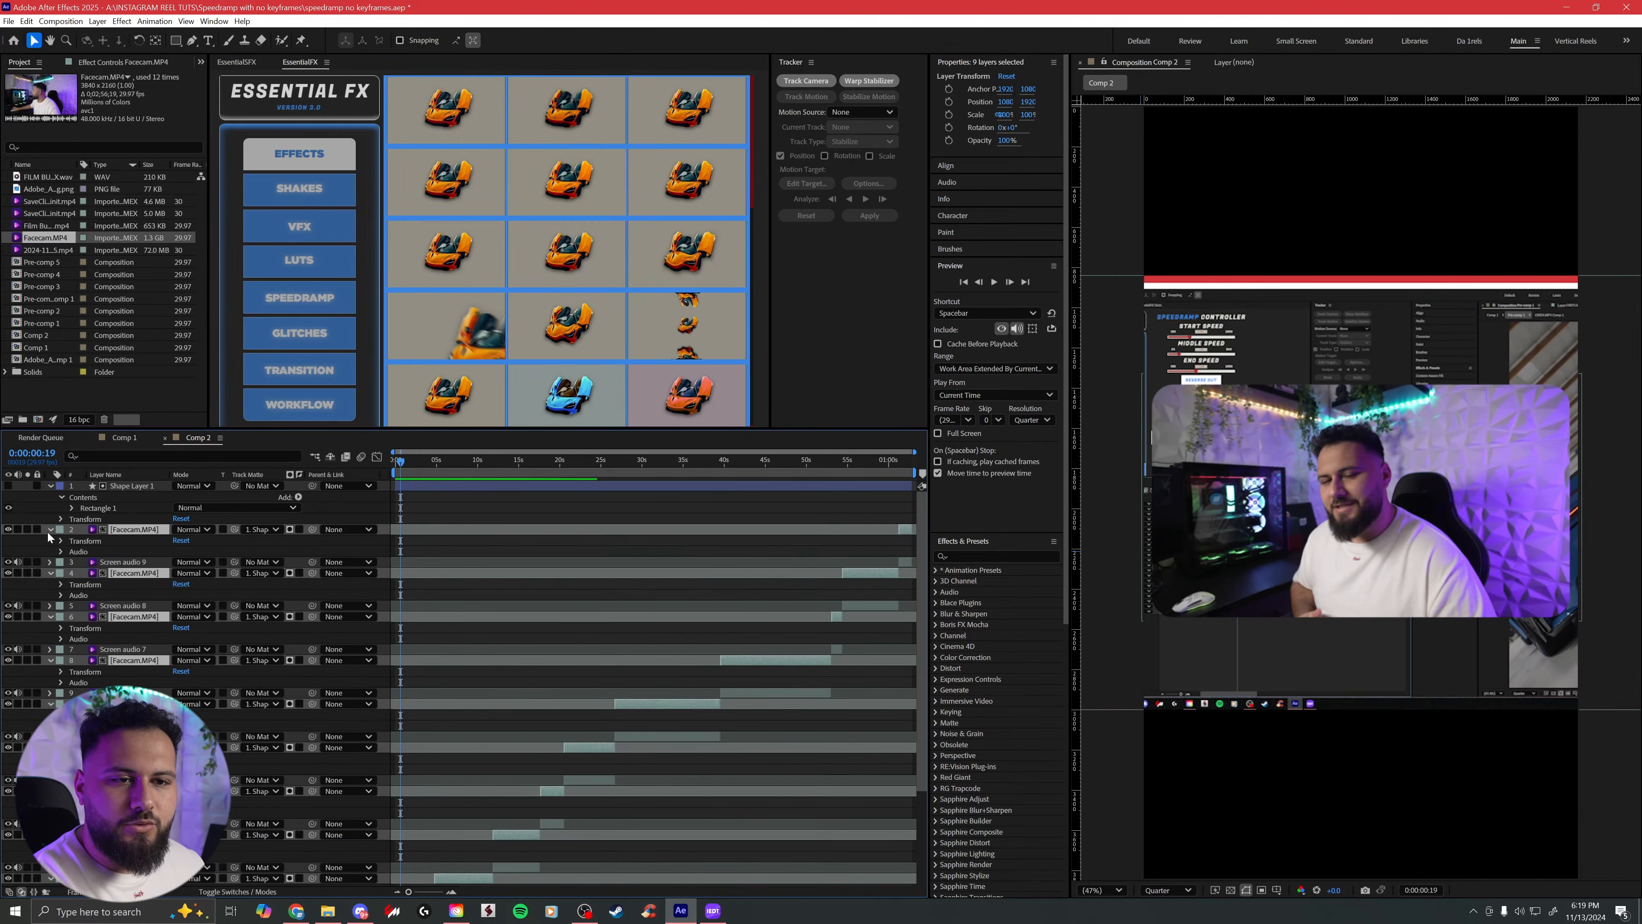
pyautogui.click(61, 540)
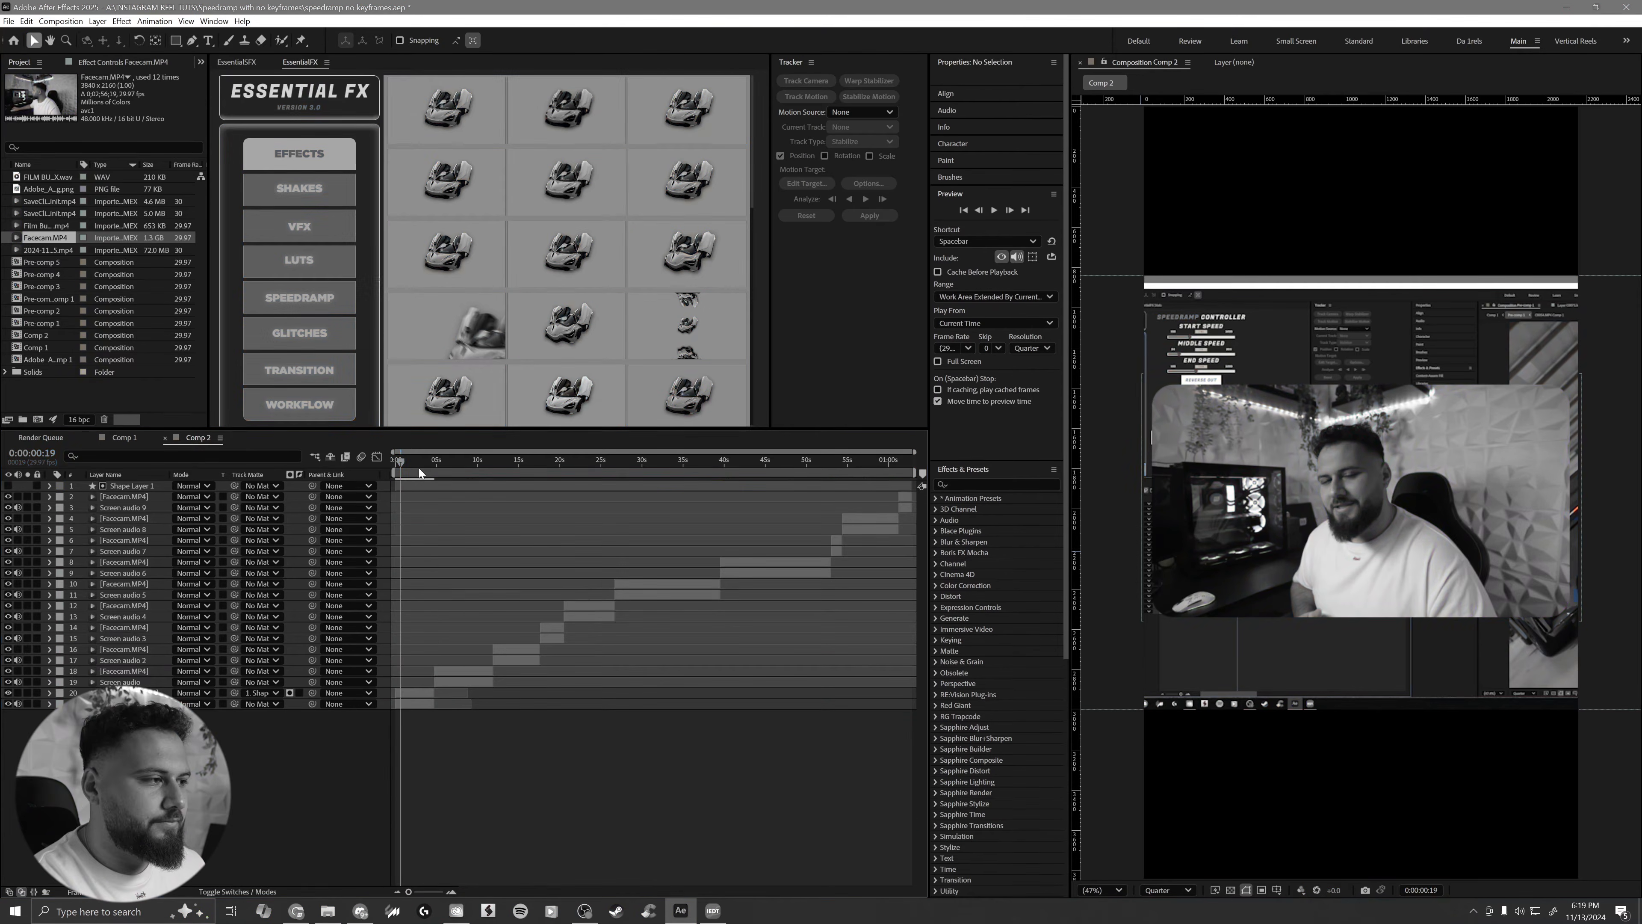
# Step: Select the nine resized Facecam clips, set the rectangle shape layer as their track matte, and check the rounded framing along the timeline
pyautogui.moveTo(418, 468); pyautogui.dragTo(470, 467)
pyautogui.click(452, 672)
pyautogui.keyDown('ctrl'); pyautogui.click(511, 649); pyautogui.keyUp('ctrl')
pyautogui.keyDown('ctrl'); pyautogui.click(552, 627); pyautogui.keyUp('ctrl')
pyautogui.keyDown('ctrl'); pyautogui.click(584, 606); pyautogui.keyUp('ctrl')
pyautogui.keyDown('ctrl'); pyautogui.click(638, 584); pyautogui.keyUp('ctrl')
pyautogui.keyDown('ctrl'); pyautogui.click(769, 561); pyautogui.keyUp('ctrl')
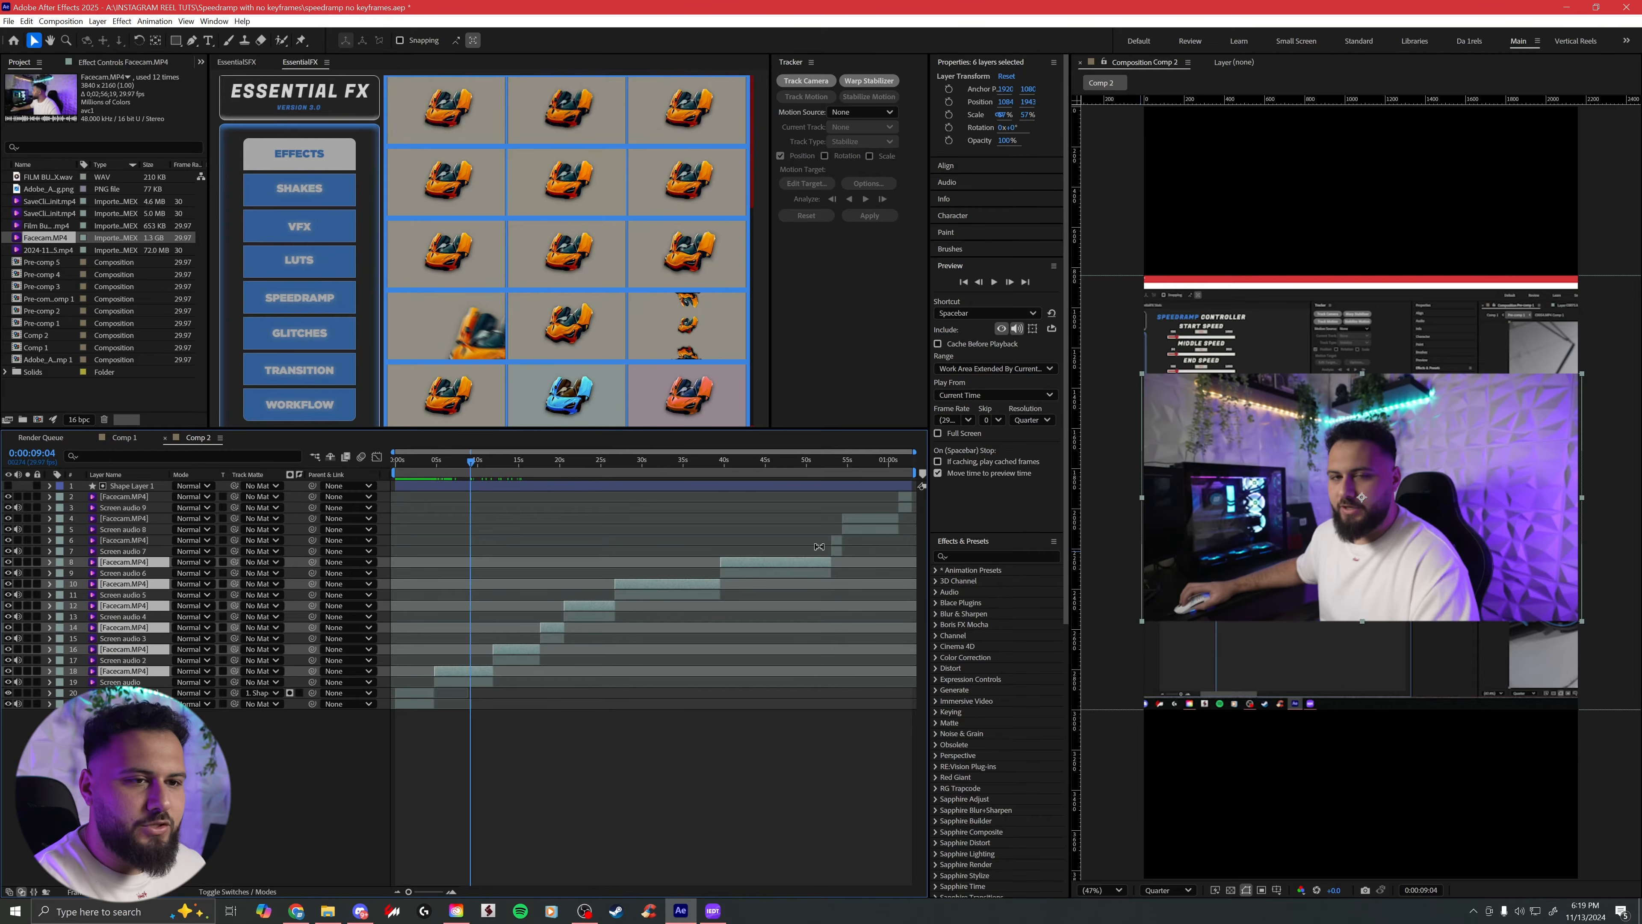
pyautogui.keyDown('ctrl'); pyautogui.click(837, 540); pyautogui.keyUp('ctrl')
pyautogui.keyDown('ctrl'); pyautogui.click(866, 518); pyautogui.keyUp('ctrl')
pyautogui.keyDown('ctrl'); pyautogui.click(905, 497); pyautogui.keyUp('ctrl')
pyautogui.moveTo(234, 502); pyautogui.dragTo(132, 486)
pyautogui.moveTo(466, 469); pyautogui.dragTo(548, 460)
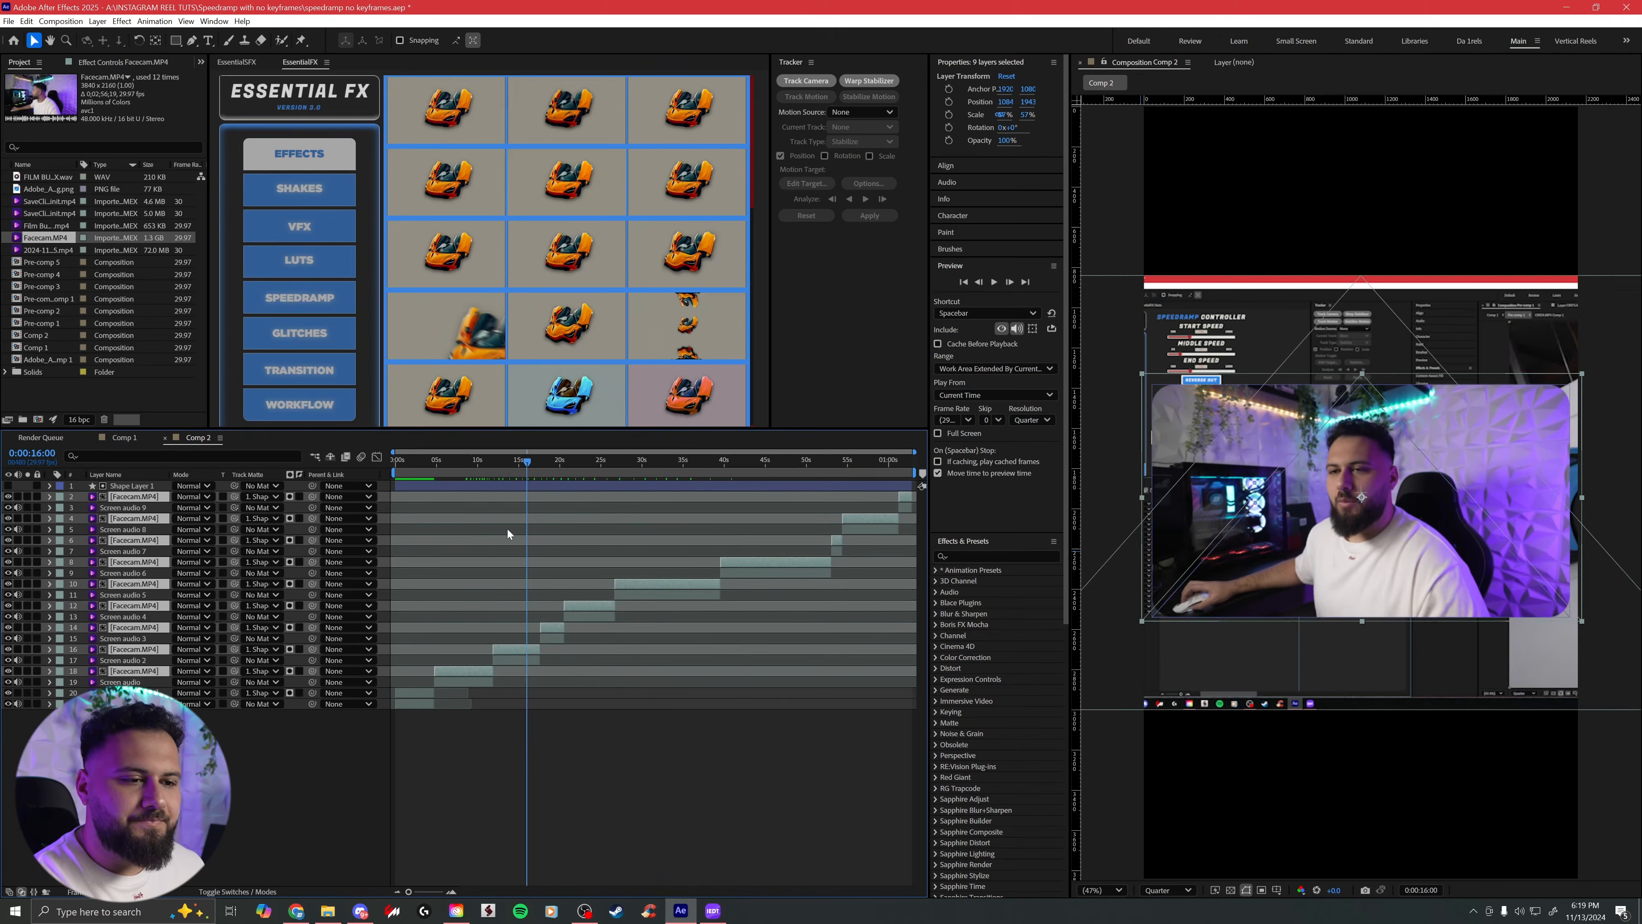
pyautogui.moveTo(523, 524); pyautogui.dragTo(494, 557)
# Step: Pre-compose the rectangle shape layer together with all ten Facecam clips, moving all attributes into the new composition
pyautogui.keyDown('ctrl'); pyautogui.click(416, 692); pyautogui.keyUp('ctrl')
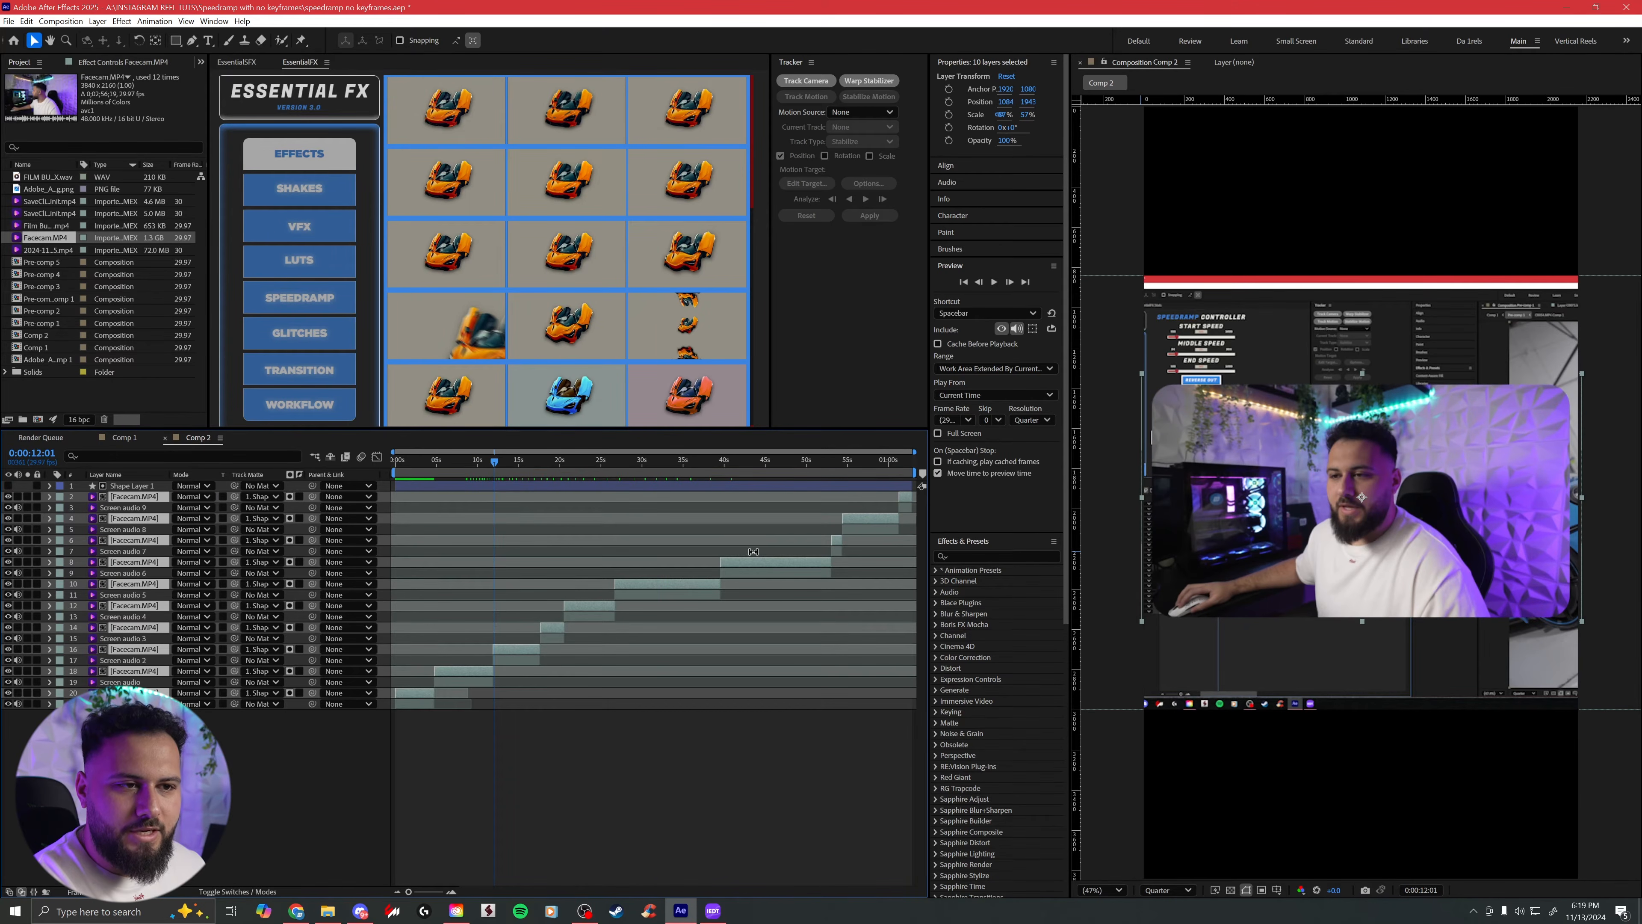
pyautogui.keyDown('ctrl'); pyautogui.click(440, 486); pyautogui.keyUp('ctrl')
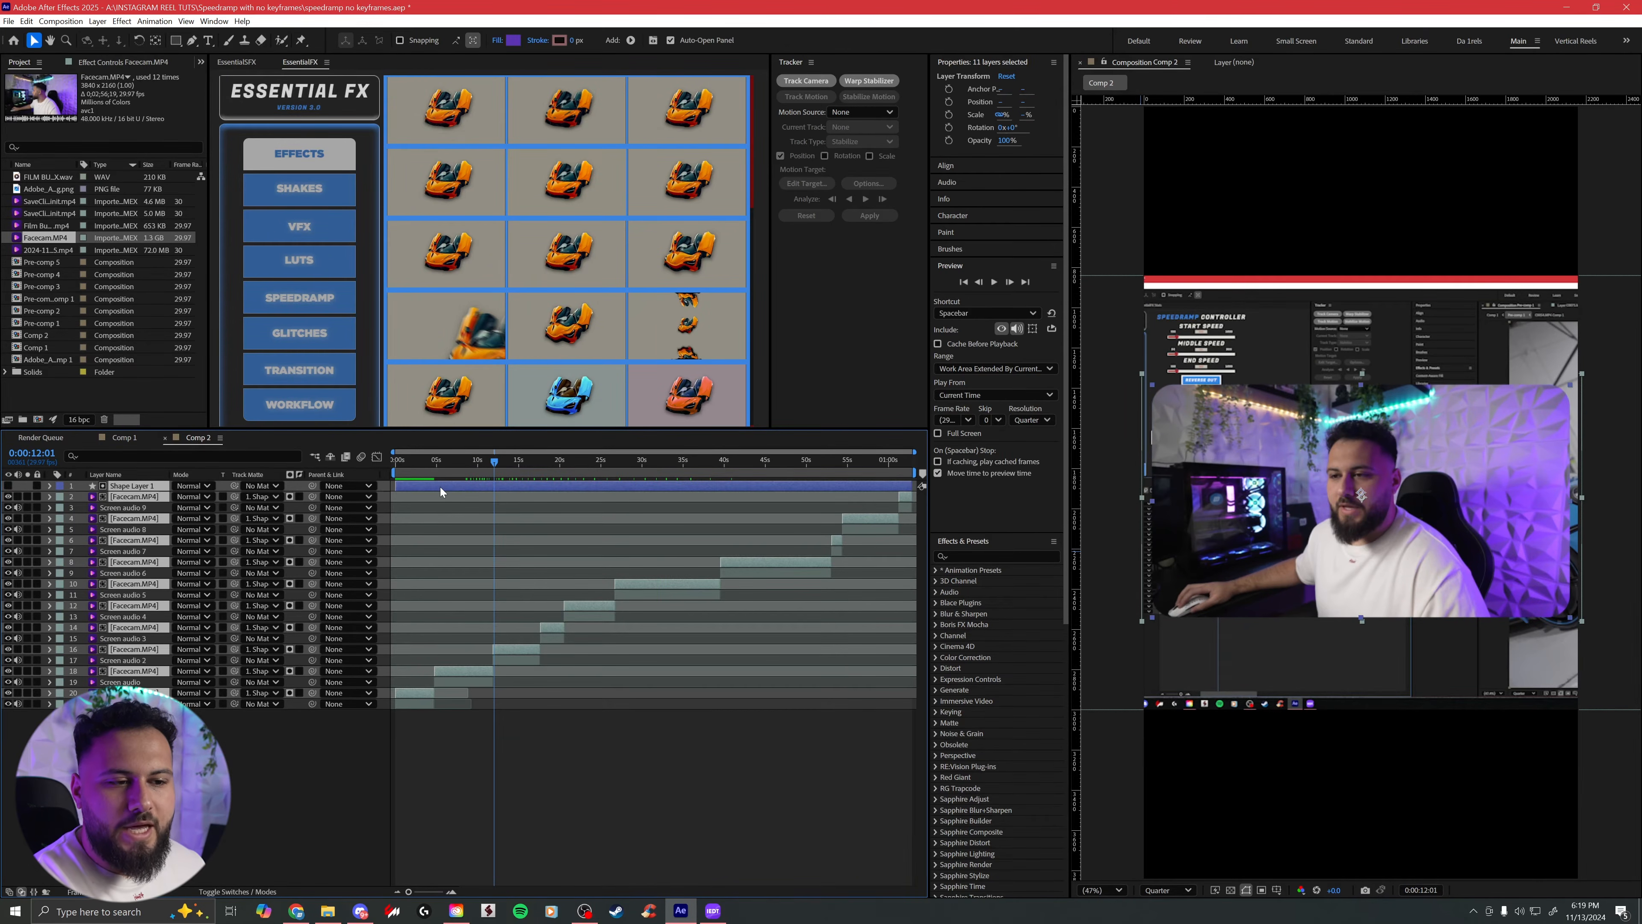
pyautogui.rightClick(440, 486)
pyautogui.click(484, 768)
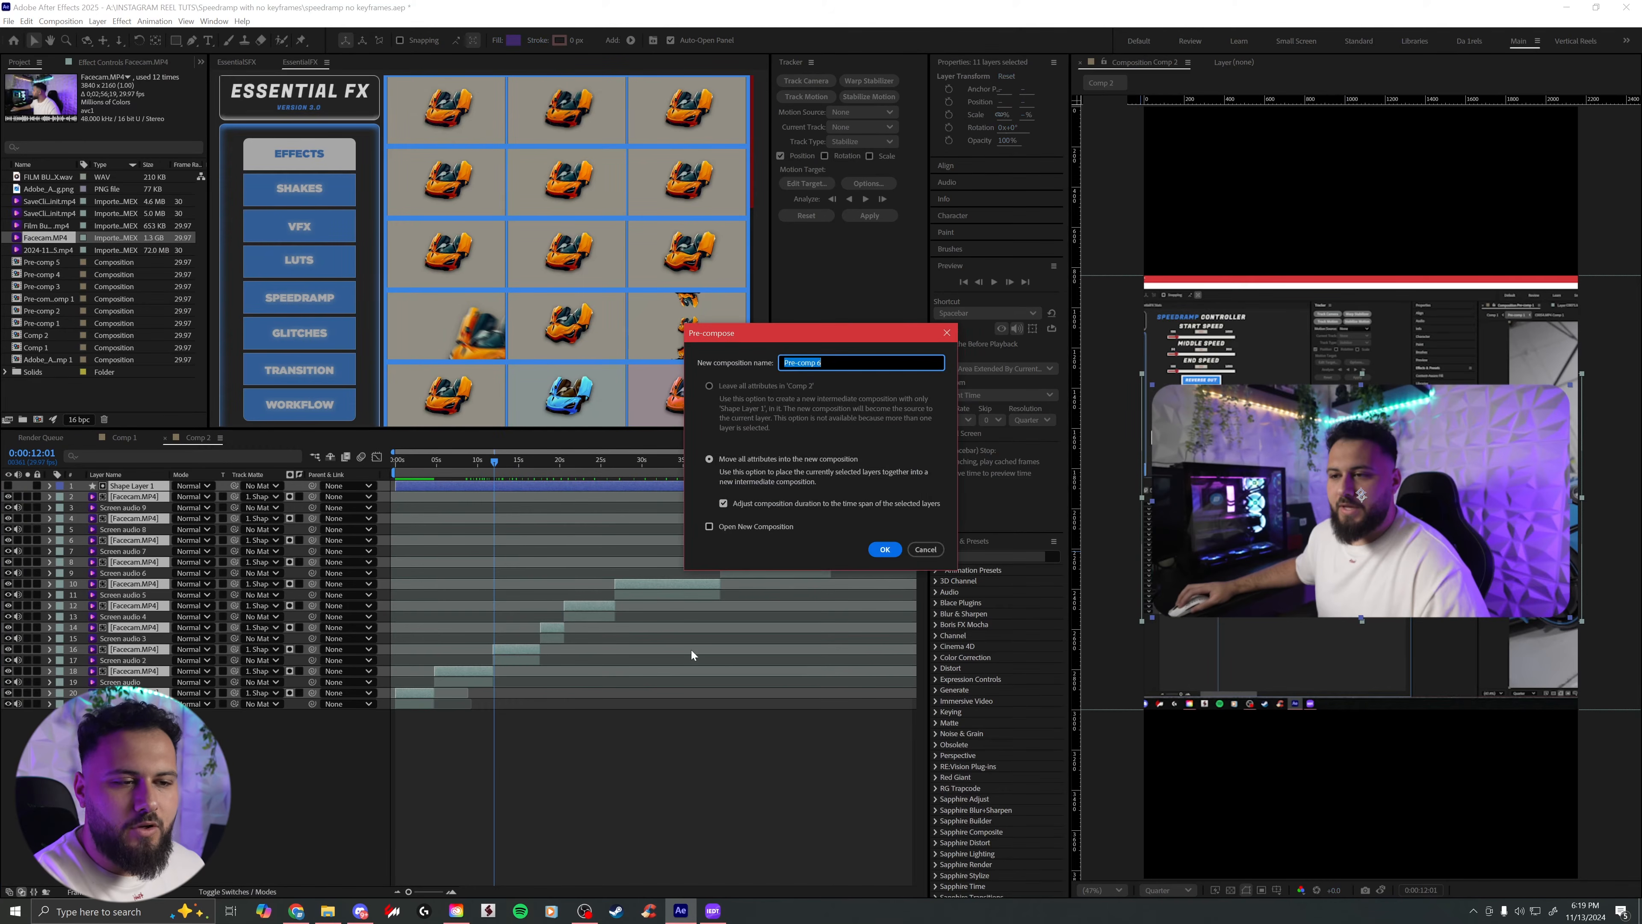
pyautogui.click(884, 549)
# Step: Move the facecam pre-comp down so the rounded frame overlaps the lower edge of the screen recording
pyautogui.moveTo(496, 463); pyautogui.dragTo(561, 502)
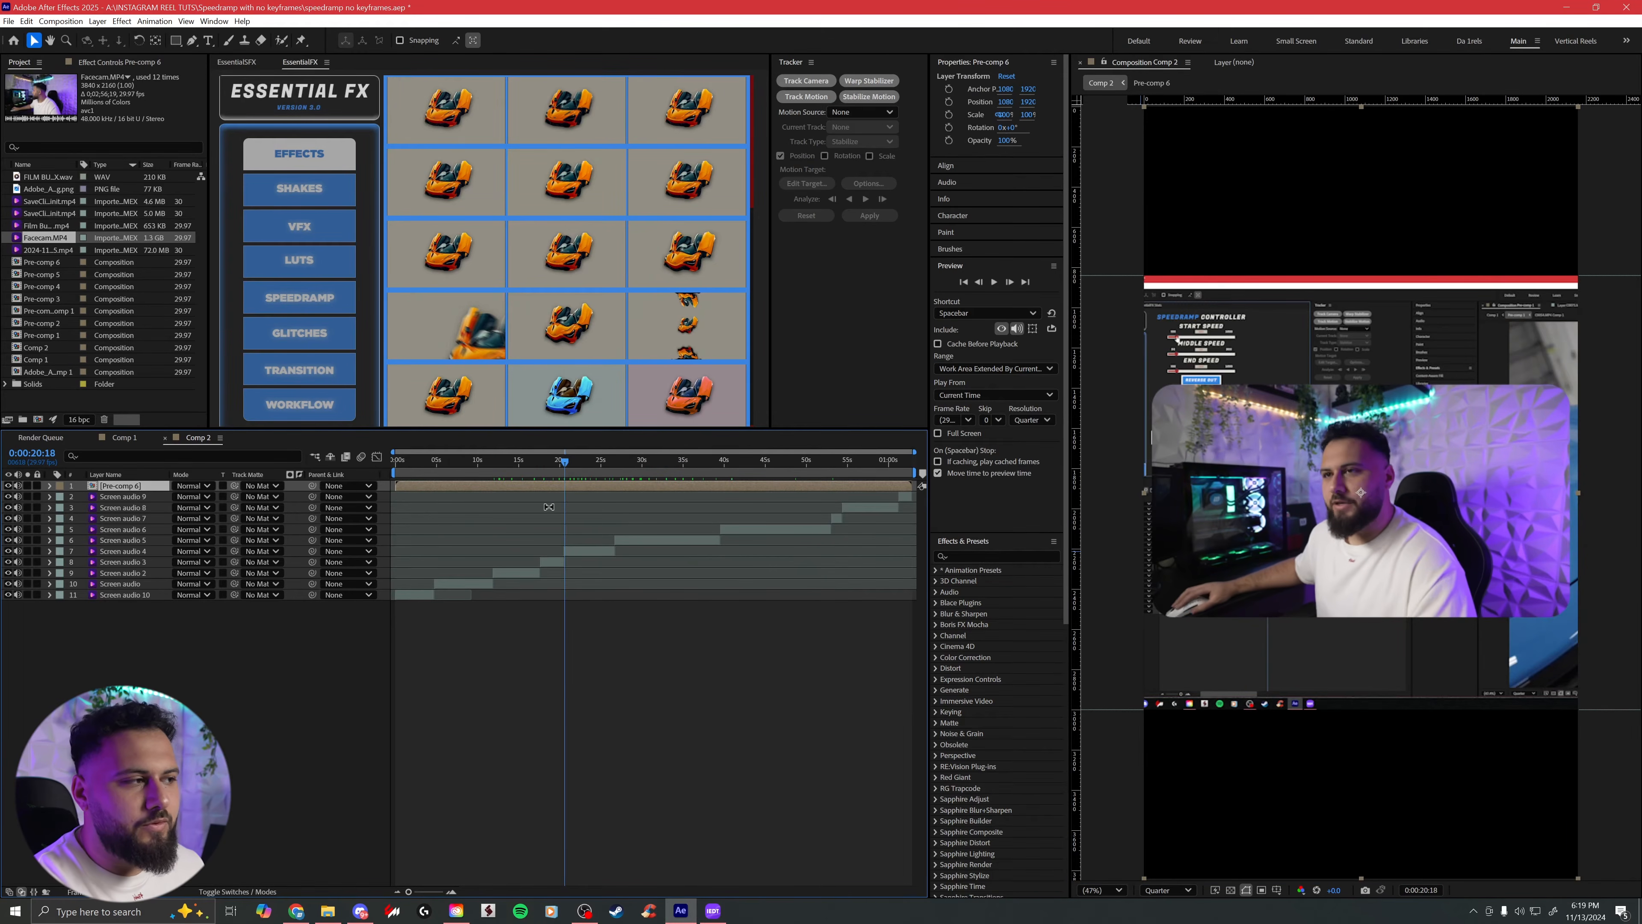
pyautogui.moveTo(1300, 501)
pyautogui.mouseDown()
pyautogui.moveTo(1372, 438)
pyautogui.moveTo(1243, 463)
pyautogui.moveTo(1317, 511)
pyautogui.mouseUp()
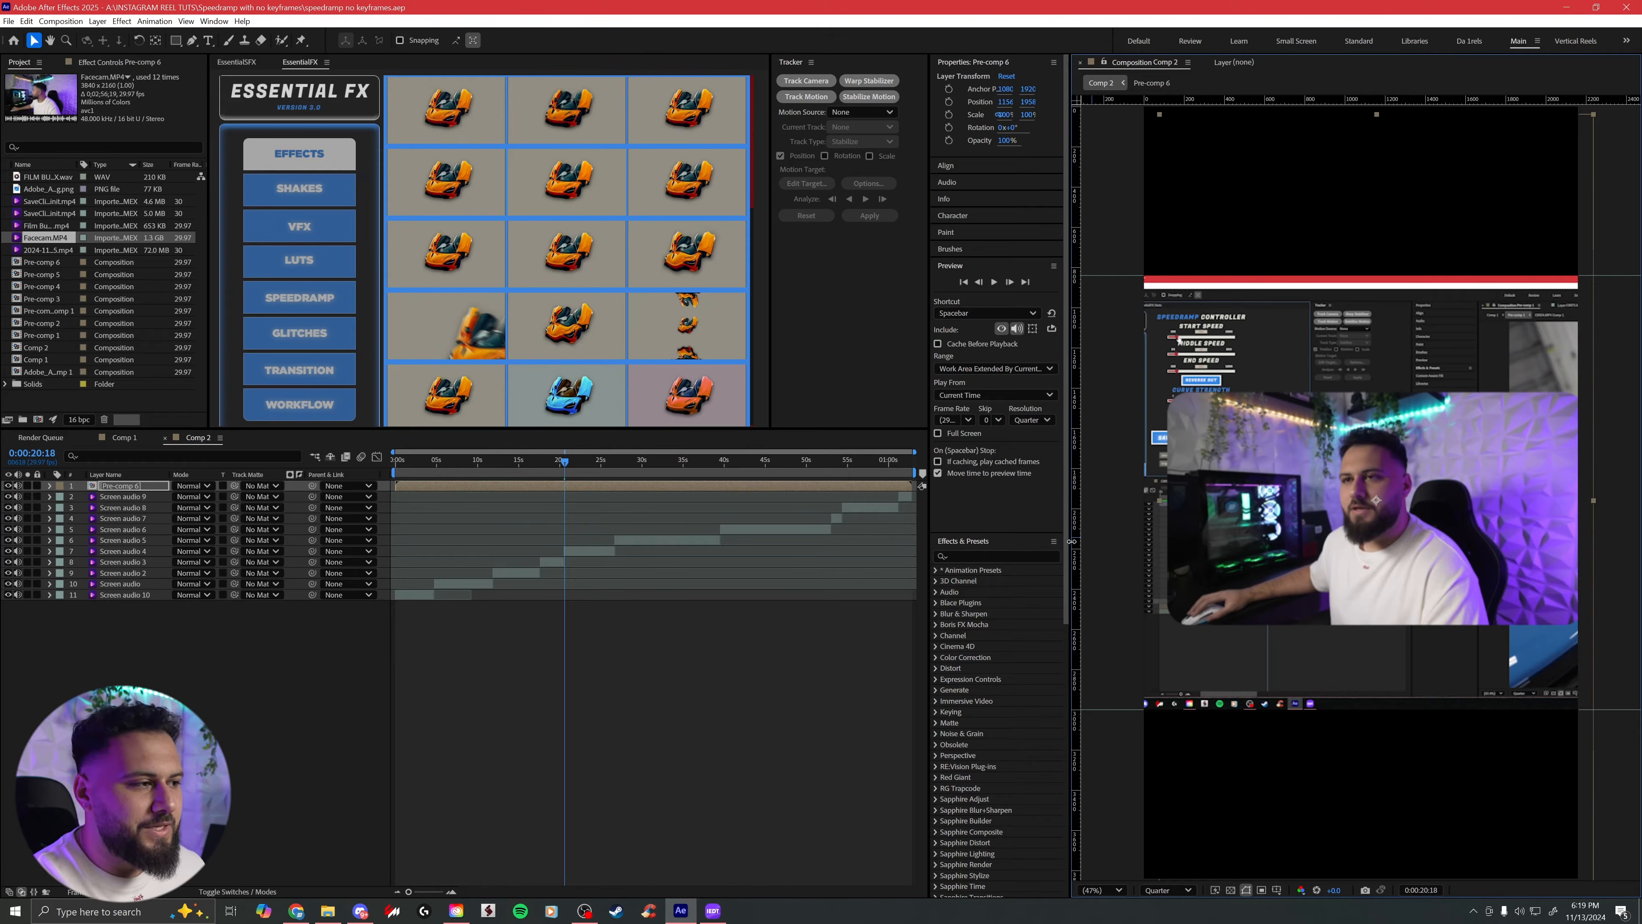
pyautogui.moveTo(1328, 476); pyautogui.dragTo(1318, 583)
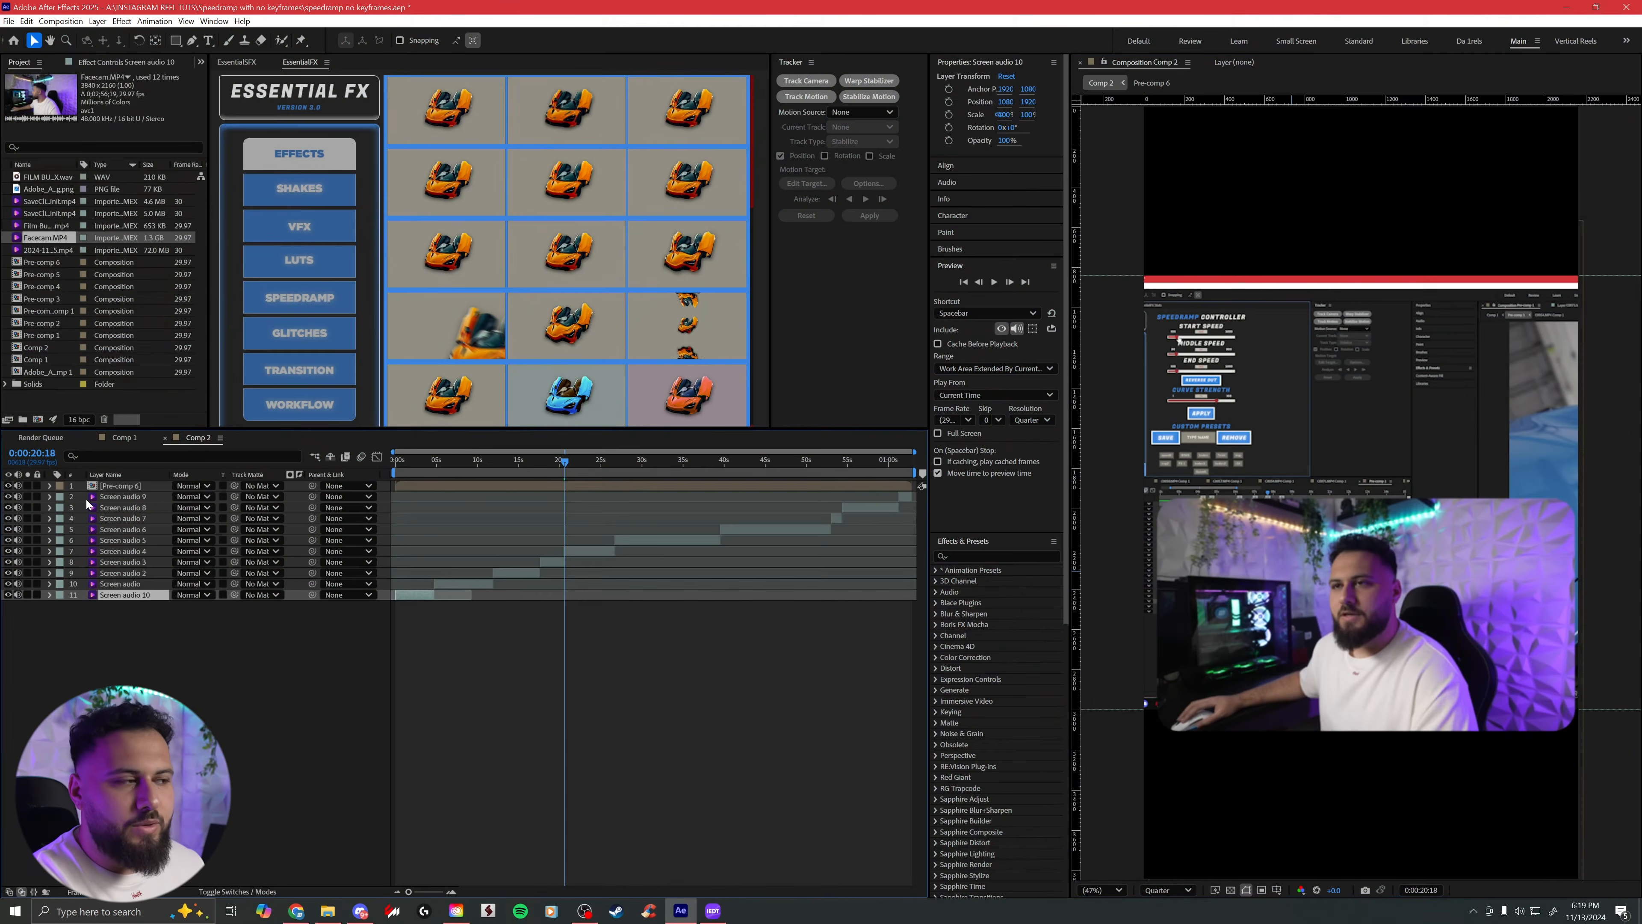
# Step: Hide the facecam pre-comp and fit the Screen audio 10 clip to the composition width at the start of Comp 2
pyautogui.click(9, 486)
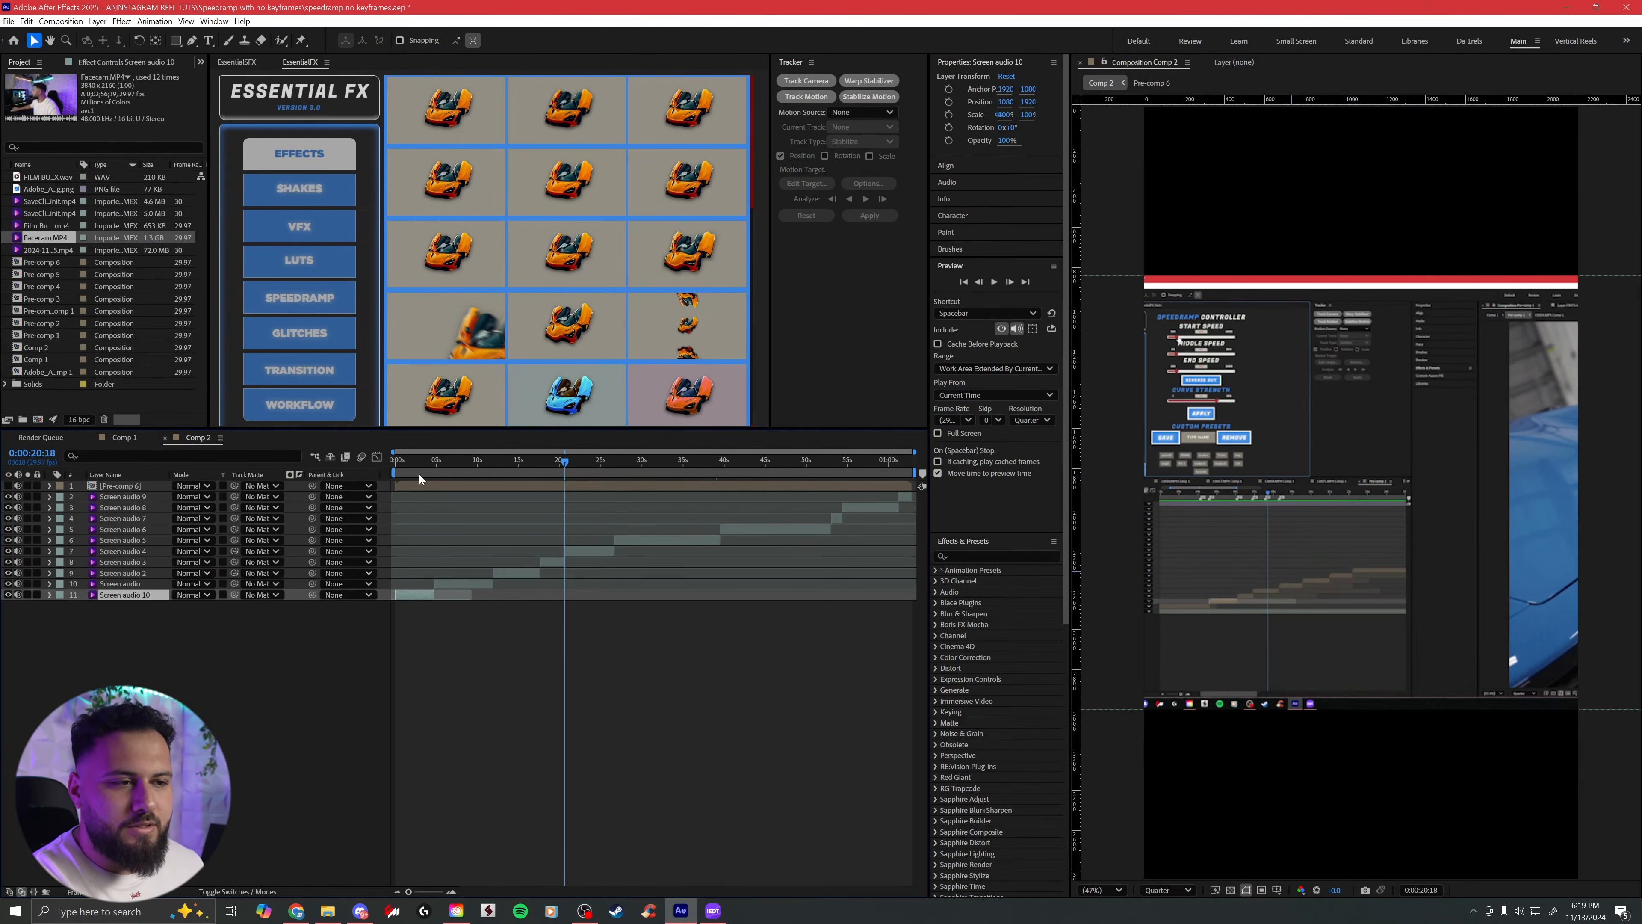
pyautogui.press('Home')
pyautogui.hotkey('ctrl', 'alt', 'shift', 'h')
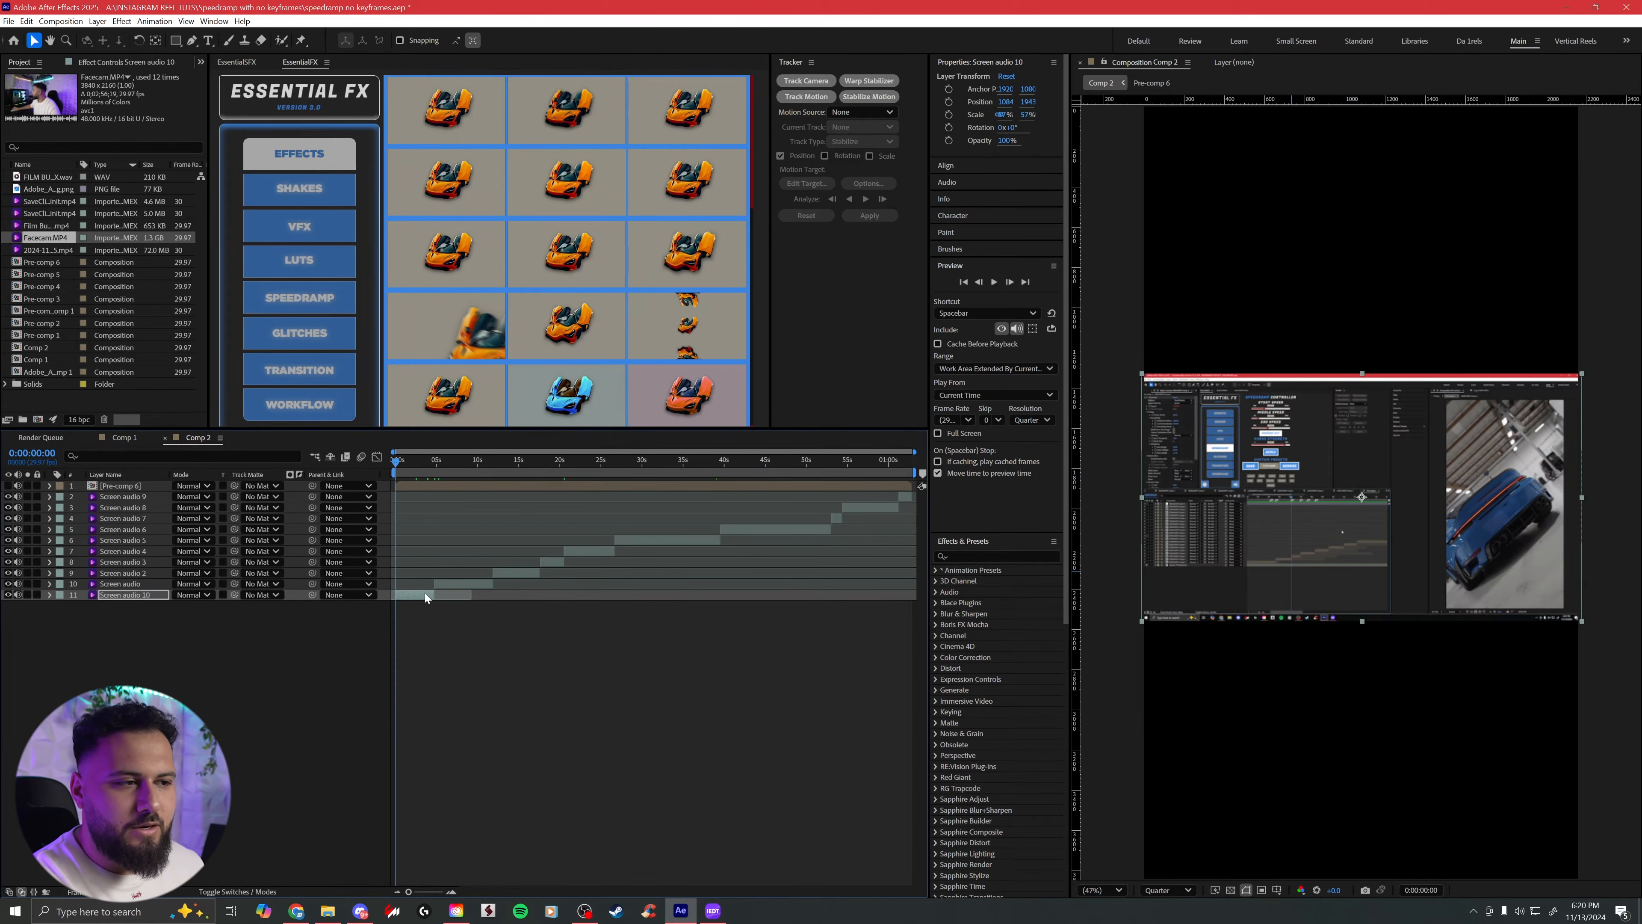
# Step: Set the scale of all ten Screen audio clips to 52%
pyautogui.keyDown('shift'); pyautogui.click(870, 497); pyautogui.keyUp('shift')
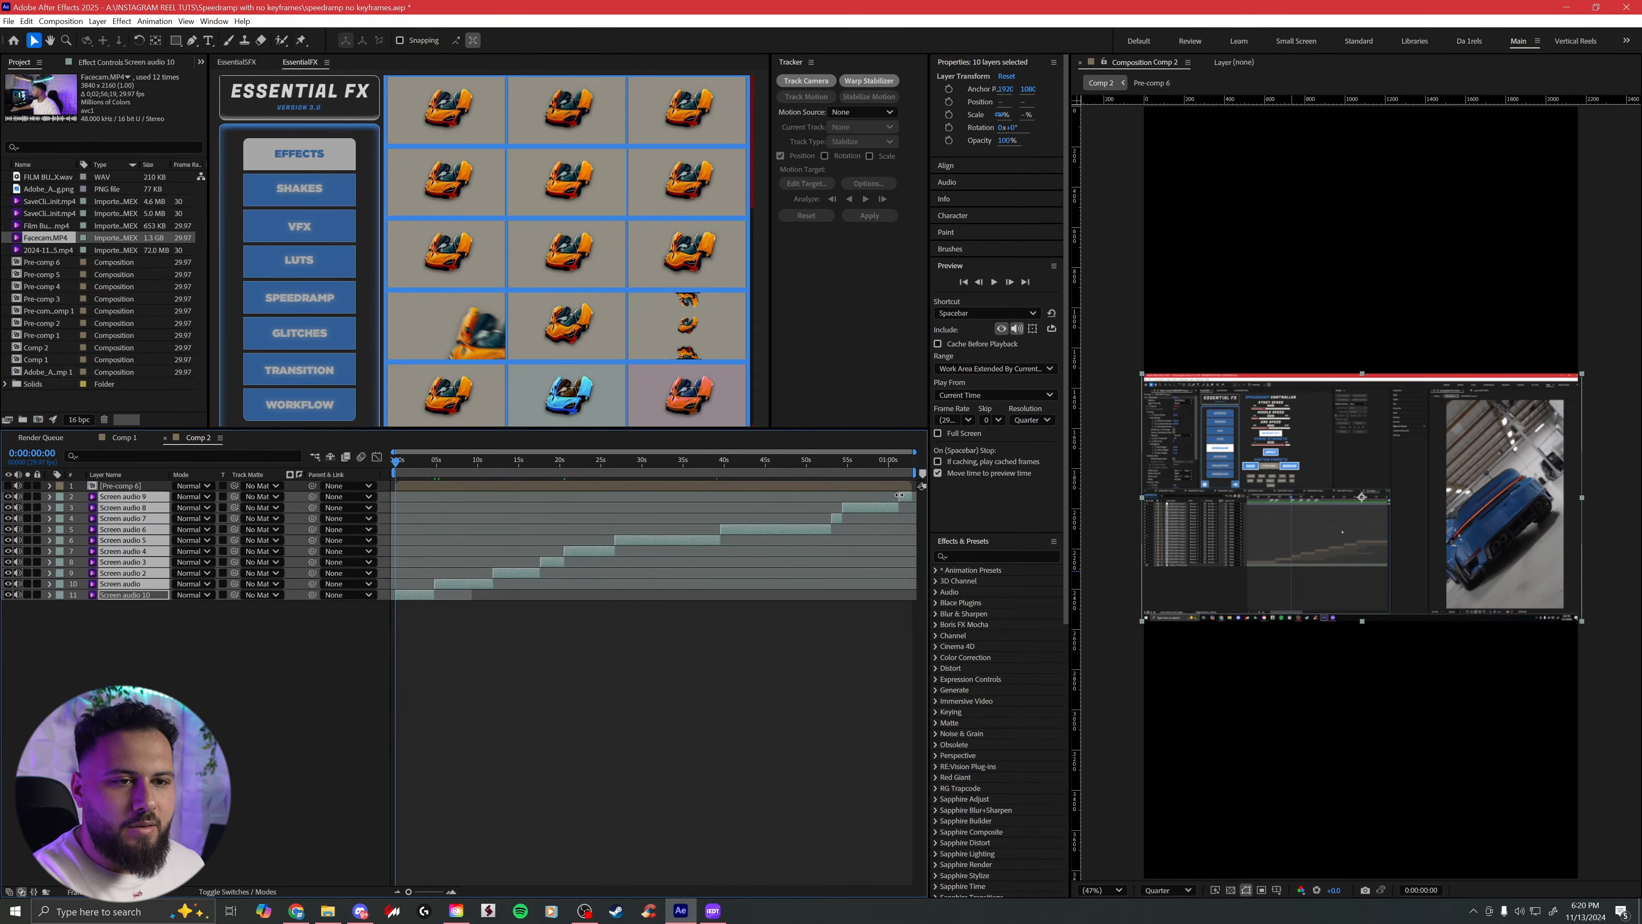
pyautogui.press('s')
pyautogui.moveTo(199, 507); pyautogui.dragTo(198, 507)
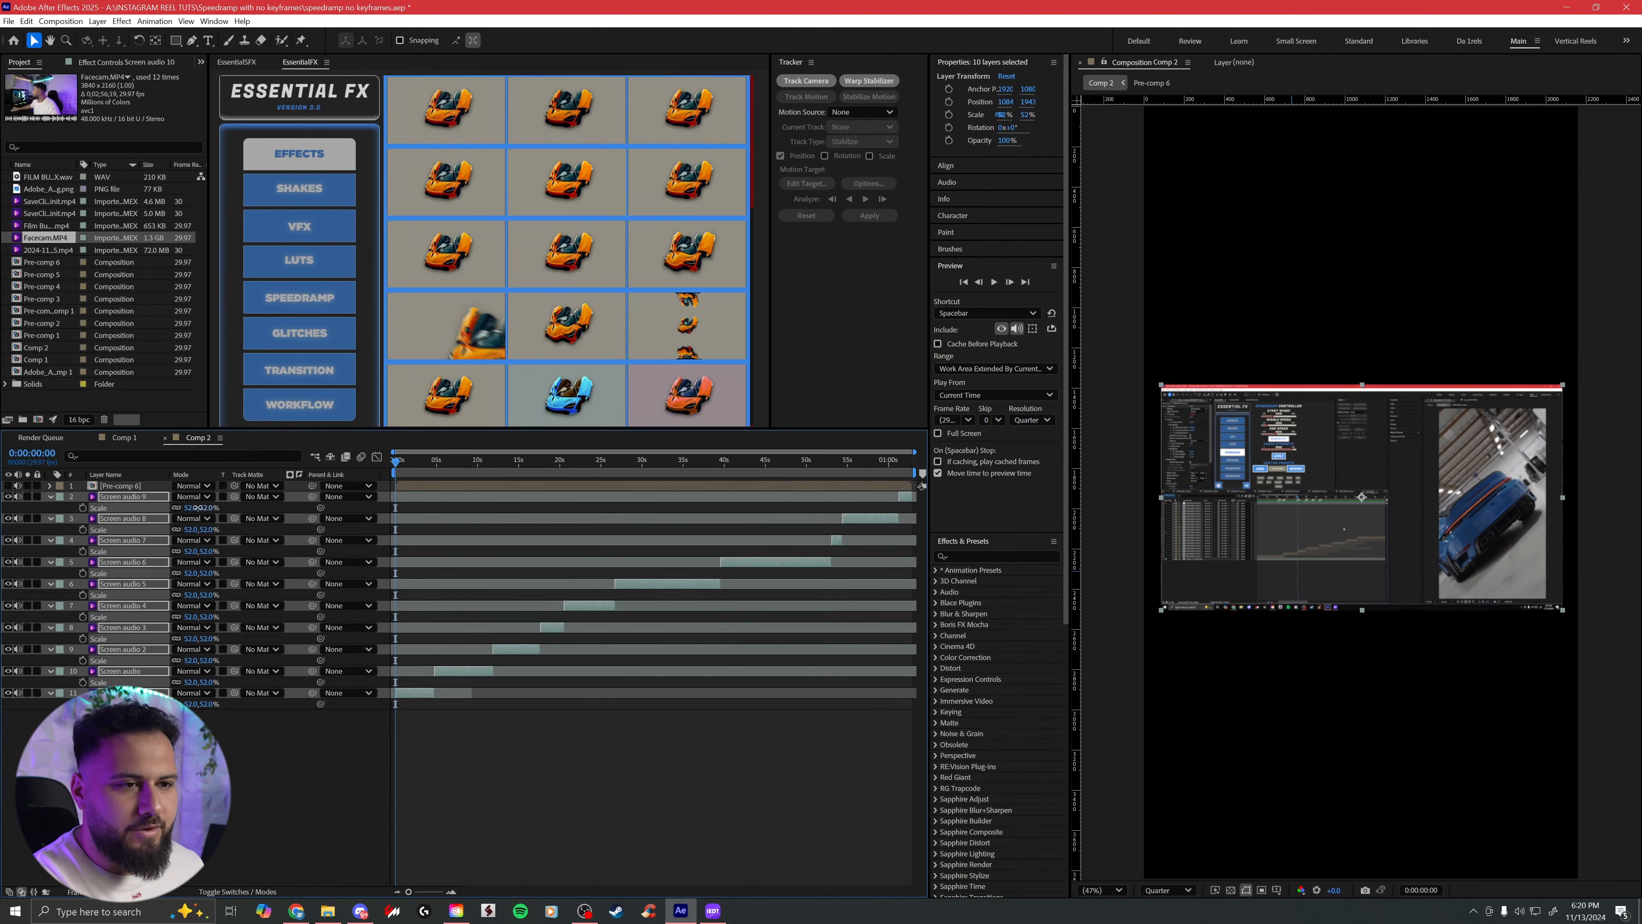
pyautogui.click(586, 776)
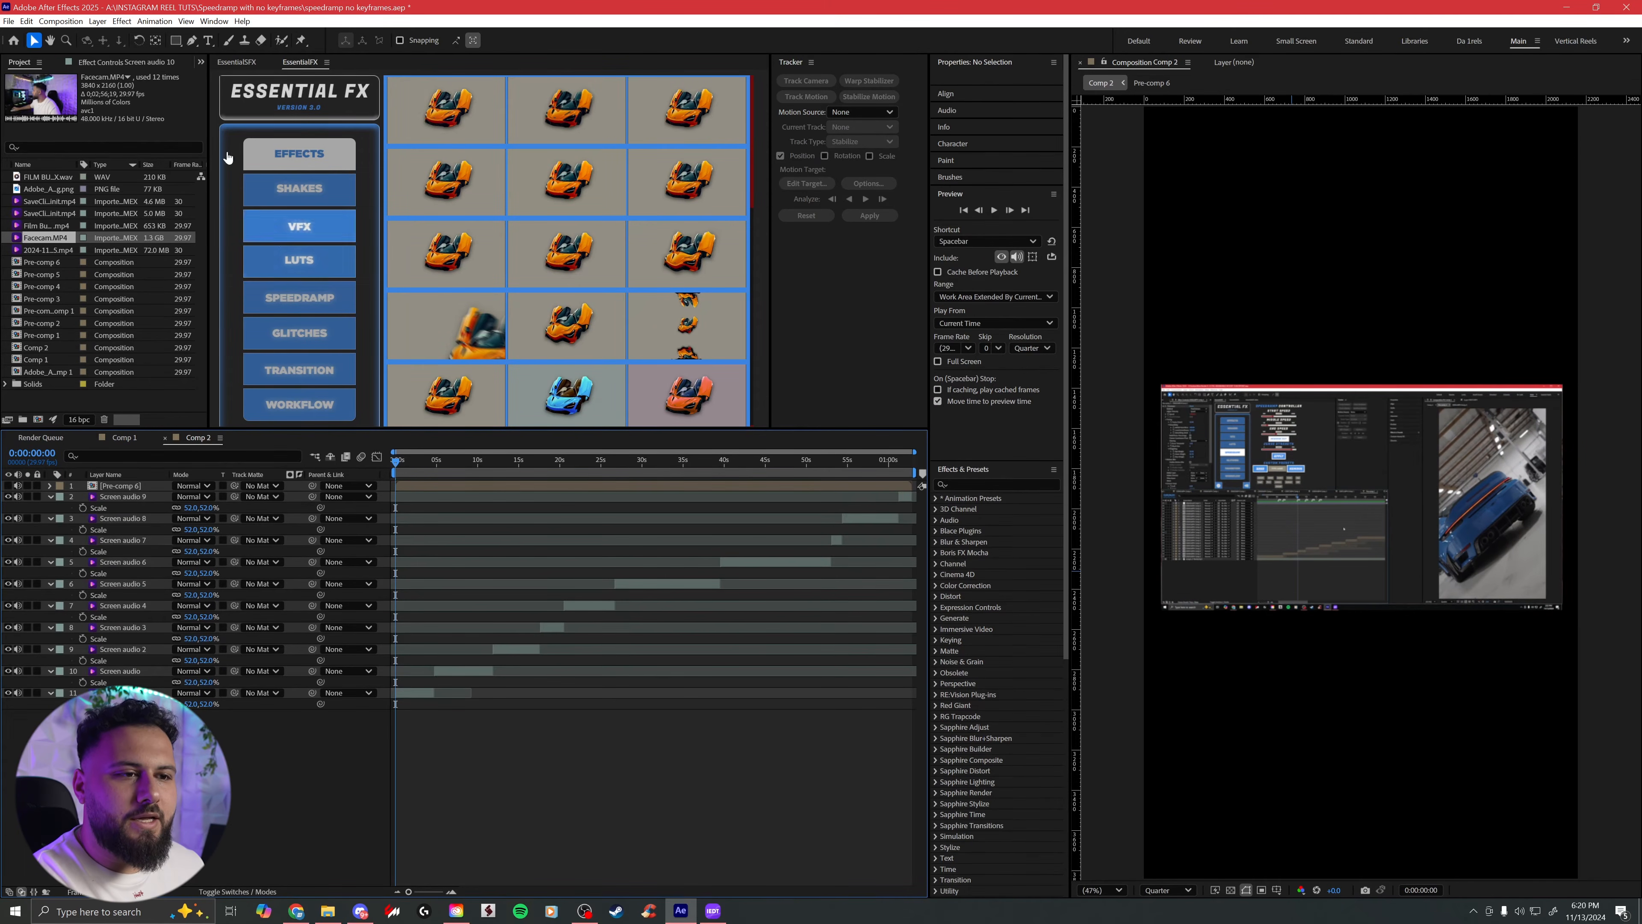
# Step: Copy the rounded rectangle shape layer from the facecam pre-comp into Comp 2 and keep it hidden
pyautogui.doubleClick(413, 483)
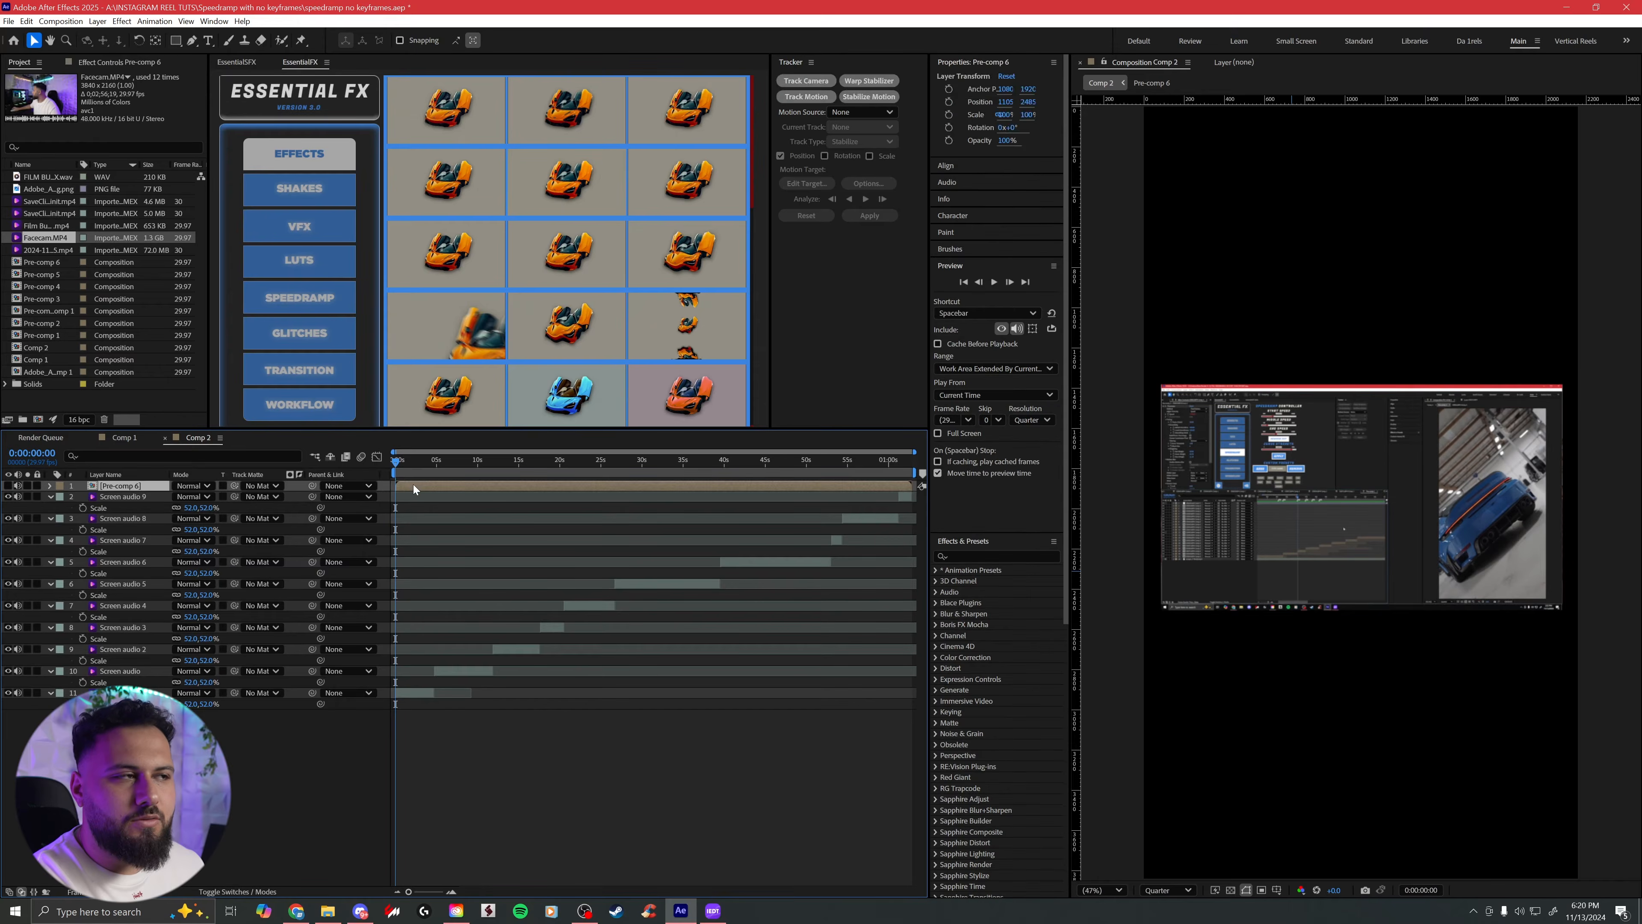
pyautogui.hotkey('ctrl', 'c')
pyautogui.click(1104, 84)
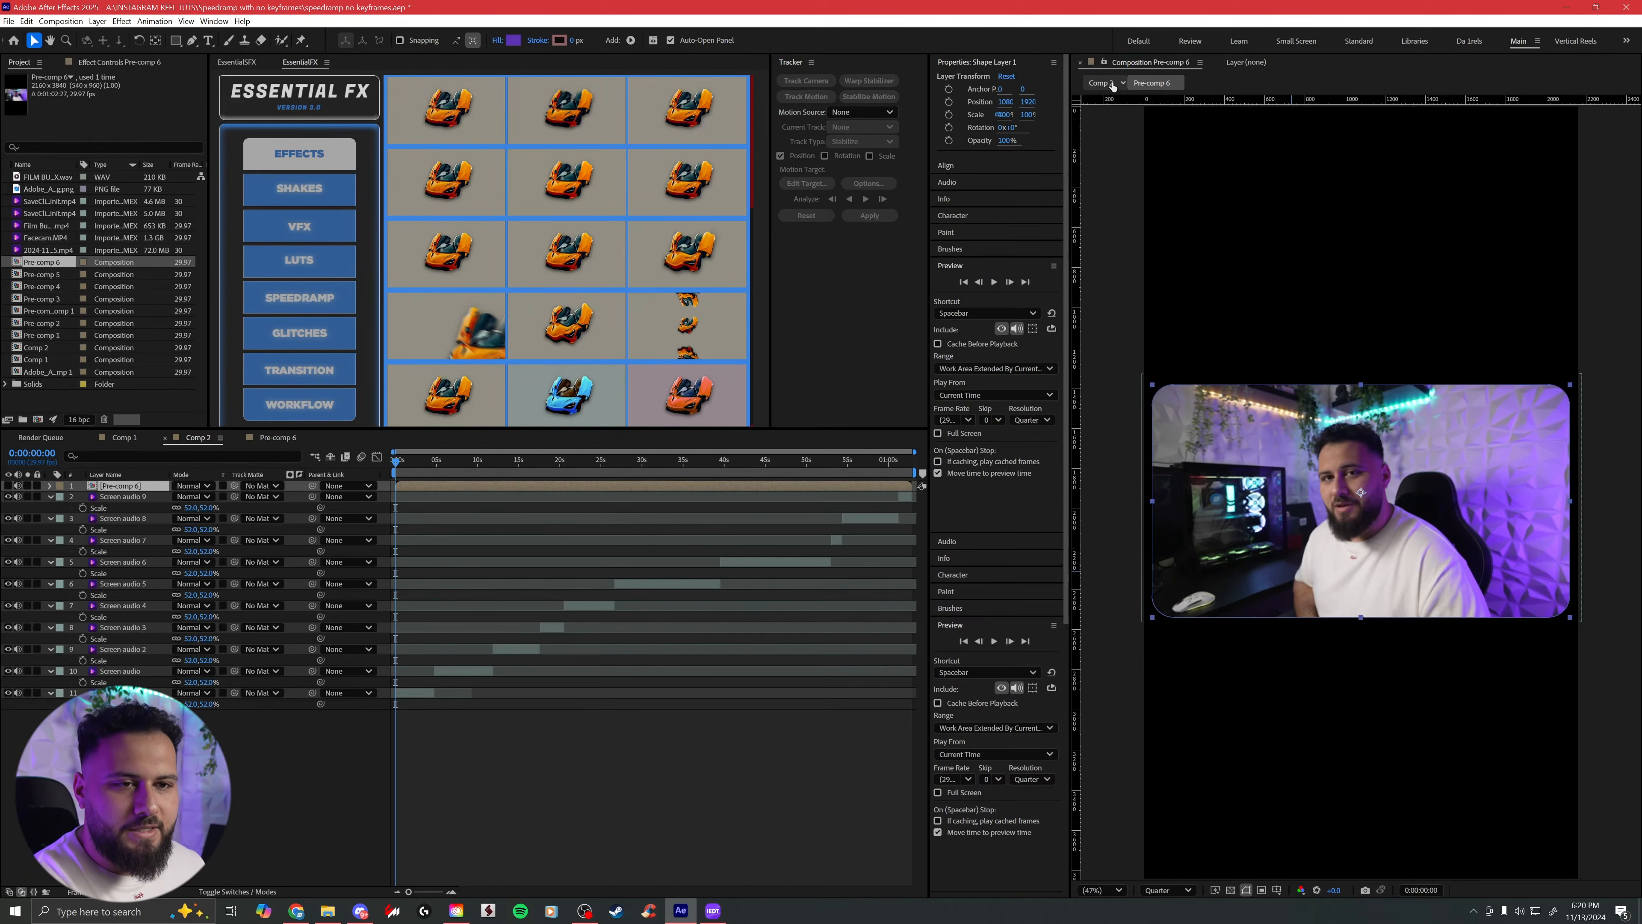
pyautogui.click(570, 732)
pyautogui.hotkey('ctrl', 'v')
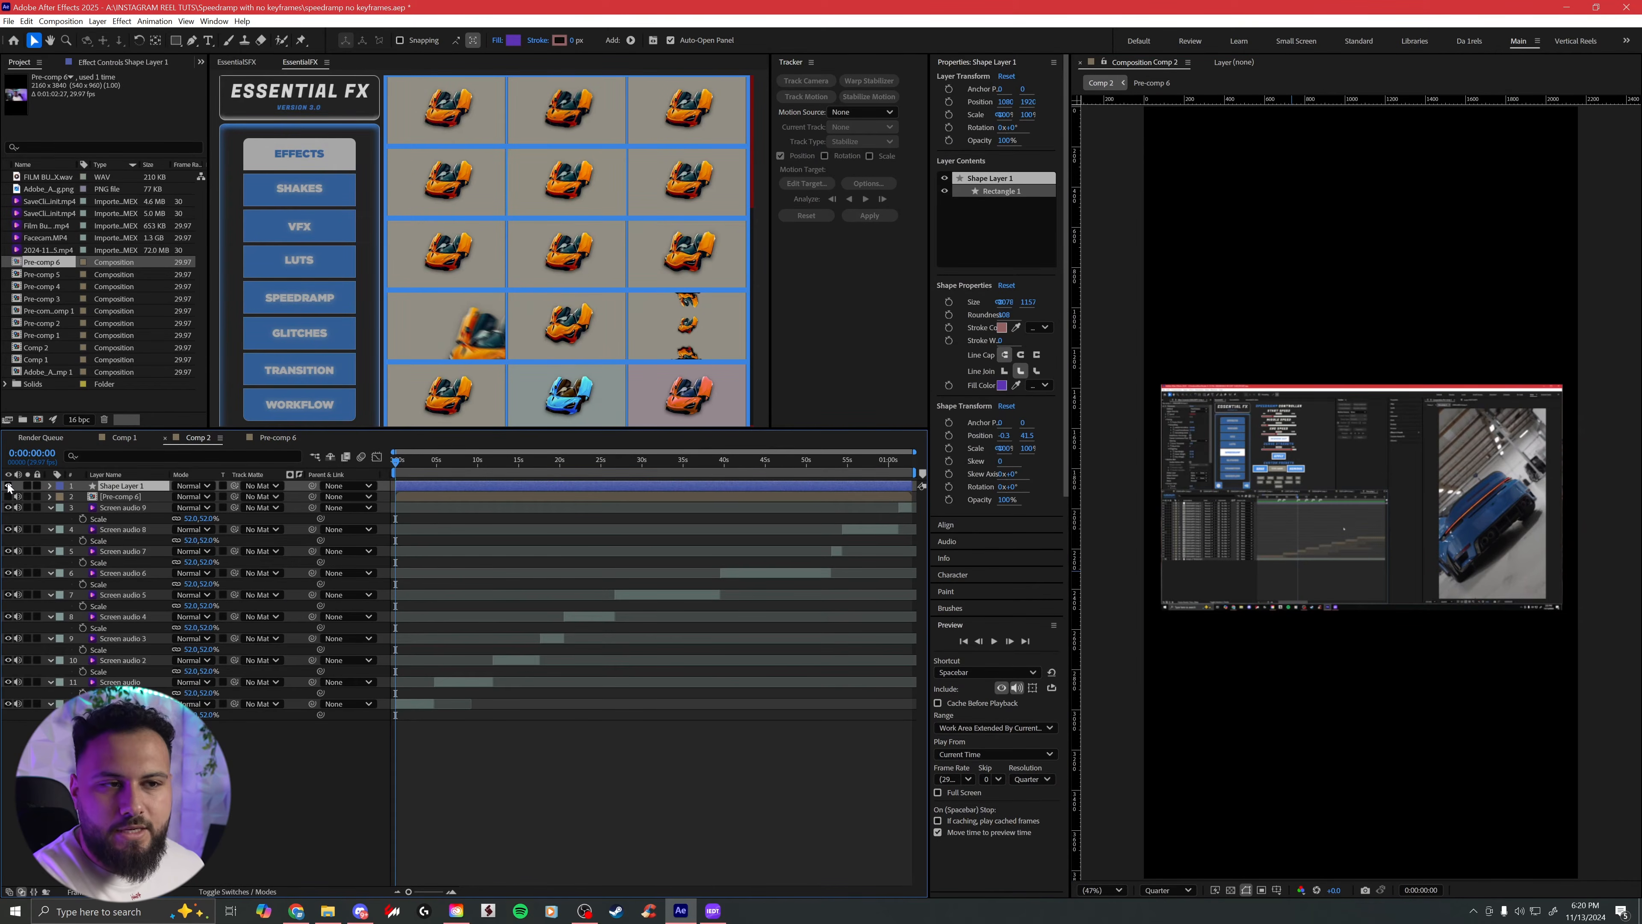
pyautogui.click(8, 486)
pyautogui.click(8, 486)
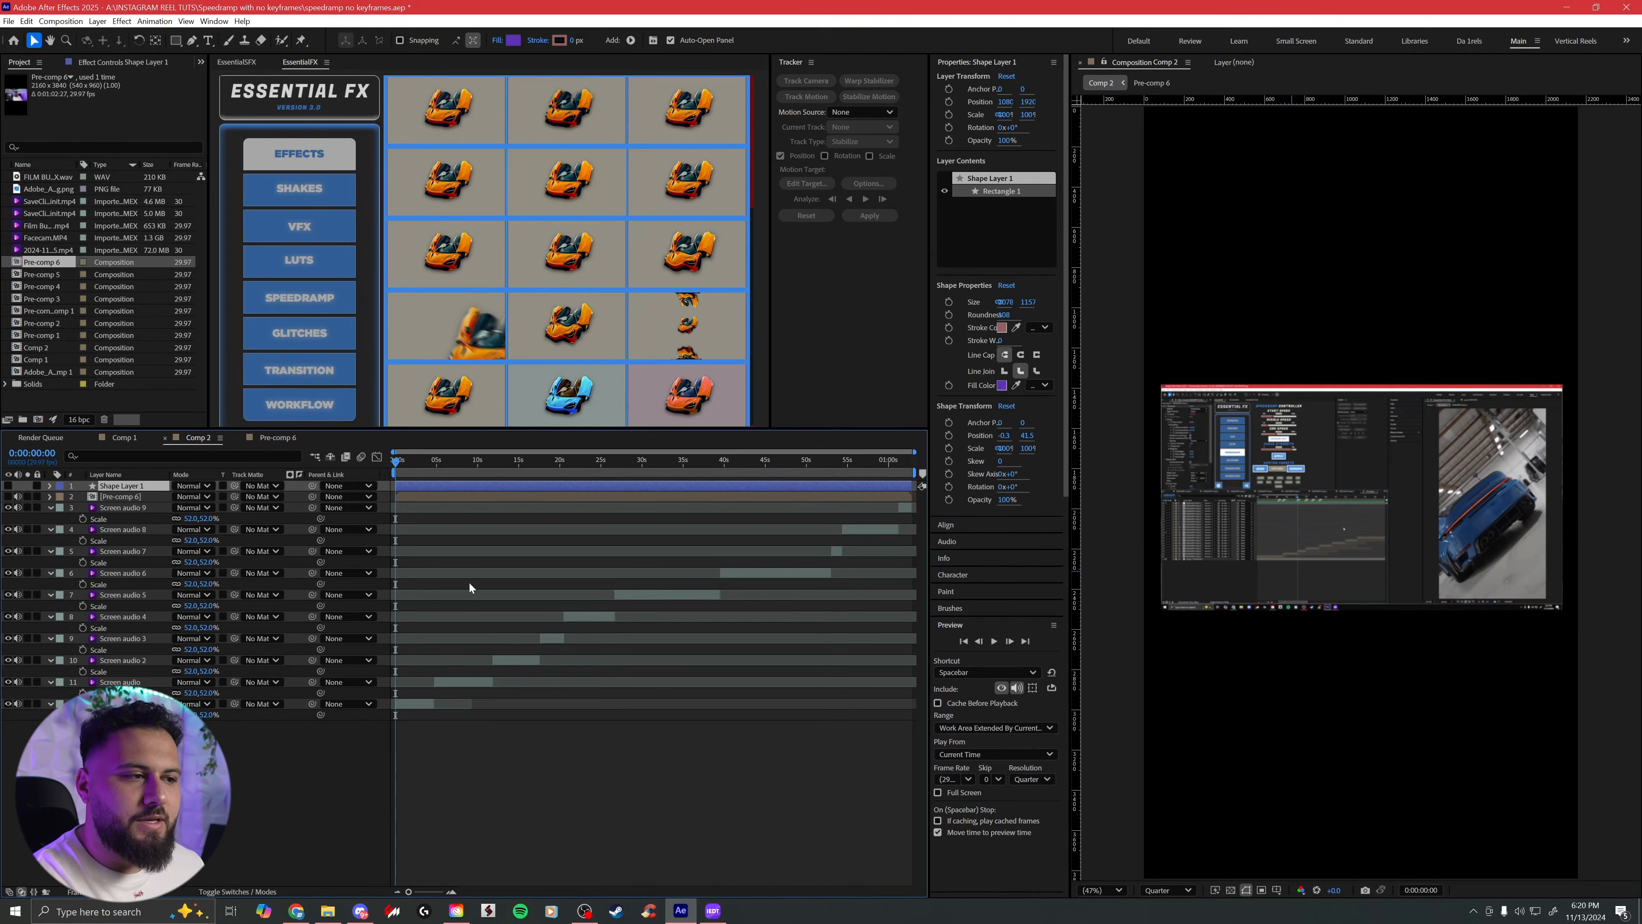
# Step: Set the rectangle shape layer as the track matte of all ten Screen audio clips
pyautogui.click(408, 705)
pyautogui.keyDown('shift'); pyautogui.click(907, 509); pyautogui.keyUp('shift')
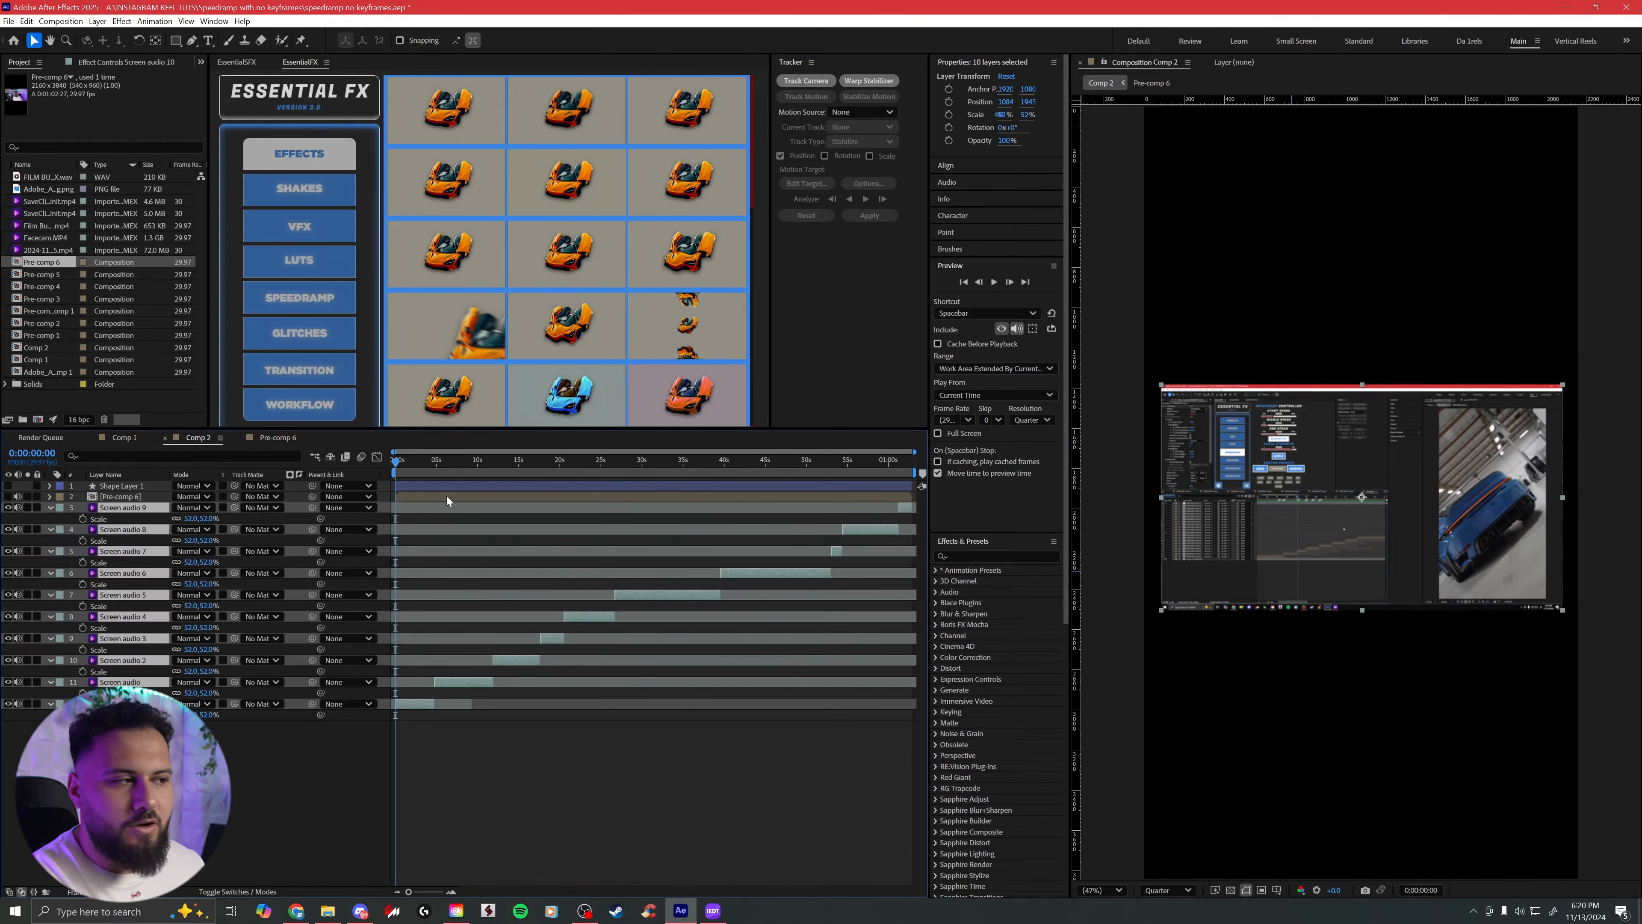
pyautogui.moveTo(234, 507); pyautogui.dragTo(126, 485)
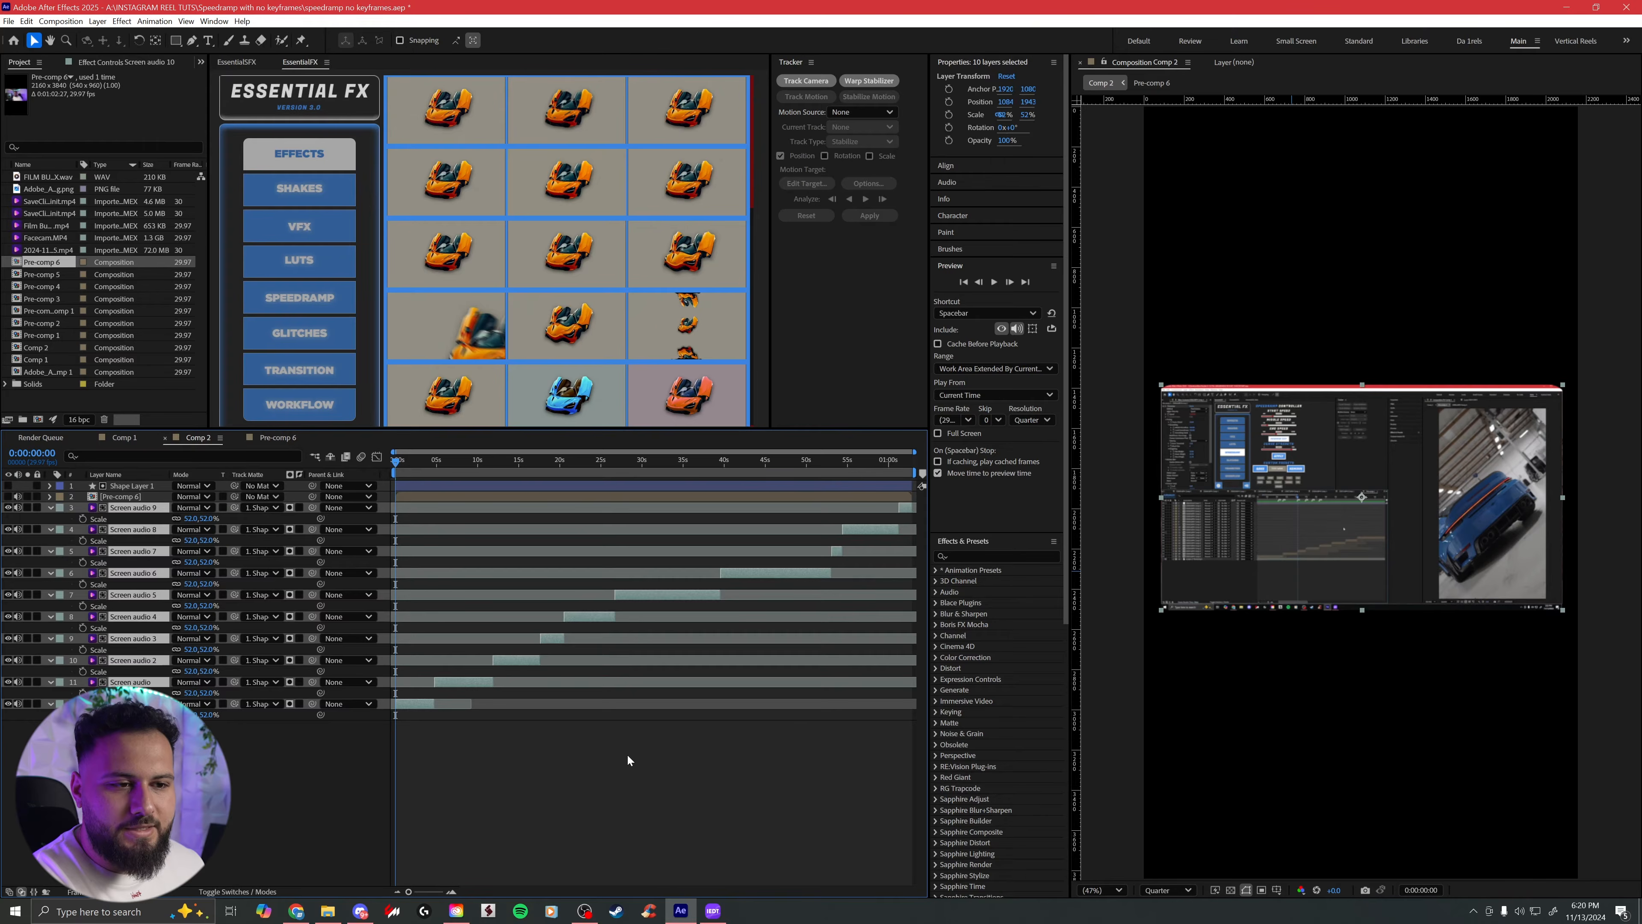
pyautogui.click(627, 753)
# Step: Scale the ten Screen audio clips to 64% and set their horizontal anchor point to 2060 within the rounded frame
pyautogui.click(419, 703)
pyautogui.keyDown('shift'); pyautogui.click(893, 505); pyautogui.keyUp('shift')
pyautogui.press('s')
pyautogui.press('s')
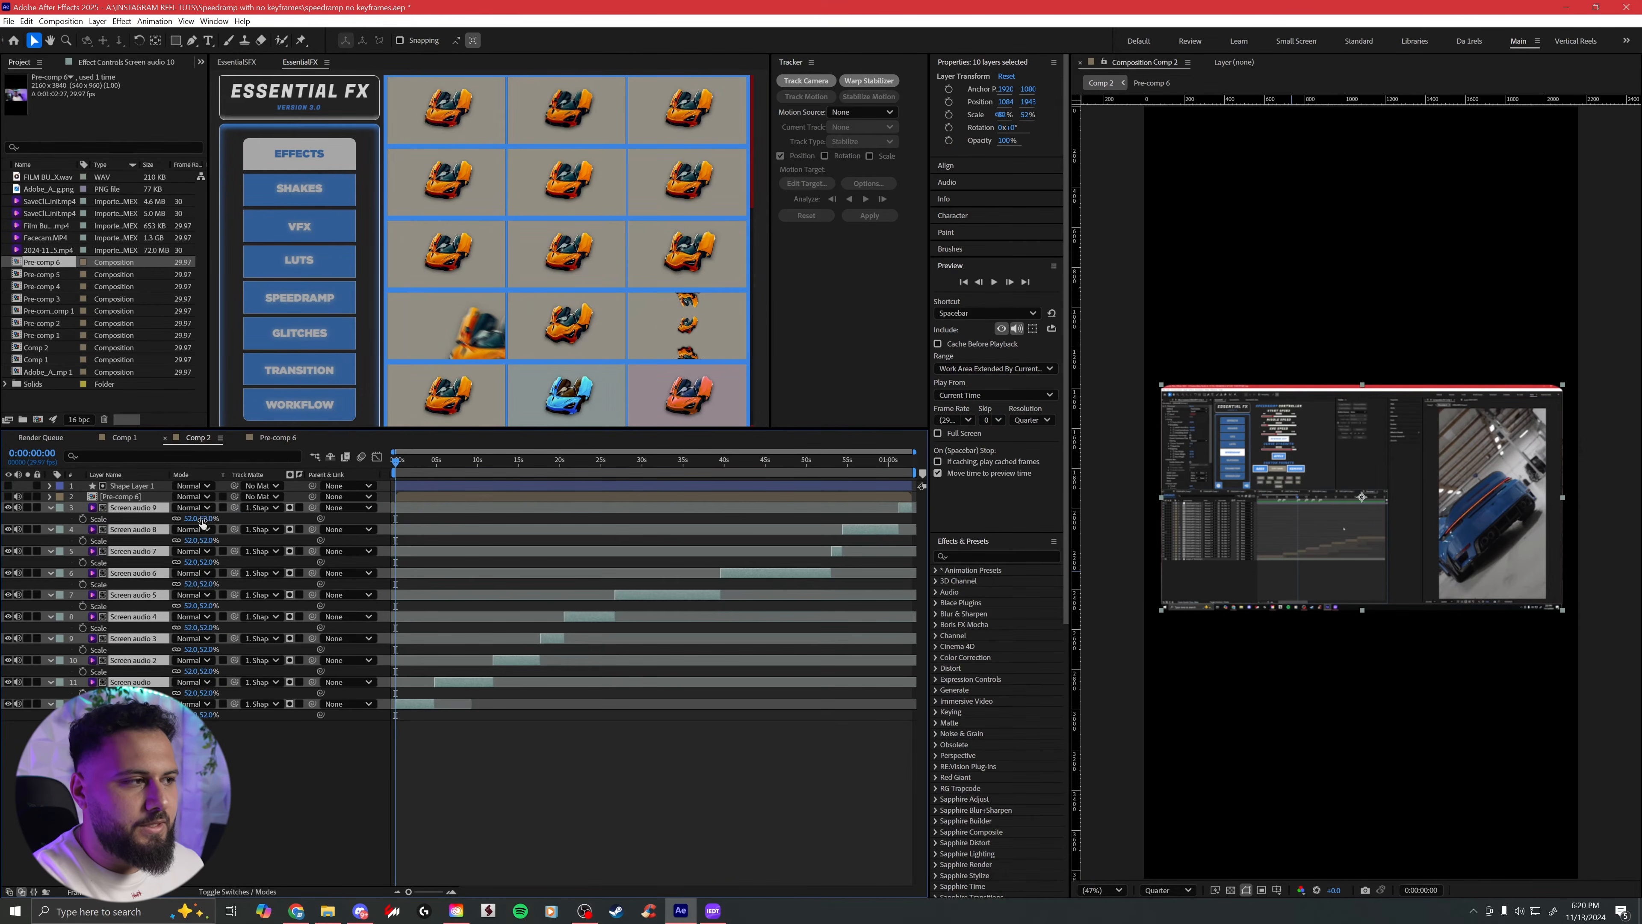
pyautogui.moveTo(206, 519); pyautogui.dragTo(208, 518)
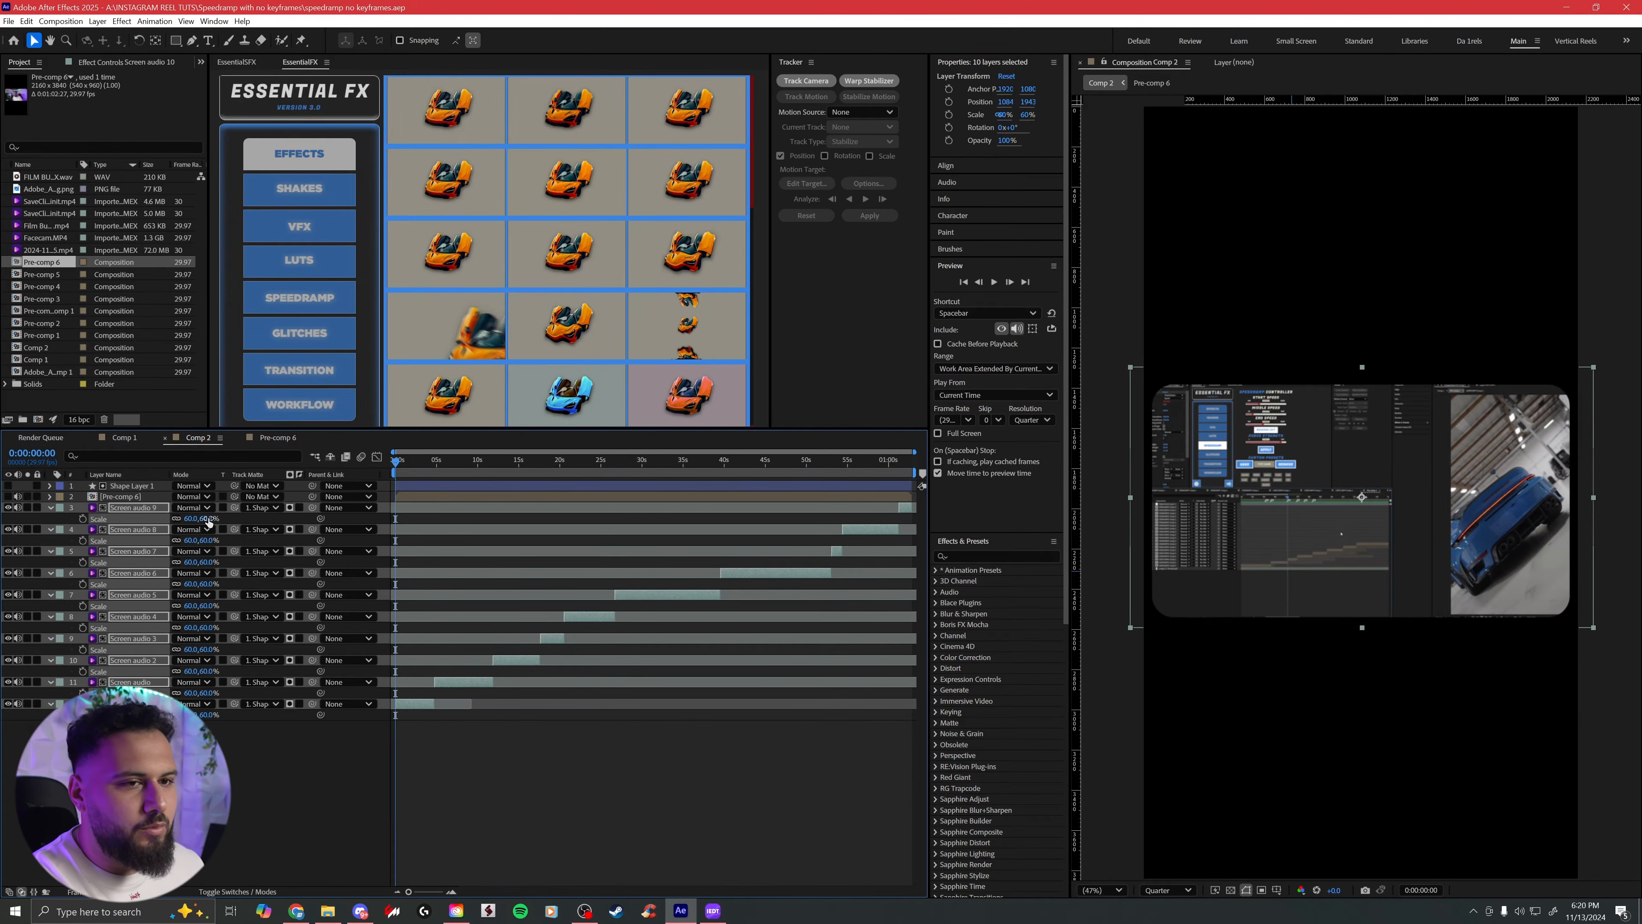
pyautogui.moveTo(208, 518); pyautogui.dragTo(212, 518)
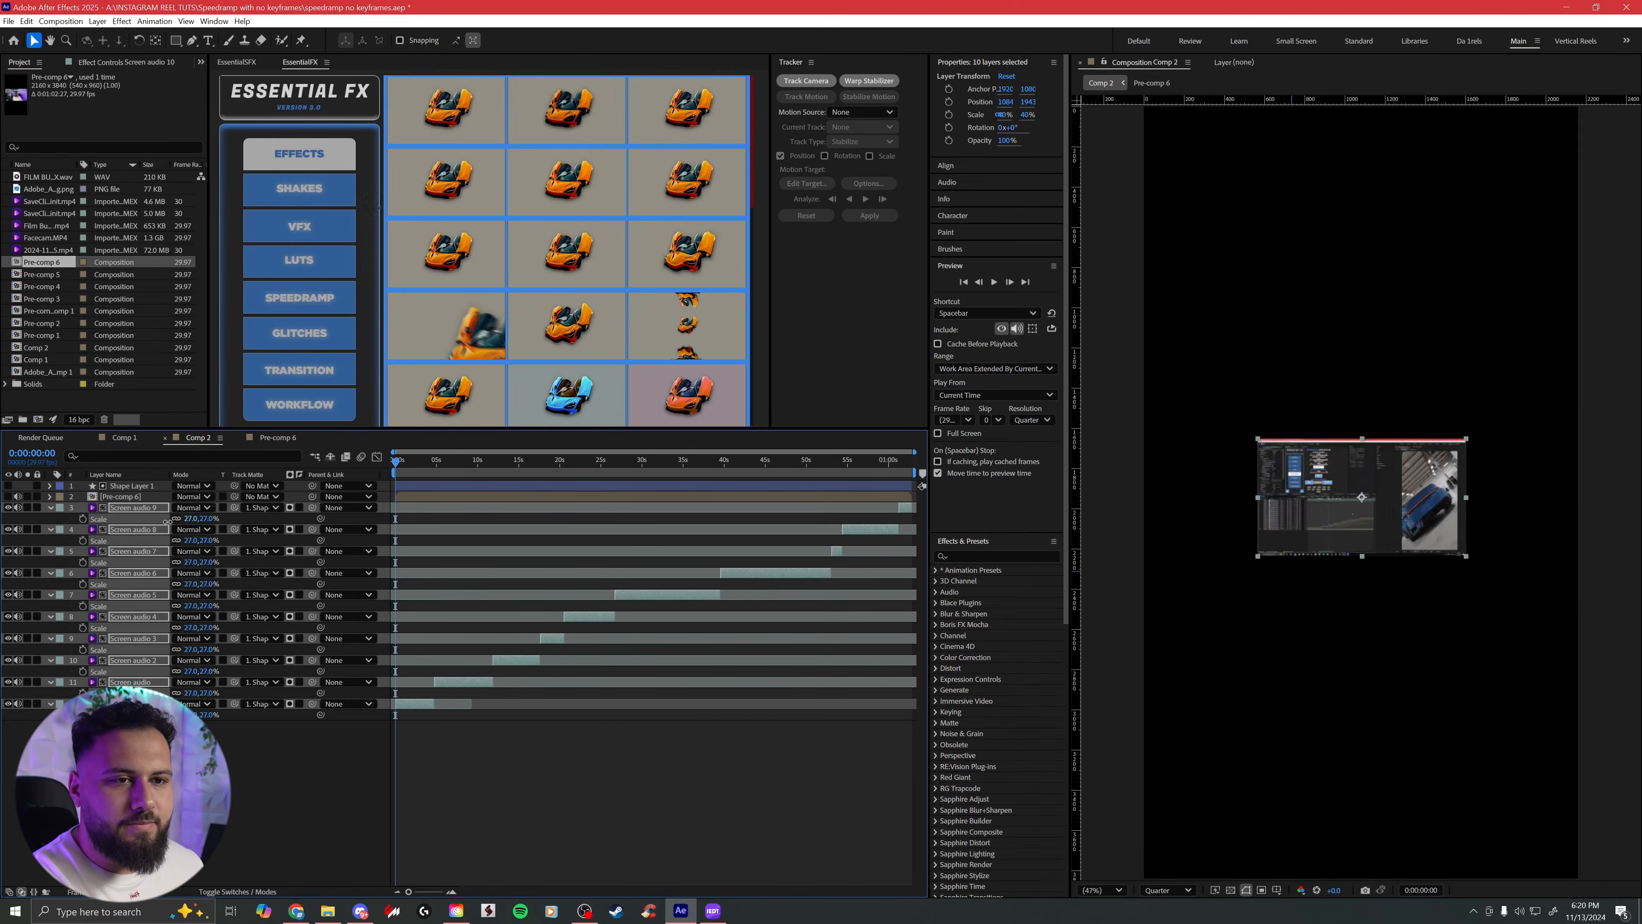
pyautogui.press('a')
pyautogui.moveTo(185, 518); pyautogui.dragTo(271, 525)
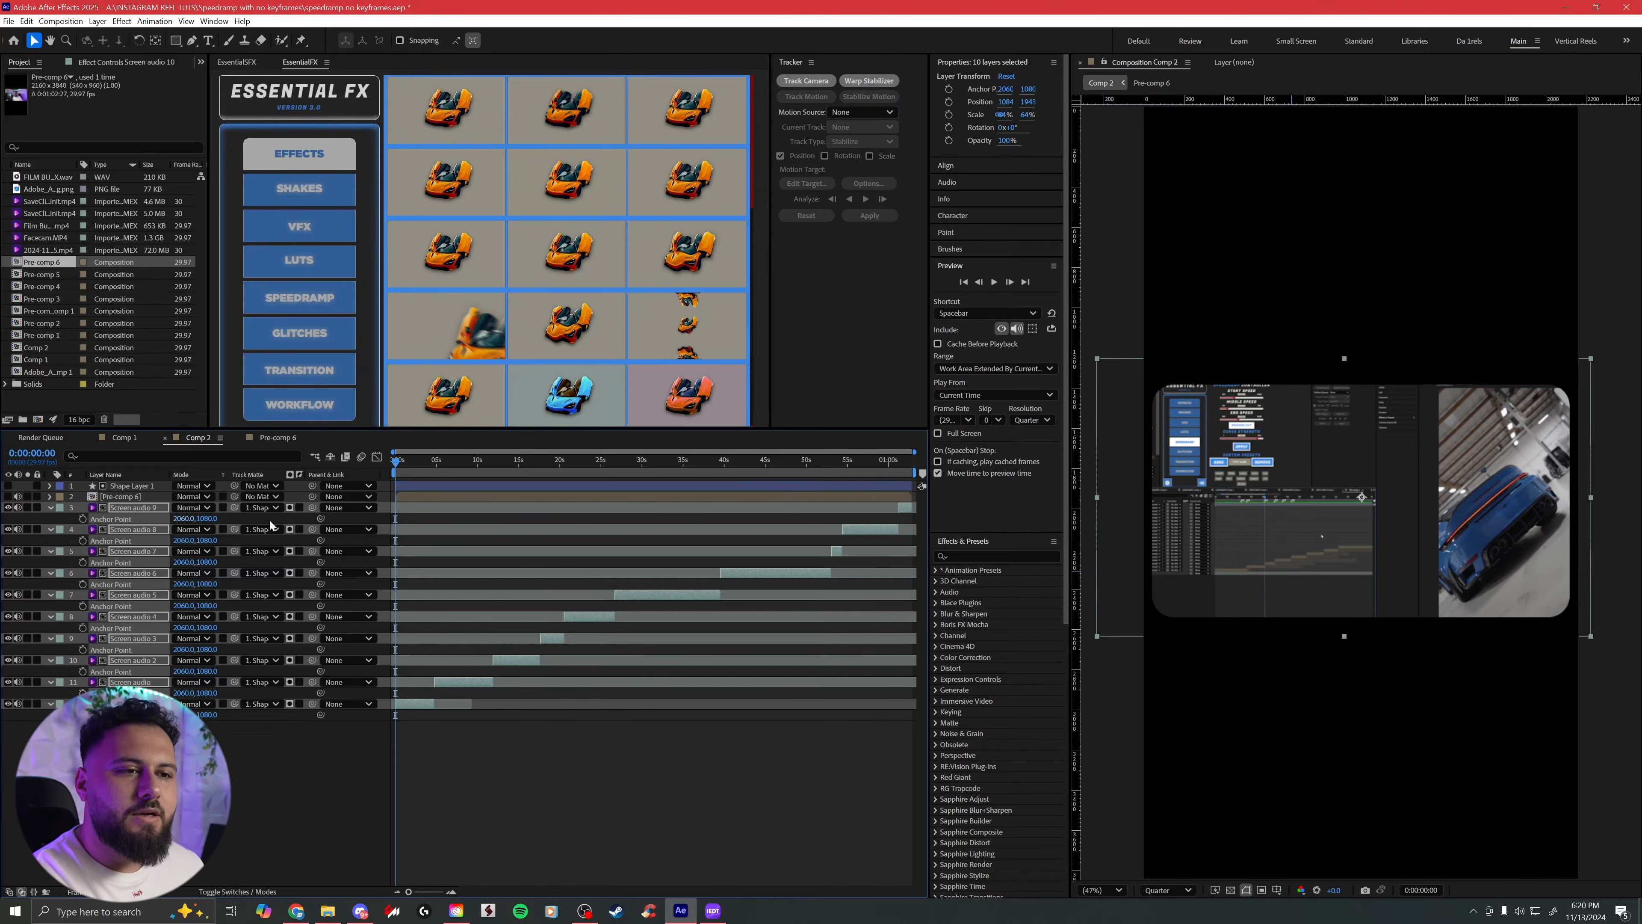
# Step: Pre-compose the rectangle shape layer together with the ten Screen audio clips
pyautogui.keyDown('ctrl'); pyautogui.click(431, 489); pyautogui.keyUp('ctrl')
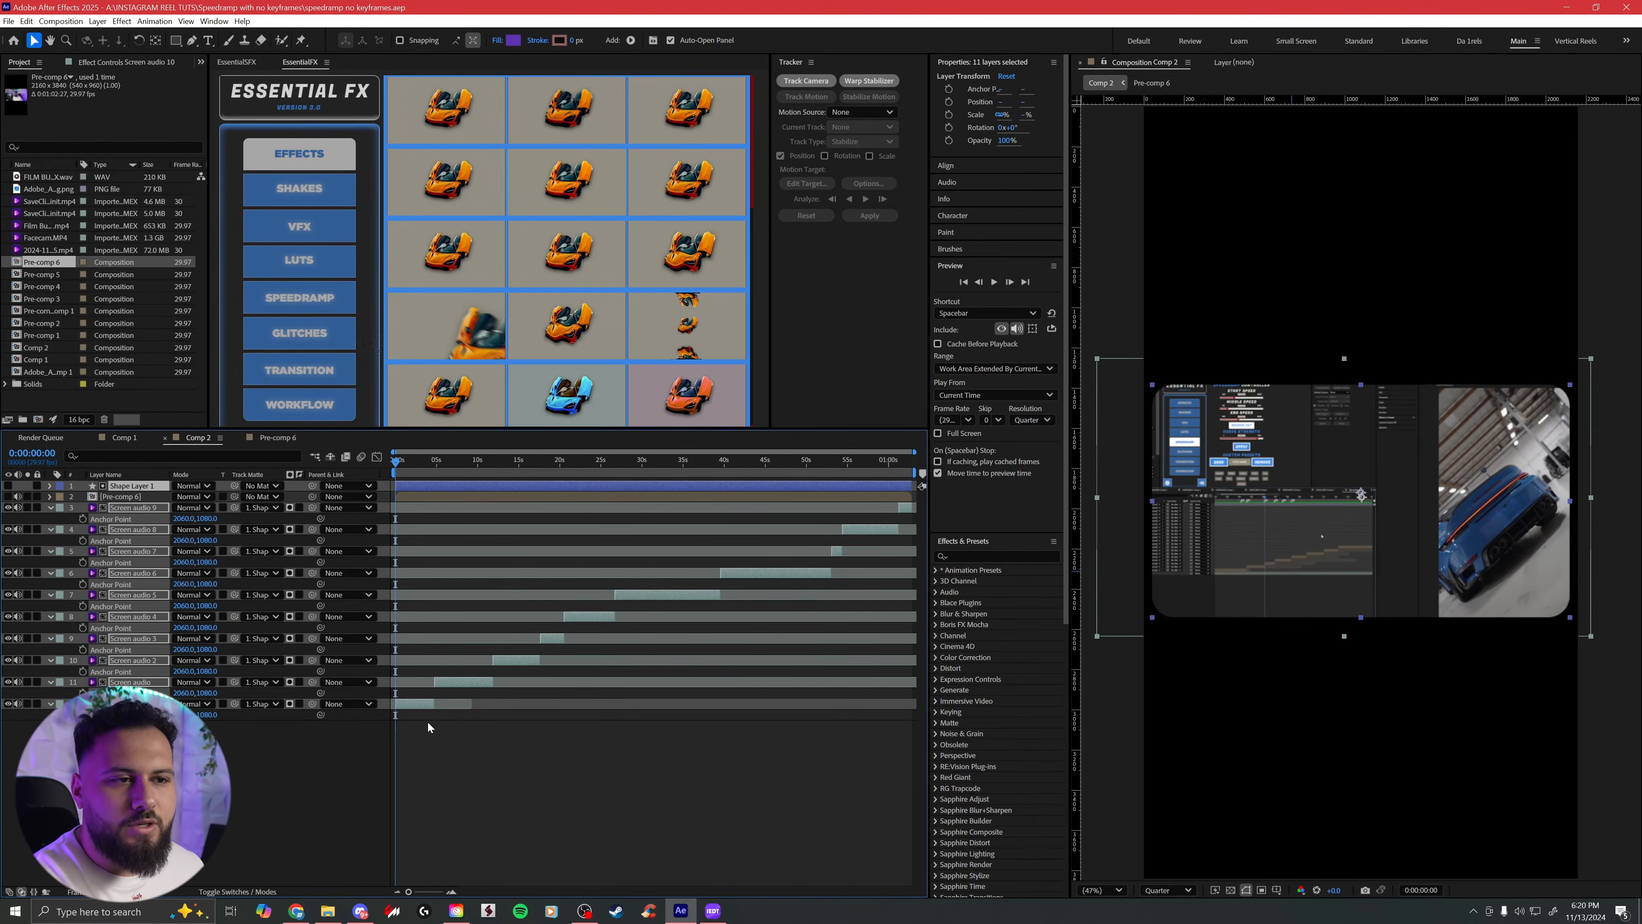
pyautogui.rightClick(460, 489)
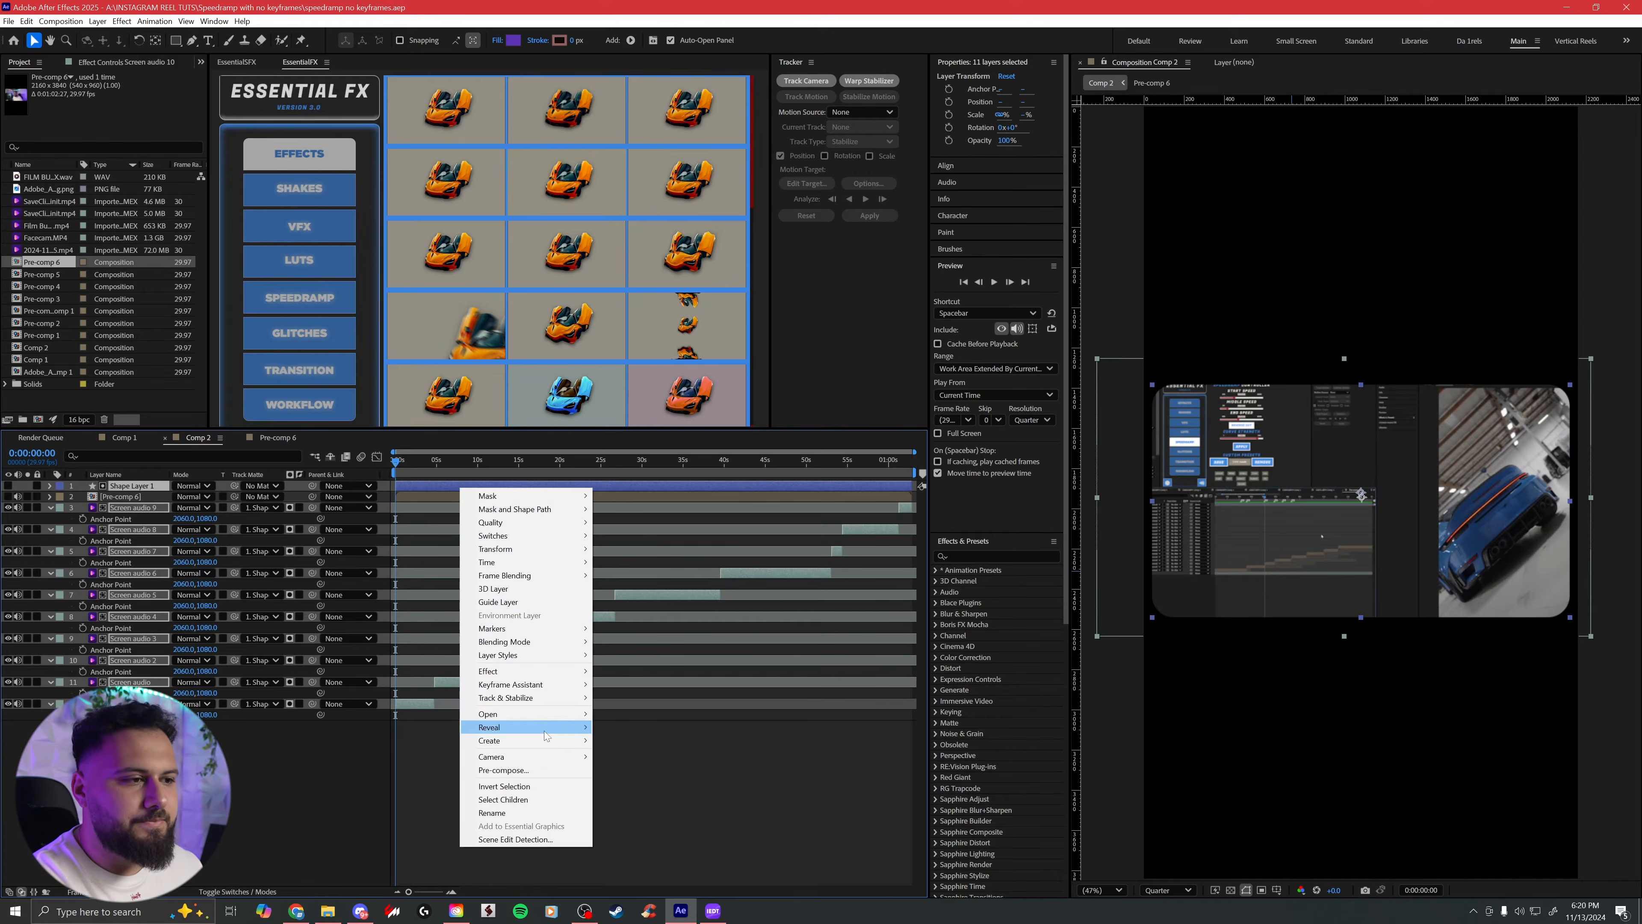
pyautogui.click(526, 769)
pyautogui.press('Return')
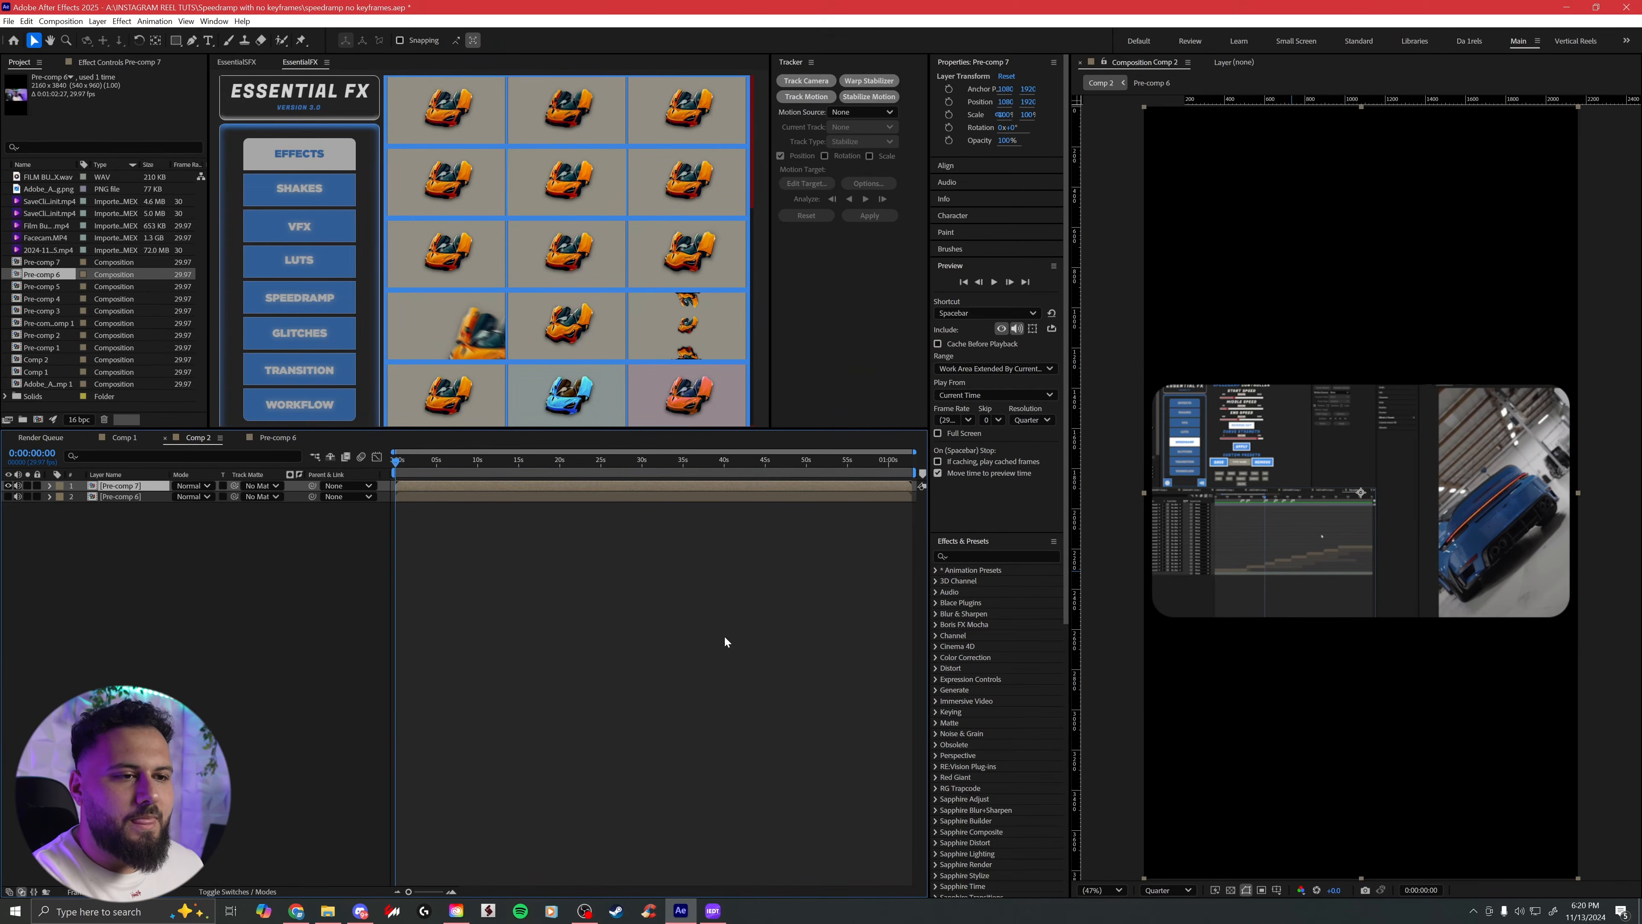
# Step: Add composition markers inside the facecam pre-comp at its first three cuts, 0:00:04:21, 0:00:11:27 and 0:00:17:18
pyautogui.doubleClick(443, 497)
pyautogui.click(434, 469)
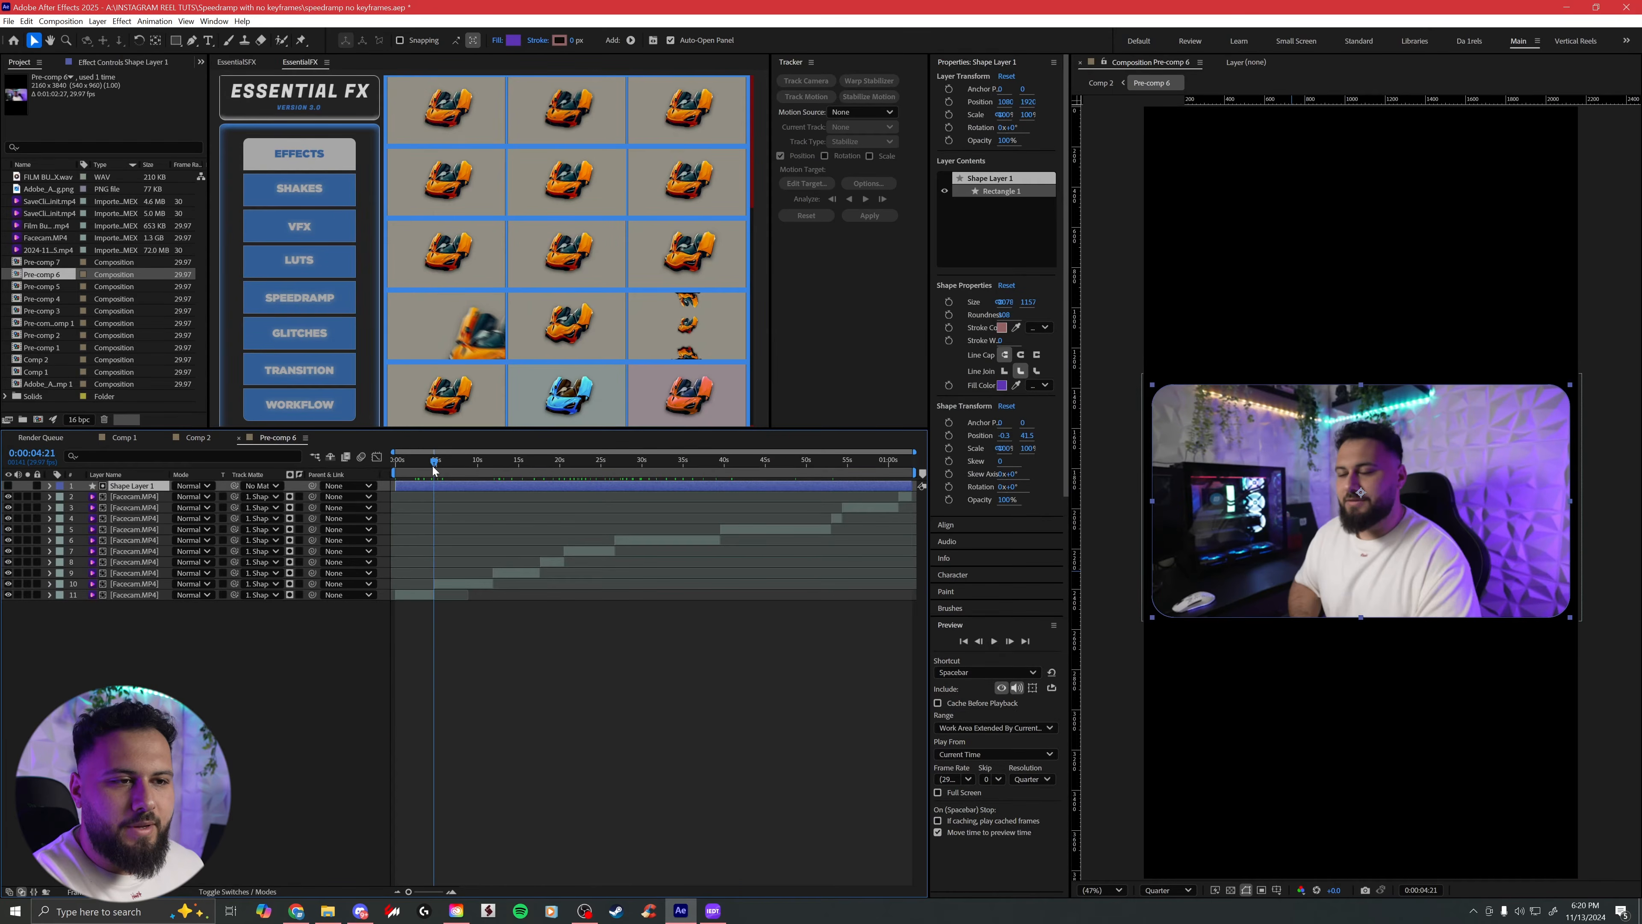
pyautogui.click(923, 476)
pyautogui.click(498, 470)
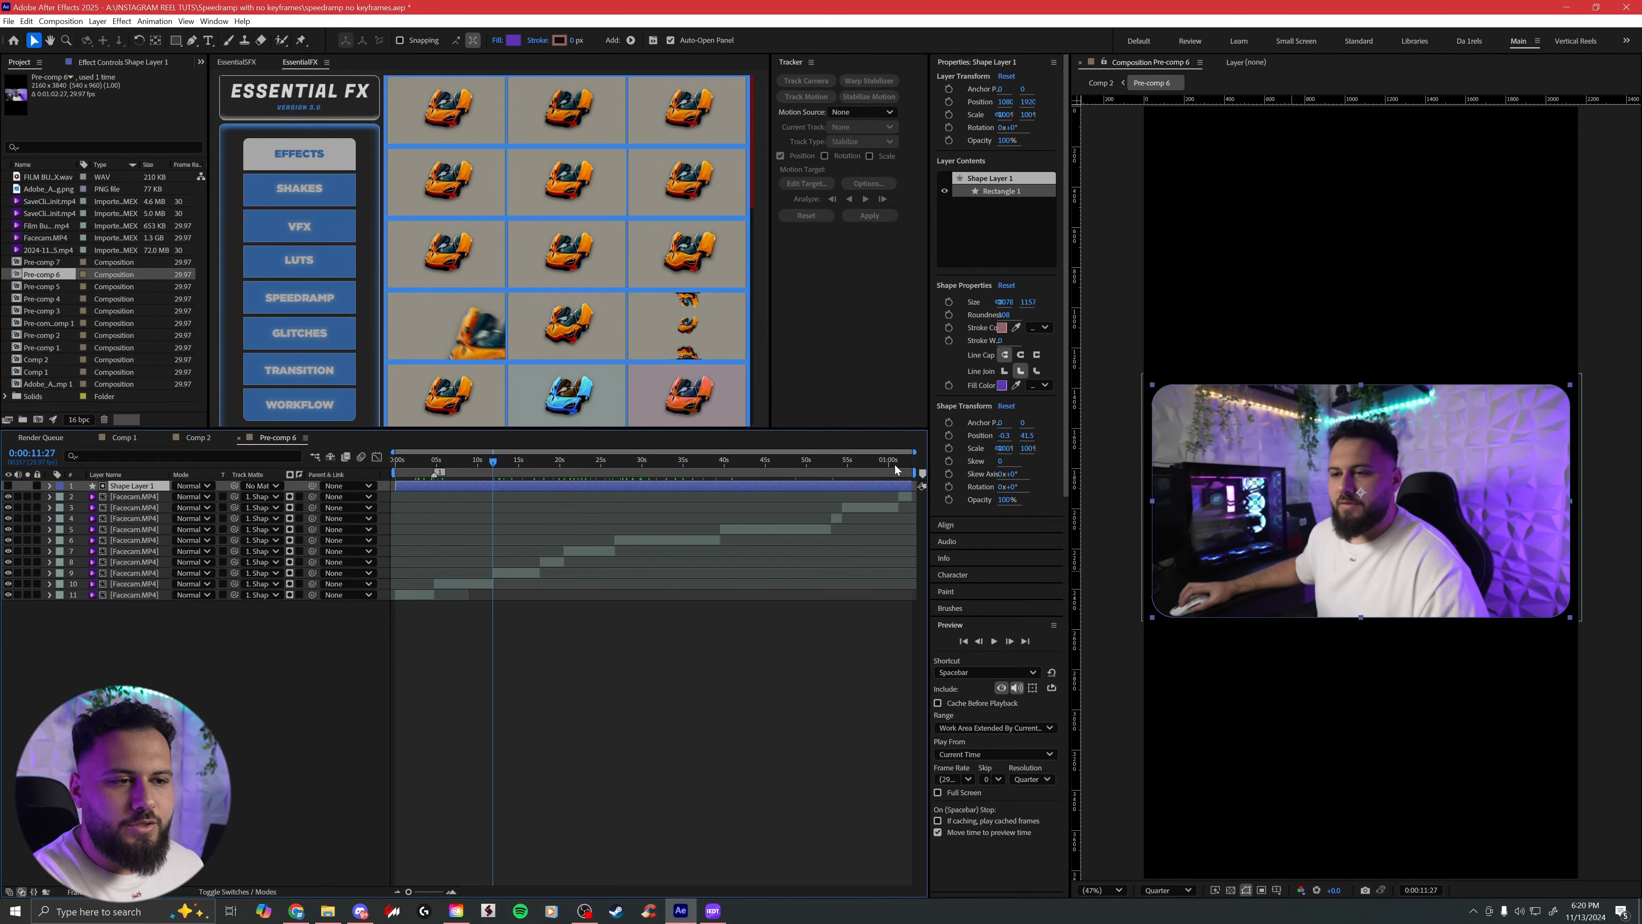
pyautogui.click(564, 469)
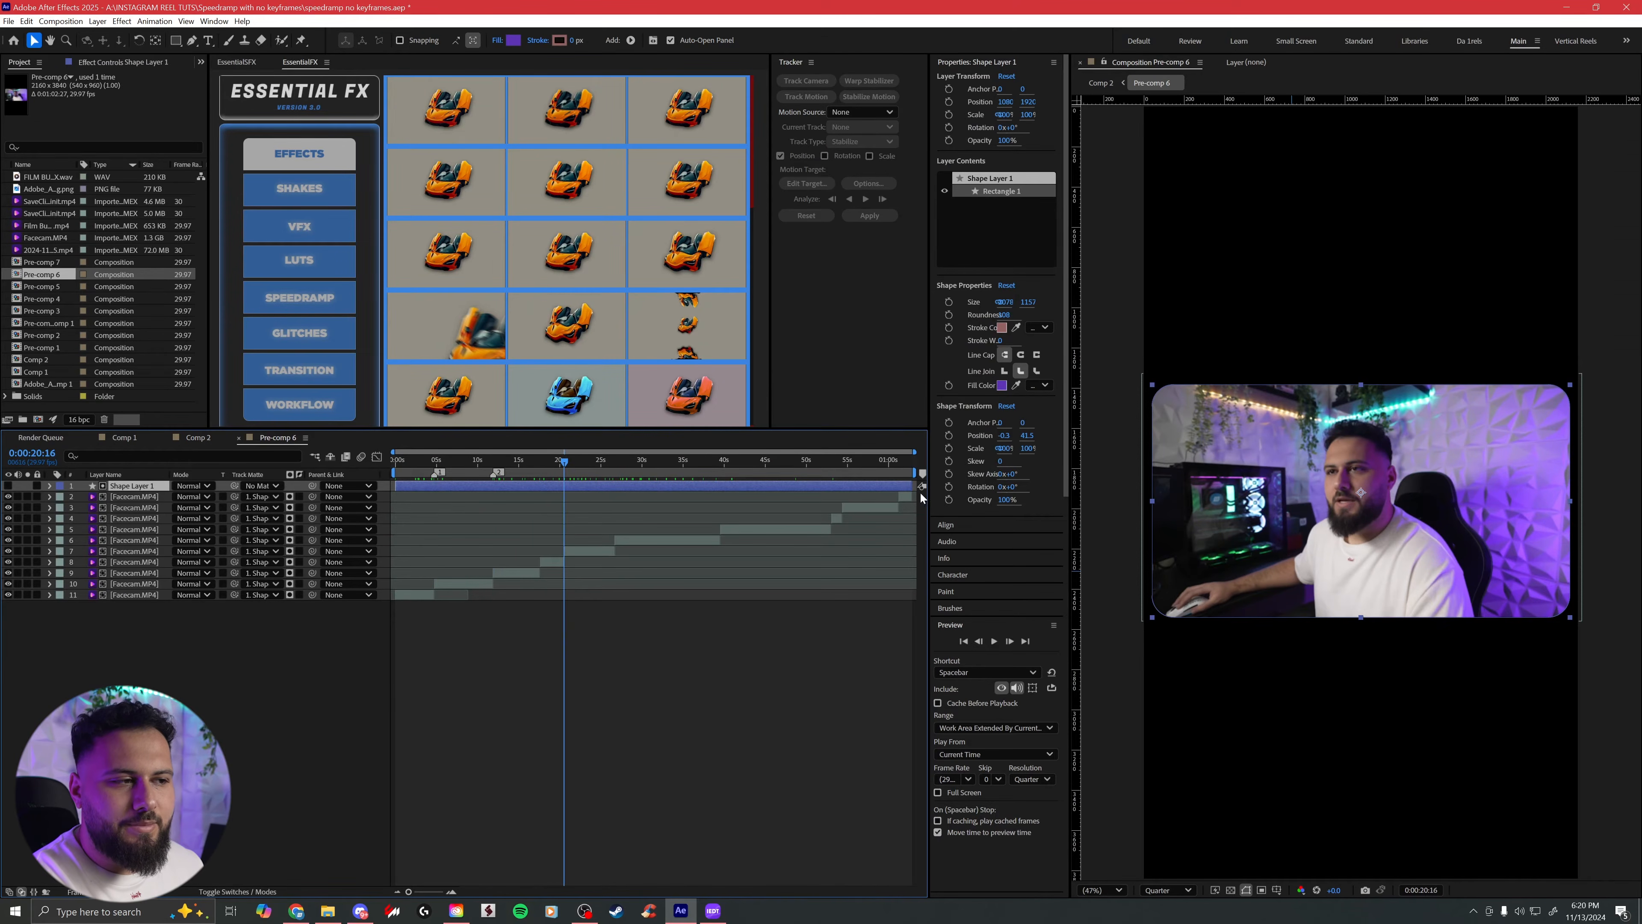
pyautogui.click(541, 467)
# Step: Return to Comp 2, save the project and reveal the facecam pre-comp's audio waveform
pyautogui.click(1101, 84)
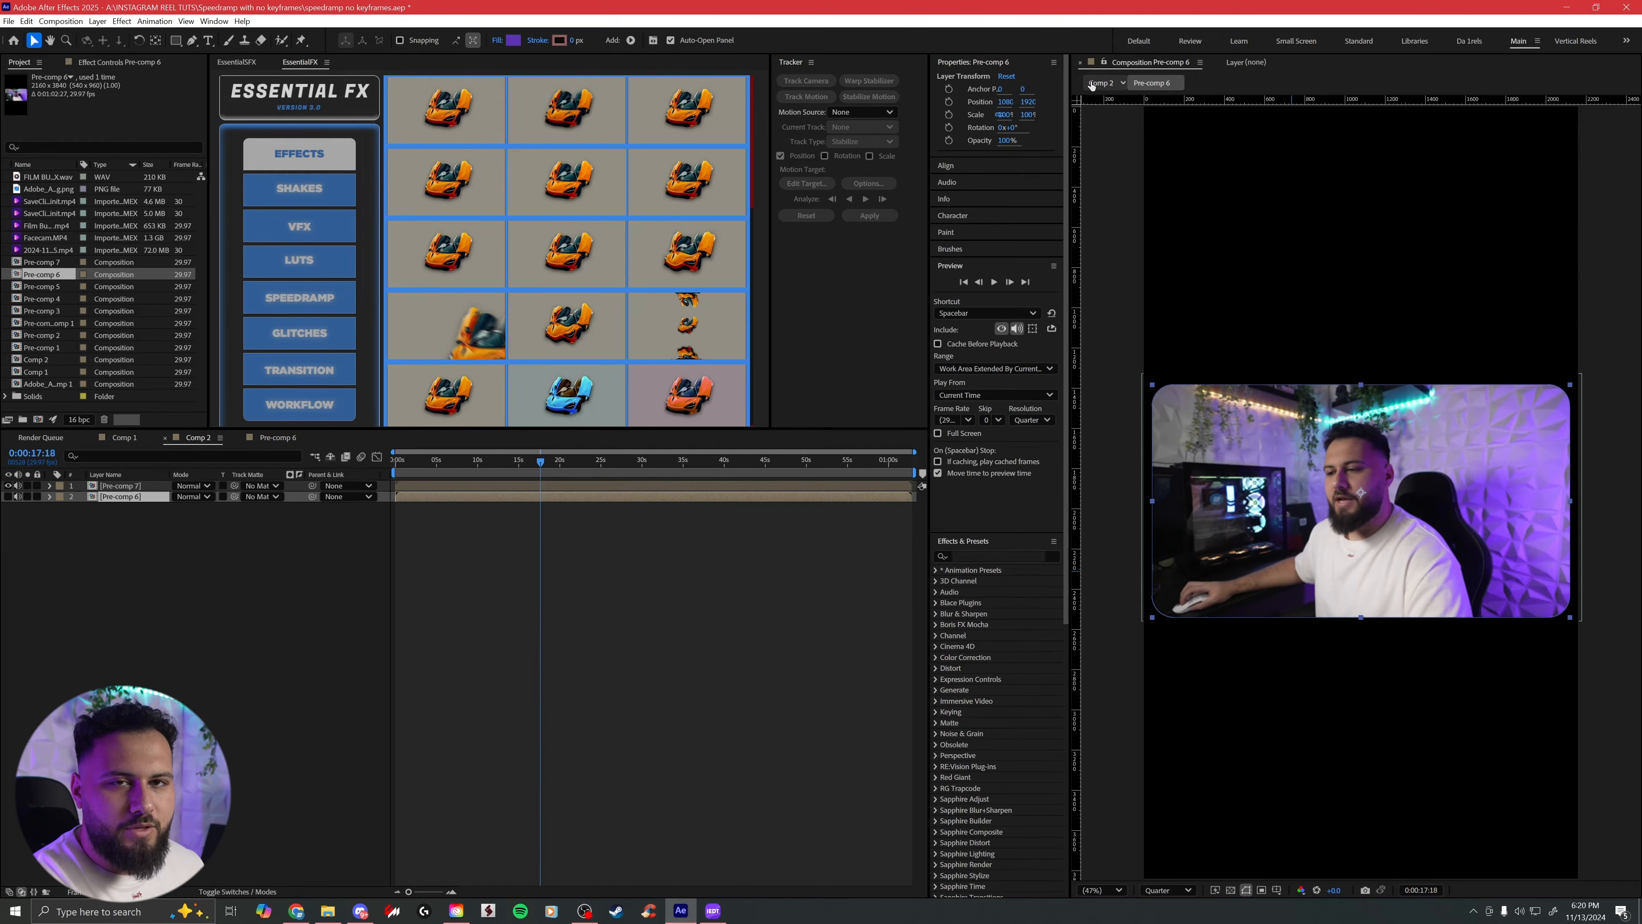
pyautogui.moveTo(427, 467); pyautogui.dragTo(425, 475)
pyautogui.hotkey('ctrl', 's')
pyautogui.press('l')
pyautogui.press('l')
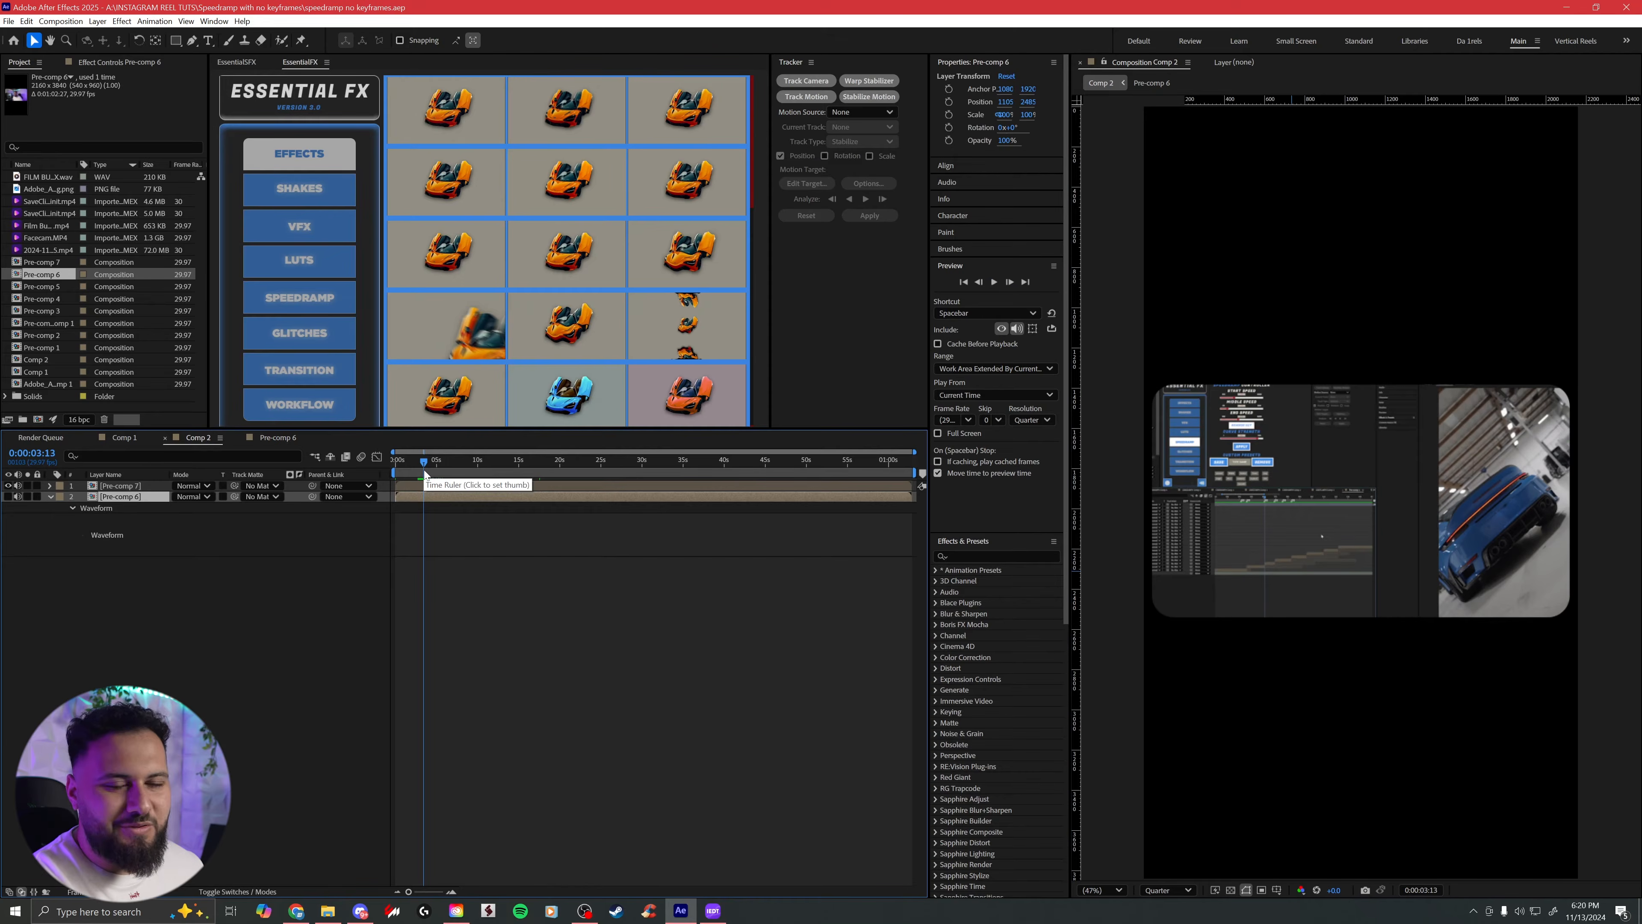
pyautogui.moveTo(425, 474)
pyautogui.mouseDown()
pyautogui.moveTo(440, 468)
pyautogui.moveTo(418, 476)
pyautogui.mouseUp()
# Step: Add composition markers at the facecam pre-comp's remaining cuts, from 0:00:20:16 through 0:01:01:07
pyautogui.doubleClick(442, 495)
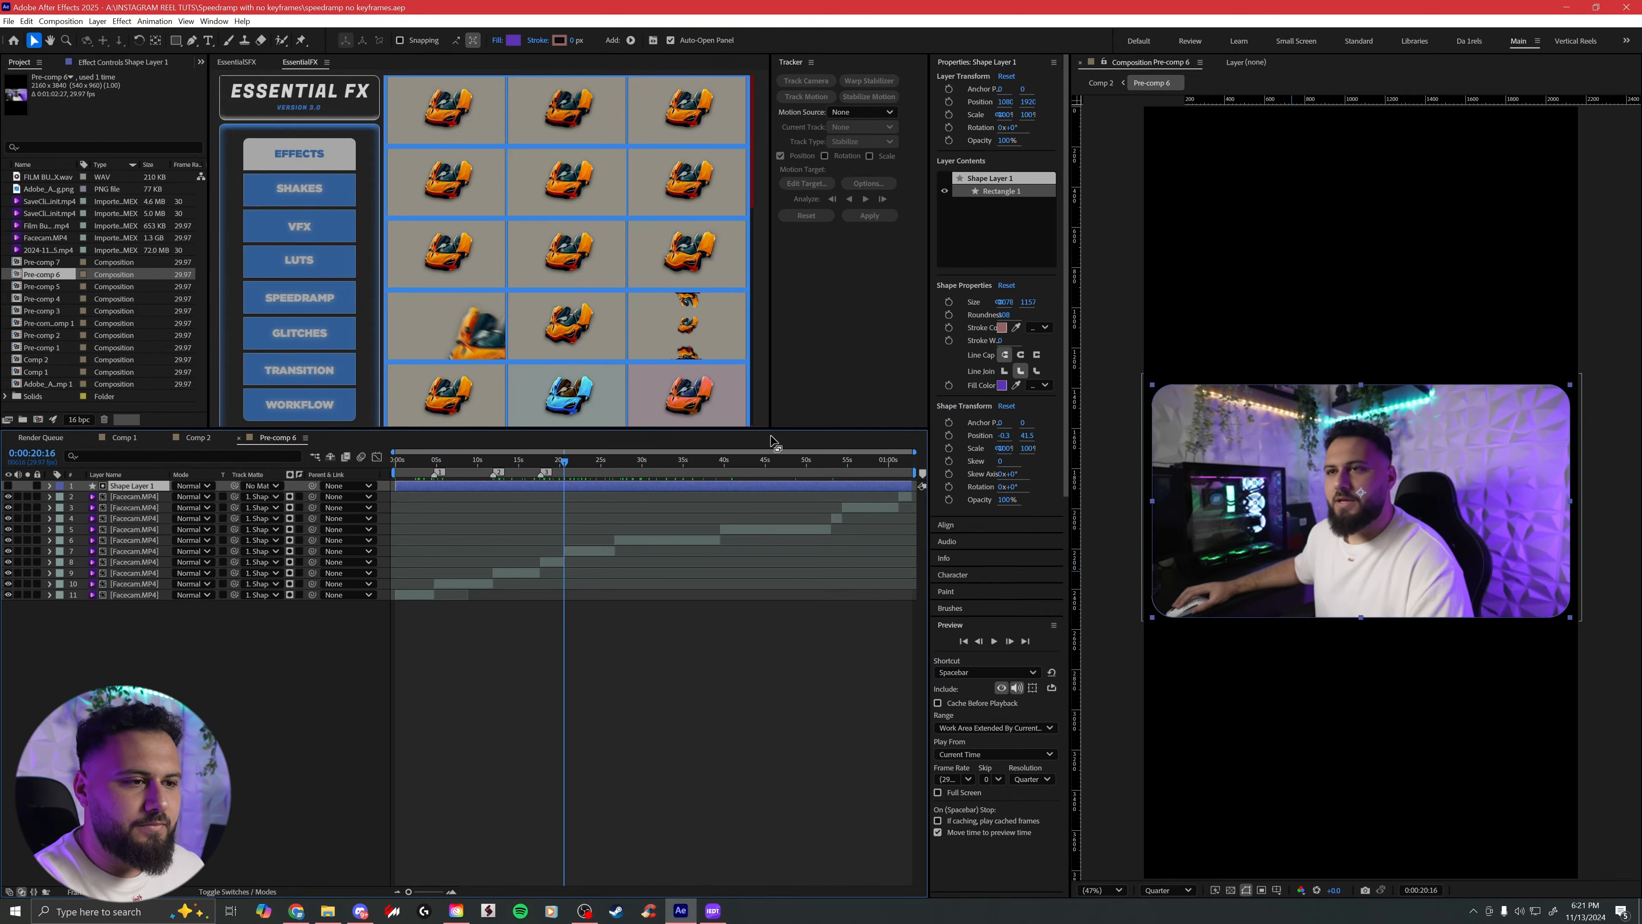
pyautogui.moveTo(922, 474); pyautogui.dragTo(565, 473)
pyautogui.moveTo(564, 462); pyautogui.dragTo(616, 468)
pyautogui.moveTo(922, 474); pyautogui.dragTo(616, 473)
pyautogui.moveTo(615, 462); pyautogui.dragTo(721, 467)
pyautogui.click(833, 466)
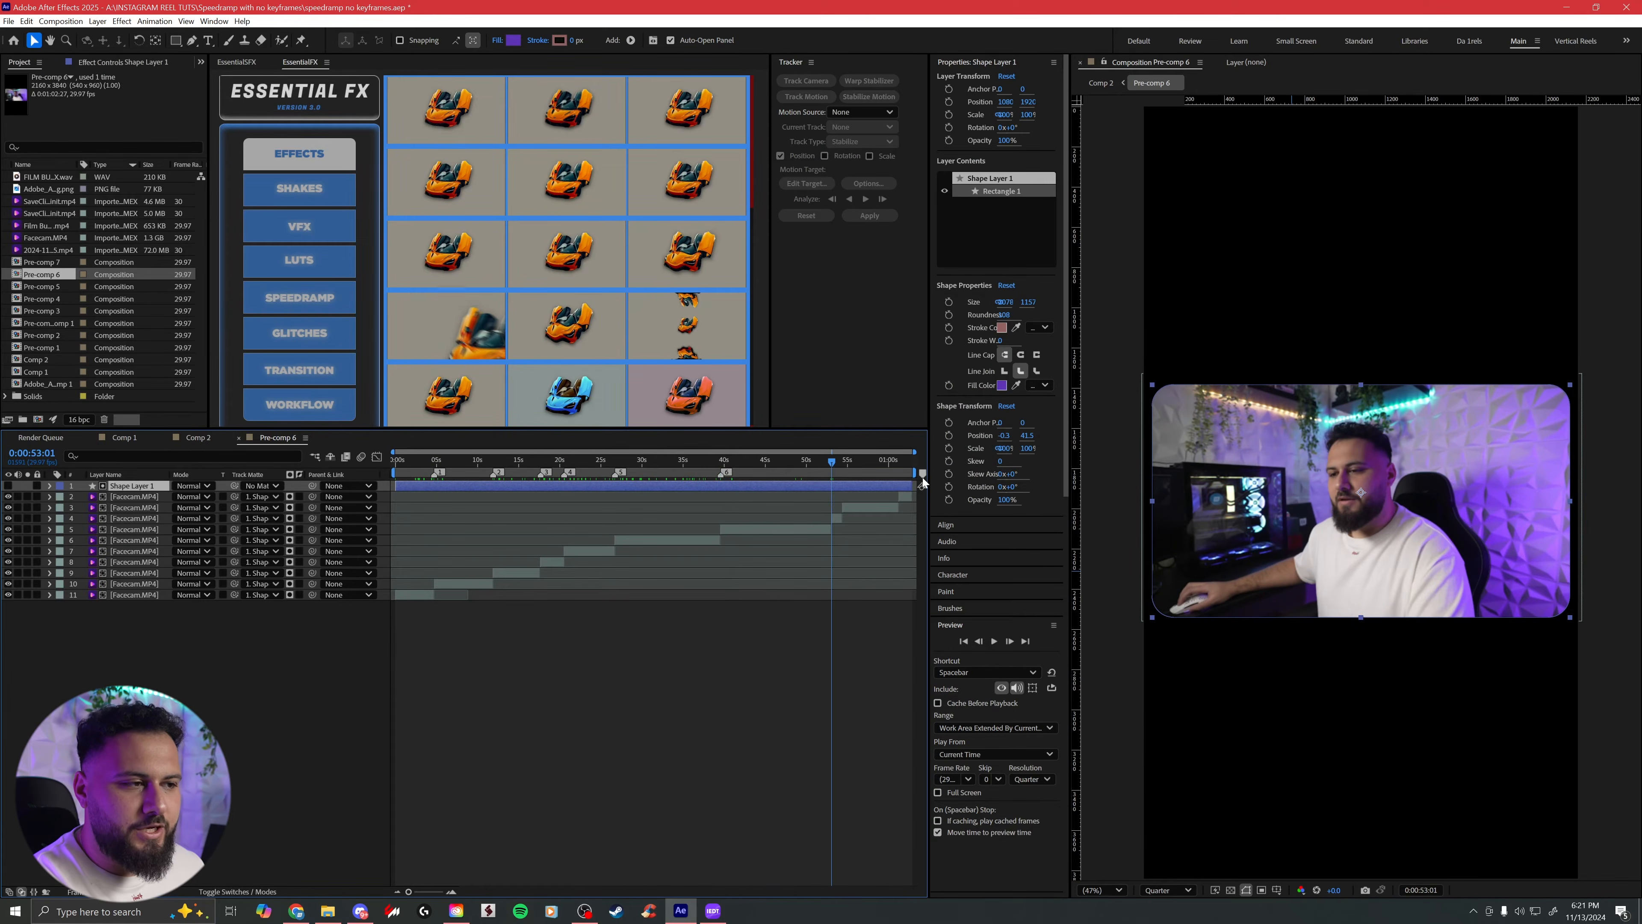
pyautogui.moveTo(837, 469); pyautogui.dragTo(843, 466)
pyautogui.moveTo(843, 461); pyautogui.dragTo(897, 470)
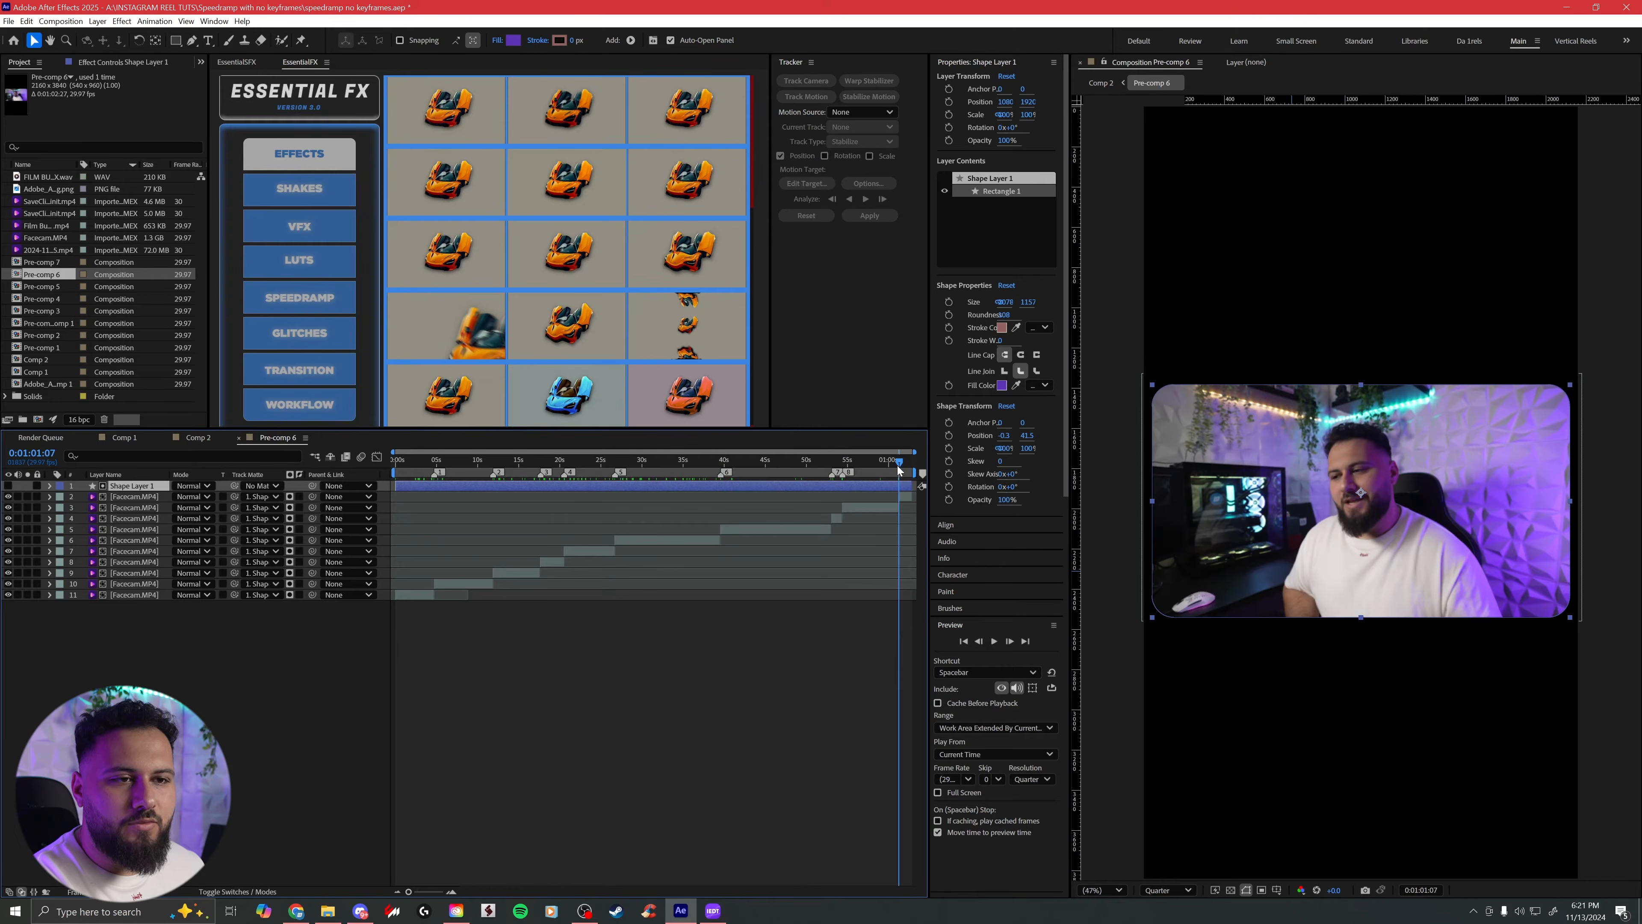
# Step: Open the screen recording pre-comp from Comp 2 and add composition markers at its first four cuts, up to 0:00:20:16
pyautogui.click(196, 438)
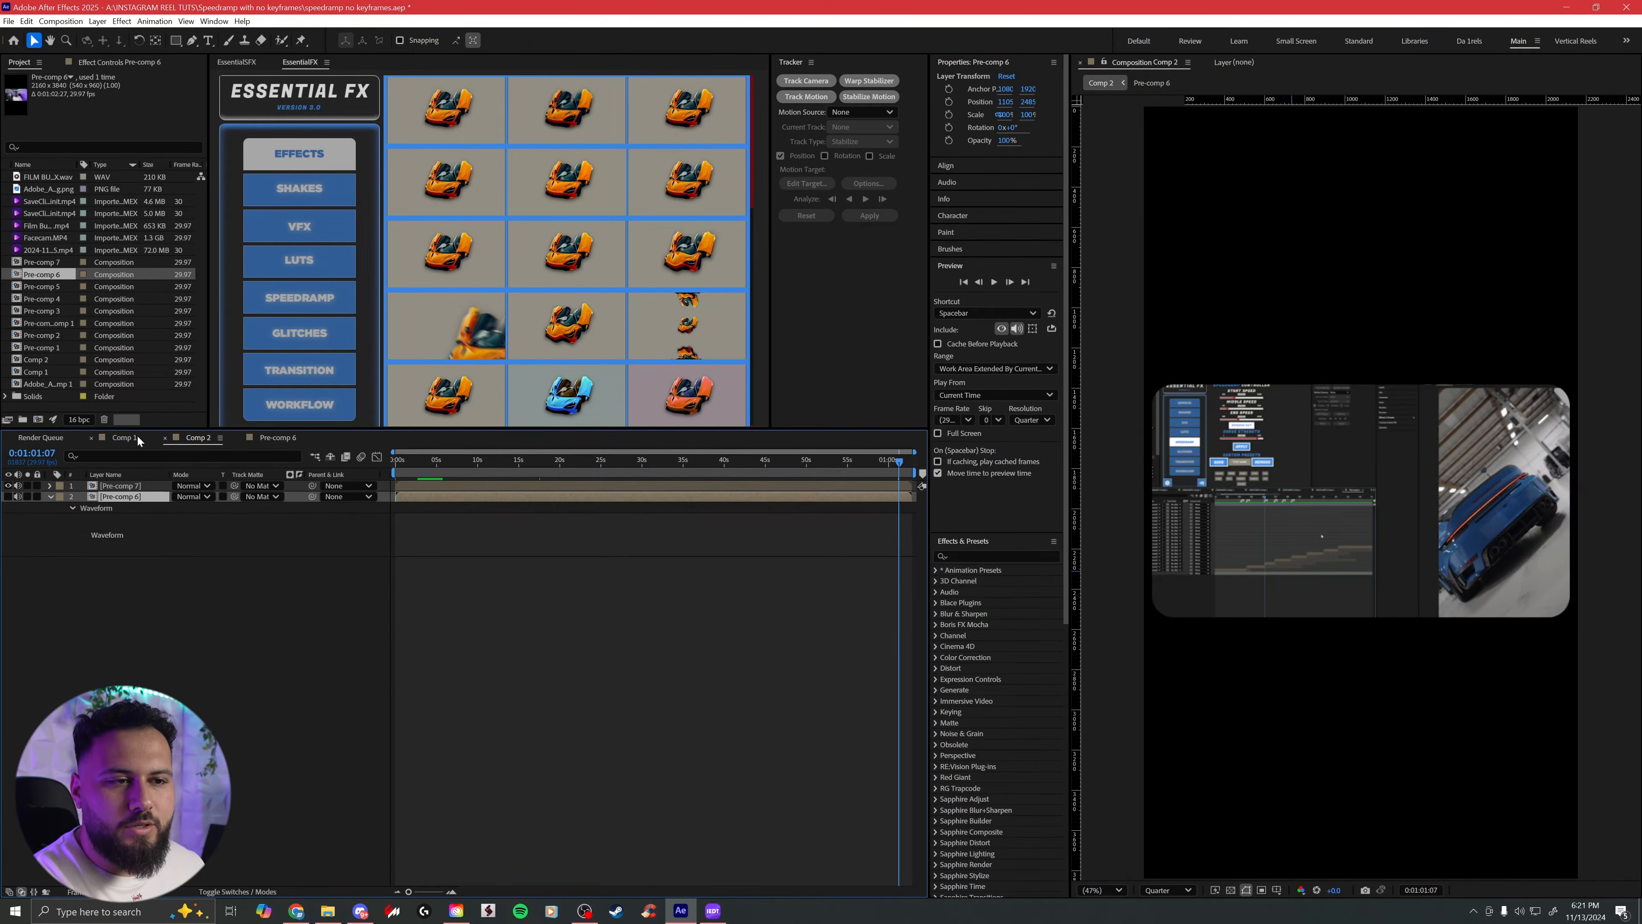
pyautogui.doubleClick(405, 486)
pyautogui.moveTo(431, 468); pyautogui.dragTo(435, 463)
pyautogui.click(493, 463)
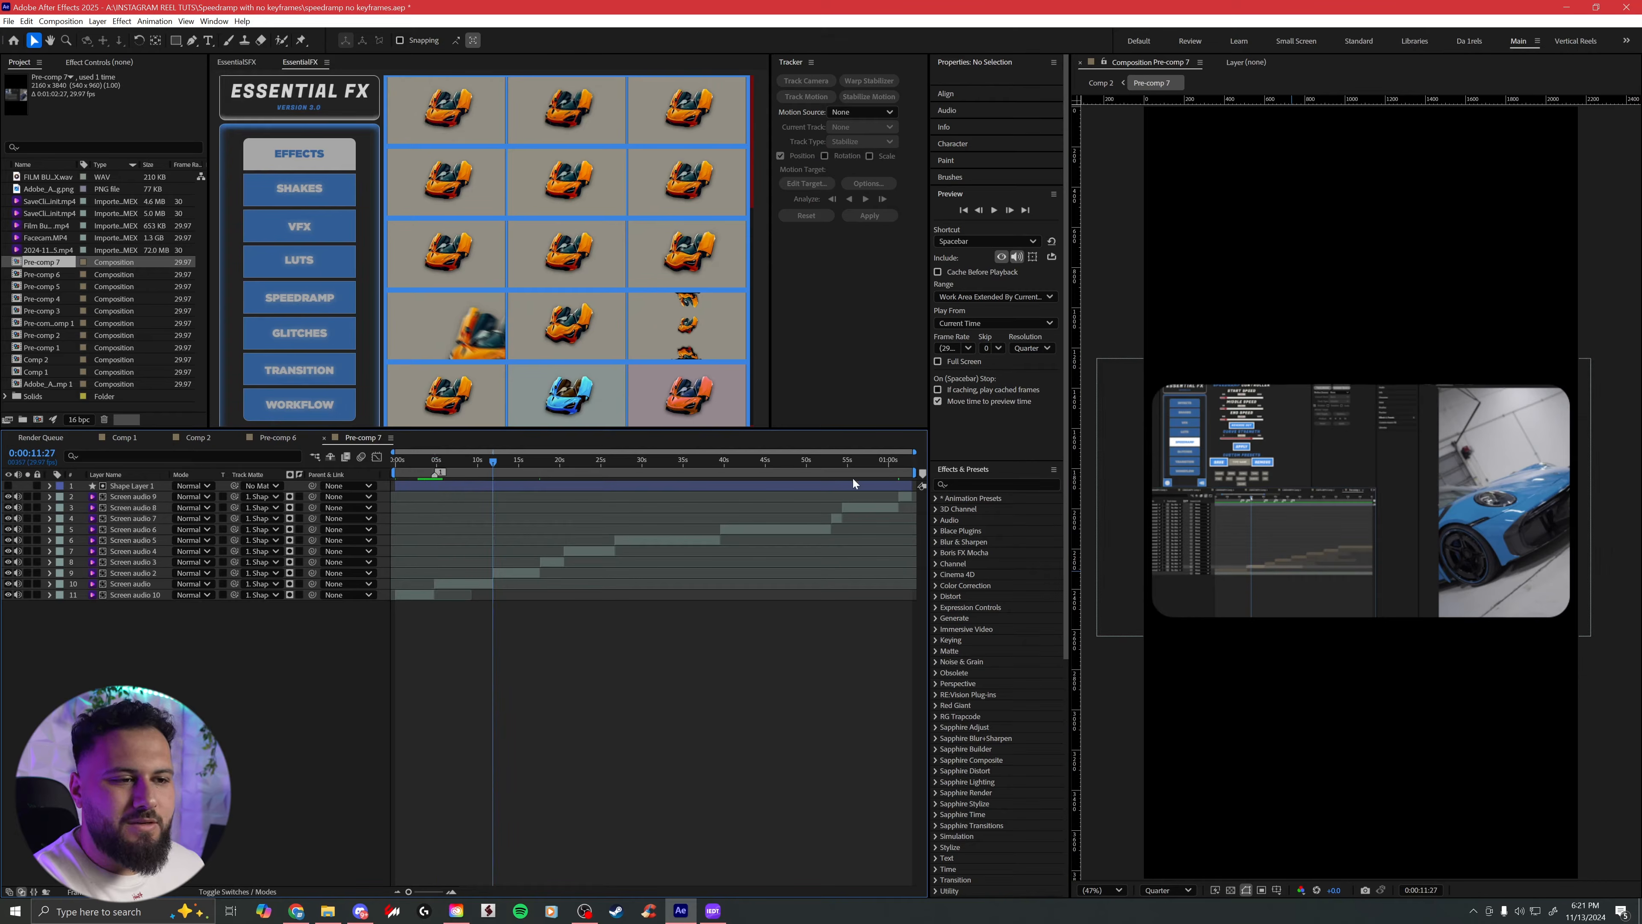
pyautogui.click(541, 461)
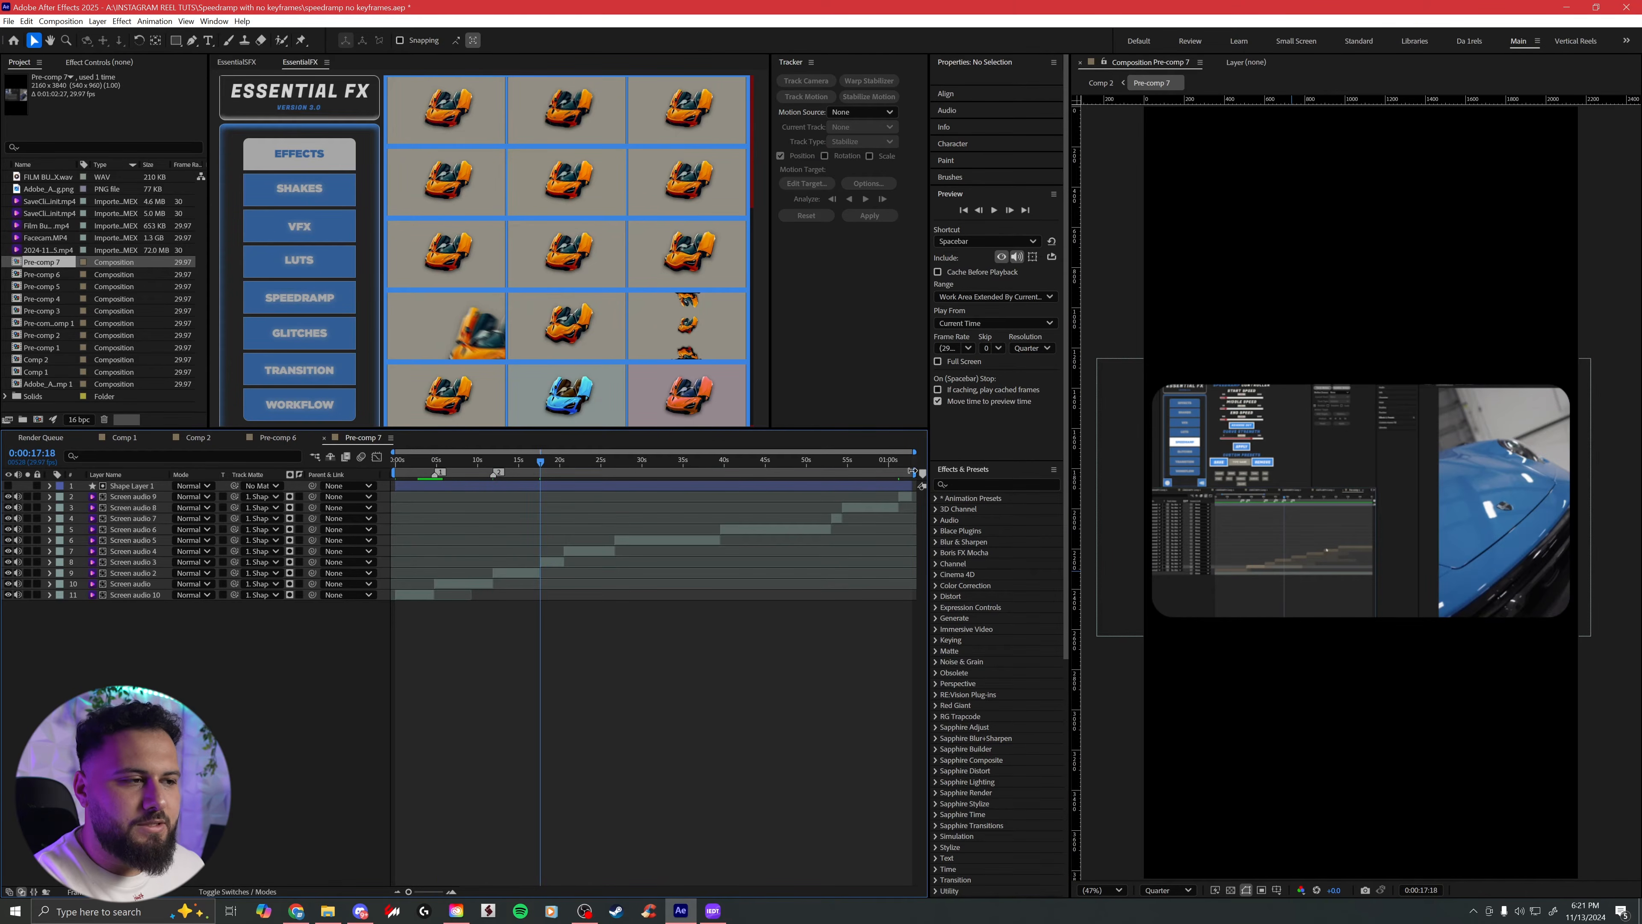
pyautogui.click(565, 471)
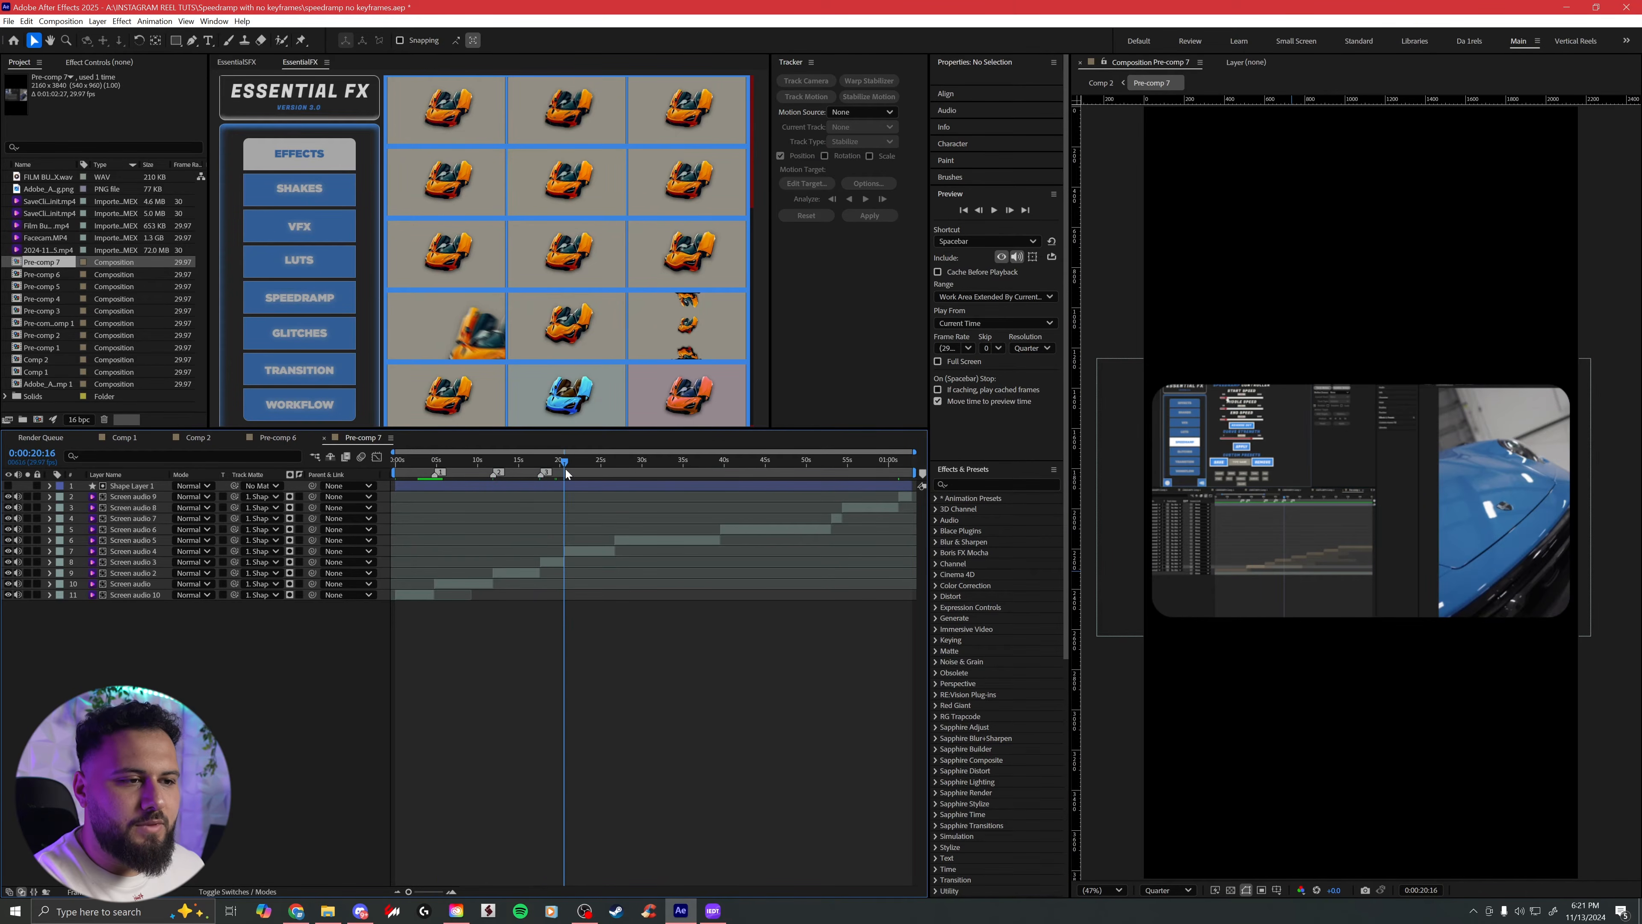
# Step: Add composition markers at the screen recording pre-comp's remaining cuts, through 0:01:01:07, and save the project
pyautogui.click(614, 463)
pyautogui.hotkey('shift', '5')
pyautogui.click(720, 463)
pyautogui.hotkey('shift', '6')
pyautogui.click(833, 463)
pyautogui.hotkey('shift', '7')
pyautogui.click(846, 463)
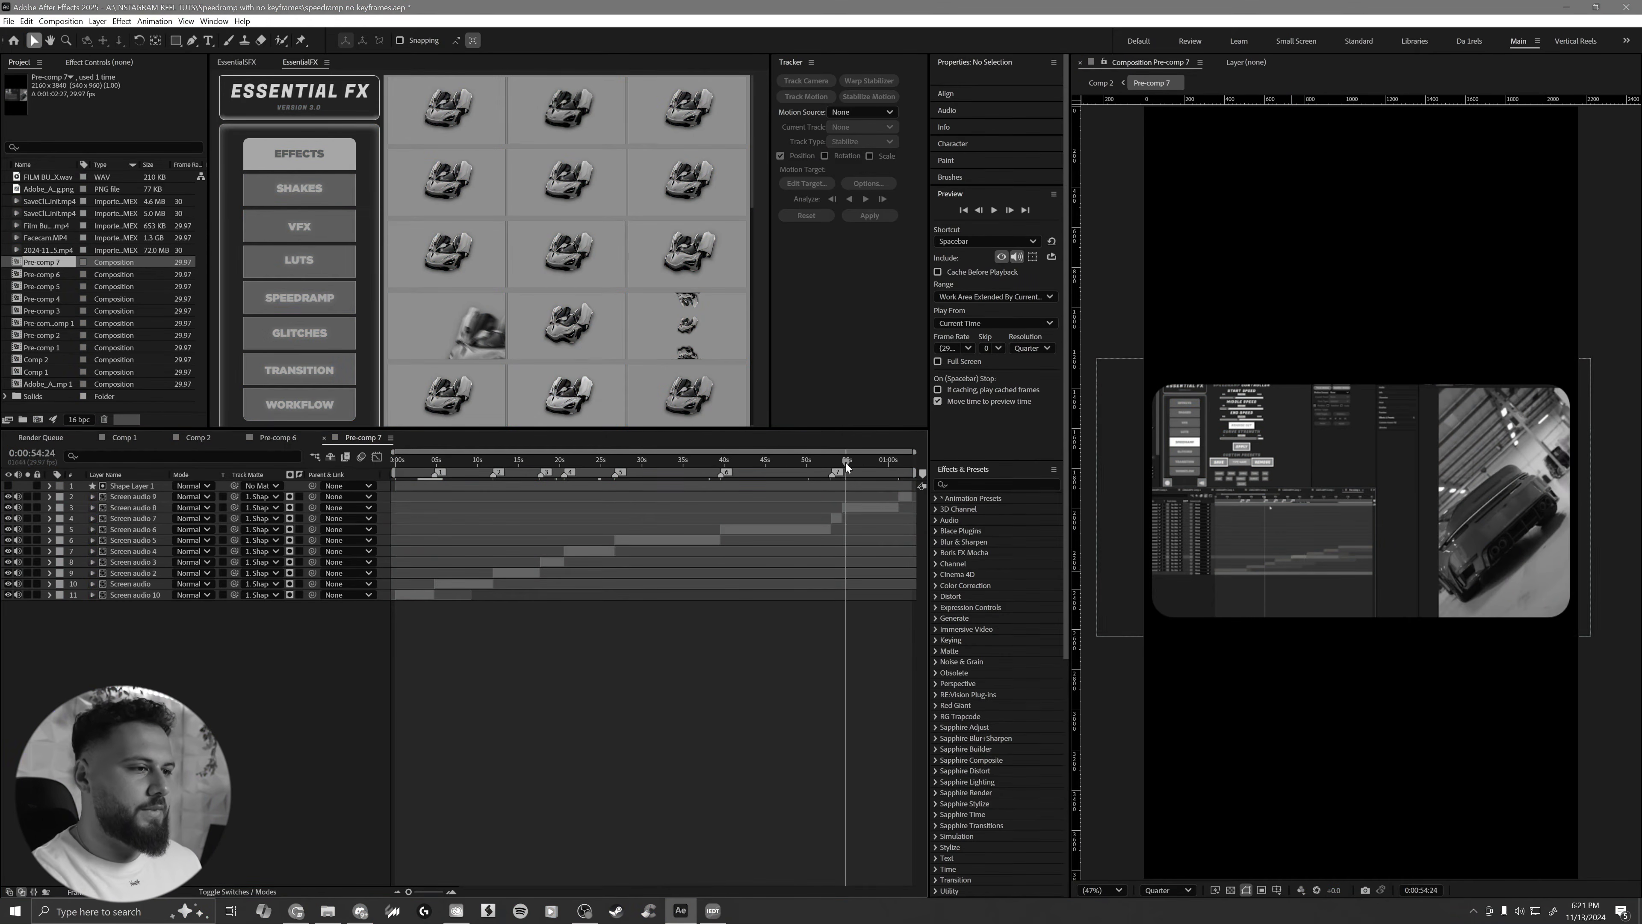
pyautogui.click(899, 463)
pyautogui.hotkey('ctrl', 's')
# Step: Return to Comp 2 at the start of its timeline and turn on the Proportional Grid overlay
pyautogui.click(123, 437)
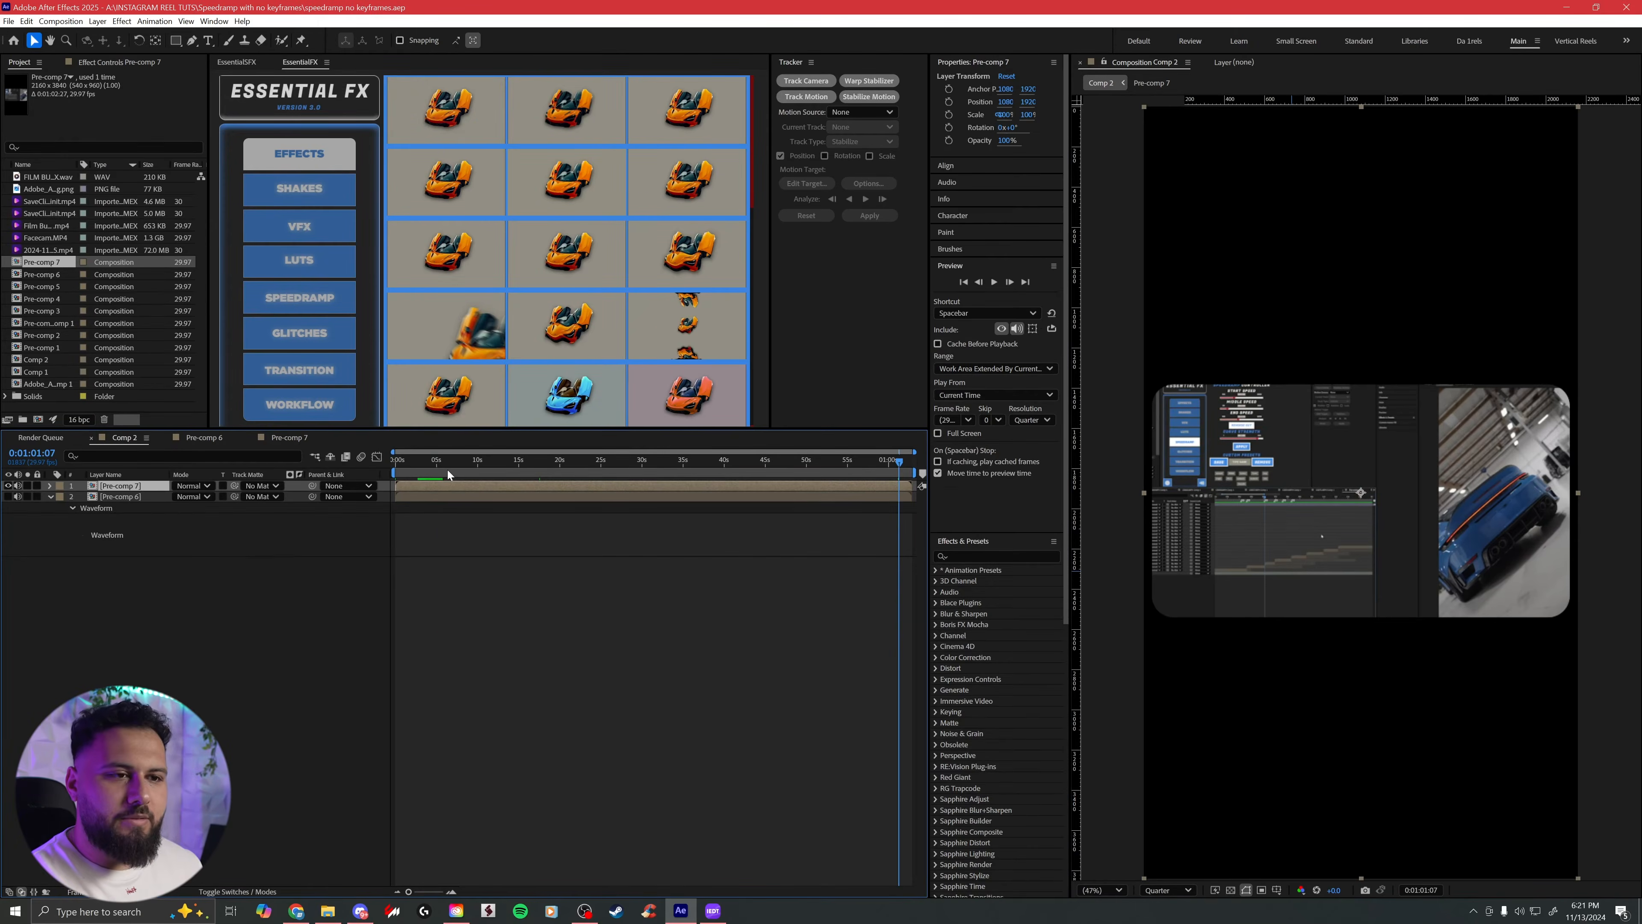
pyautogui.moveTo(448, 469); pyautogui.dragTo(396, 470)
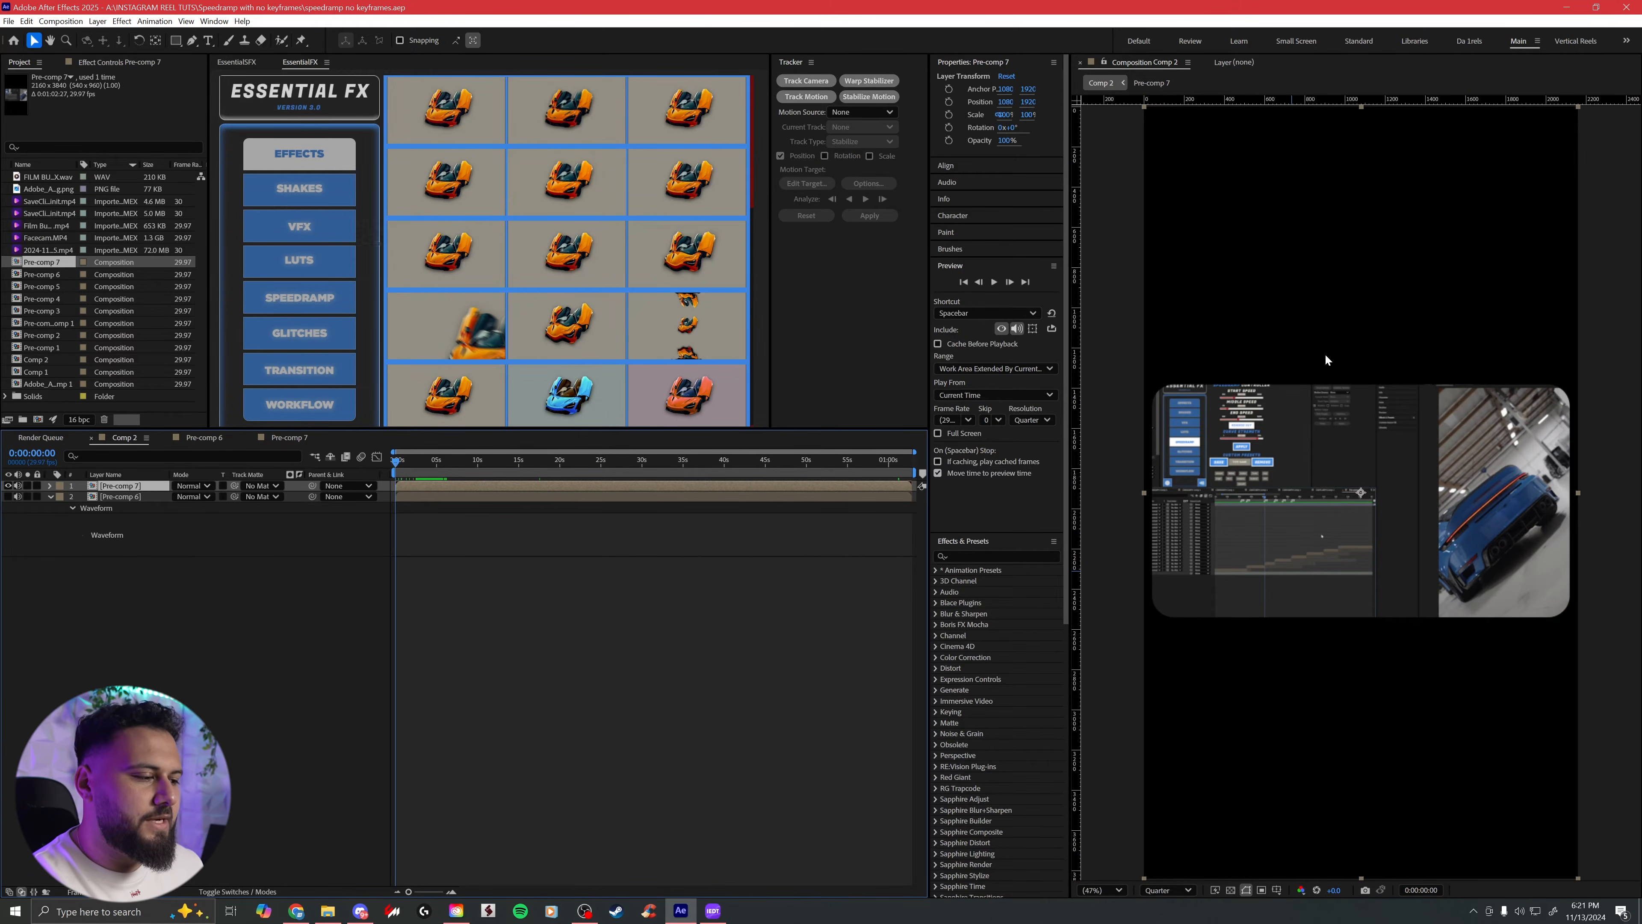
pyautogui.click(1277, 891)
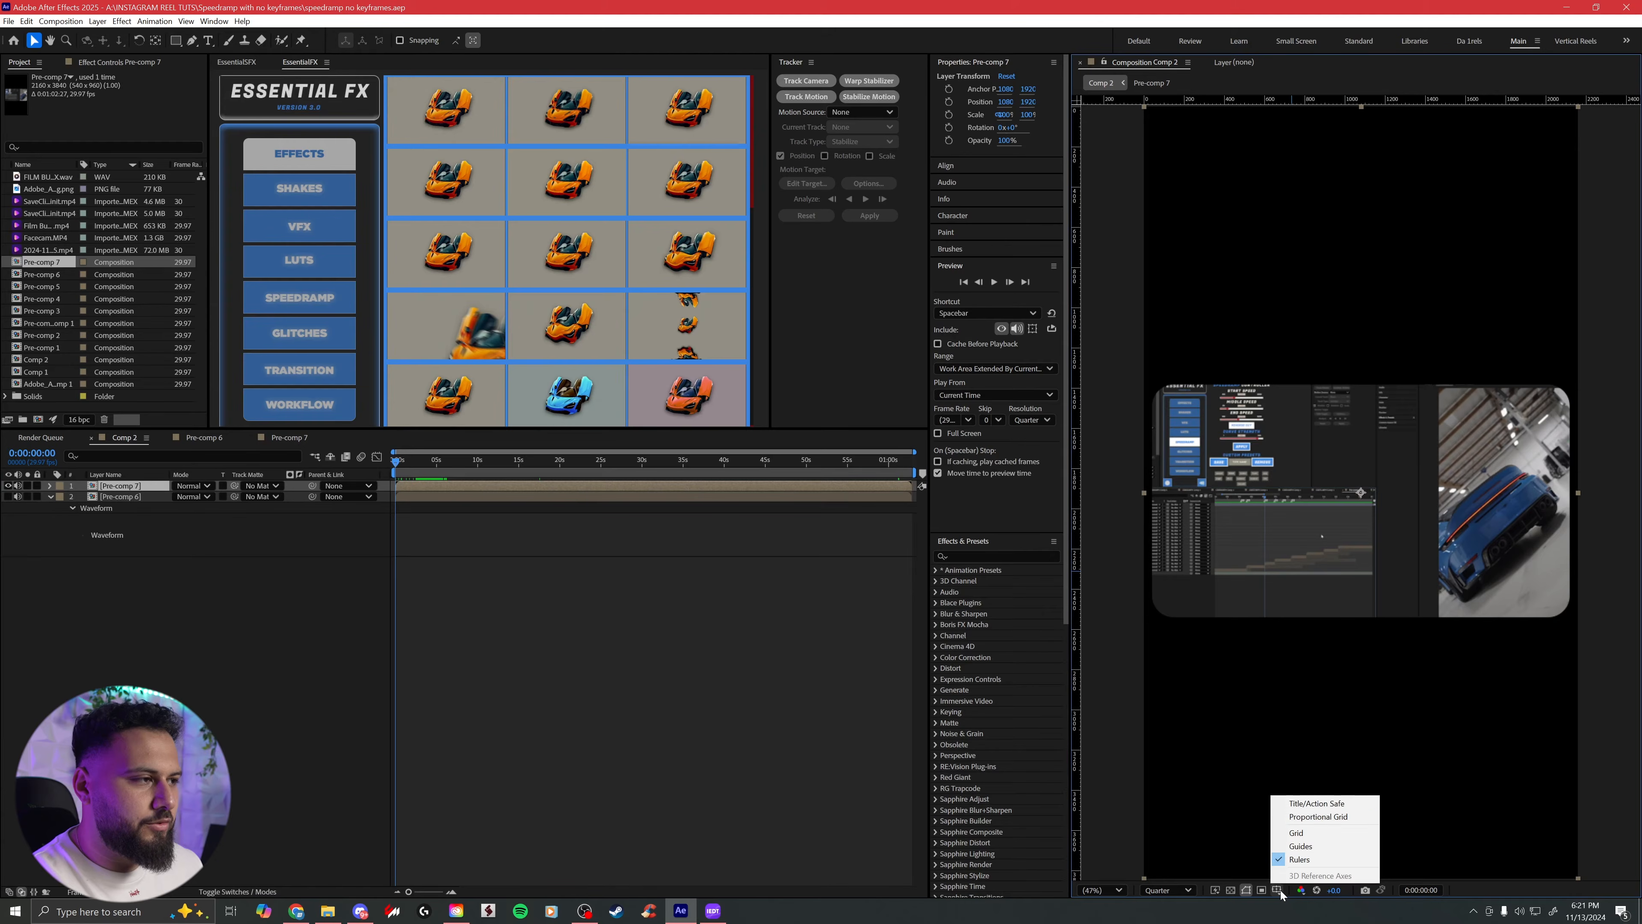
pyautogui.click(1339, 820)
pyautogui.click(213, 22)
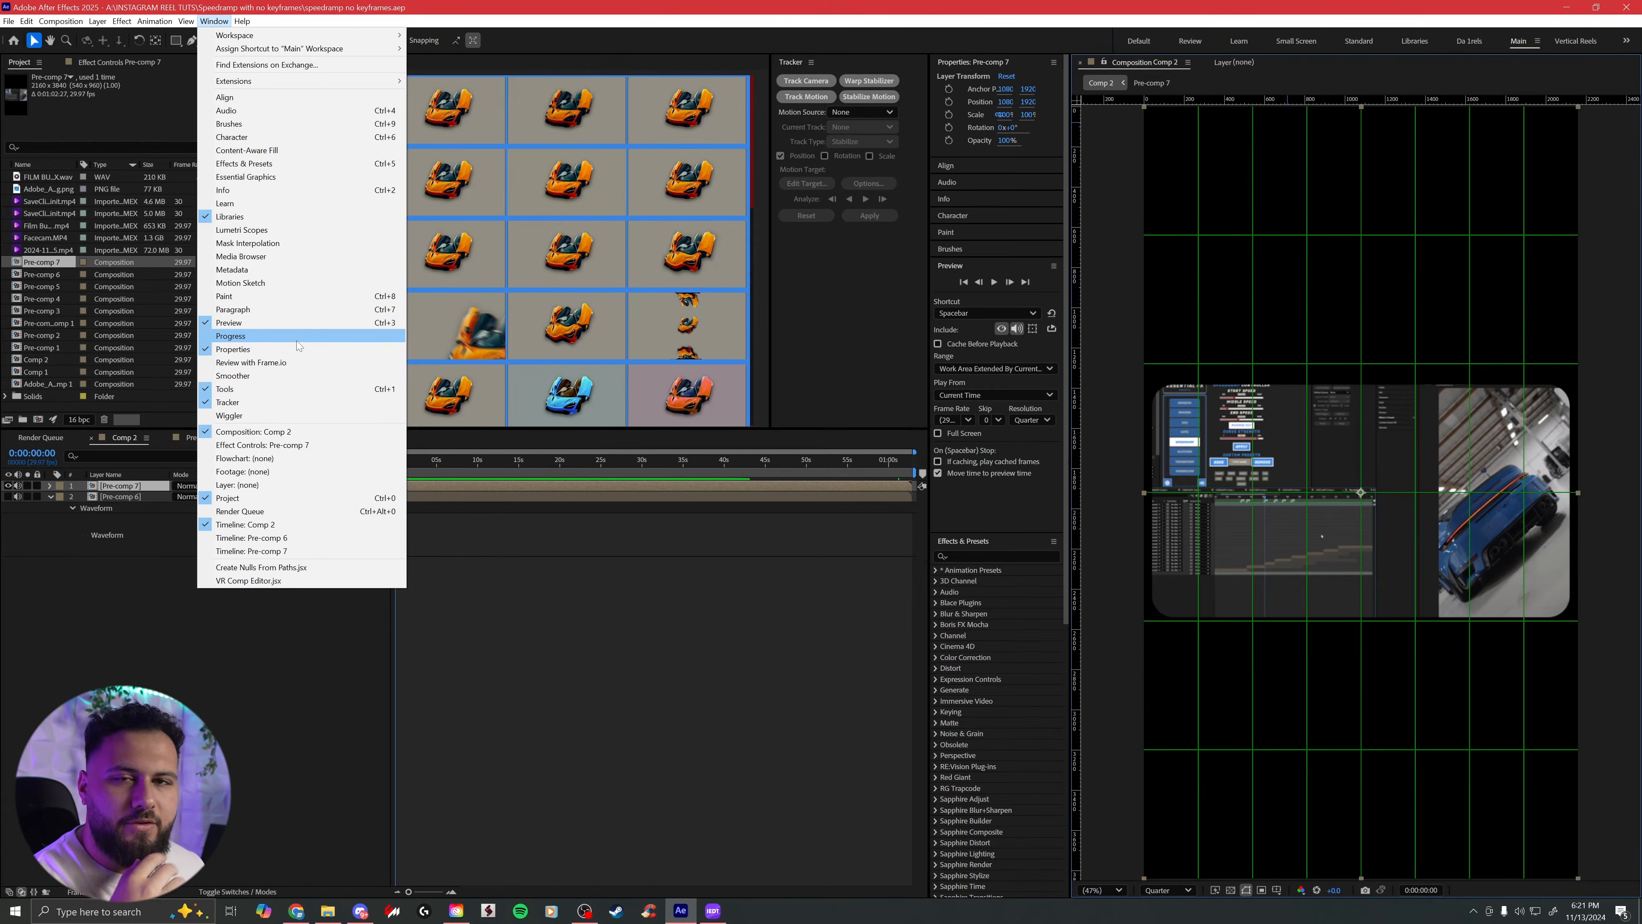
pyautogui.click(420, 5)
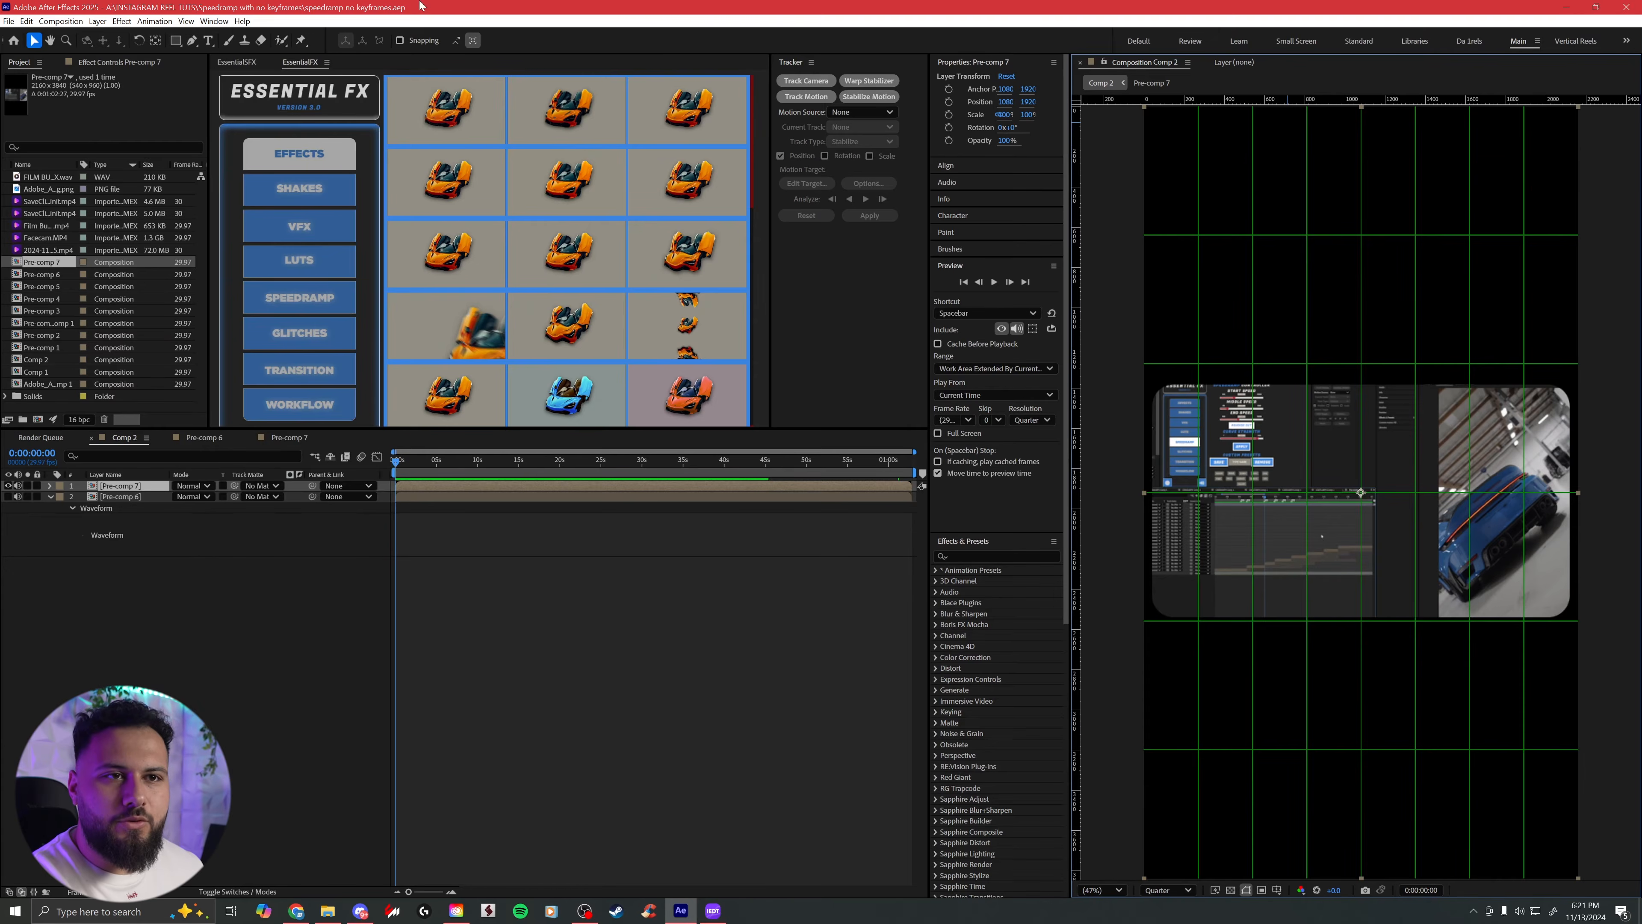
pyautogui.click(186, 21)
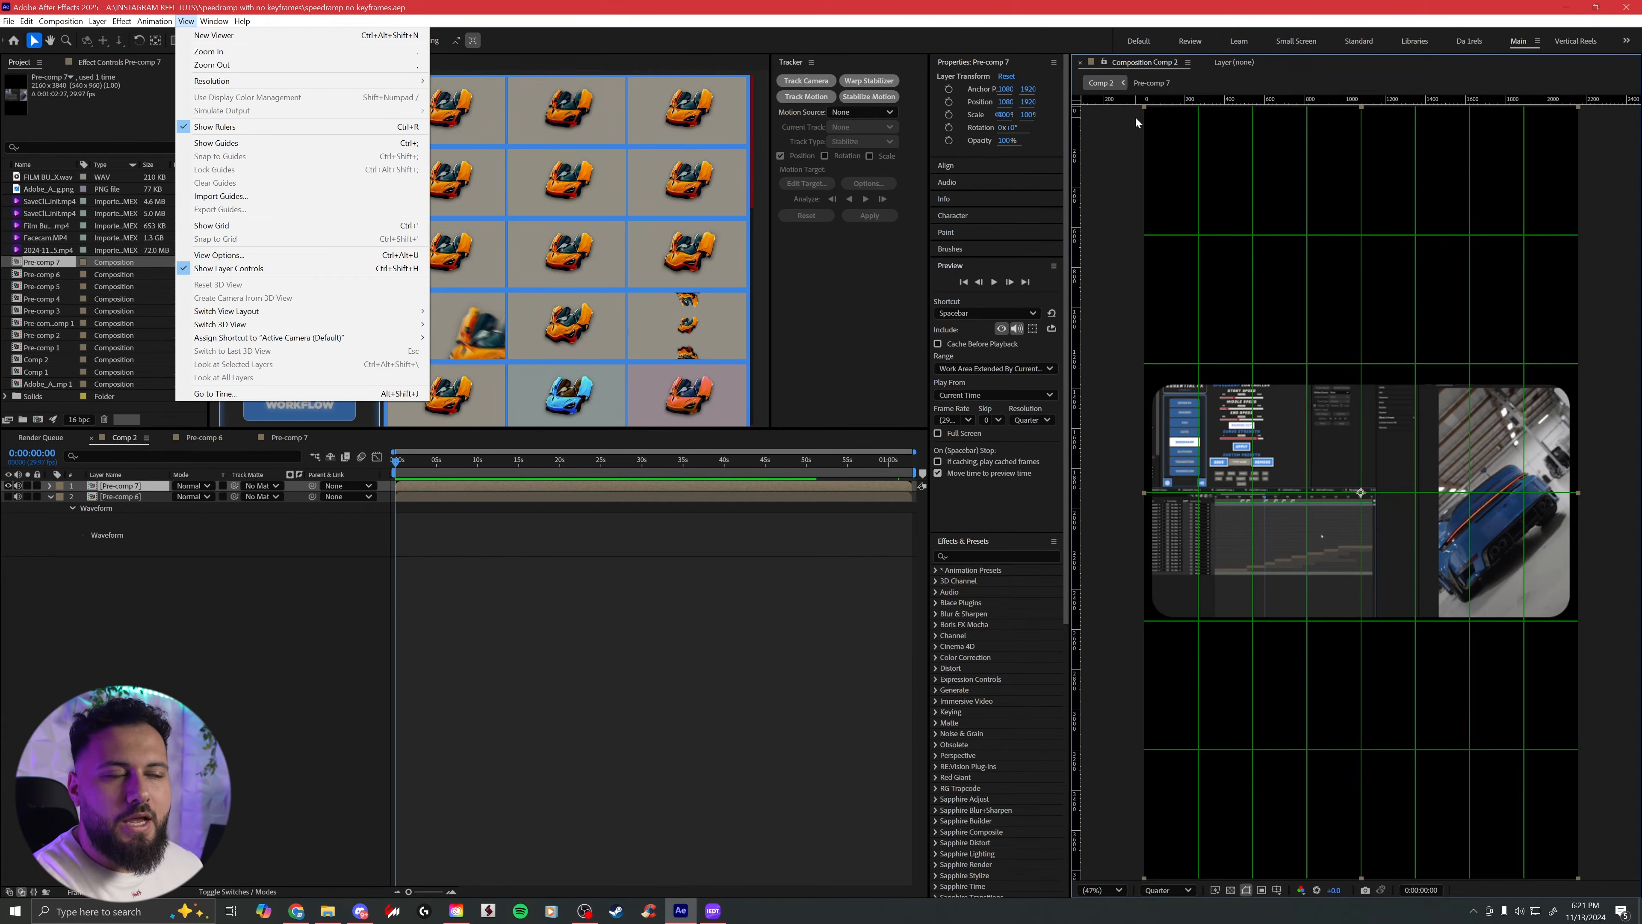
pyautogui.click(1143, 104)
# Step: Place two horizontal guides on the outermost inner rows of the proportional grid and two vertical guides just inside the side edges
pyautogui.moveTo(1167, 101); pyautogui.dragTo(1157, 235)
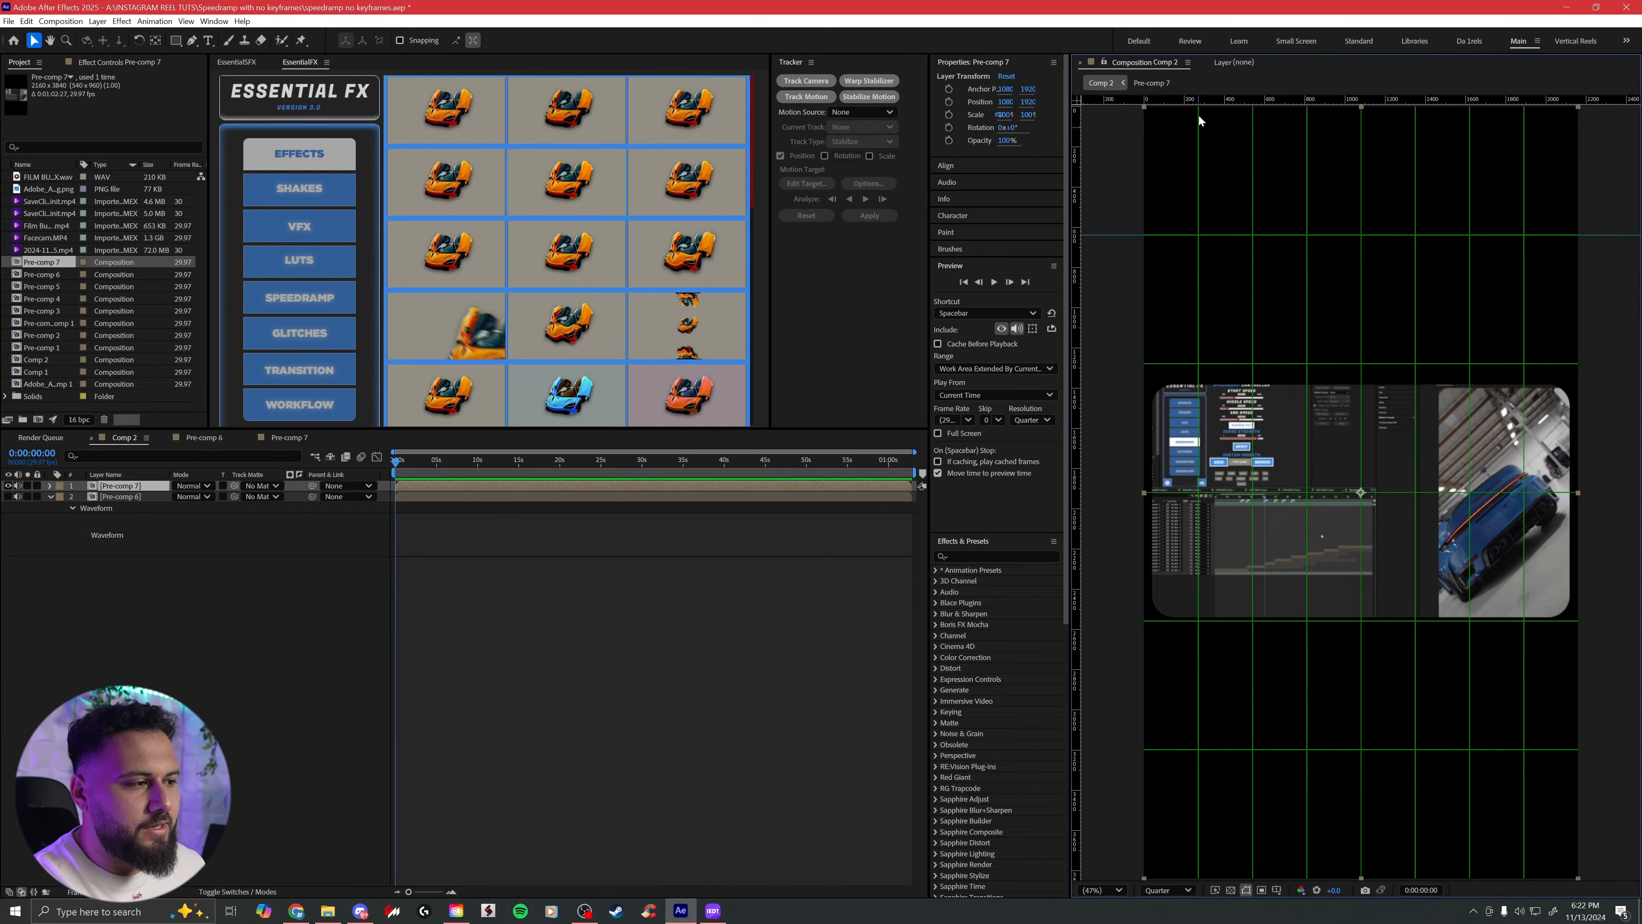
pyautogui.moveTo(1186, 96); pyautogui.dragTo(1238, 749)
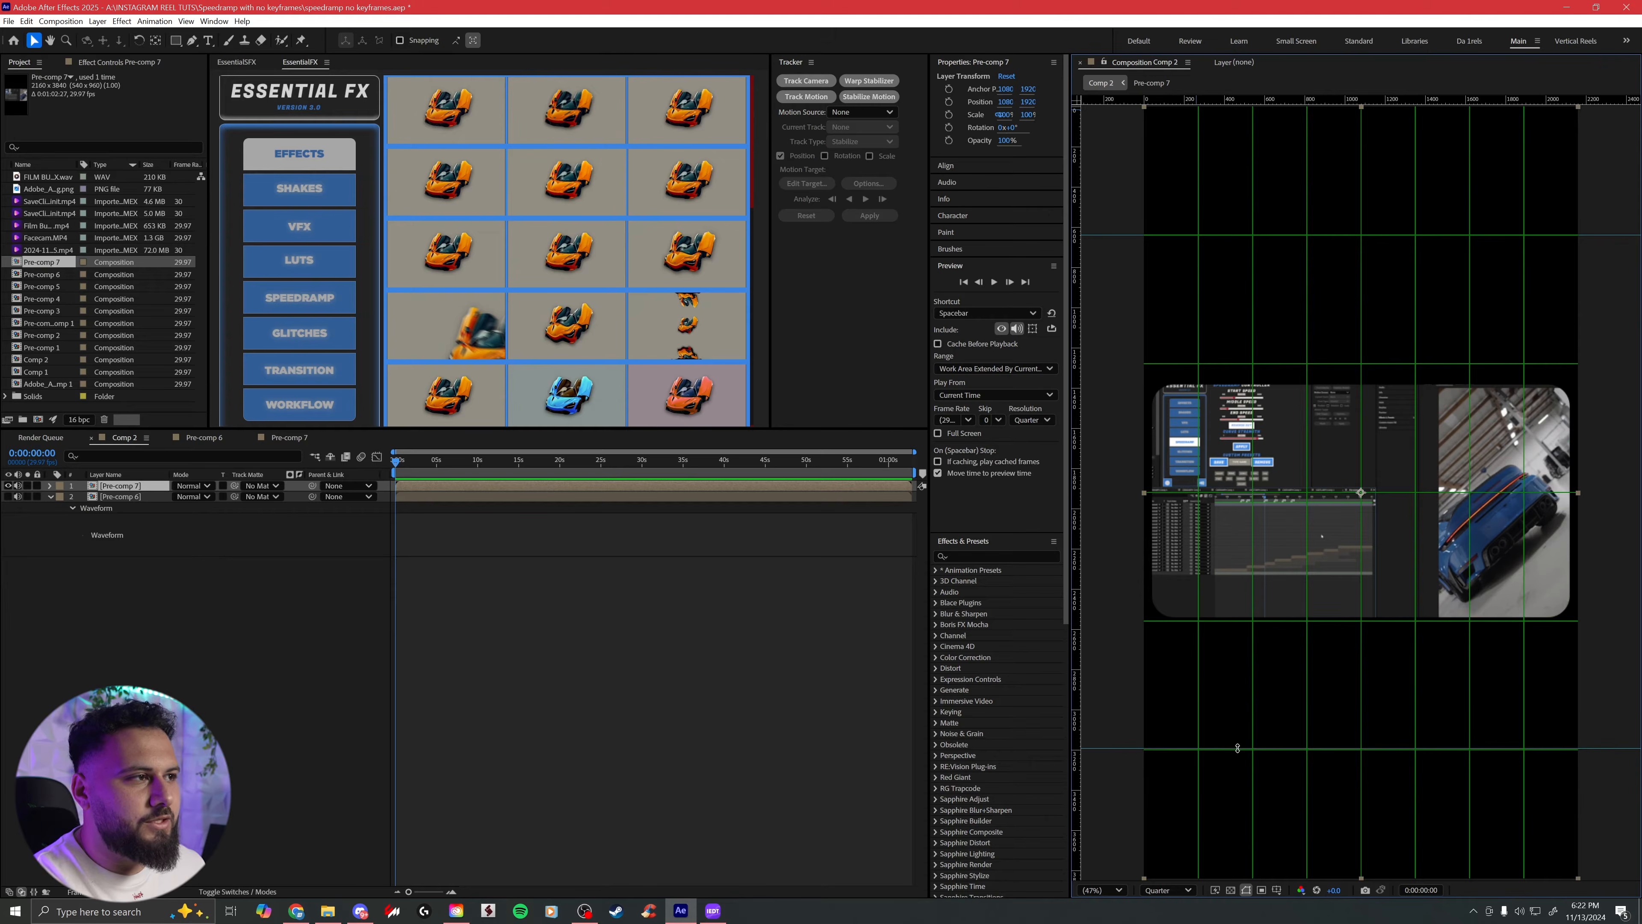
pyautogui.moveTo(1077, 149); pyautogui.dragTo(1172, 155)
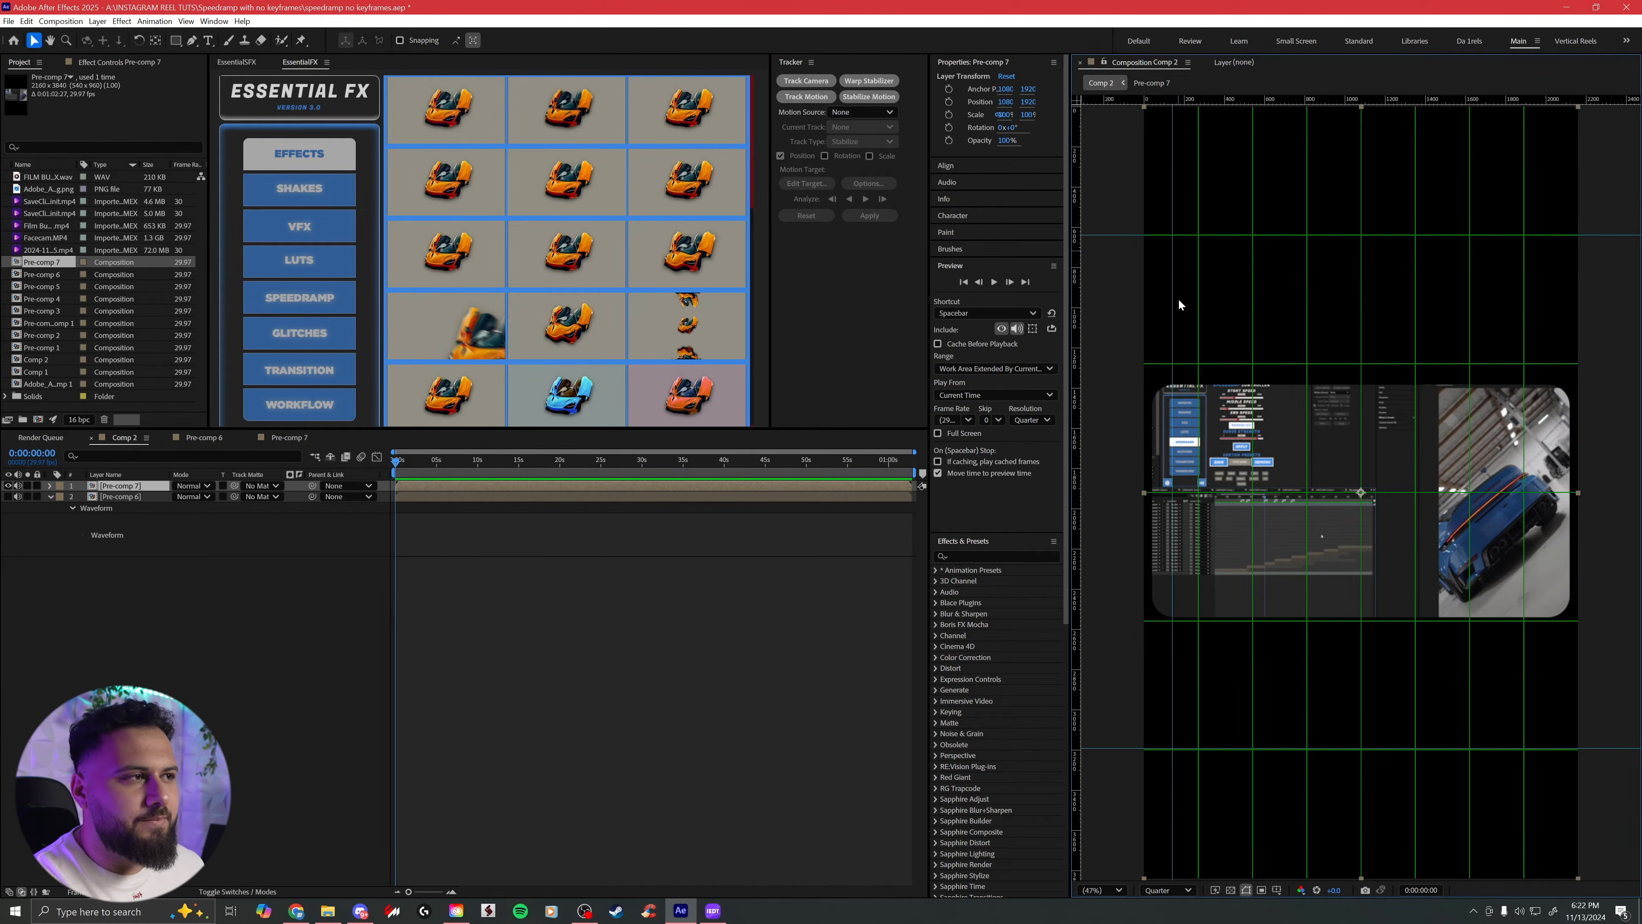
pyautogui.moveTo(1074, 211); pyautogui.dragTo(1552, 241)
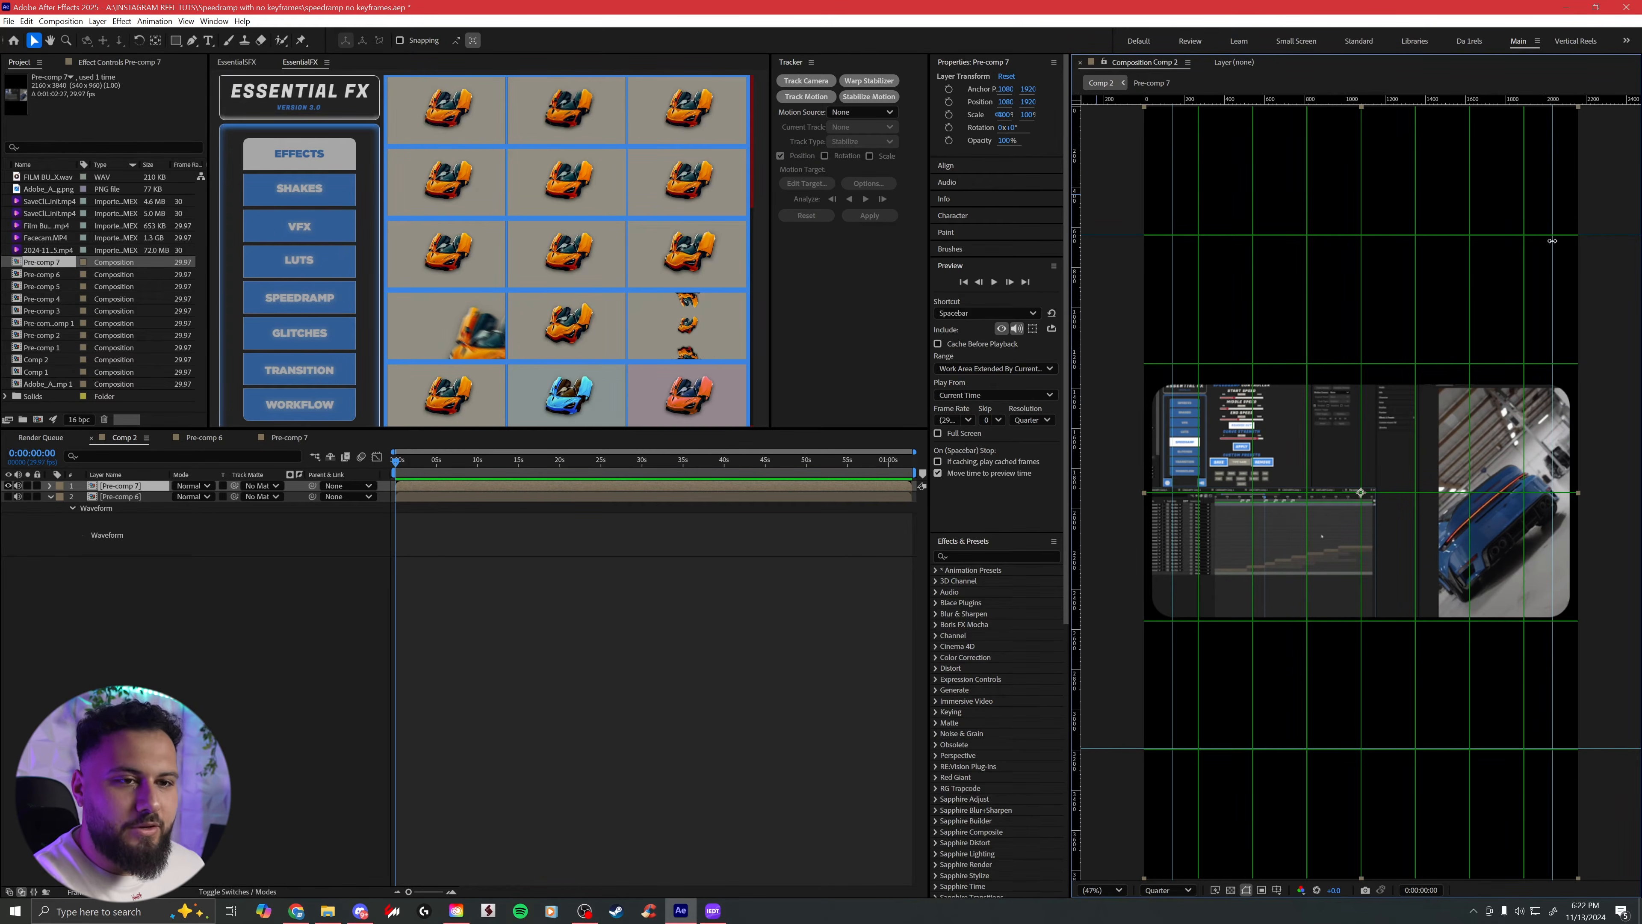
# Step: Scale the screen recording pre-comp to 90% and the facecam pre-comp to 92% in Comp 2
pyautogui.press('s')
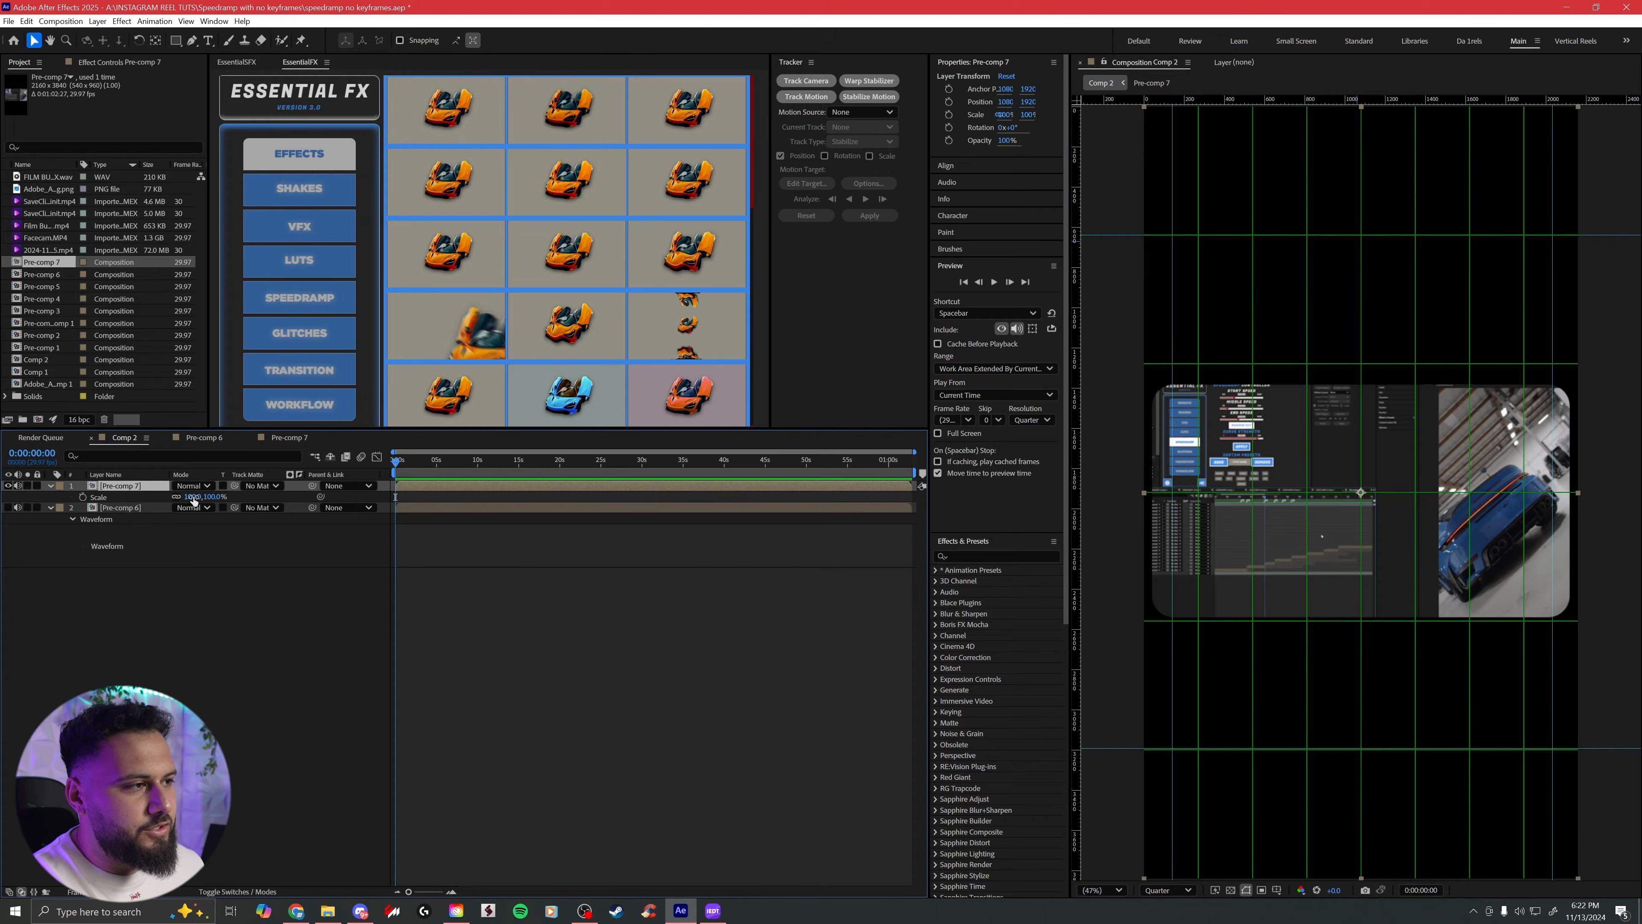
pyautogui.moveTo(190, 496); pyautogui.dragTo(187, 496)
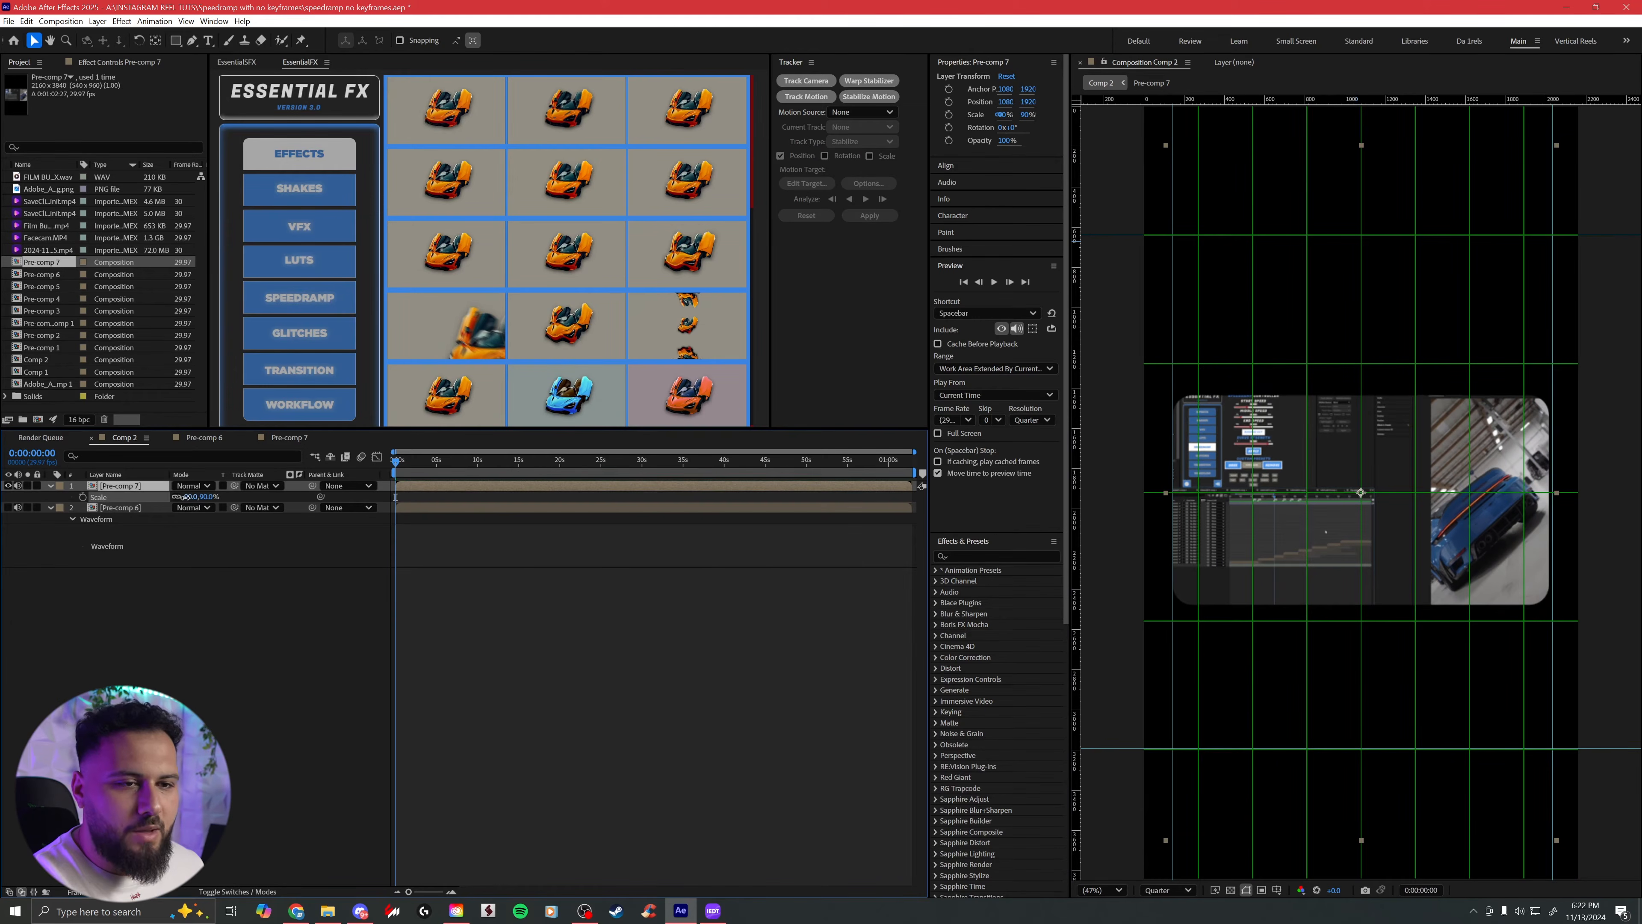
pyautogui.click(175, 509)
pyautogui.press('s')
pyautogui.moveTo(194, 519); pyautogui.dragTo(129, 511)
# Step: Check the contents of Pre-comp 7, and rename the Pre-comp 7 layer Screen and the Pre-comp 6 layer Face in Comp 2
pyautogui.click(9, 486)
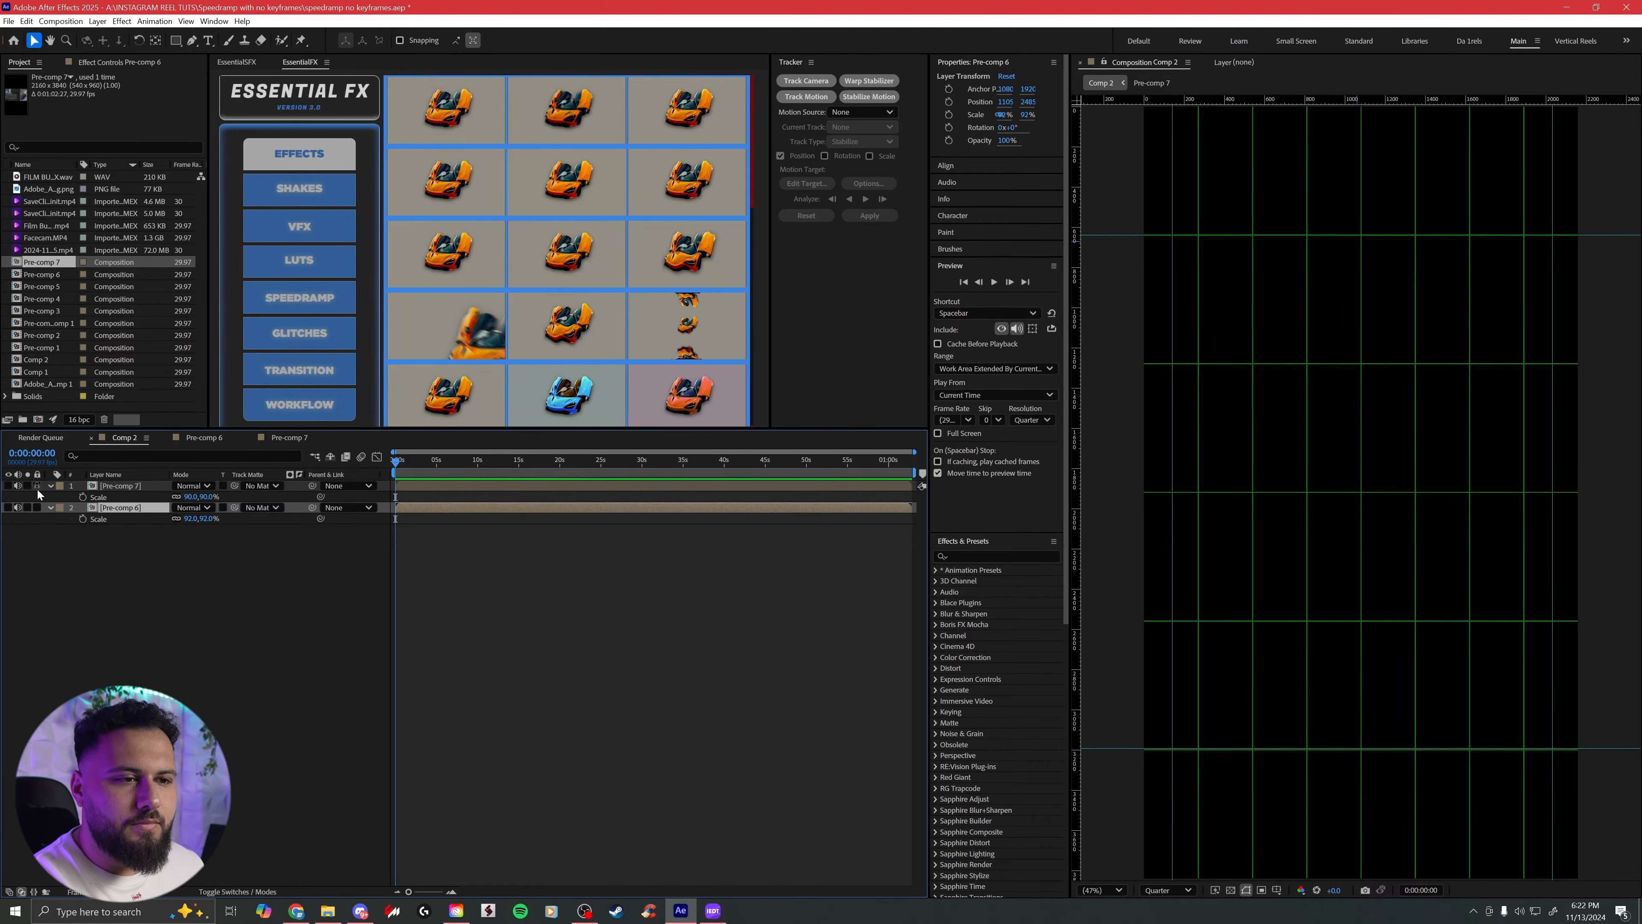
pyautogui.doubleClick(117, 485)
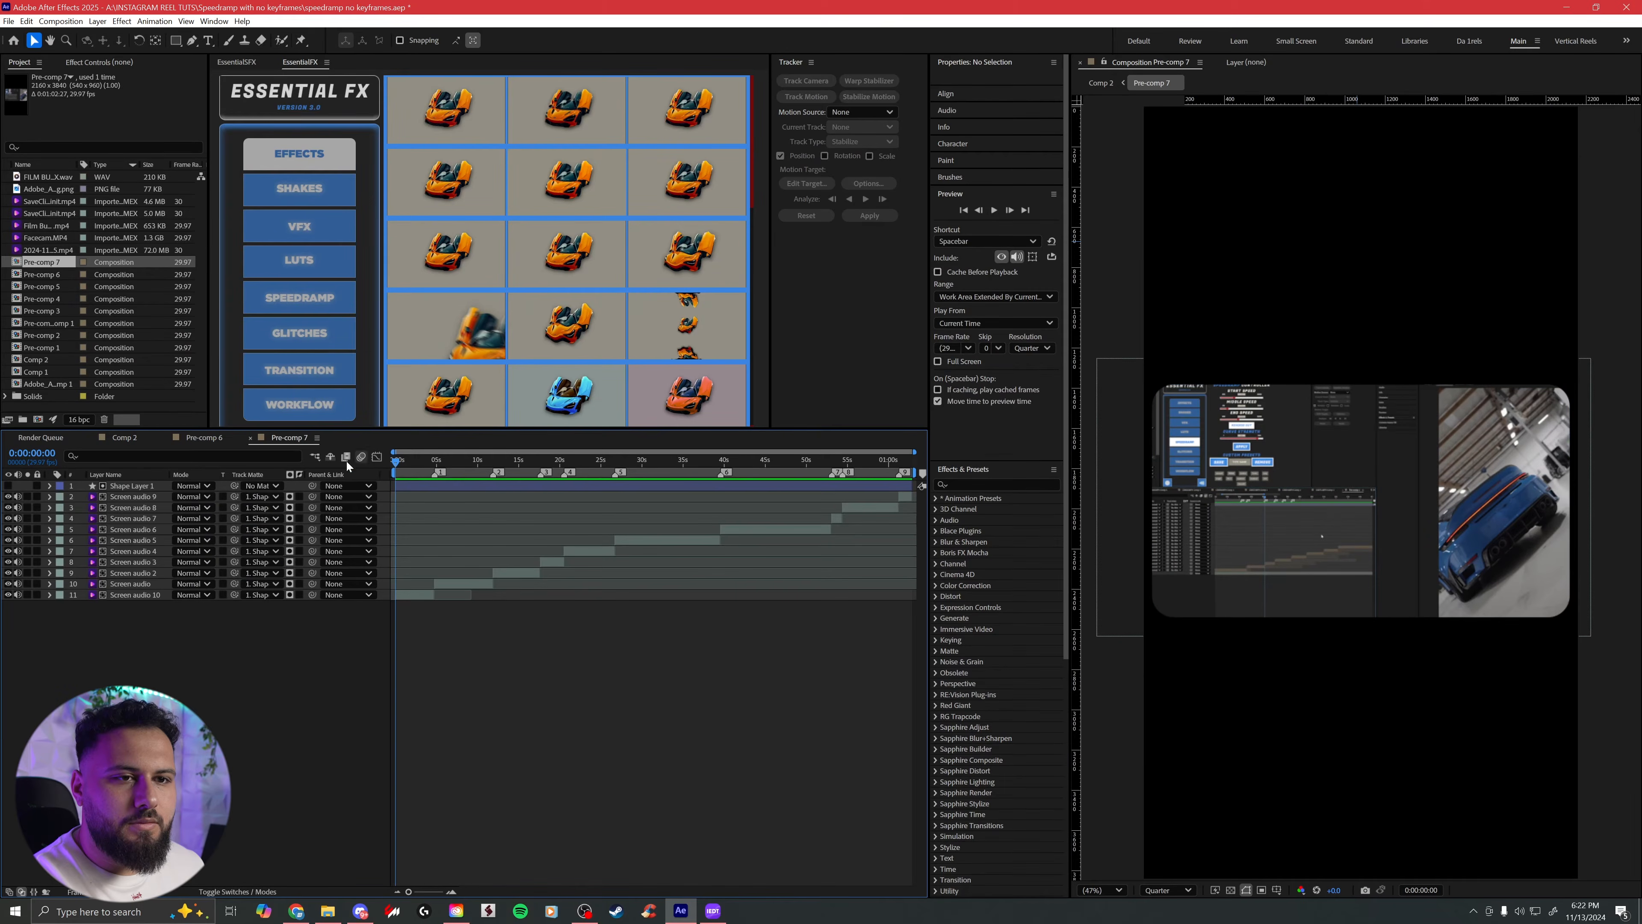
pyautogui.click(125, 437)
pyautogui.rightClick(122, 486)
pyautogui.click(155, 834)
pyautogui.write('Sc')
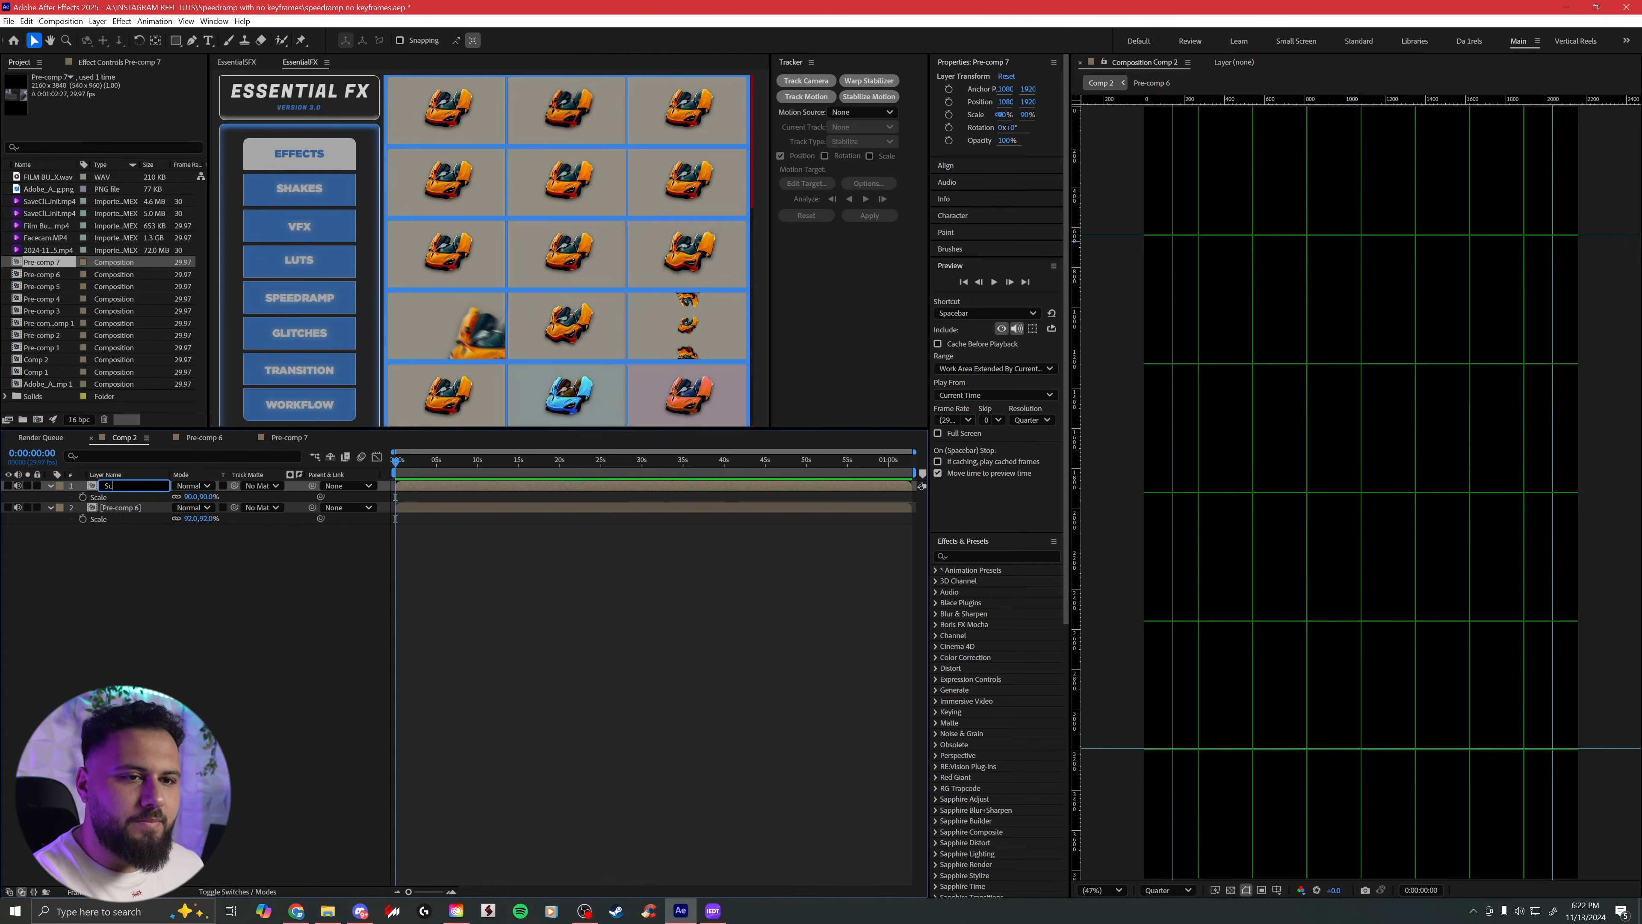
pyautogui.write('reen')
pyautogui.rightClick(123, 510)
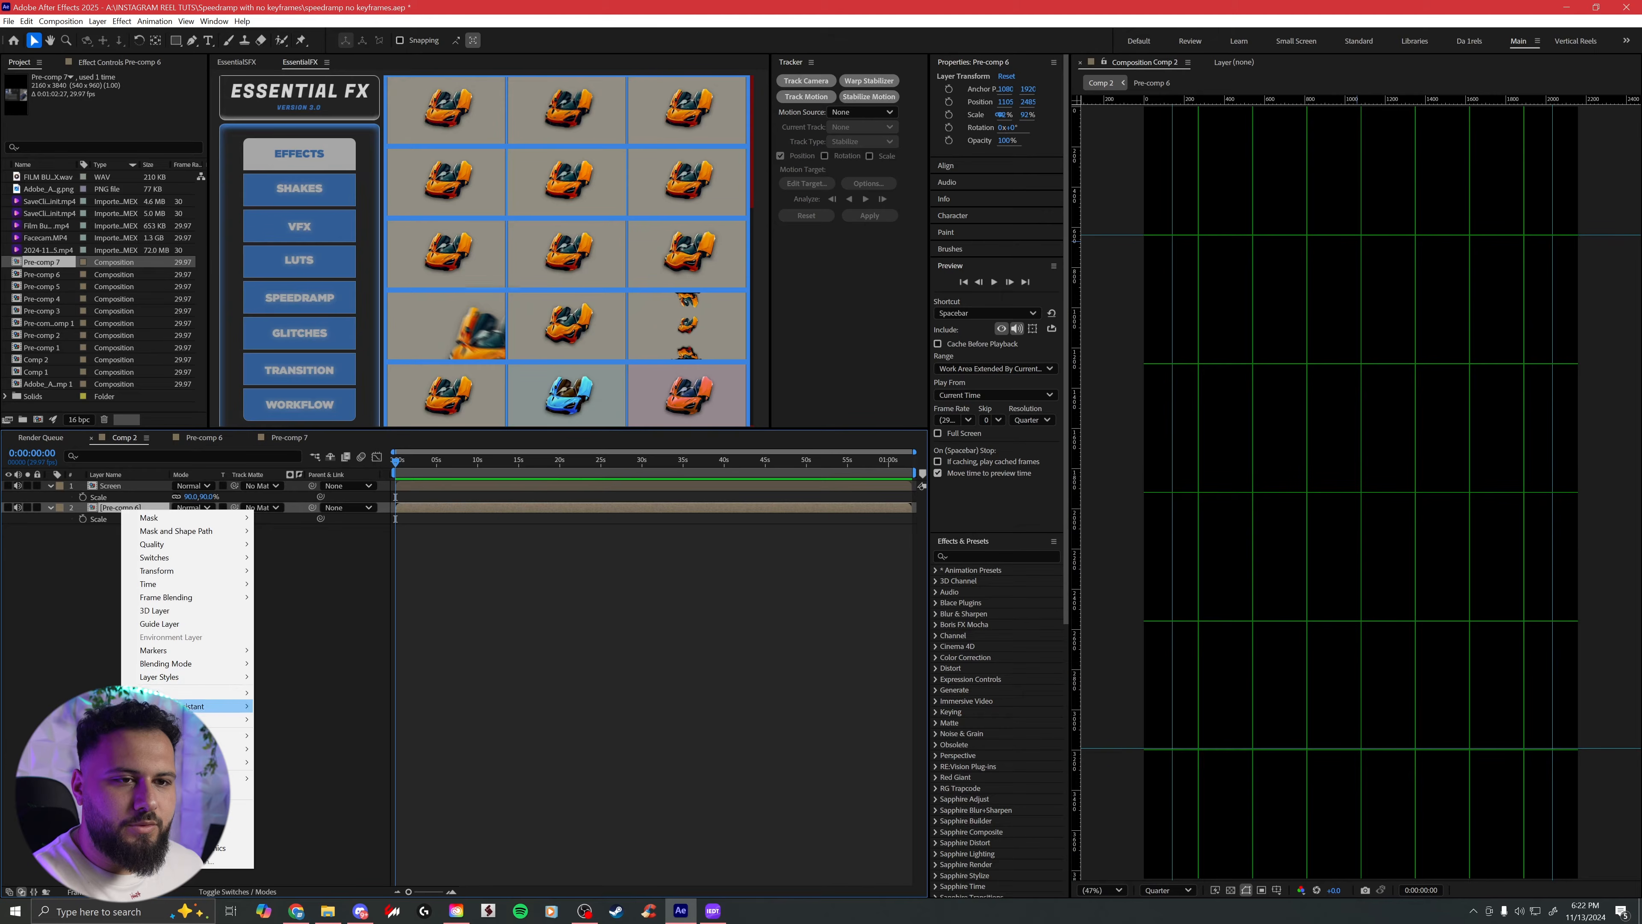
pyautogui.click(156, 858)
pyautogui.write('Face')
pyautogui.press('Return')
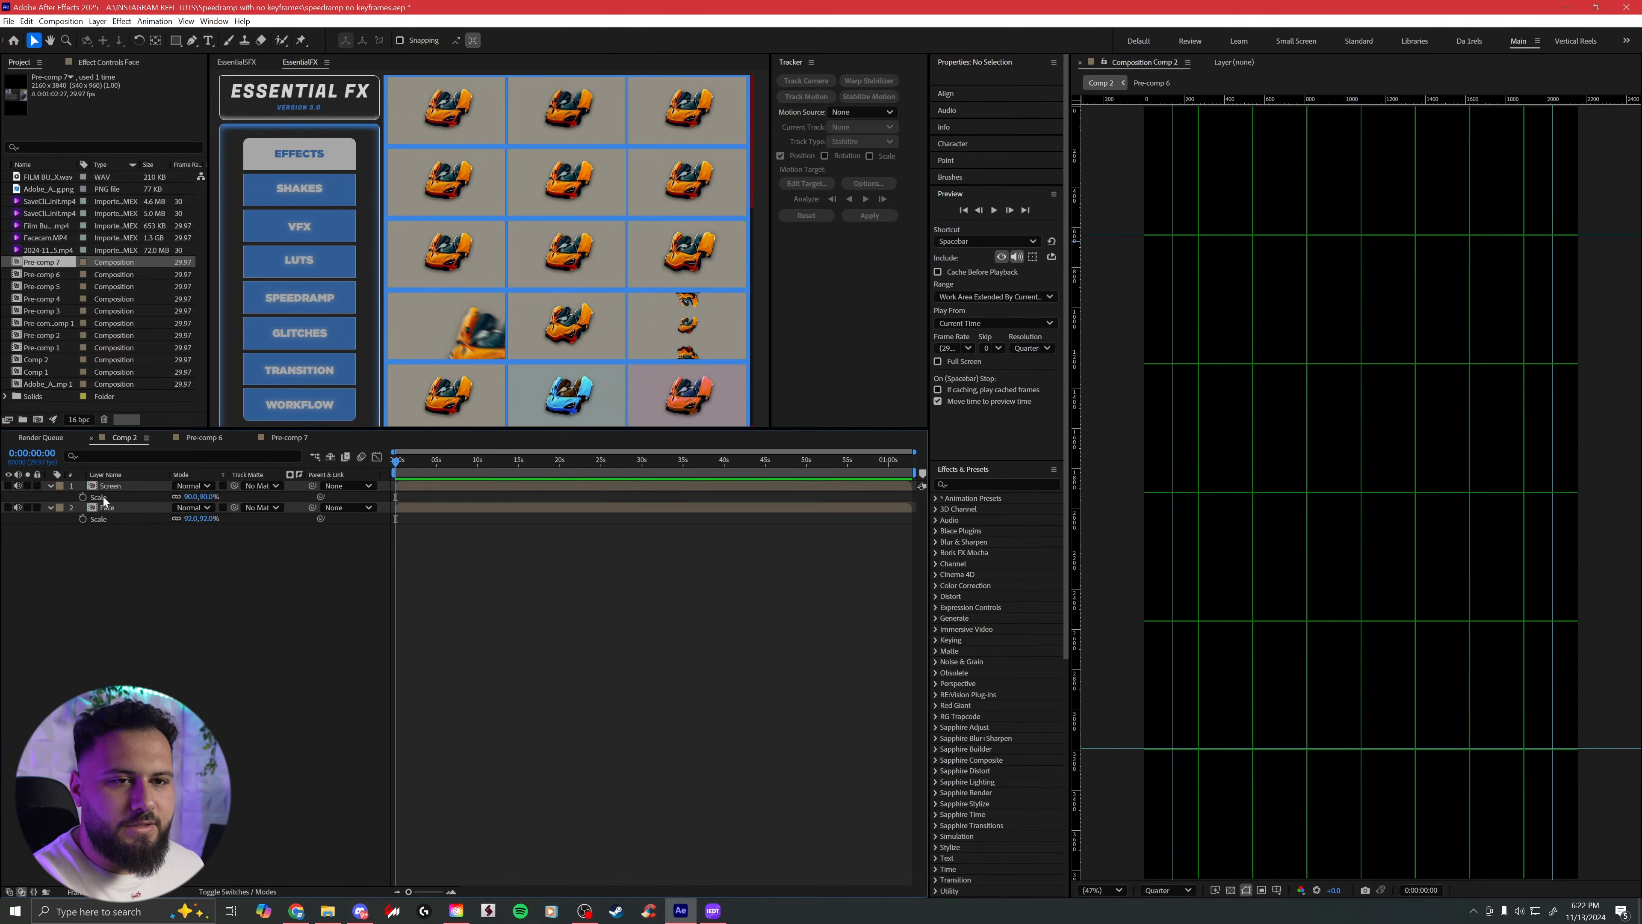
# Step: Move the Face layer above the Screen layer and make both layers visible
pyautogui.moveTo(103, 496); pyautogui.dragTo(103, 540)
pyautogui.click(108, 485)
pyautogui.moveTo(9, 486); pyautogui.dragTo(9, 507)
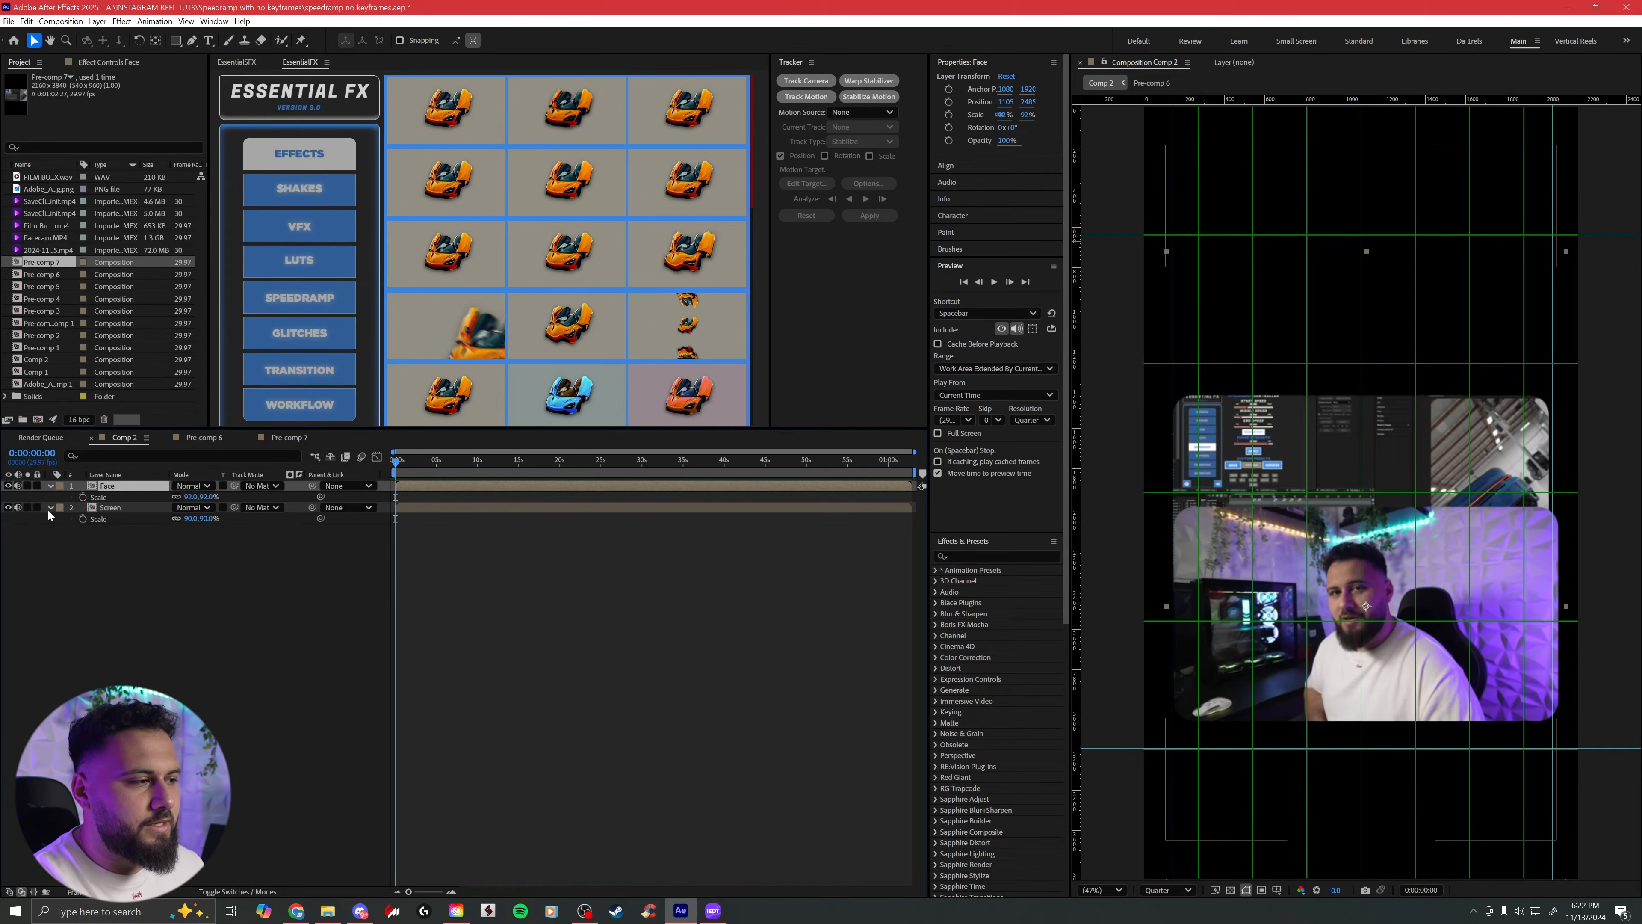
# Step: Set the anchor point of Screen to 1080, 2680 and that of Face to 1080, 1870 to stack the two frames
pyautogui.click(139, 507)
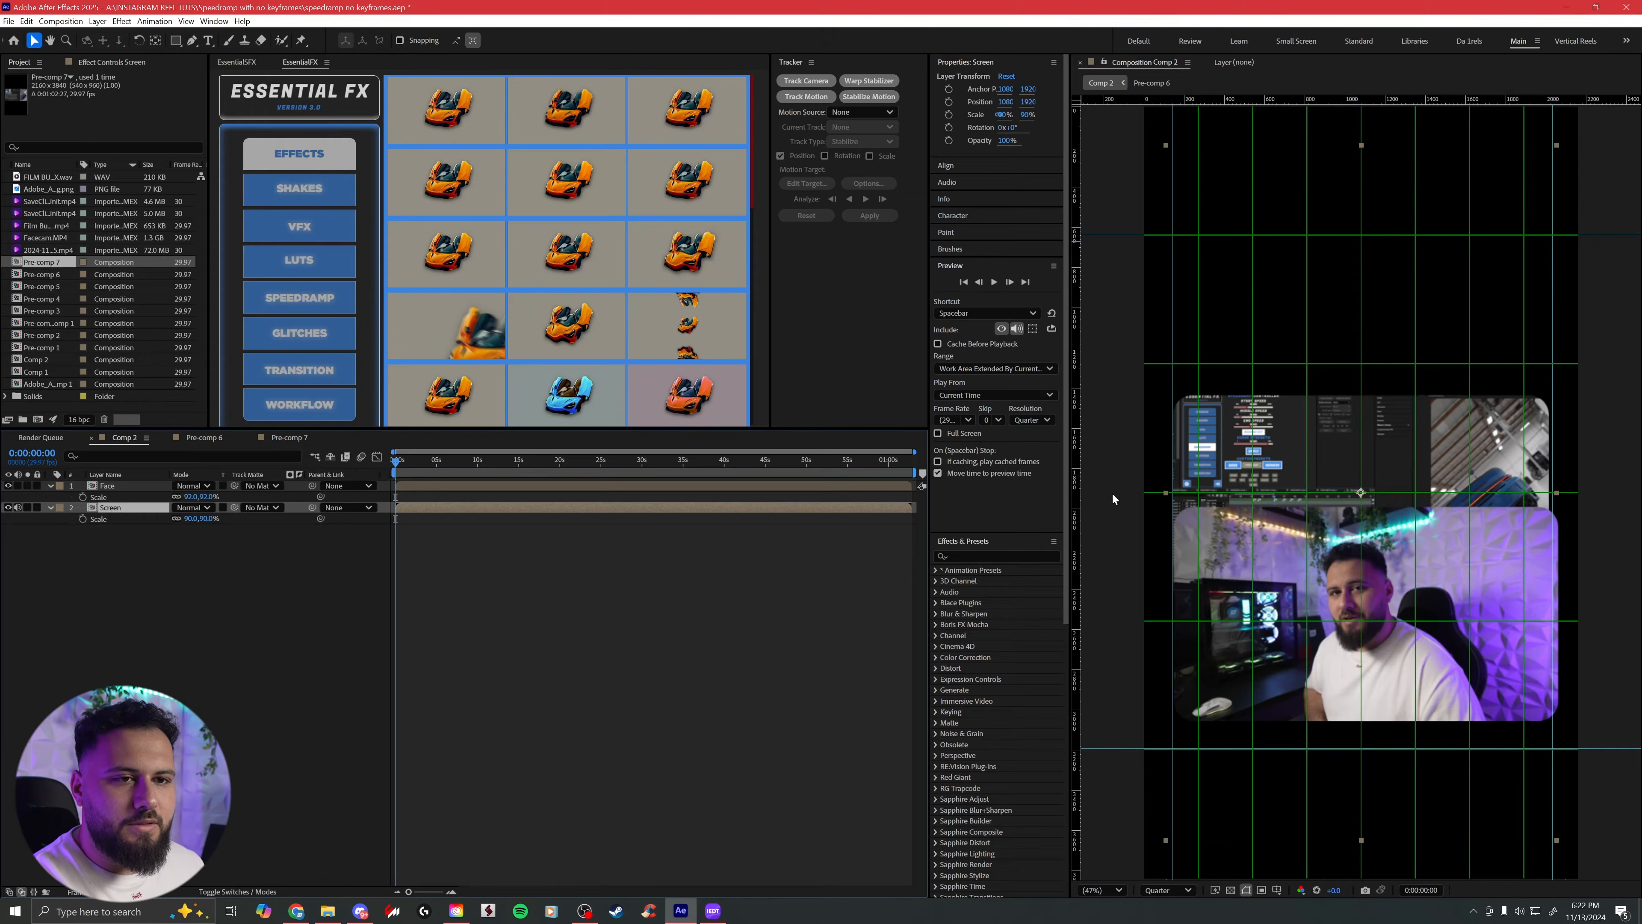
pyautogui.press('a')
pyautogui.moveTo(208, 519); pyautogui.dragTo(268, 507)
pyautogui.click(116, 486)
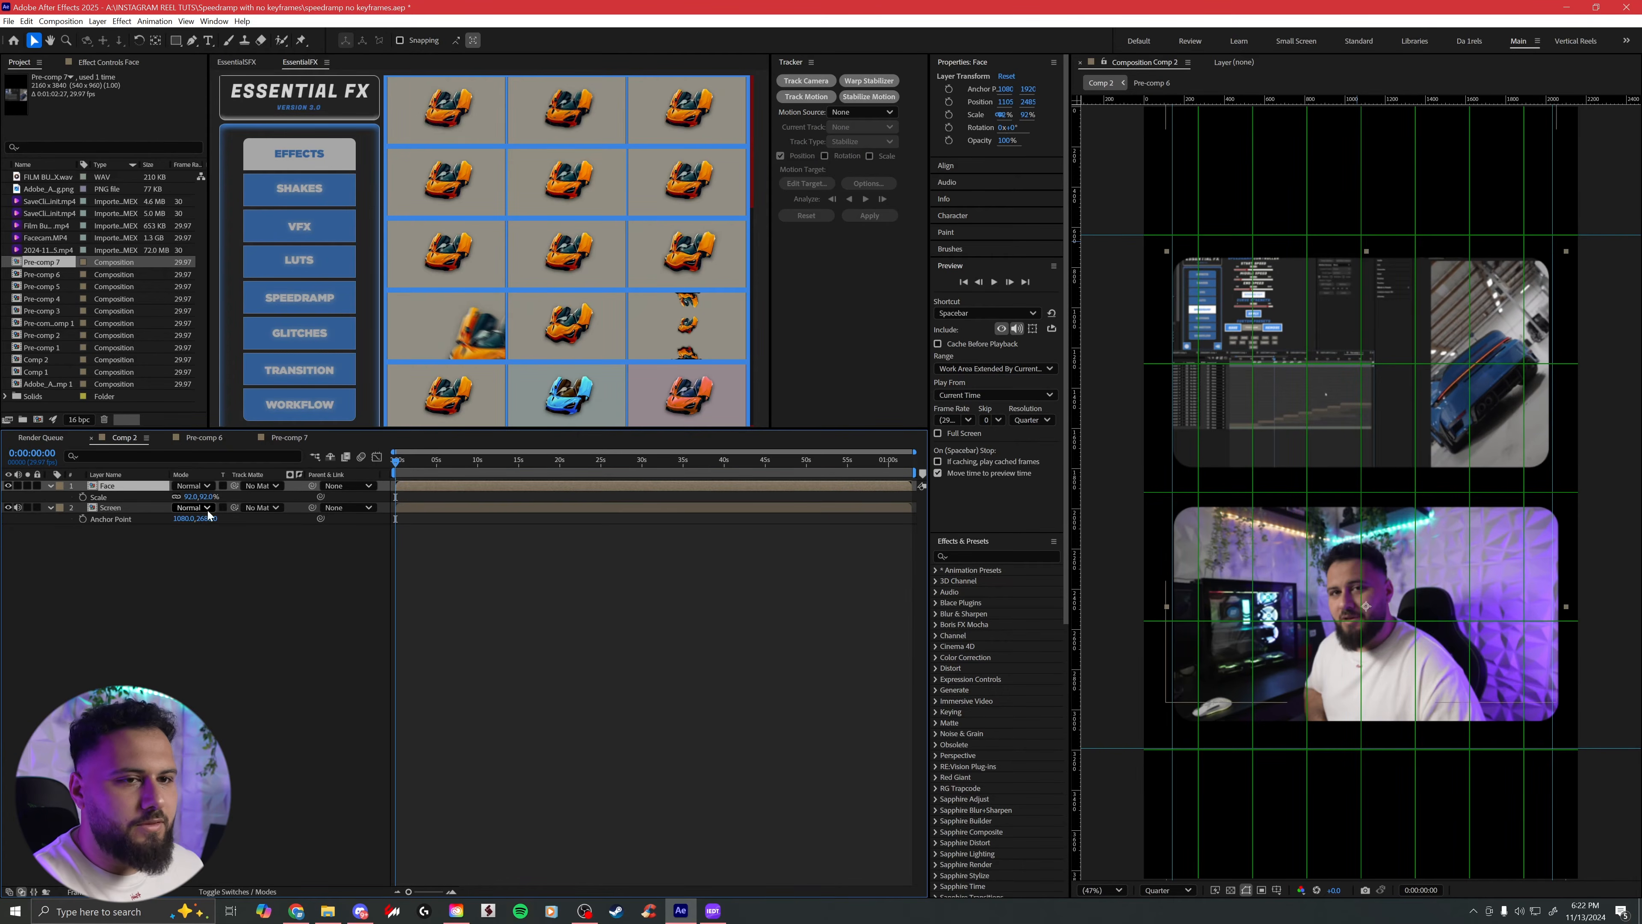
pyautogui.press('a')
pyautogui.moveTo(205, 497)
pyautogui.mouseDown()
pyautogui.moveTo(165, 499)
pyautogui.moveTo(199, 502)
pyautogui.mouseUp()
# Step: Turn off the Proportional Grid overlay, remove both vertical guides from Comp 2, and save the project
pyautogui.click(1277, 890)
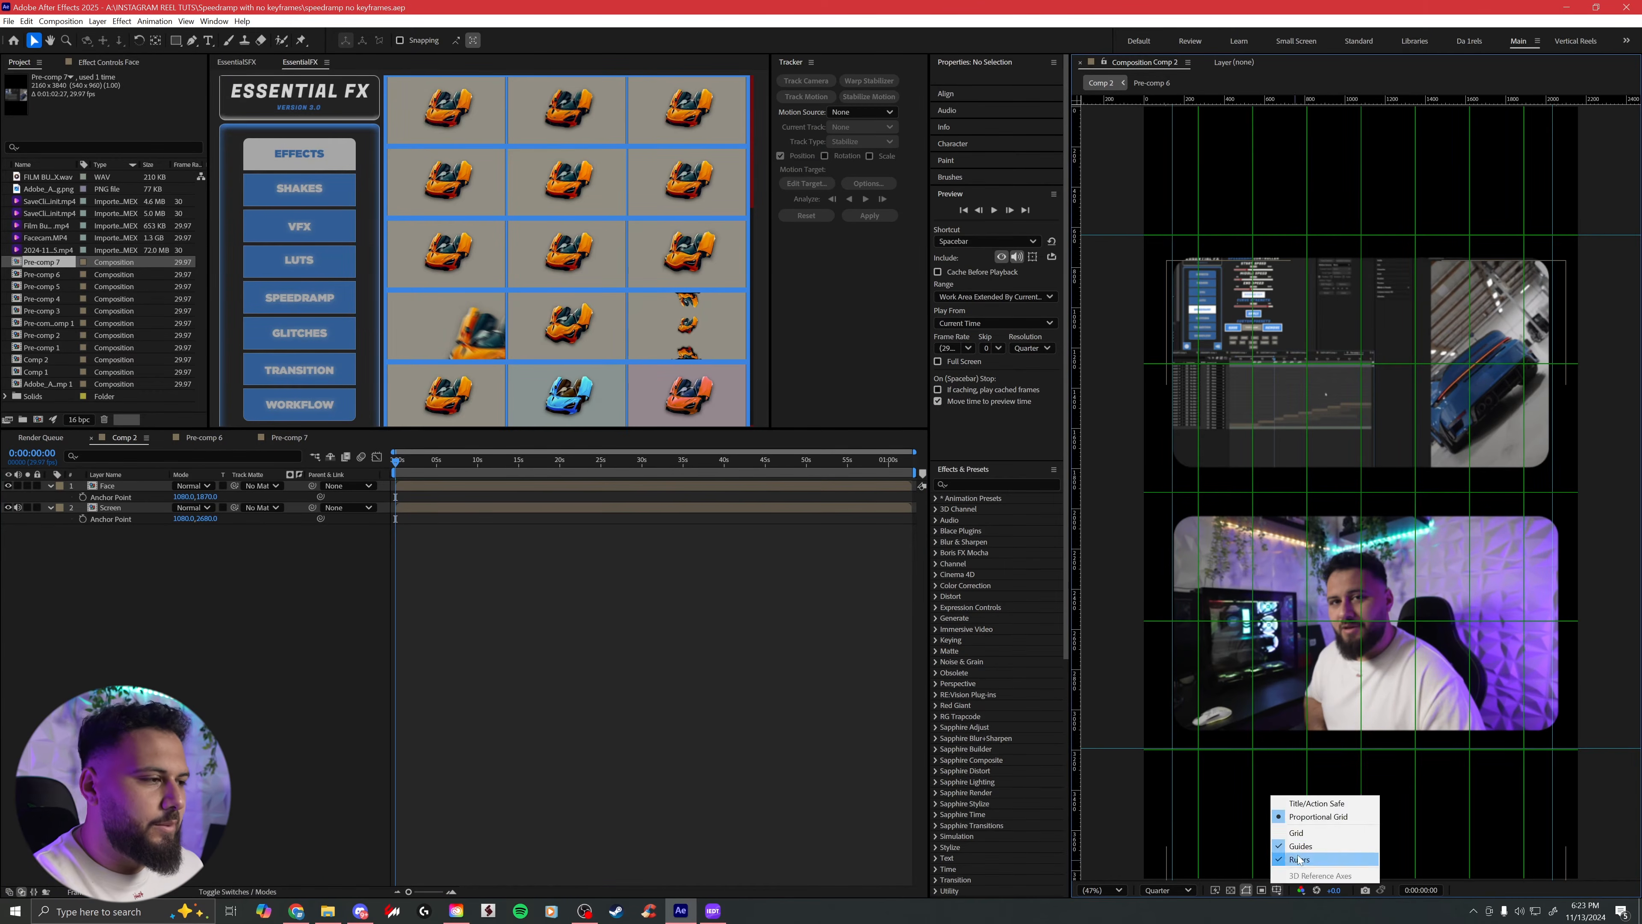
pyautogui.click(1298, 815)
pyautogui.moveTo(1173, 347); pyautogui.dragTo(1040, 348)
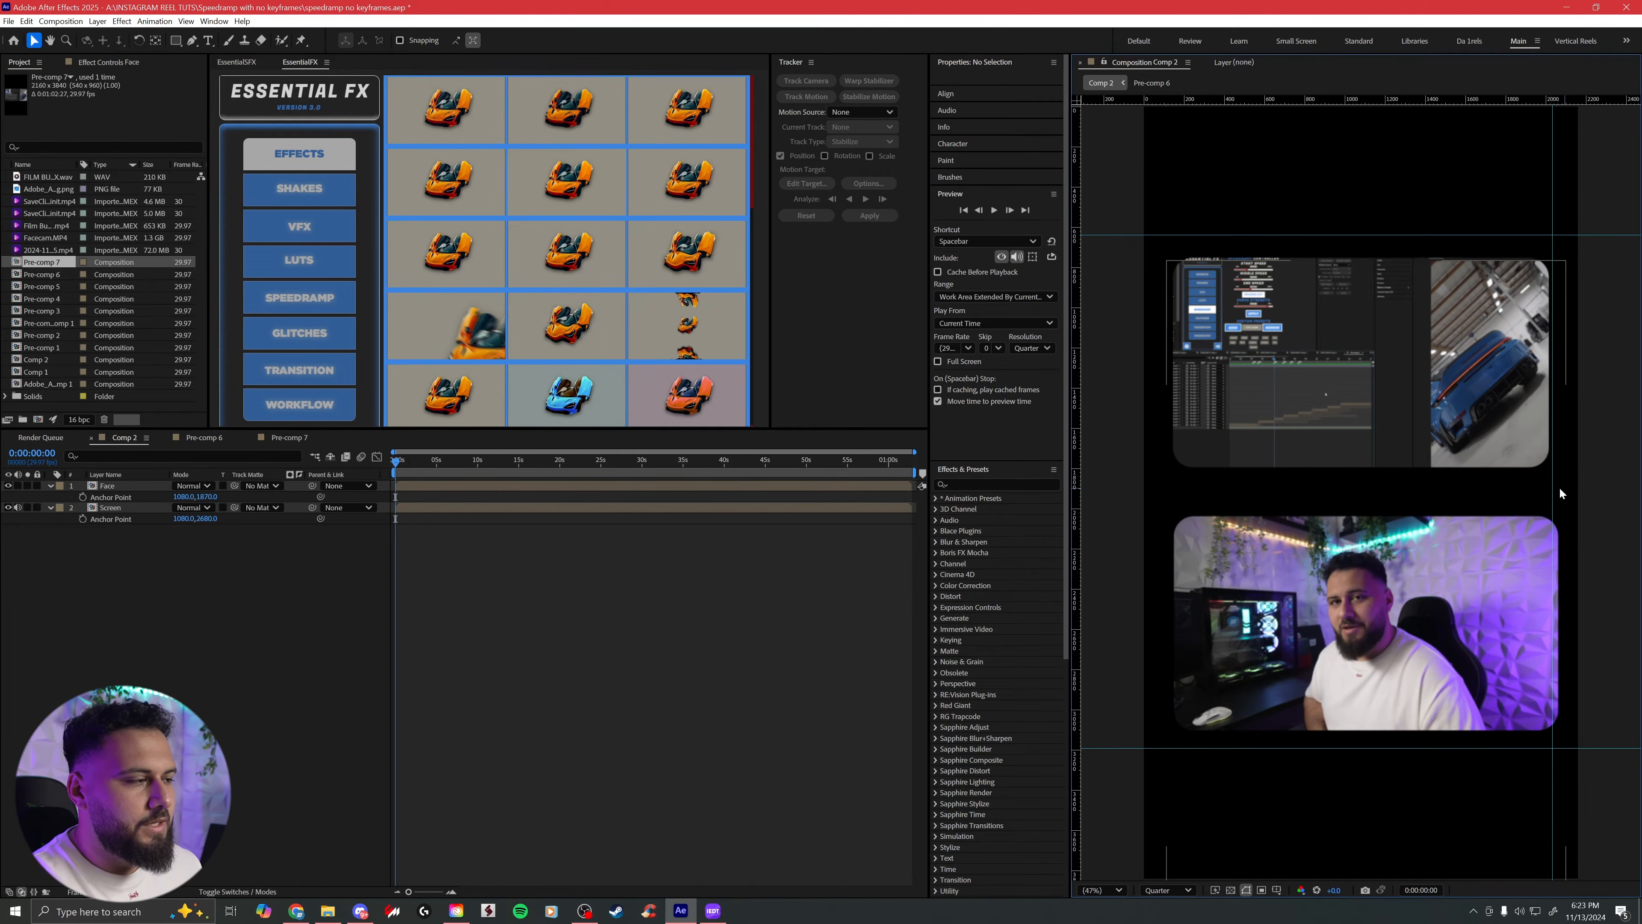
pyautogui.moveTo(1552, 488); pyautogui.dragTo(701, 535)
pyautogui.hotkey('ctrl', 's')
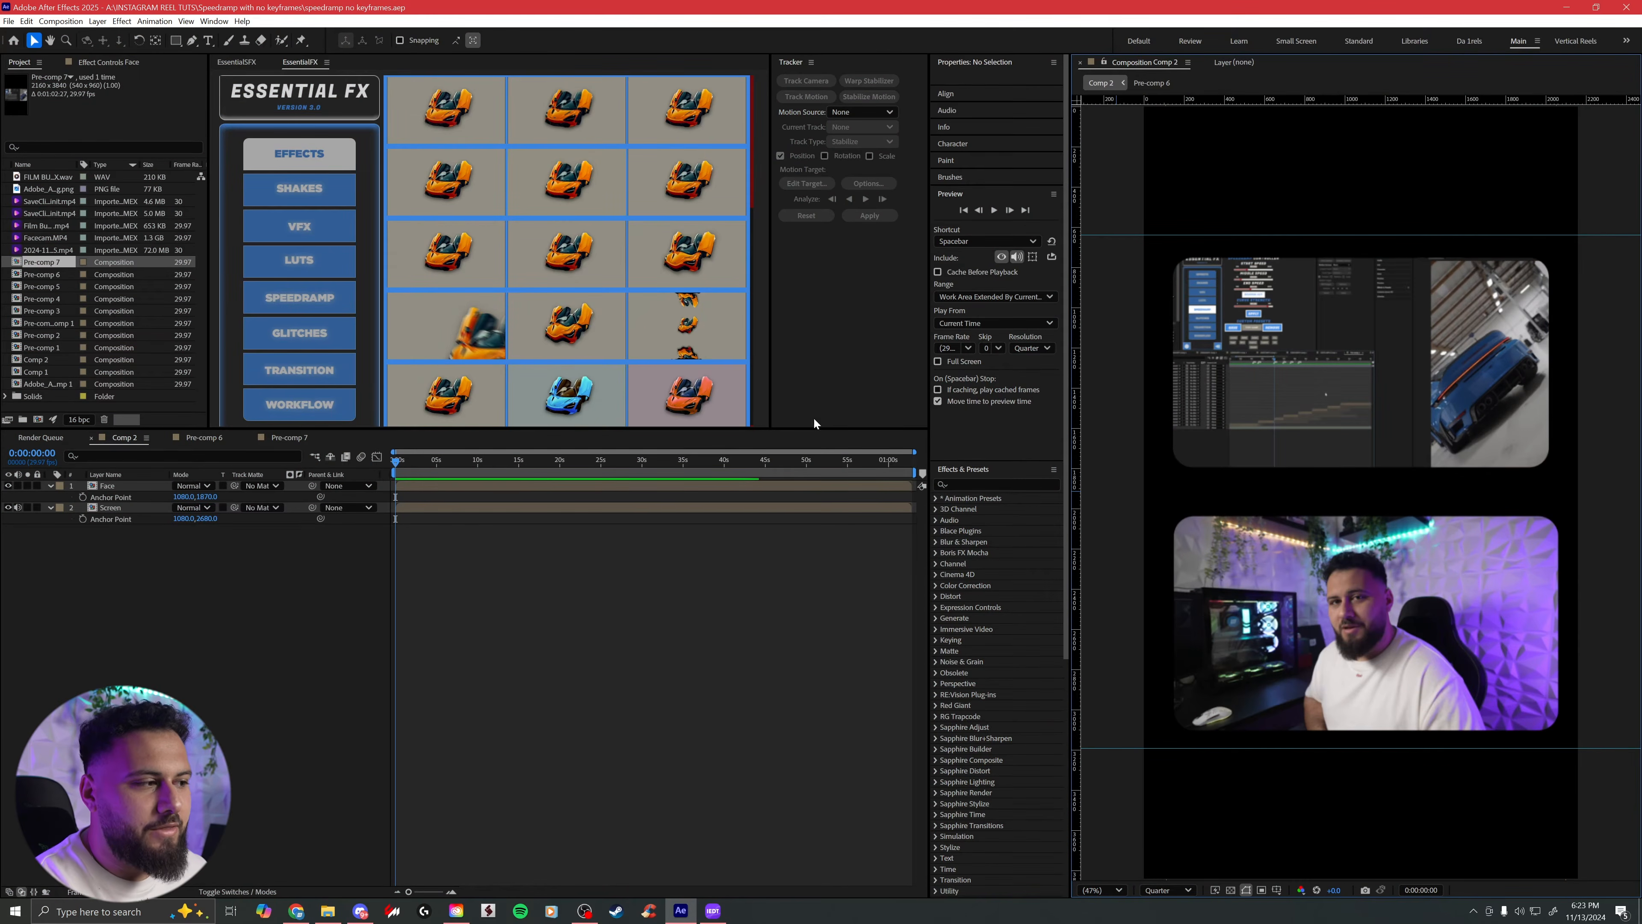
# Step: Duplicate the Screen layer at the start of the timeline and mute the audio of the lower copy
pyautogui.moveTo(440, 469); pyautogui.dragTo(480, 473)
pyautogui.press('Home')
pyautogui.click(429, 509)
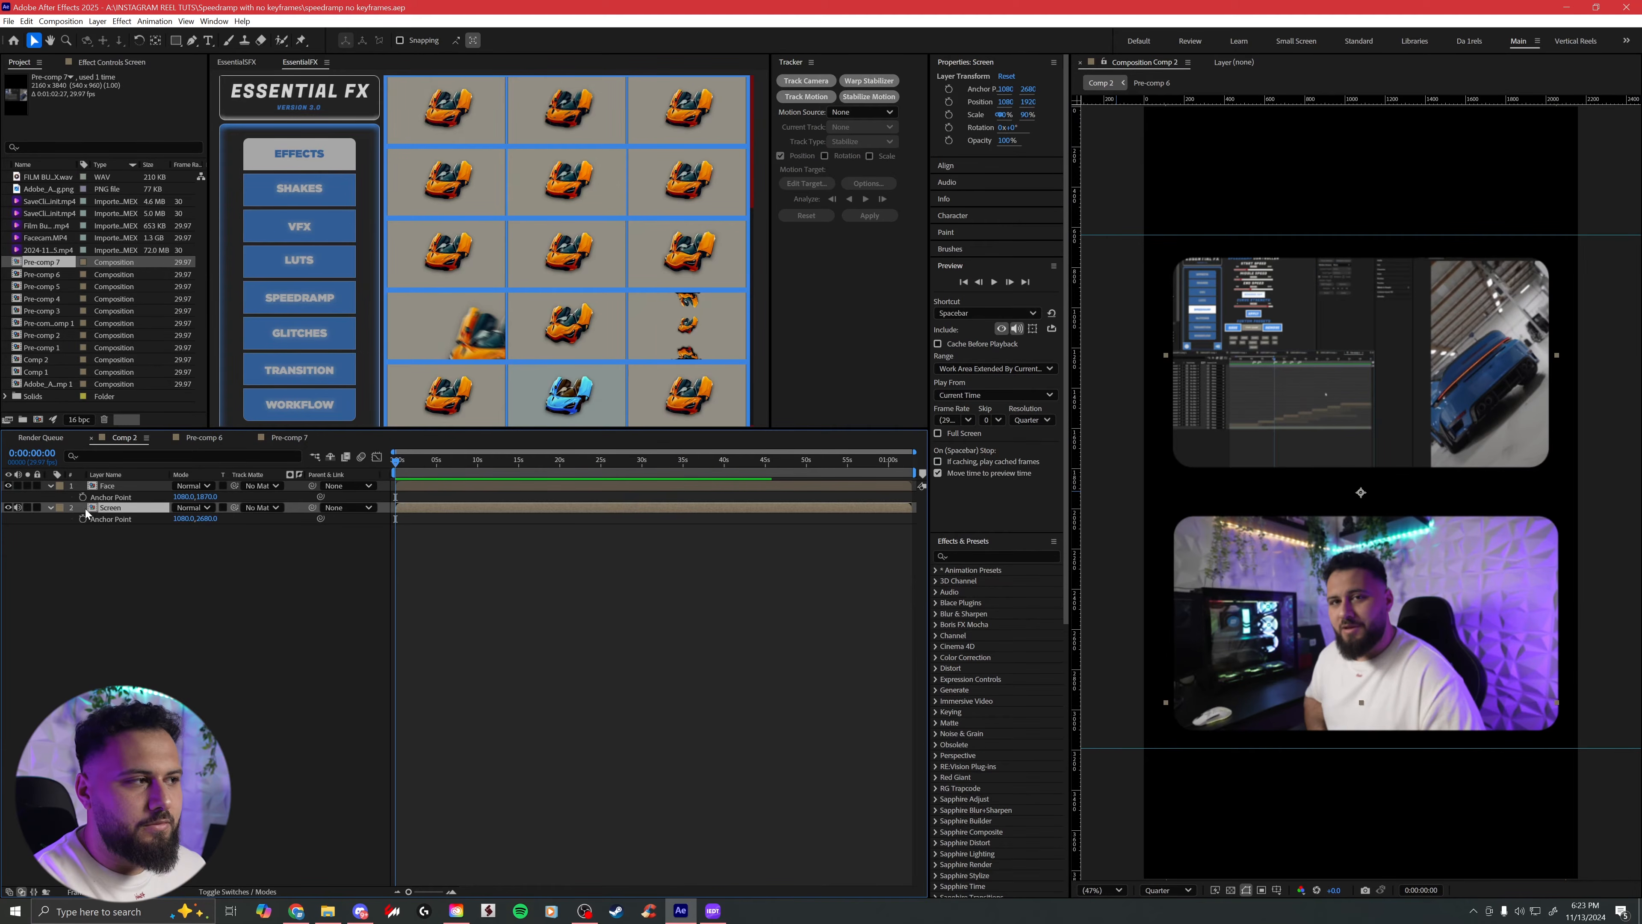
pyautogui.click(28, 508)
pyautogui.click(28, 508)
pyautogui.hotkey('ctrl', 'd')
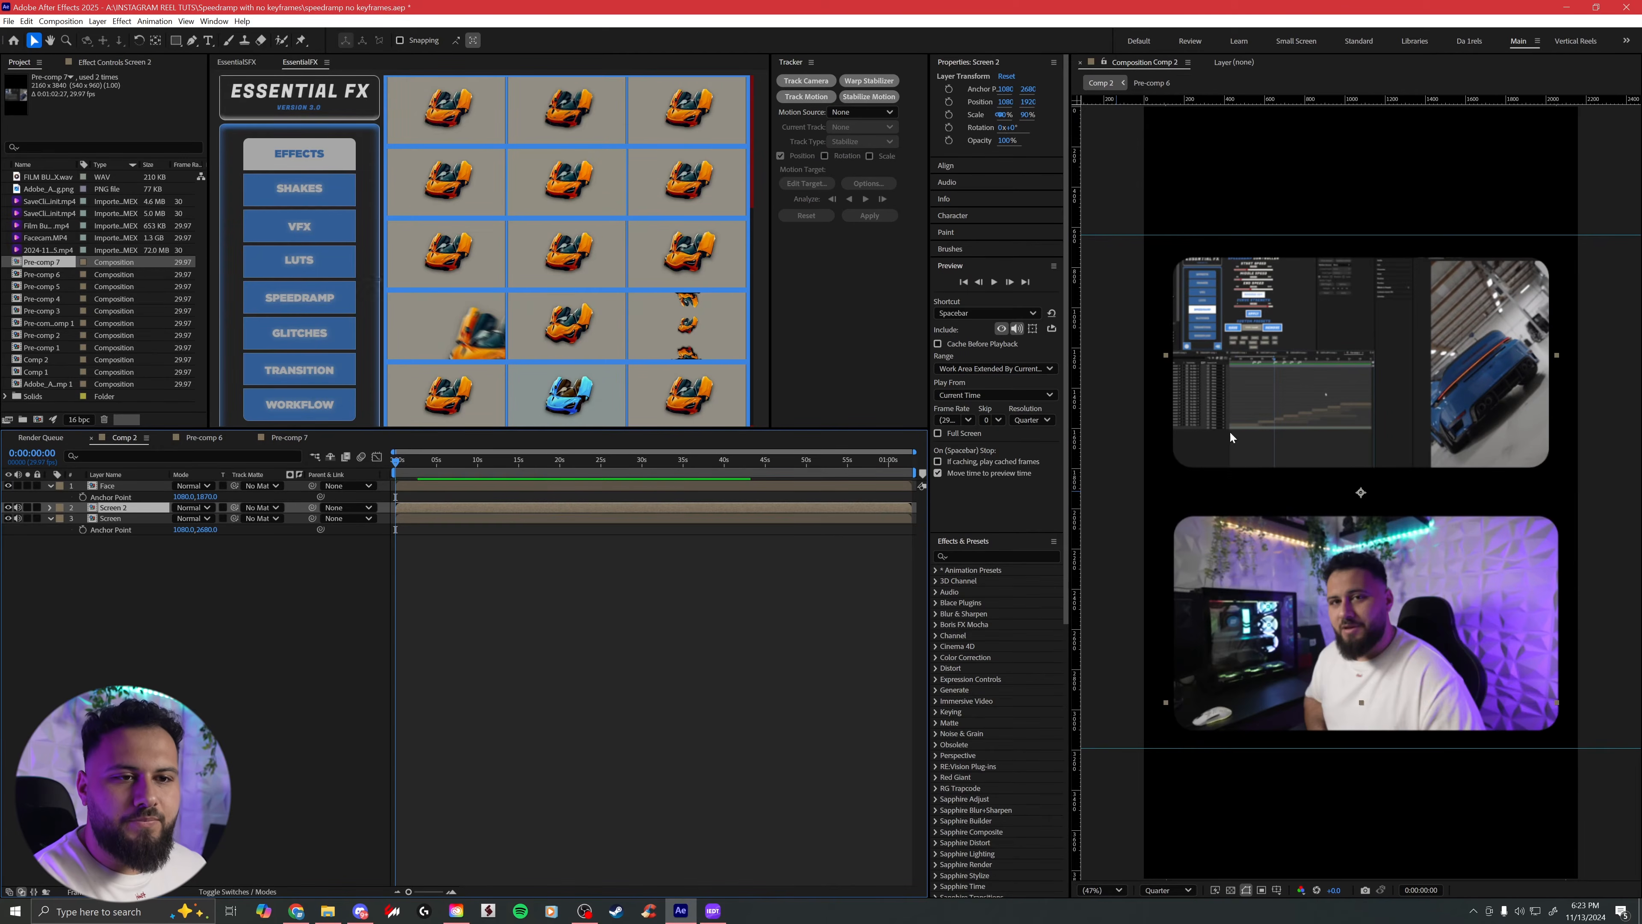
pyautogui.click(148, 518)
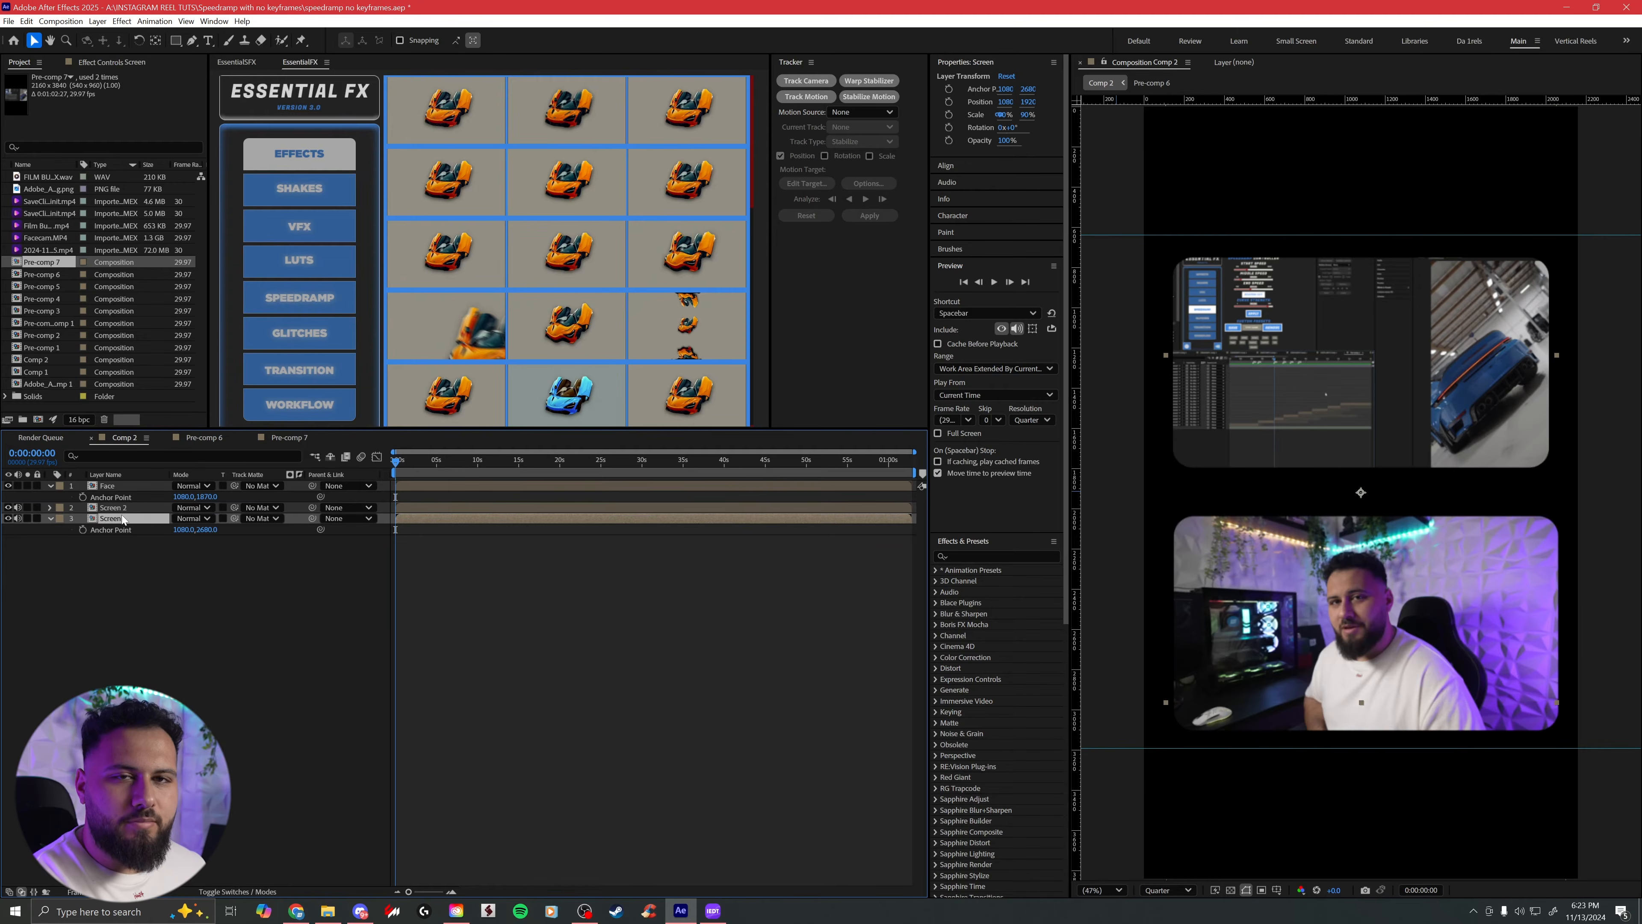
pyautogui.click(17, 518)
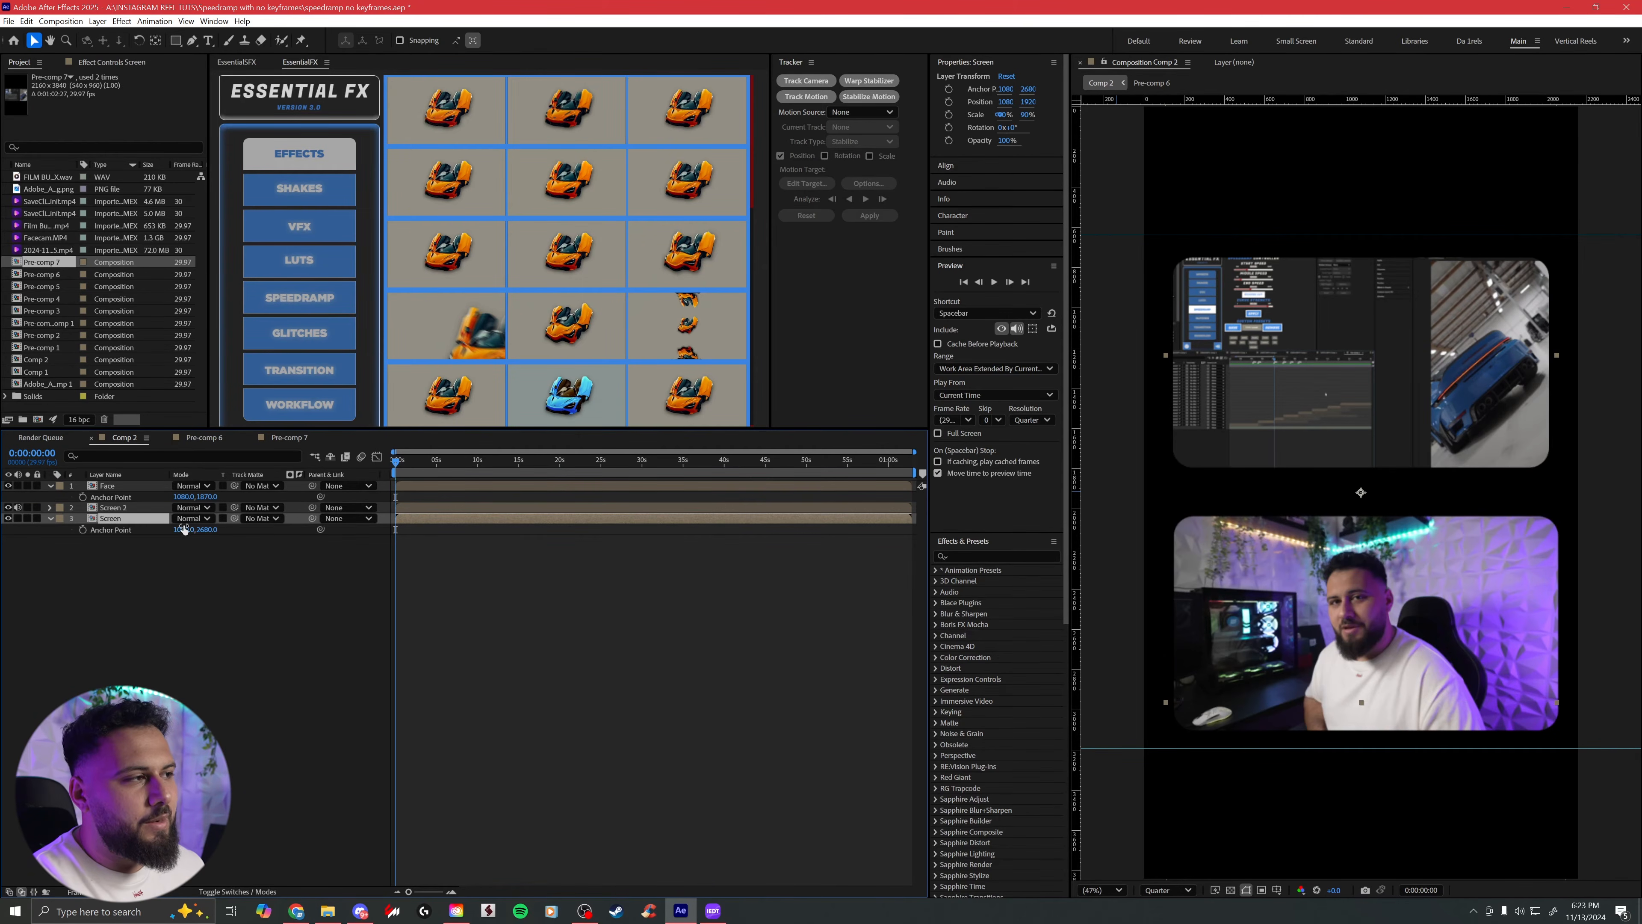
# Step: Scale the lower Screen copy to 369% and reposition it so its car footage fills the whole vertical frame as a background
pyautogui.moveTo(190, 530); pyautogui.dragTo(294, 529)
pyautogui.moveTo(1445, 199); pyautogui.dragTo(1142, 501)
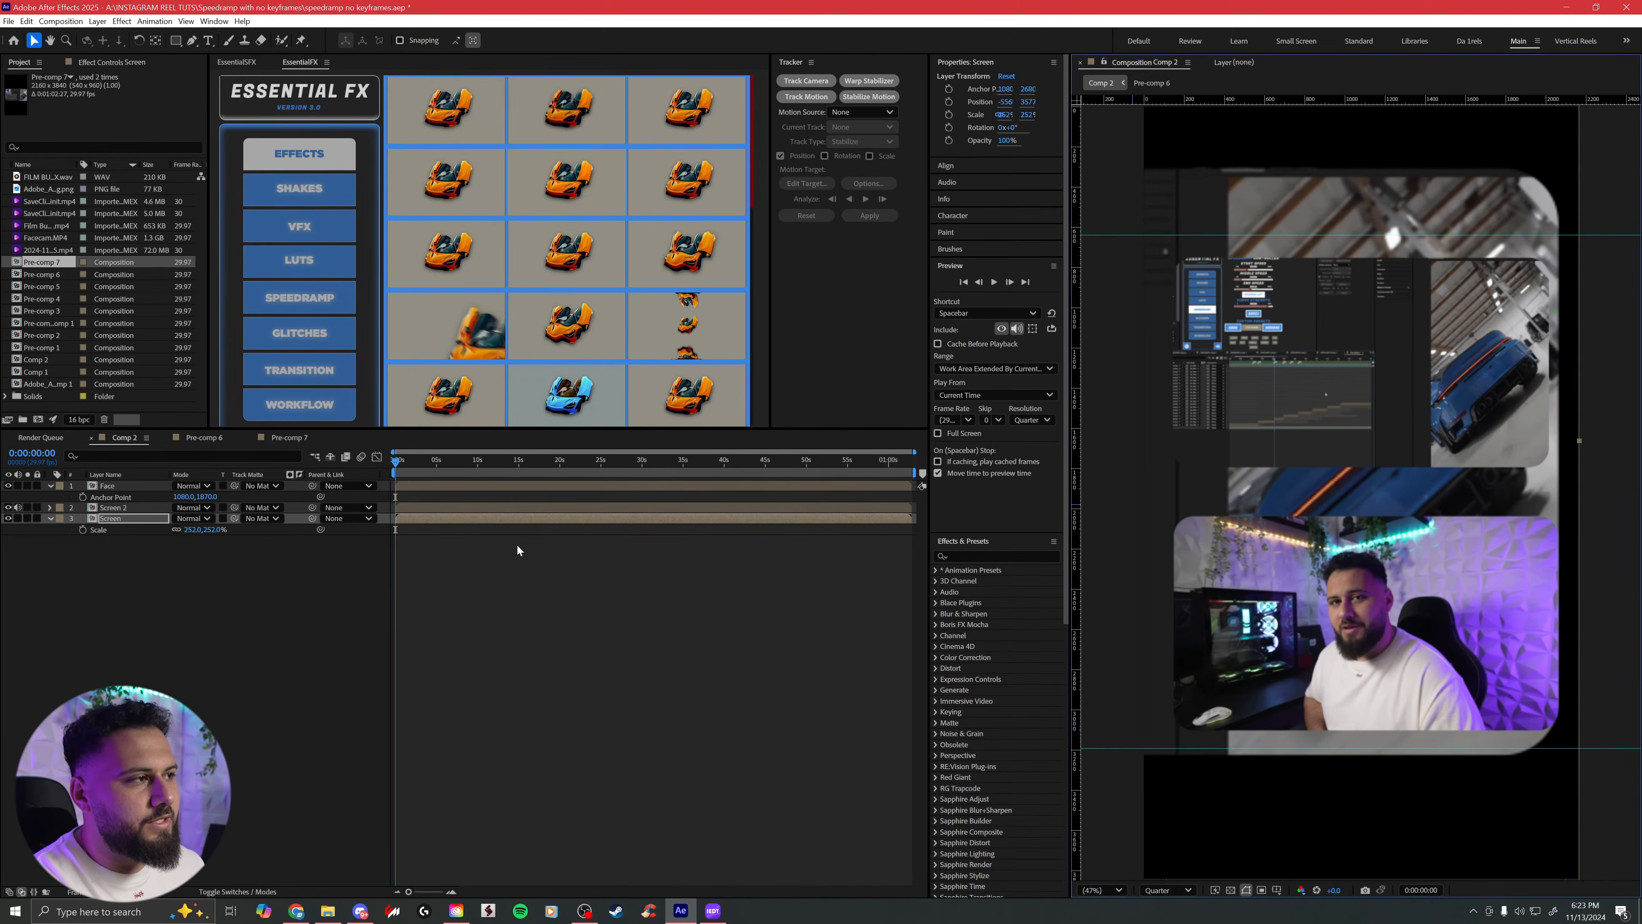
pyautogui.moveTo(207, 530); pyautogui.dragTo(283, 530)
pyautogui.moveTo(1448, 170); pyautogui.dragTo(1255, 343)
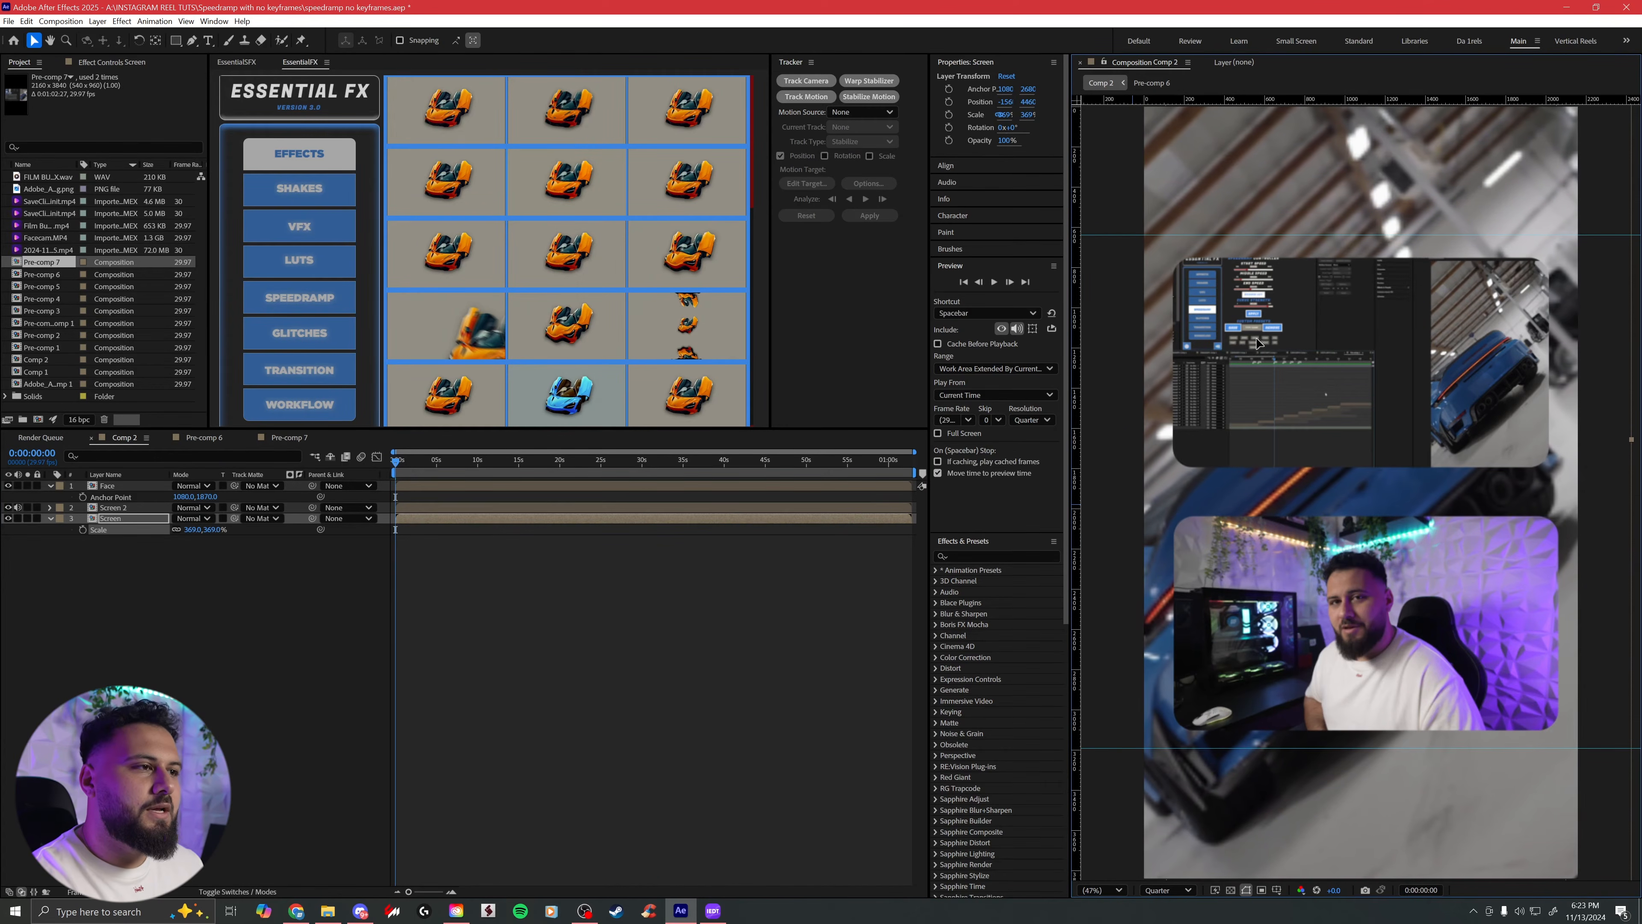
# Step: Apply Gaussian Blur with a blurriness of 9.1 to the background Screen layer and set its opacity to 63%
pyautogui.click(968, 266)
pyautogui.click(976, 297)
pyautogui.write('gauss')
pyautogui.click(992, 323)
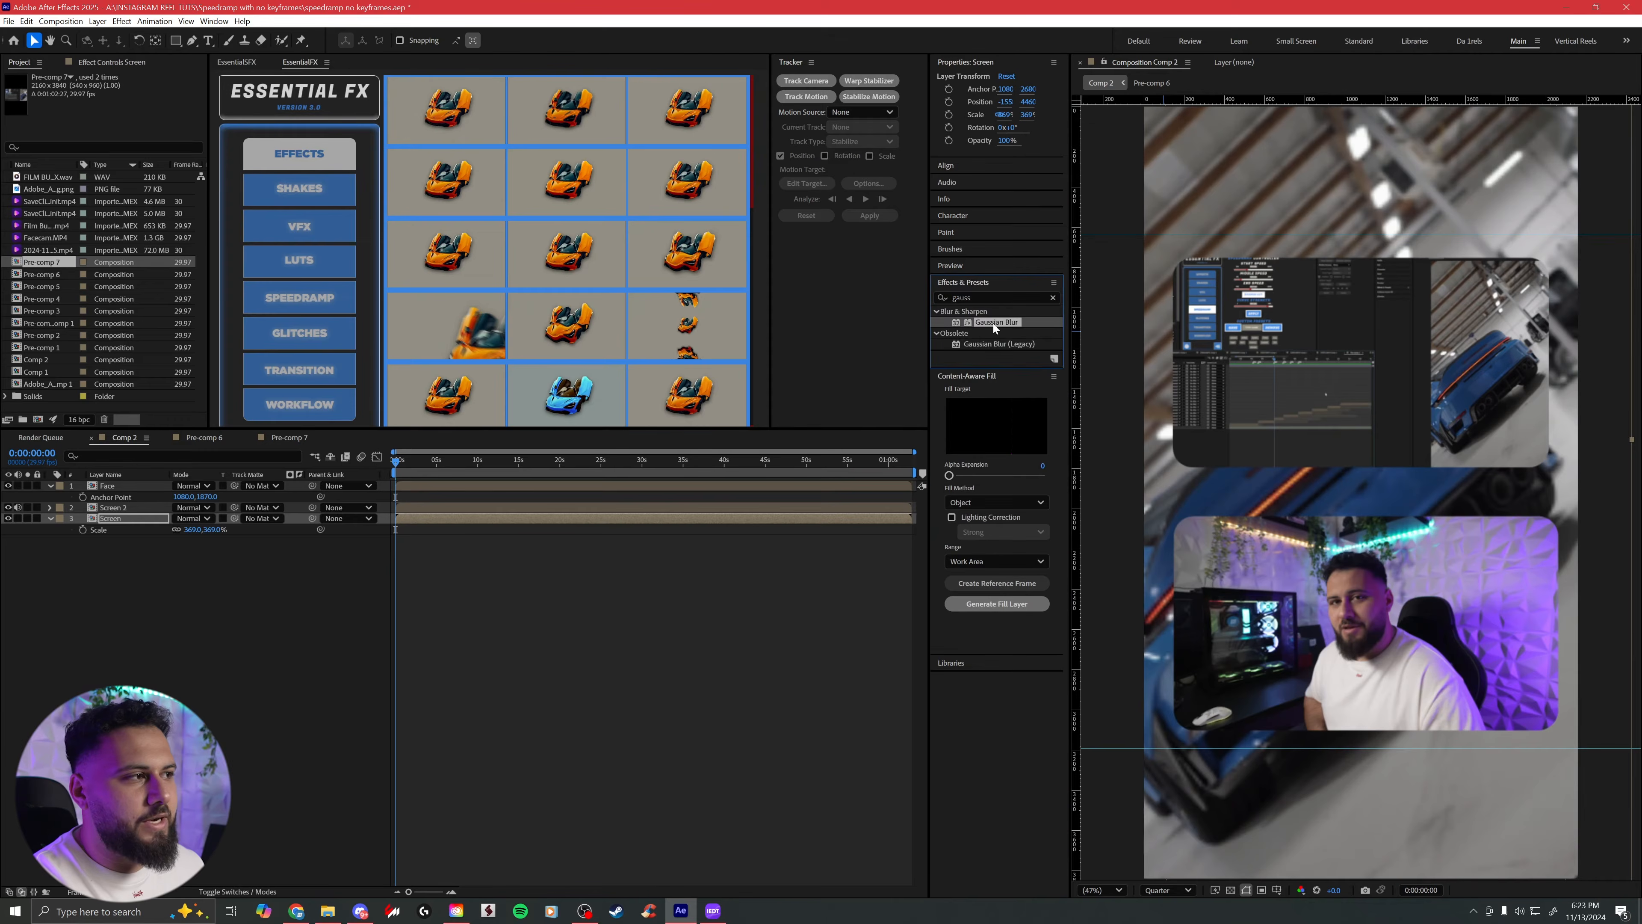
pyautogui.doubleClick(993, 324)
pyautogui.moveTo(116, 100); pyautogui.dragTo(178, 103)
pyautogui.press('t')
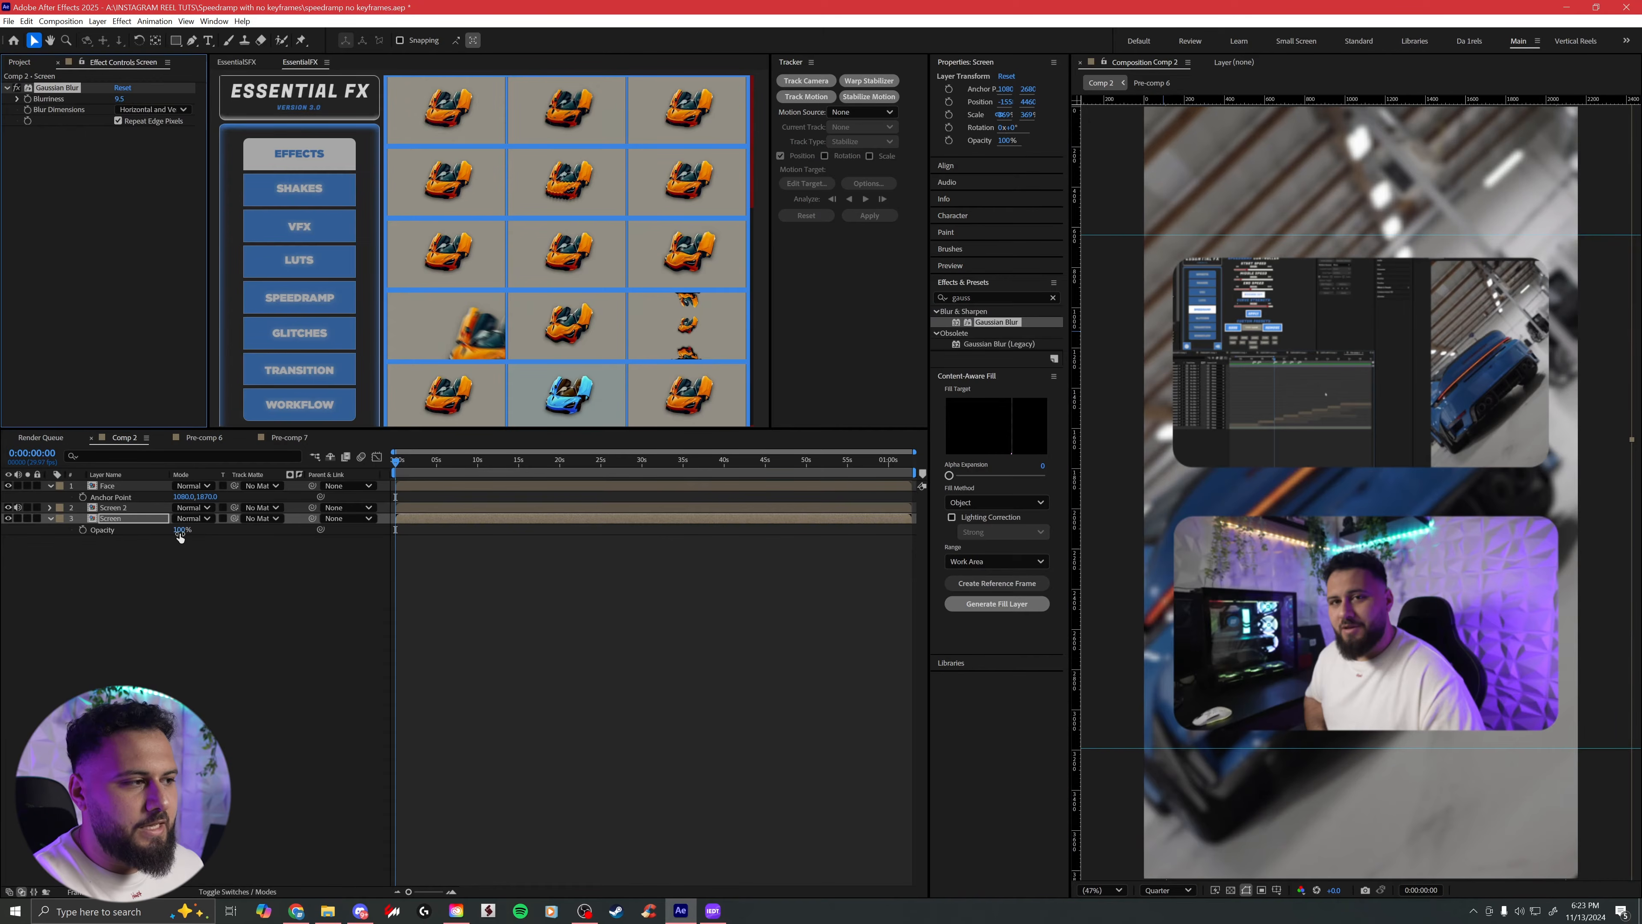
pyautogui.moveTo(179, 530); pyautogui.dragTo(155, 533)
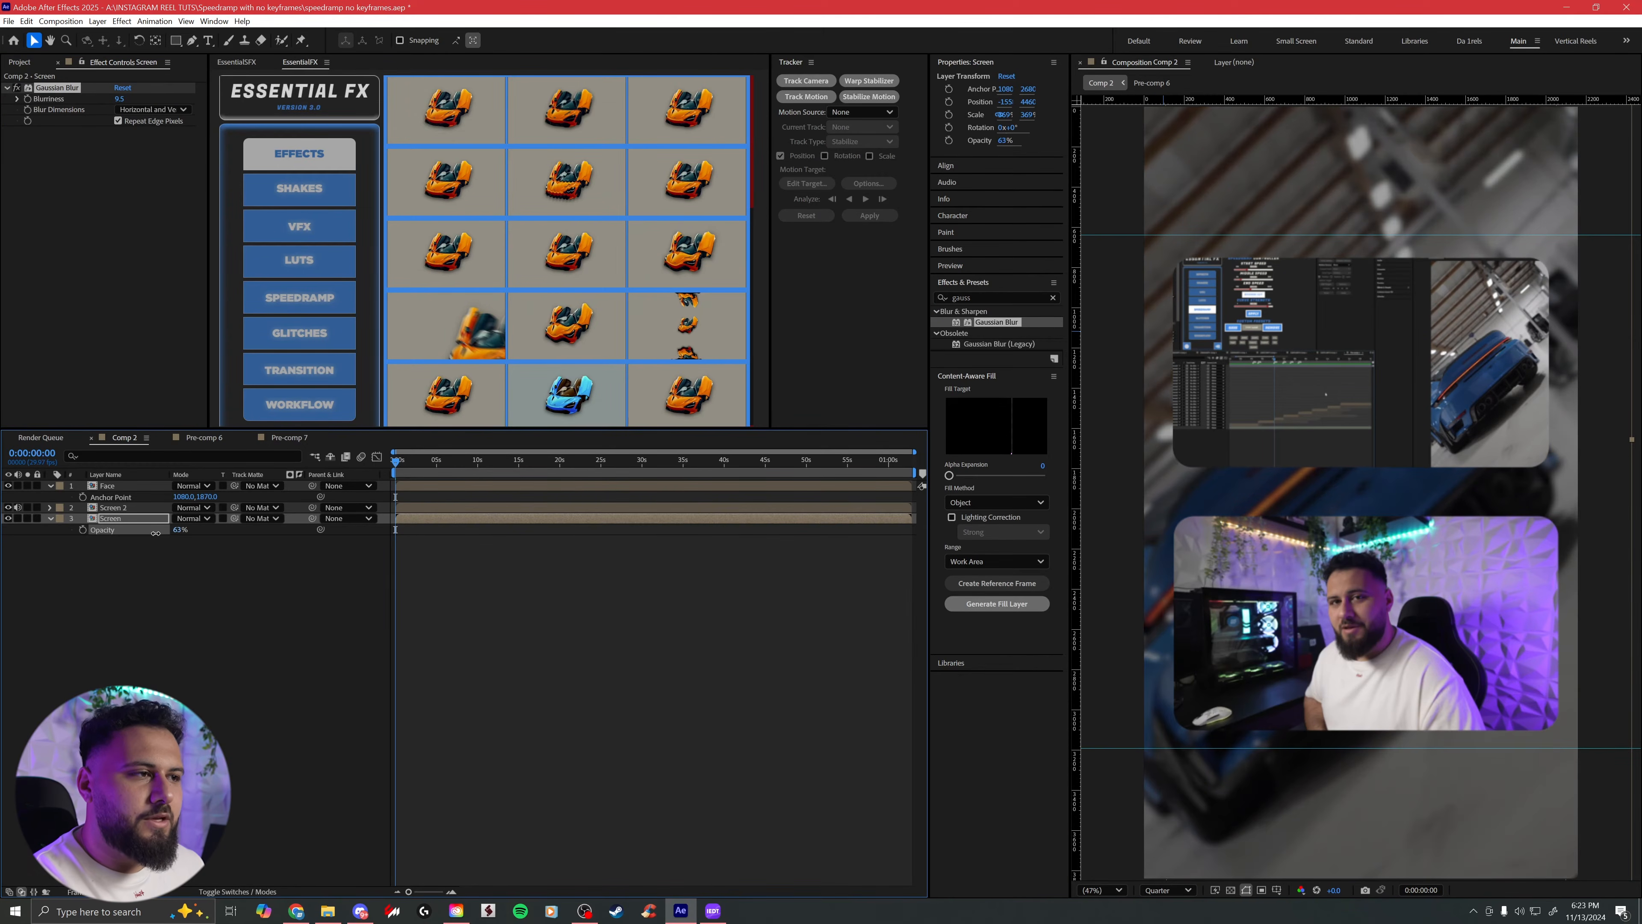
# Step: Create a medium-blue solid of 2160 × 3840 px directly above the background Screen layer
pyautogui.click(983, 296)
pyautogui.click(478, 521)
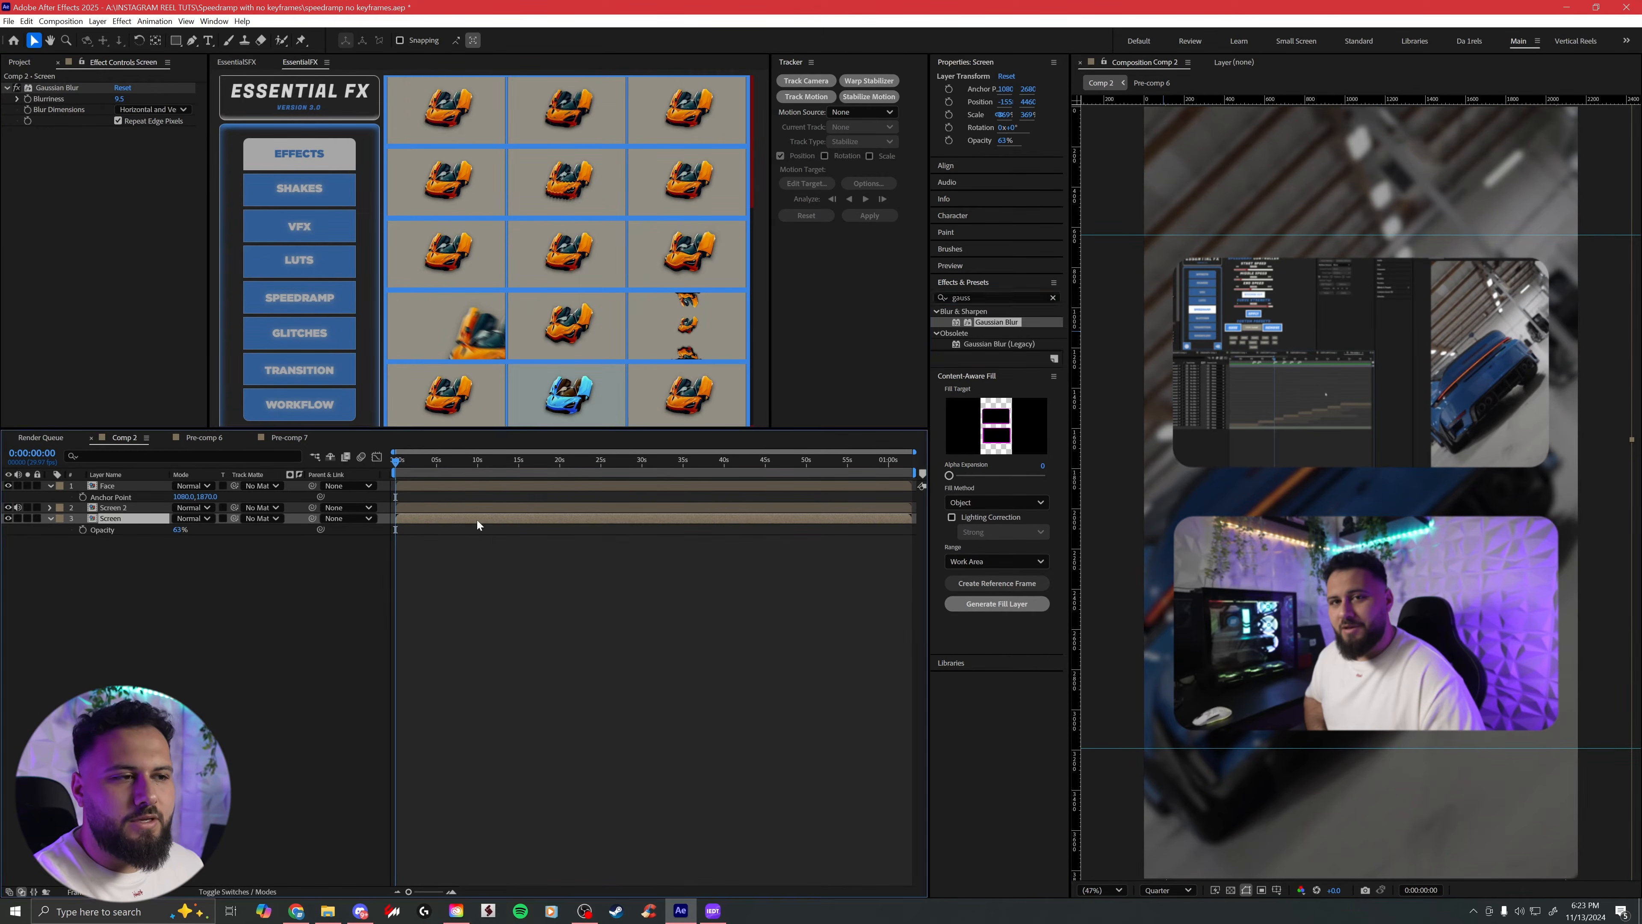
pyautogui.hotkey('ctrl', 'y')
pyautogui.click(811, 549)
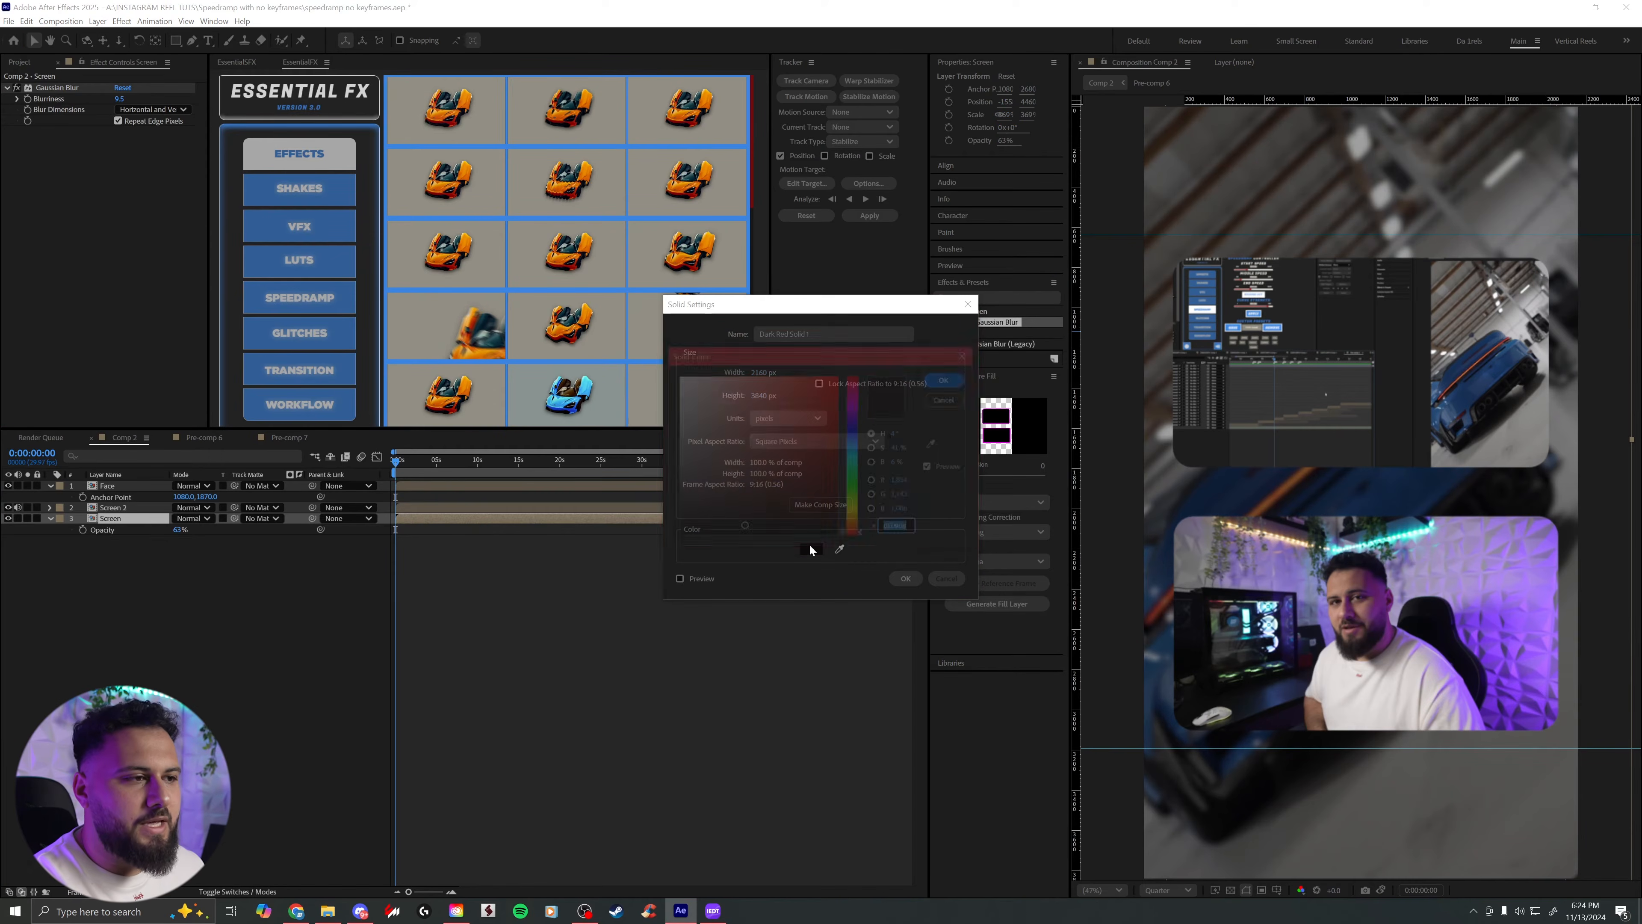
pyautogui.moveTo(854, 506); pyautogui.dragTo(854, 453)
pyautogui.click(825, 417)
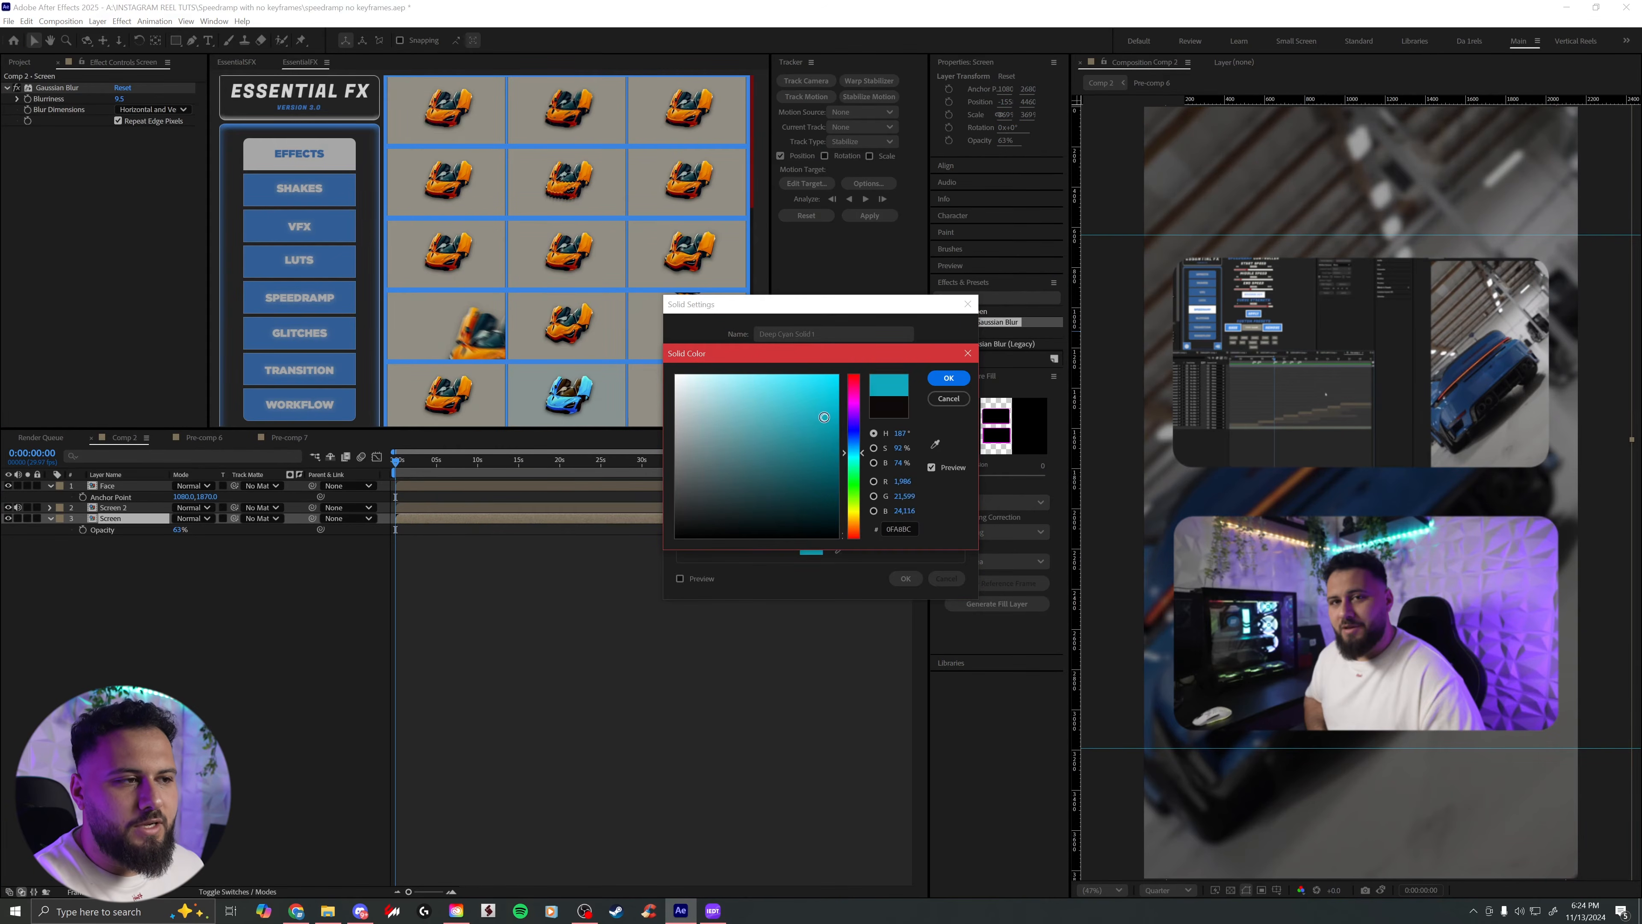
pyautogui.click(854, 449)
pyautogui.click(934, 378)
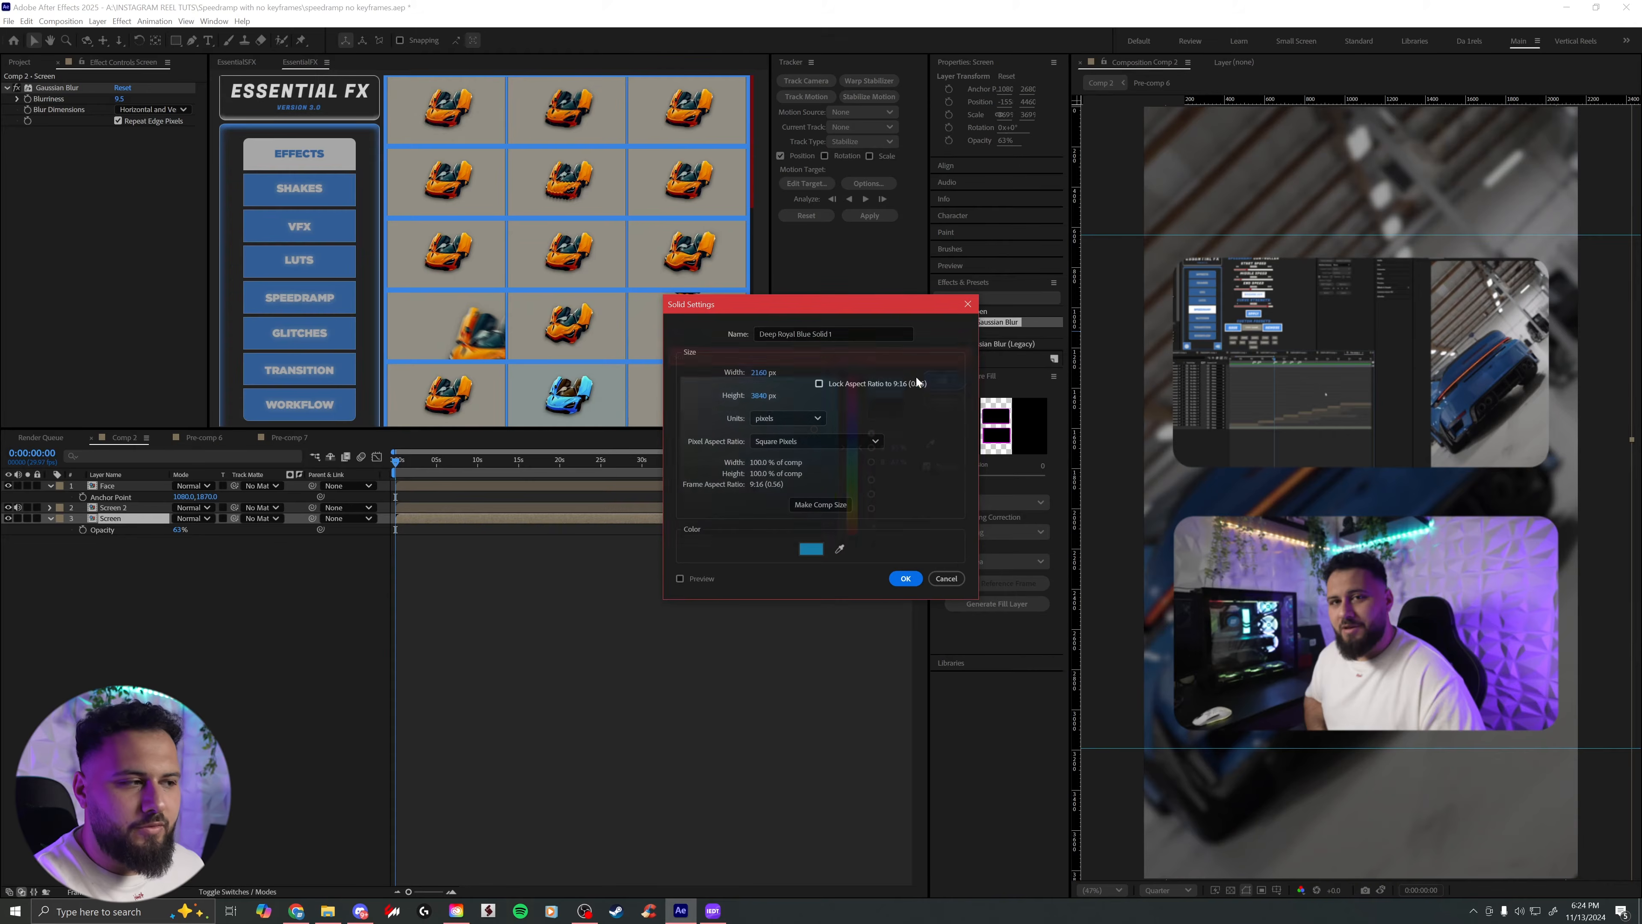
pyautogui.click(905, 578)
# Step: Set the blue solid's blending mode to Overlay and lower its opacity
pyautogui.rightClick(422, 520)
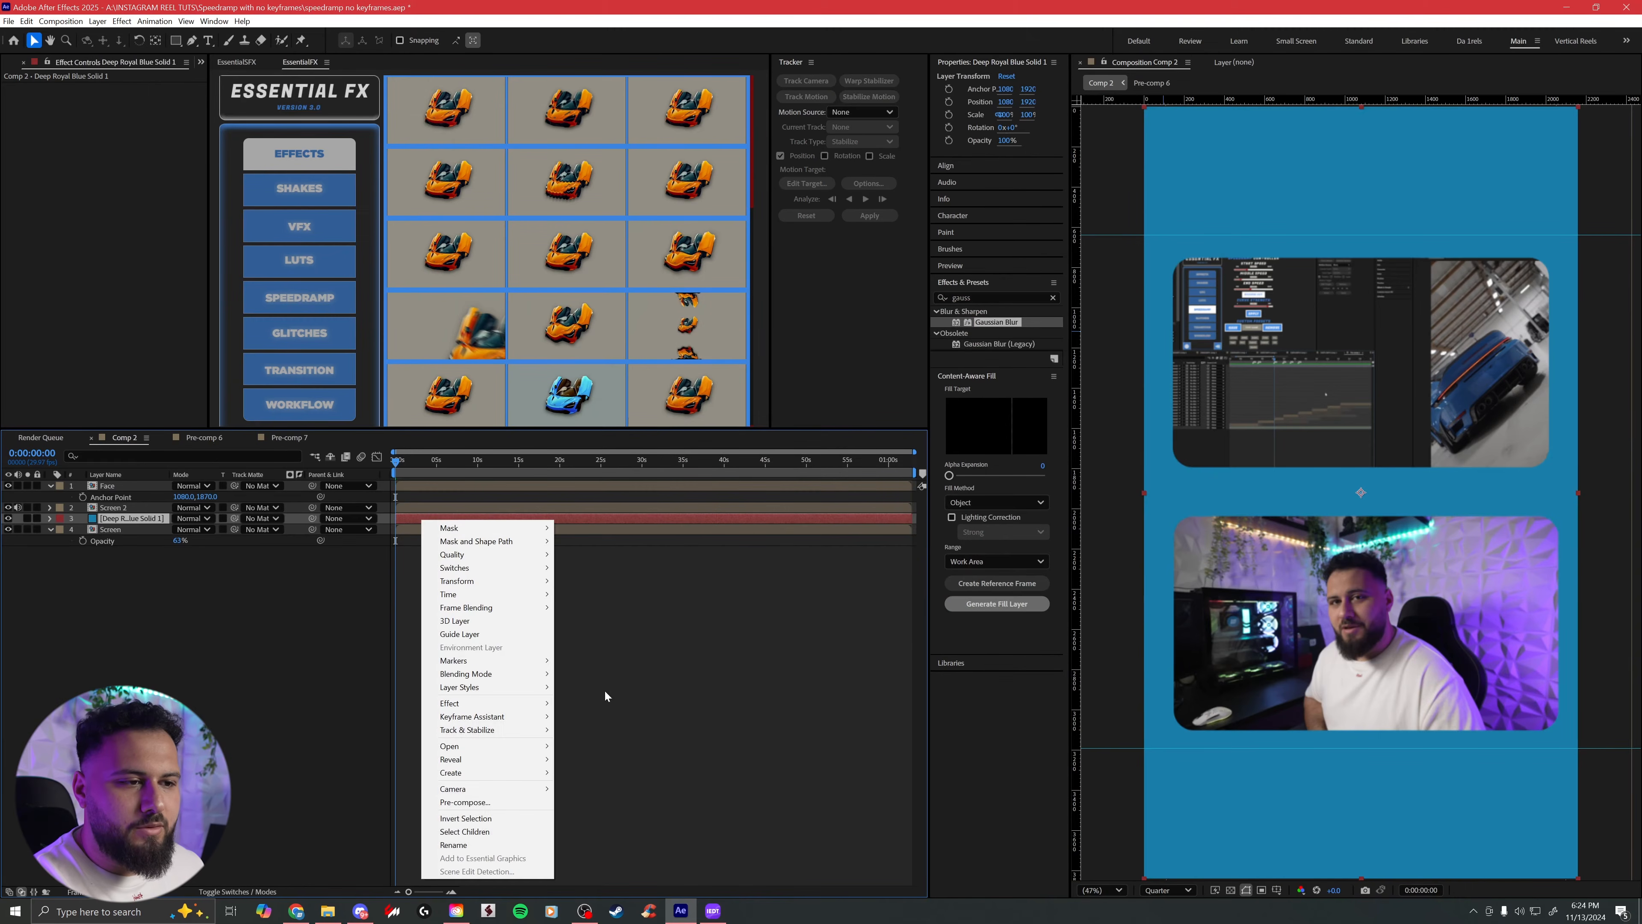
pyautogui.moveTo(491, 674)
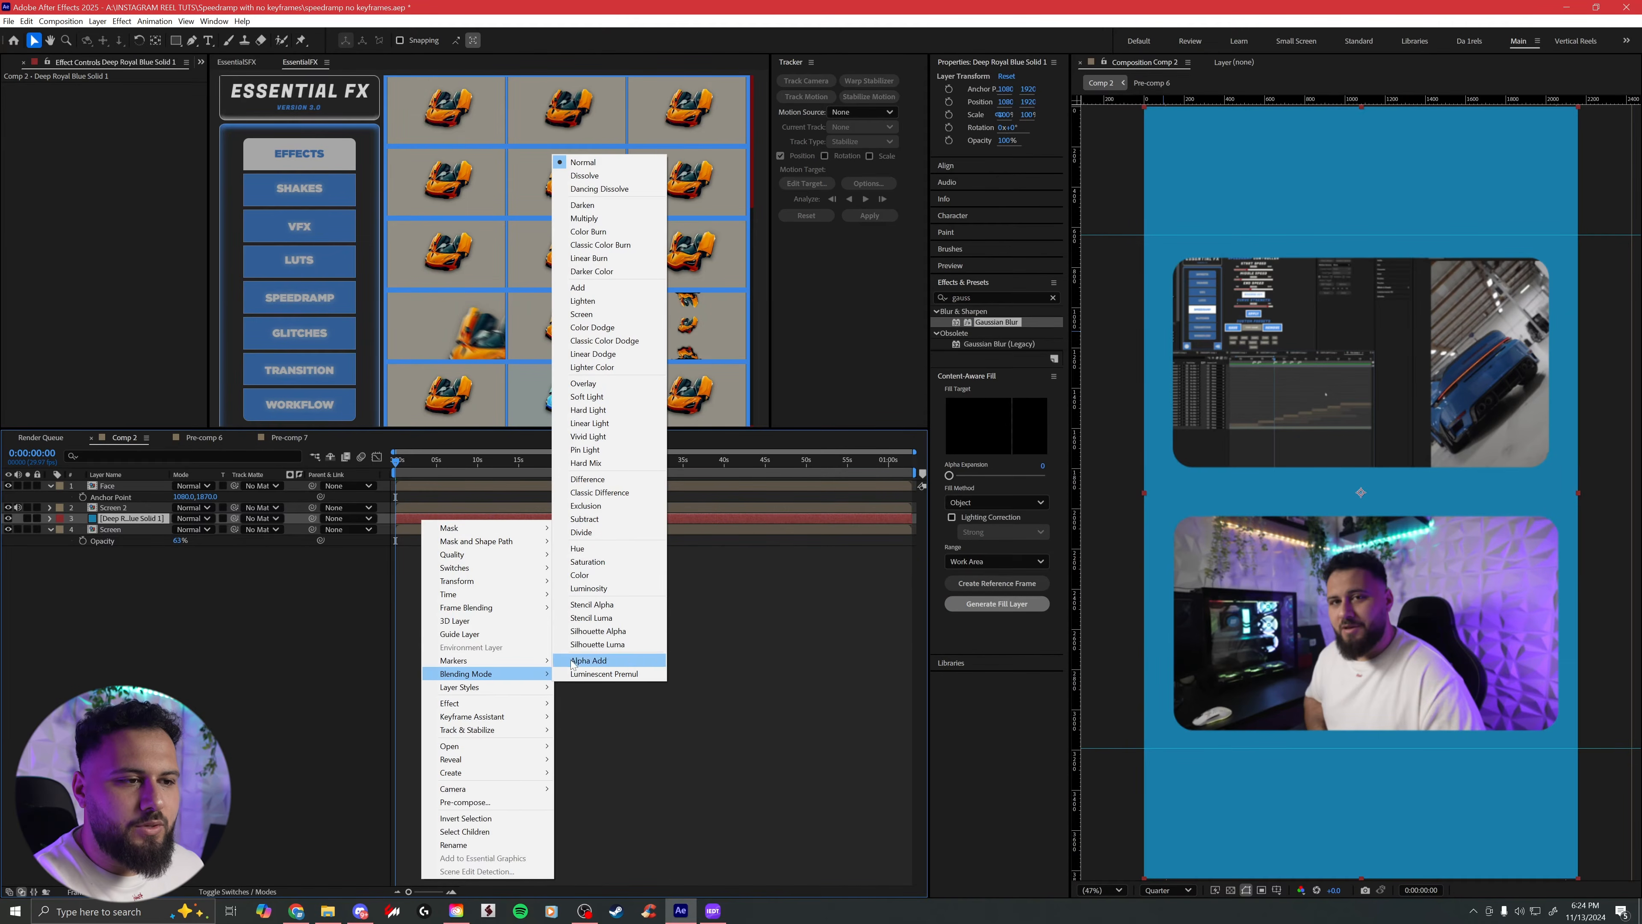
pyautogui.click(614, 383)
pyautogui.press('t')
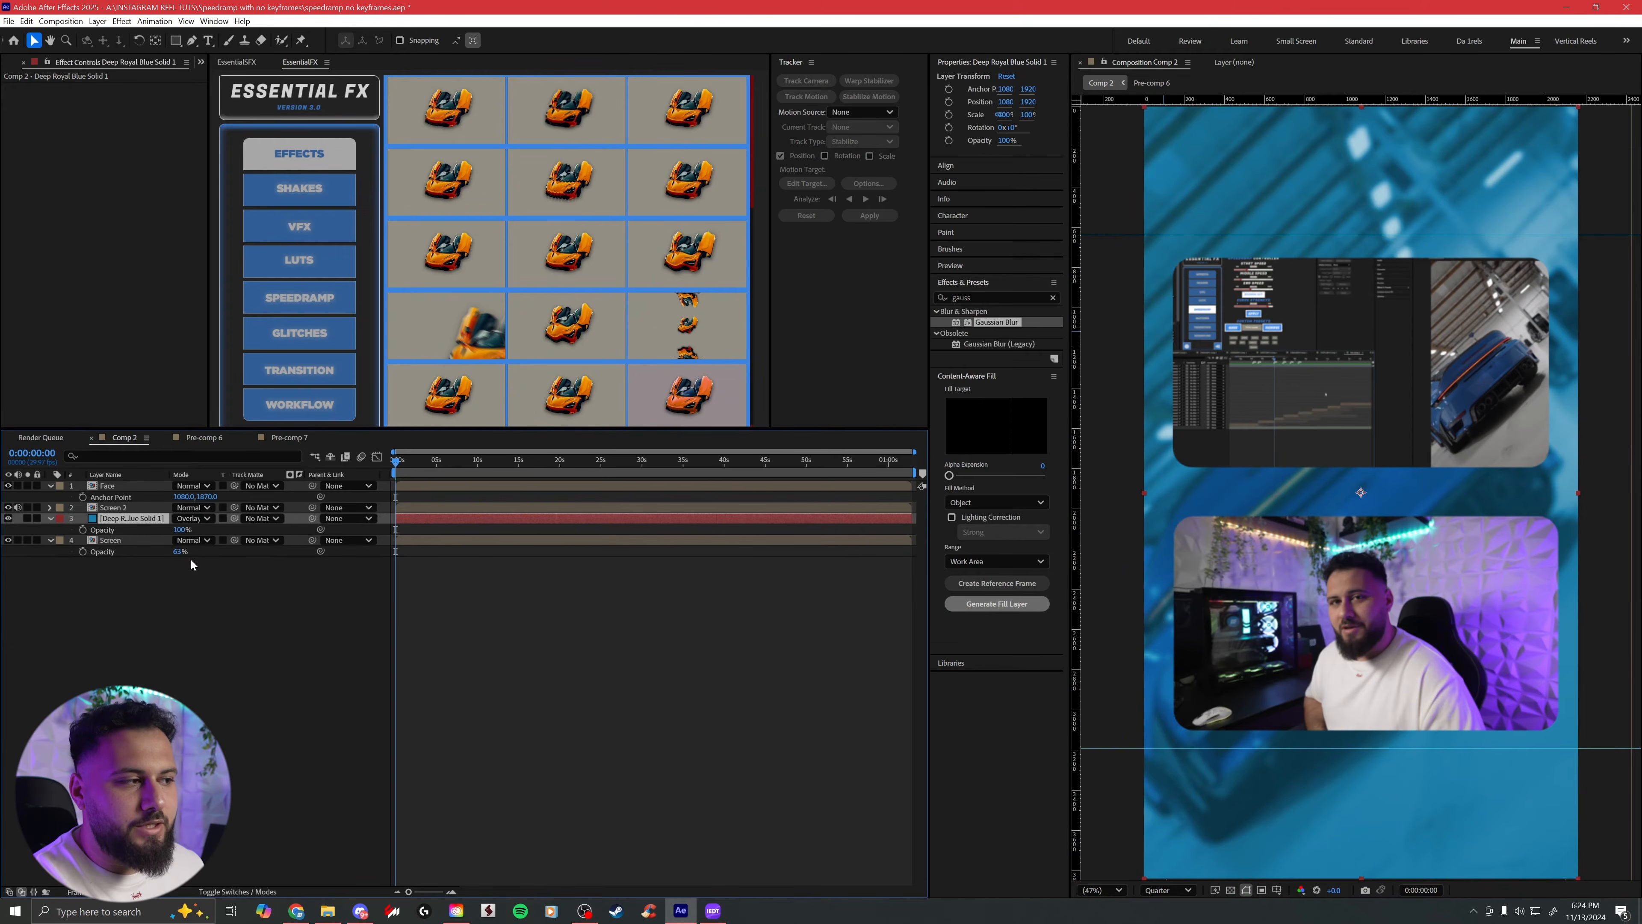
pyautogui.moveTo(178, 531); pyautogui.dragTo(114, 531)
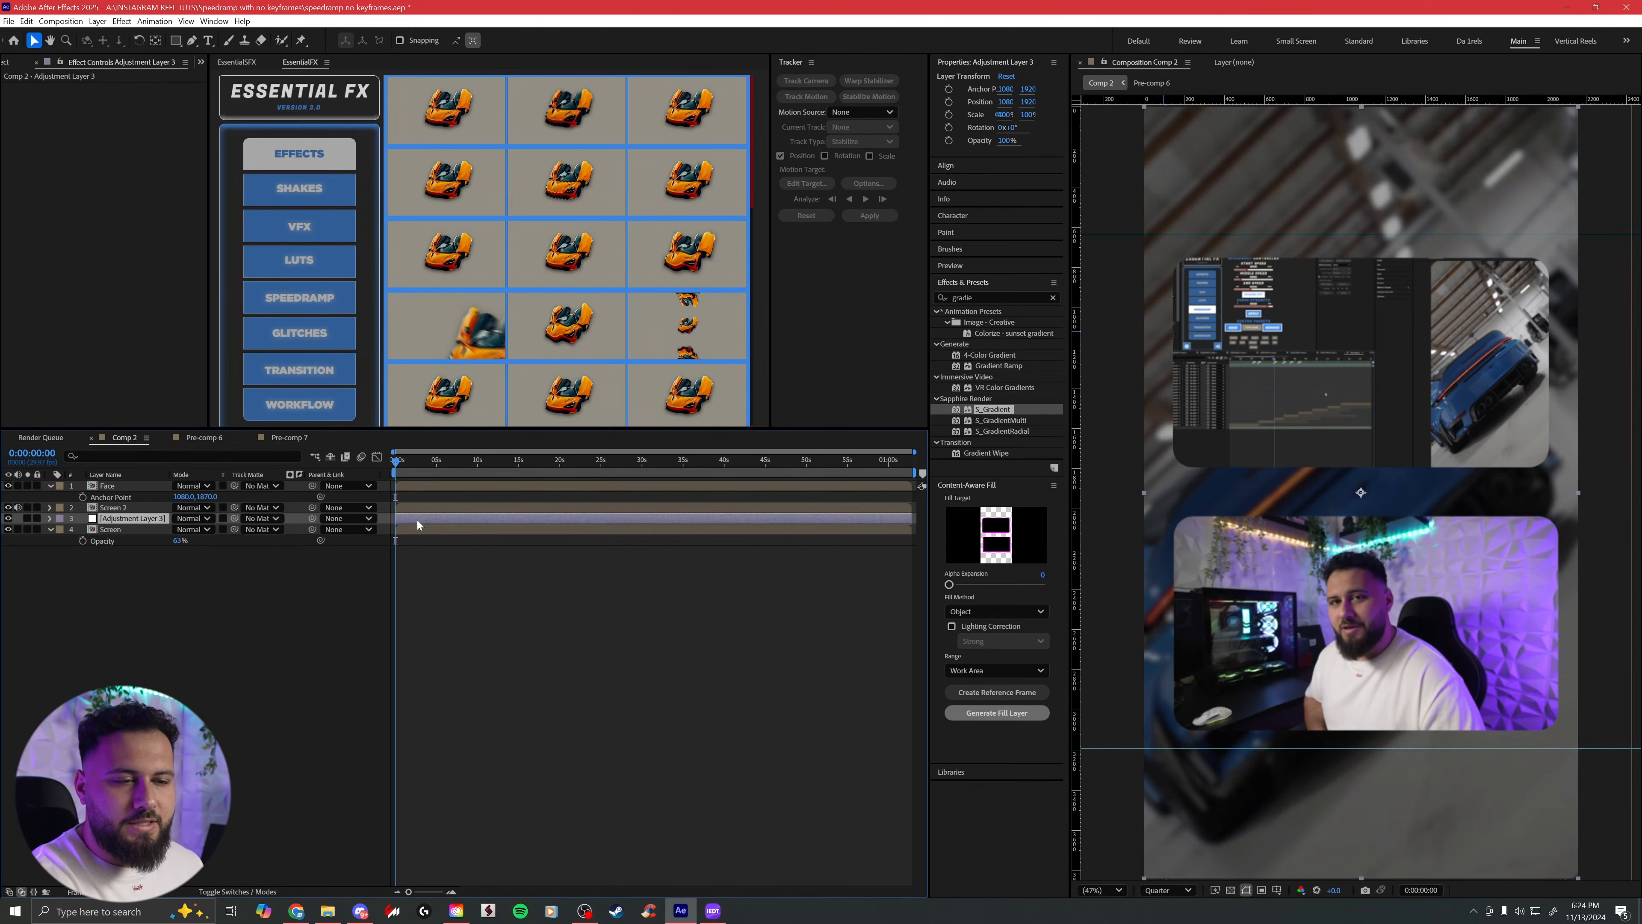
# Step: Rename the blurred background Screen layer as BG
pyautogui.rightClick(114, 529)
pyautogui.click(155, 853)
pyautogui.write('BG')
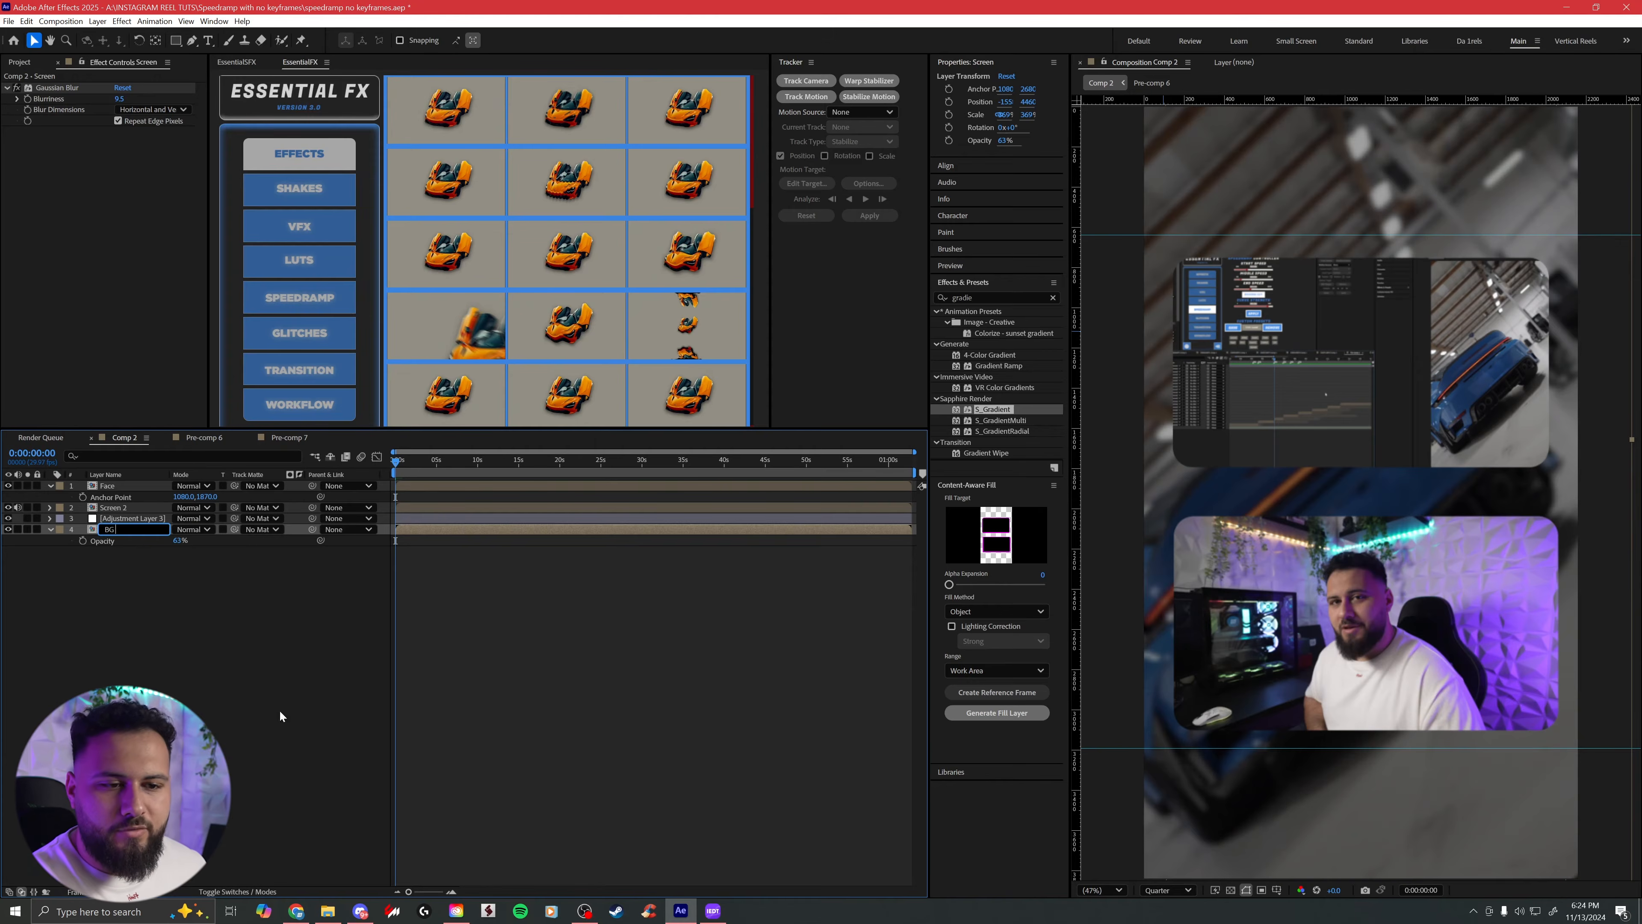
pyautogui.click(280, 712)
# Step: Apply Gradient Ramp to the adjustment layer above BG and set its start color to white (FFFFFF)
pyautogui.click(427, 516)
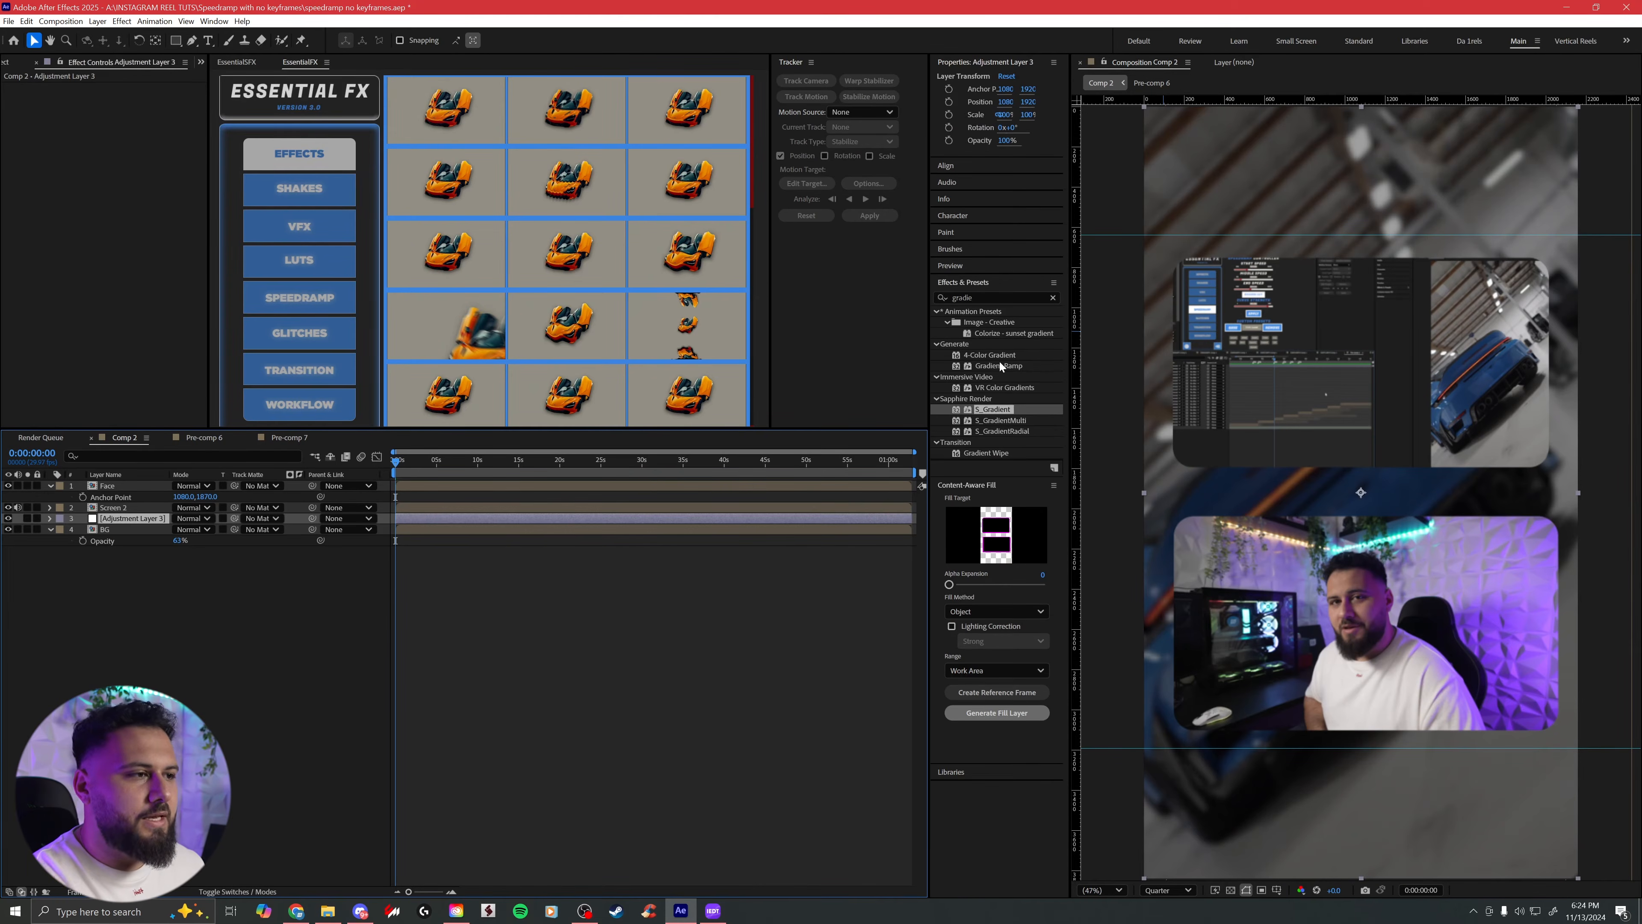
pyautogui.doubleClick(988, 365)
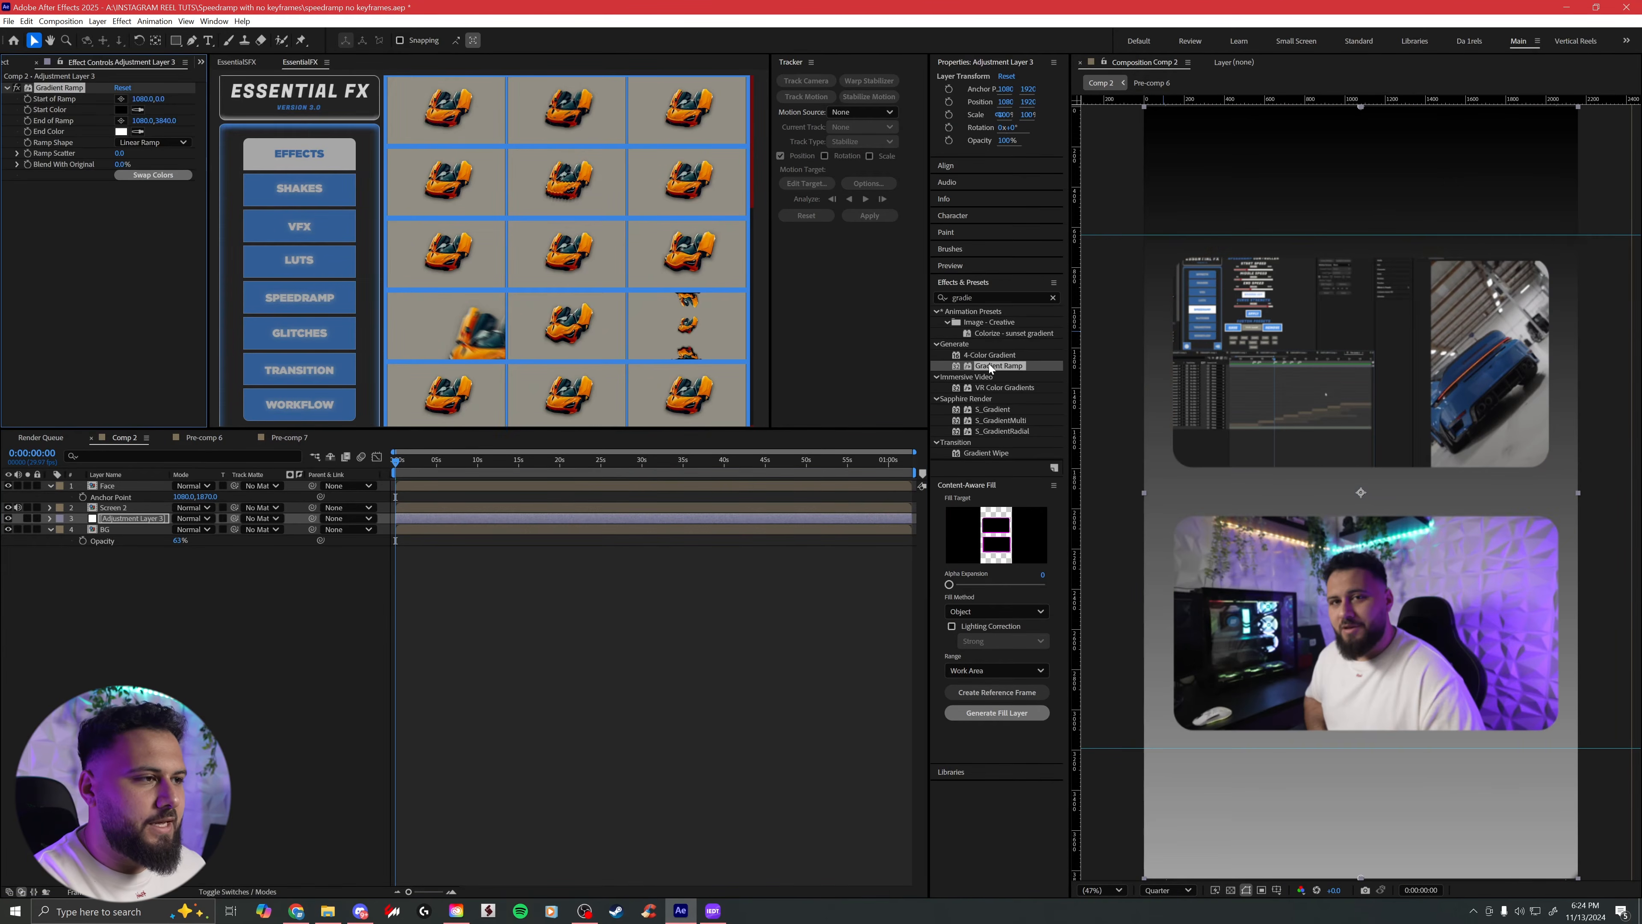
pyautogui.click(121, 109)
pyautogui.moveTo(752, 433); pyautogui.dragTo(628, 335)
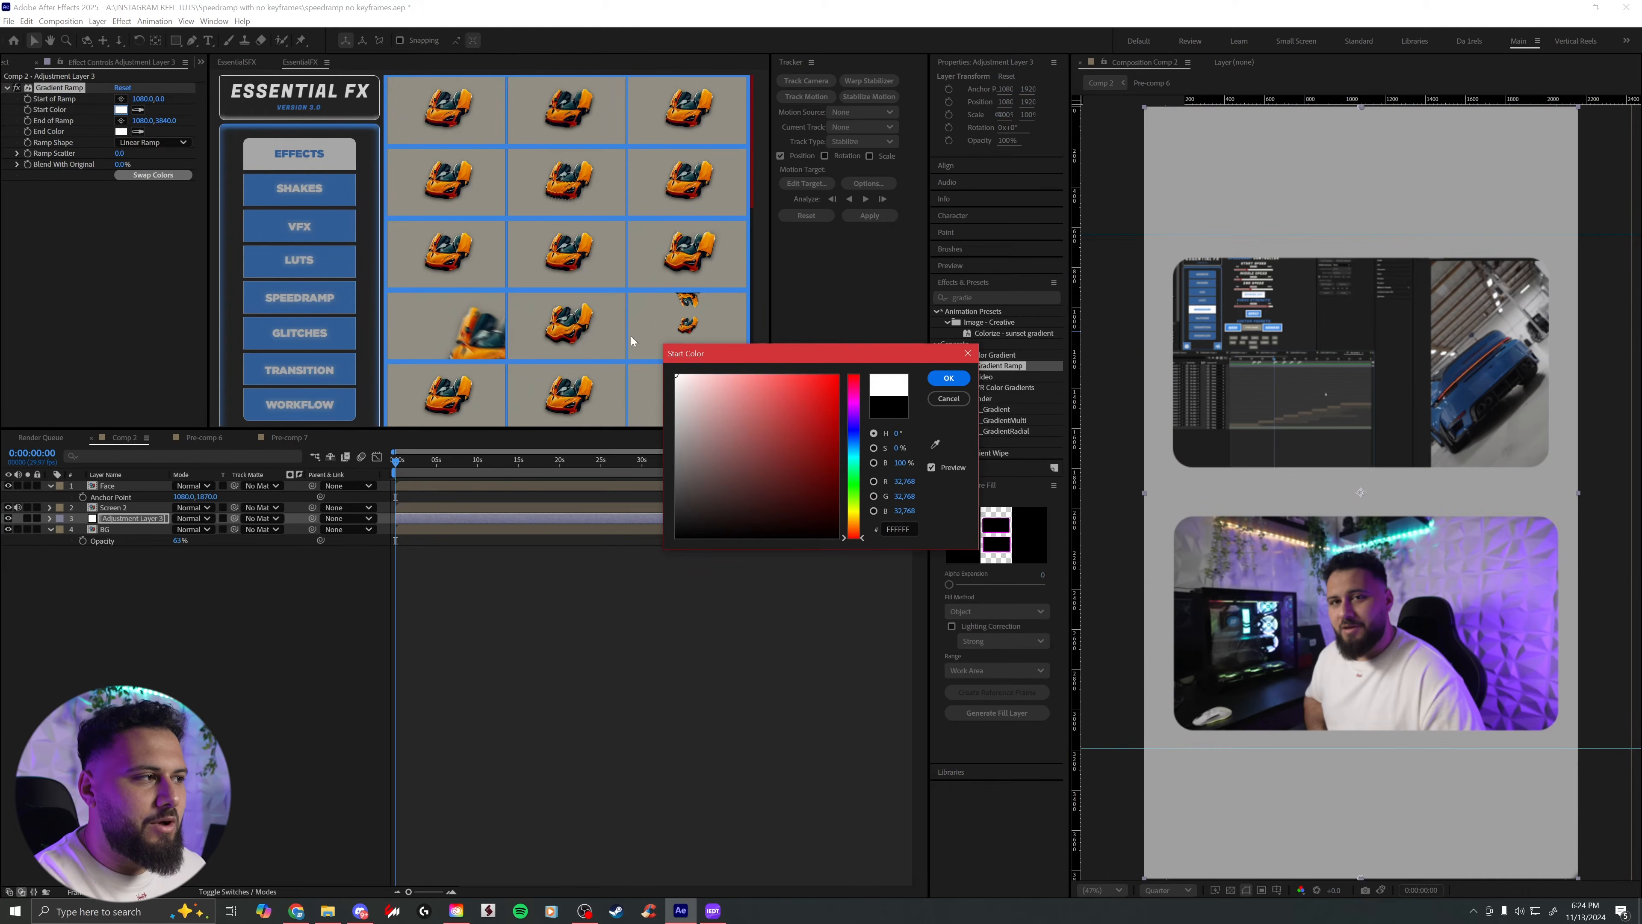
pyautogui.click(948, 377)
# Step: Set the Gradient Ramp's end color to the light purple sampled from the lit wall in the facecam footage
pyautogui.click(121, 131)
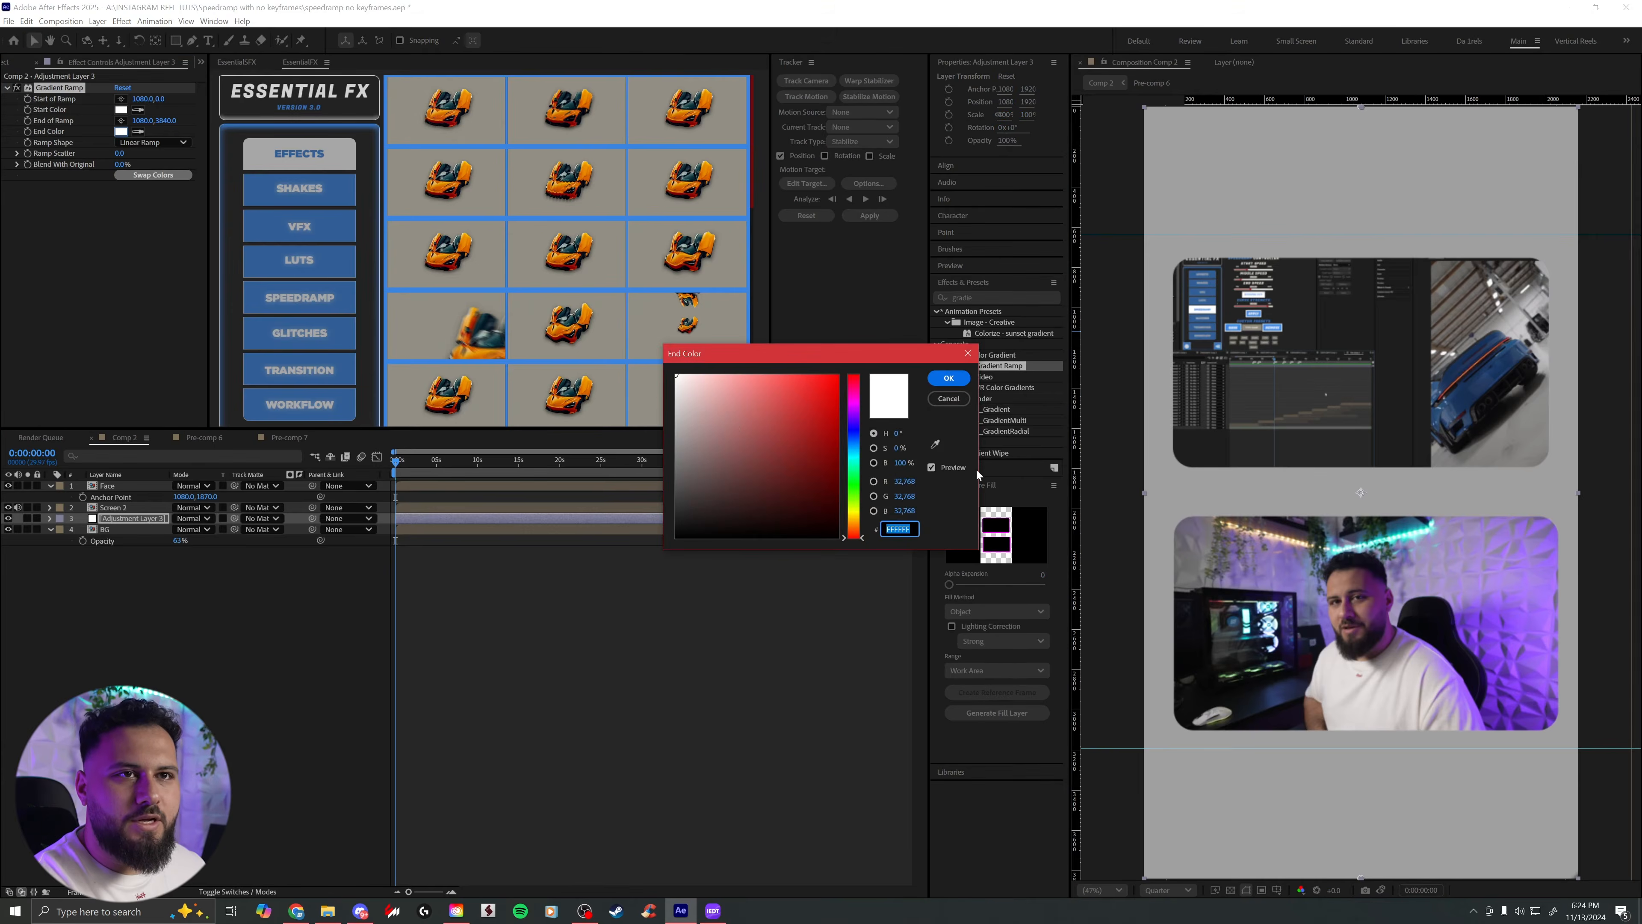
pyautogui.click(935, 444)
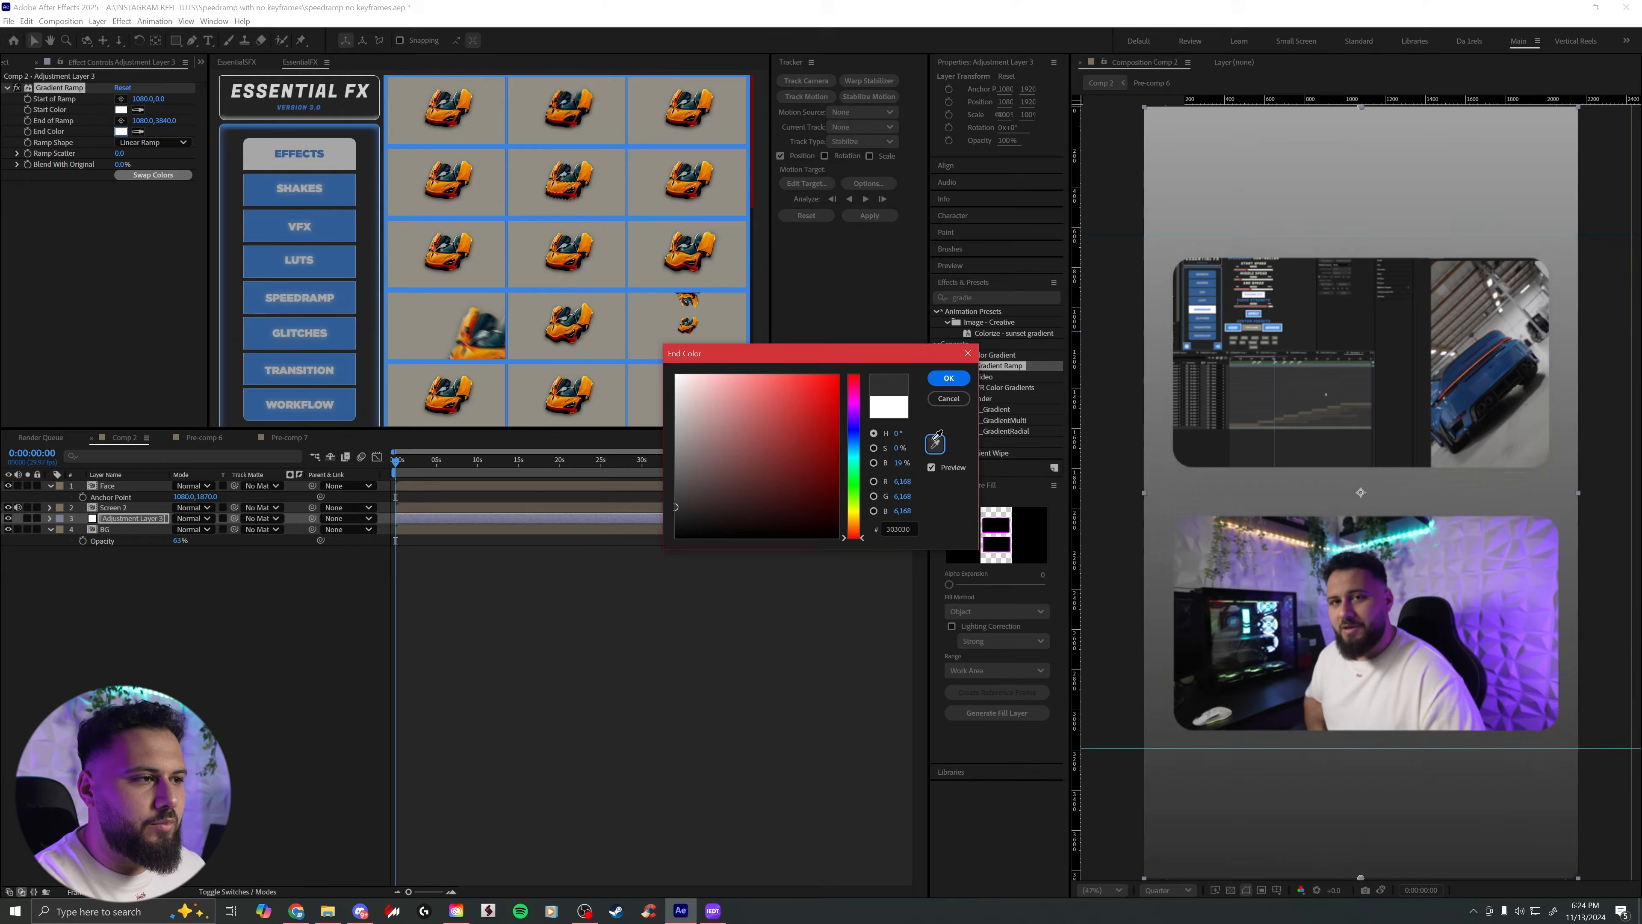
pyautogui.click(1502, 589)
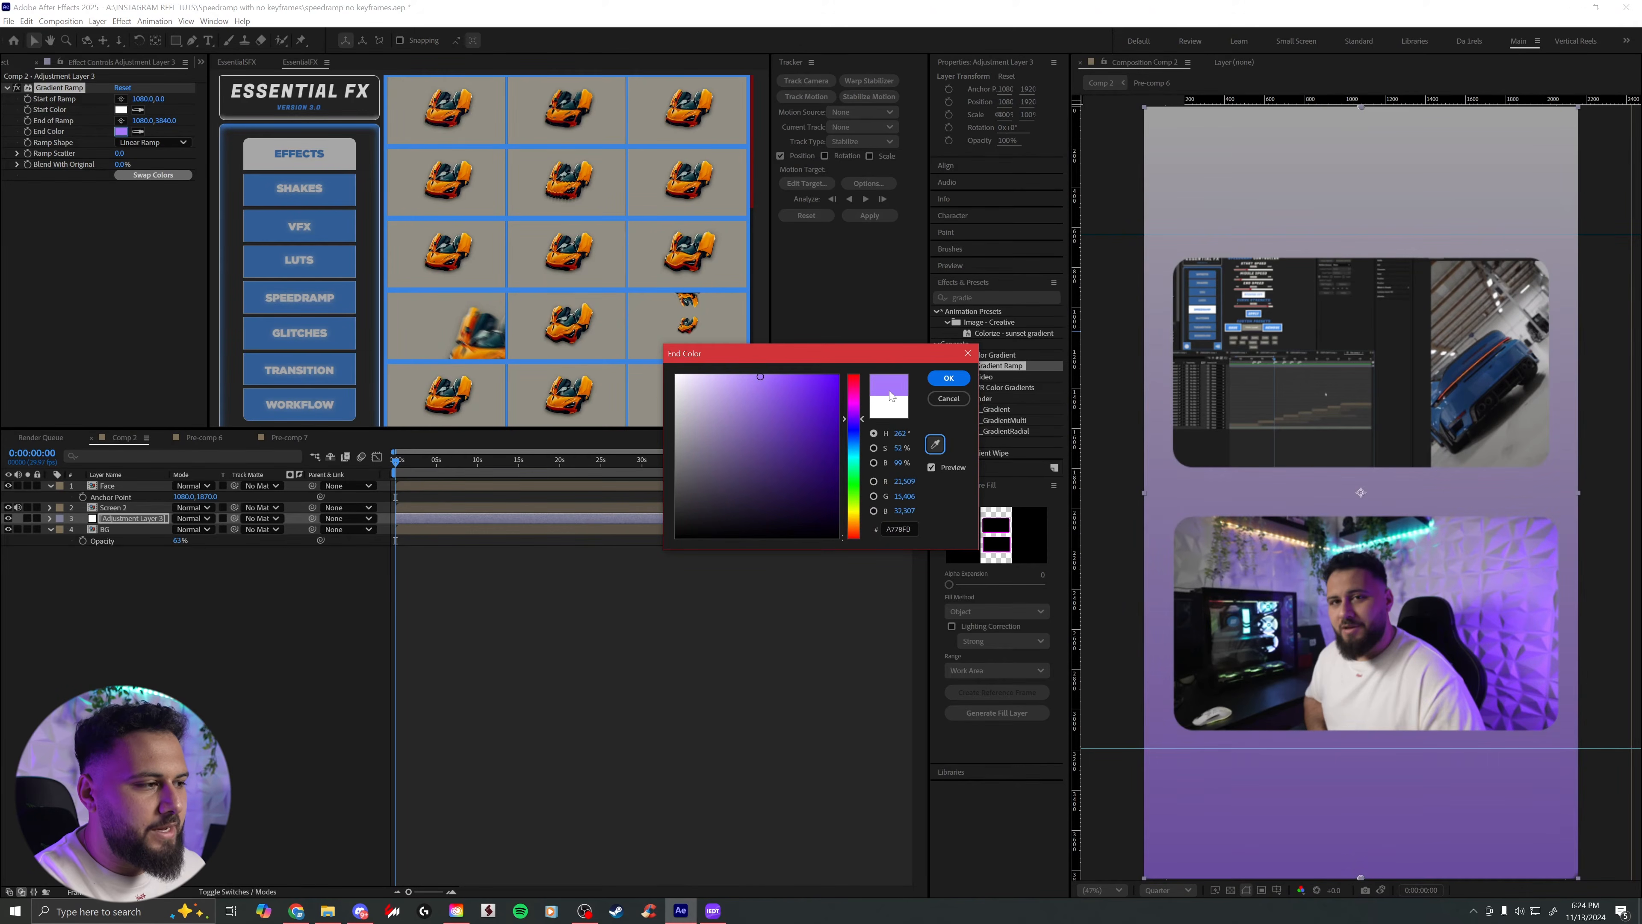
pyautogui.click(948, 377)
pyautogui.click(141, 142)
pyautogui.click(107, 186)
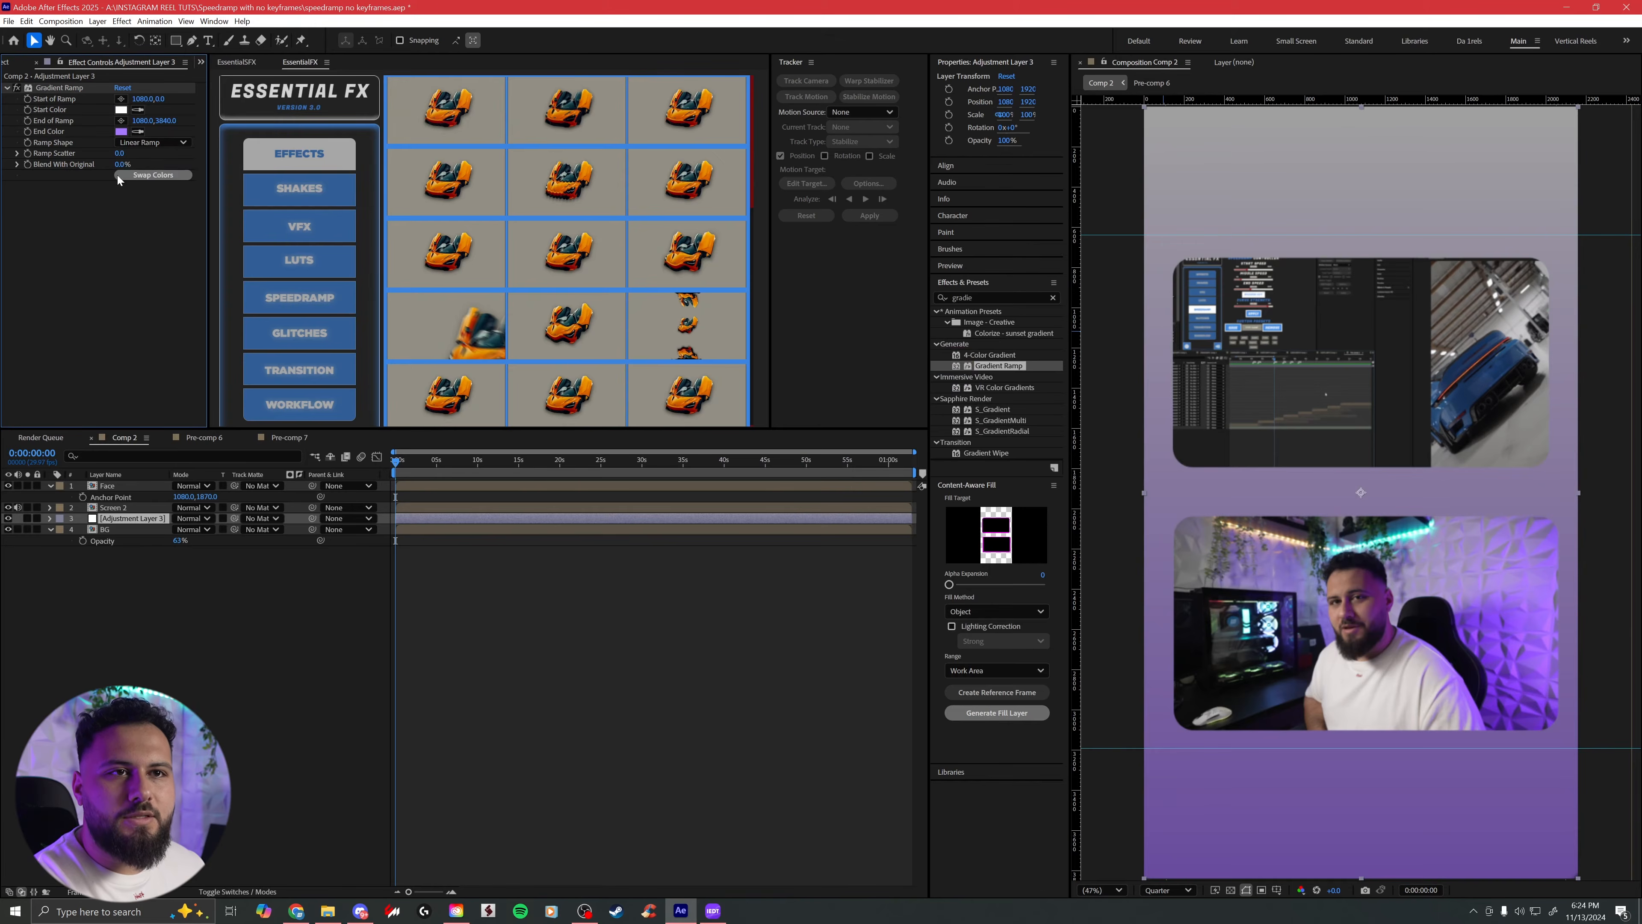
# Step: Set the adjustment layer's blending mode to Color with the ramp's Blend With Original at 42%, and save the project
pyautogui.moveTo(119, 165); pyautogui.dragTo(158, 165)
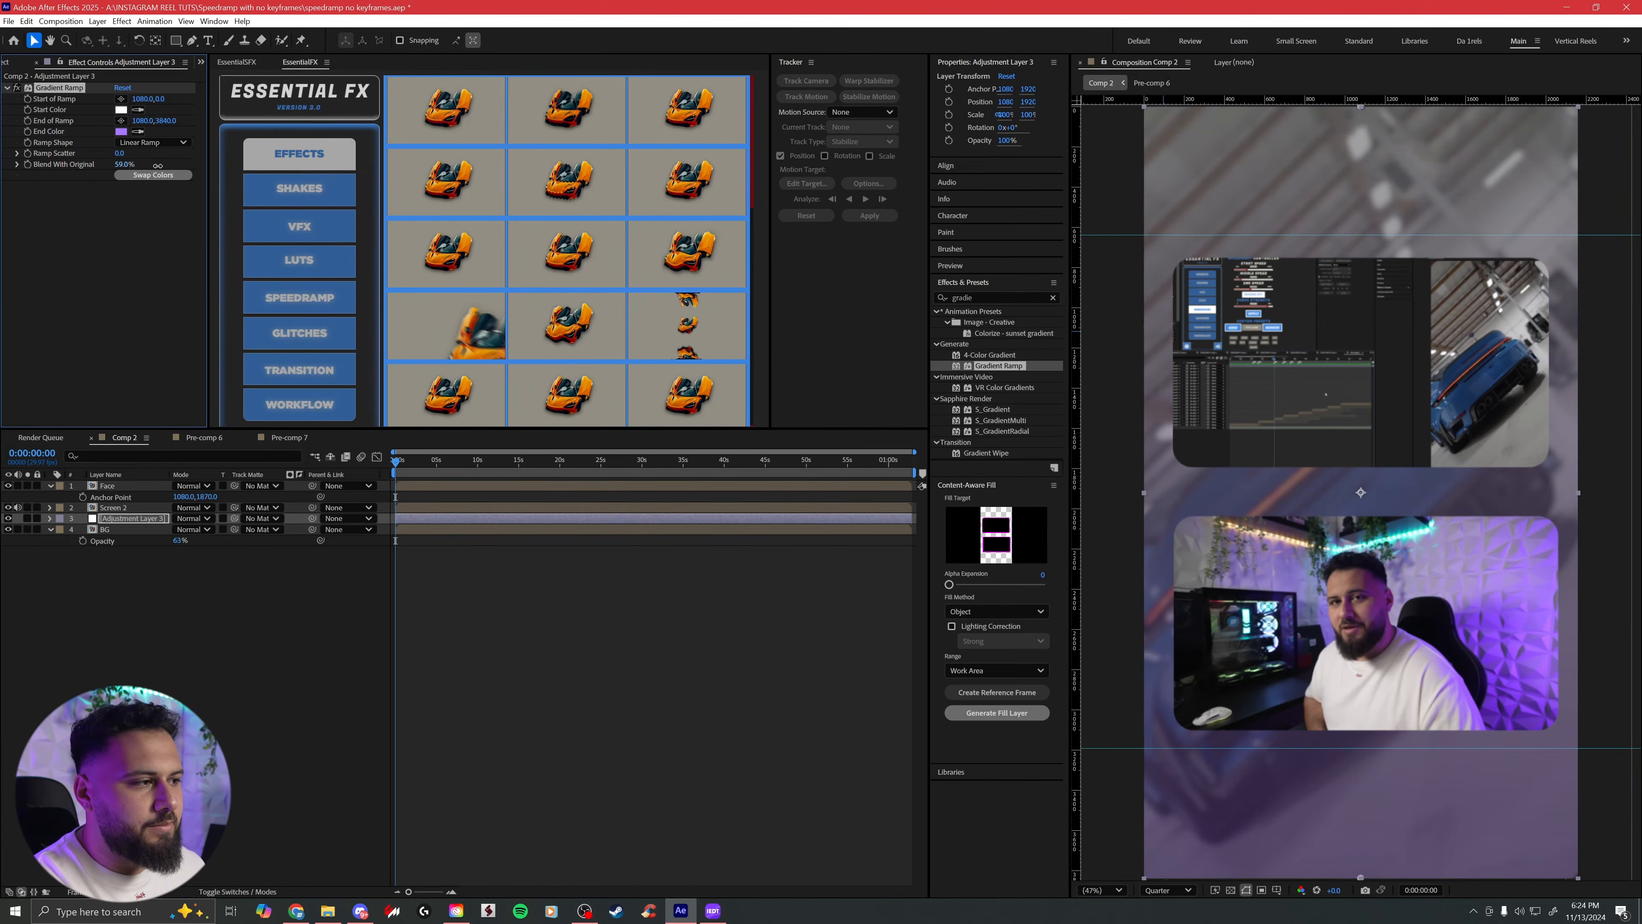
pyautogui.rightClick(411, 517)
pyautogui.moveTo(481, 673)
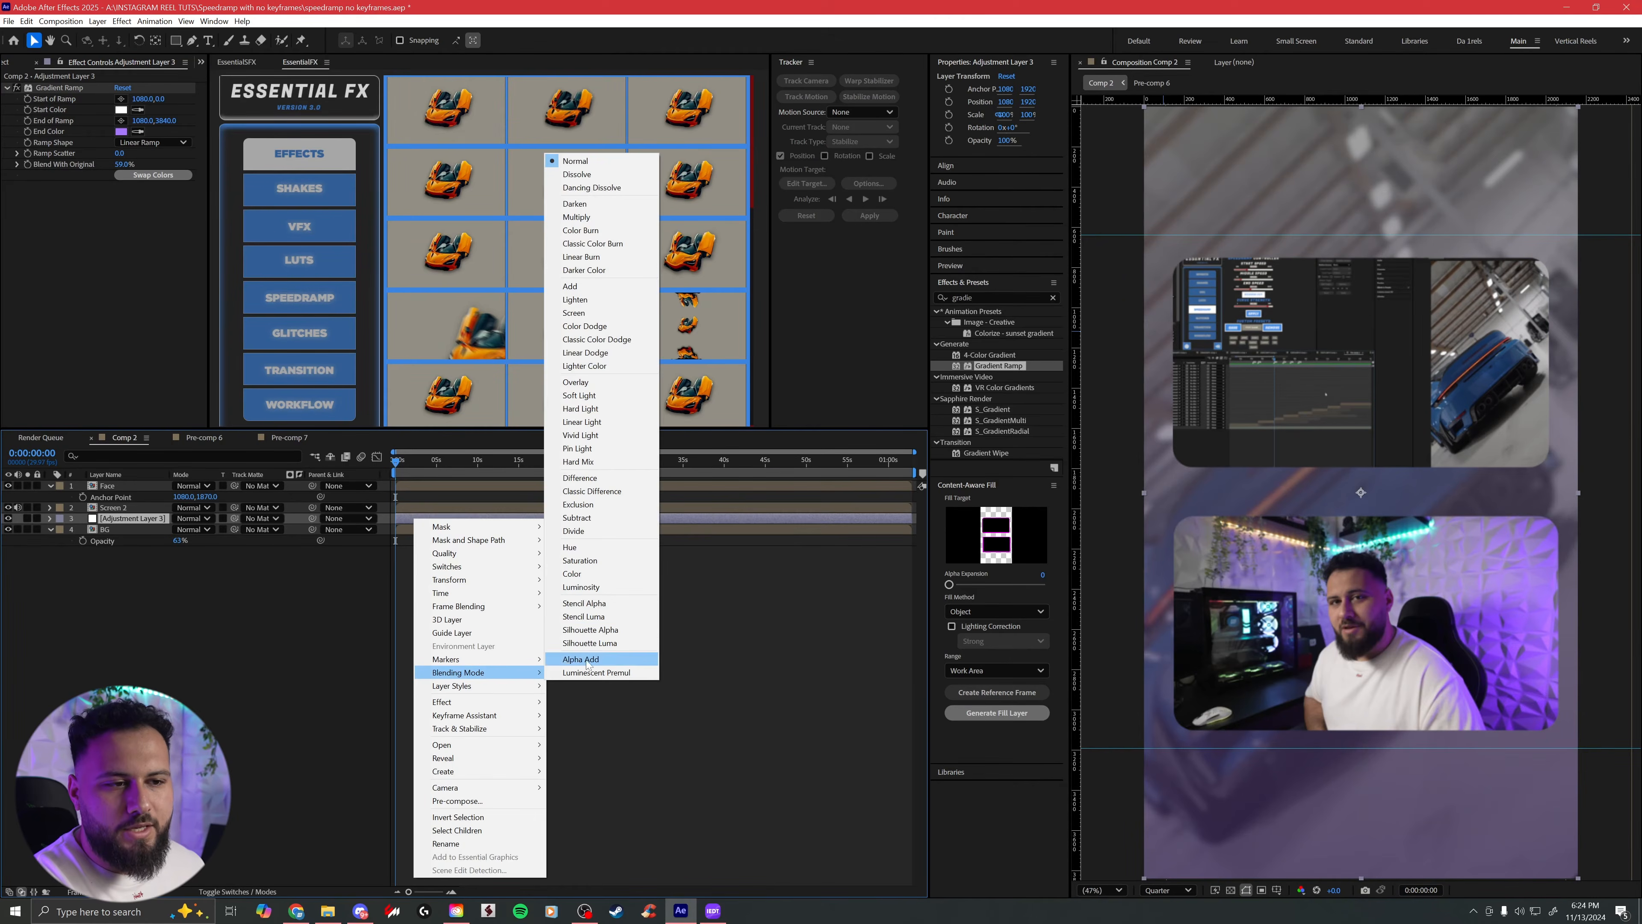
pyautogui.click(606, 574)
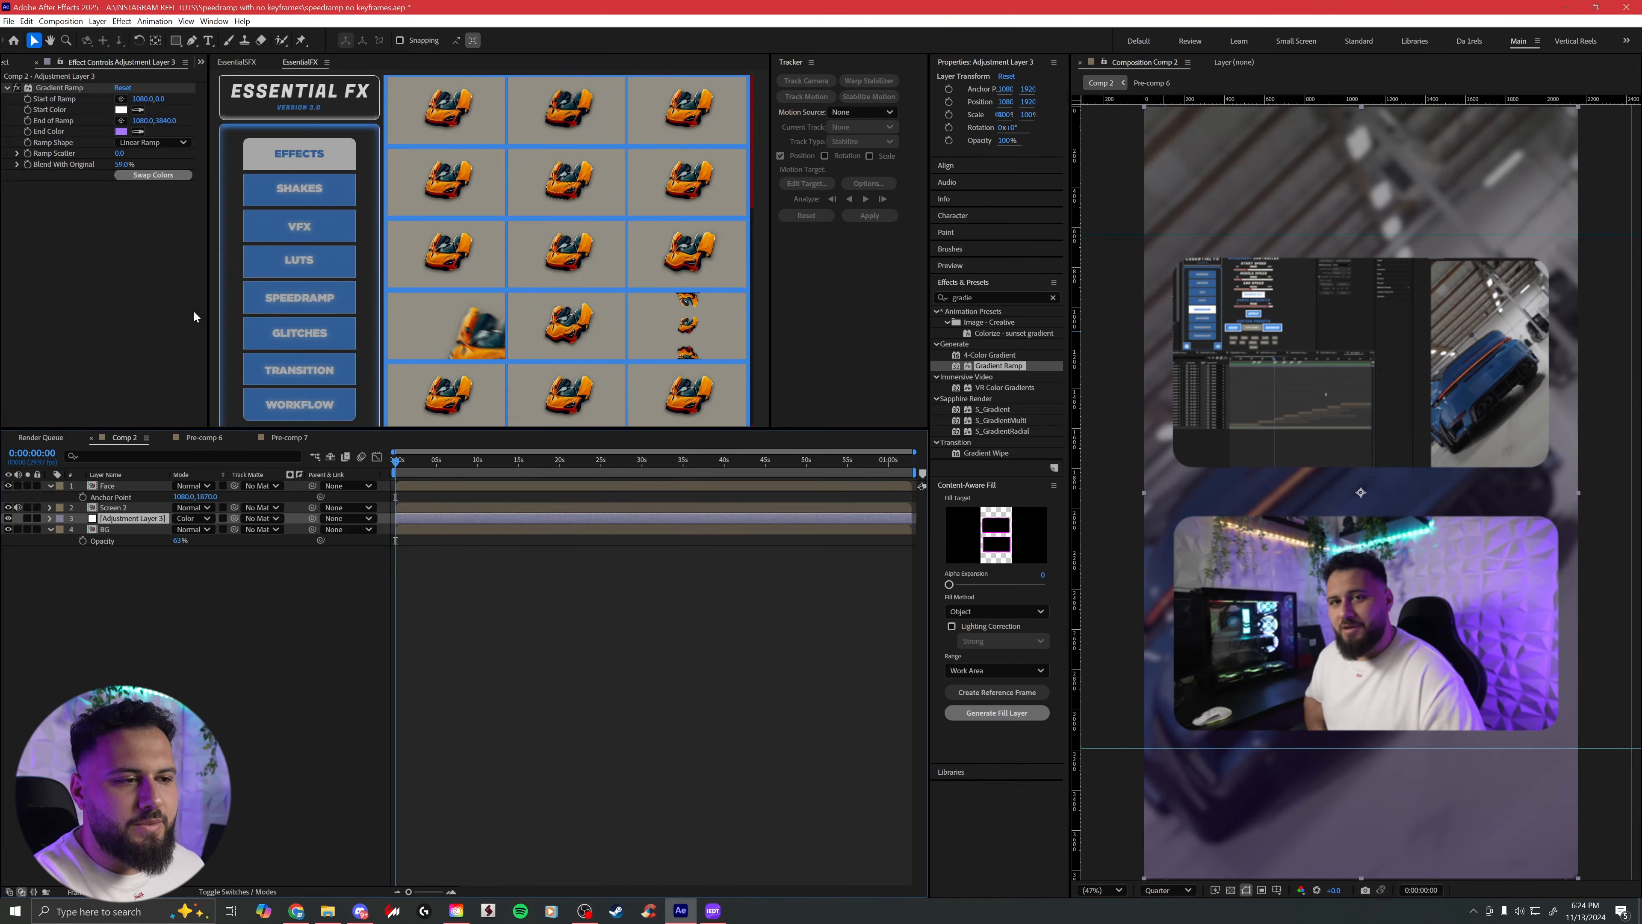
pyautogui.moveTo(124, 164); pyautogui.dragTo(66, 166)
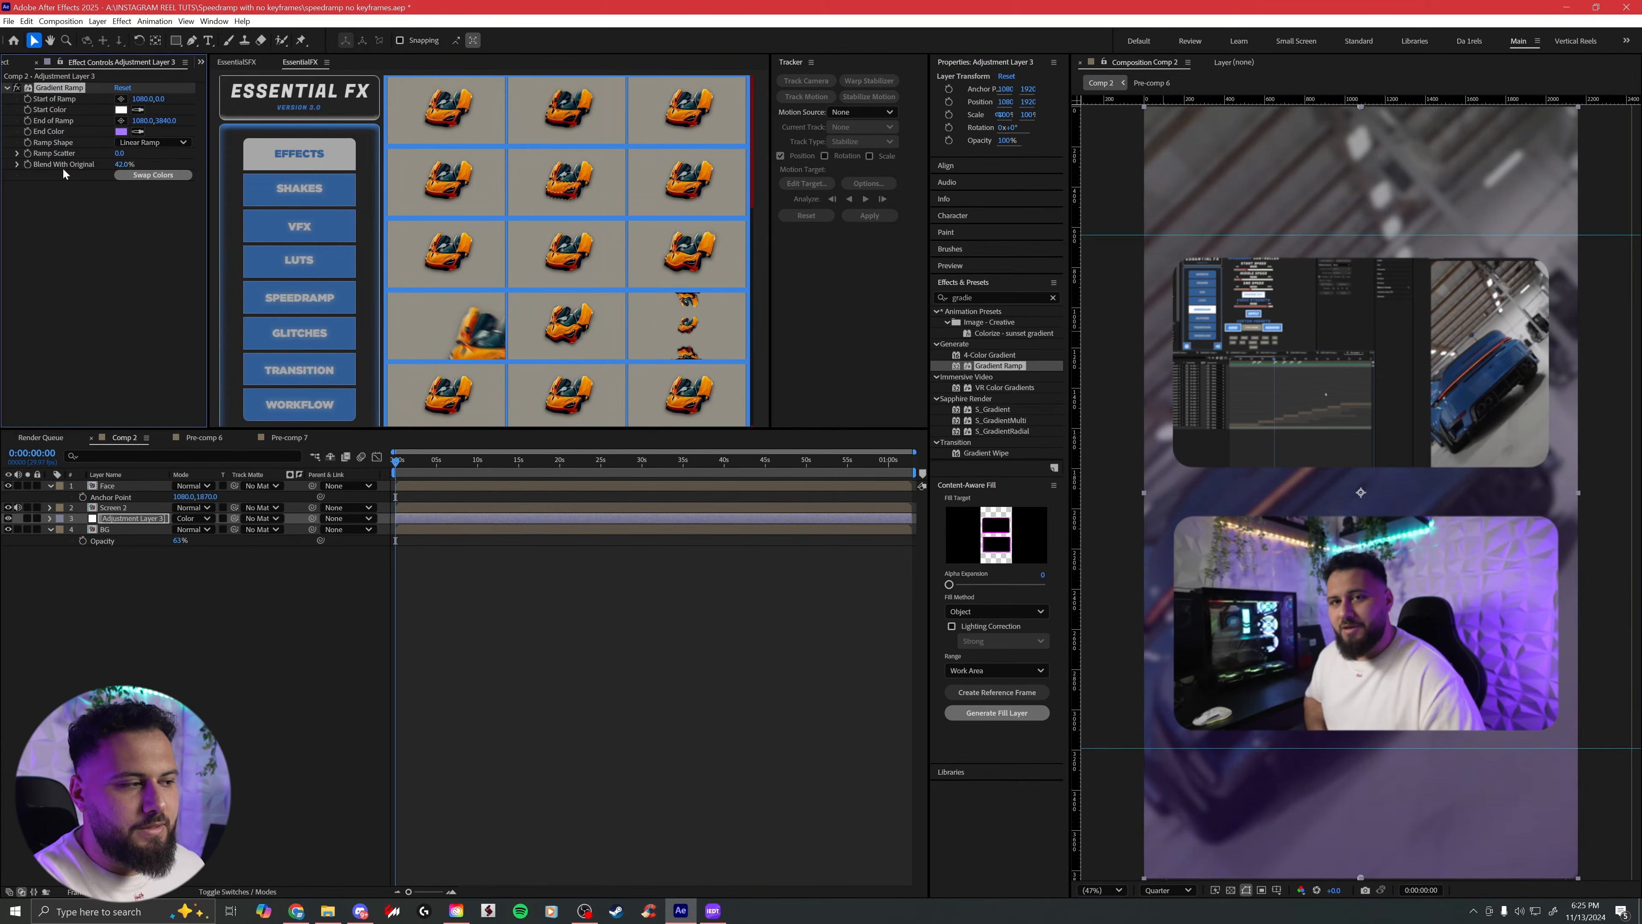
pyautogui.hotkey('ctrl', 's')
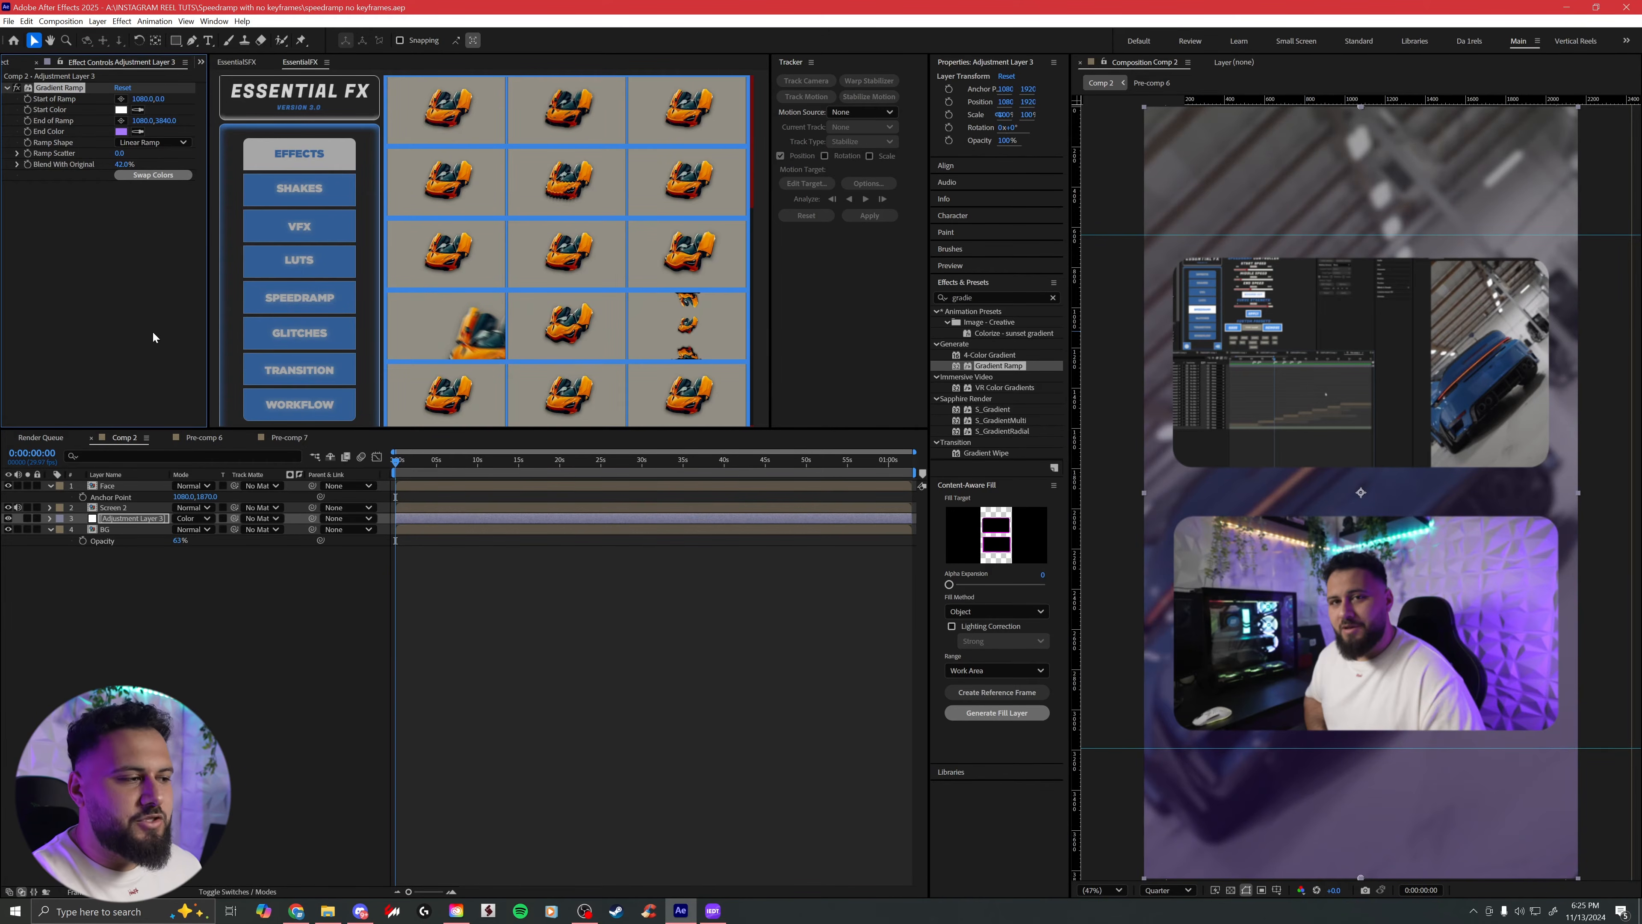
# Step: Collapse the layer properties, show the Screen 2 layer's audio waveform at a closer time scale, and play the reel from the start
pyautogui.click(546, 569)
pyautogui.moveTo(398, 463); pyautogui.dragTo(548, 465)
pyautogui.press('u')
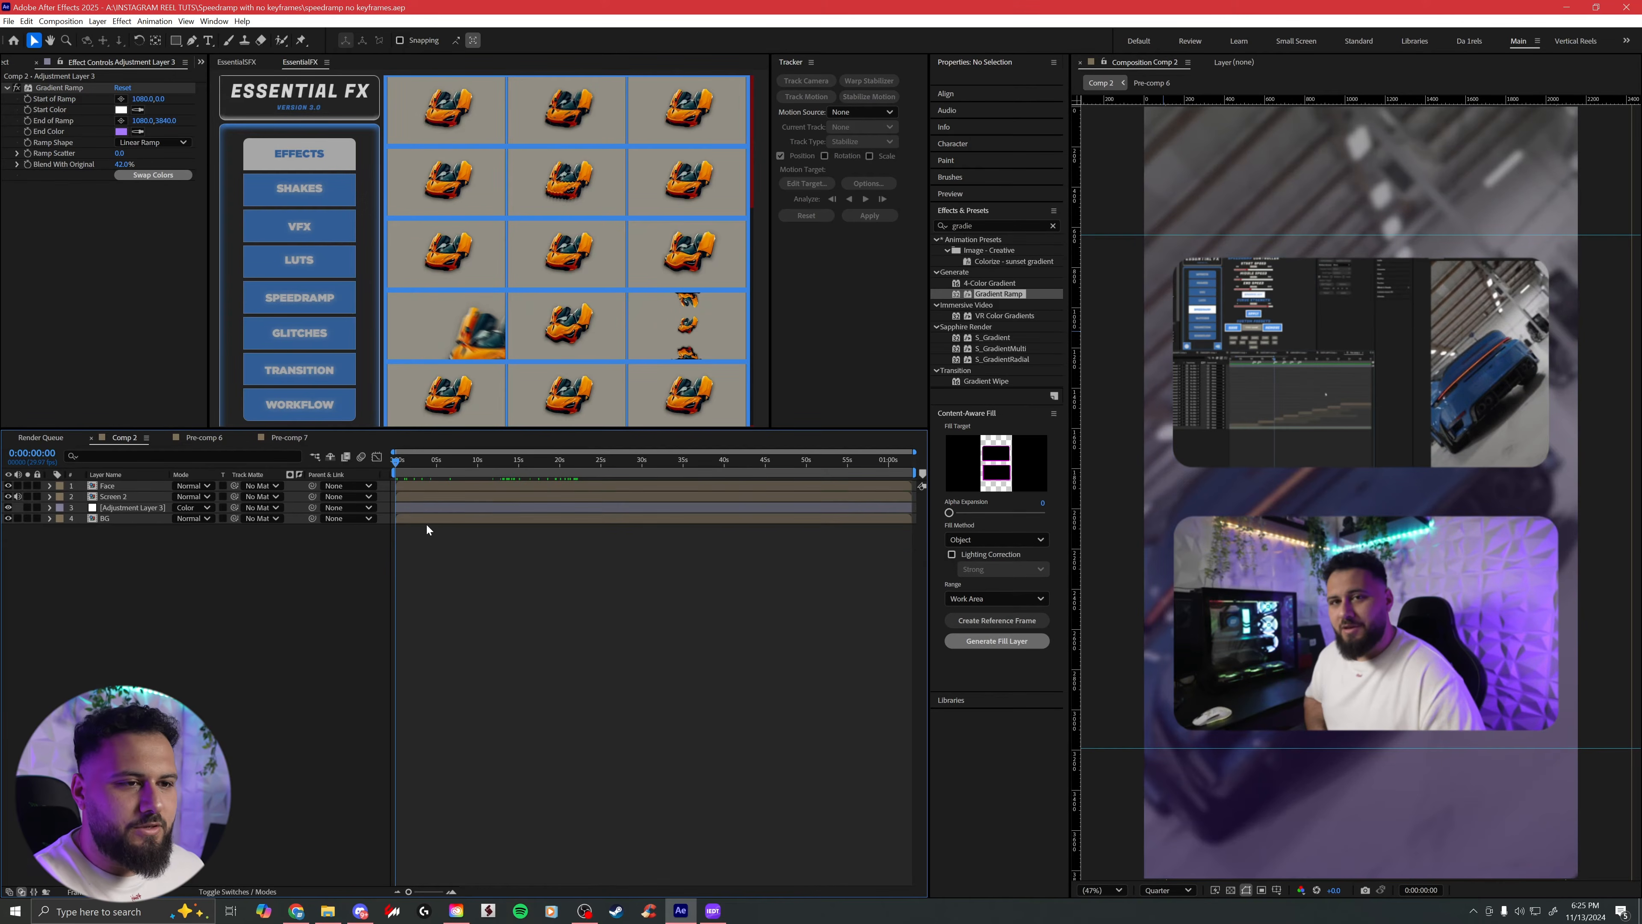
pyautogui.click(1338, 347)
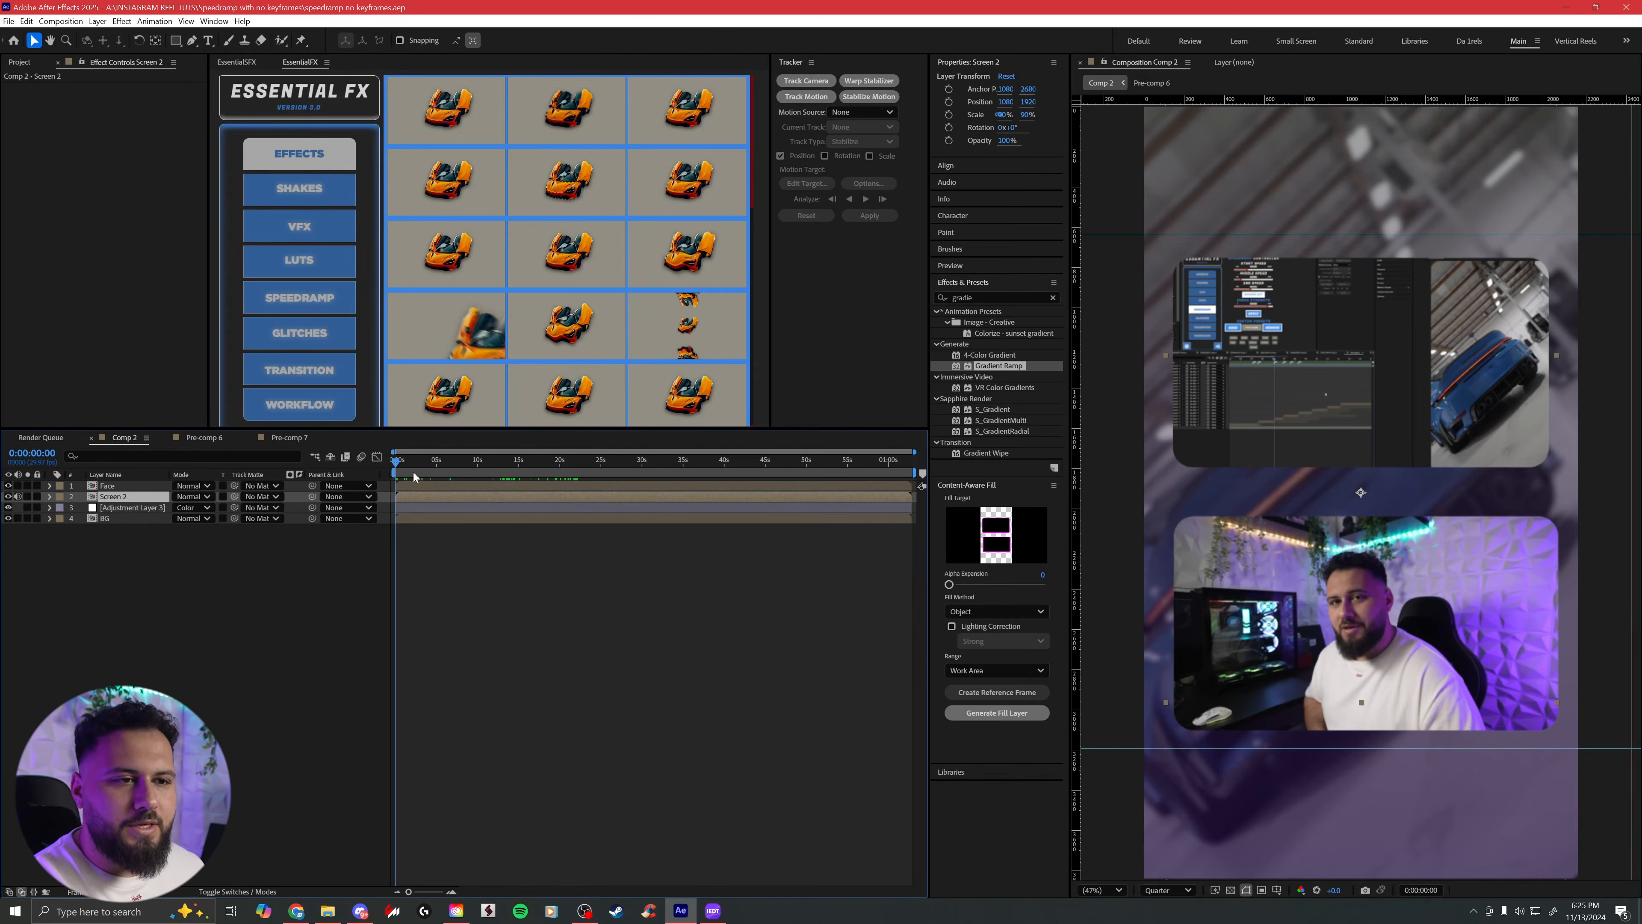
pyautogui.press('l')
pyautogui.press('l')
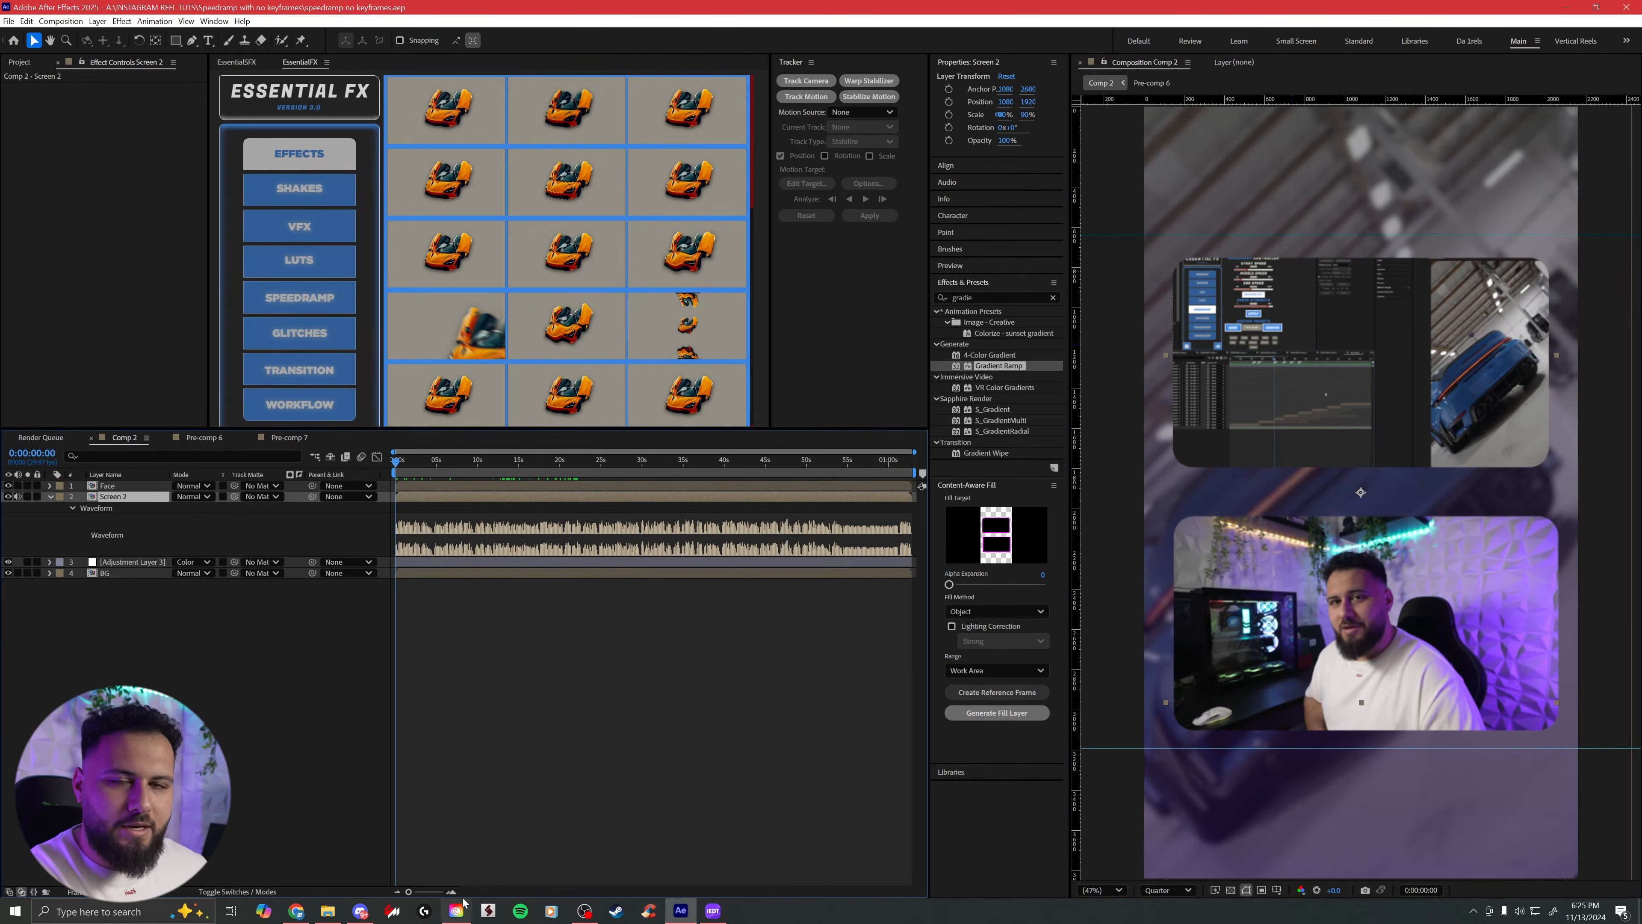
pyautogui.click(450, 892)
pyautogui.press('space')
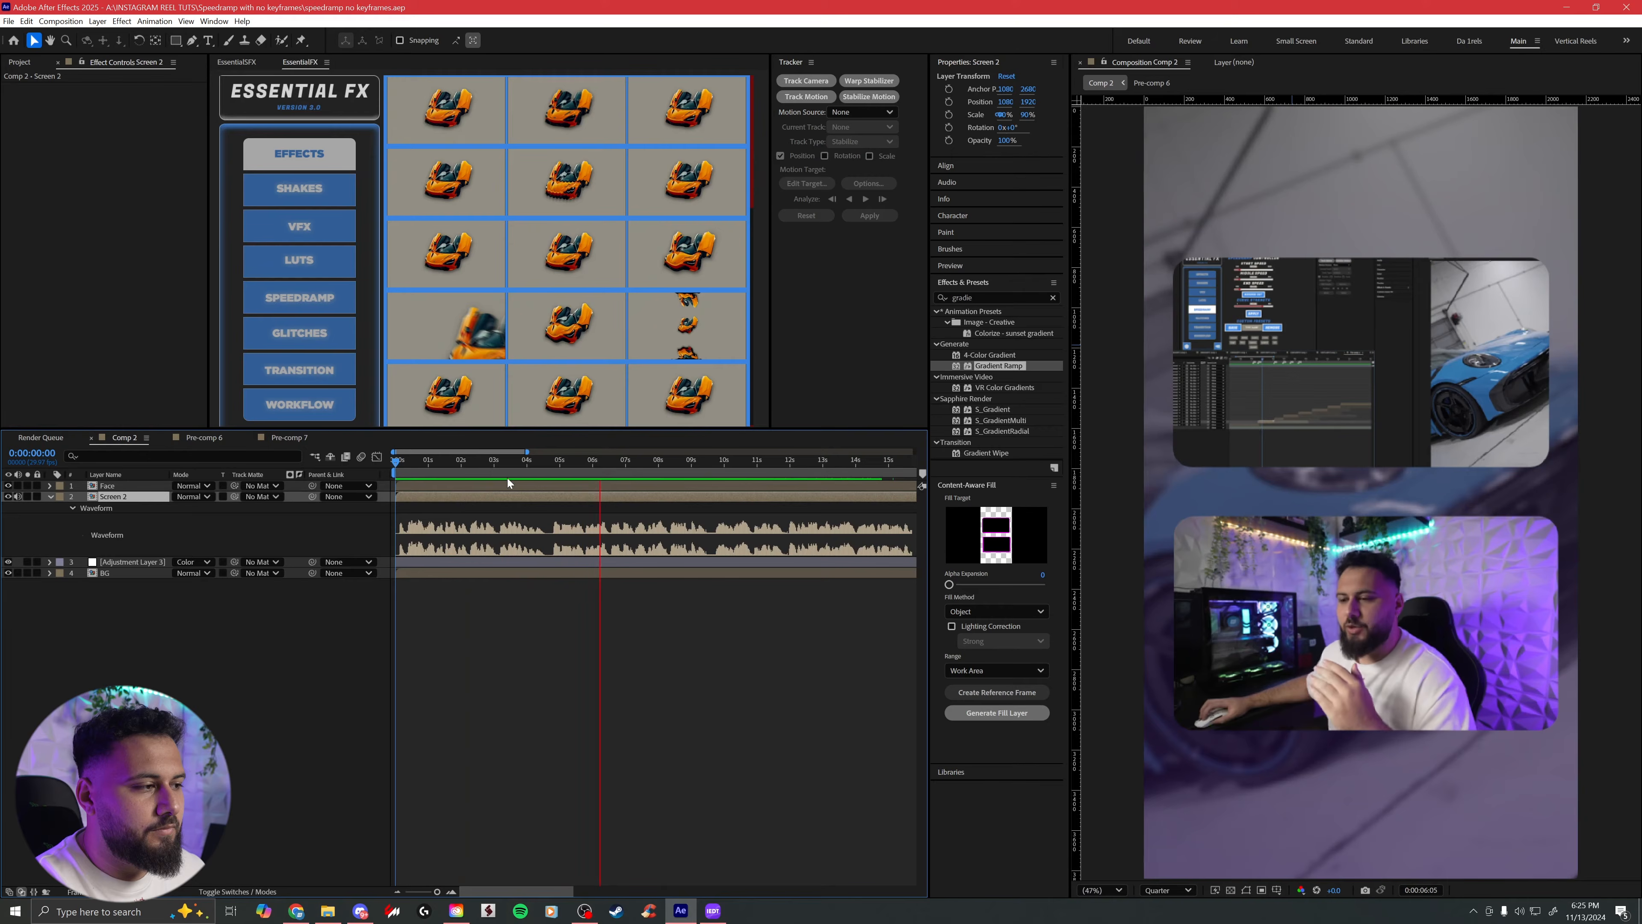
# Step: Scrub Comp 2 from 0:00:04:24 to about 0:00:11:26 to locate the section for a zoom, and open the Screen 2 precomp
pyautogui.click(553, 461)
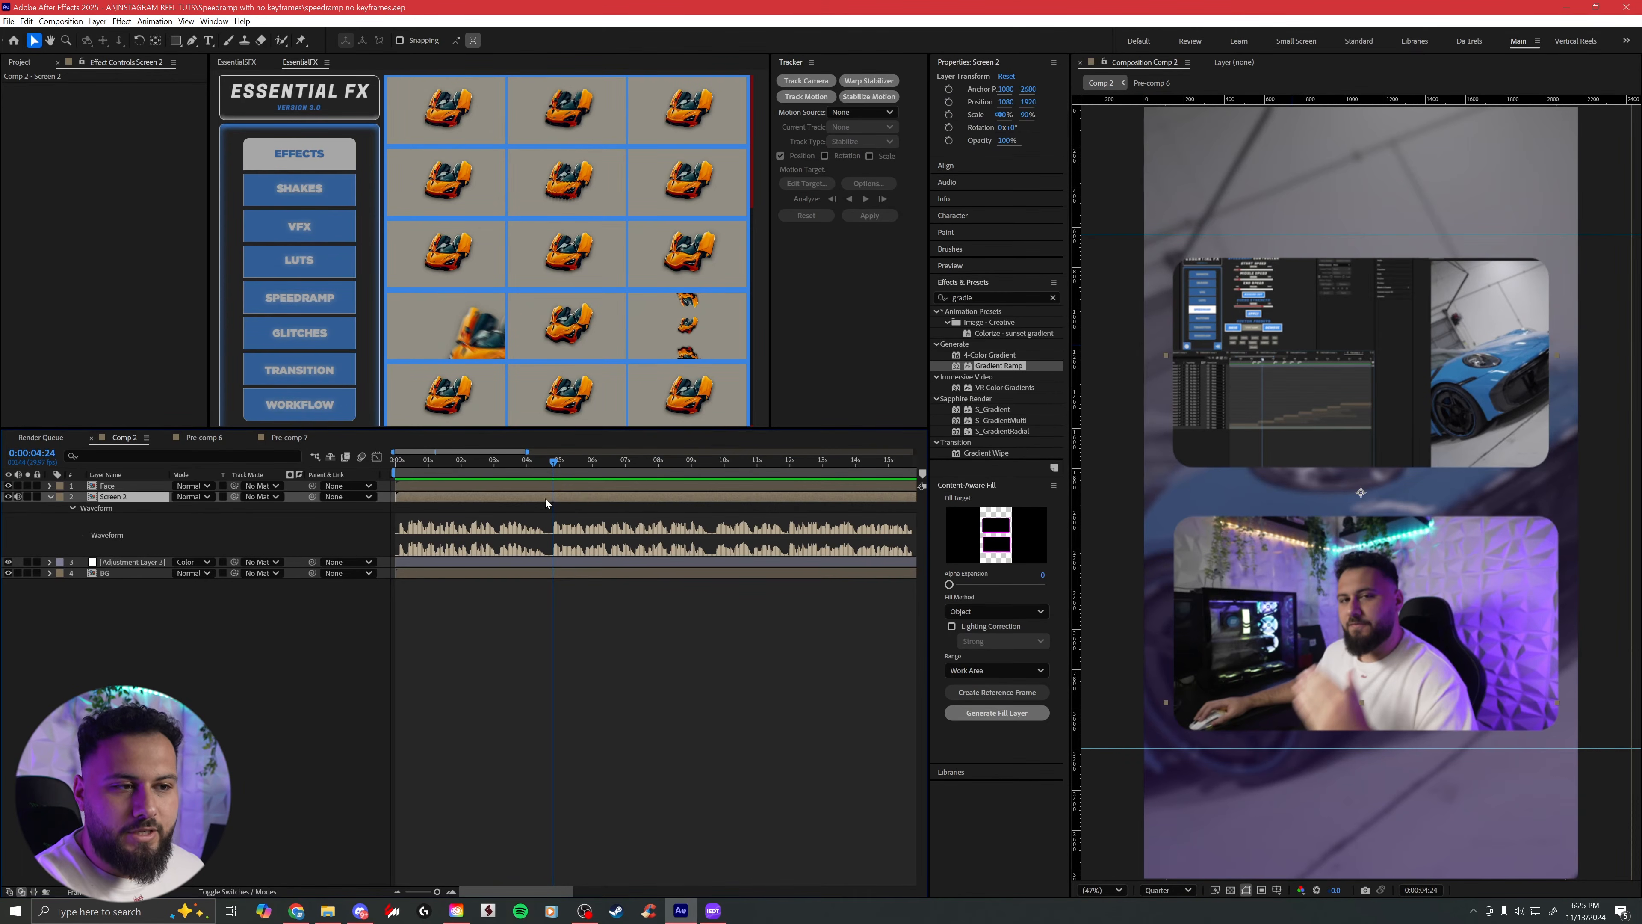
pyautogui.doubleClick(557, 497)
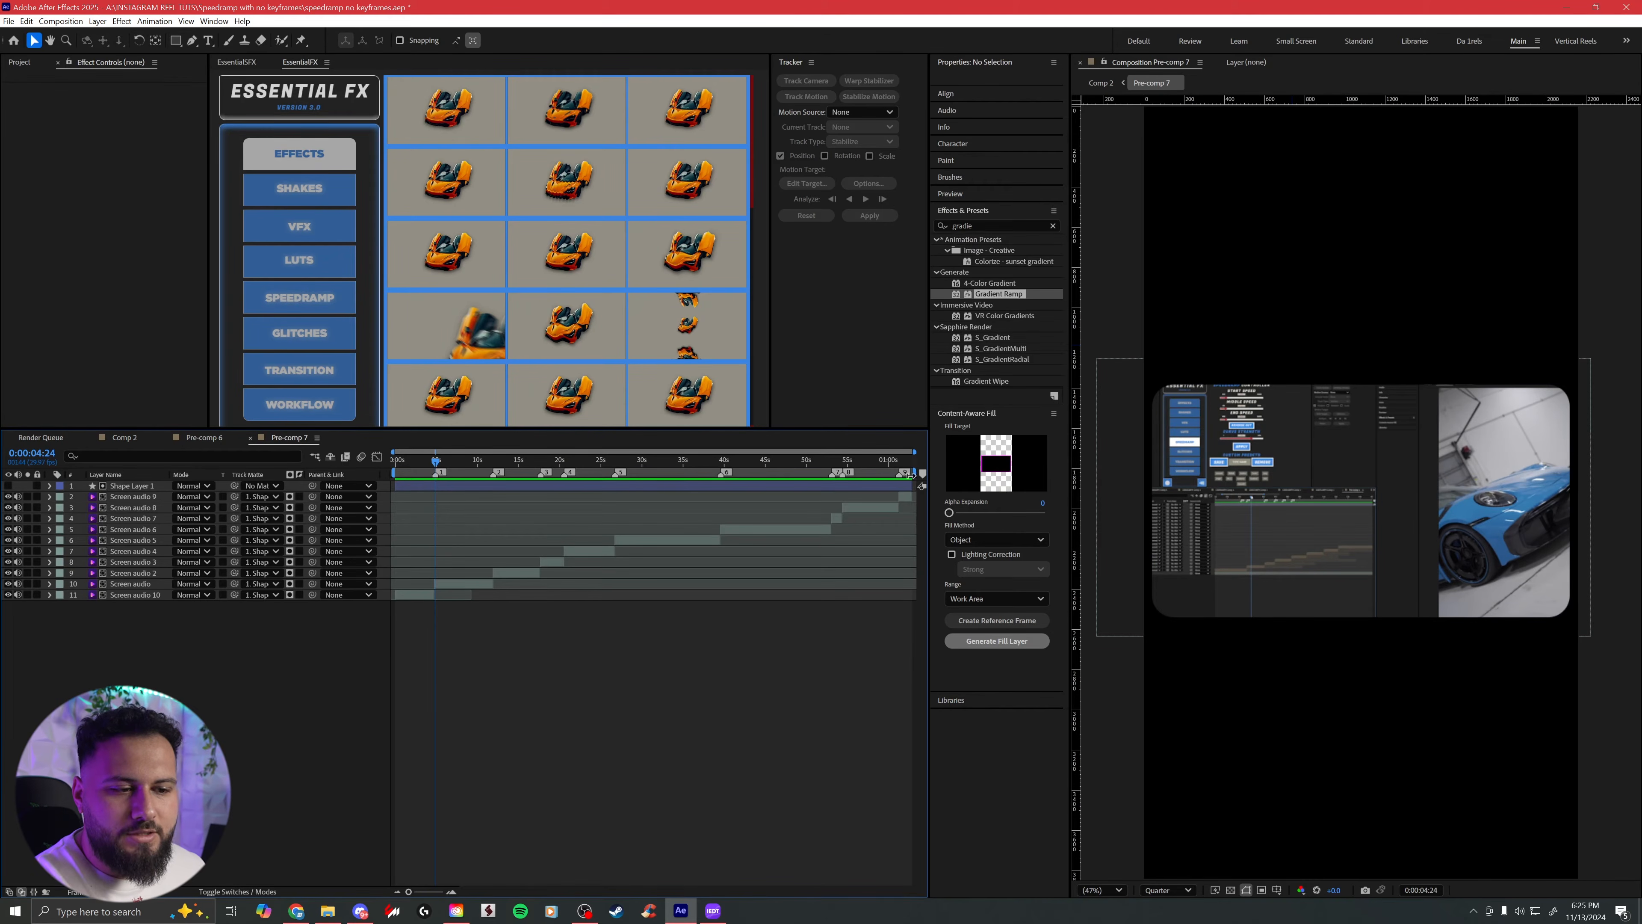
pyautogui.click(1104, 86)
pyautogui.moveTo(555, 465); pyautogui.dragTo(606, 464)
pyautogui.click(737, 464)
pyautogui.moveTo(739, 469); pyautogui.dragTo(786, 477)
pyautogui.doubleClick(784, 497)
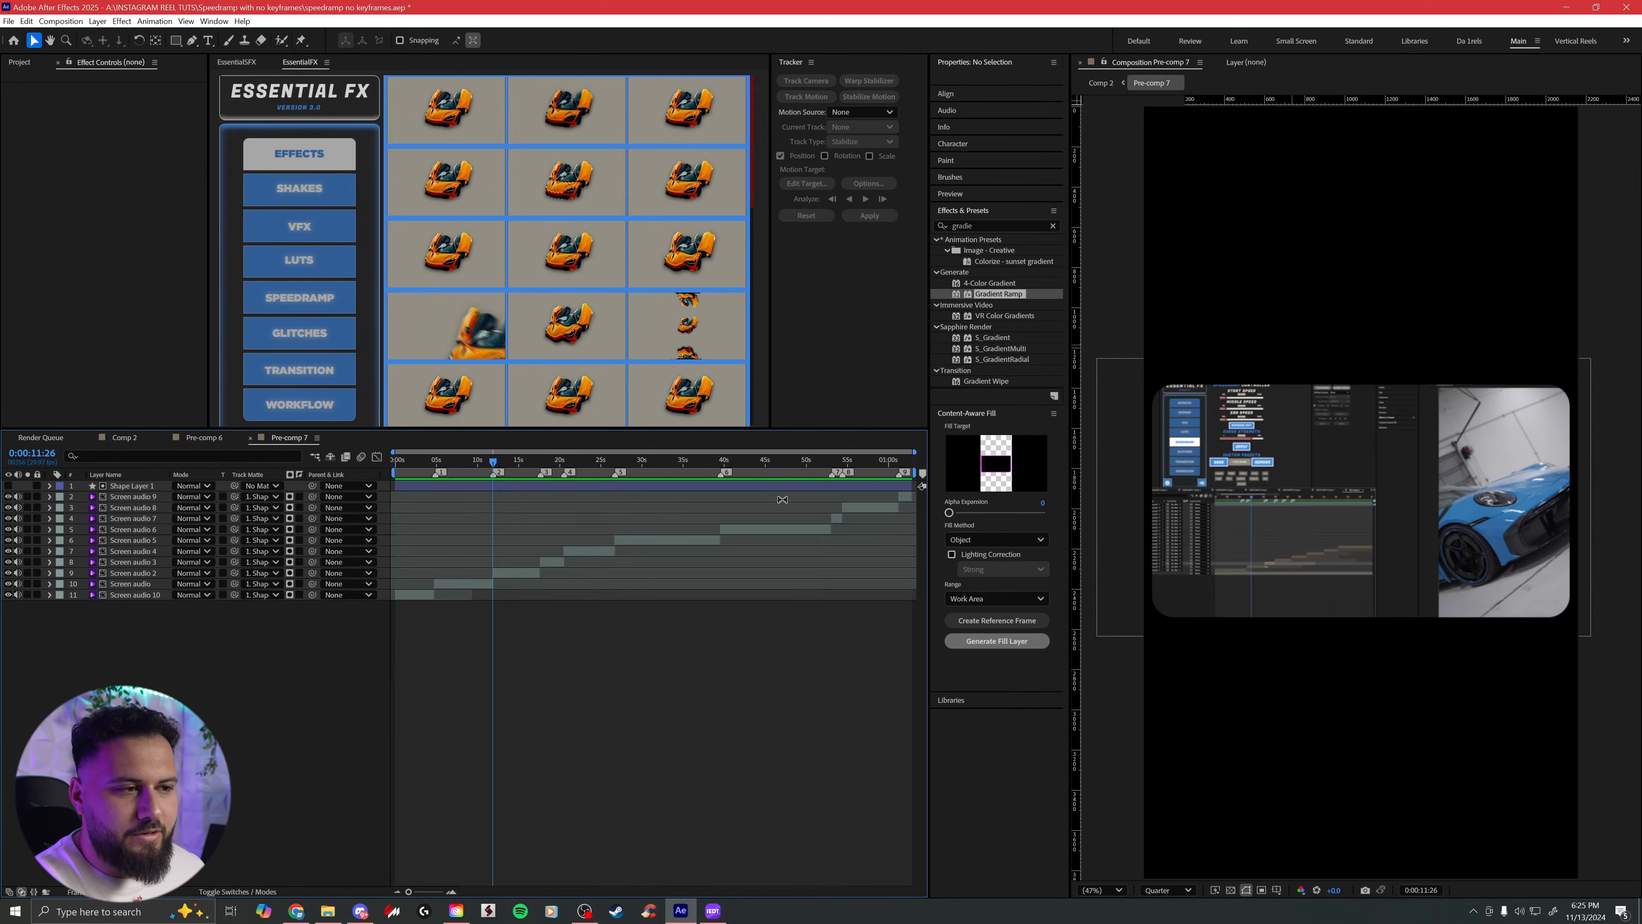
# Step: Add starting Scale and Position keyframes at 0:00:04:24 on the Screen audio clip that begins there
pyautogui.moveTo(497, 474); pyautogui.dragTo(438, 472)
pyautogui.click(453, 583)
pyautogui.click(452, 891)
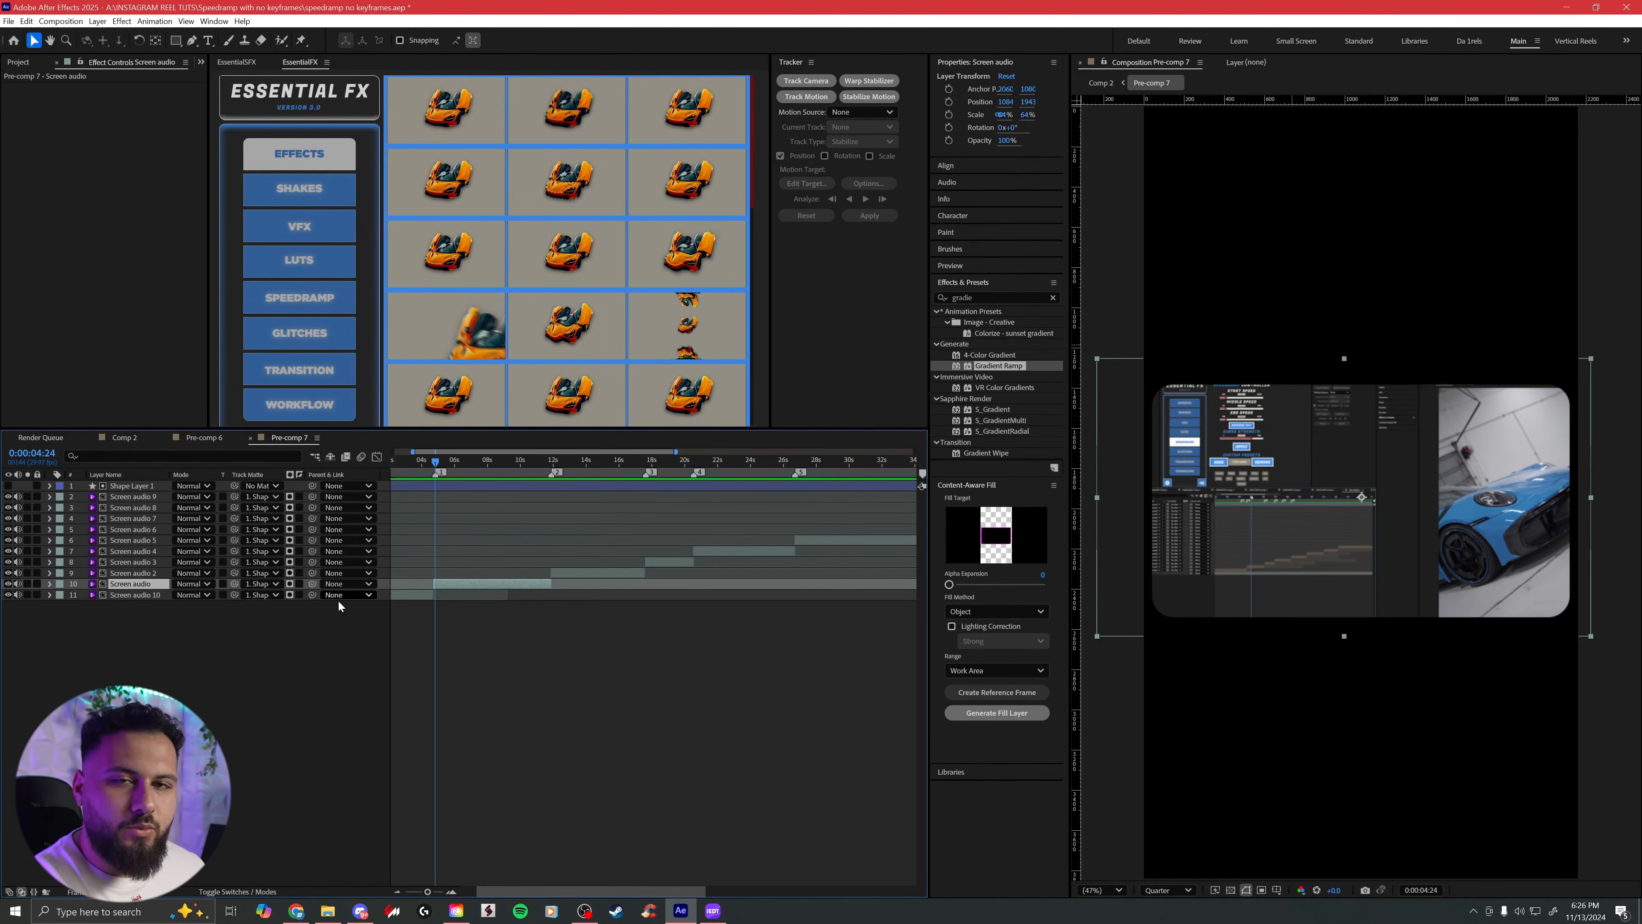
pyautogui.hotkey('alt', 'shift', 's')
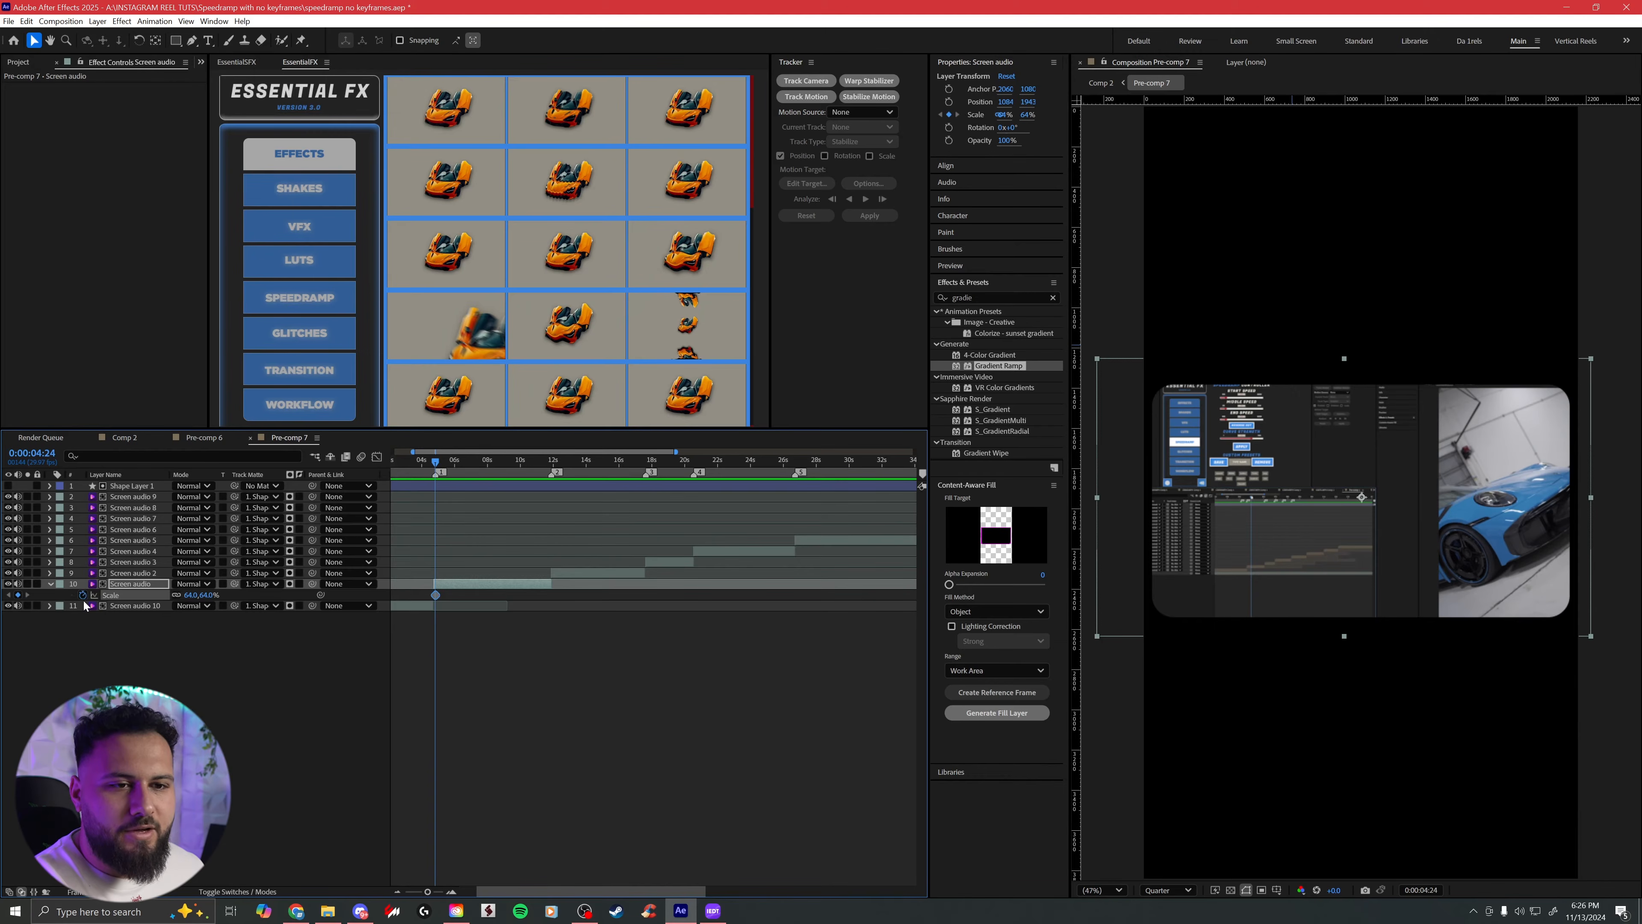
pyautogui.hotkey('alt', 'shift', 'p')
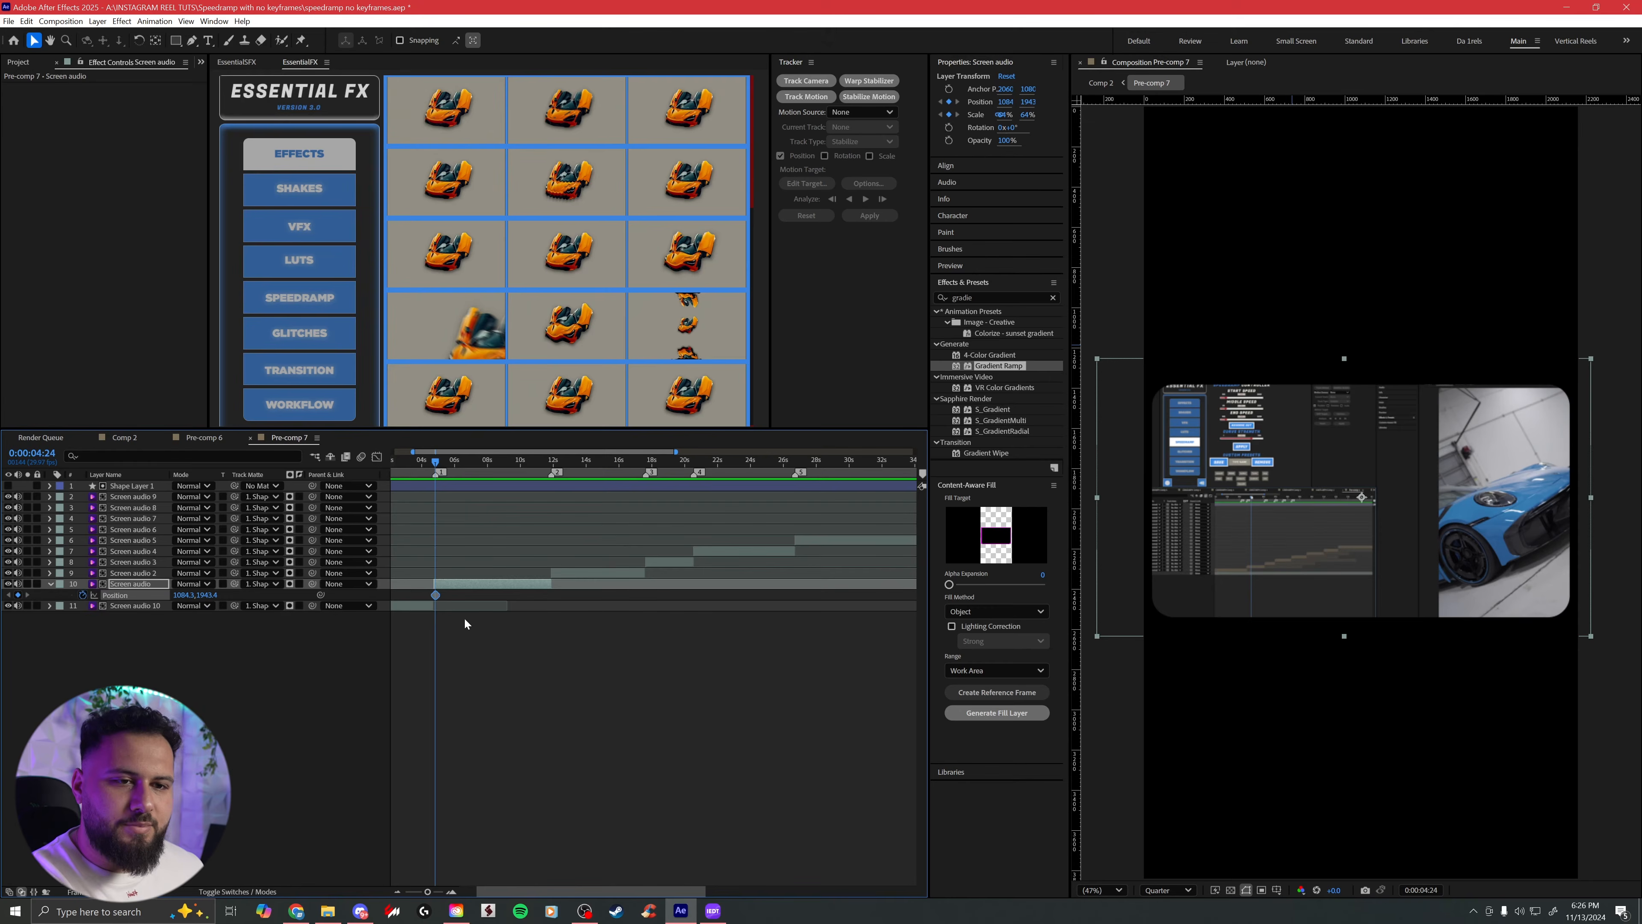
pyautogui.hotkey('shift', 's')
pyautogui.moveTo(454, 592); pyautogui.dragTo(431, 612)
# Step: At 0:00:07:07, scale the Screen audio clip to 138% and reposition it to about 1924, 1317 to frame the recorded timeline
pyautogui.moveTo(436, 461); pyautogui.dragTo(475, 461)
pyautogui.click(239, 637)
pyautogui.moveTo(210, 605); pyautogui.dragTo(258, 606)
pyautogui.moveTo(1310, 531); pyautogui.dragTo(1478, 410)
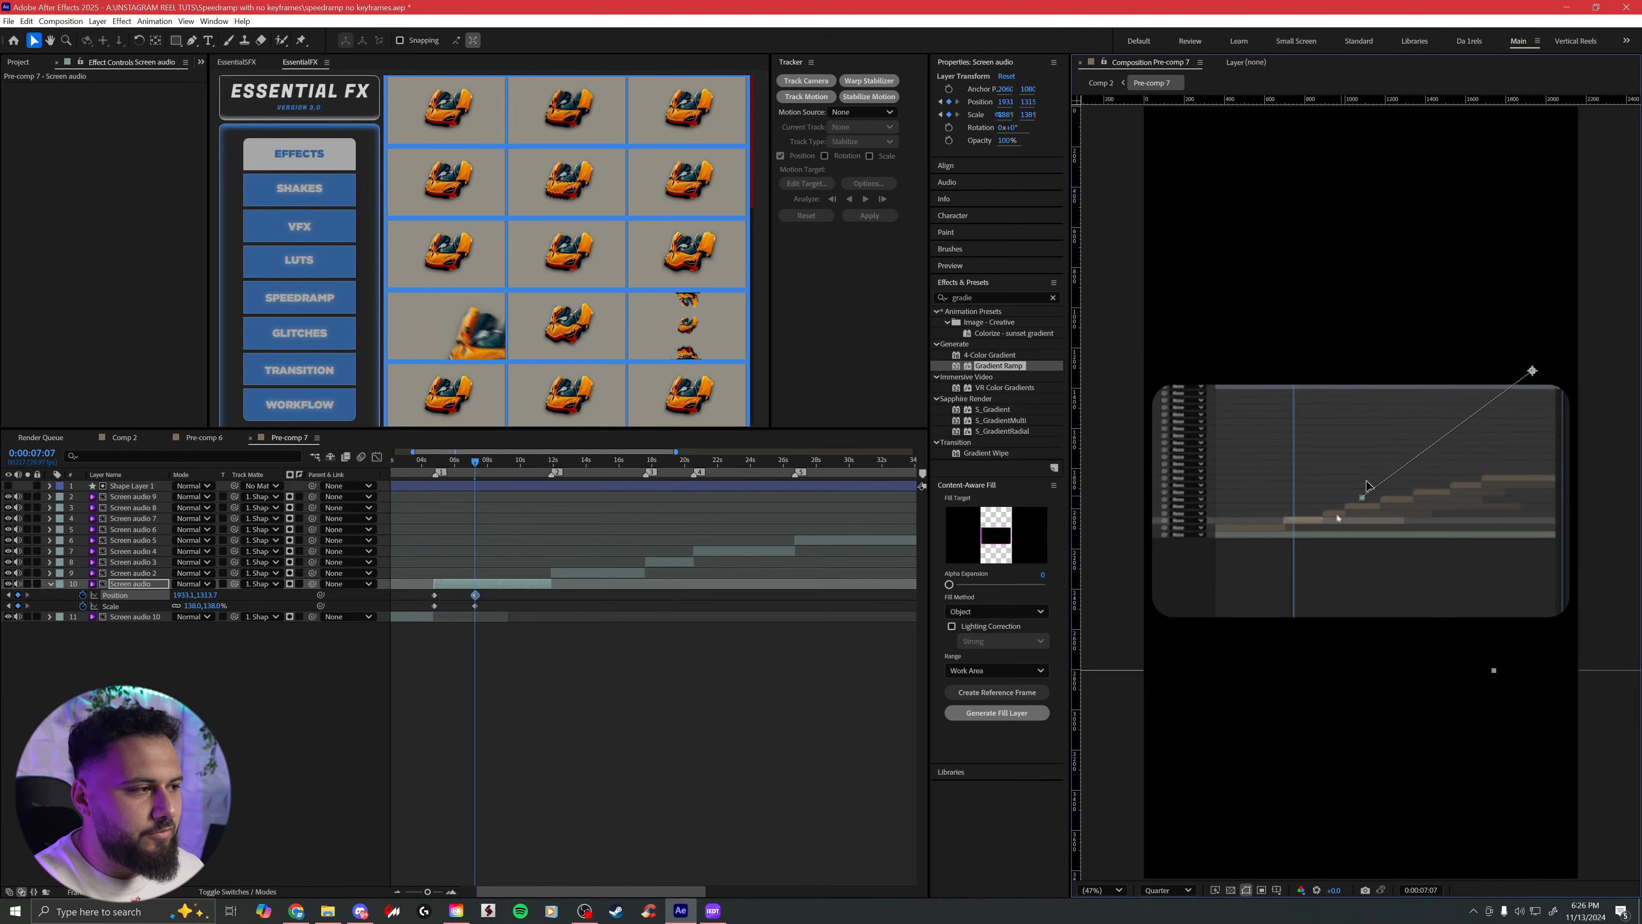
# Step: Apply S-curve easing to all four Position and Scale keyframes of the zoom
pyautogui.moveTo(493, 600); pyautogui.dragTo(407, 621)
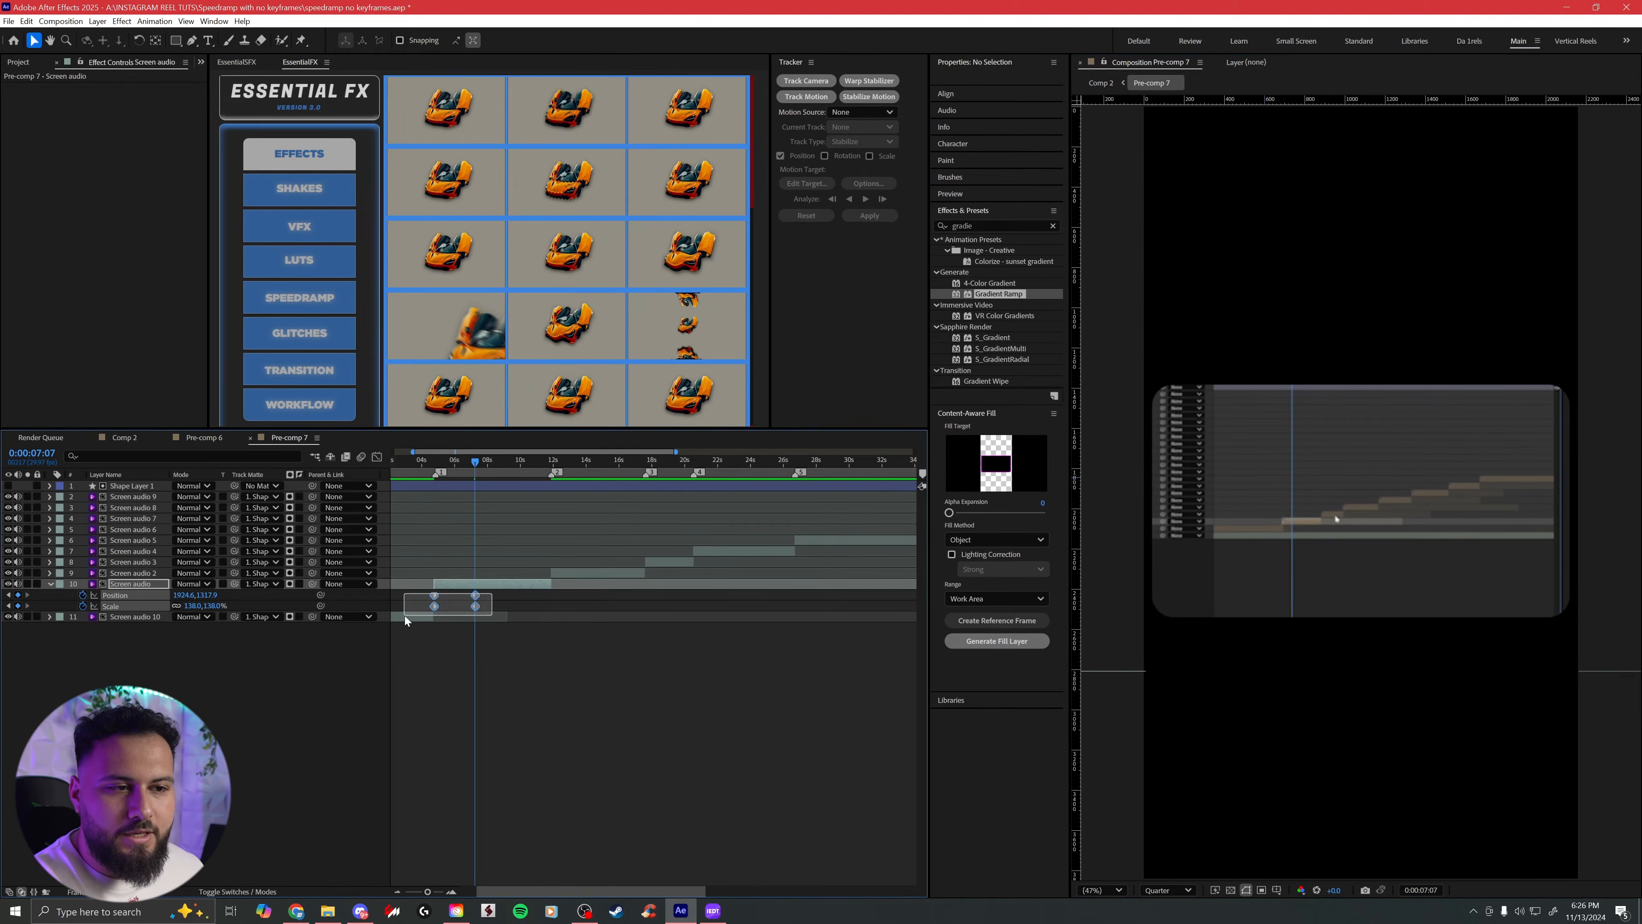
pyautogui.click(310, 406)
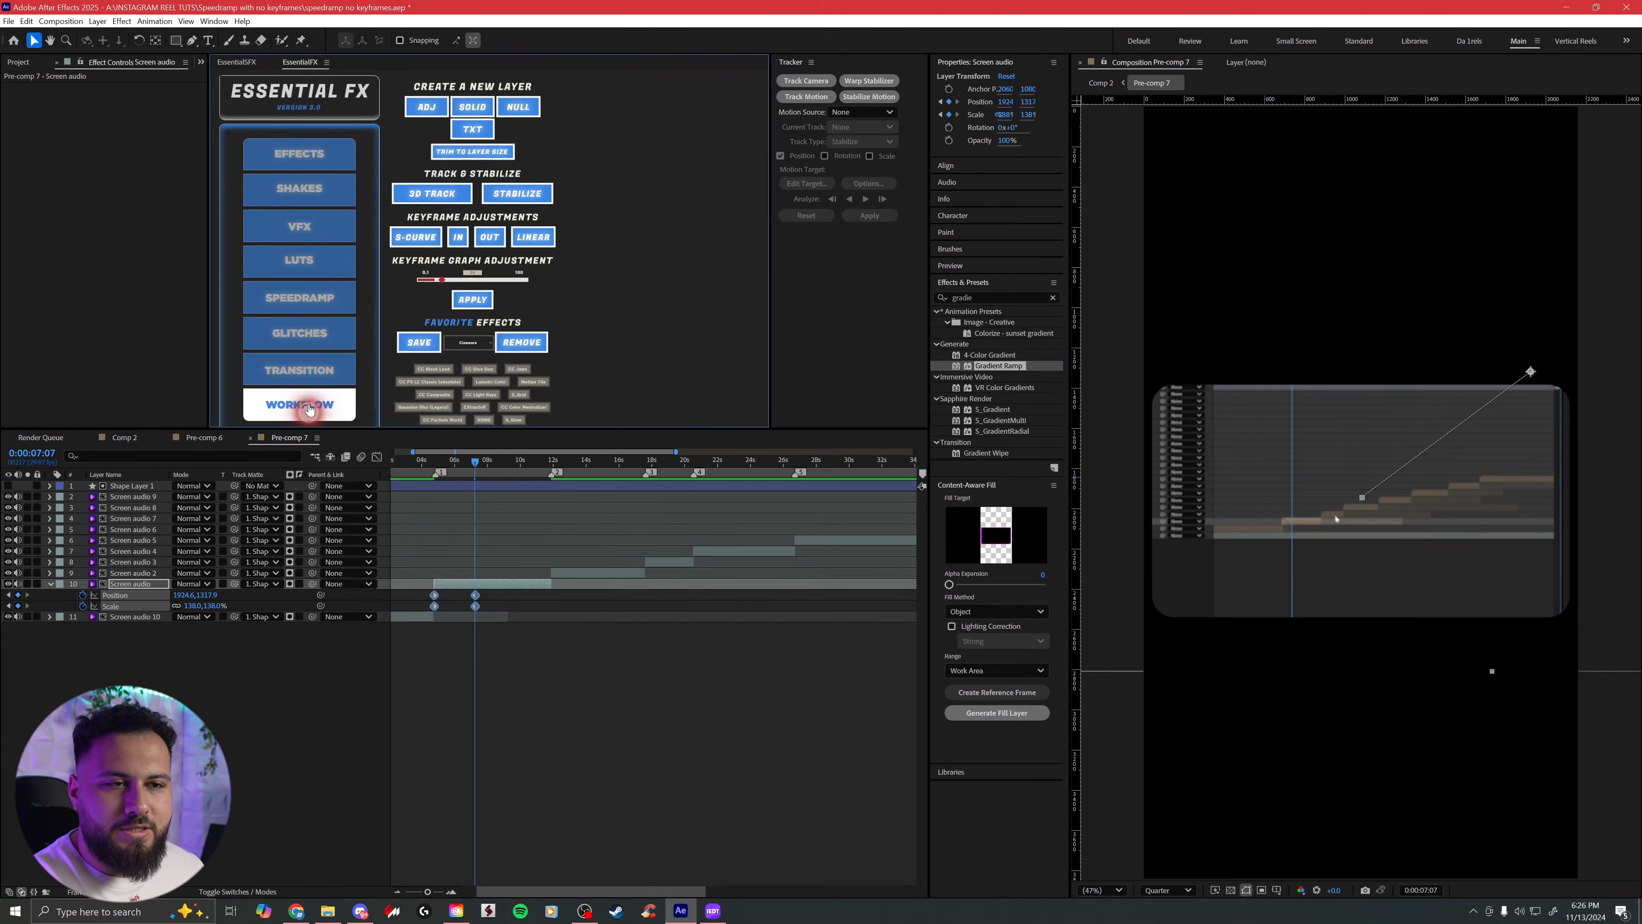
pyautogui.click(459, 248)
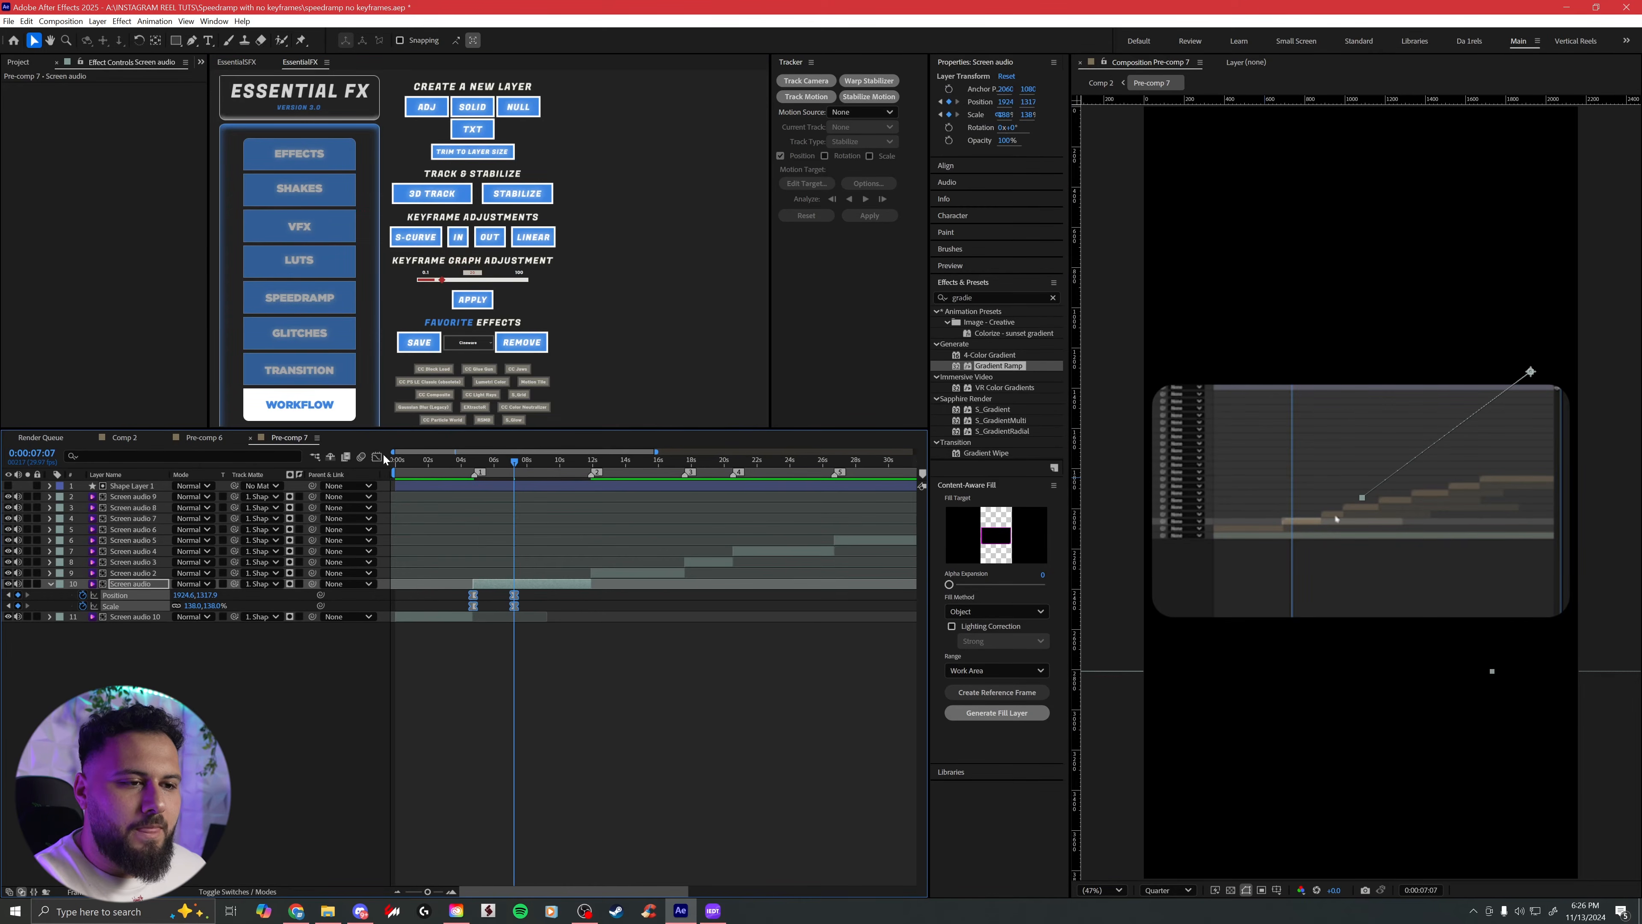
# Step: Examine the eased zoom keyframes in the graph editor at a closer time scale
pyautogui.click(376, 457)
pyautogui.click(447, 893)
pyautogui.click(448, 894)
pyautogui.moveTo(515, 893); pyautogui.dragTo(497, 894)
pyautogui.moveTo(549, 757); pyautogui.dragTo(490, 862)
pyautogui.click(672, 835)
pyautogui.click(377, 457)
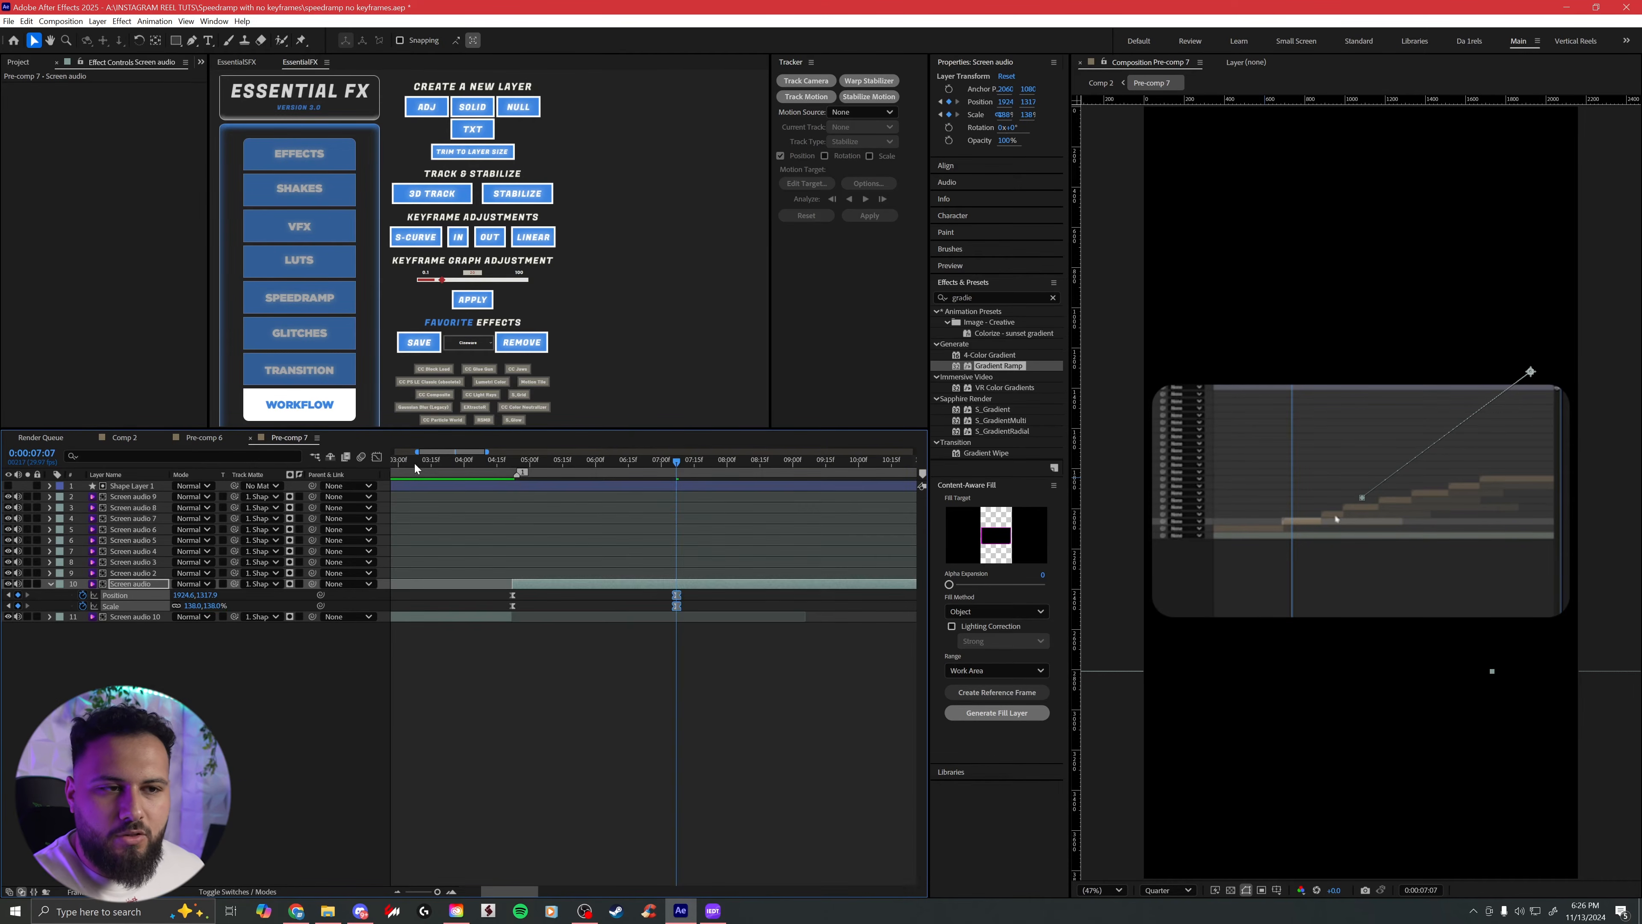
# Step: Preview the zoom animation in the precomp from 0:00:03:14
pyautogui.click(506, 471)
pyautogui.press('space')
pyautogui.click(430, 468)
pyautogui.press('space')
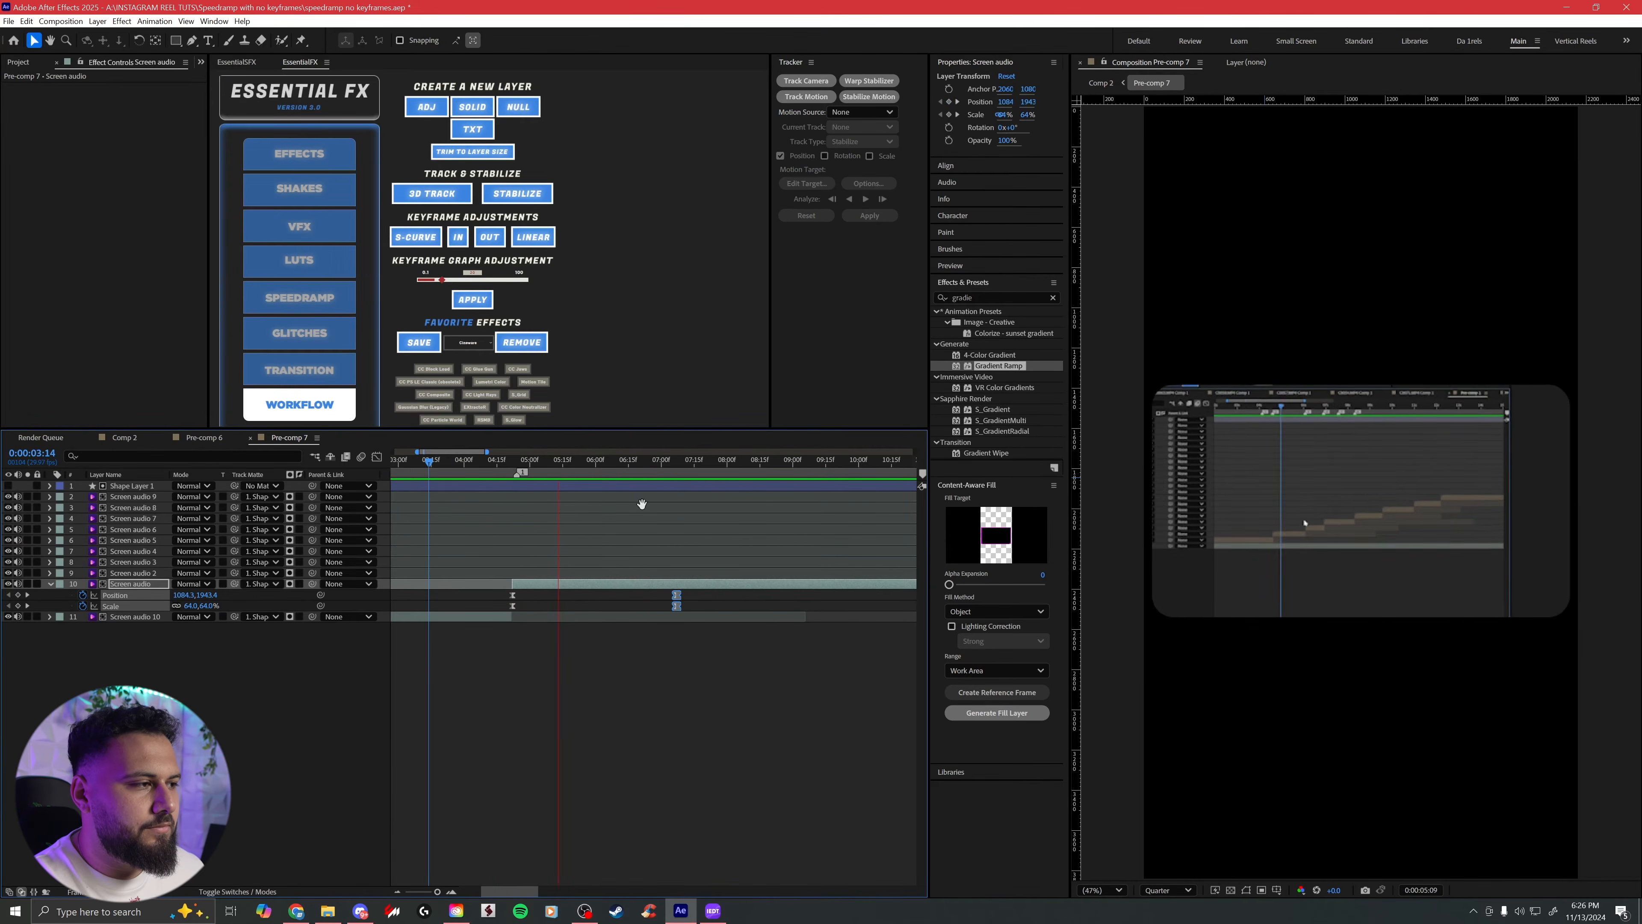
# Step: Move the zoom's ending keyframes out to about the 9-second mark and play the slower zoom in Comp 2 from 0:00:04:15
pyautogui.moveTo(676, 599); pyautogui.dragTo(786, 600)
pyautogui.click(515, 474)
pyautogui.press('space')
pyautogui.press('space')
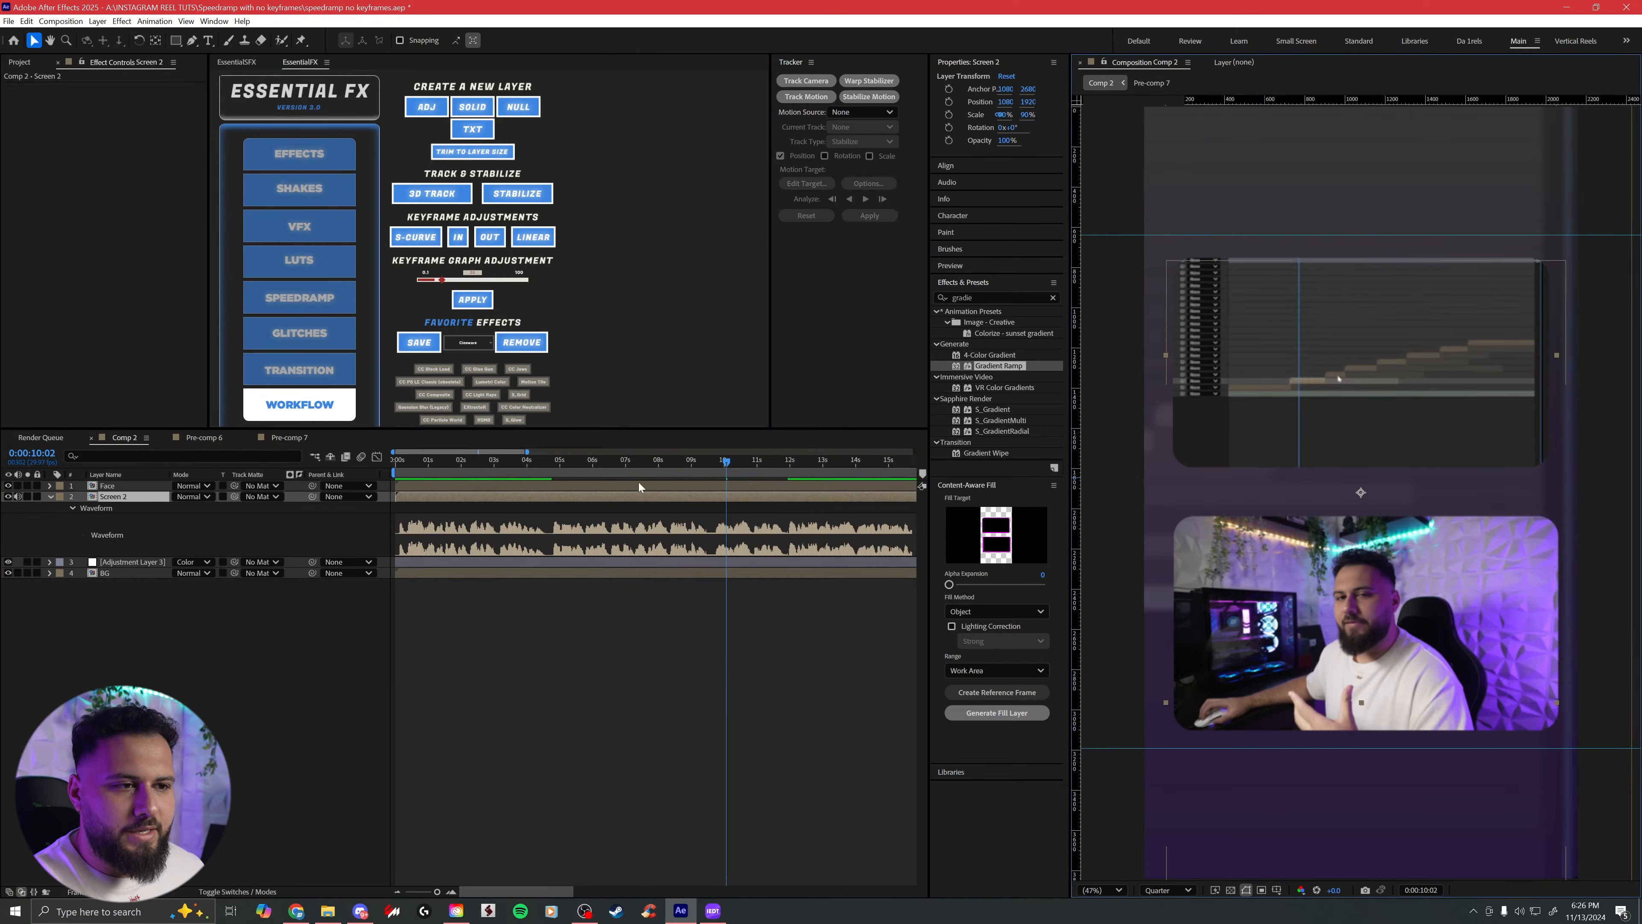
pyautogui.moveTo(549, 466); pyautogui.dragTo(543, 469)
pyautogui.press('space')
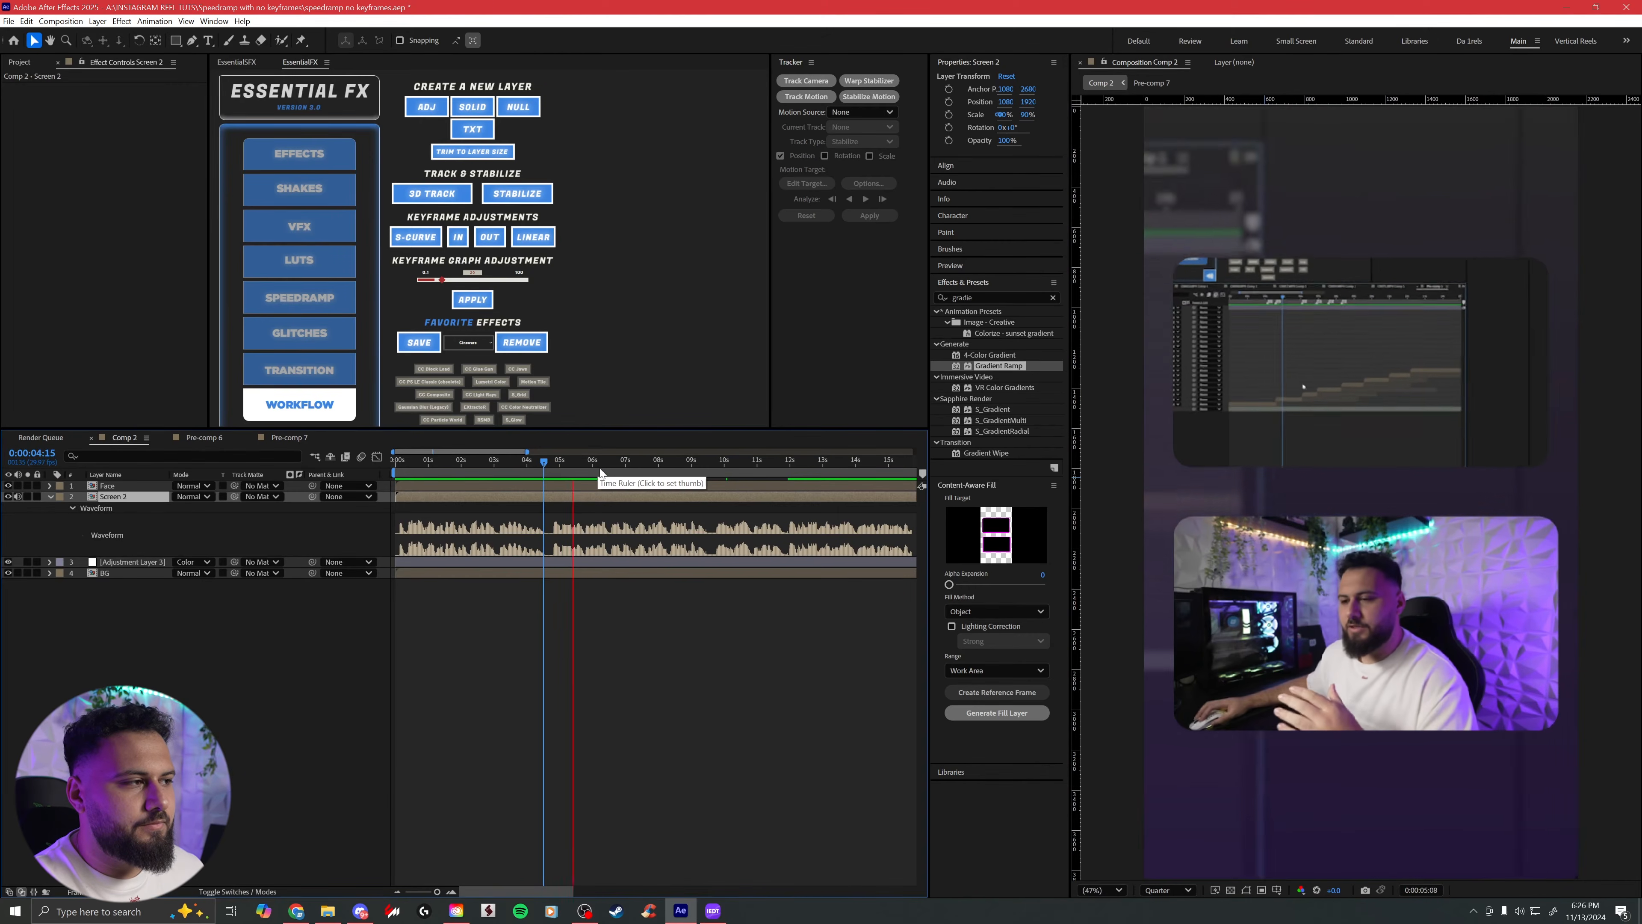
# Step: Play the slowed zoom in Comp 2 from 0:00:04:06 and skim ahead to about the 12-second mark
pyautogui.click(533, 465)
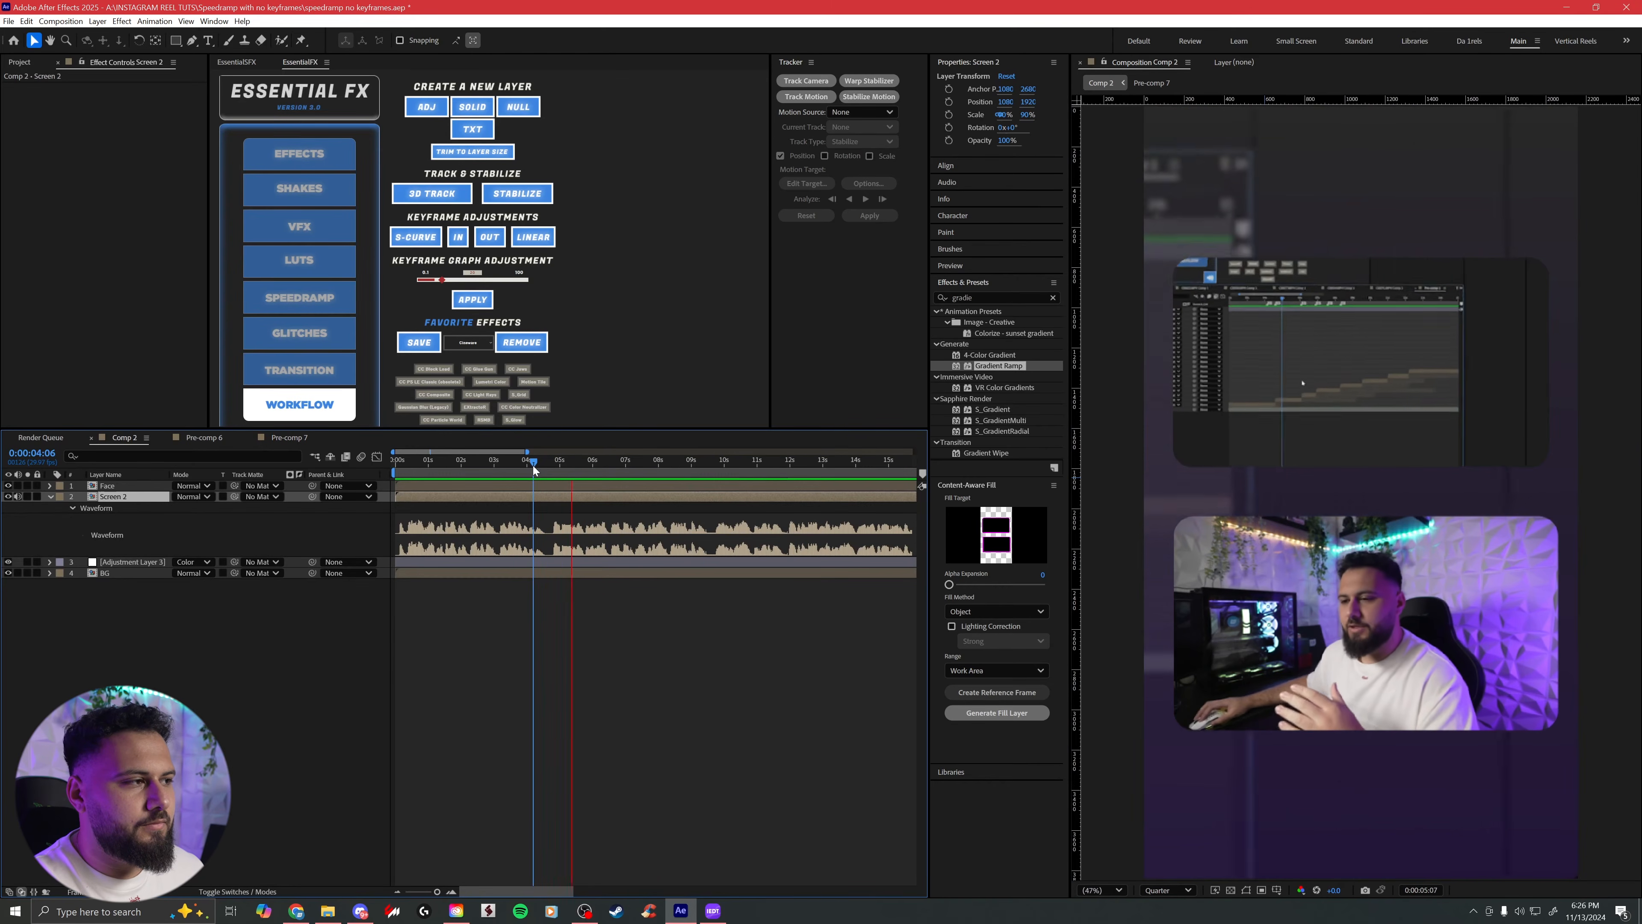
pyautogui.press('space')
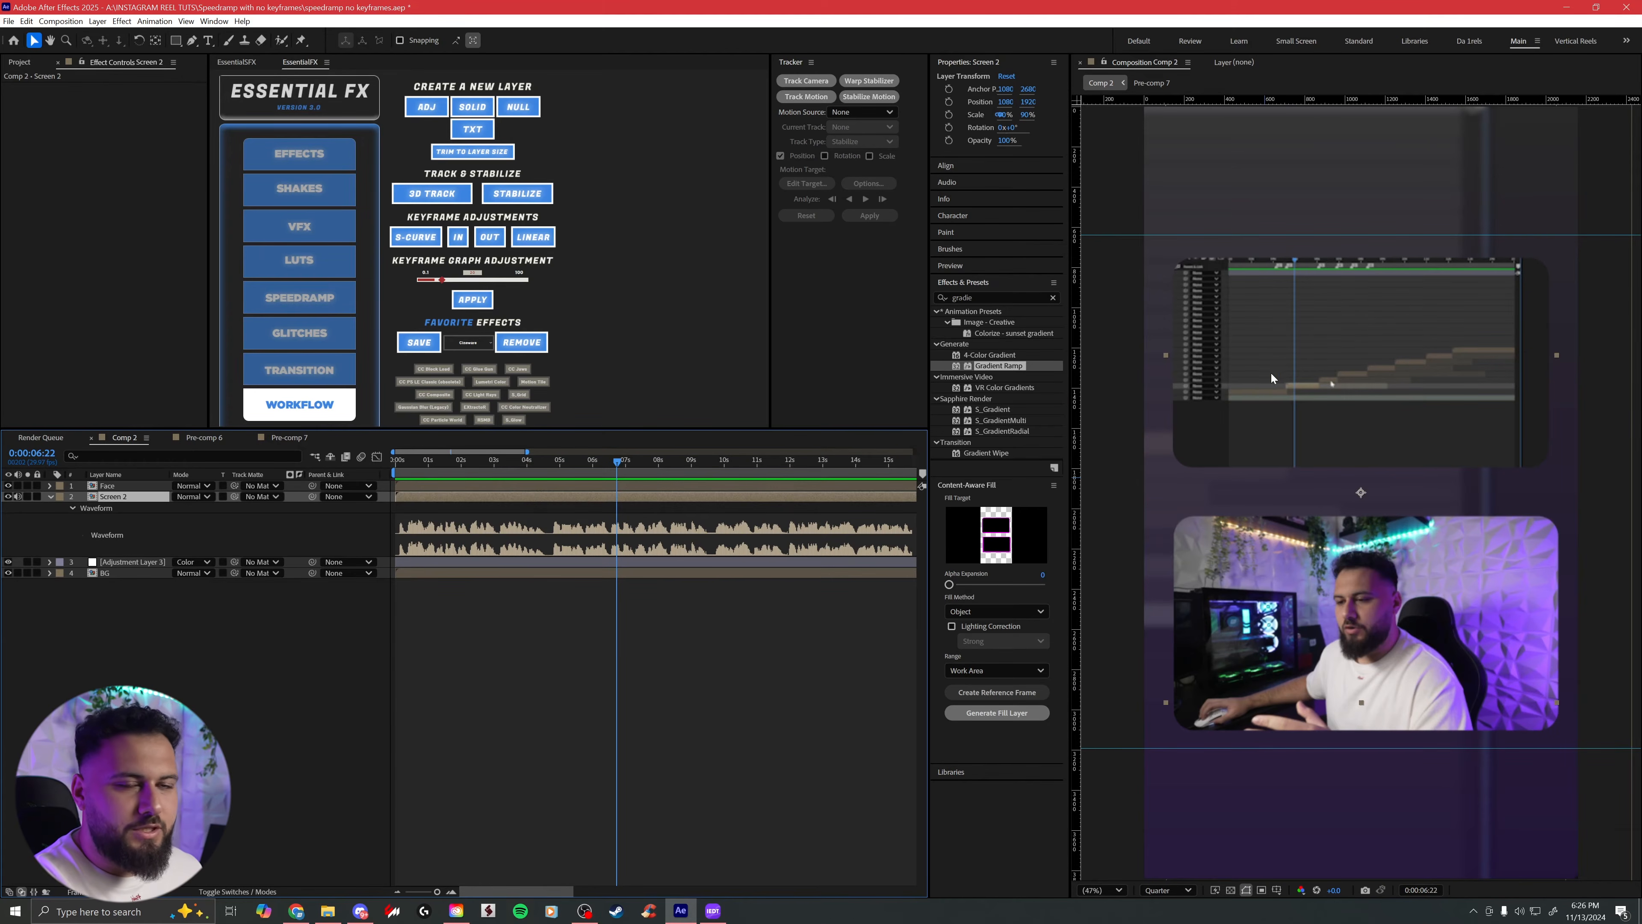
pyautogui.moveTo(618, 460); pyautogui.dragTo(795, 463)
# Step: In the precomp, hold the Screen audio zoom and restore its starting Position and Scale by copying the first keyframes to 0:00:11:14
pyautogui.doubleClick(778, 496)
pyautogui.moveTo(624, 462); pyautogui.dragTo(848, 467)
pyautogui.hotkey('ctrl', 'v')
pyautogui.moveTo(614, 586); pyautogui.dragTo(571, 610)
pyautogui.hotkey('ctrl', 'z')
pyautogui.hotkey('ctrl', 'c')
pyautogui.hotkey('ctrl', 'v')
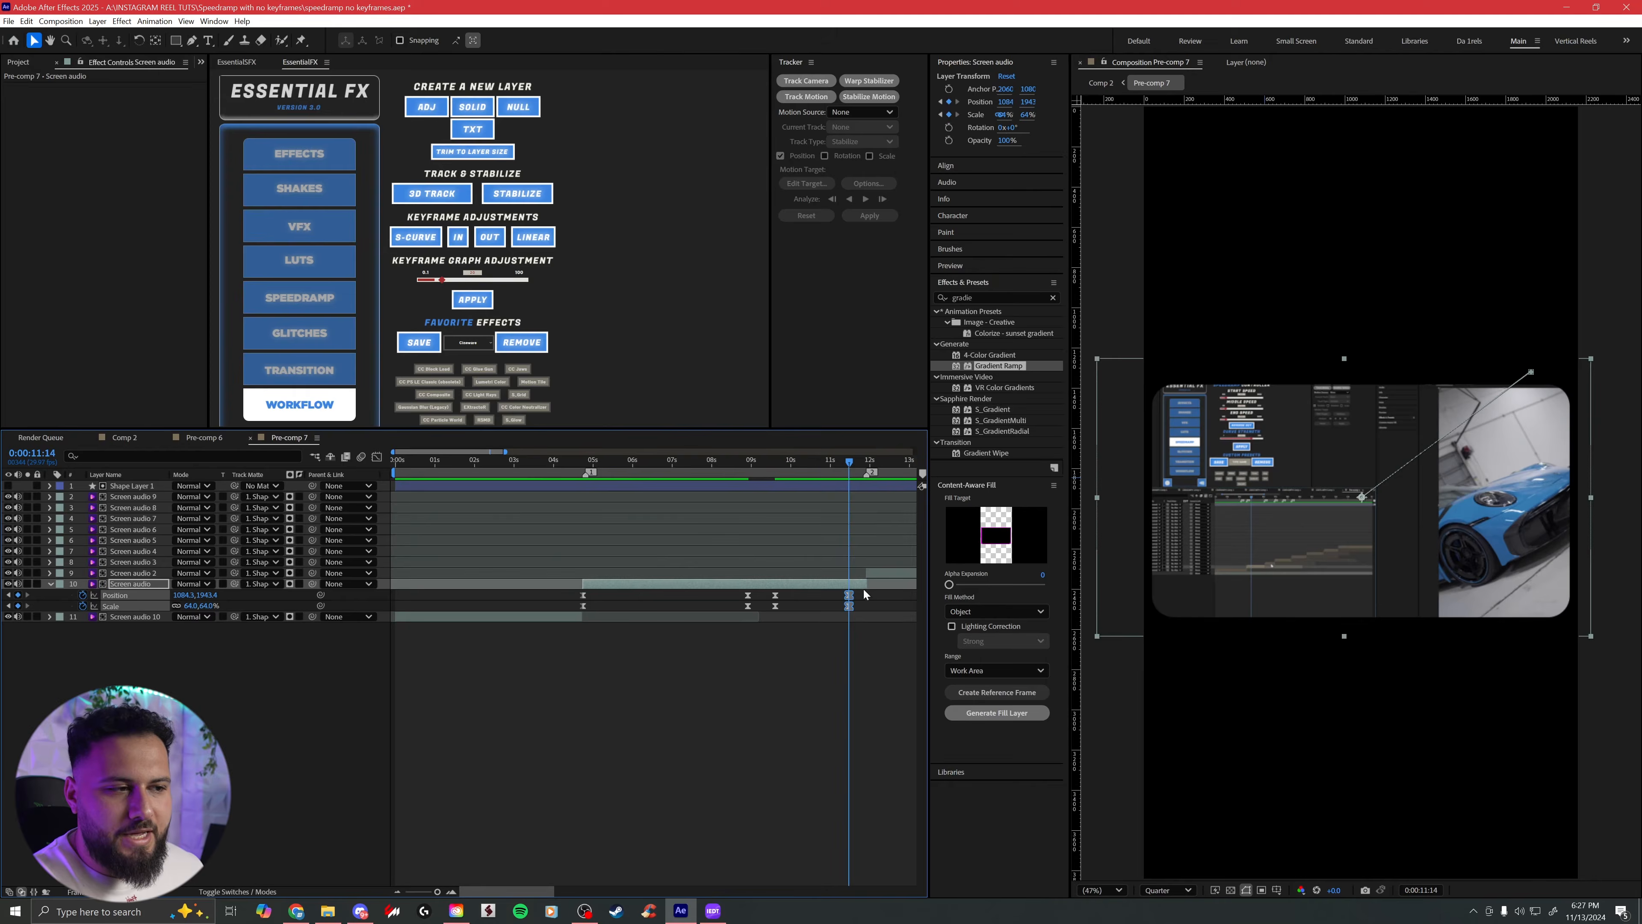
pyautogui.moveTo(861, 592); pyautogui.dragTo(759, 623)
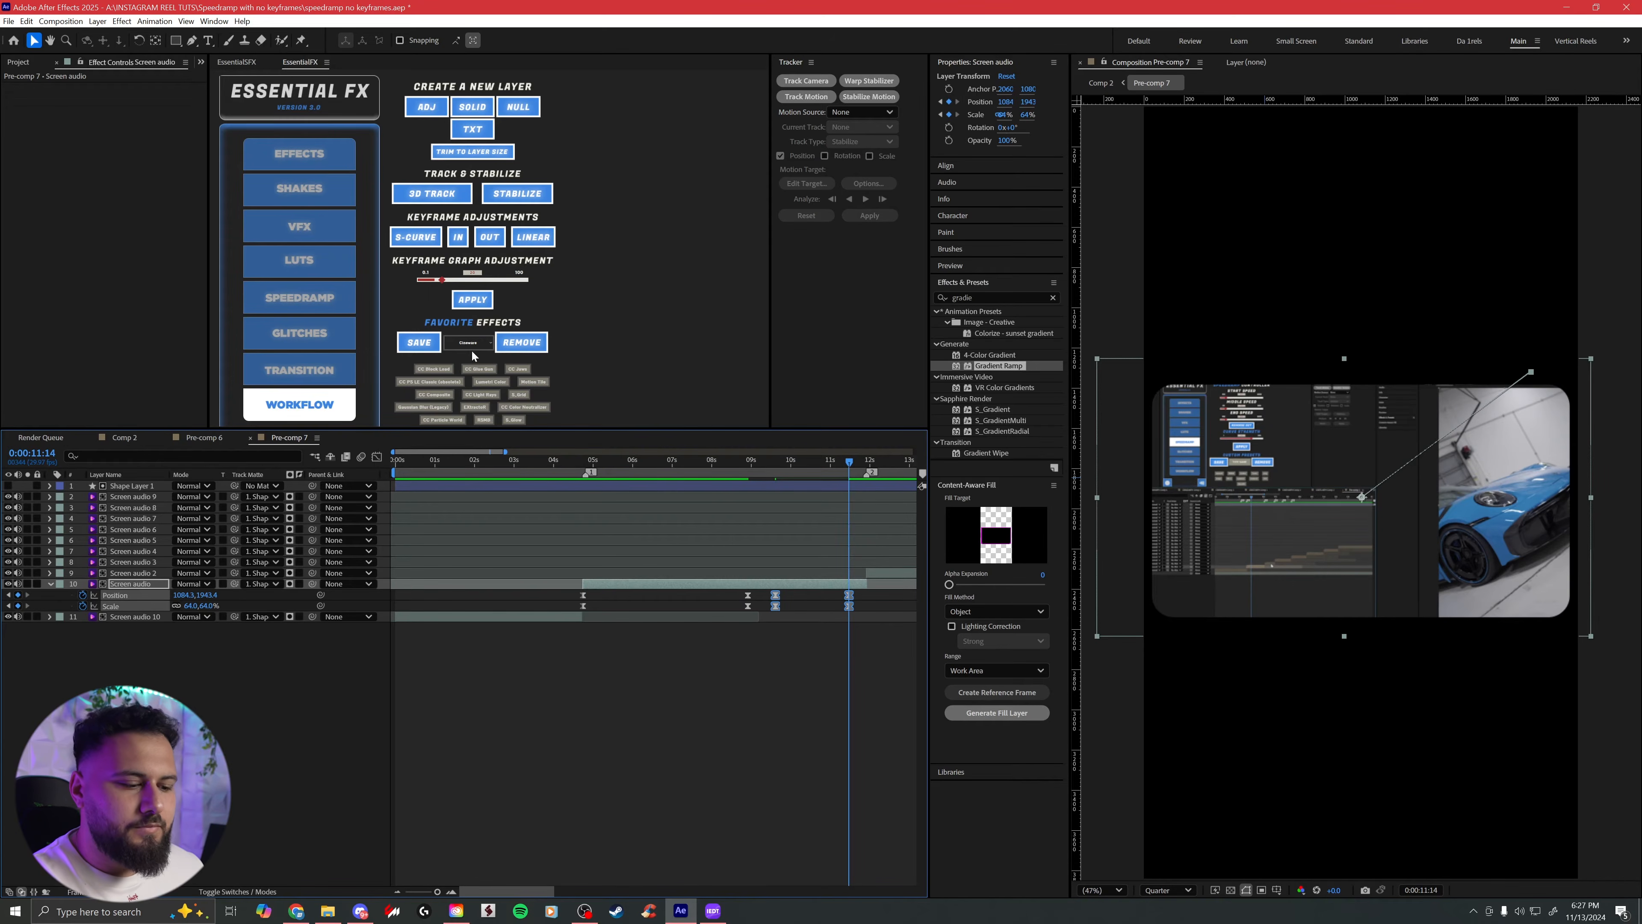
# Step: Preview the zoom-out in Comp 2 from 0:00:08:07 and review the following footage up to about 0:00:20:18
pyautogui.press('space')
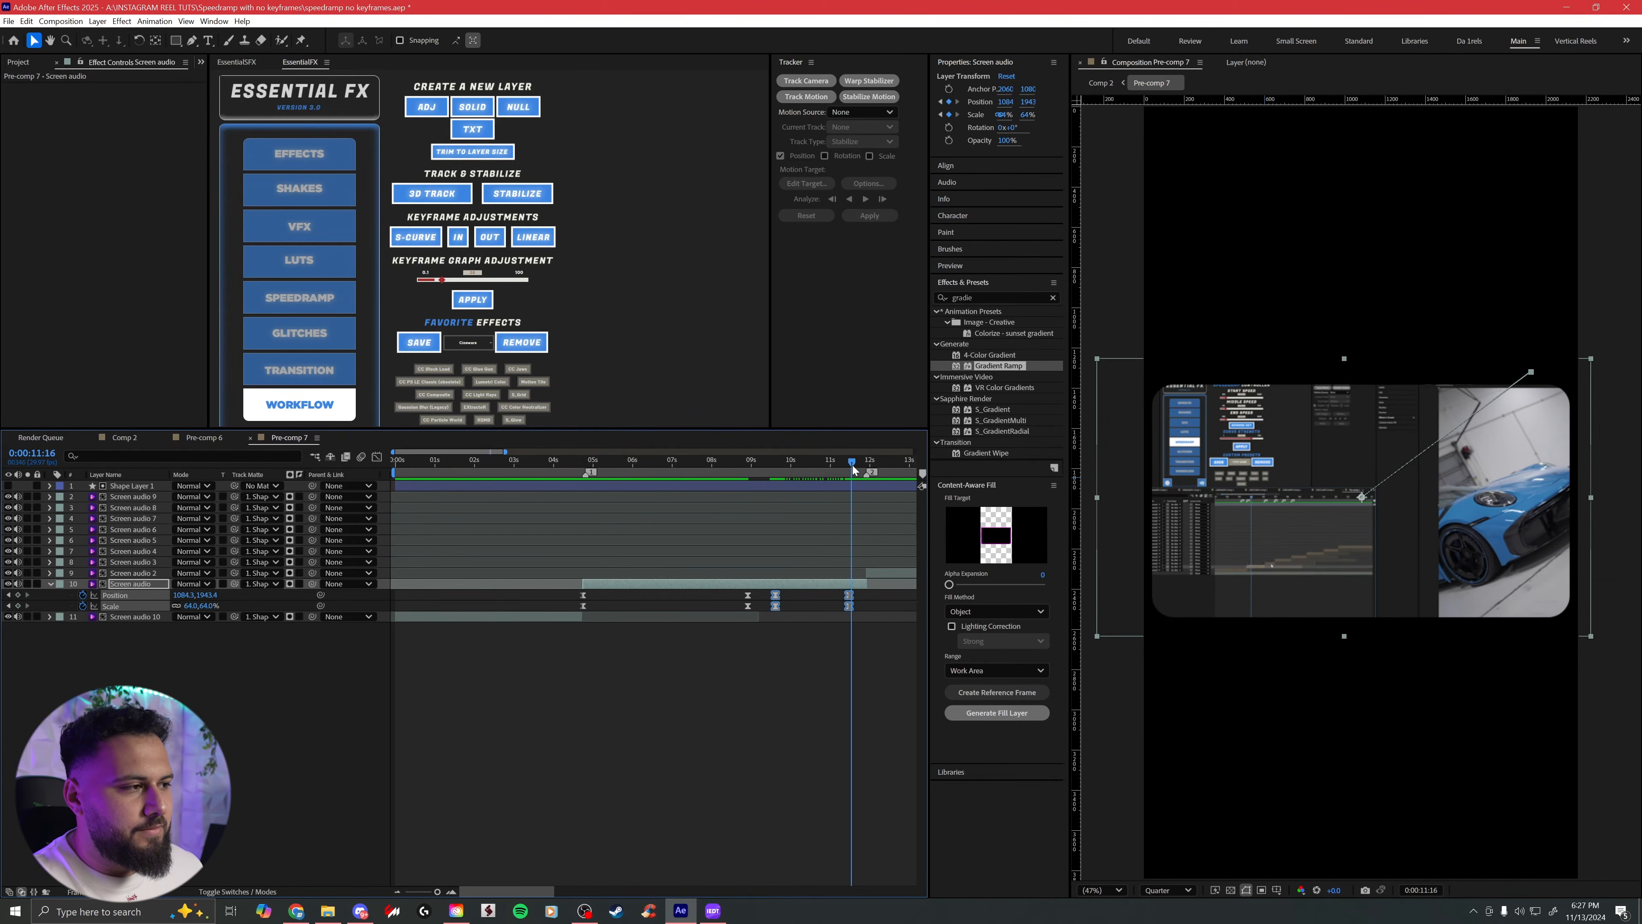
pyautogui.click(1094, 84)
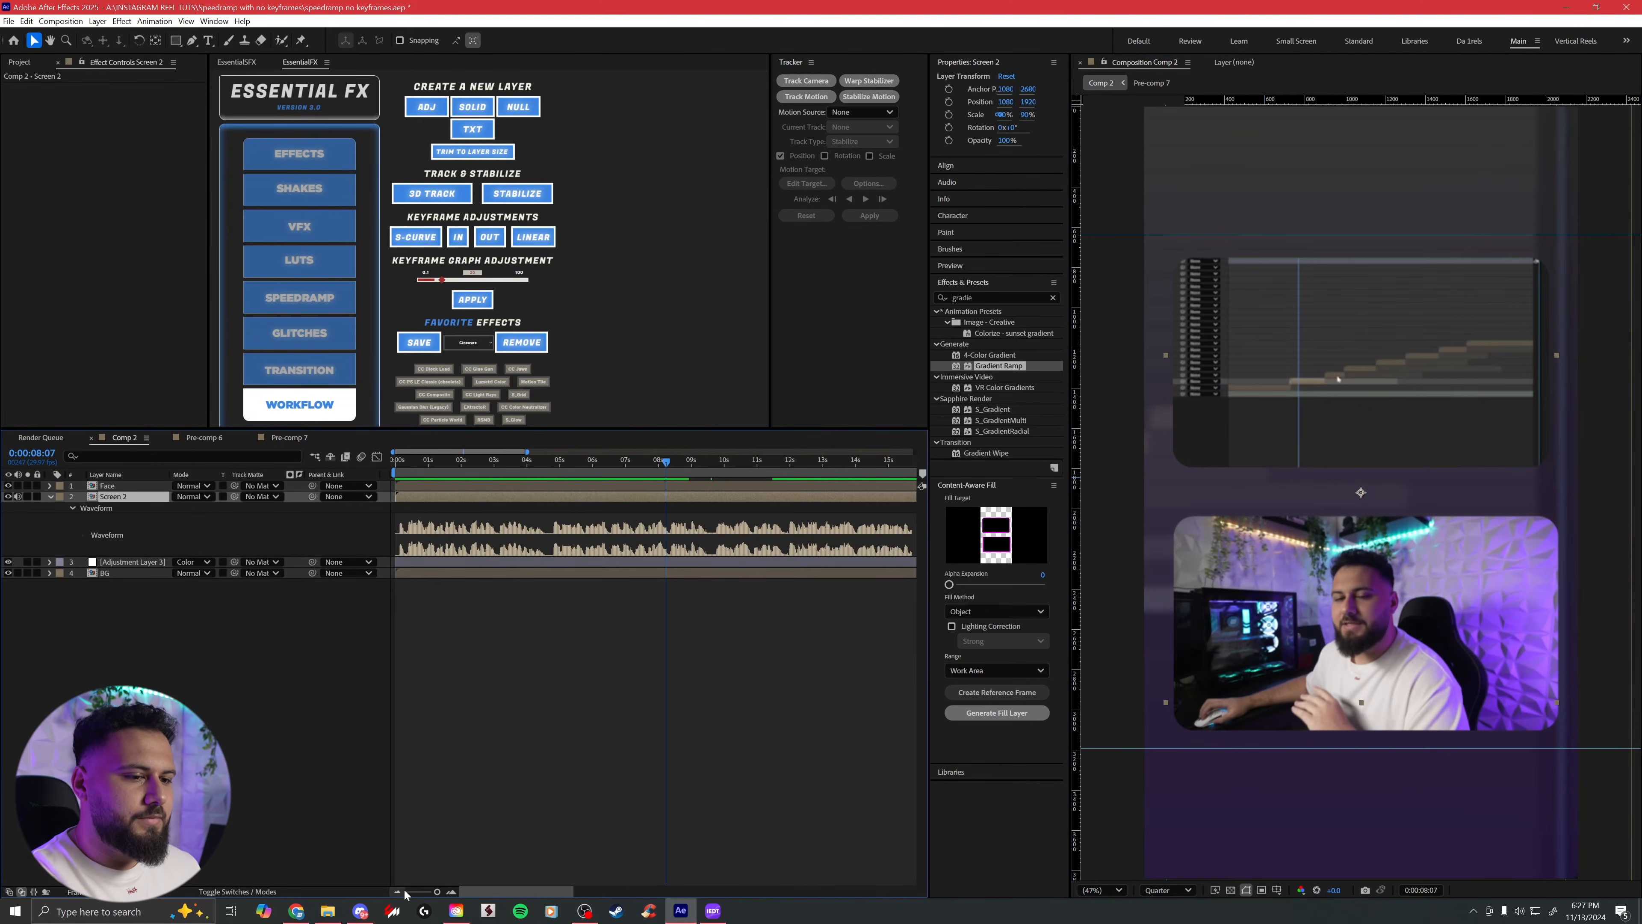
pyautogui.click(405, 892)
pyautogui.press('space')
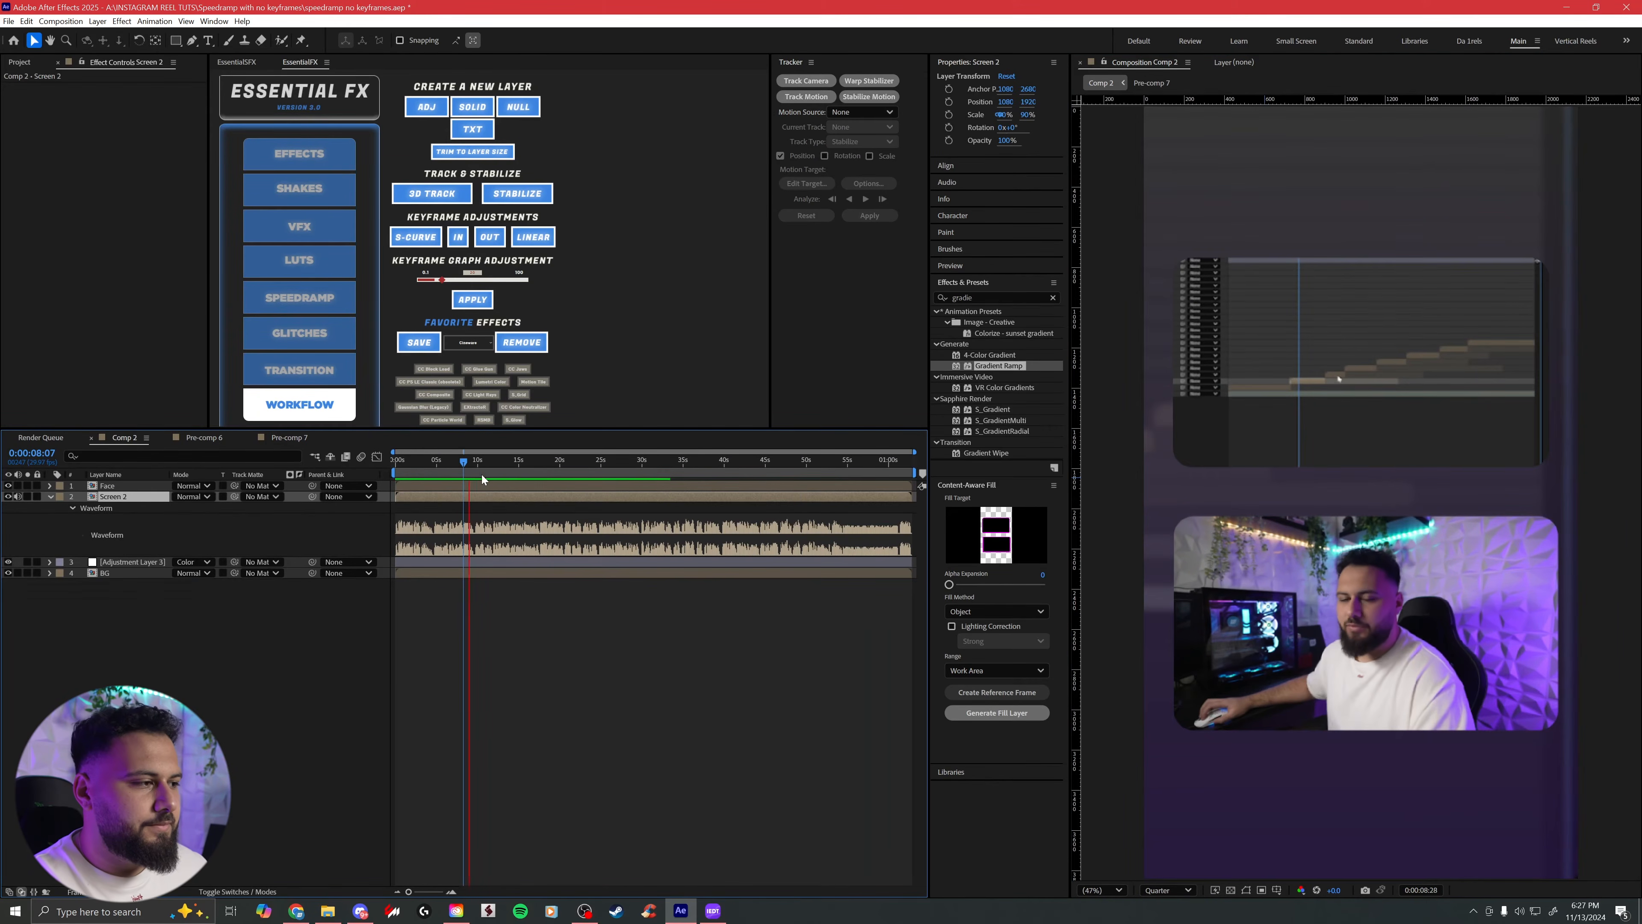
pyautogui.click(485, 465)
pyautogui.press('space')
pyautogui.click(512, 463)
pyautogui.moveTo(525, 471); pyautogui.dragTo(568, 465)
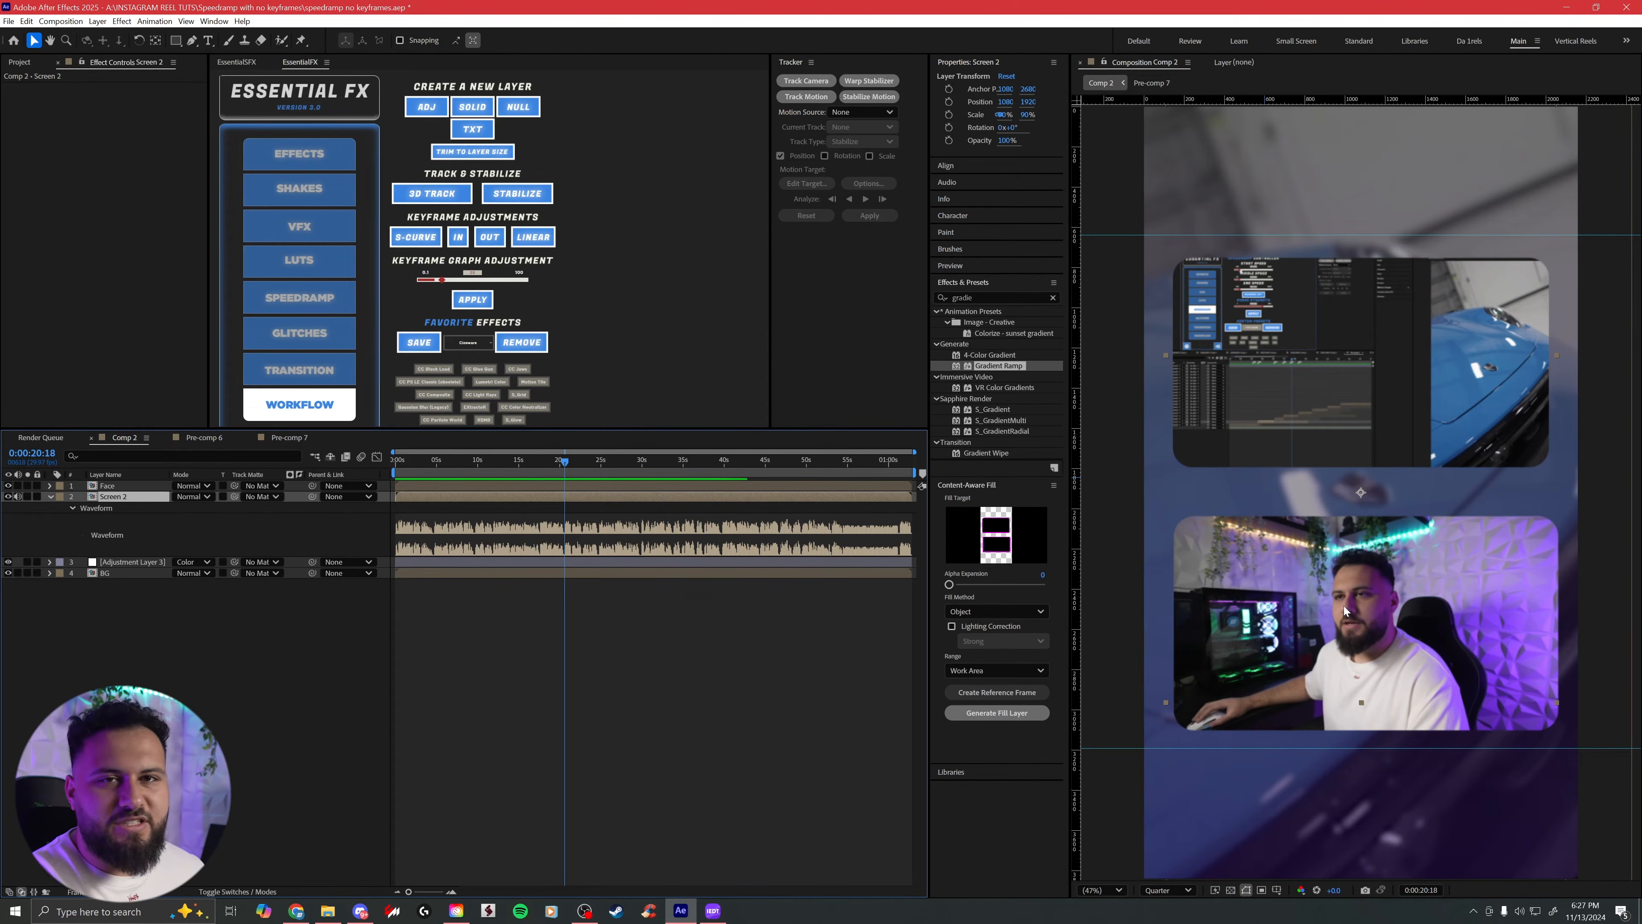
# Step: Open the screen precomp at 0:00:20:16 and add a starting Position keyframe to Screen audio 4
pyautogui.doubleClick(571, 500)
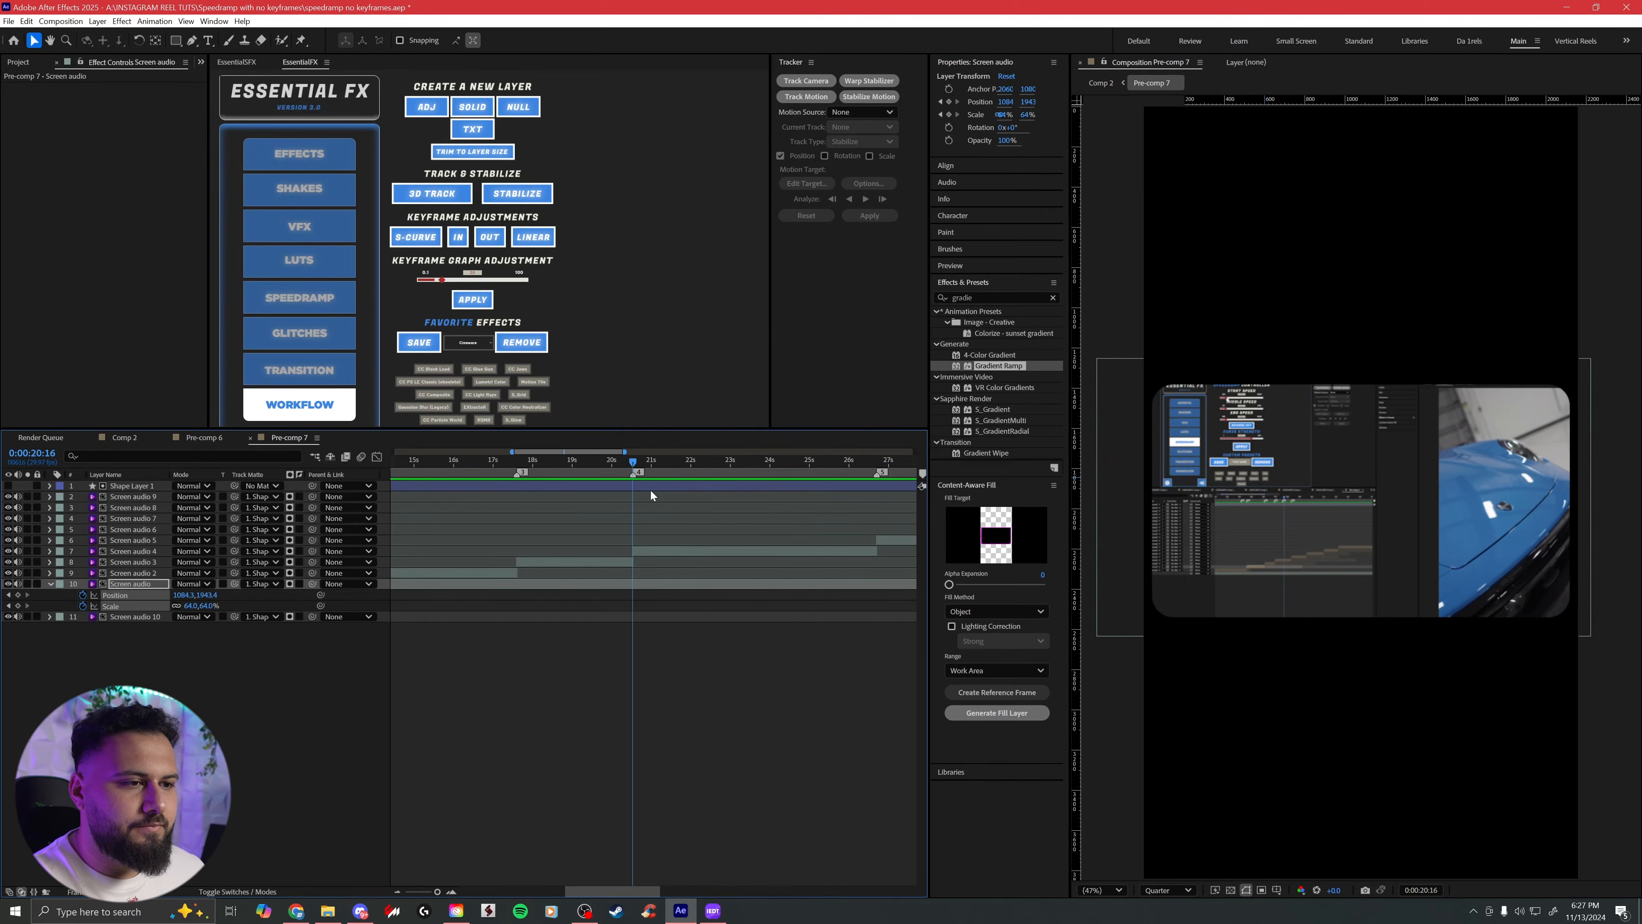
pyautogui.click(152, 550)
pyautogui.press('s')
pyautogui.hotkey('alt', 'shift', 'p')
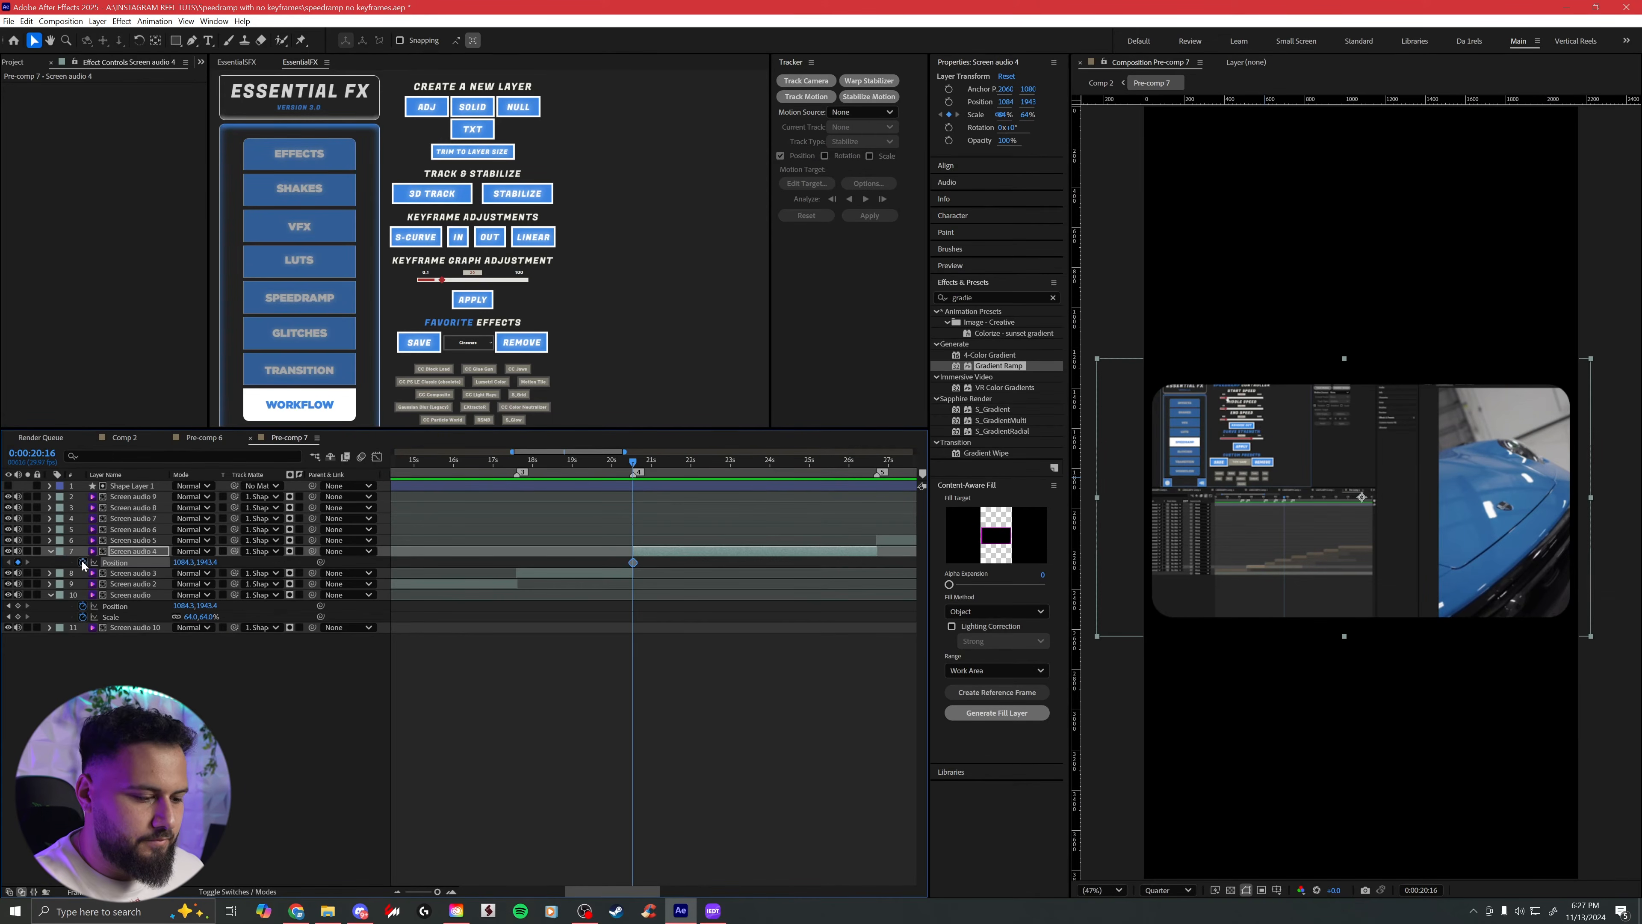
# Step: Zoom Screen audio 4 into the speedramp controller at 134% scale with eased Position and Scale keyframes from about 0:00:21:00 to 0:00:22:11
pyautogui.moveTo(652, 462); pyautogui.dragTo(617, 490)
pyautogui.moveTo(183, 561); pyautogui.dragTo(1464, 628)
pyautogui.press('u')
pyautogui.moveTo(646, 559); pyautogui.dragTo(621, 577)
pyautogui.moveTo(633, 562)
pyautogui.mouseDown()
pyautogui.moveTo(652, 563)
pyautogui.moveTo(633, 583)
pyautogui.mouseUp()
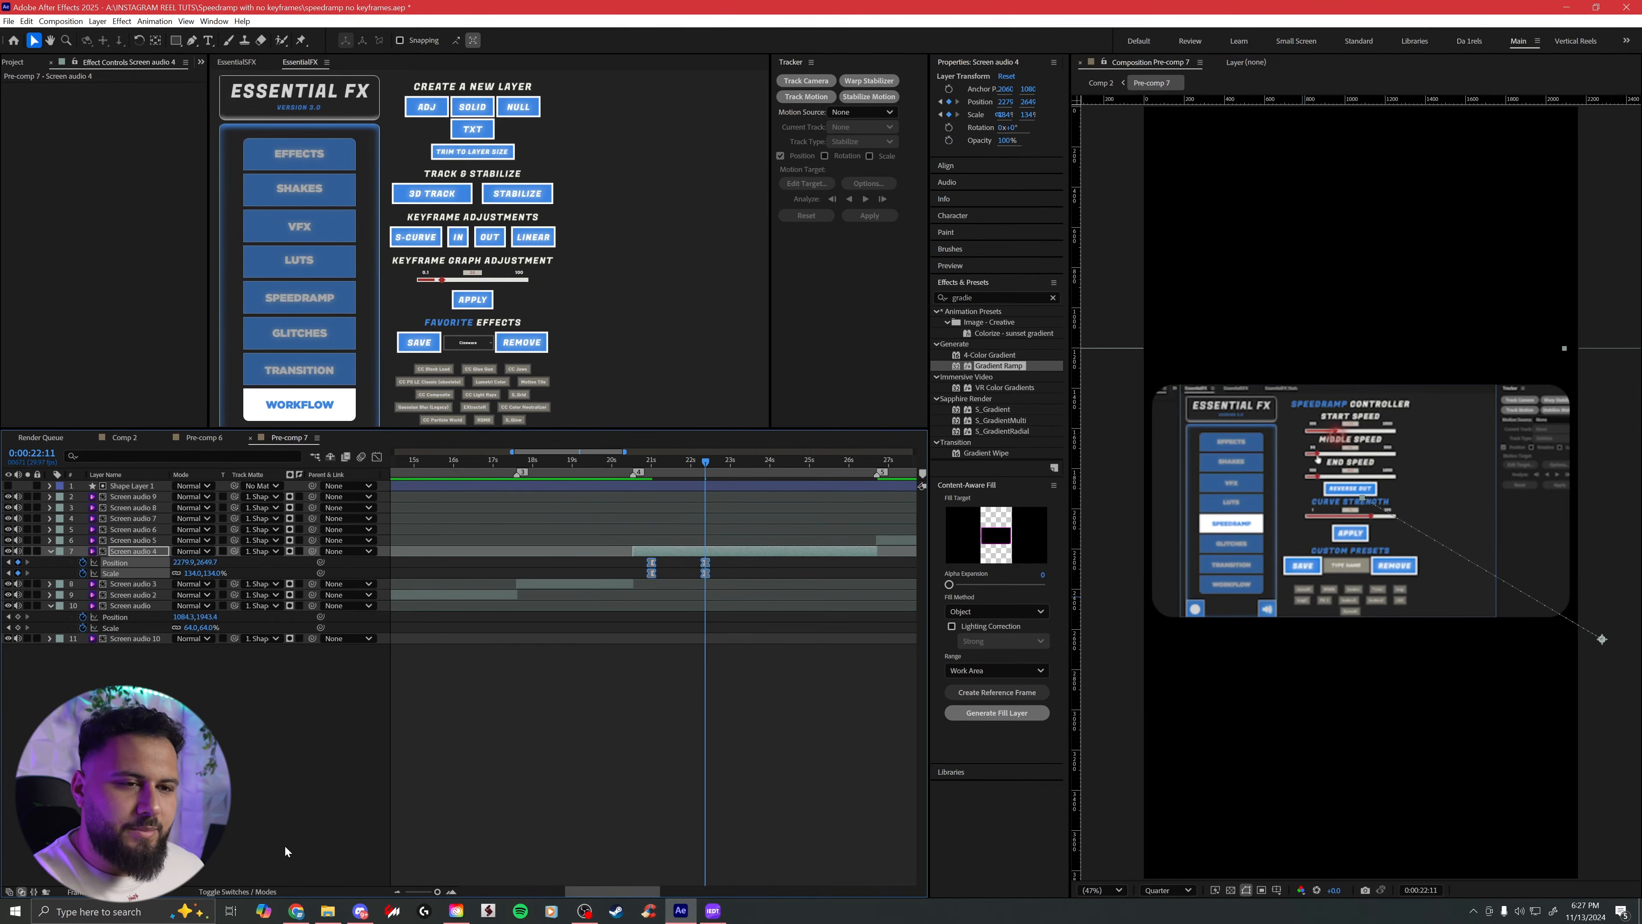
# Step: Show the layer switches and turn on motion blur for Screen audio 4
pyautogui.click(246, 891)
pyautogui.click(658, 559)
pyautogui.moveTo(628, 464); pyautogui.dragTo(645, 471)
pyautogui.moveTo(718, 552)
pyautogui.mouseDown()
pyautogui.moveTo(726, 565)
pyautogui.moveTo(580, 592)
pyautogui.moveTo(698, 558)
pyautogui.mouseUp()
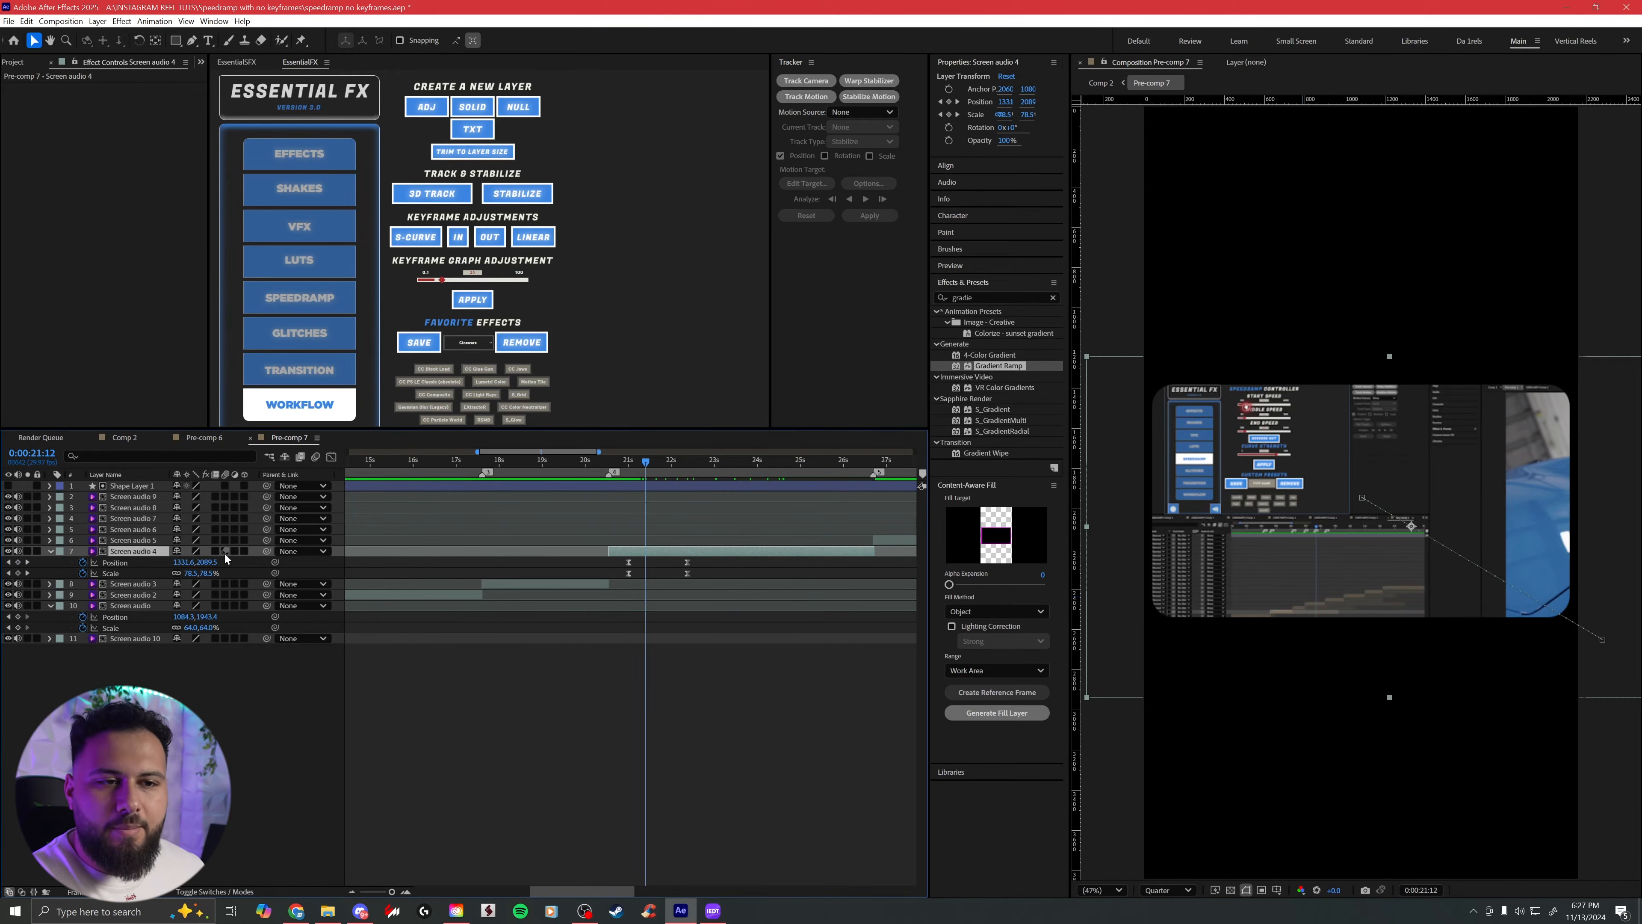
# Step: Duplicate Screen audio 4's zoomed and starting keyframes to hold the zoom and return to the full view before the clip ends
pyautogui.moveTo(646, 463); pyautogui.dragTo(772, 467)
pyautogui.moveTo(724, 558); pyautogui.dragTo(611, 581)
pyautogui.hotkey('ctrl', 'c')
pyautogui.moveTo(773, 464); pyautogui.dragTo(853, 464)
pyautogui.hotkey('ctrl', 'v')
pyautogui.moveTo(877, 560)
pyautogui.mouseDown()
pyautogui.moveTo(758, 585)
pyautogui.moveTo(872, 564)
pyautogui.mouseUp()
# Step: Preview Screen audio 4's zoom-out and shift its starting keyframes to about the 26-second mark
pyautogui.moveTo(805, 469); pyautogui.dragTo(796, 475)
pyautogui.press('space')
pyautogui.moveTo(806, 557)
pyautogui.mouseDown()
pyautogui.moveTo(783, 573)
pyautogui.moveTo(831, 568)
pyautogui.mouseUp()
pyautogui.press('space')
# Step: Save the project and play Comp 2 from 0:00:27:24 and 0:00:37:02 to find the next zoom point
pyautogui.click(1101, 83)
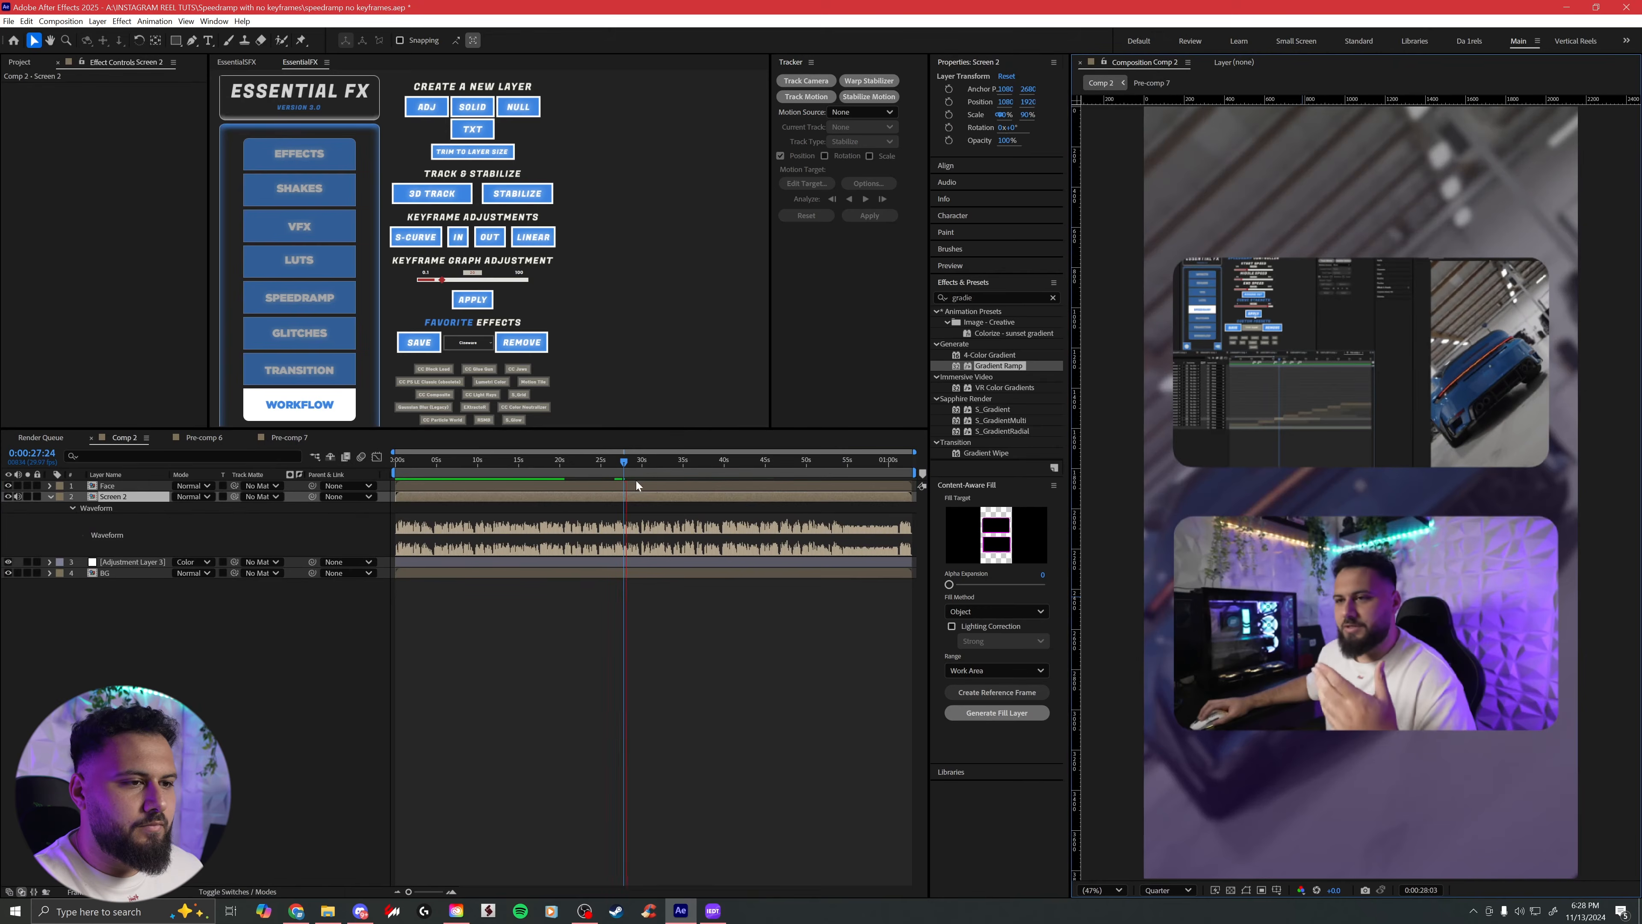
pyautogui.hotkey('ctrl', 's')
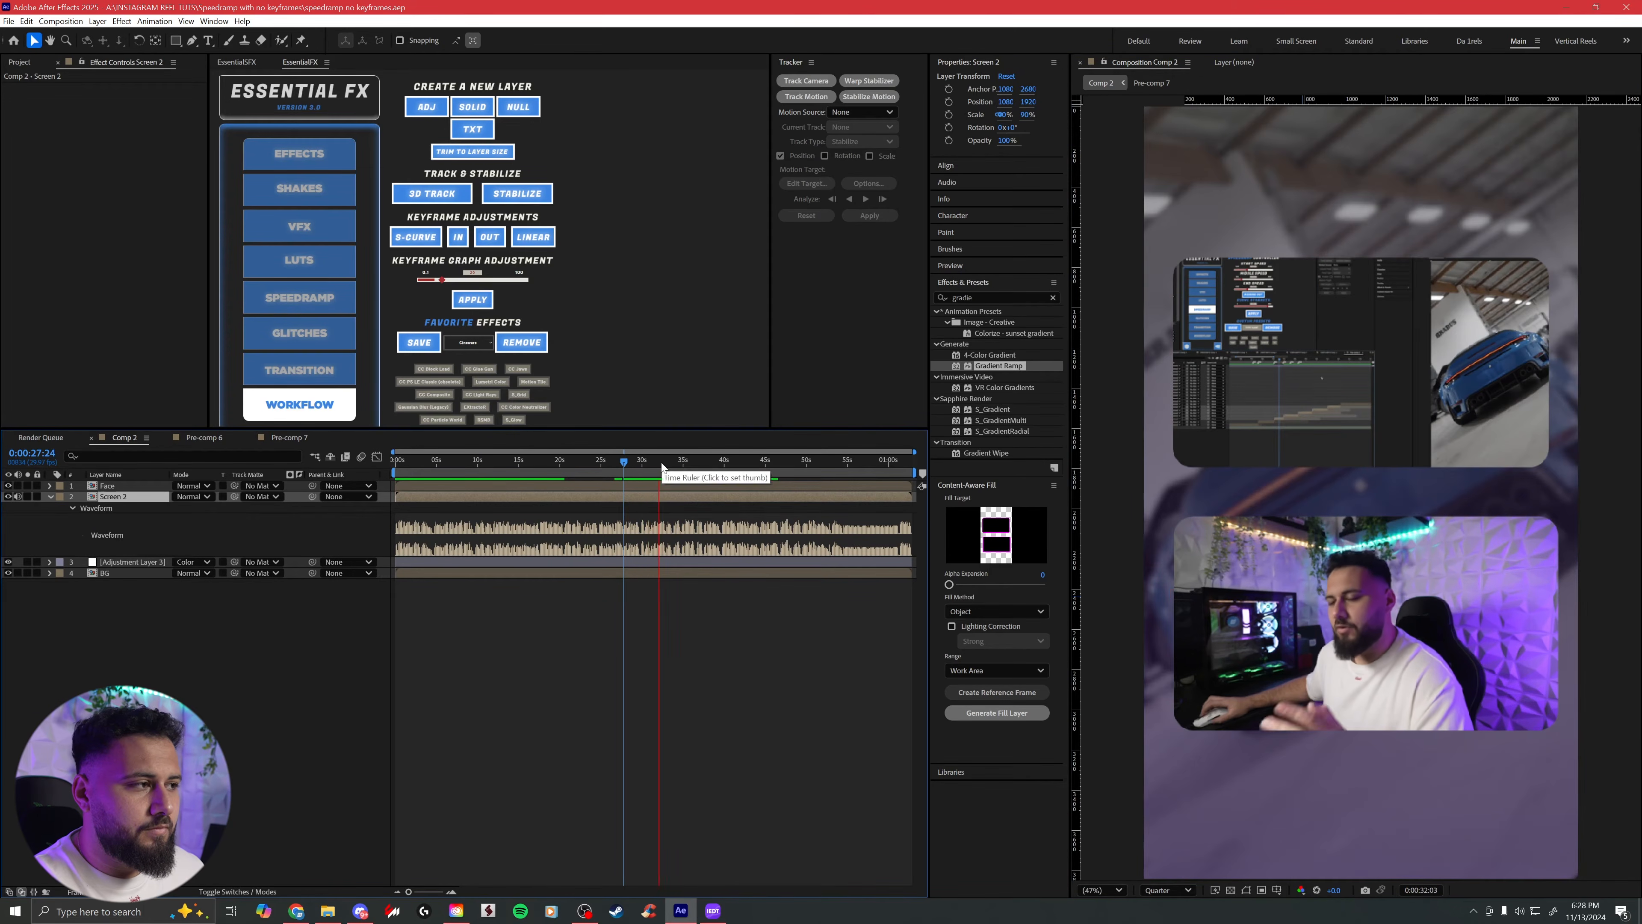
pyautogui.click(699, 462)
pyautogui.press('space')
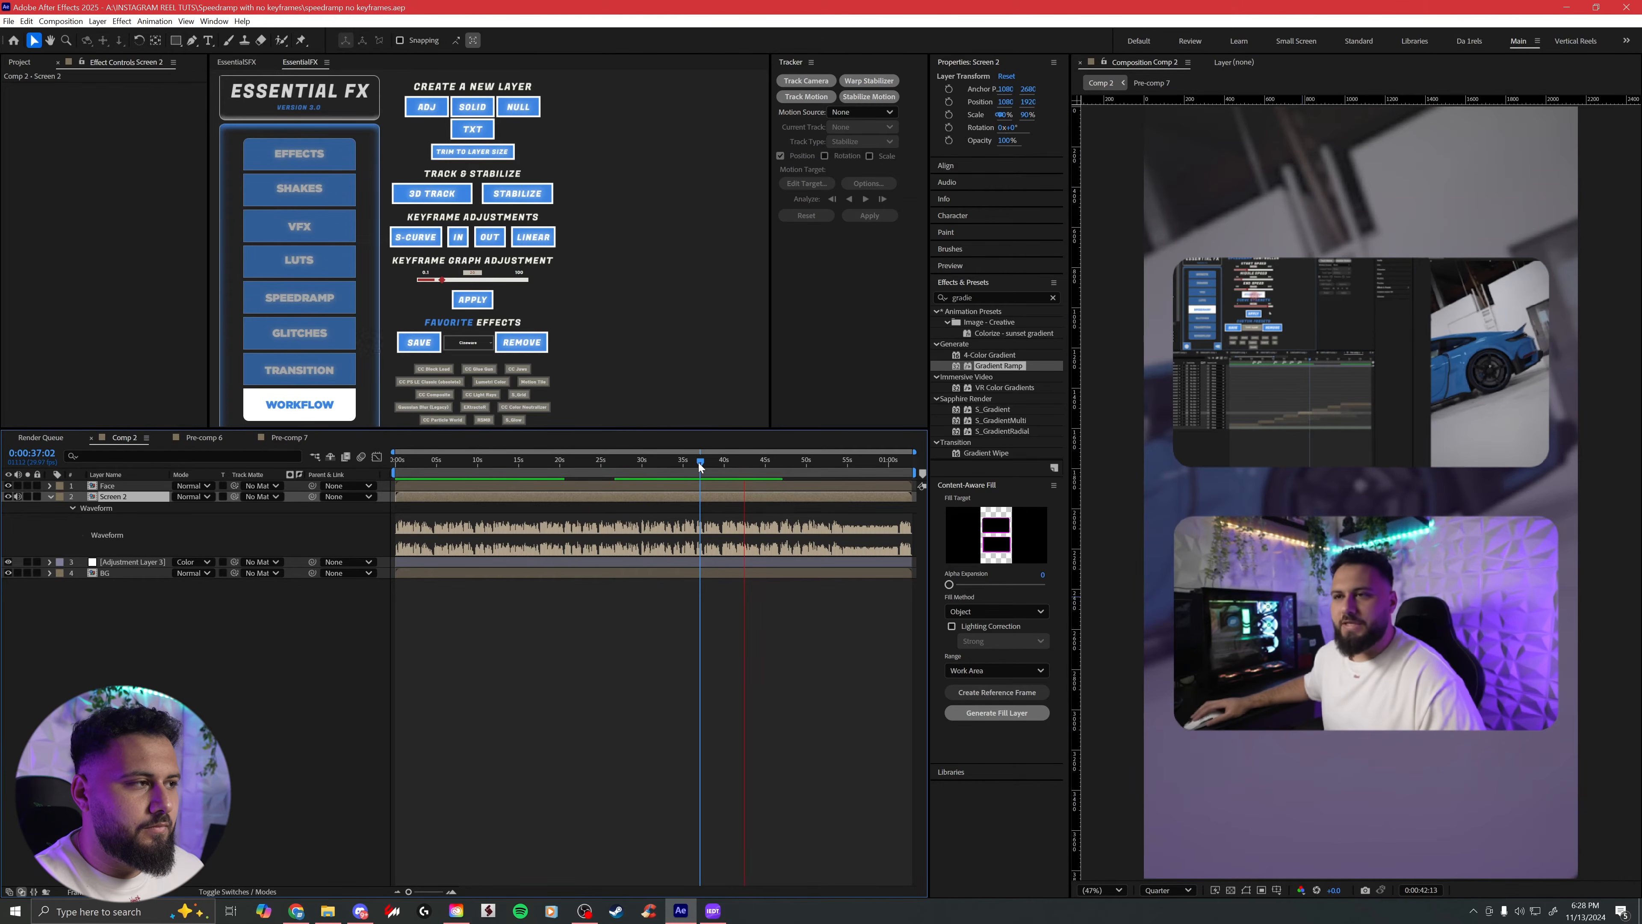
pyautogui.moveTo(698, 462); pyautogui.dragTo(723, 468)
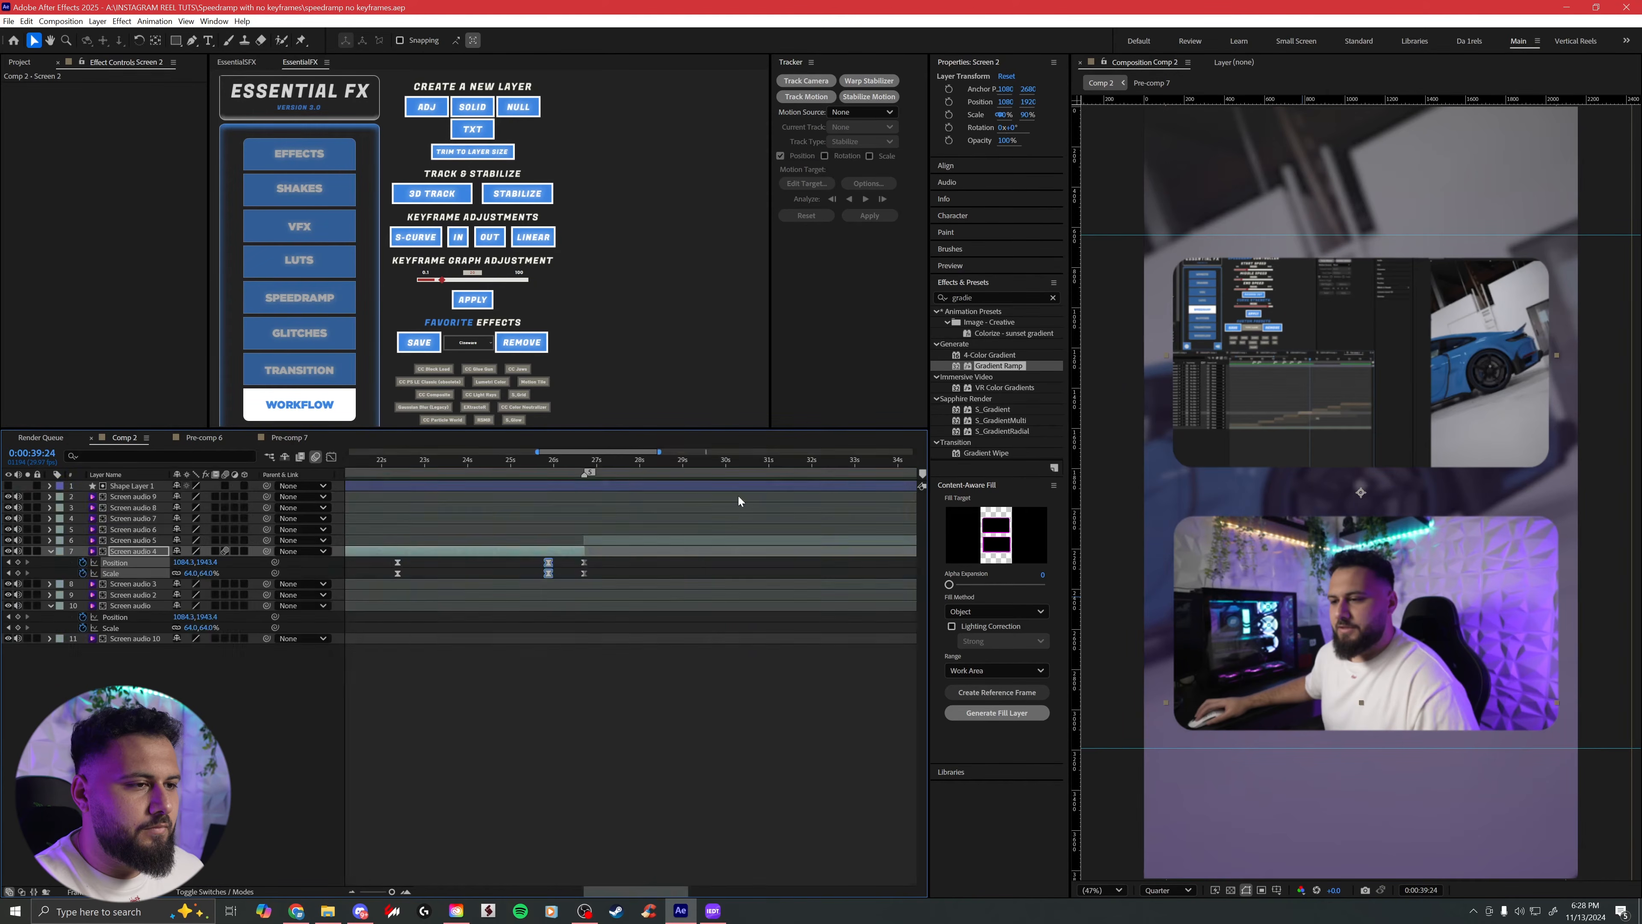
# Step: In the precomp, add starting Position and Scale keyframes to Screen audio 6 at 0:00:39:24
pyautogui.doubleClick(738, 495)
pyautogui.click(681, 532)
pyautogui.press('p')
pyautogui.click(83, 540)
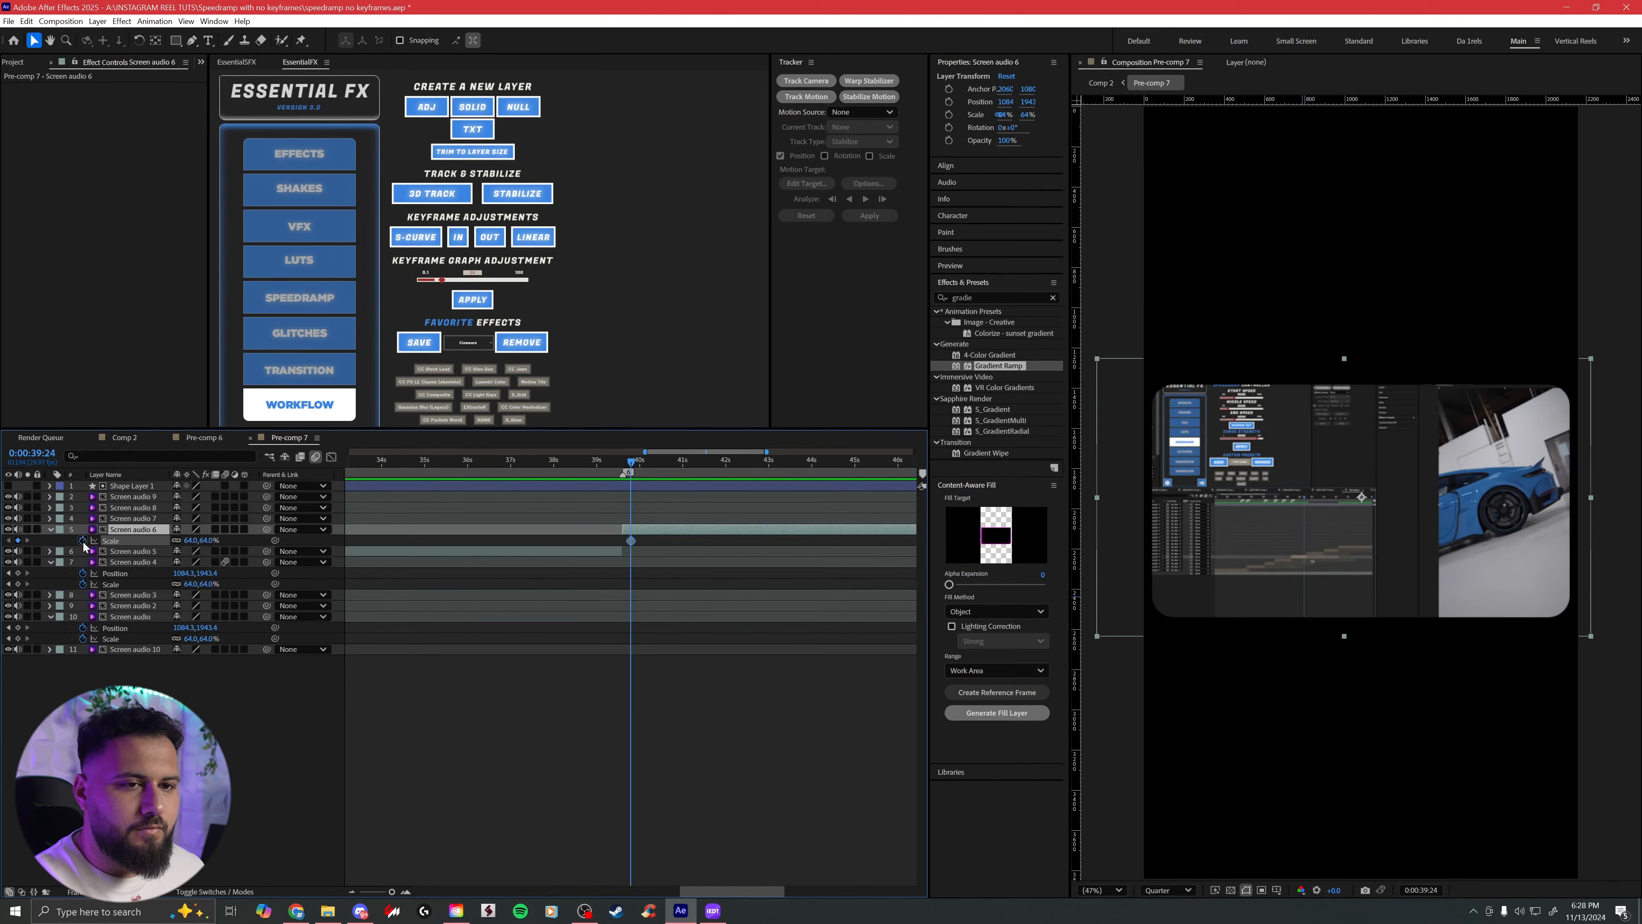
pyautogui.press('u')
pyautogui.press('u')
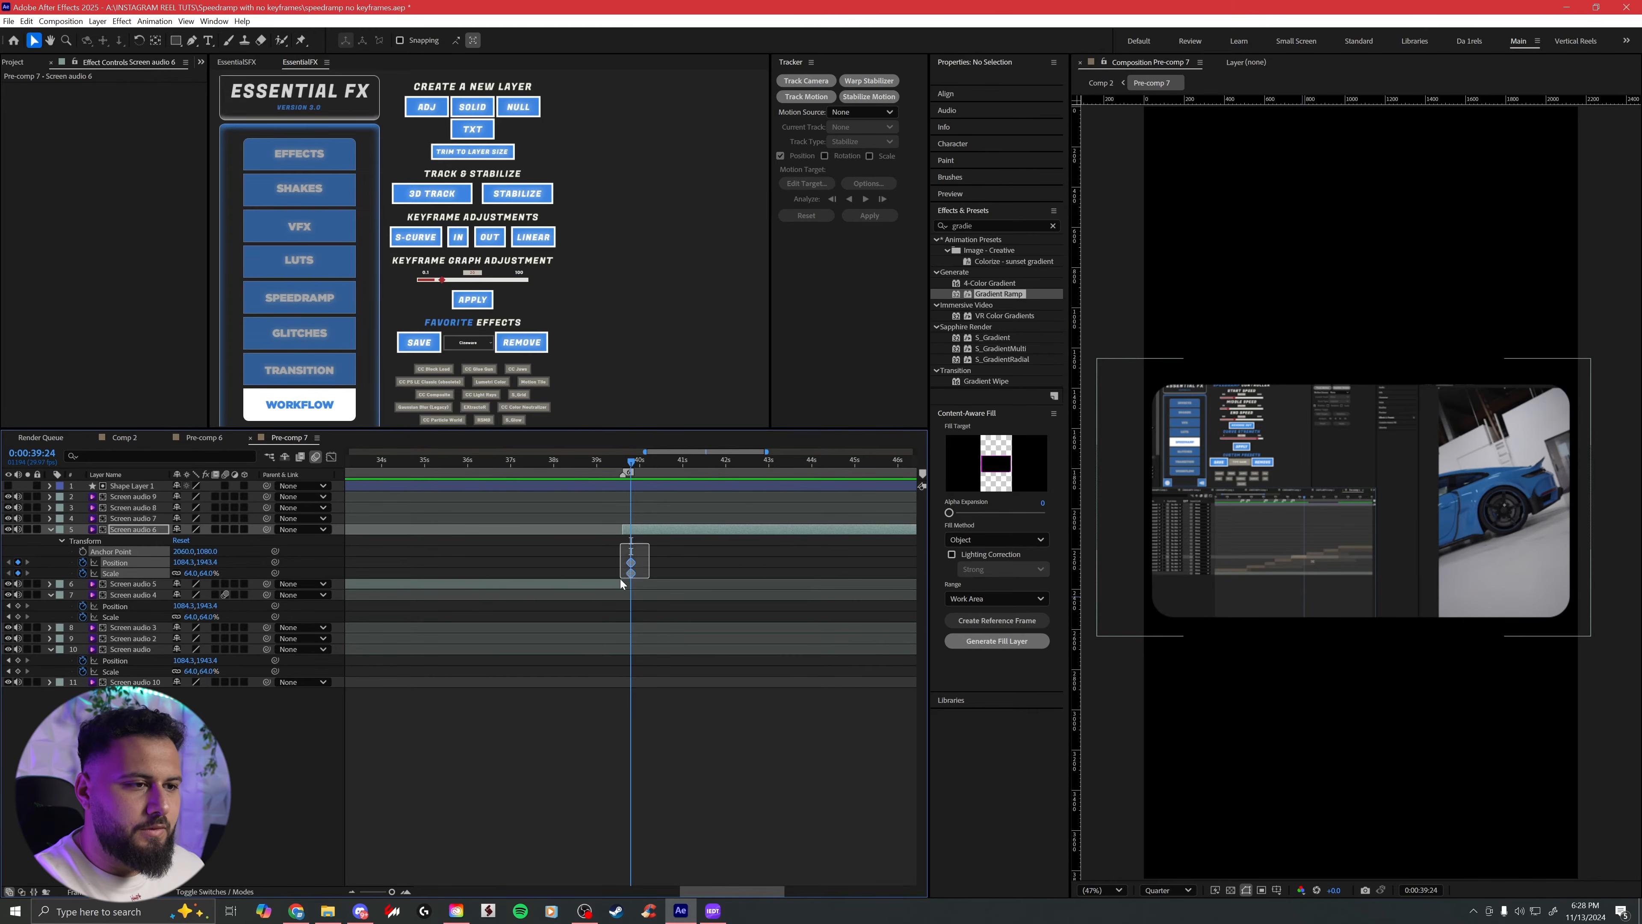
pyautogui.moveTo(633, 464); pyautogui.dragTo(632, 477)
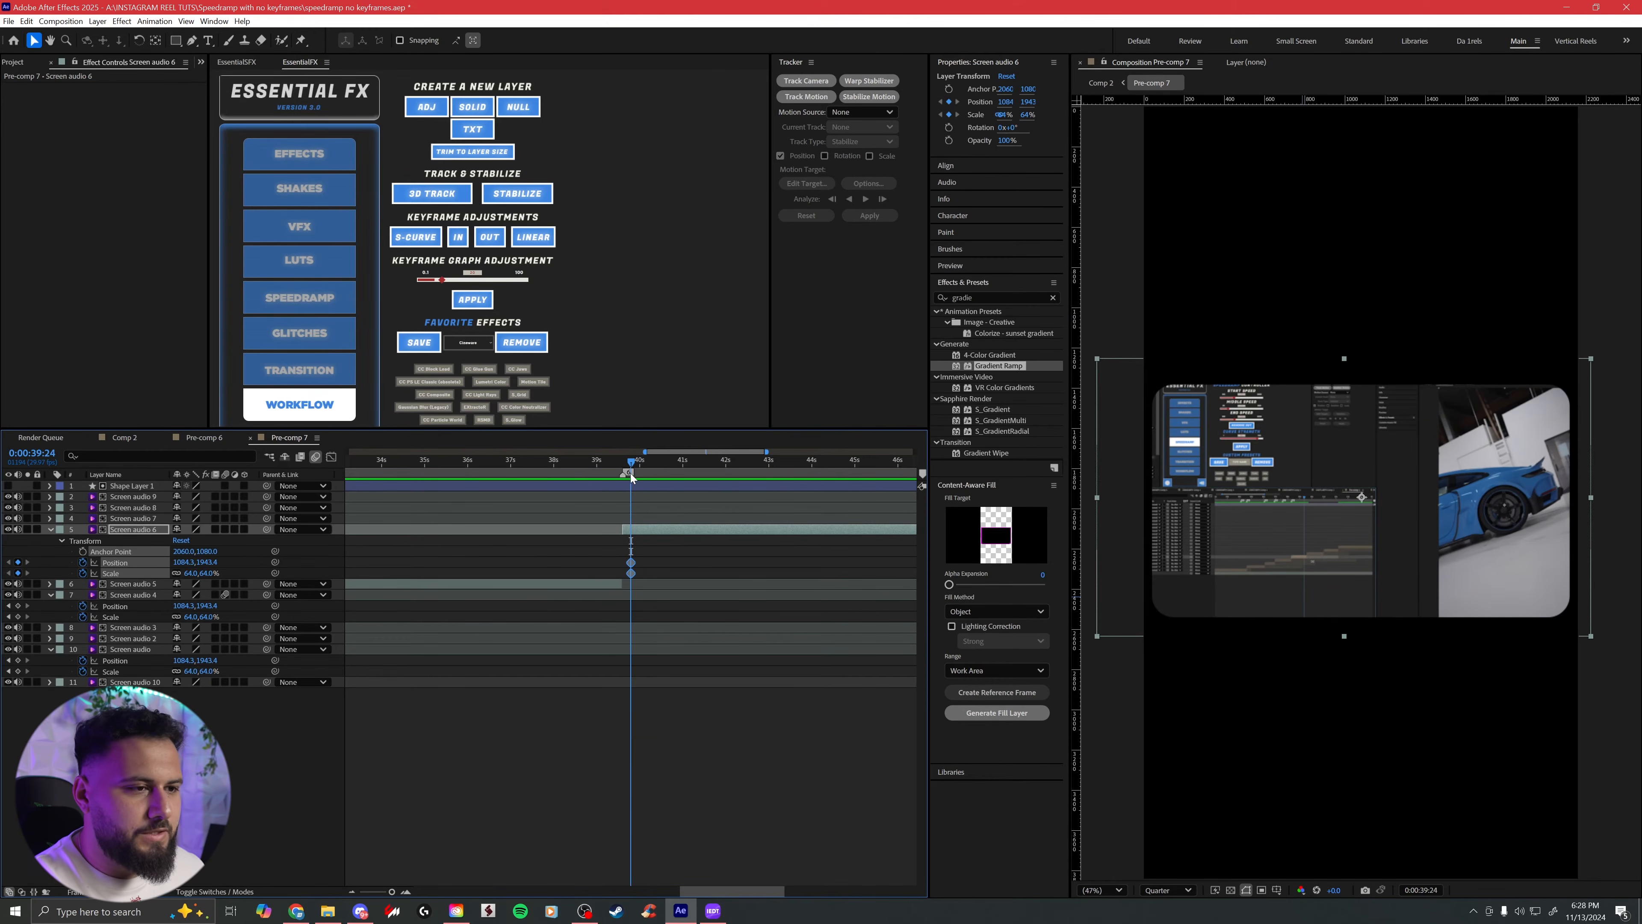
# Step: Zoom Screen audio 6 to 163% on the recorded timeline's stepped layers at 0:00:40:28 and ease the keyframes
pyautogui.moveTo(634, 477); pyautogui.dragTo(678, 477)
pyautogui.moveTo(213, 572); pyautogui.dragTo(278, 572)
pyautogui.moveTo(1216, 564); pyautogui.dragTo(1366, 414)
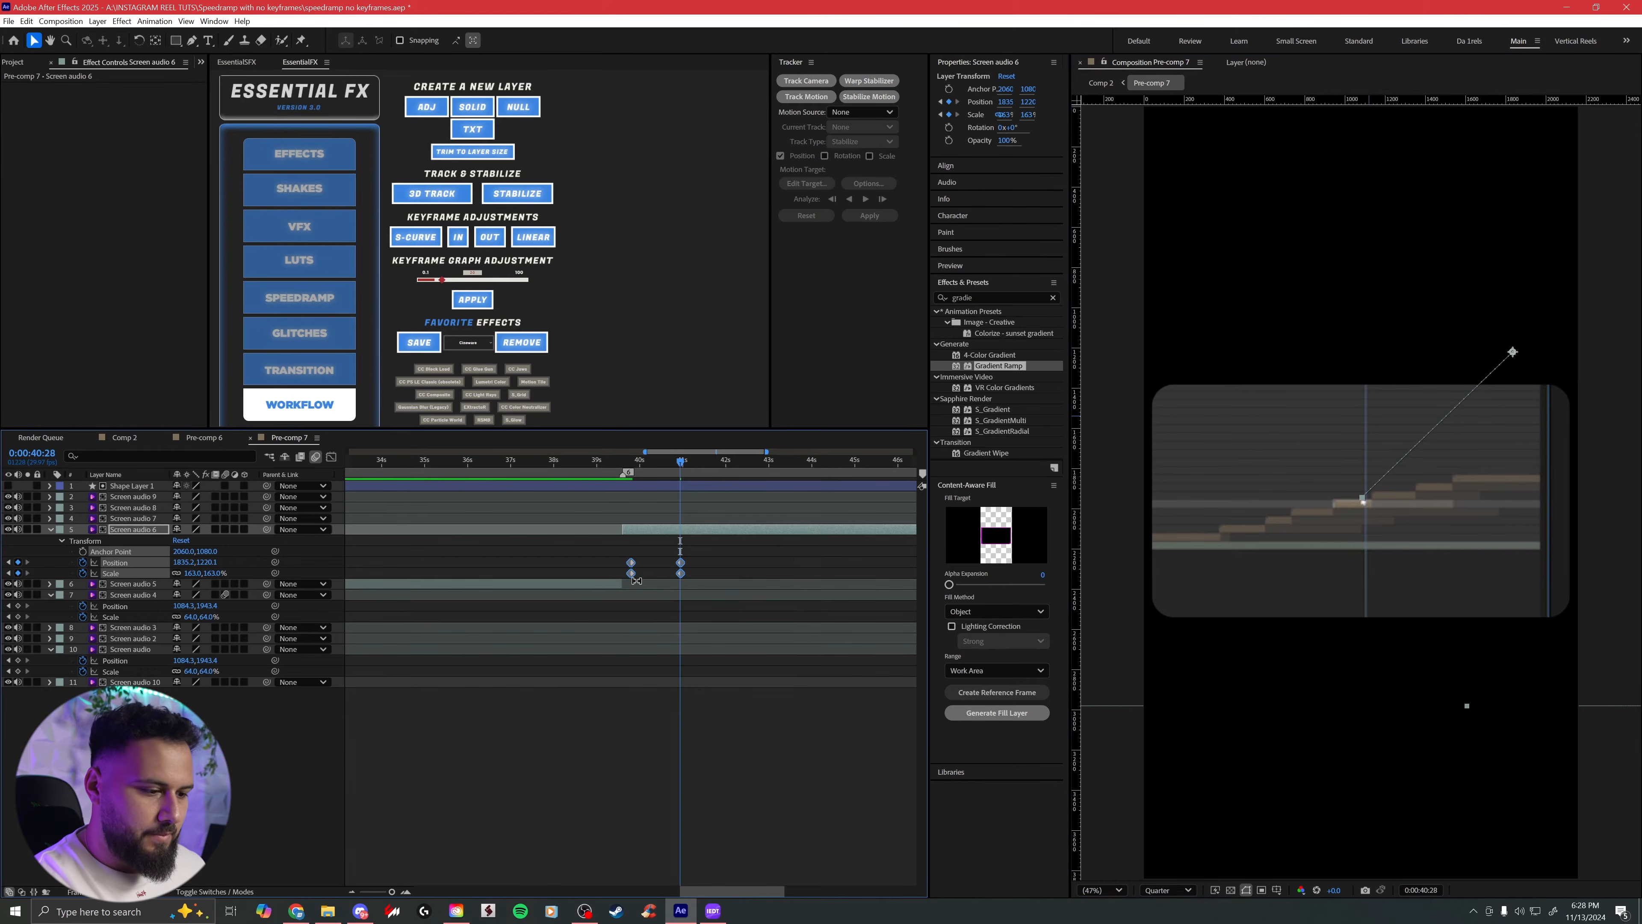
pyautogui.click(712, 560)
pyautogui.moveTo(673, 470); pyautogui.dragTo(767, 477)
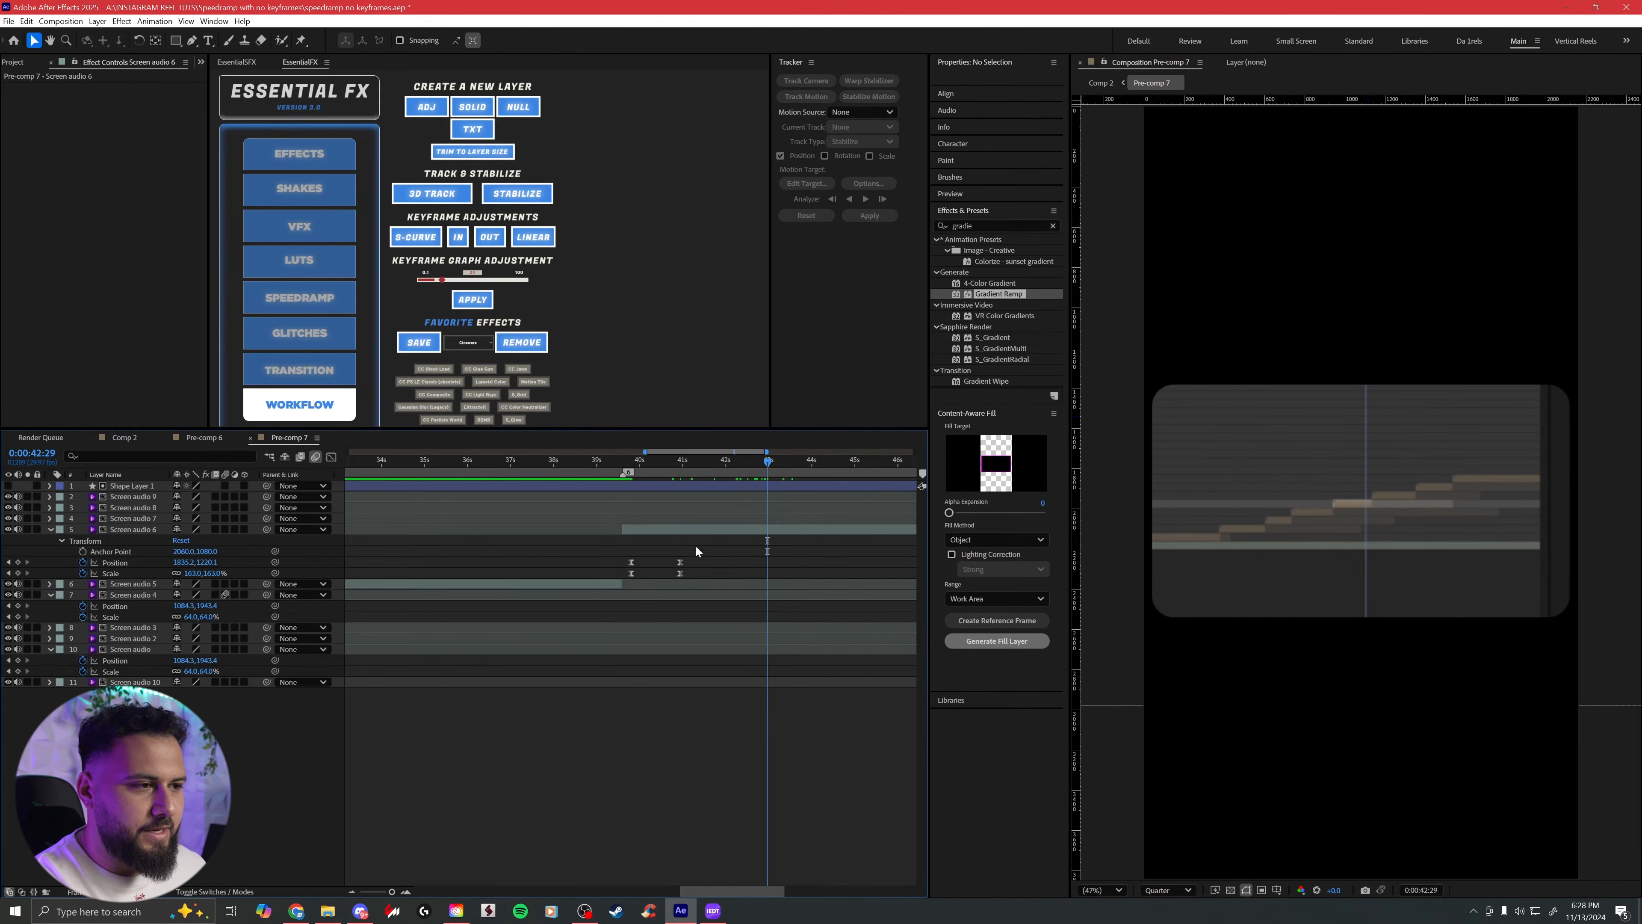
pyautogui.moveTo(697, 549); pyautogui.dragTo(670, 578)
pyautogui.click(709, 463)
pyautogui.moveTo(710, 467); pyautogui.dragTo(698, 468)
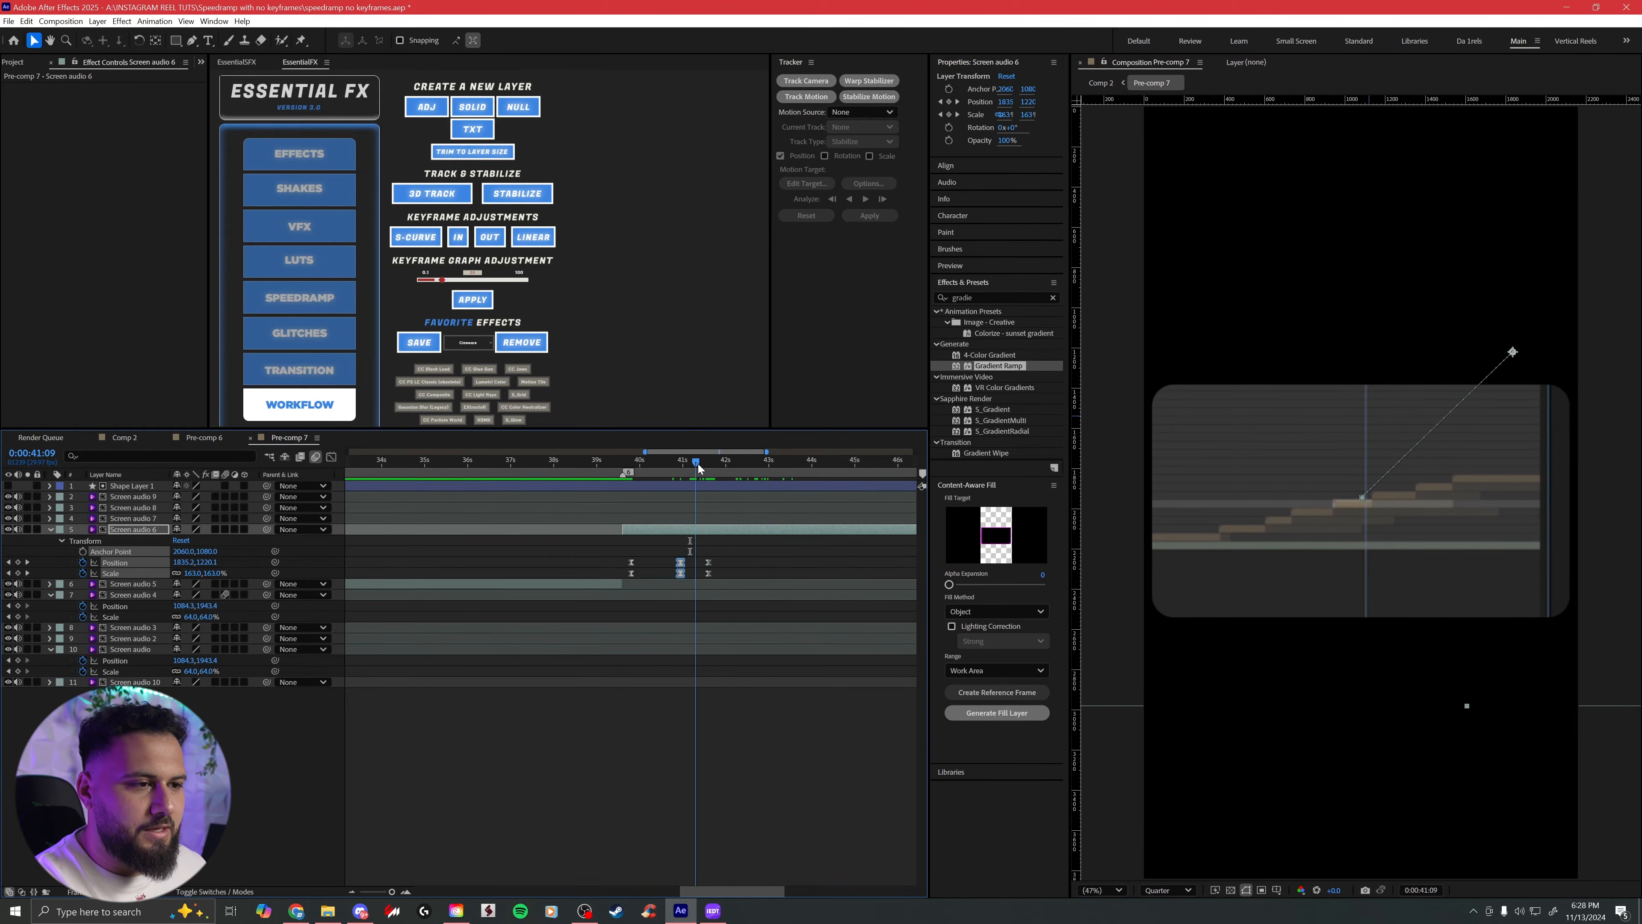
pyautogui.moveTo(720, 550); pyautogui.dragTo(672, 578)
pyautogui.press('Delete')
# Step: Pan Screen audio 6 to the speedramp controller with an eased Position keyframe at 0:00:42:14
pyautogui.moveTo(710, 466); pyautogui.dragTo(746, 465)
pyautogui.moveTo(1291, 428); pyautogui.dragTo(1392, 621)
pyautogui.moveTo(1297, 470); pyautogui.dragTo(1351, 603)
pyautogui.moveTo(728, 539); pyautogui.dragTo(594, 576)
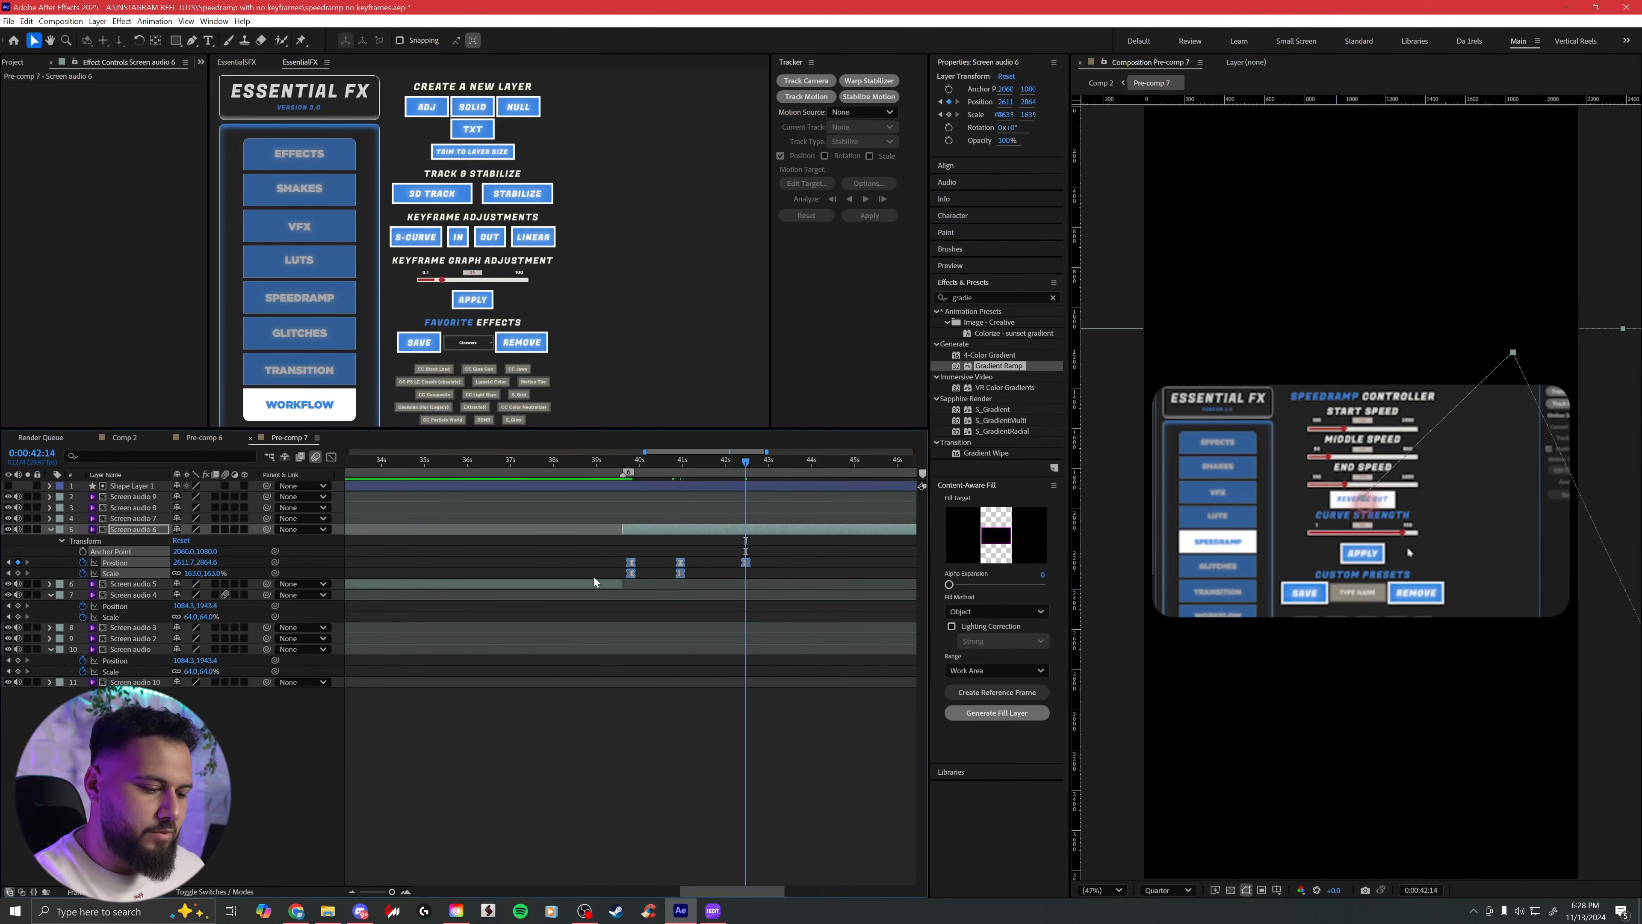
# Step: Turn on motion blur for Screen audio 6 and shorten the ease into its last Position keyframe in the graph editor
pyautogui.moveTo(624, 465); pyautogui.dragTo(719, 472)
pyautogui.click(737, 567)
pyautogui.moveTo(736, 562); pyautogui.dragTo(668, 565)
pyautogui.click(331, 457)
pyautogui.click(706, 802)
pyautogui.moveTo(691, 839)
pyautogui.mouseDown()
pyautogui.moveTo(737, 841)
pyautogui.moveTo(717, 841)
pyautogui.mouseUp()
# Step: Preview the adjusted zoom and pan of Screen audio 6, replaying it from 0:00:39:14 in the layer view
pyautogui.moveTo(665, 462); pyautogui.dragTo(694, 461)
pyautogui.press('space')
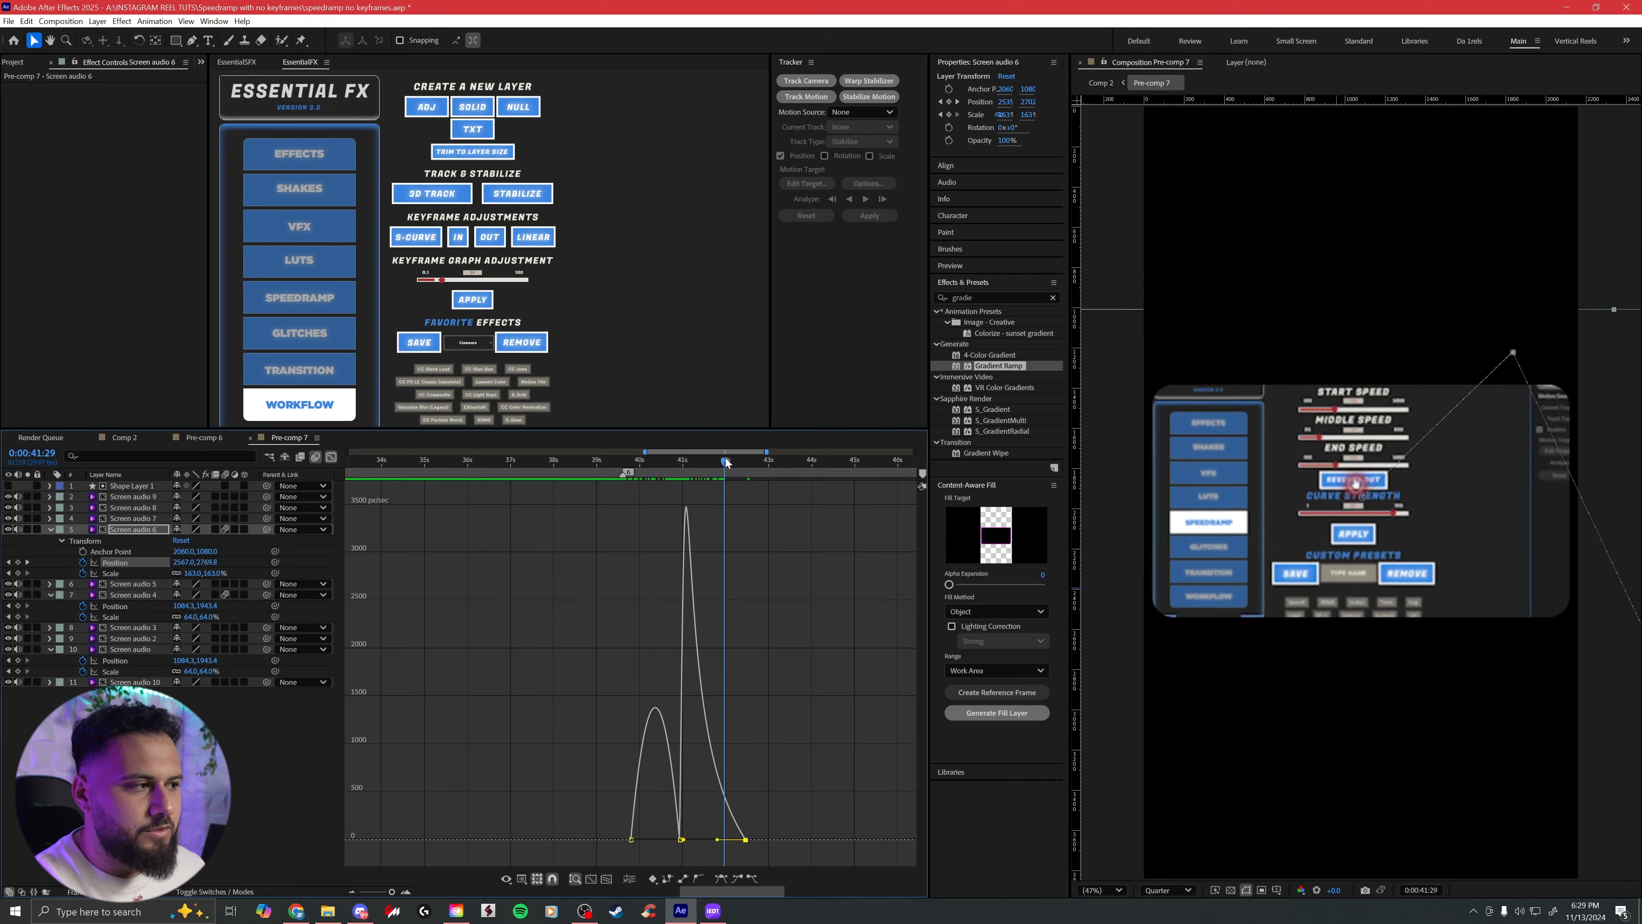
pyautogui.click(331, 456)
pyautogui.click(618, 463)
pyautogui.press('space')
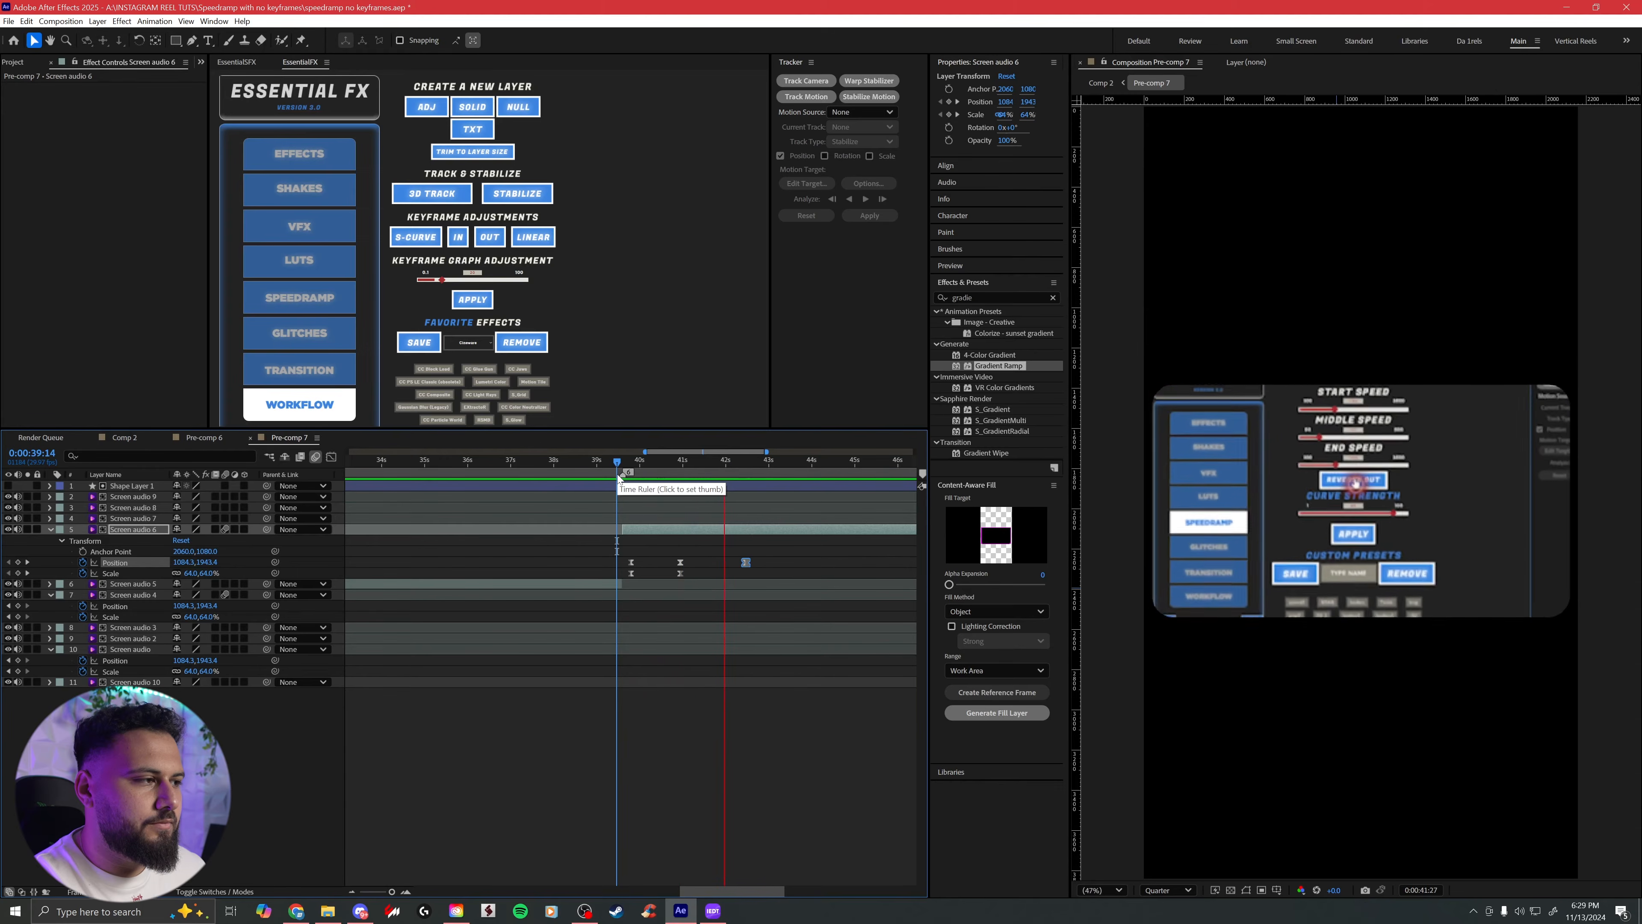
pyautogui.press('space')
# Step: Hold Screen audio 6's zoomed framing and paste its first Position and Scale keyframes at about 0:00:48:11 to zoom back out
pyautogui.click(1101, 82)
pyautogui.doubleClick(741, 495)
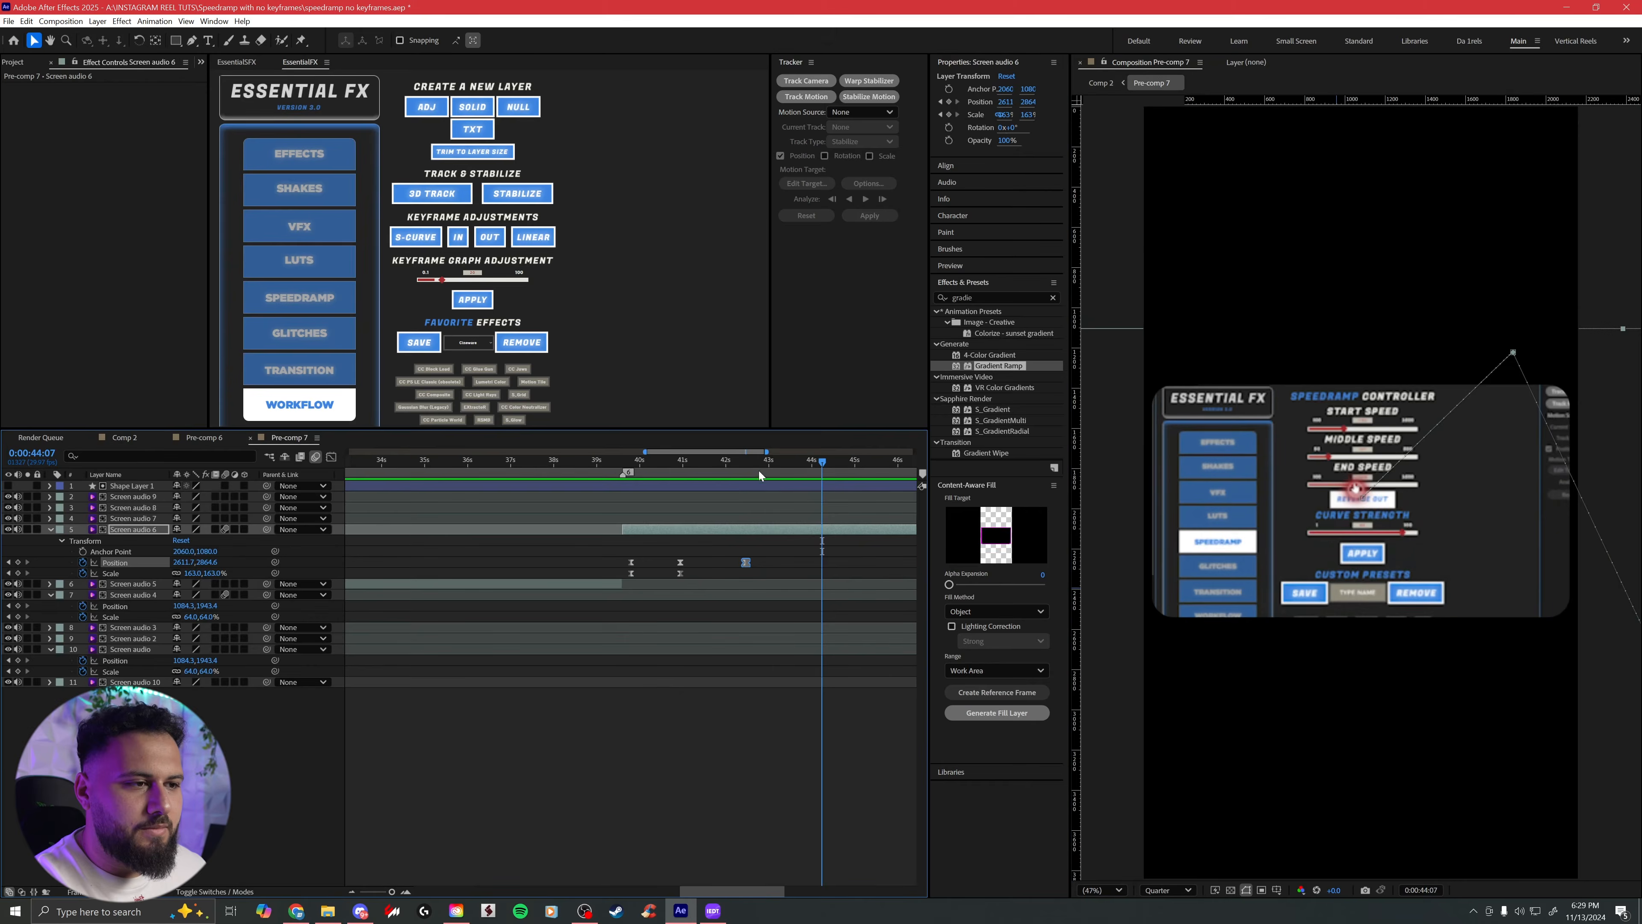
pyautogui.moveTo(483, 557); pyautogui.dragTo(479, 577)
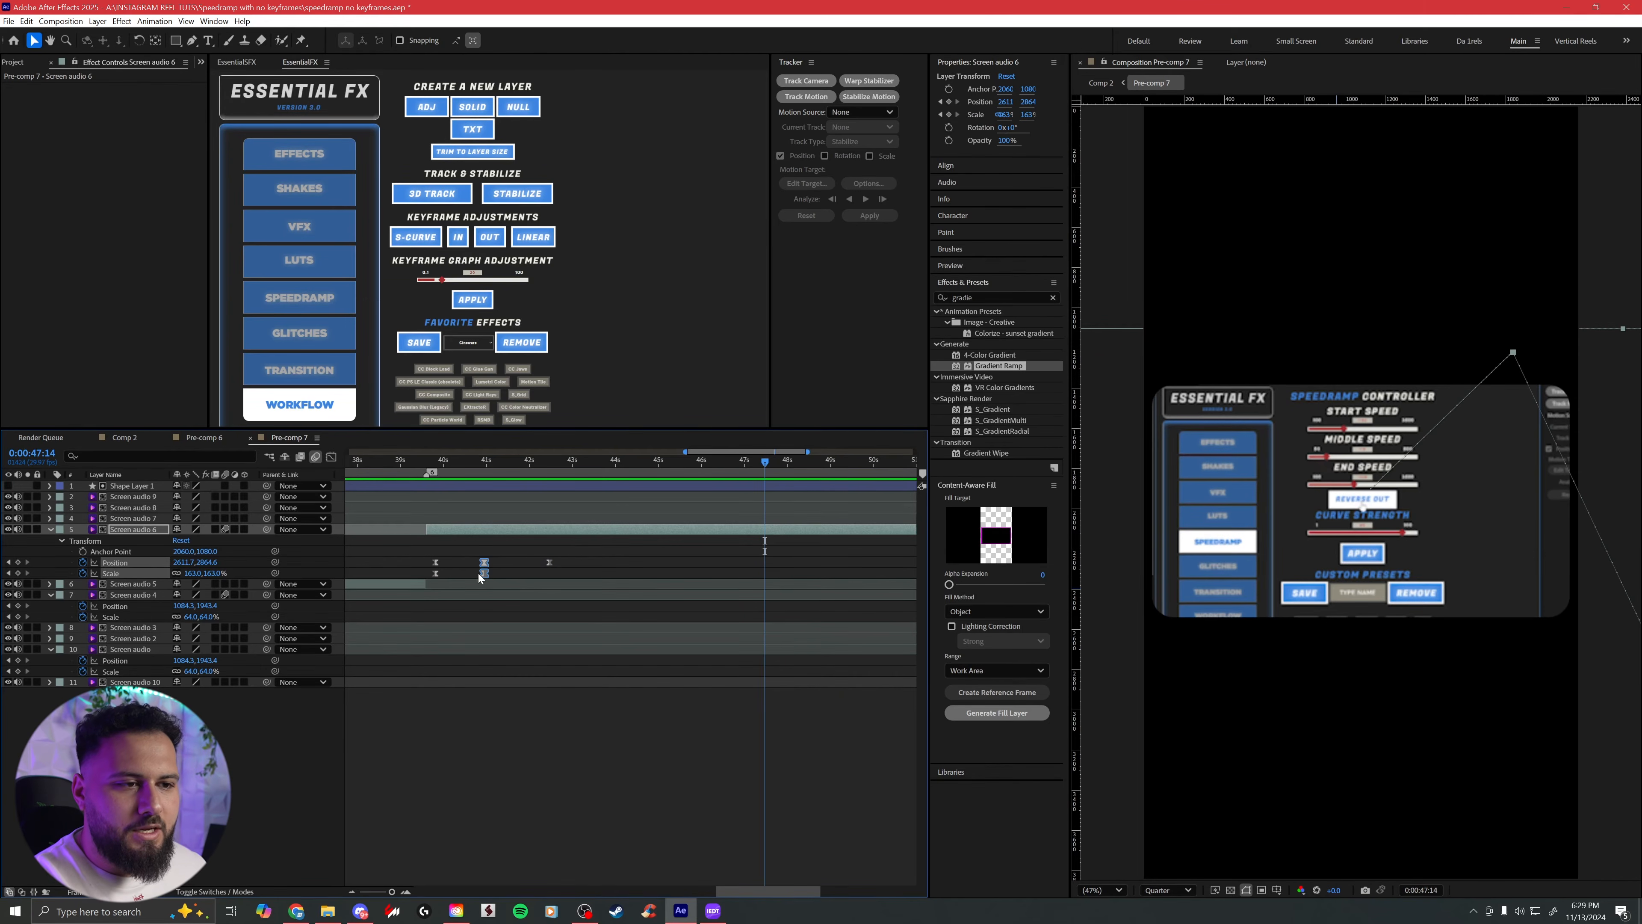
pyautogui.click(549, 562)
pyautogui.moveTo(448, 558); pyautogui.dragTo(423, 579)
pyautogui.hotkey('ctrl', 'c')
pyautogui.hotkey('ctrl', 'v')
pyautogui.moveTo(769, 460); pyautogui.dragTo(780, 461)
pyautogui.hotkey('ctrl', 'z')
pyautogui.moveTo(762, 460); pyautogui.dragTo(803, 467)
pyautogui.hotkey('ctrl', 'v')
# Step: Move Screen audio 6's zoom-out starting keyframes back to about 0:00:46:19 and scrub through the slower zoom-out
pyautogui.moveTo(771, 554); pyautogui.dragTo(726, 565)
pyautogui.click(726, 548)
pyautogui.moveTo(712, 461); pyautogui.dragTo(883, 467)
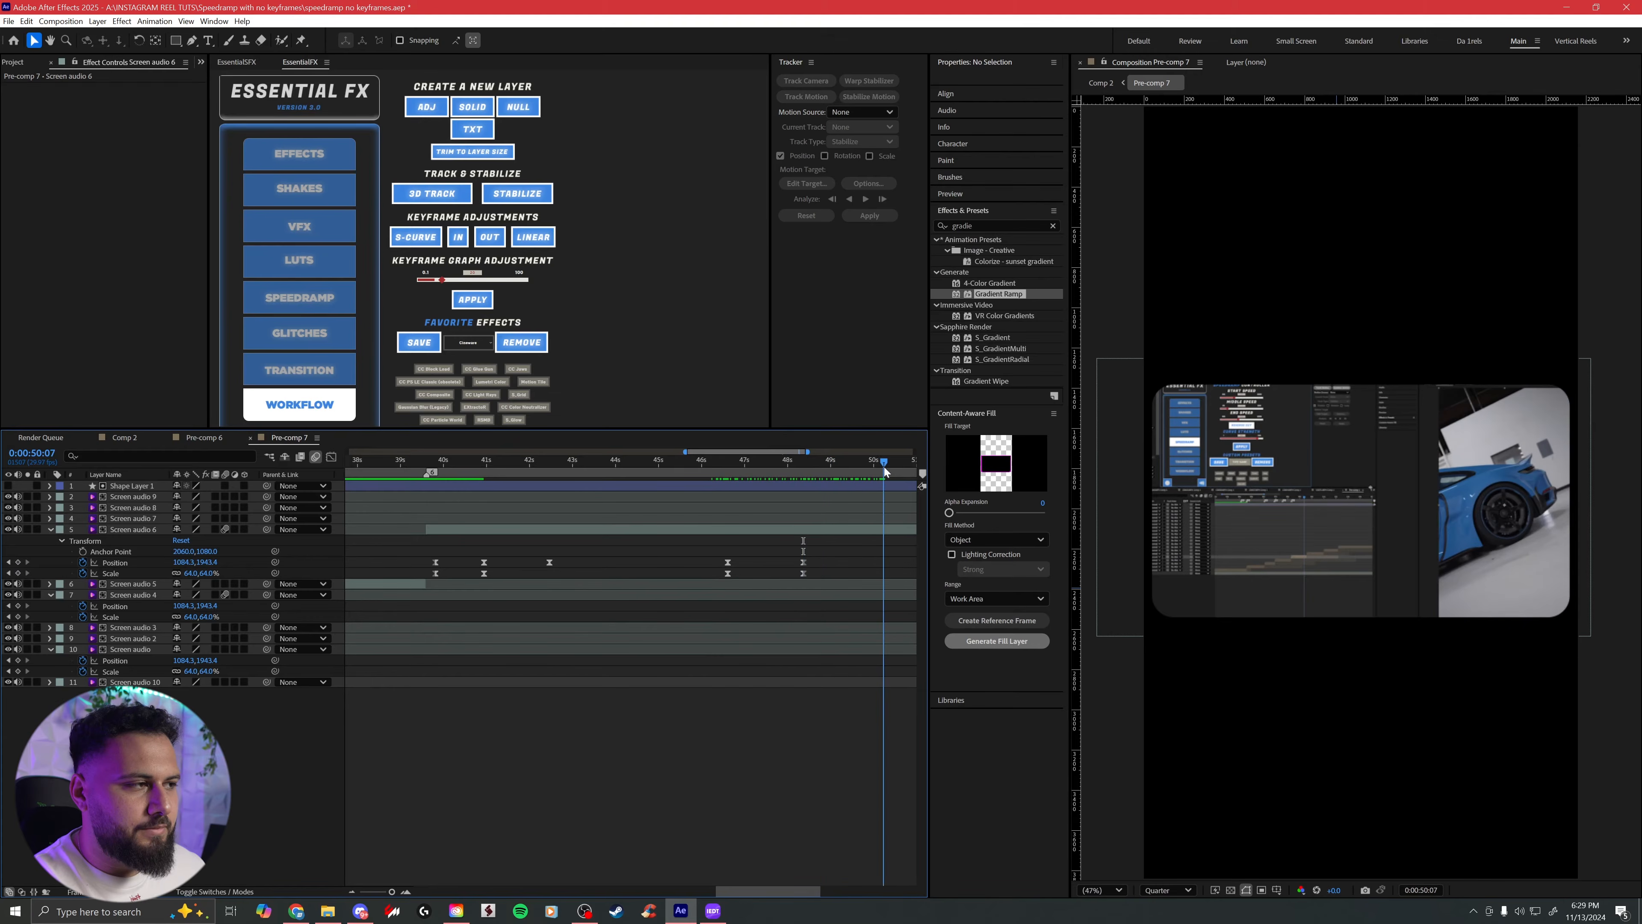
# Step: Play the end of Comp 2 from 0:00:51:09 and again from 0:00:53:07 to find the last zoom point
pyautogui.click(1102, 83)
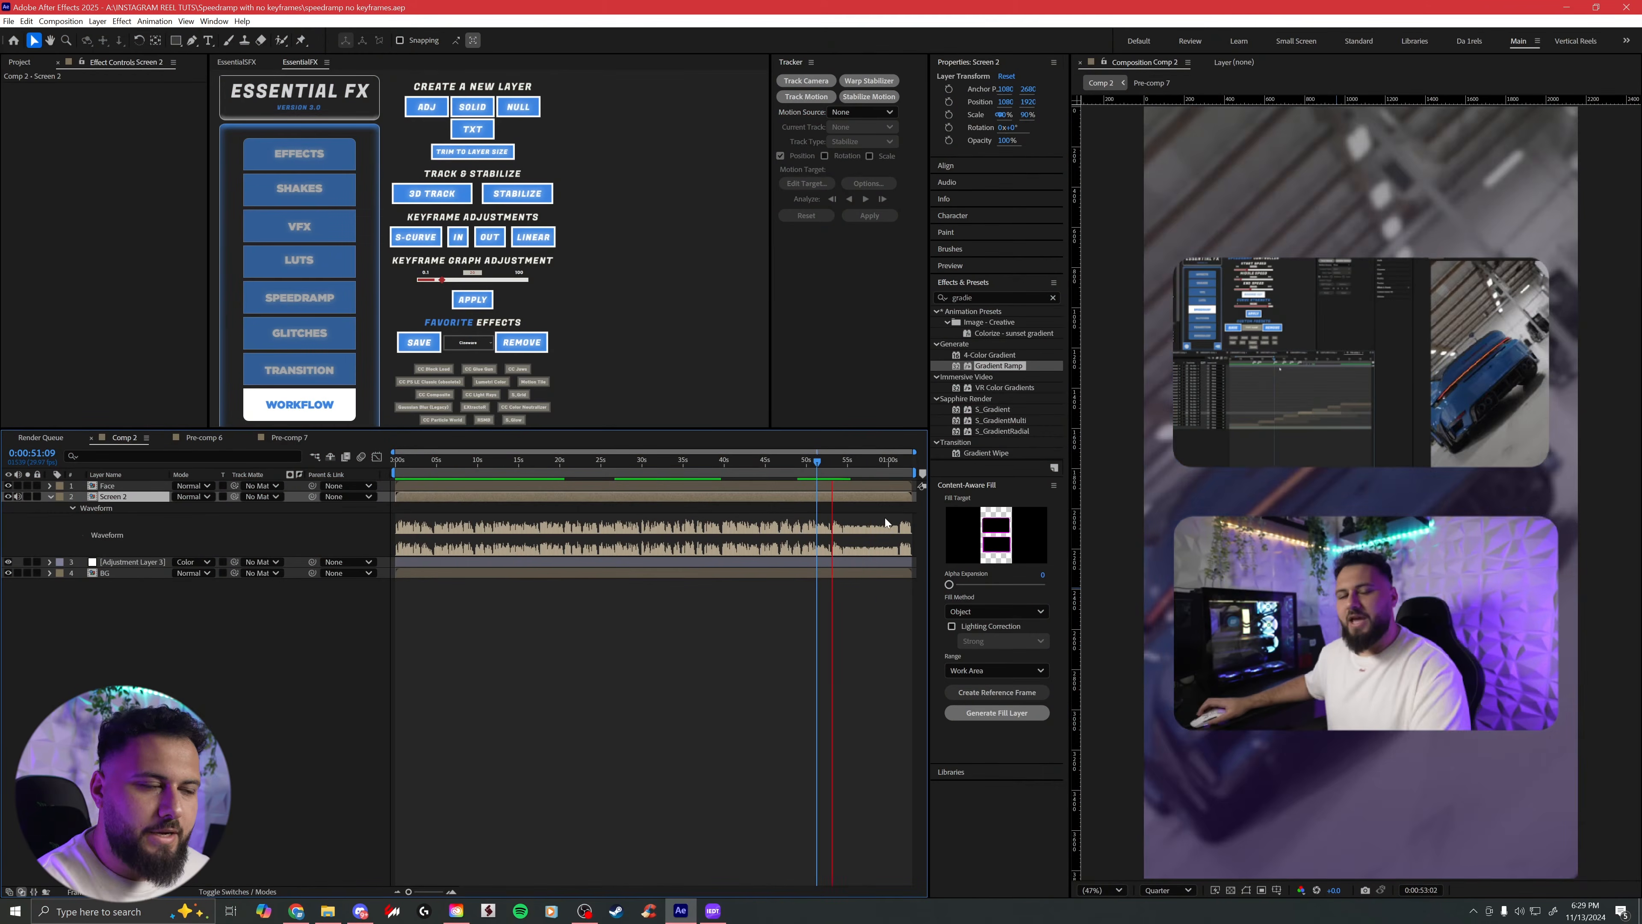
pyautogui.click(869, 475)
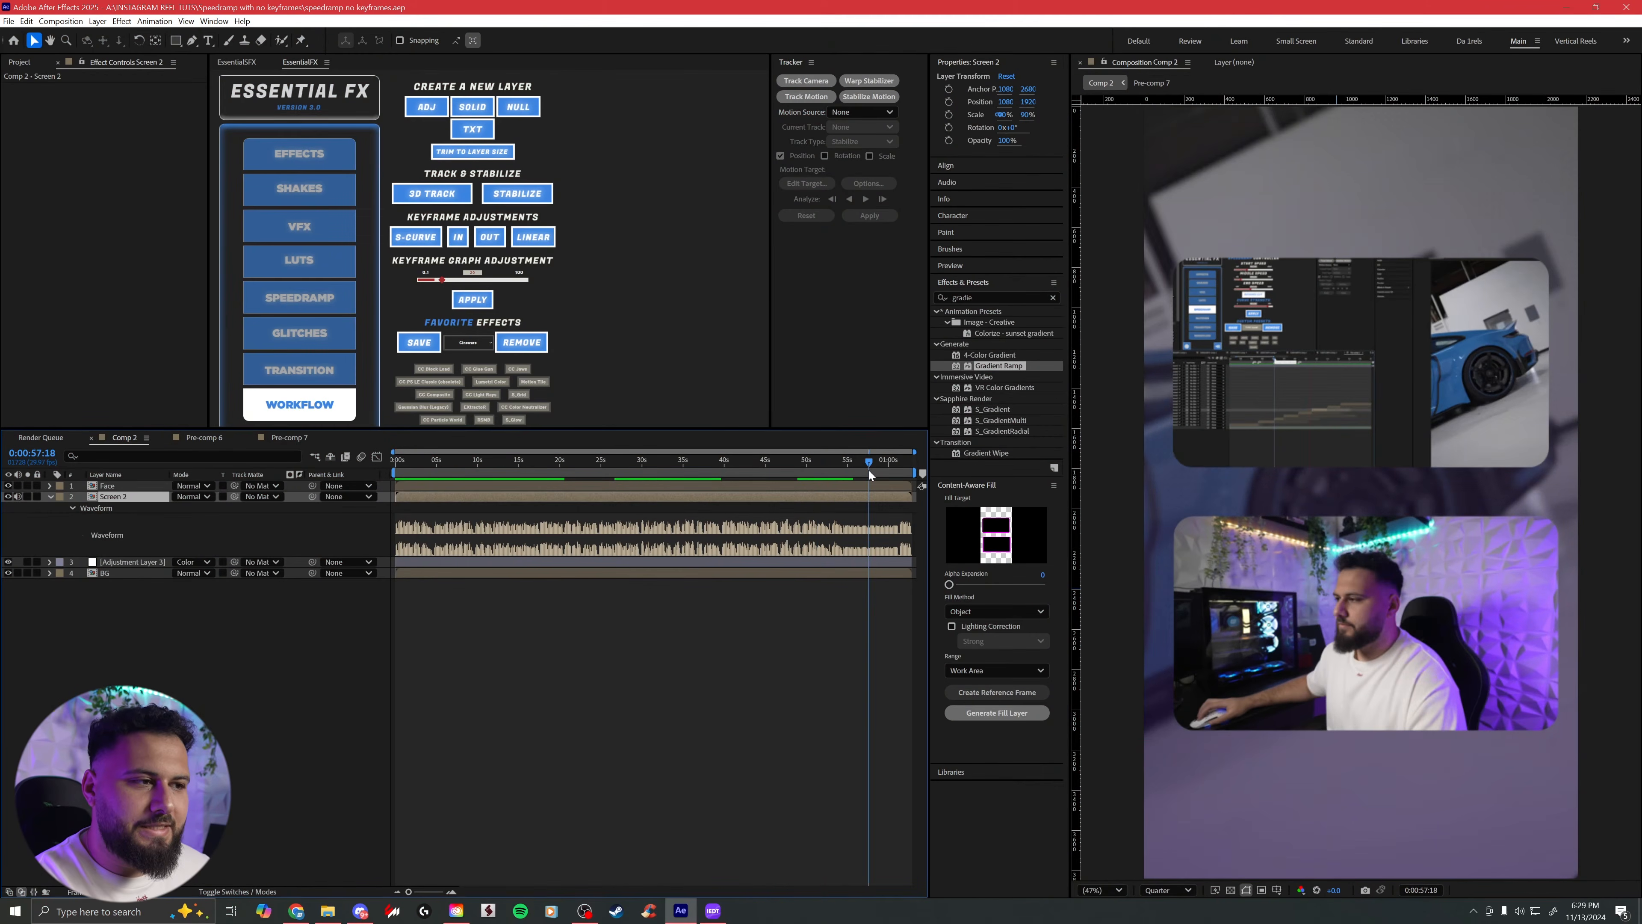
pyautogui.click(832, 473)
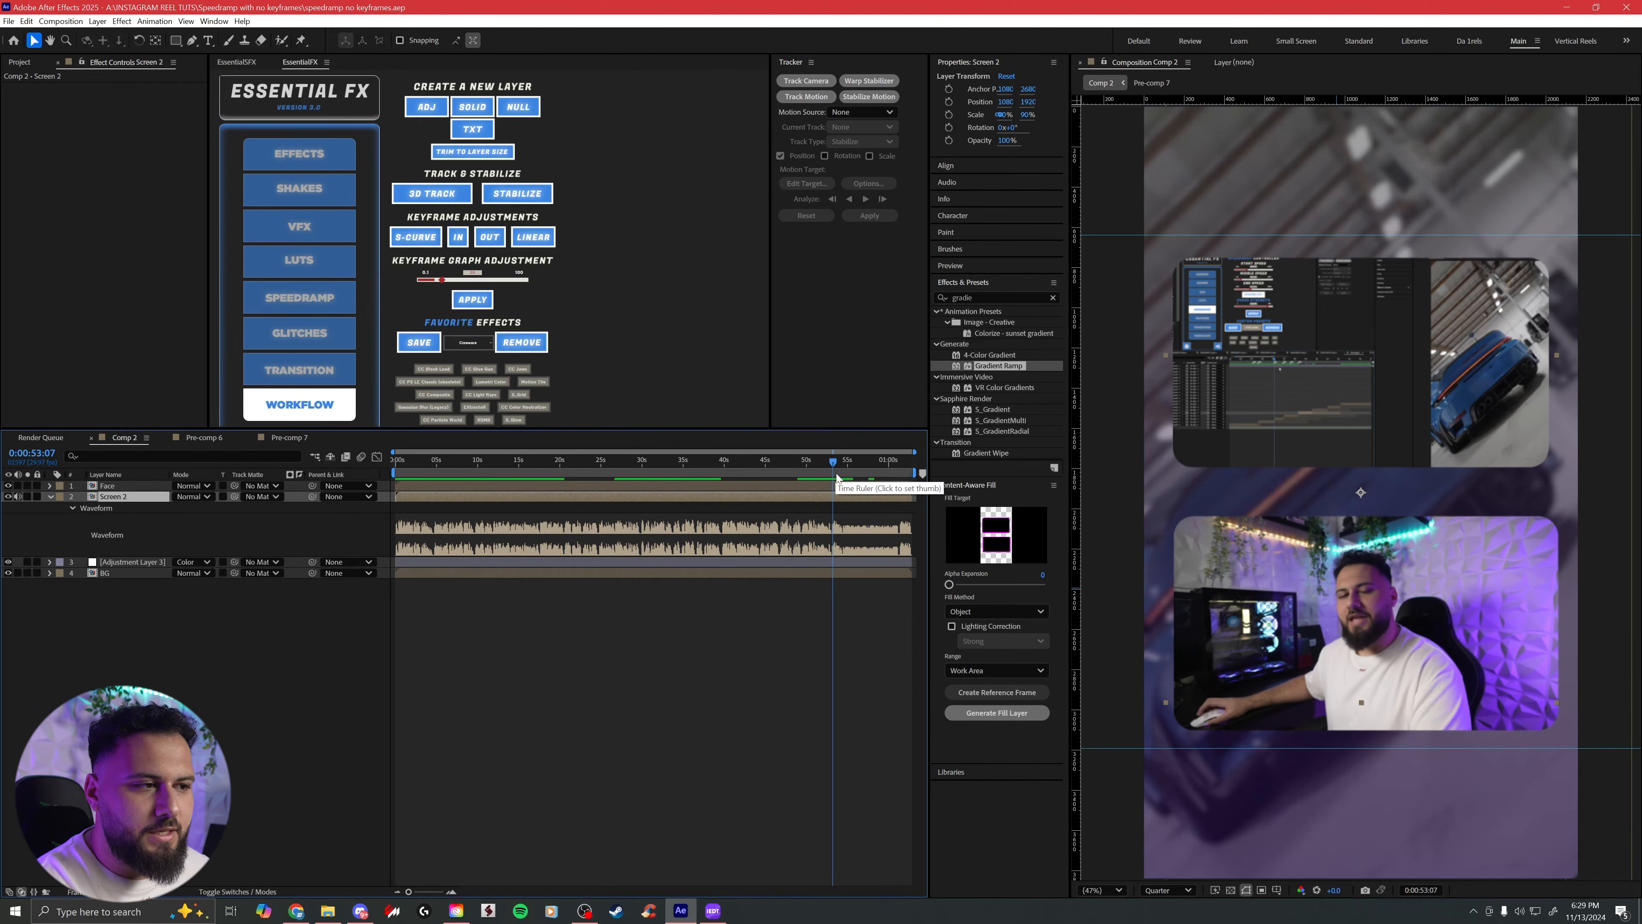
pyautogui.press('space')
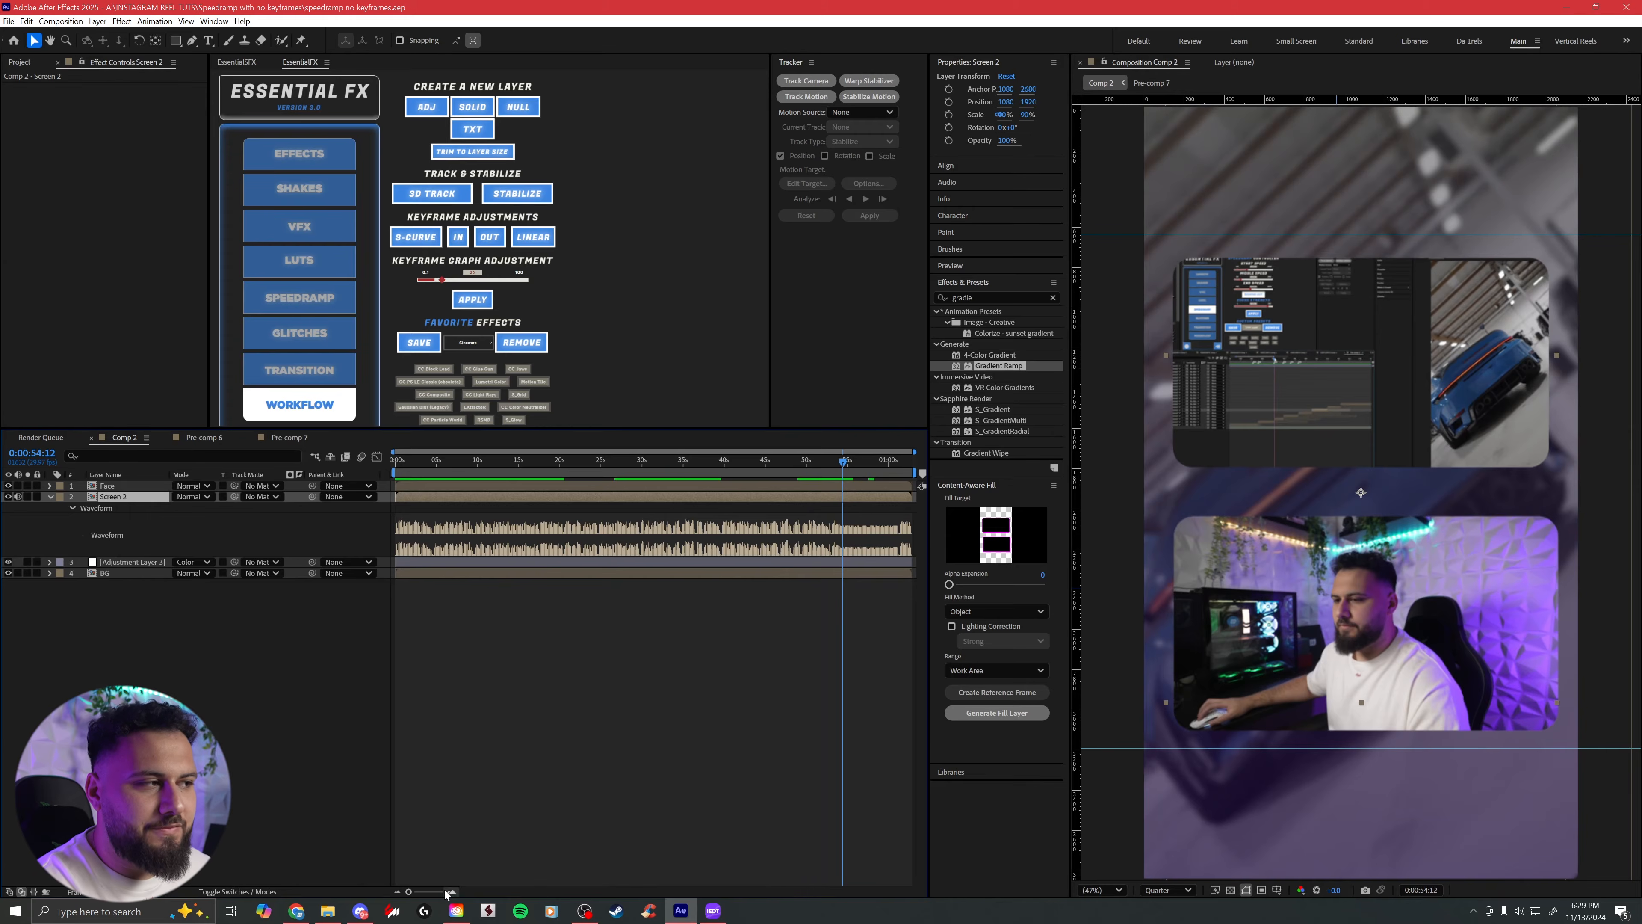
# Step: Open Screen 2's pre-comp from about 0:00:54:13 and split Shape Layer 1 at the start and end of Screen audio 8
pyautogui.click(448, 892)
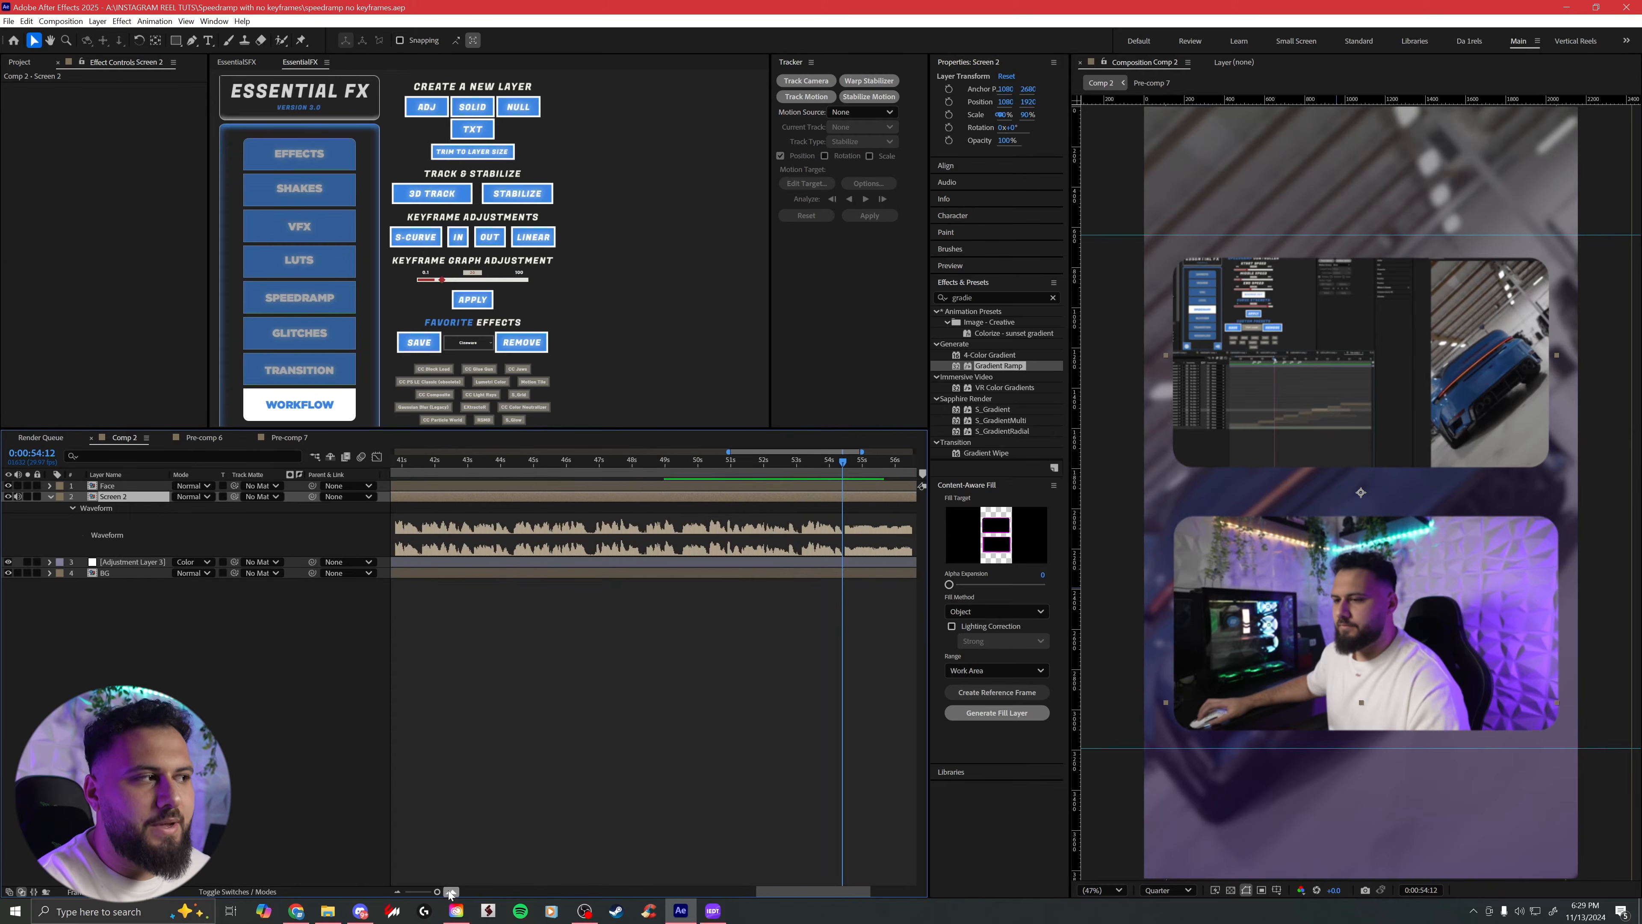
pyautogui.click(874, 486)
pyautogui.click(837, 497)
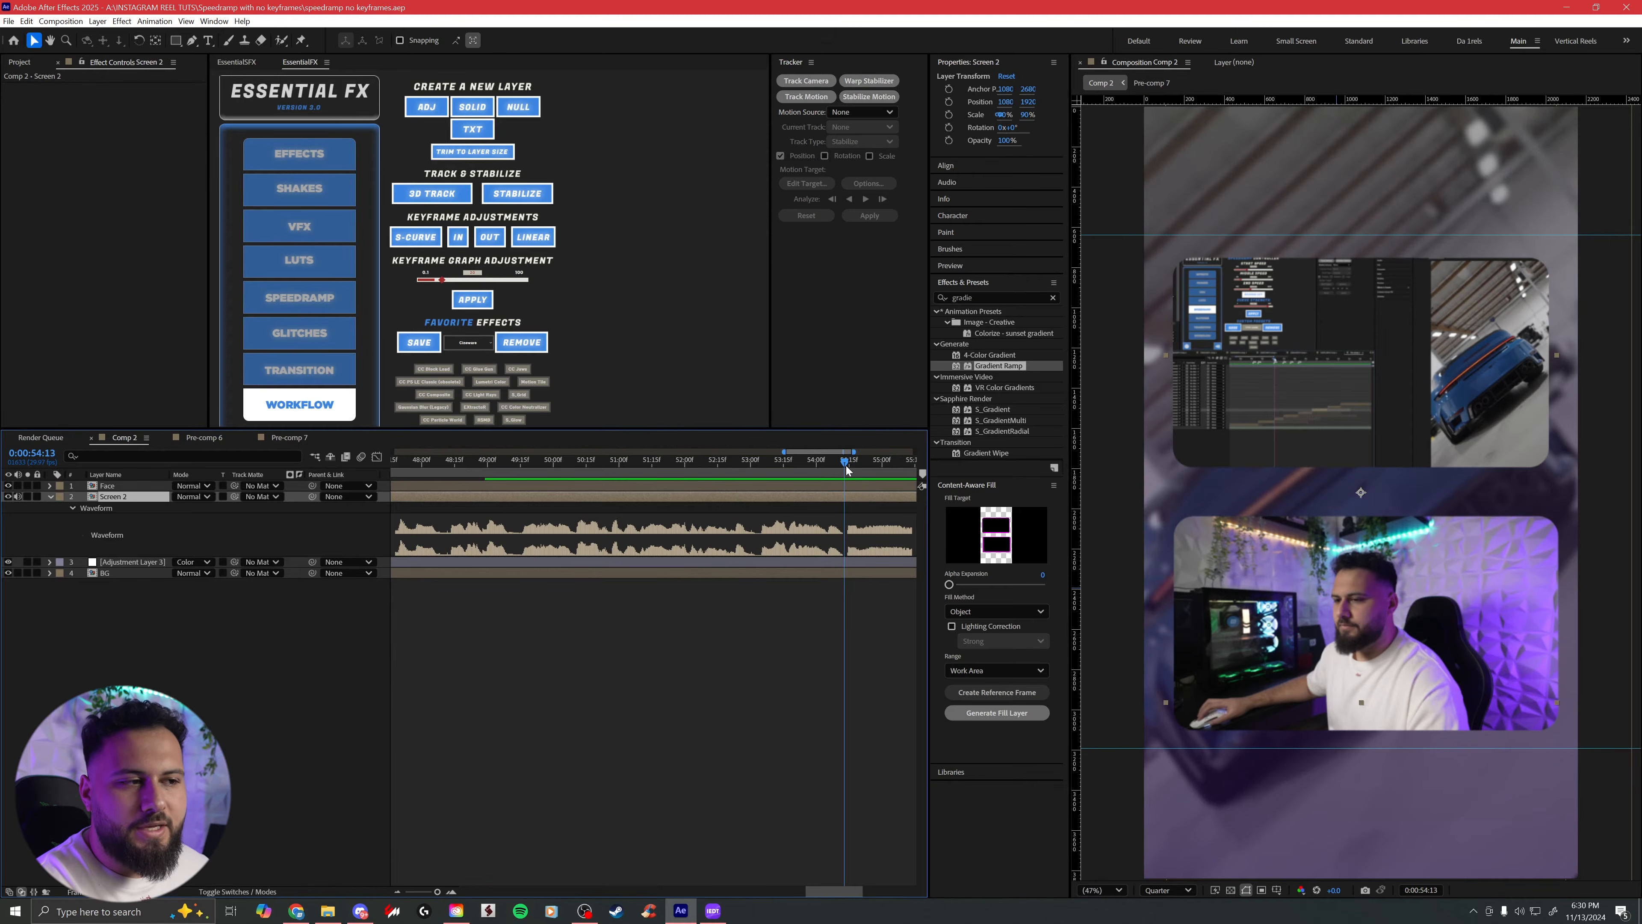
pyautogui.doubleClick(845, 497)
pyautogui.click(637, 508)
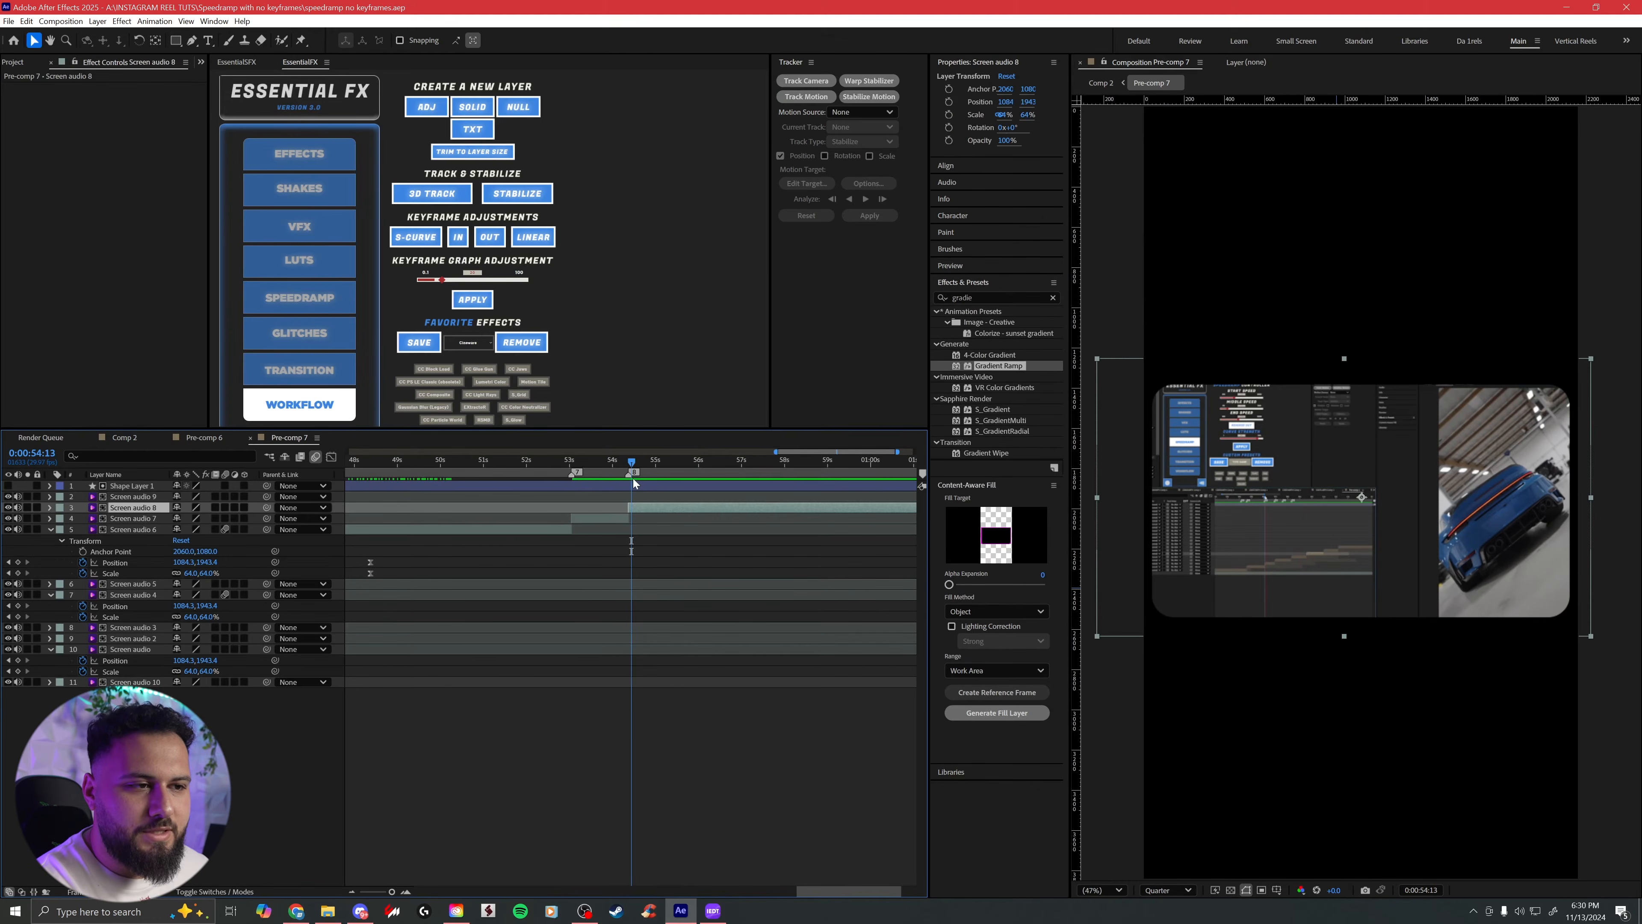
pyautogui.click(624, 461)
pyautogui.moveTo(624, 461)
pyautogui.mouseDown()
pyautogui.moveTo(908, 465)
pyautogui.moveTo(751, 471)
pyautogui.moveTo(844, 480)
pyautogui.moveTo(569, 513)
pyautogui.moveTo(605, 514)
pyautogui.moveTo(600, 470)
pyautogui.moveTo(546, 472)
pyautogui.mouseUp()
pyautogui.click(560, 486)
pyautogui.hotkey('ctrl', 'shift', 'd')
pyautogui.moveTo(791, 467)
pyautogui.mouseDown()
pyautogui.moveTo(838, 464)
pyautogui.moveTo(664, 489)
pyautogui.mouseUp()
pyautogui.hotkey('ctrl', 'shift', 'd')
# Step: Set Shape Layer 2 as the track matte of Screen audio 8 and Shape Layer 3 as that of Screen audio 9
pyautogui.click(637, 498)
pyautogui.click(600, 528)
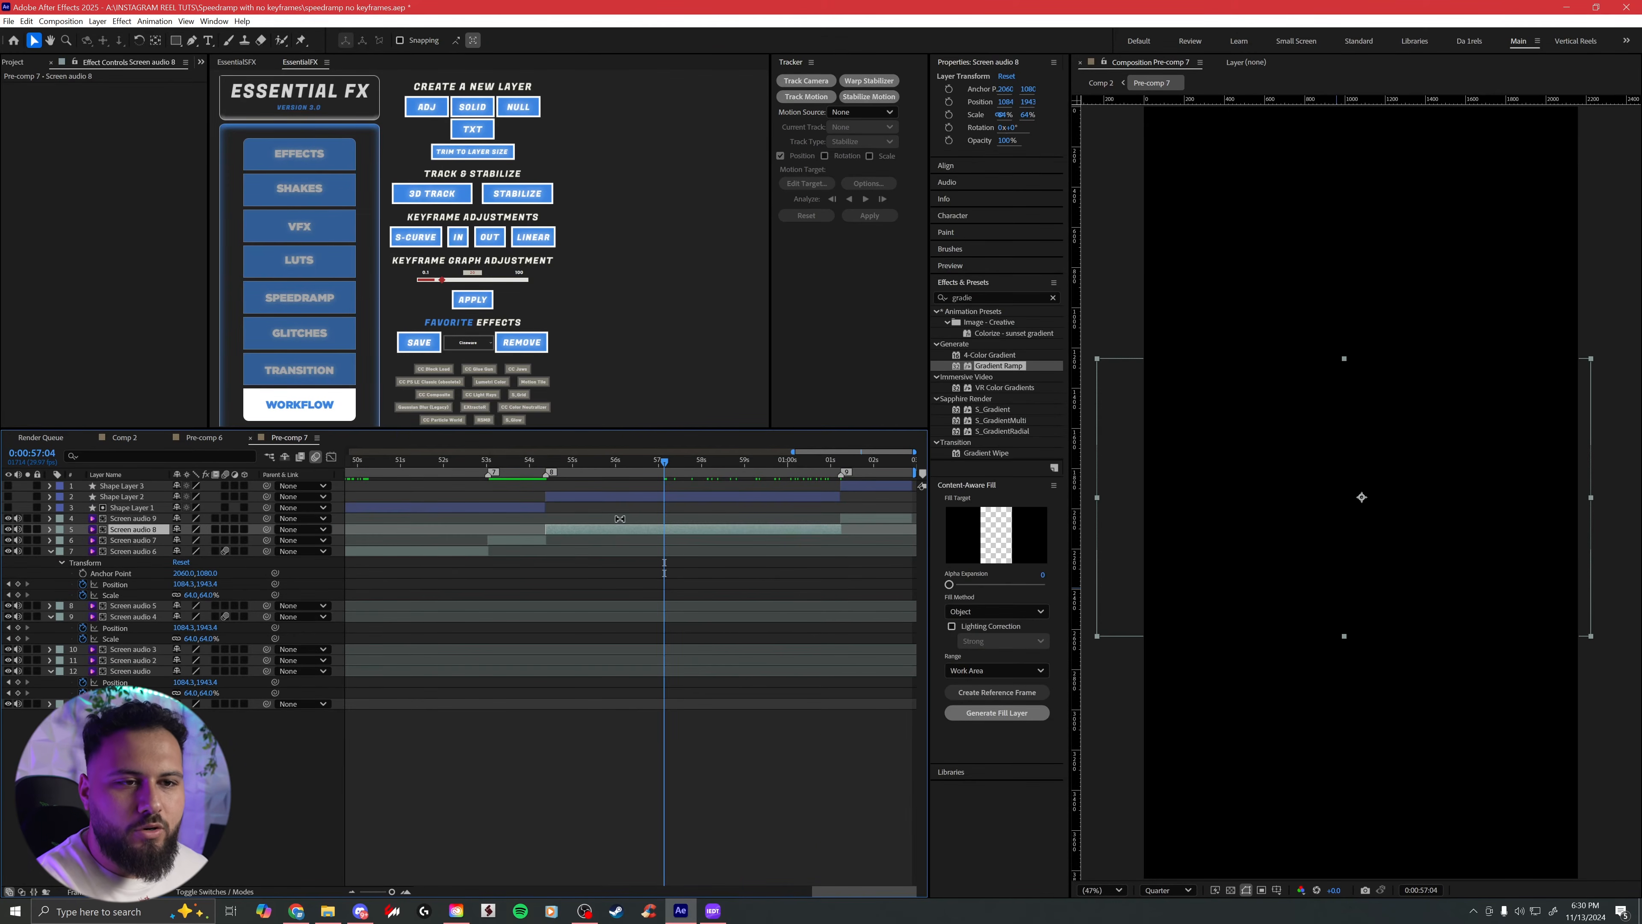
pyautogui.click(231, 887)
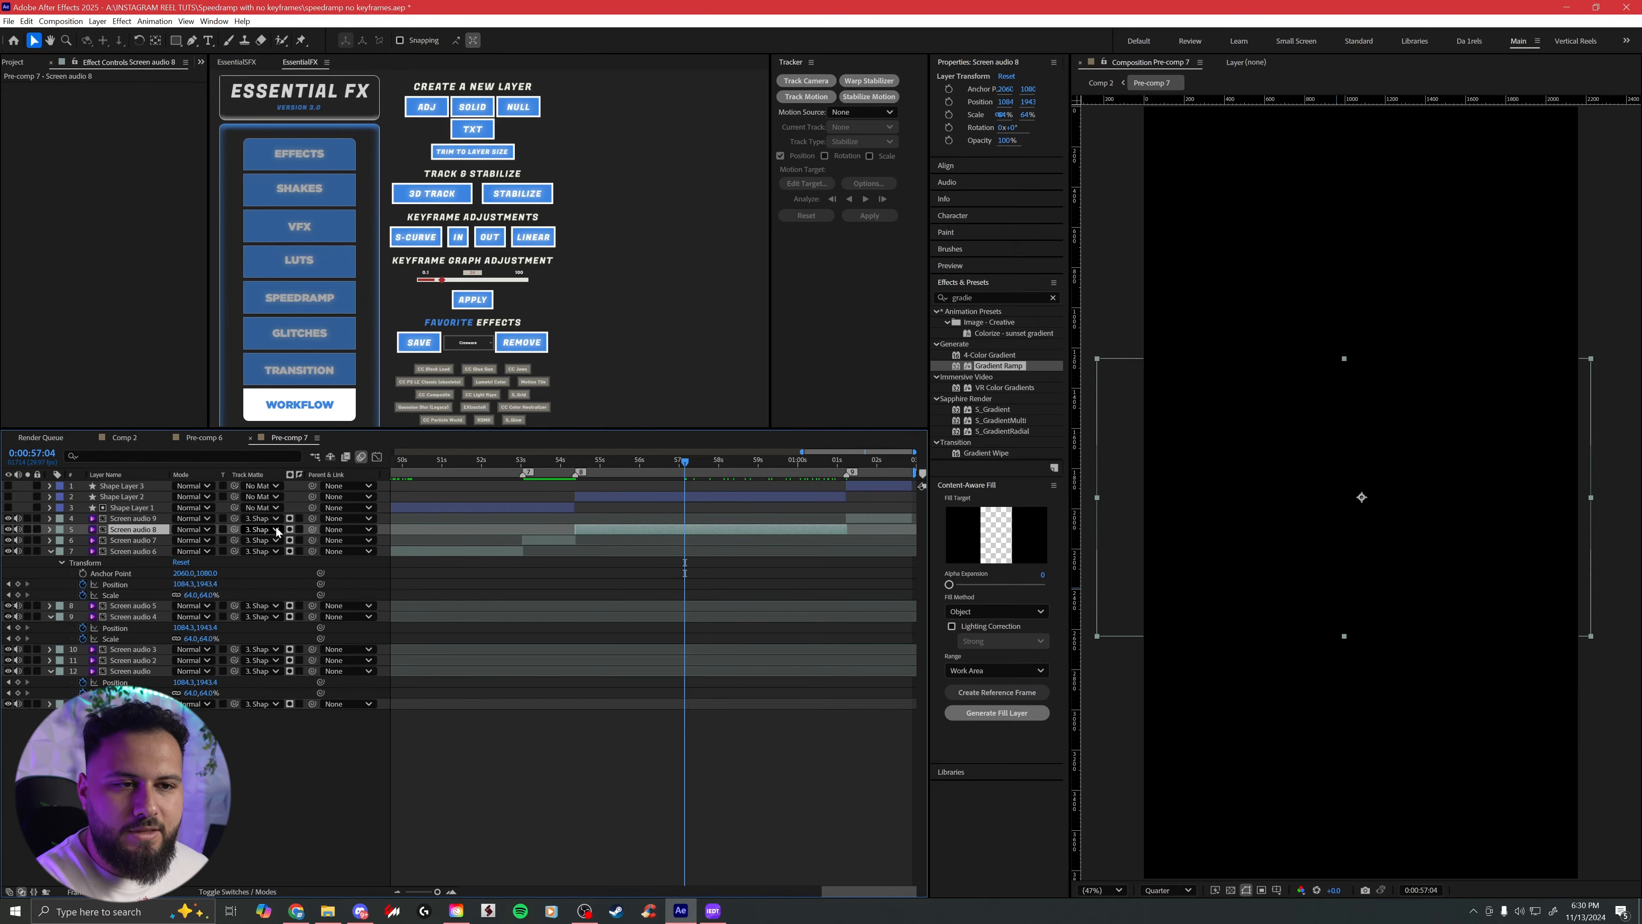
pyautogui.moveTo(629, 495); pyautogui.dragTo(631, 496)
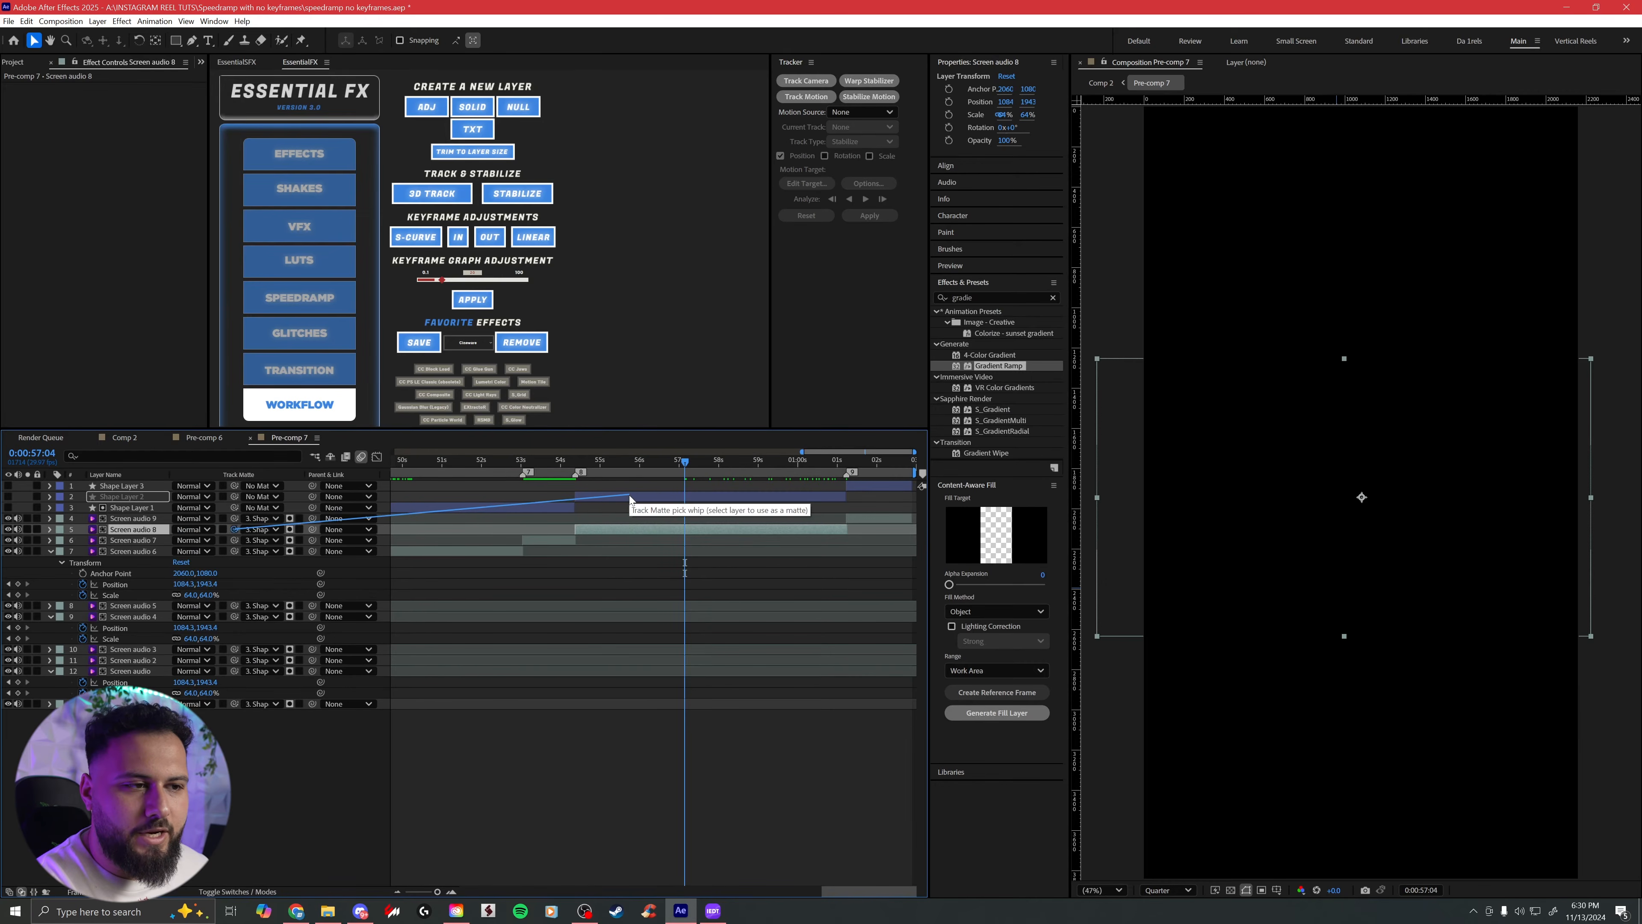
pyautogui.click(869, 517)
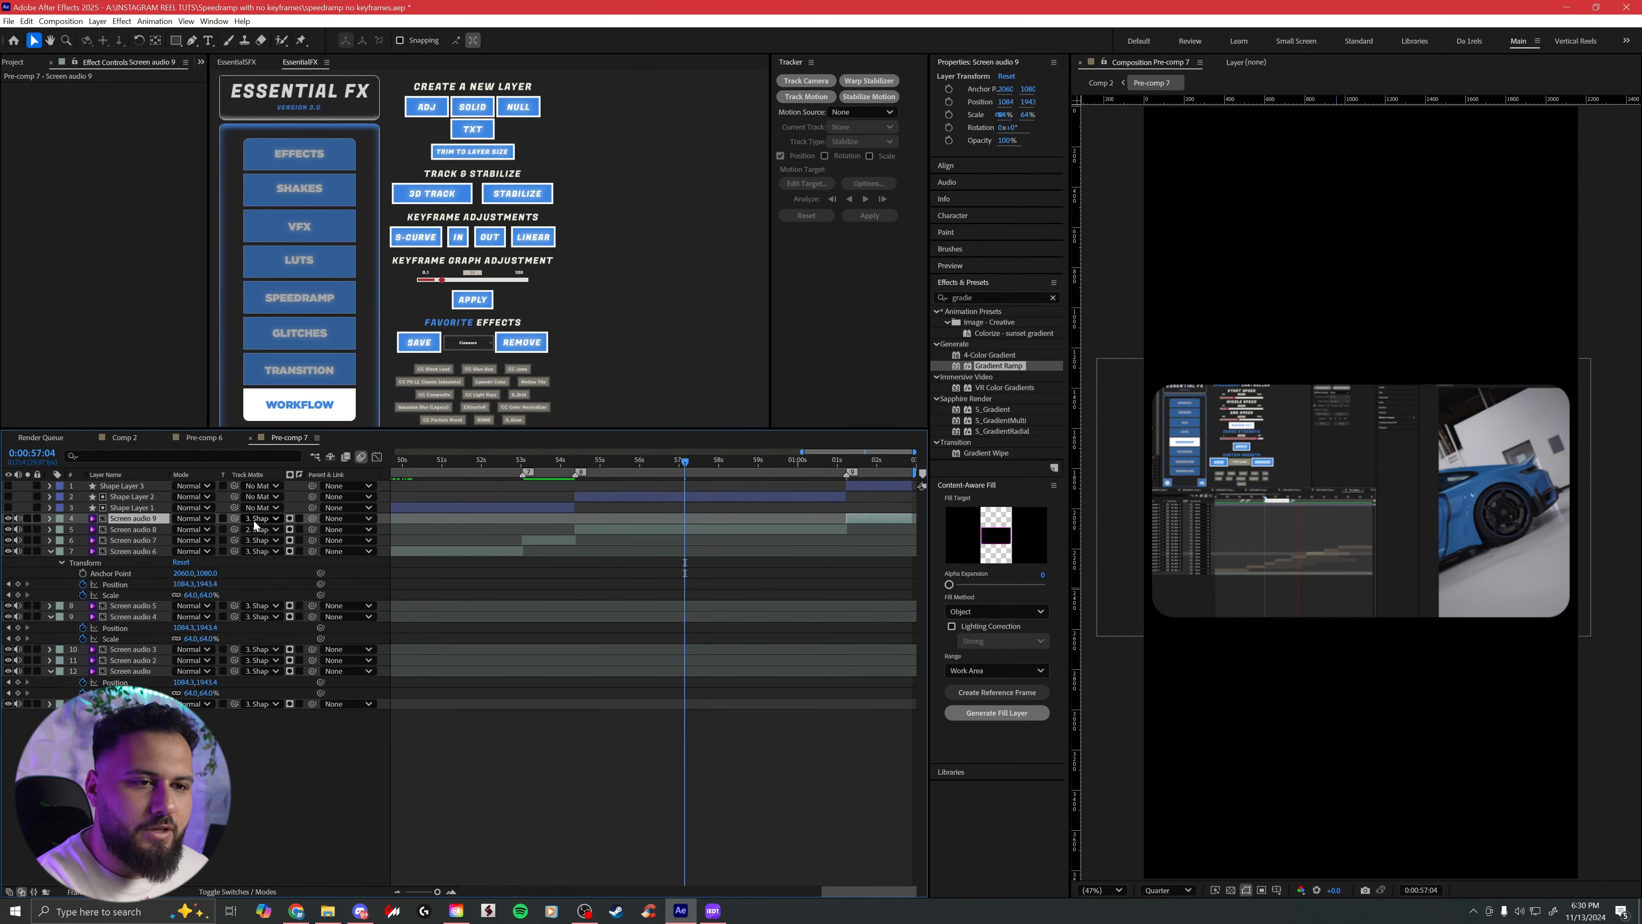
pyautogui.moveTo(139, 494); pyautogui.dragTo(139, 489)
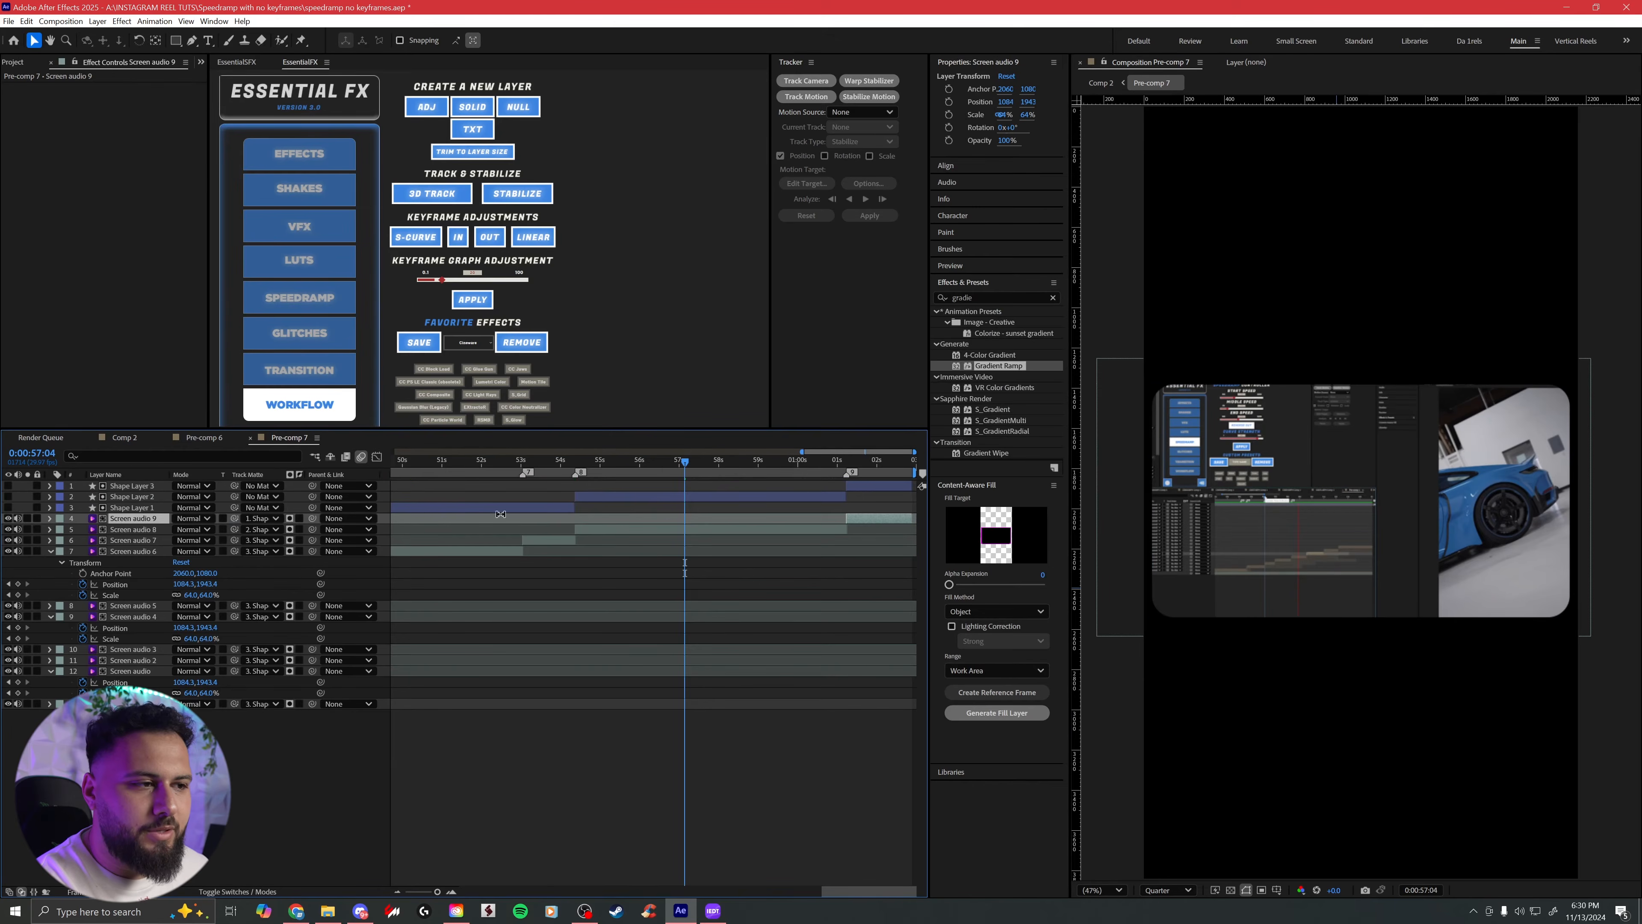
# Step: Stretch Shape Layer 2 vertically to about 250%, then scale Screen audio 8 to 176% and position the car footage inside the taller frame
pyautogui.click(797, 494)
pyautogui.moveTo(1360, 384); pyautogui.dragTo(1357, 221)
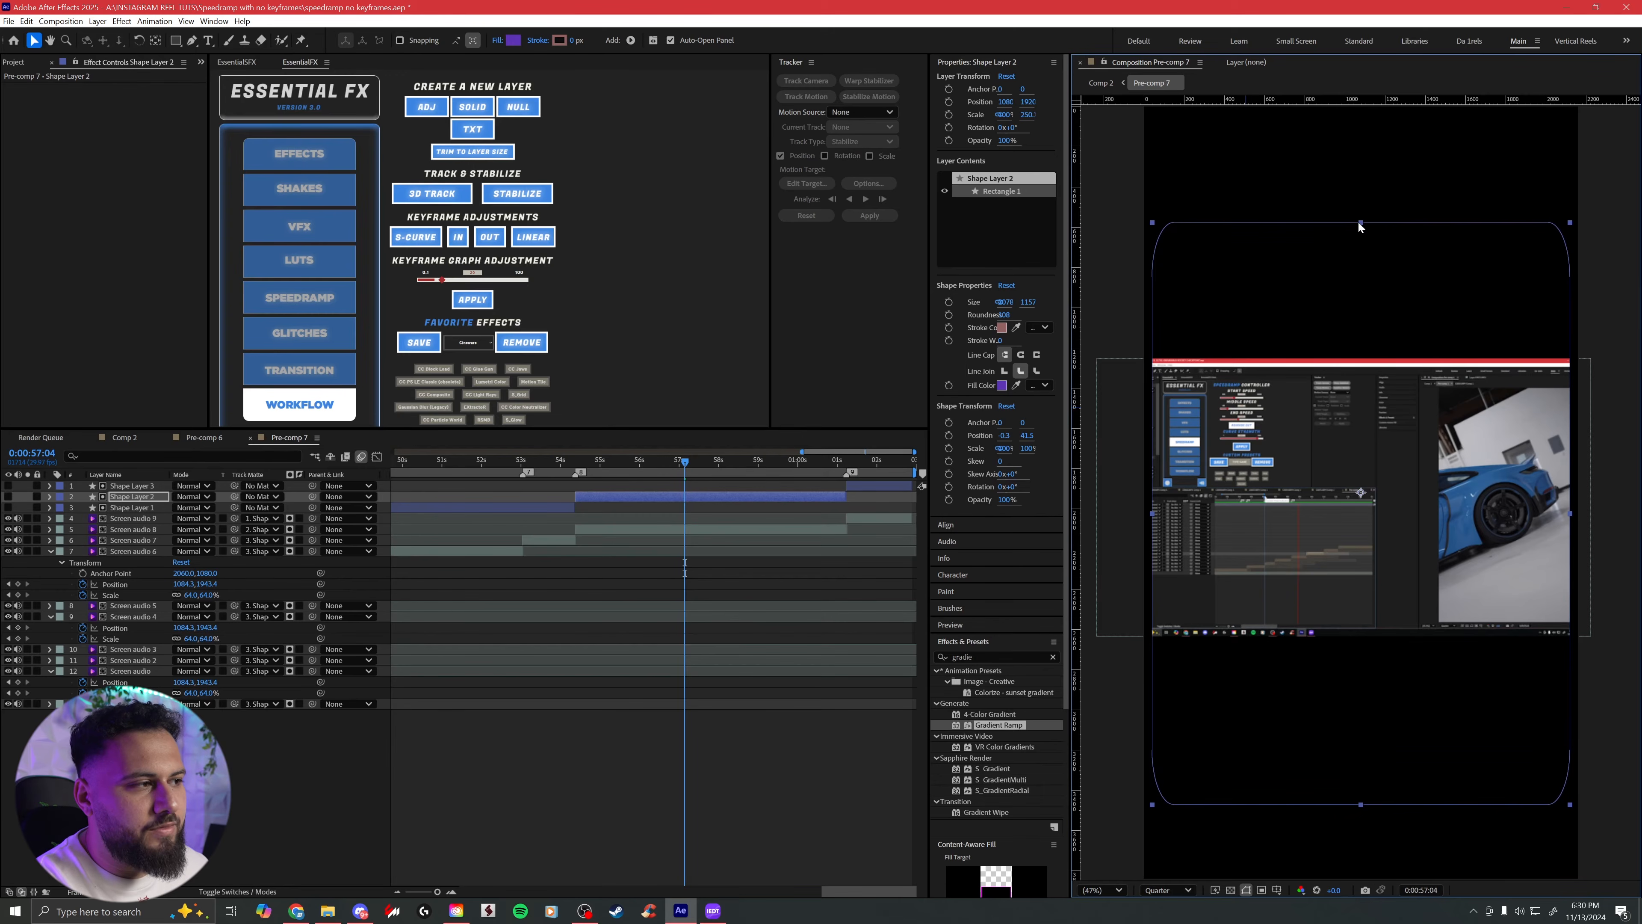
pyautogui.click(642, 529)
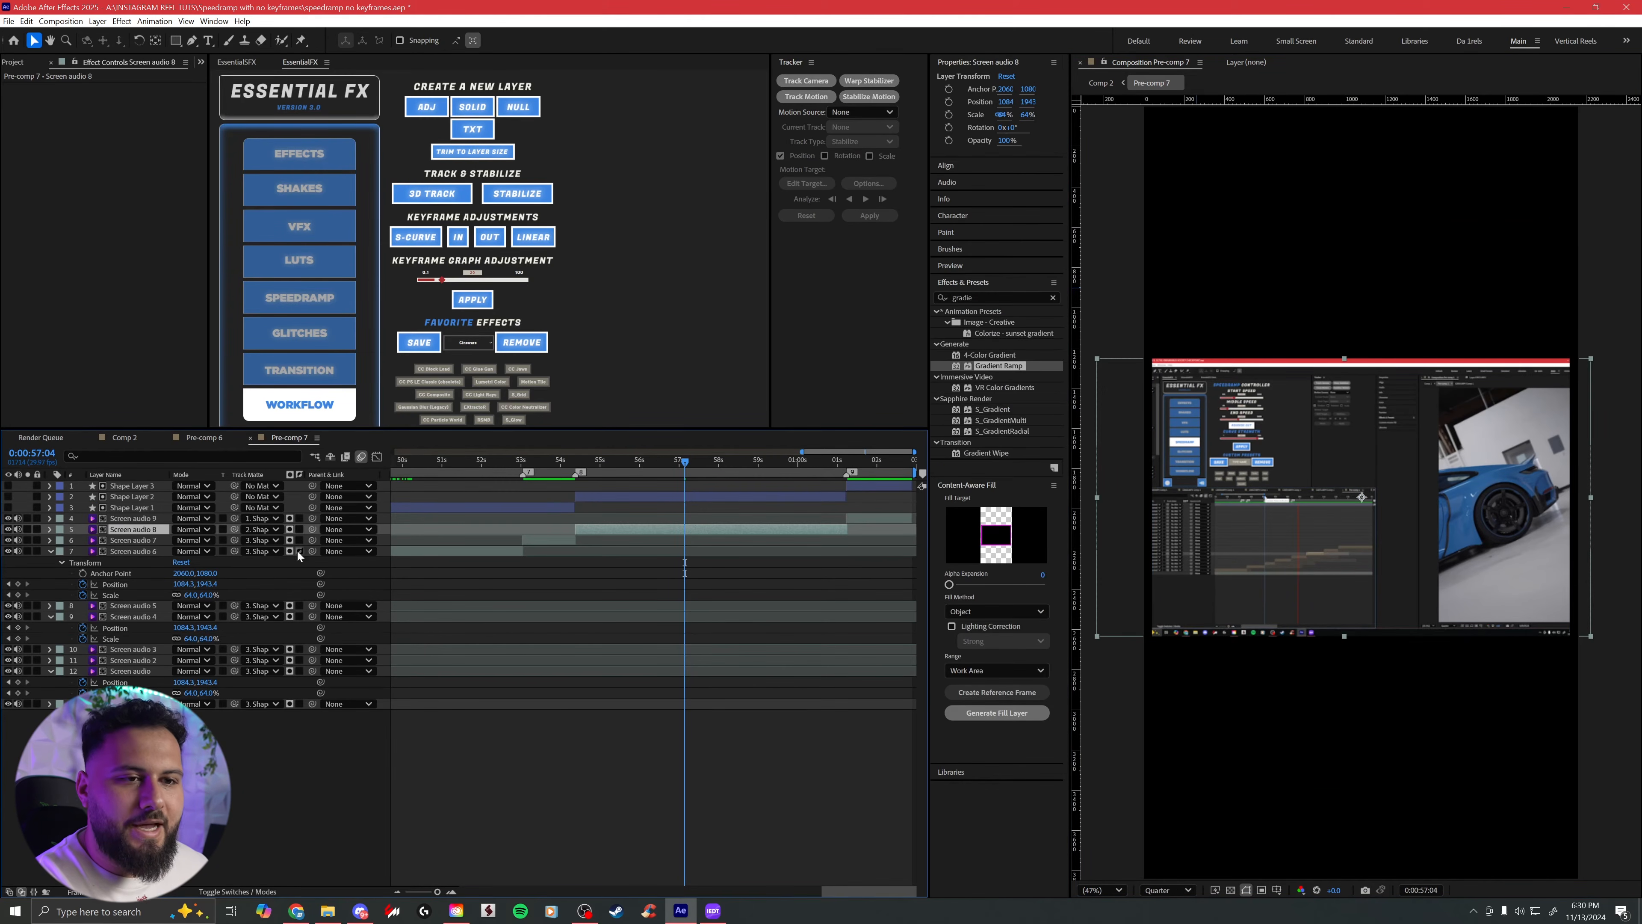
pyautogui.press('s')
pyautogui.moveTo(197, 540); pyautogui.dragTo(257, 531)
pyautogui.moveTo(1400, 511); pyautogui.dragTo(1066, 518)
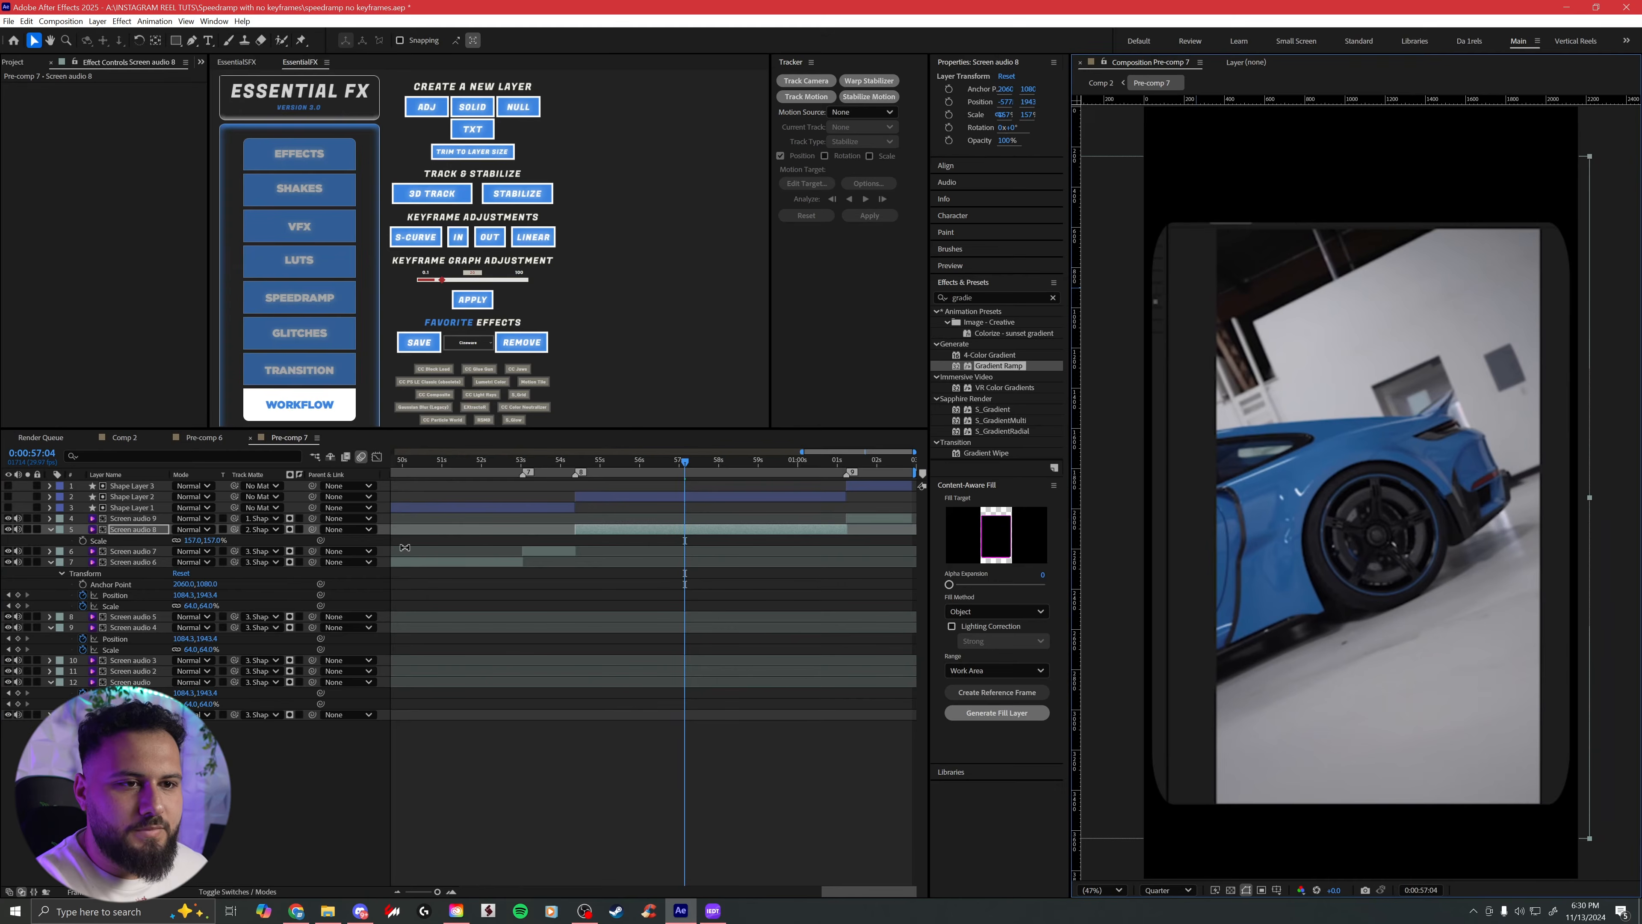
pyautogui.moveTo(212, 540); pyautogui.dragTo(225, 540)
pyautogui.moveTo(1315, 488); pyautogui.dragTo(1259, 489)
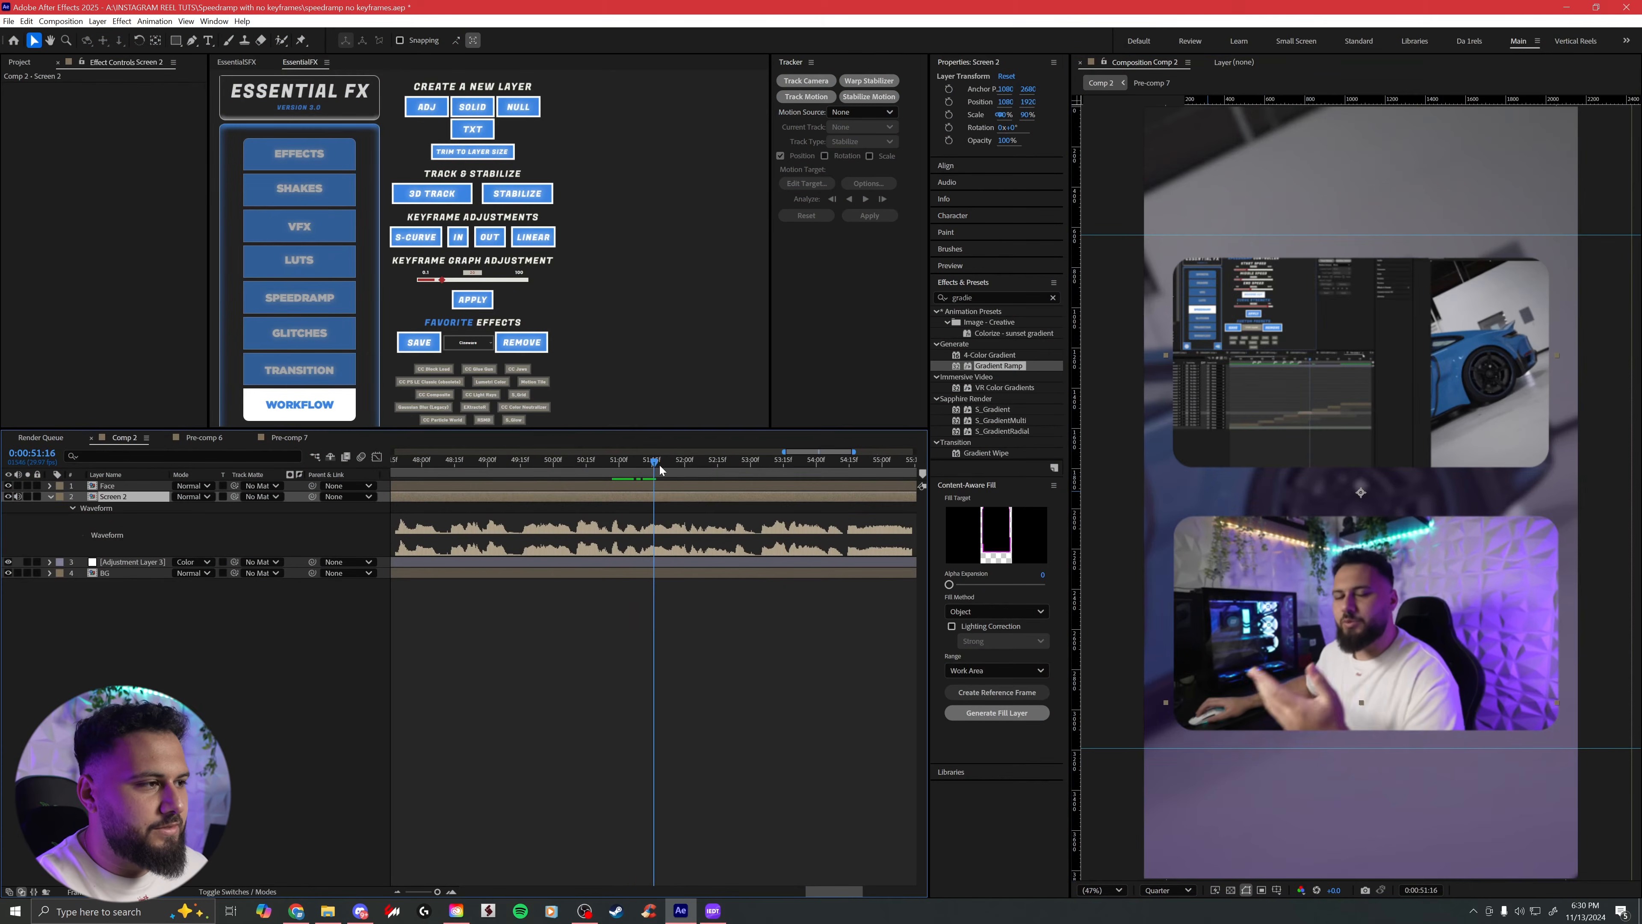
# Step: Split all four Comp 2 layers at 0:00:54:11, where Screen audio 8 begins, stack the new parts on top, and save the project
pyautogui.moveTo(659, 467); pyautogui.dragTo(809, 464)
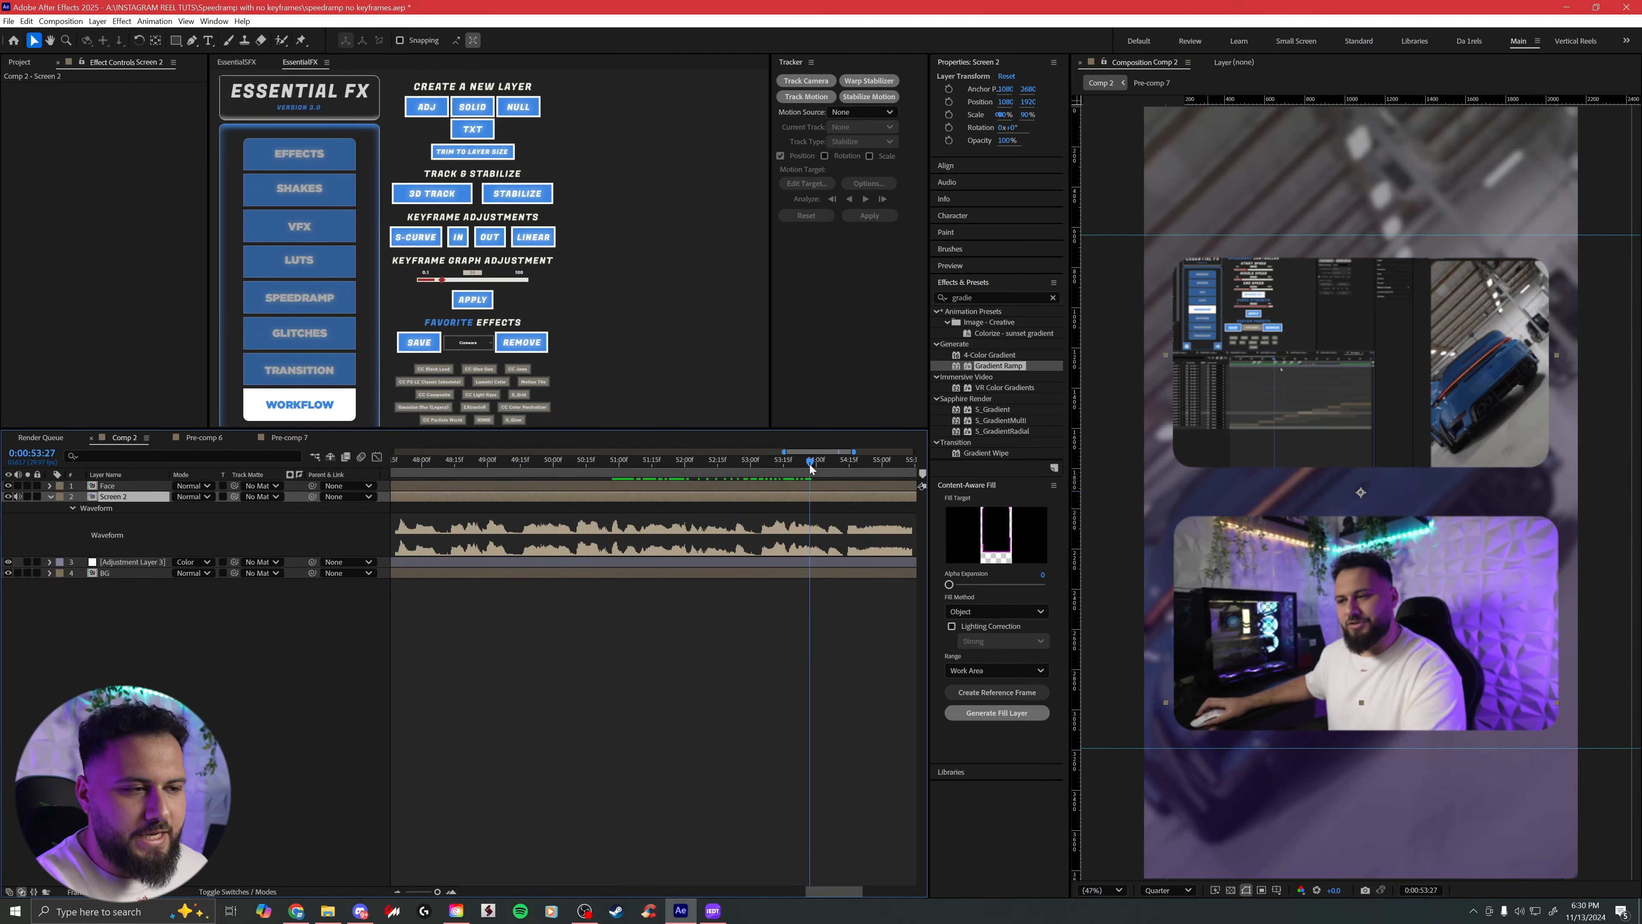
pyautogui.doubleClick(804, 495)
pyautogui.click(577, 479)
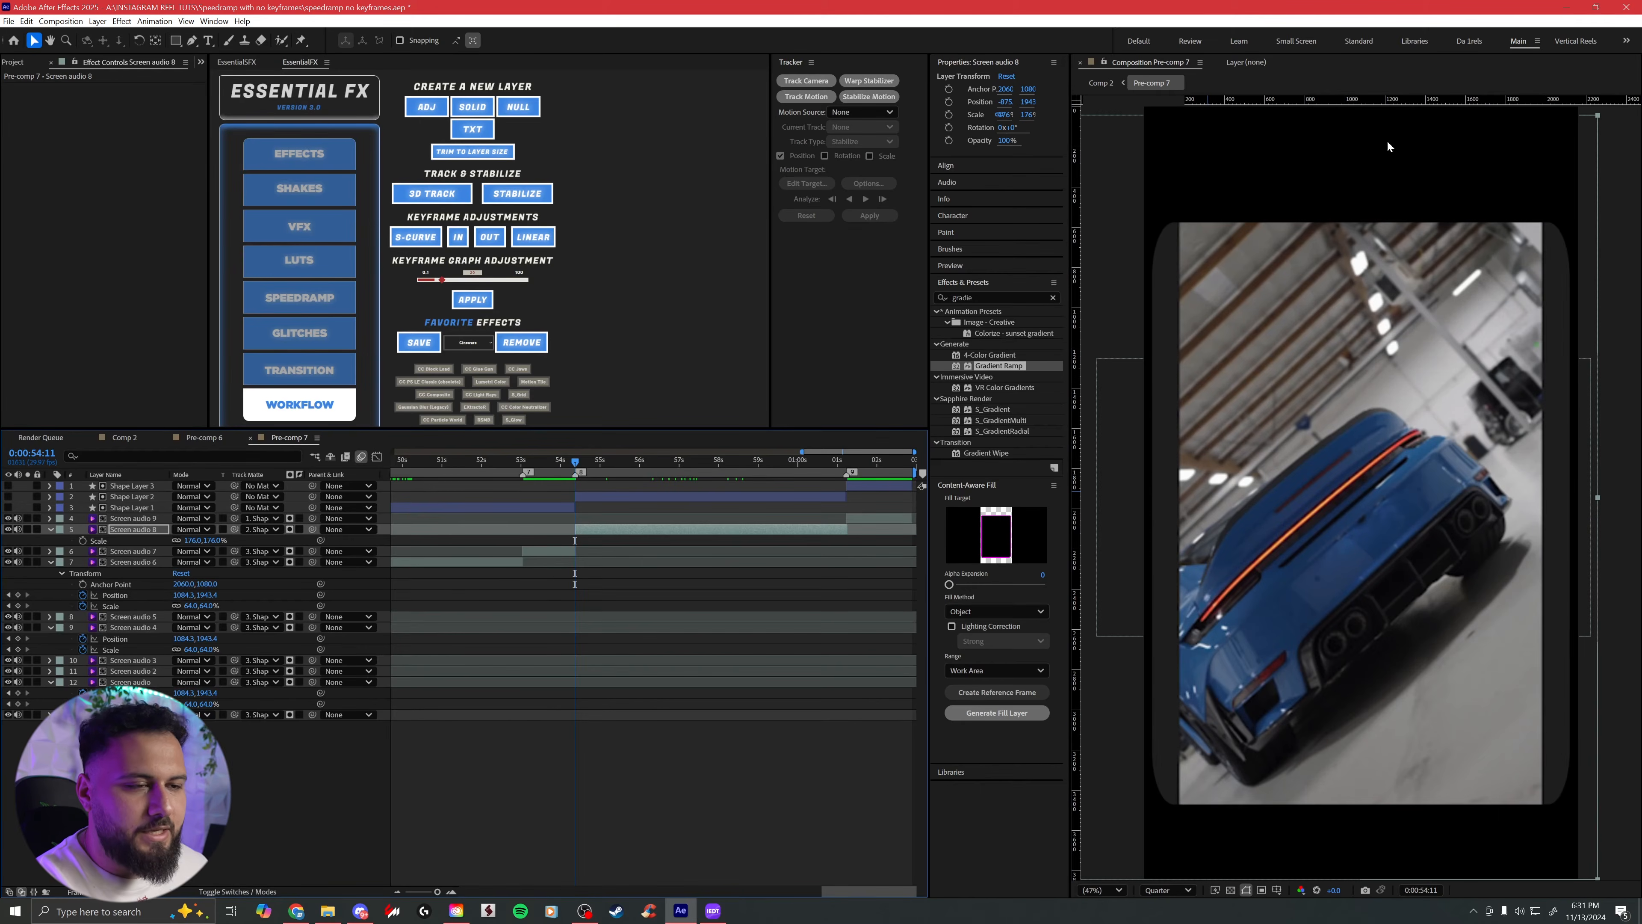
pyautogui.click(1094, 85)
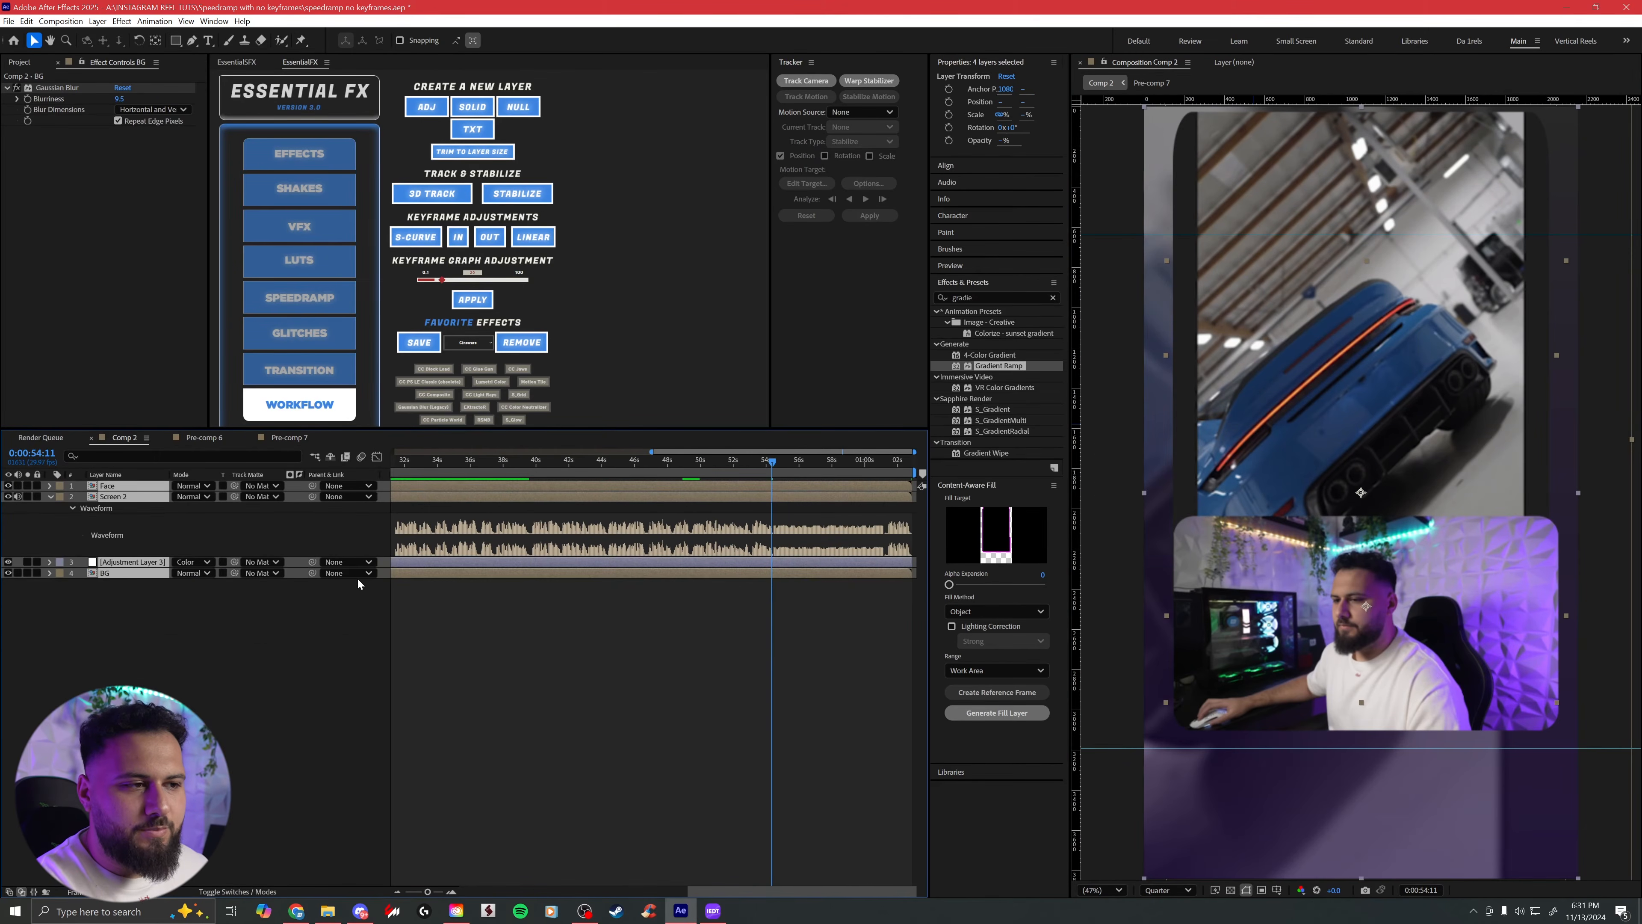
pyautogui.hotkey('ctrl', 'shift', 'd')
pyautogui.moveTo(114, 502); pyautogui.dragTo(114, 481)
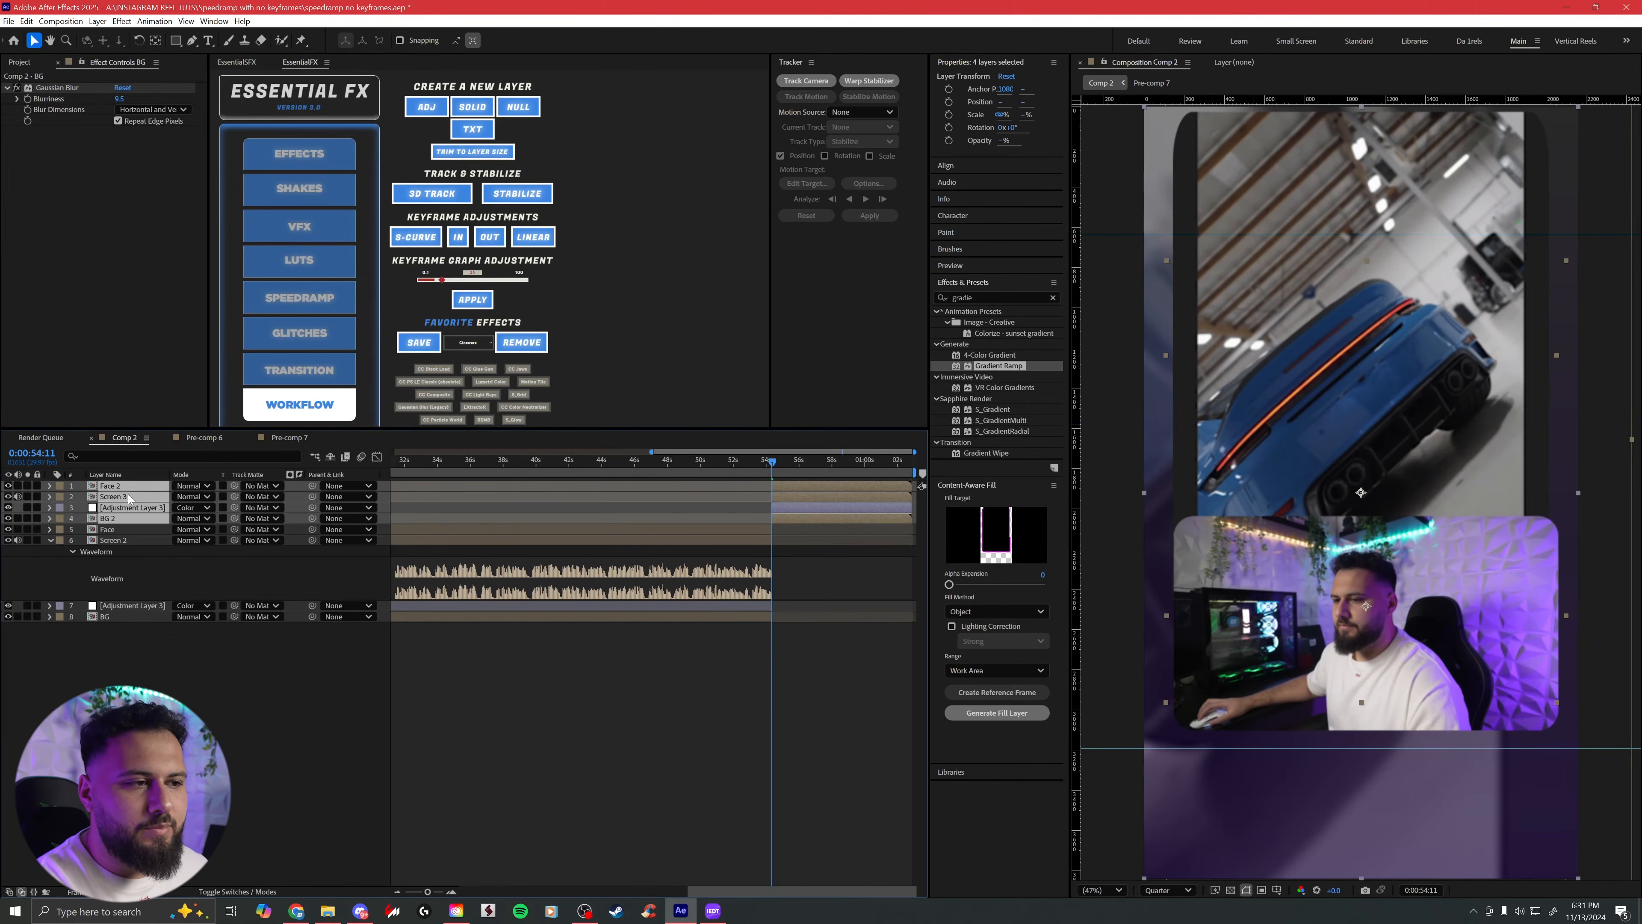
pyautogui.click(782, 515)
pyautogui.hotkey('ctrl', 's')
# Step: Hide the Face 2 layer and preview the switch to the enlarged car footage from 0:00:53:15
pyautogui.click(782, 486)
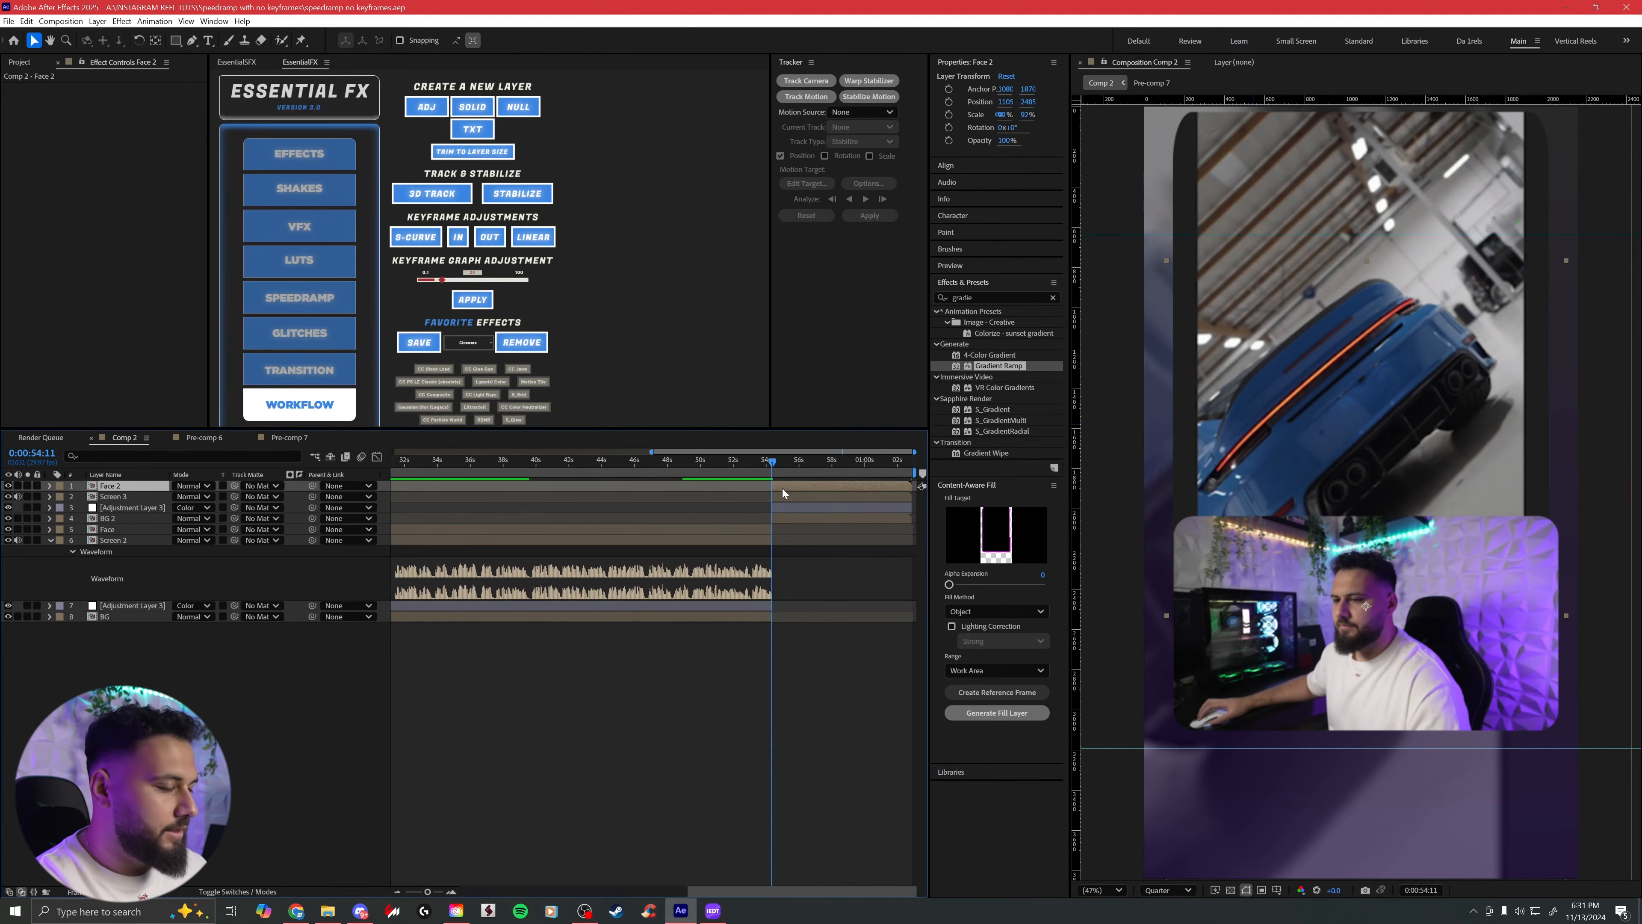
pyautogui.click(8, 486)
pyautogui.click(8, 487)
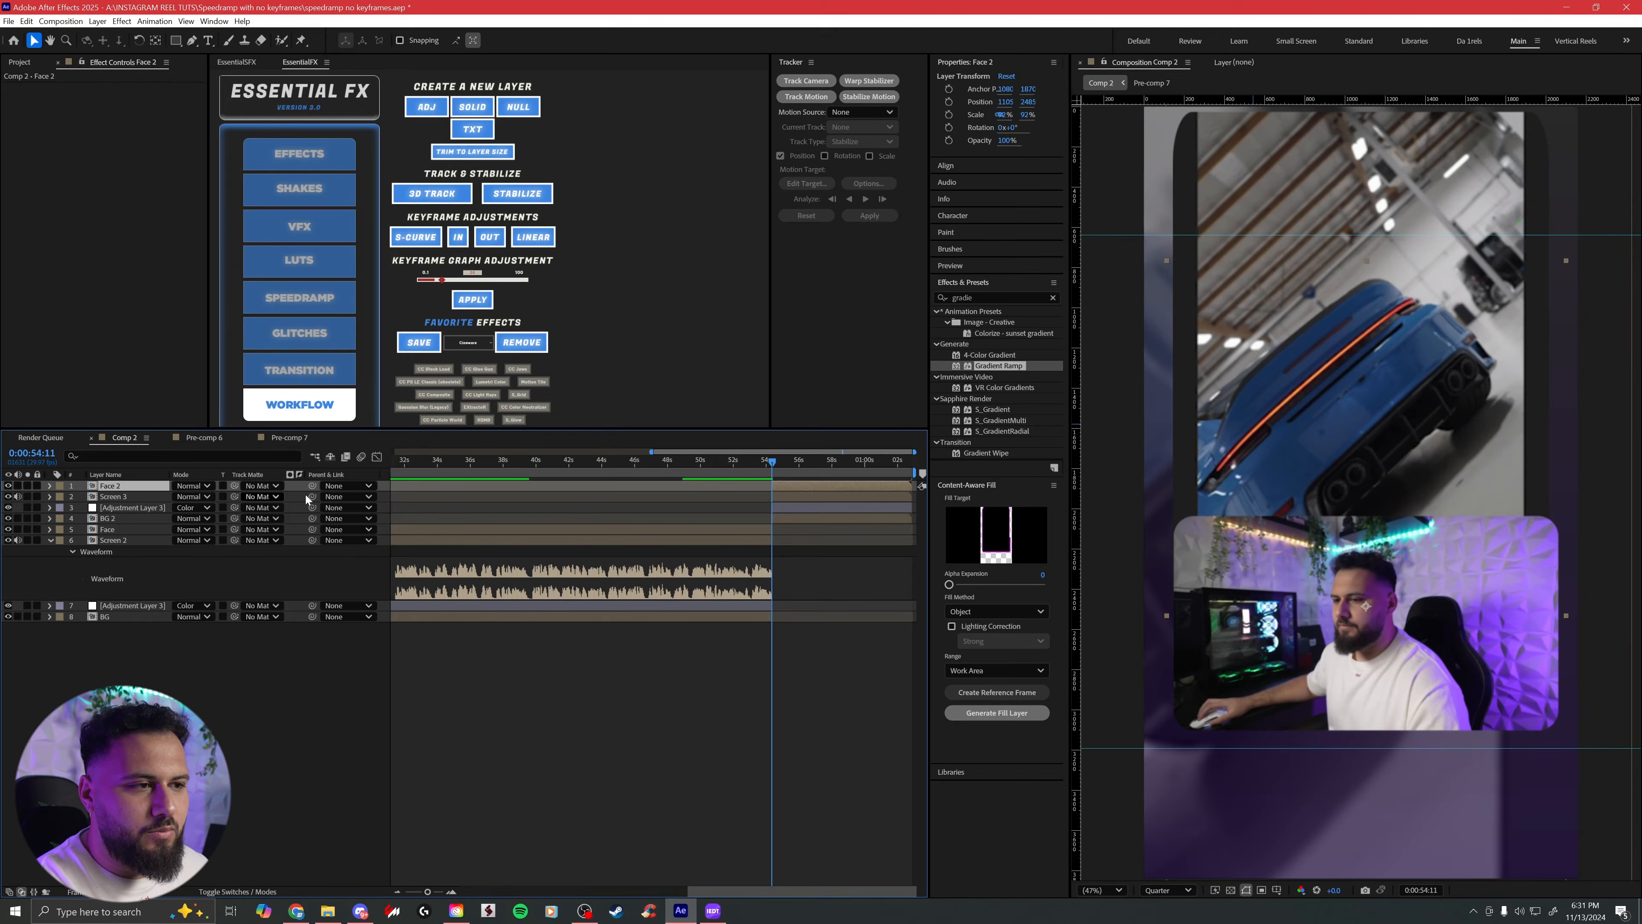
pyautogui.moveTo(770, 465); pyautogui.dragTo(758, 465)
pyautogui.press('space')
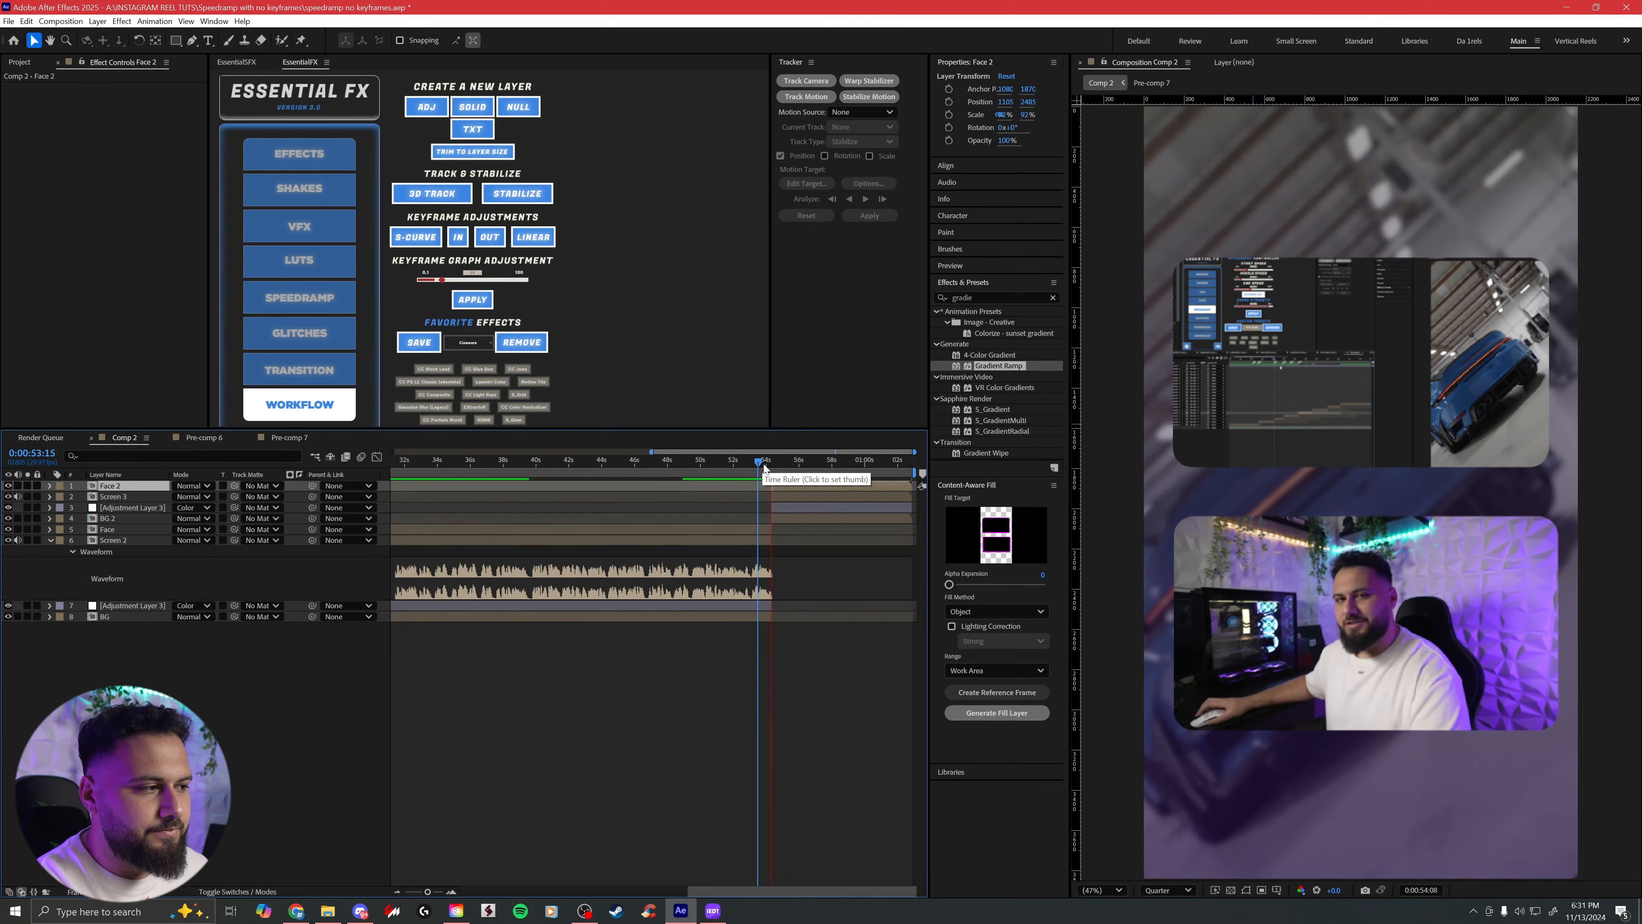
pyautogui.click(773, 463)
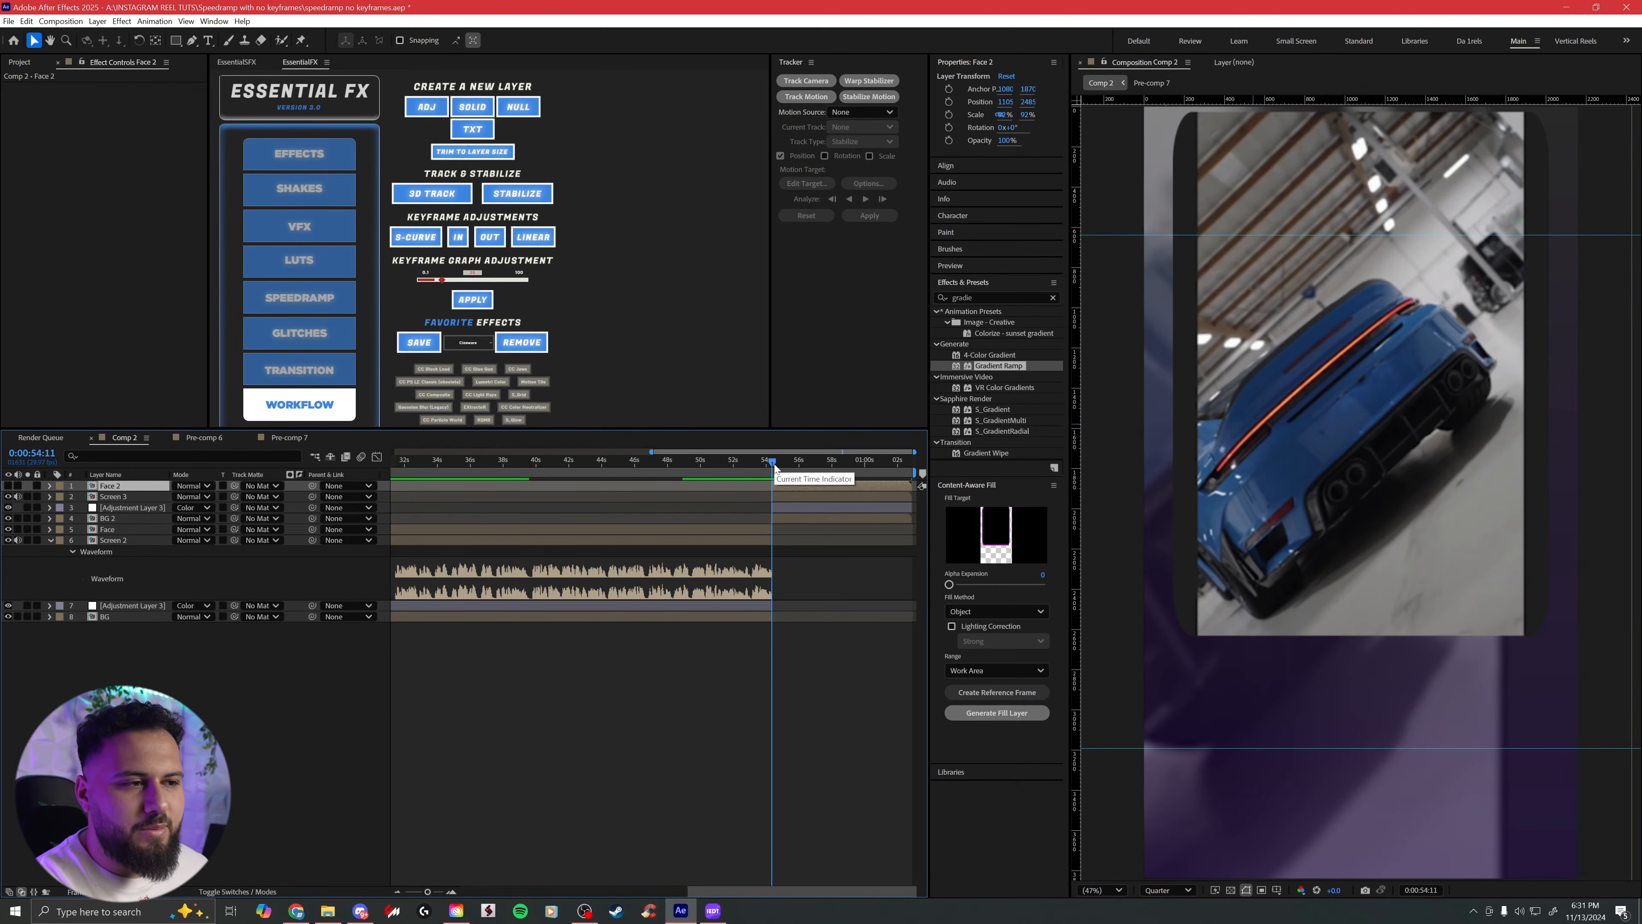
pyautogui.click(8, 486)
# Step: Find the last facecam cut in Pre-comp 6, split Face 2 there in Comp 2 at 0:01:01:07, and make the final part visible
pyautogui.doubleClick(110, 486)
pyautogui.moveTo(844, 466); pyautogui.dragTo(896, 486)
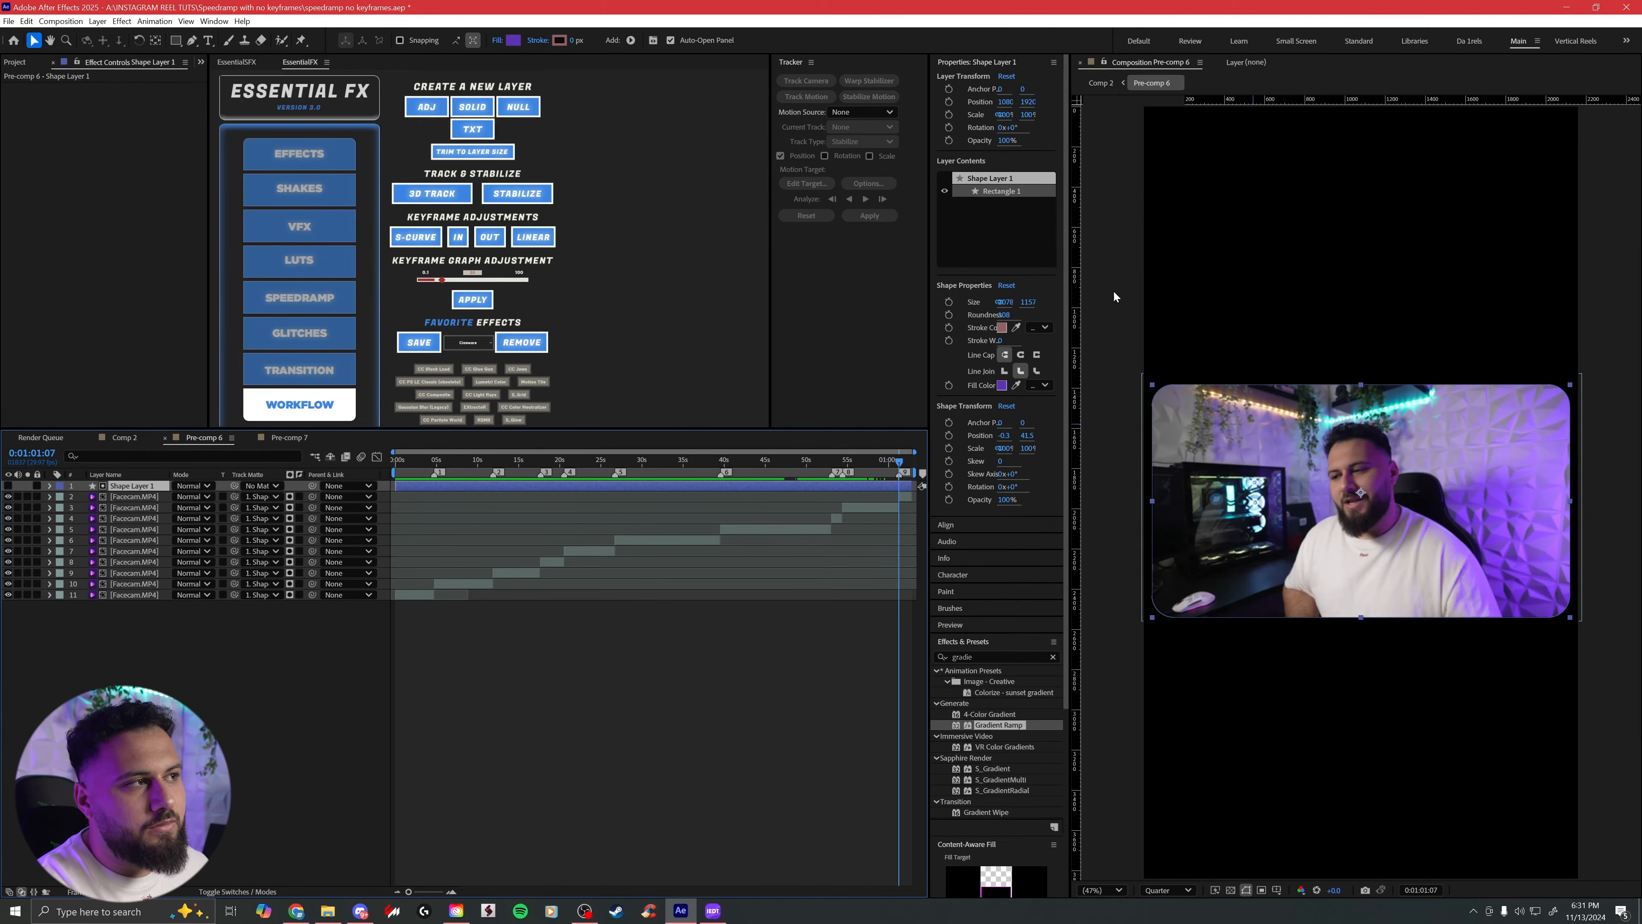
pyautogui.click(1107, 84)
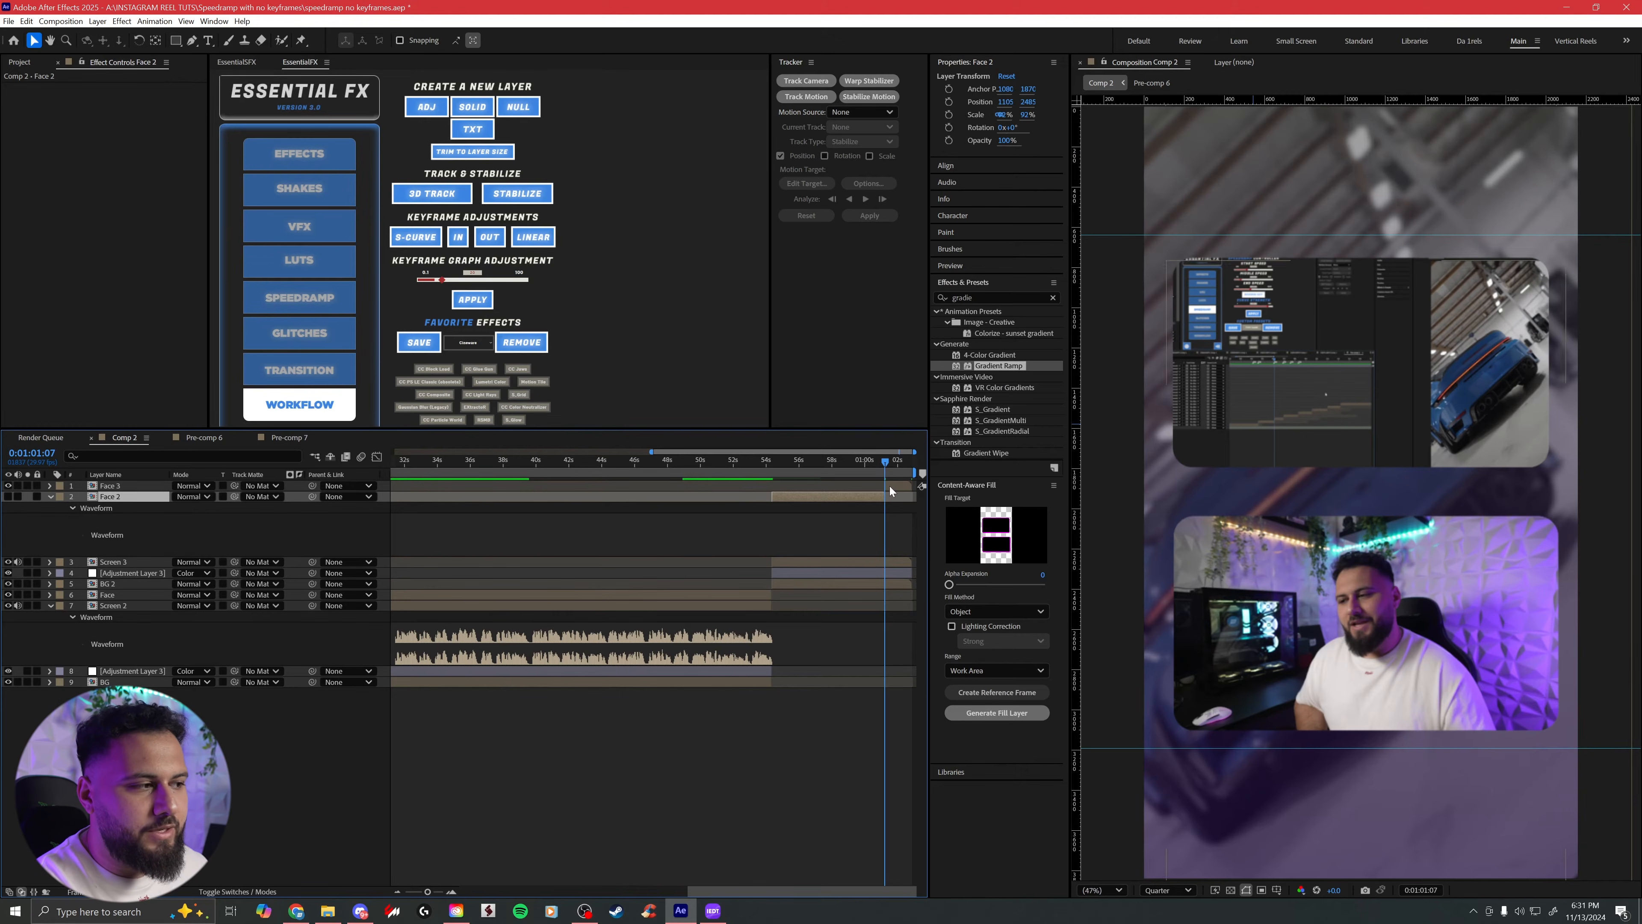
pyautogui.press('space')
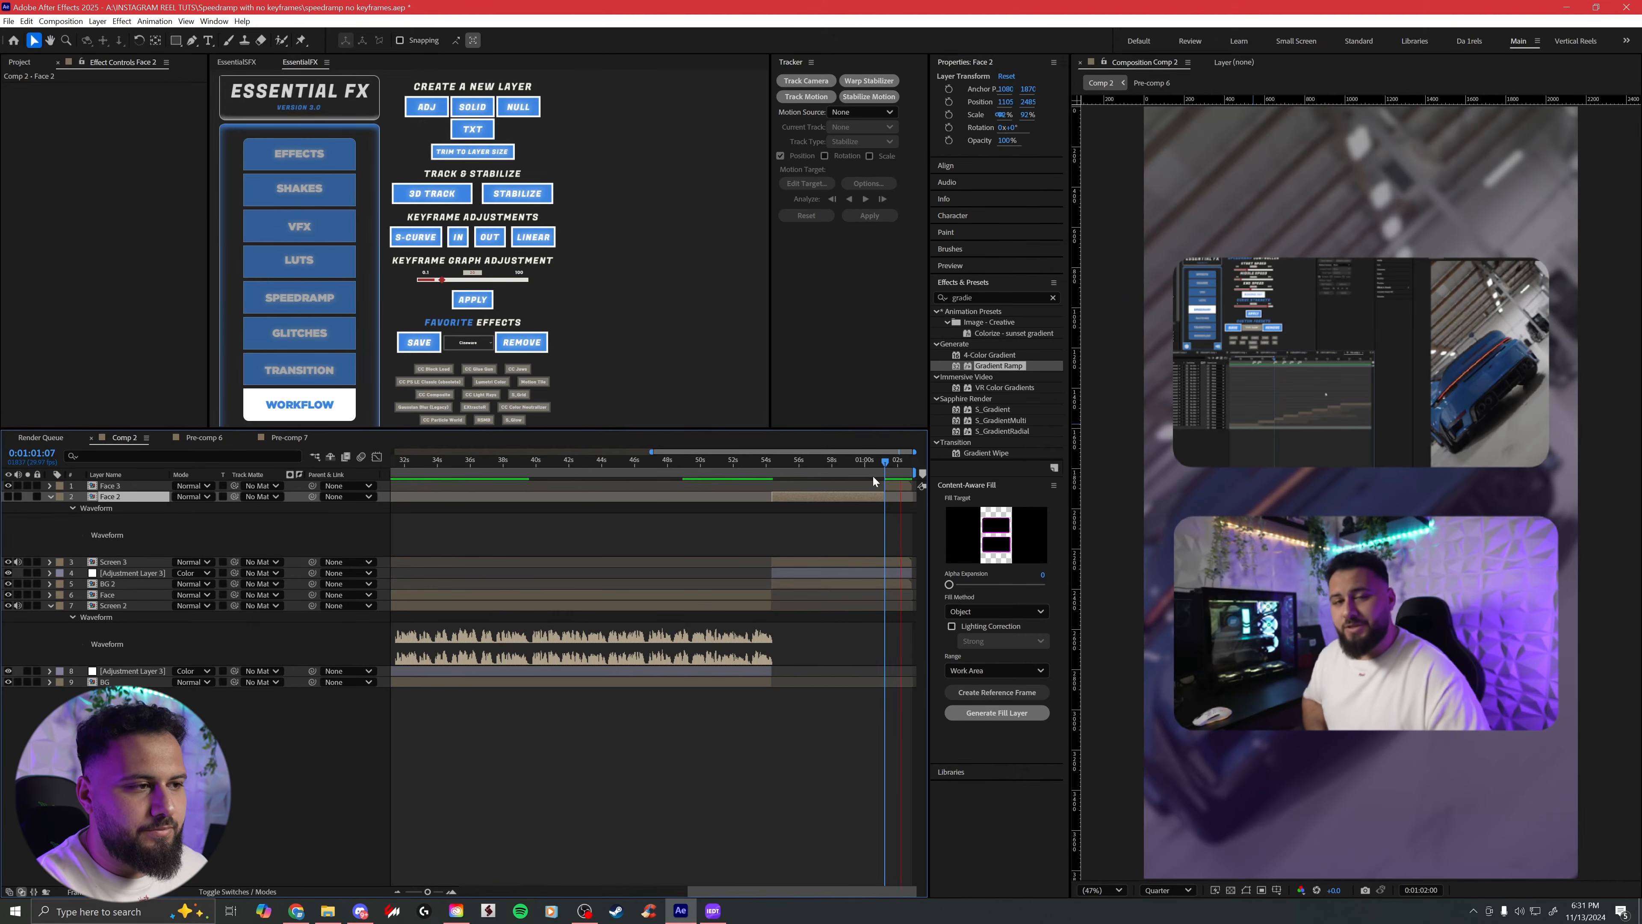
pyautogui.click(840, 463)
pyautogui.moveTo(840, 464); pyautogui.dragTo(881, 465)
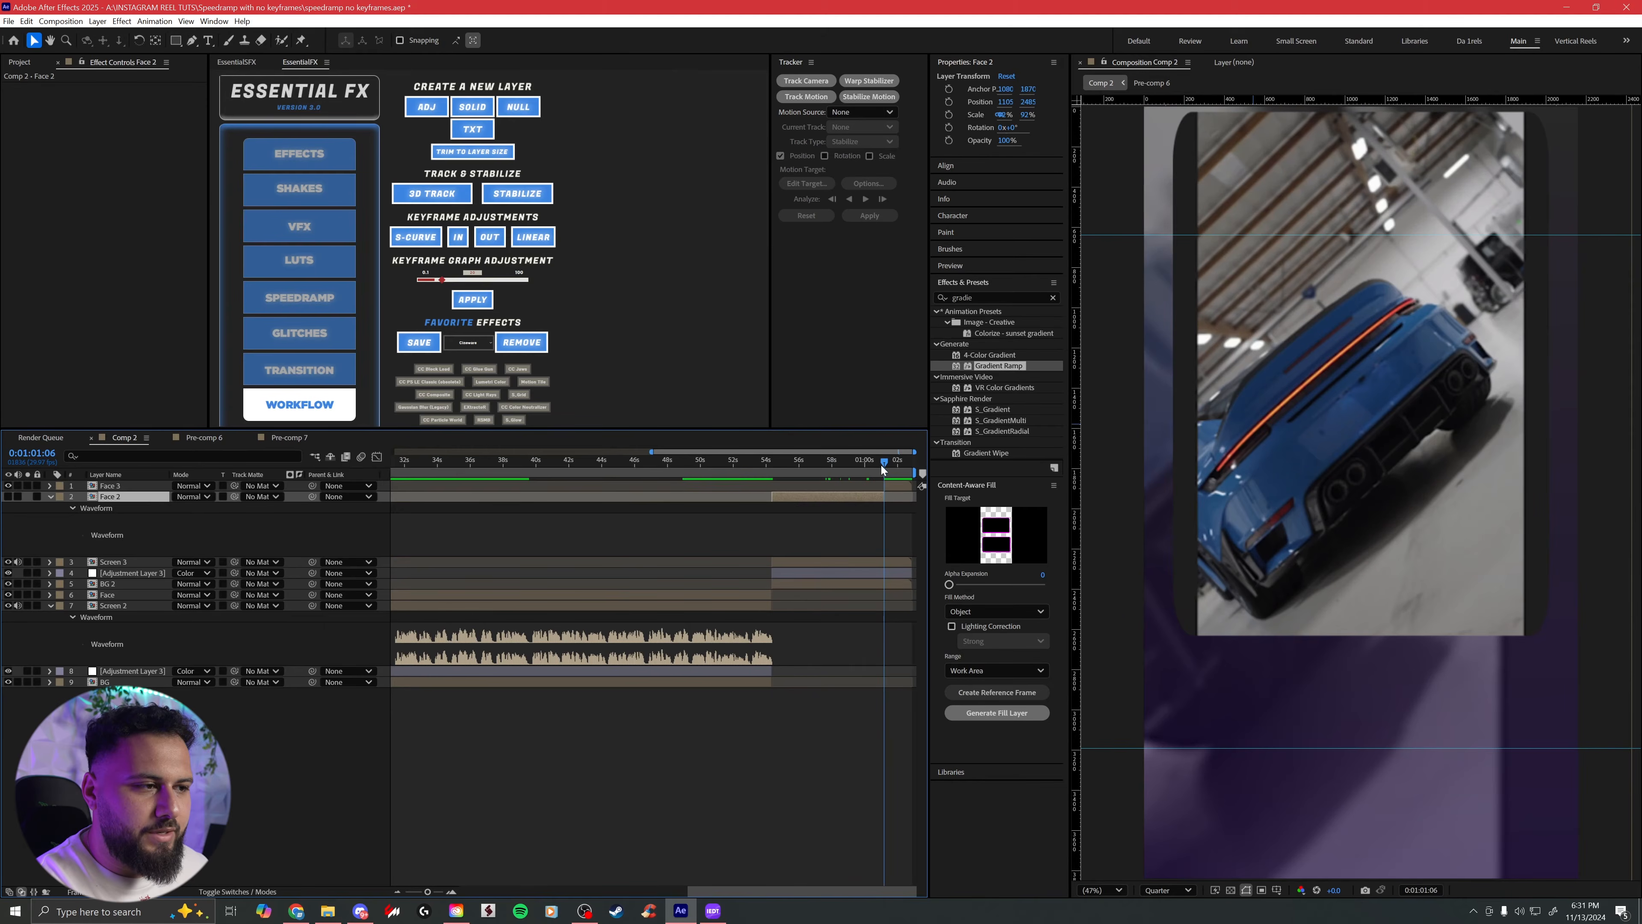
# Step: Split Screen 3, its adjustment layer and BG 2 at 0:01:01:06, and move the new parts directly below Face 3
pyautogui.click(887, 562)
pyautogui.keyDown('ctrl'); pyautogui.click(889, 572); pyautogui.keyUp('ctrl')
pyautogui.keyDown('ctrl'); pyautogui.click(887, 583); pyautogui.keyUp('ctrl')
pyautogui.hotkey('ctrl', 'shift', 'd')
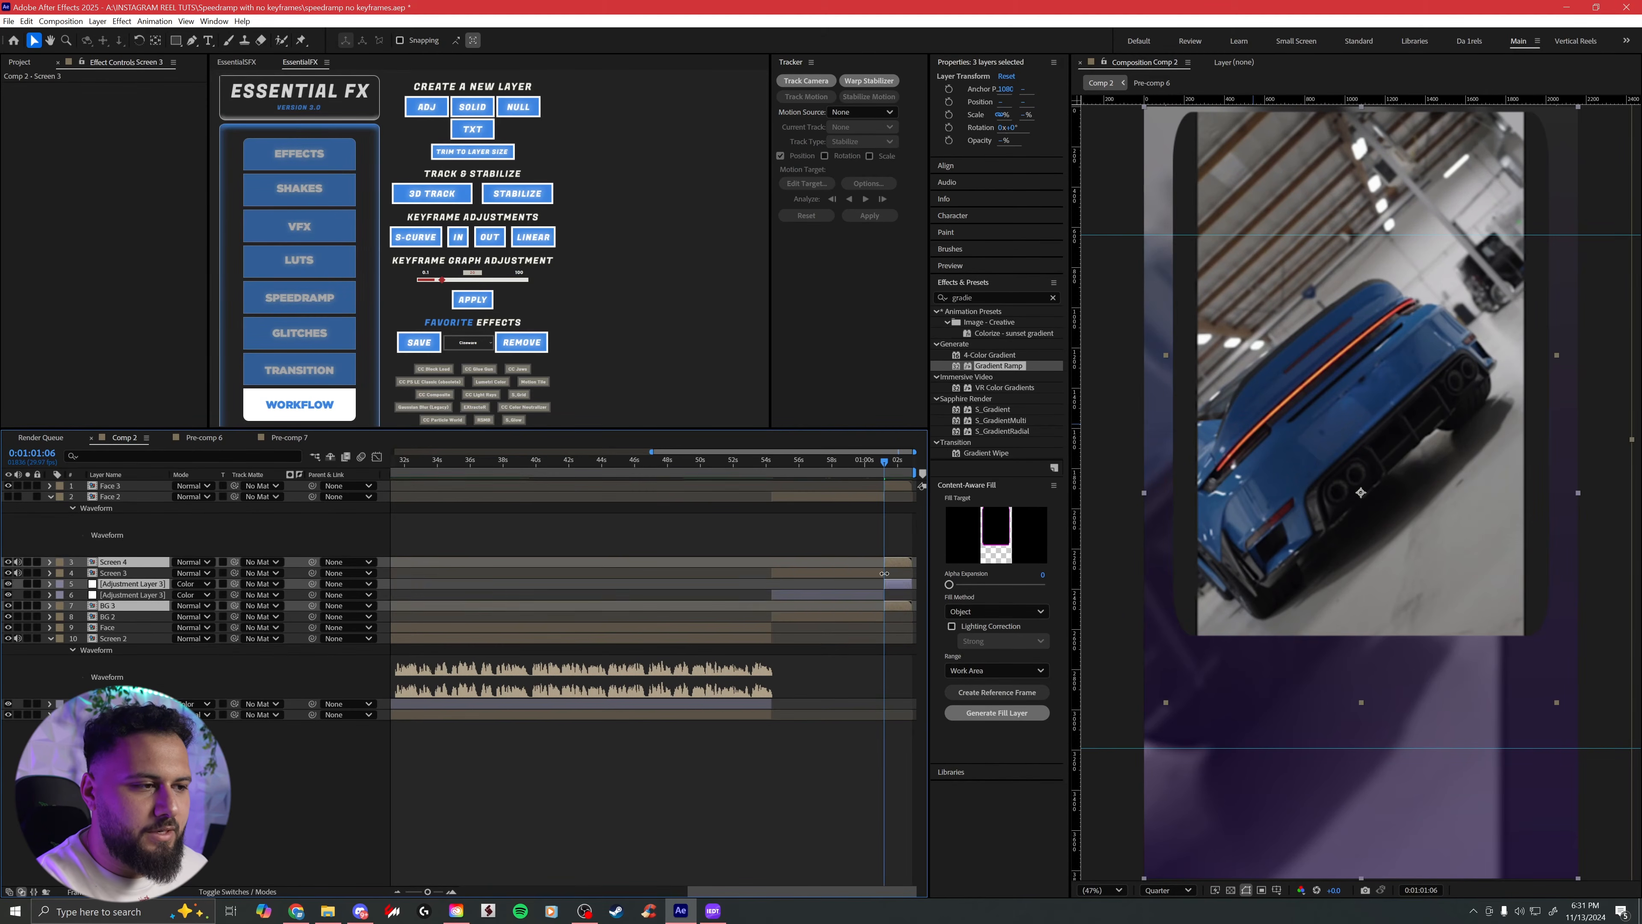
pyautogui.moveTo(115, 585); pyautogui.dragTo(139, 490)
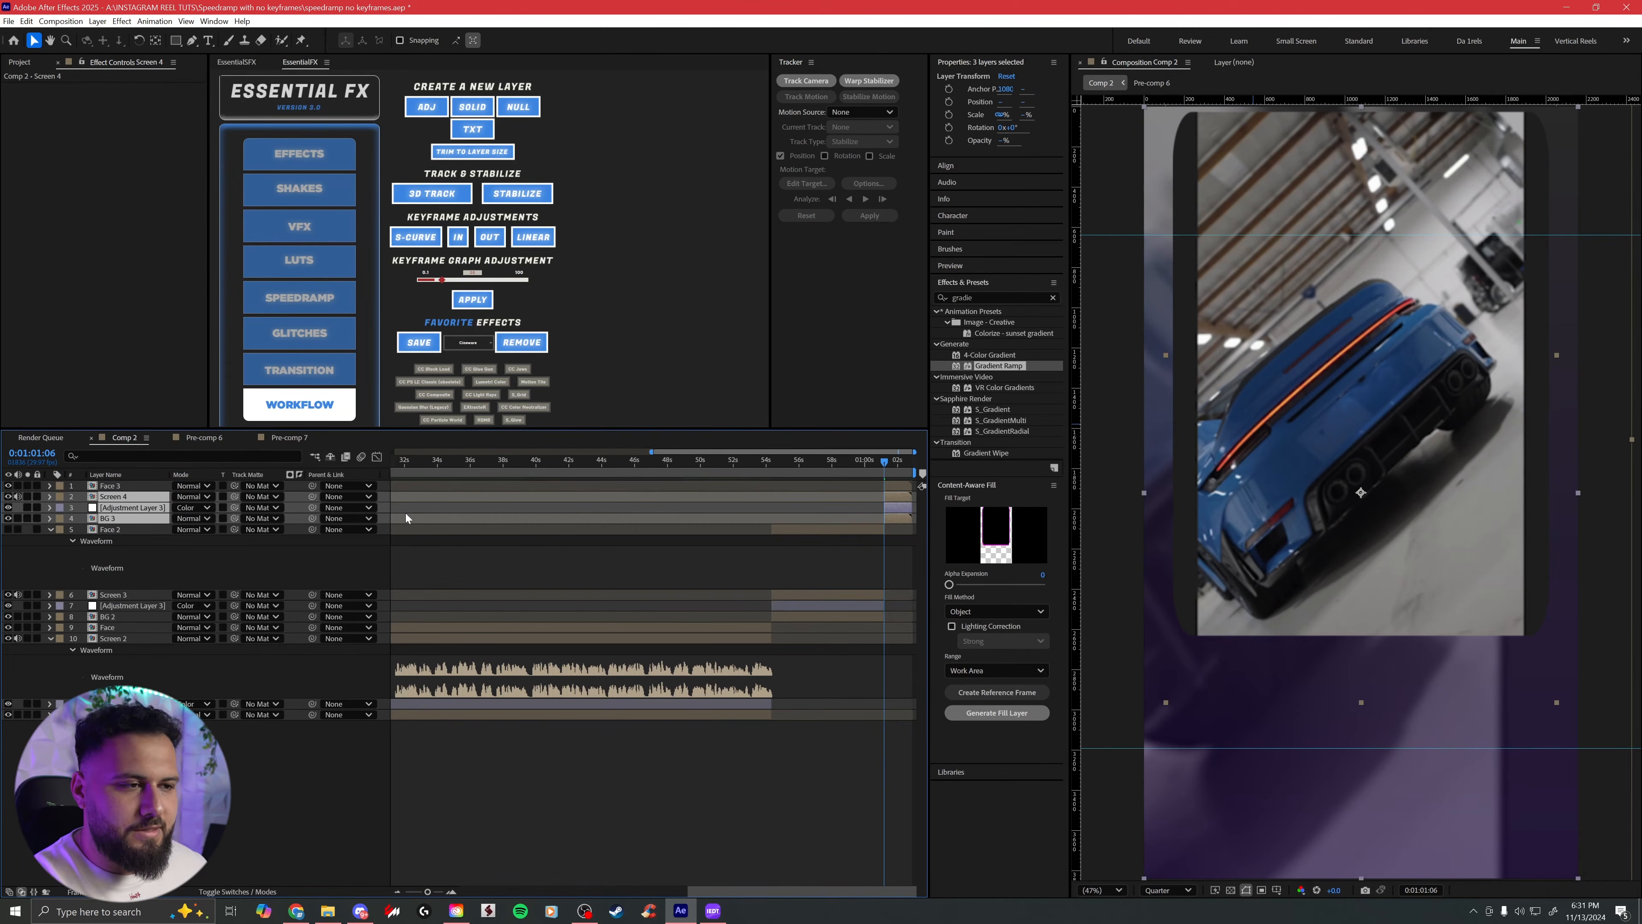
# Step: Move Screen 3 lower in the frame at 0:00:56:20 and set its scale to 81%
pyautogui.moveTo(843, 463); pyautogui.dragTo(809, 465)
pyautogui.click(813, 566)
pyautogui.press('s')
pyautogui.press('s')
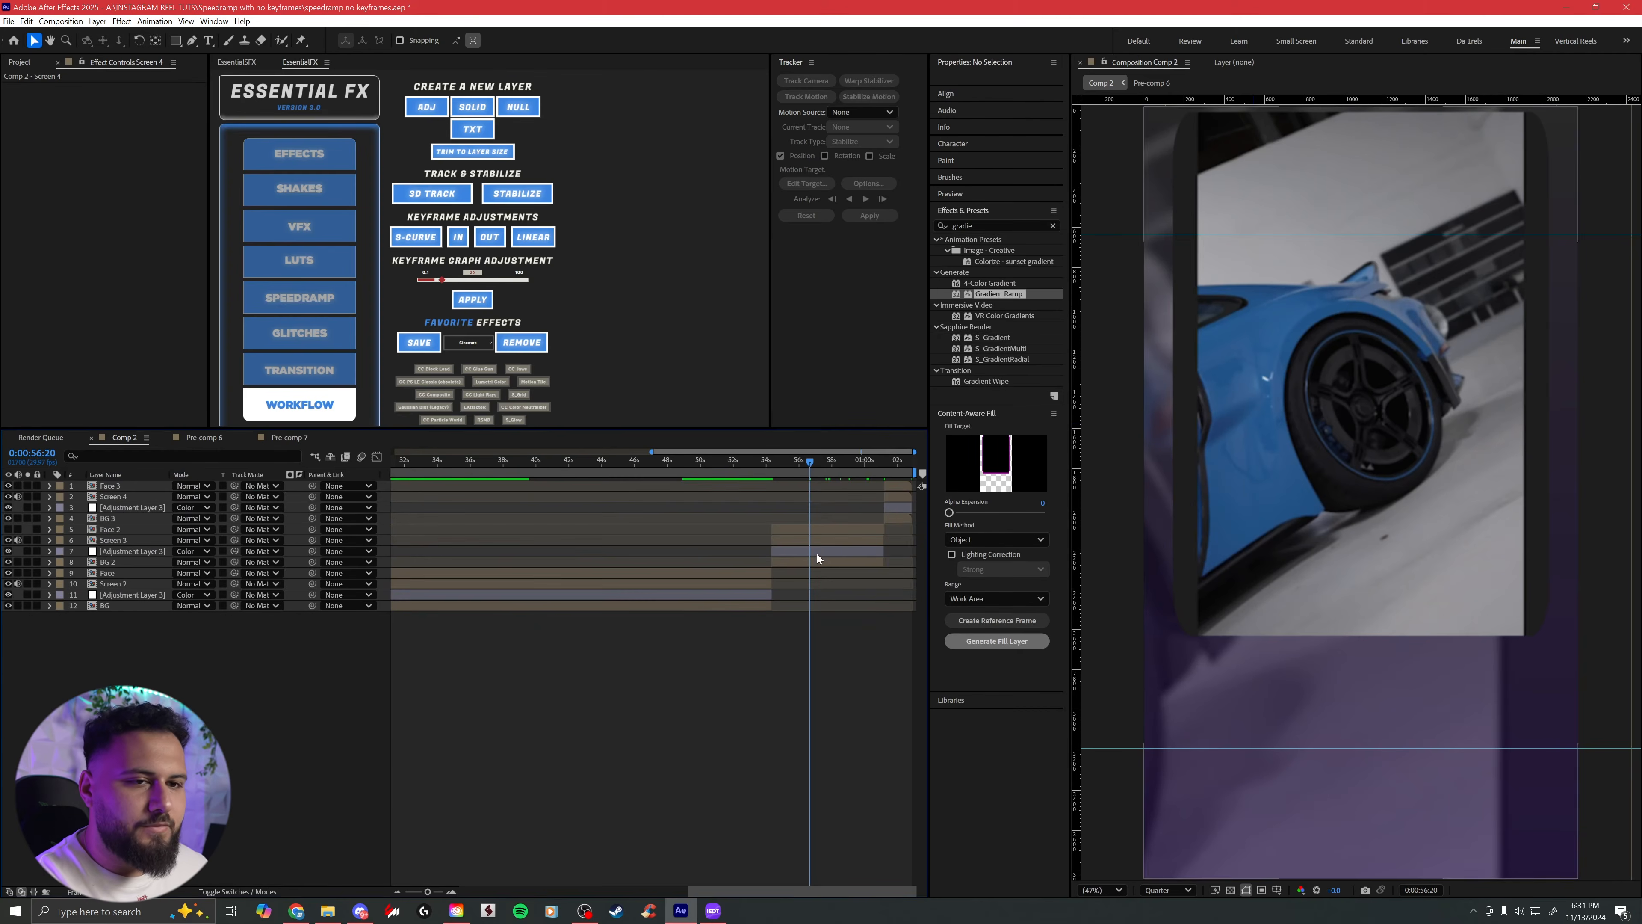
pyautogui.click(816, 542)
pyautogui.moveTo(1296, 322); pyautogui.dragTo(1257, 440)
pyautogui.press('s')
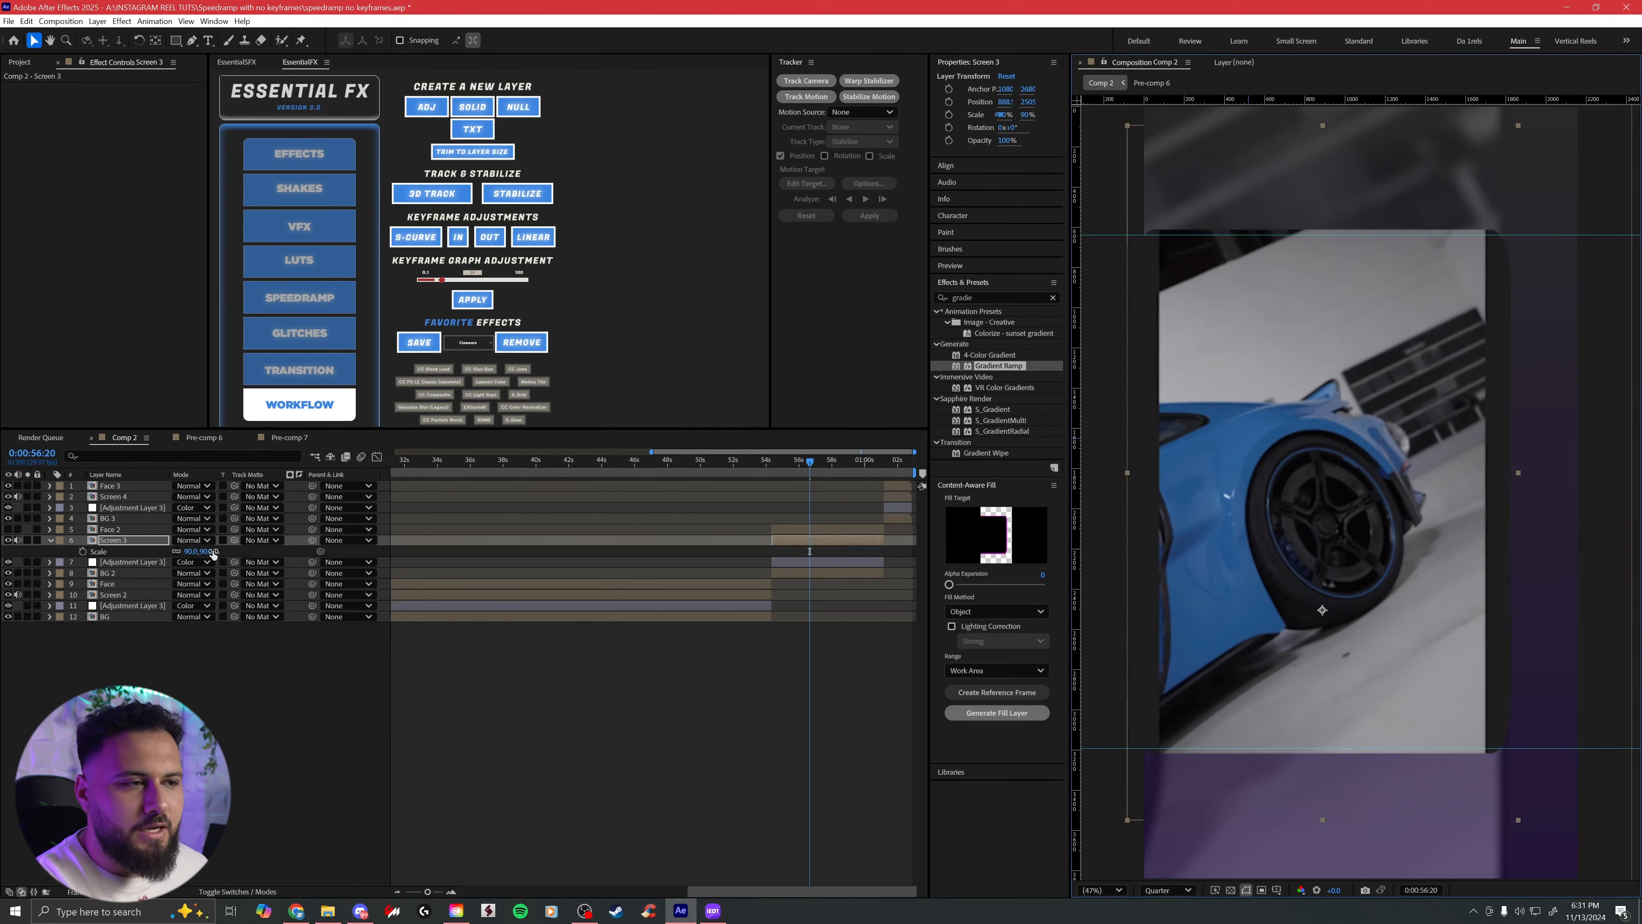
pyautogui.moveTo(216, 555); pyautogui.dragTo(211, 554)
# Step: Display the proportional grid and center Screen 3 vertically in the composition
pyautogui.click(1277, 890)
pyautogui.click(1322, 818)
pyautogui.moveTo(1344, 563); pyautogui.dragTo(1336, 605)
pyautogui.click(952, 166)
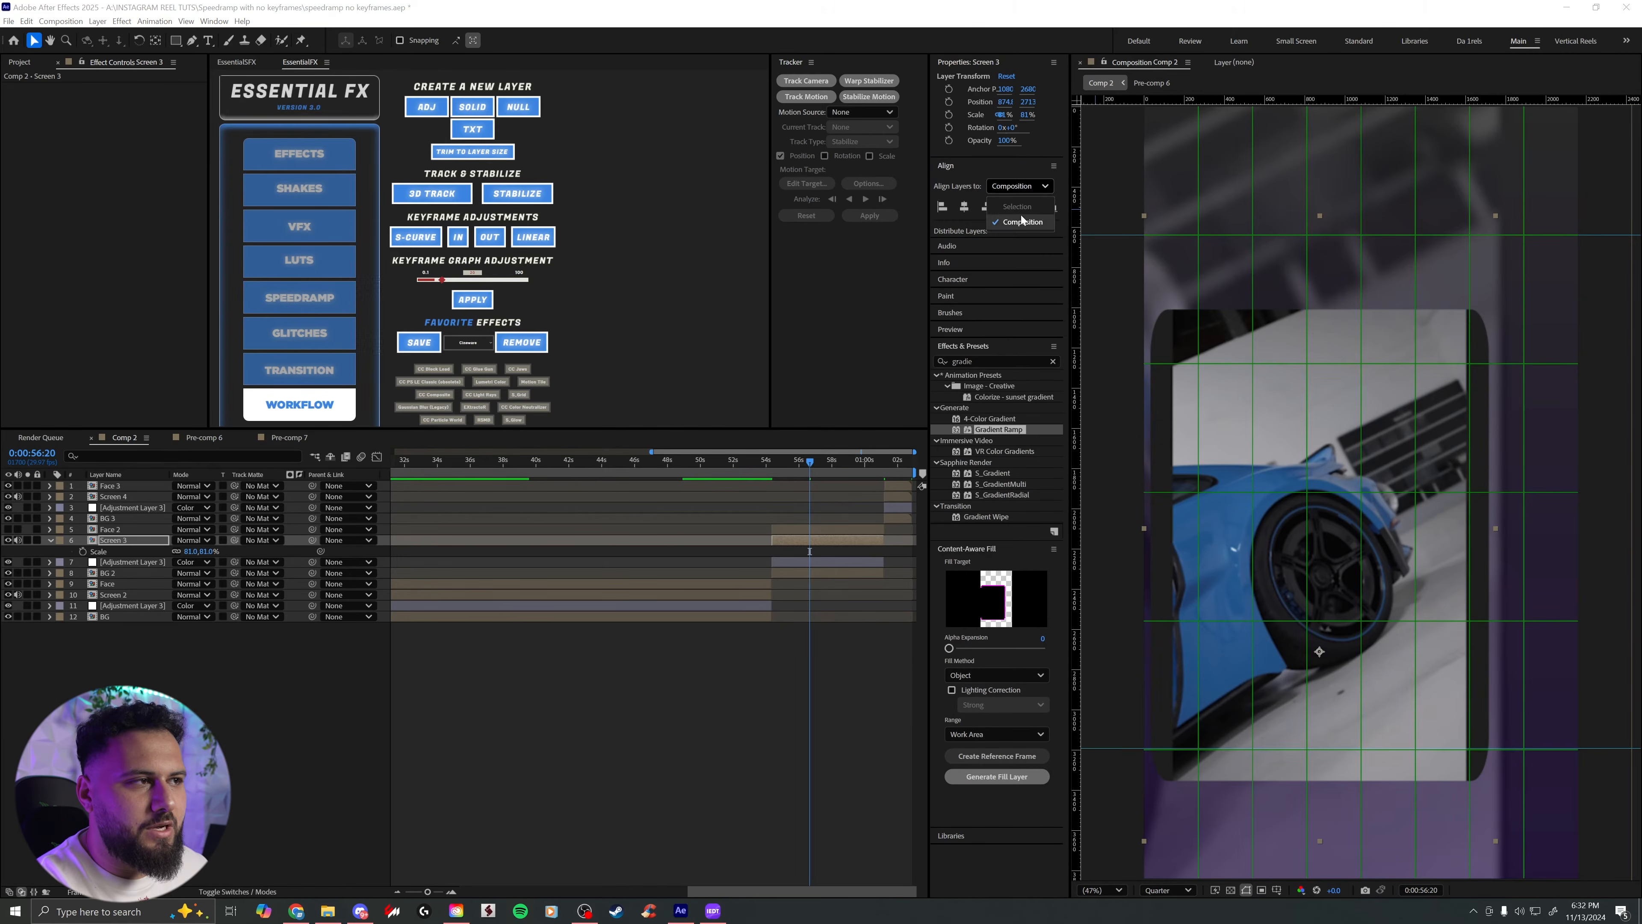
pyautogui.click(951, 168)
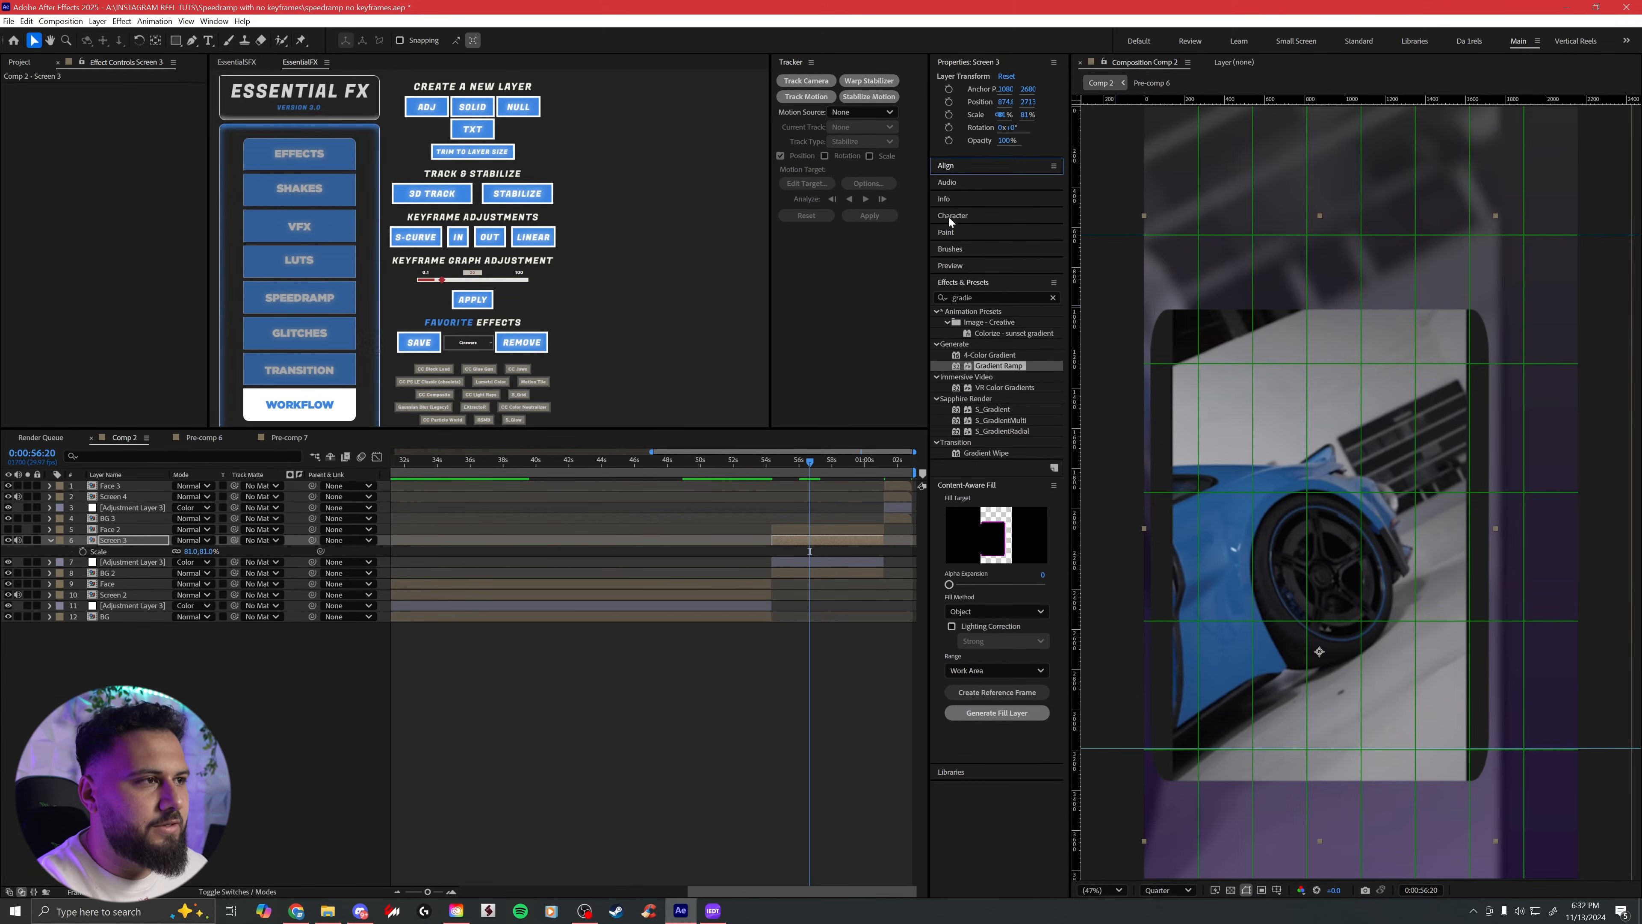
pyautogui.click(964, 167)
pyautogui.click(1032, 208)
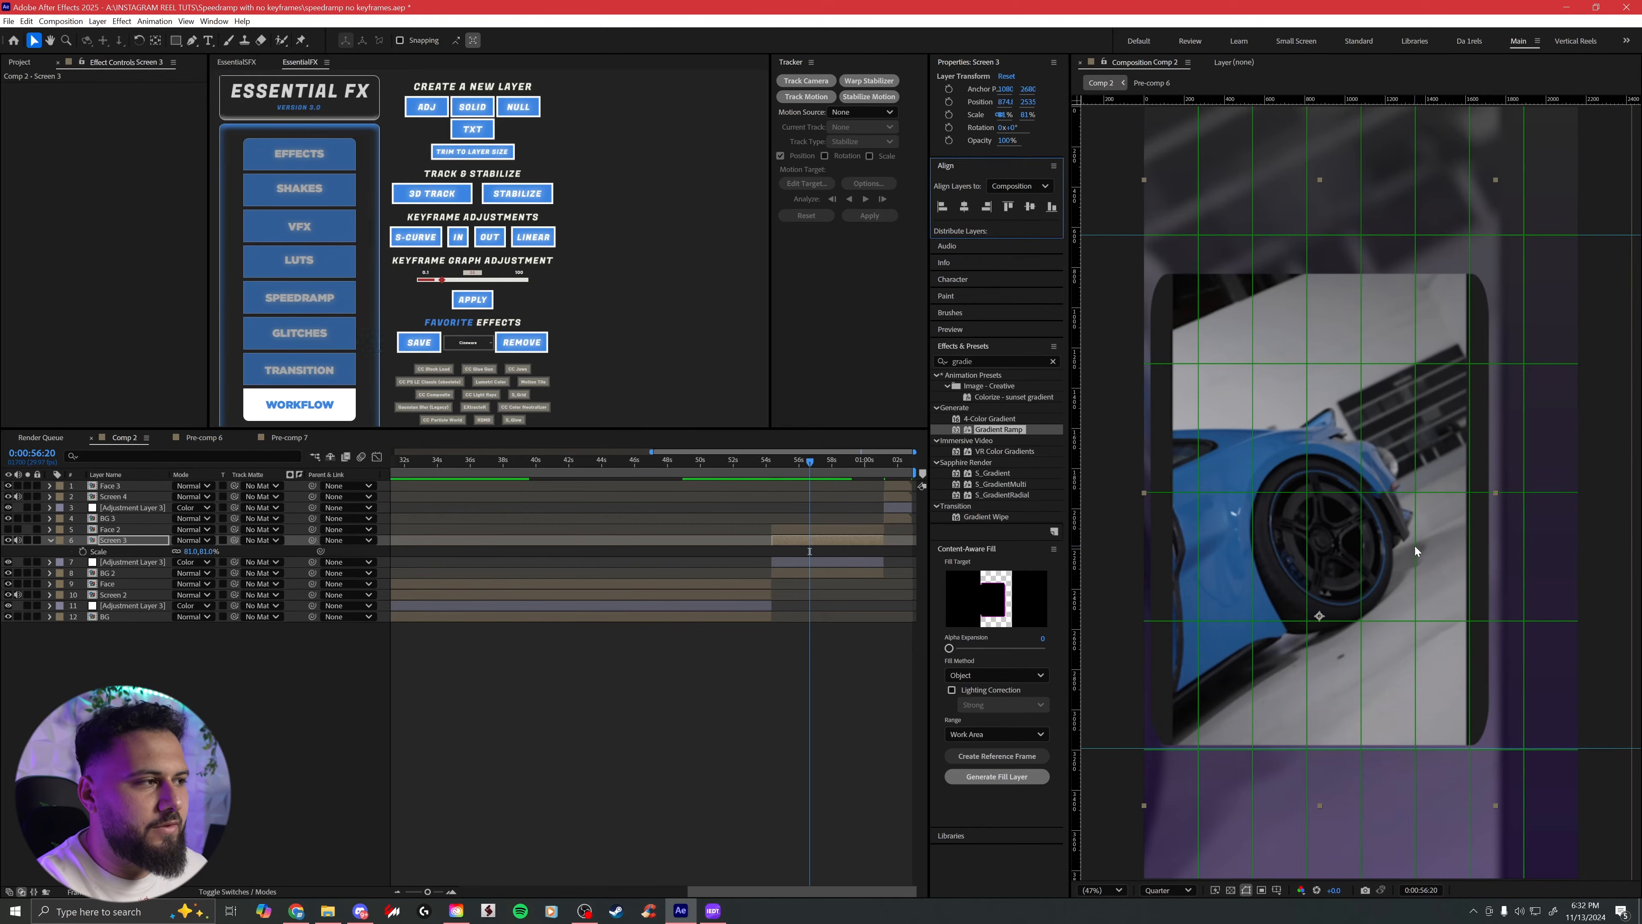
# Step: Preview Comp 2 from 0:00:53:18 to check the enlarged car section and its background
pyautogui.moveTo(775, 470)
pyautogui.mouseDown()
pyautogui.moveTo(760, 470)
pyautogui.moveTo(799, 468)
pyautogui.moveTo(759, 470)
pyautogui.mouseUp()
pyautogui.press('space')
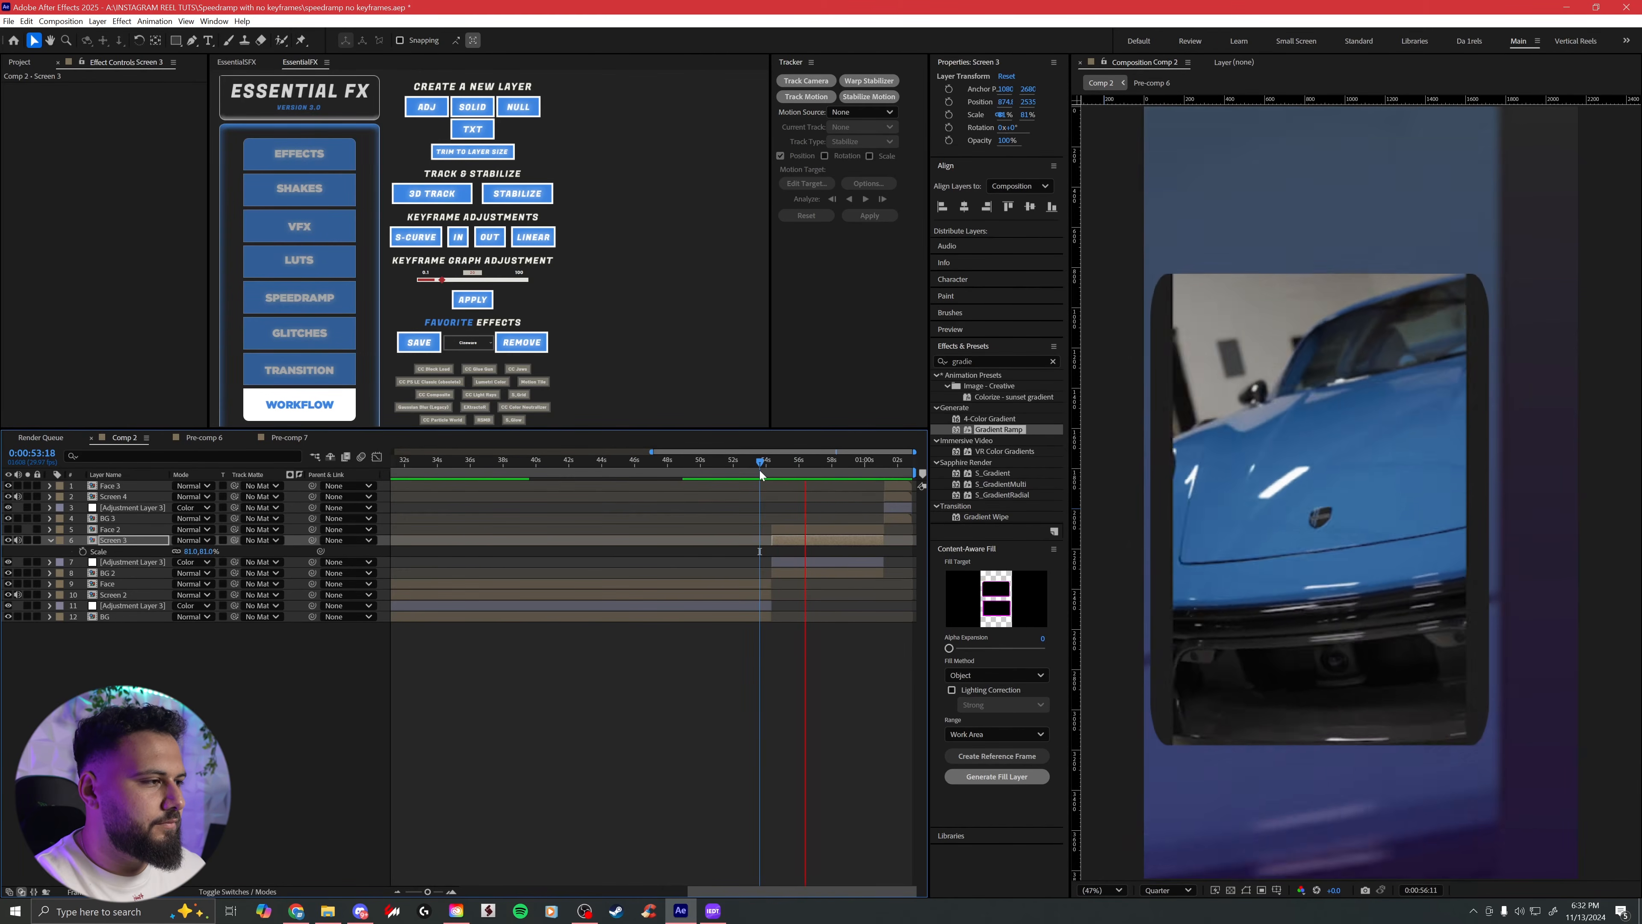
pyautogui.click(760, 470)
pyautogui.moveTo(773, 471); pyautogui.dragTo(133, 622)
pyautogui.click(830, 573)
# Step: Save the project and play Comp 2 from the beginning
pyautogui.moveTo(427, 892); pyautogui.dragTo(400, 892)
pyautogui.click(536, 743)
pyautogui.hotkey('ctrl', 's')
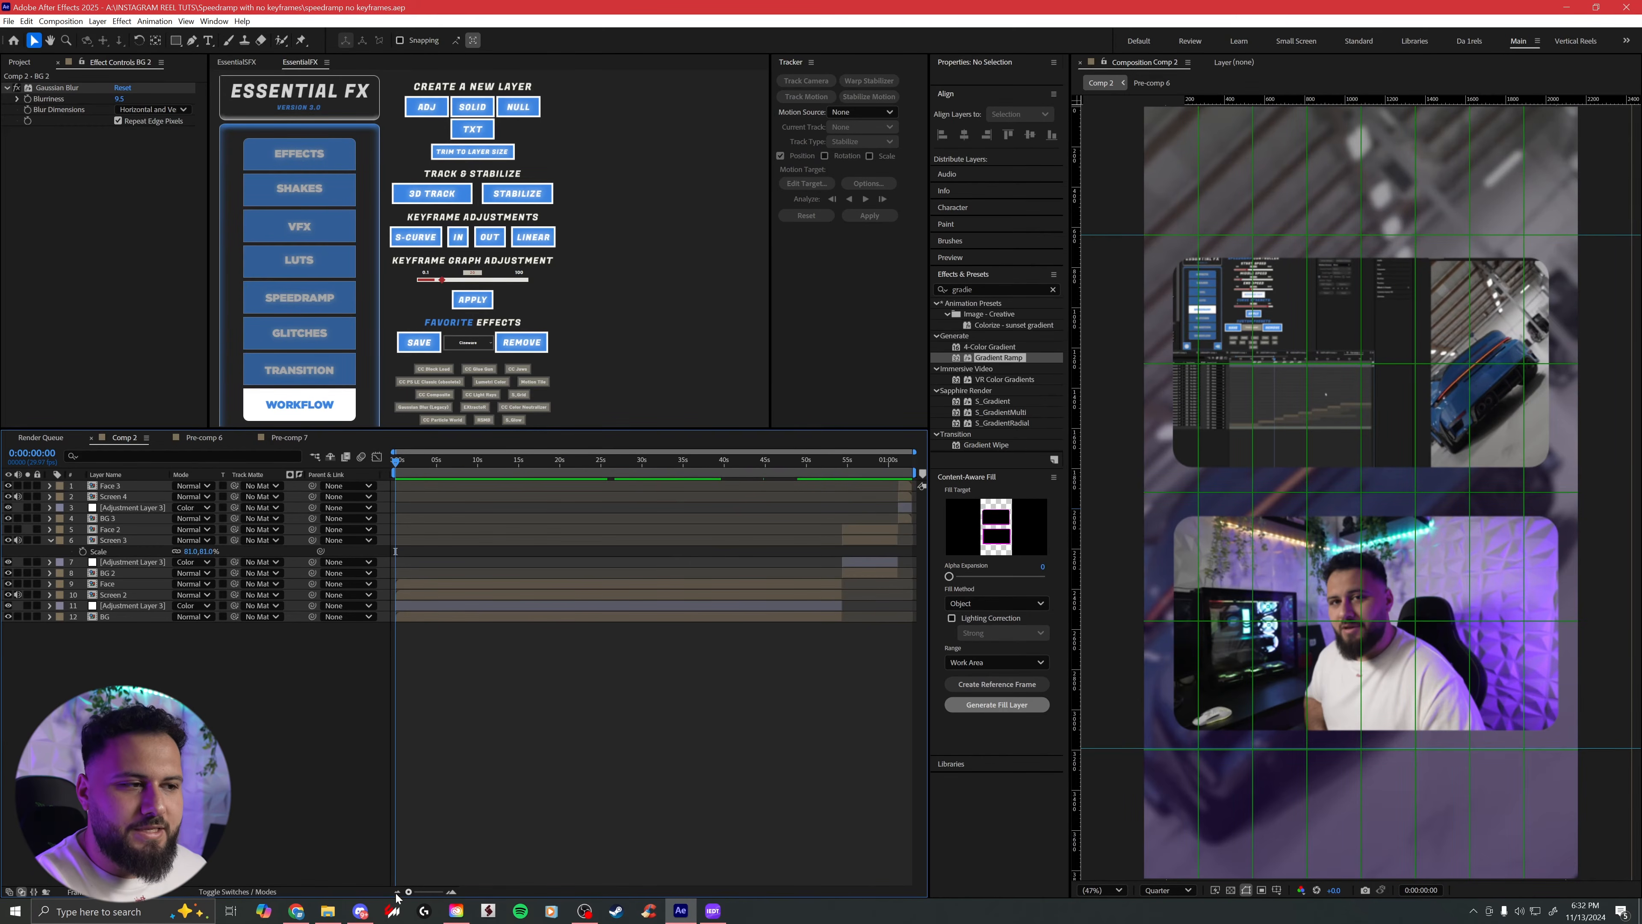
pyautogui.press('space')
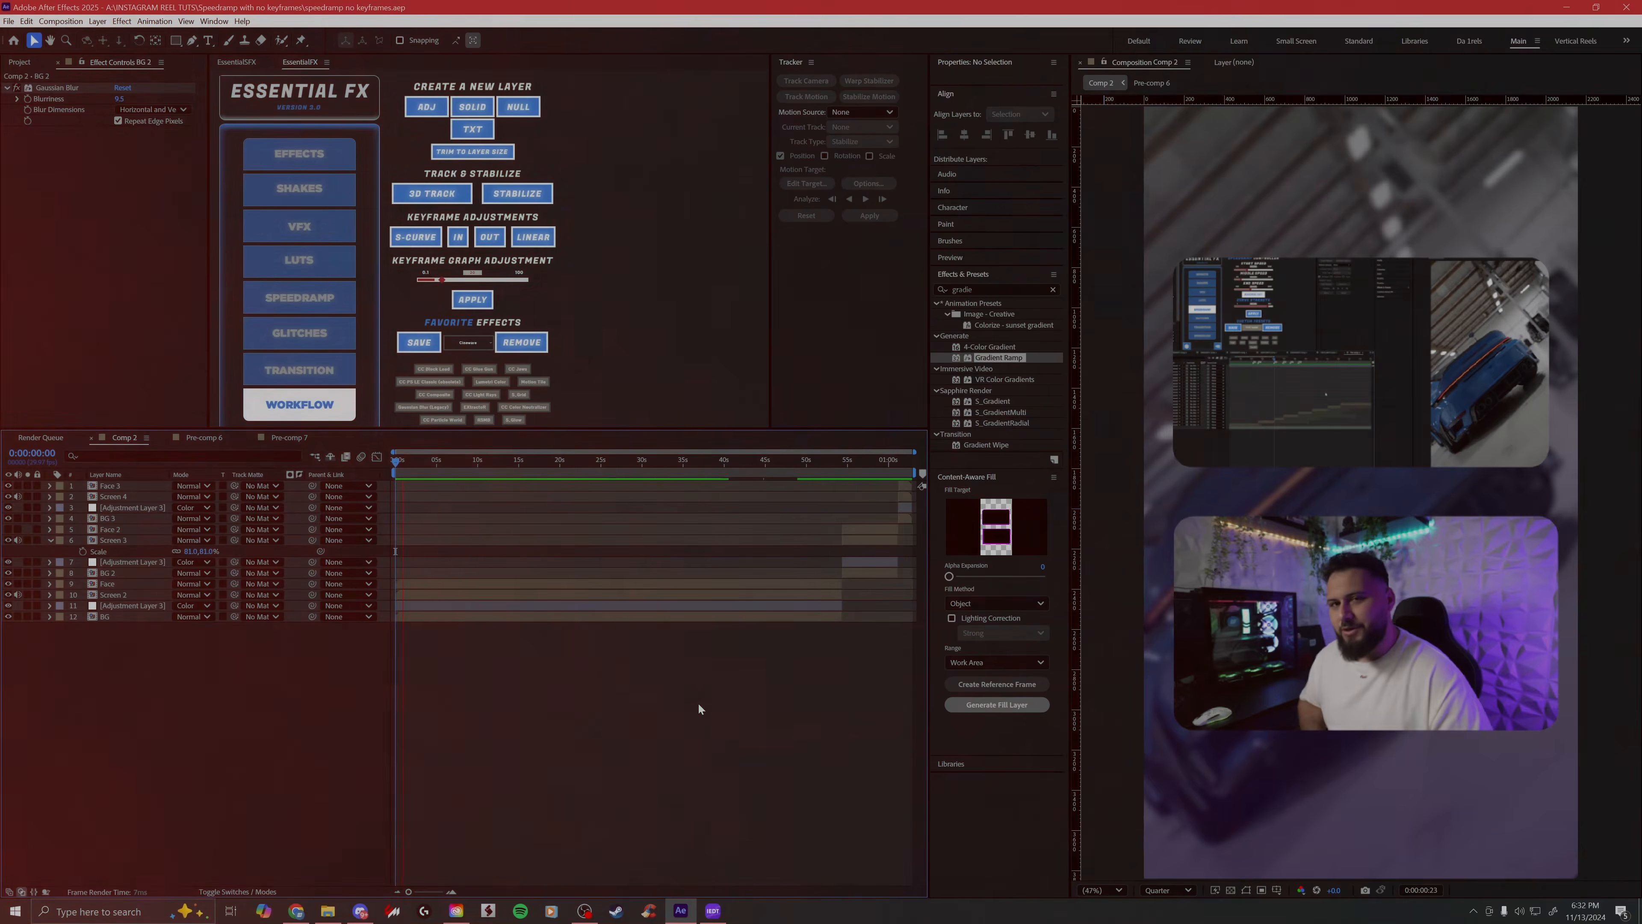
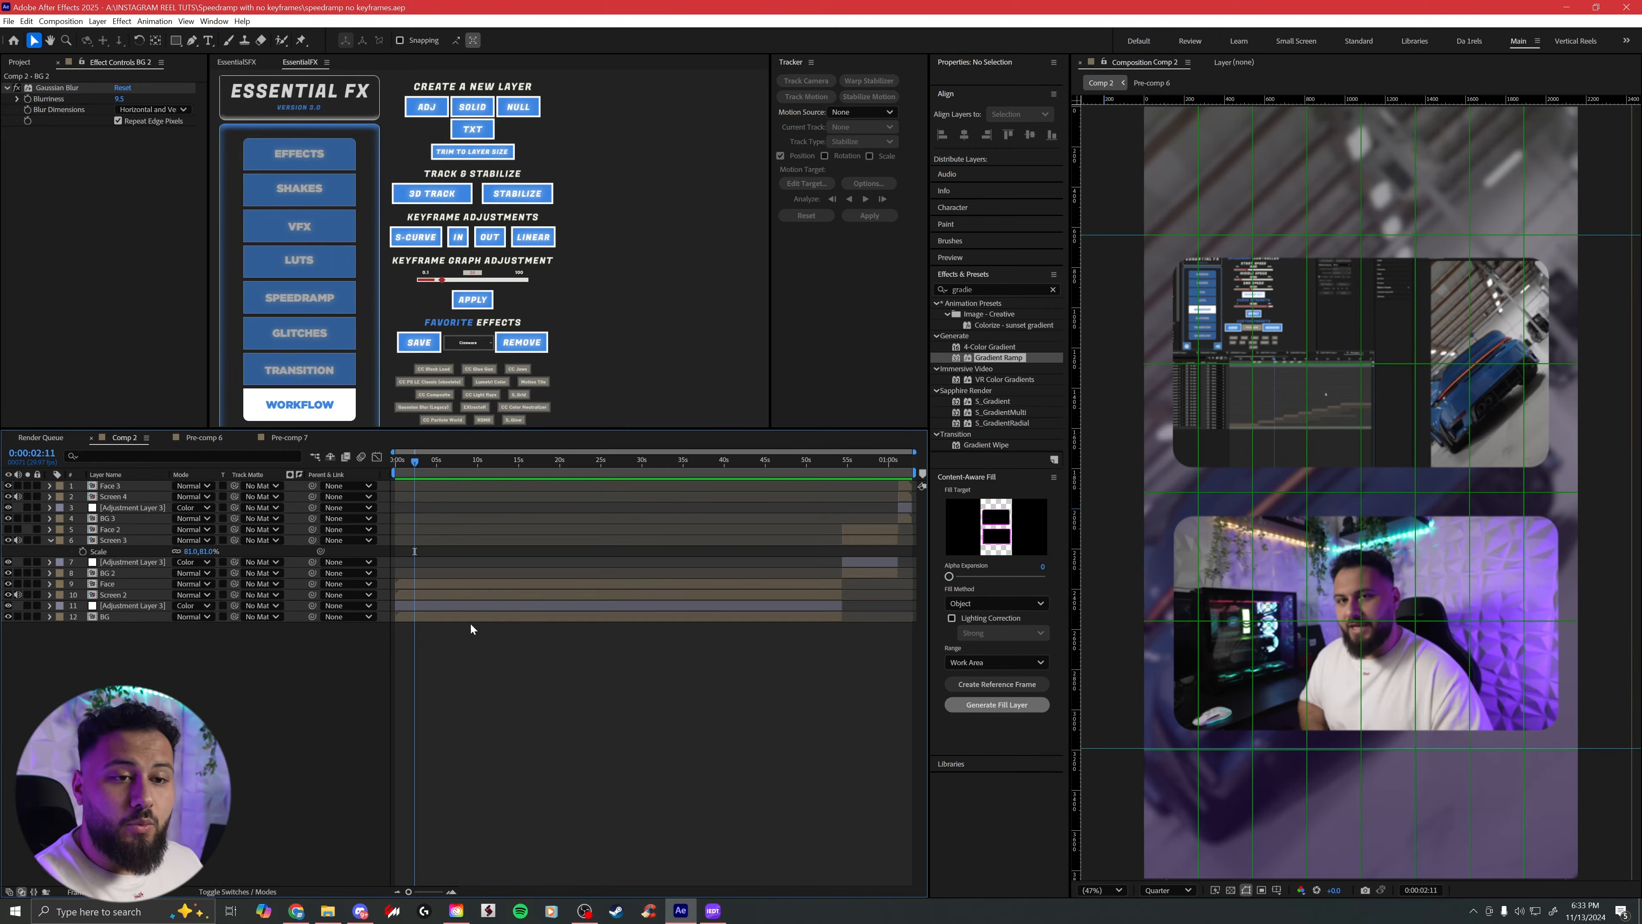
# Step: Duplicate the Face layer and apply the S_Glow effect to the lower copy
pyautogui.click(451, 584)
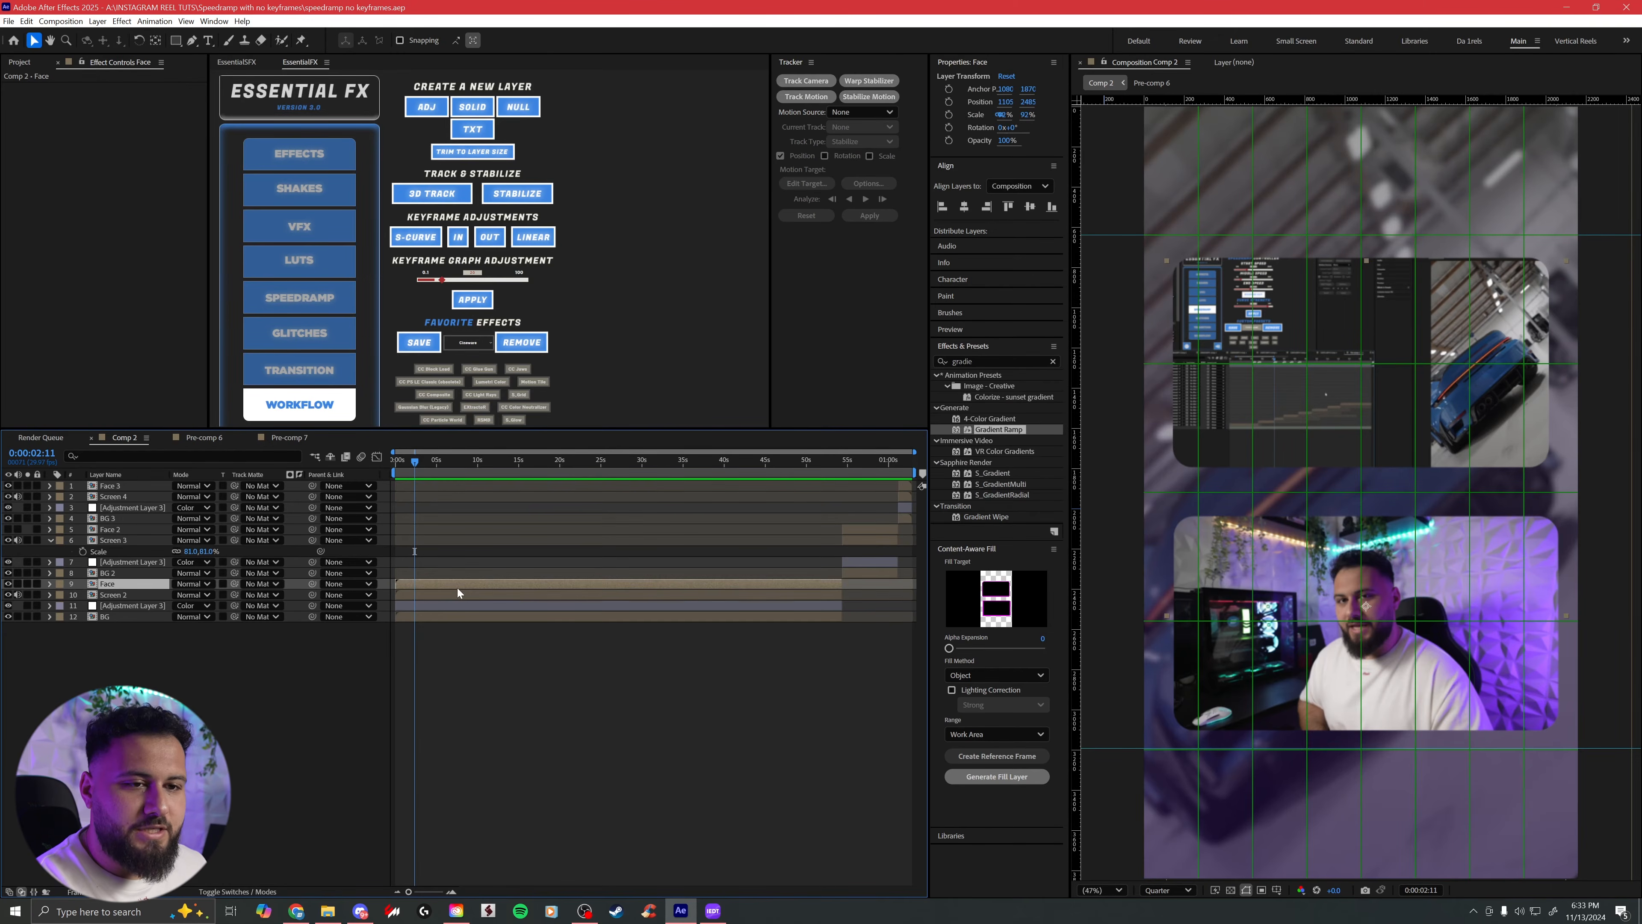
pyautogui.hotkey('ctrl', 'd')
pyautogui.click(456, 592)
pyautogui.click(974, 359)
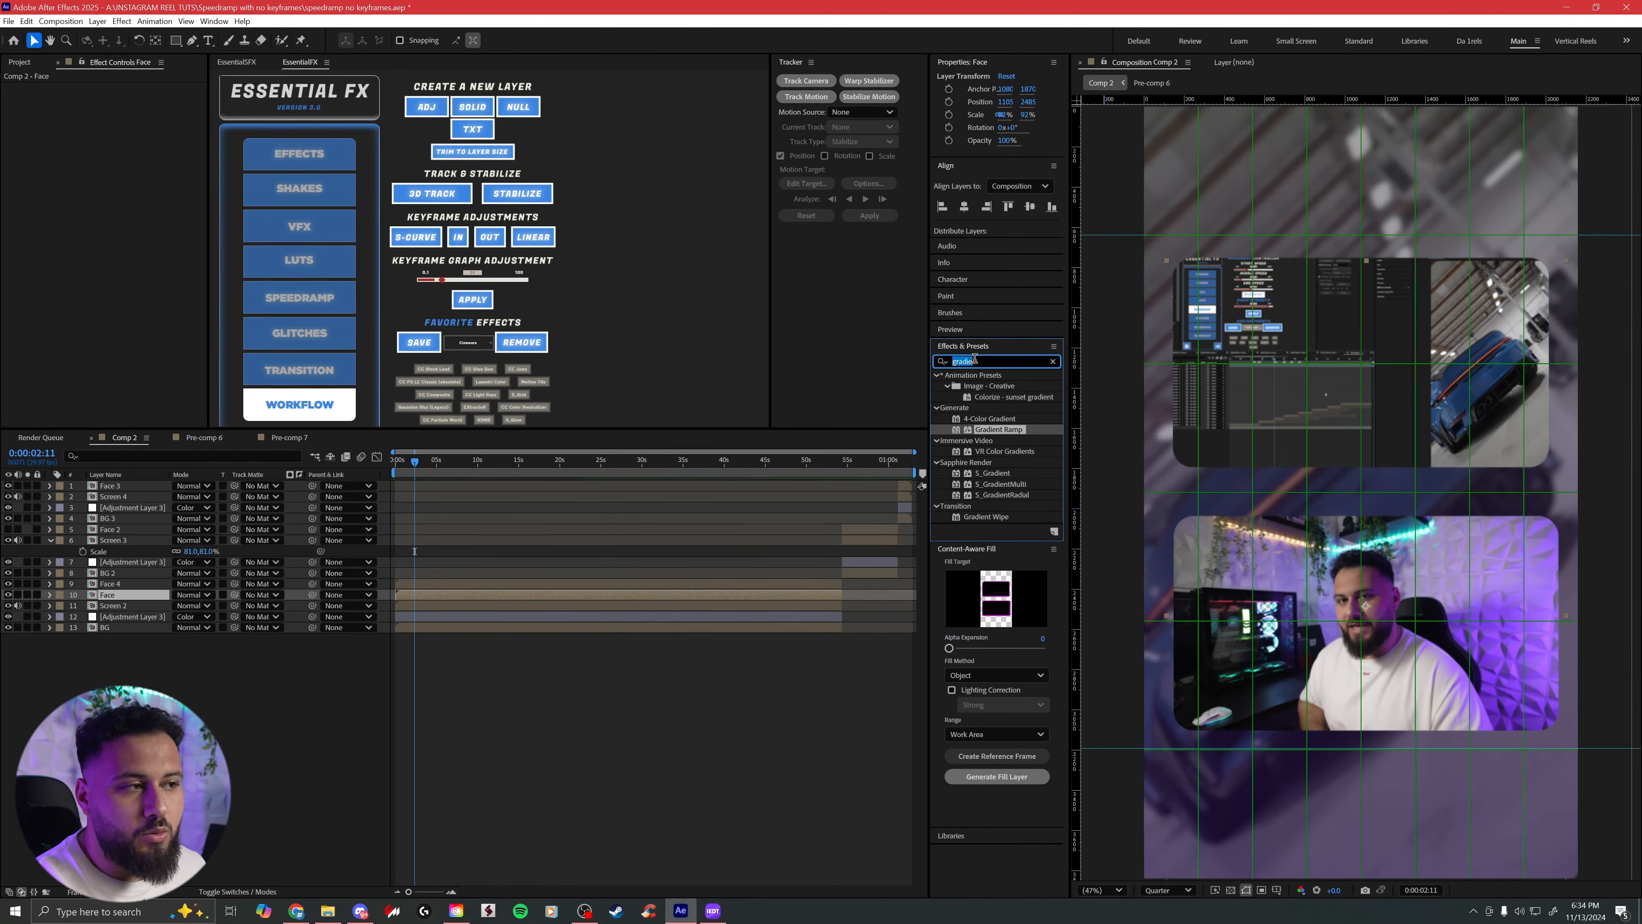
pyautogui.write('glow')
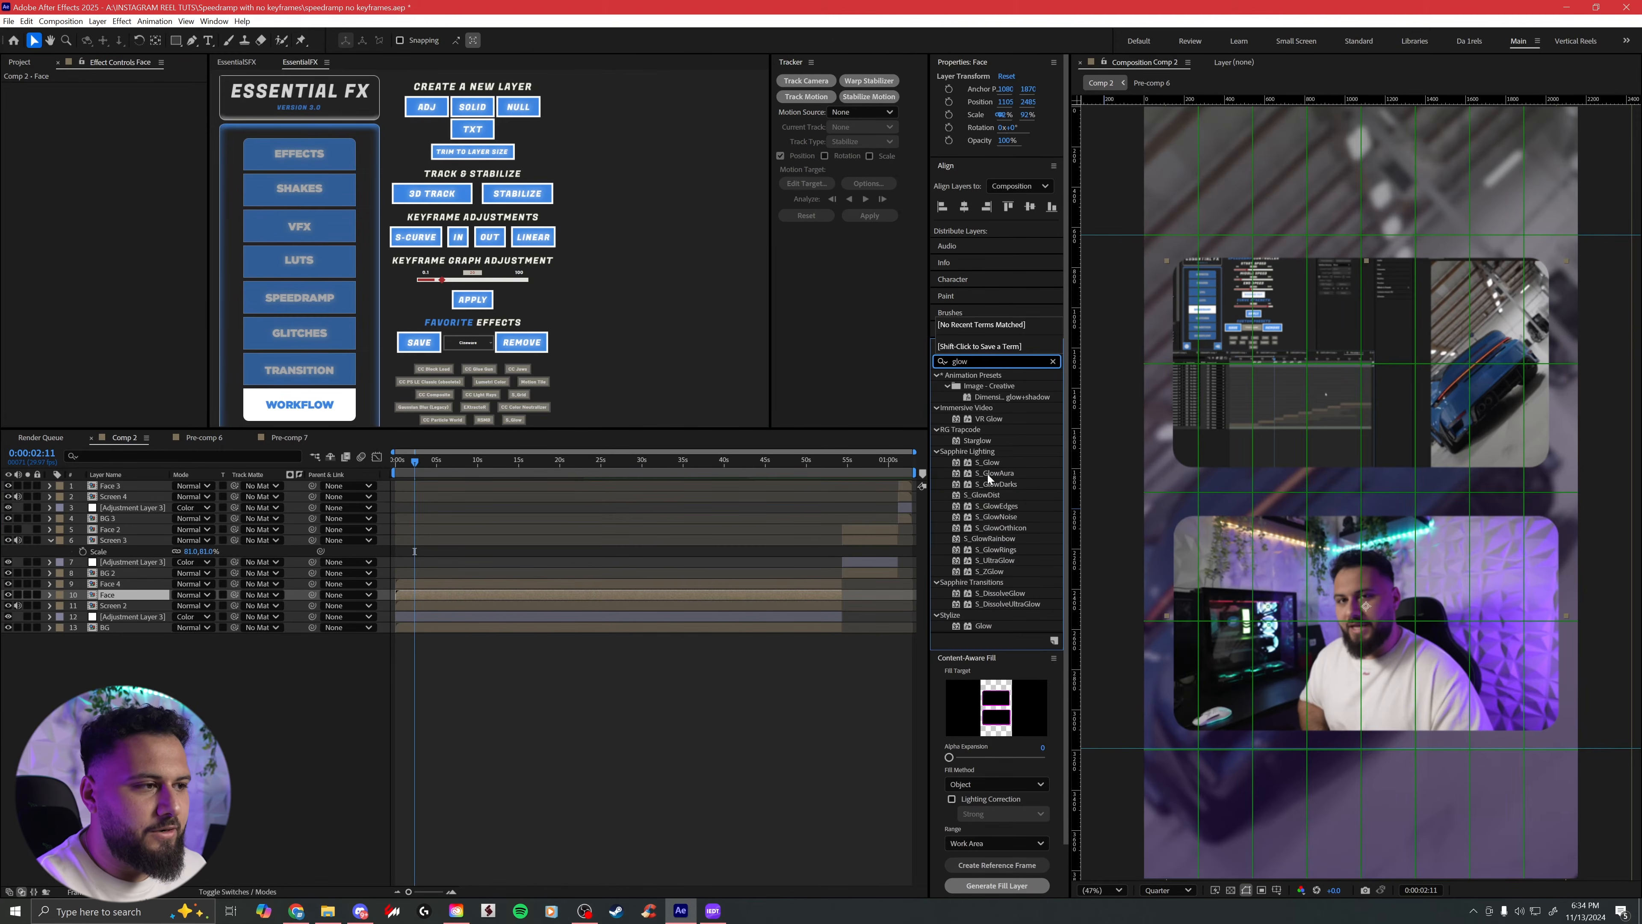
pyautogui.doubleClick(980, 462)
# Step: Set the S_Glow width to about 215 and its threshold to 0.52, check the glow across the timeline, and save the project
pyautogui.moveTo(128, 218); pyautogui.dragTo(259, 220)
pyautogui.moveTo(131, 196)
pyautogui.mouseDown()
pyautogui.moveTo(111, 197)
pyautogui.moveTo(126, 197)
pyautogui.mouseUp()
pyautogui.moveTo(456, 477); pyautogui.dragTo(775, 569)
pyautogui.click(657, 710)
pyautogui.hotkey('ctrl', 's')
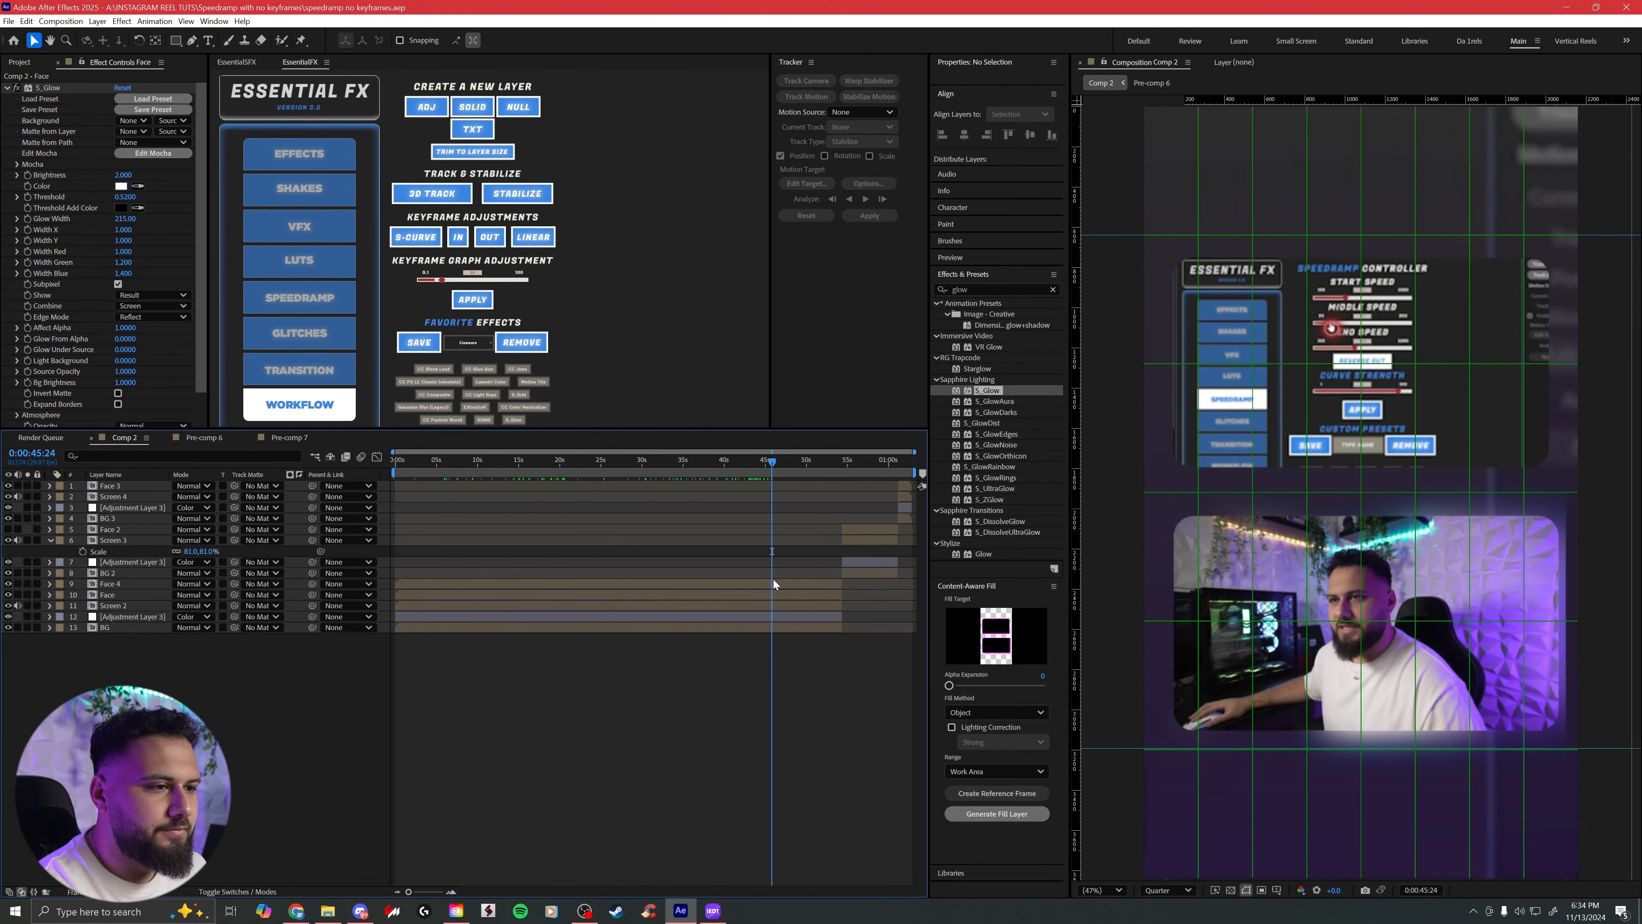
# Step: Enable motion blur for the Screen audio layers inside Pre-comp 7 and check it in Comp 2 around 0:00:41:08
pyautogui.doubleClick(767, 594)
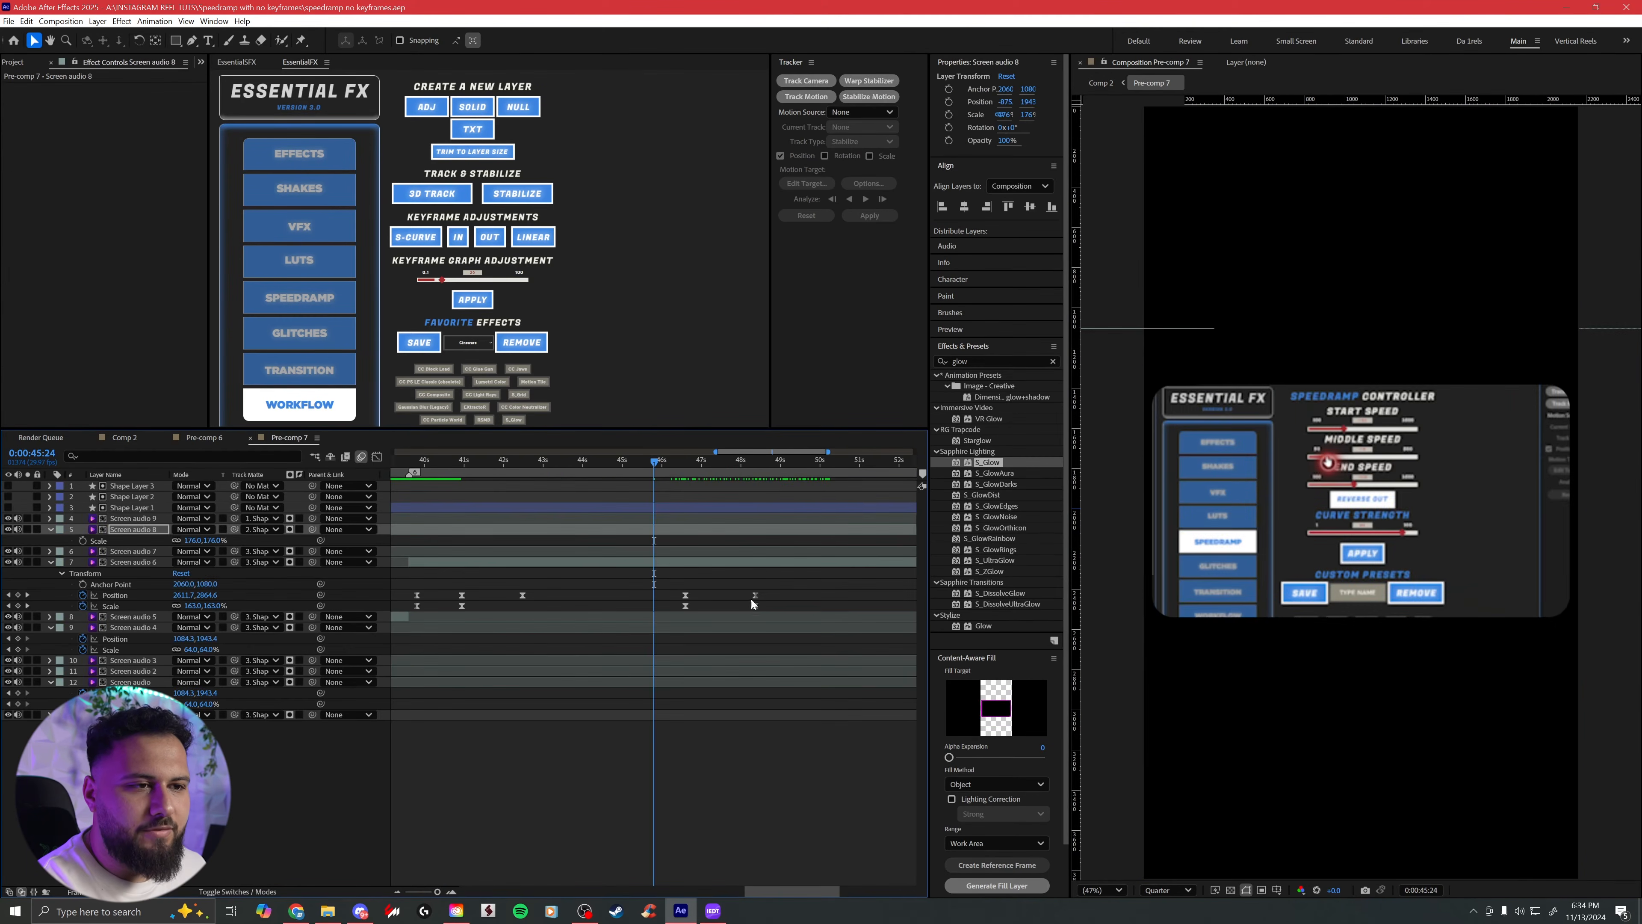
pyautogui.click(236, 892)
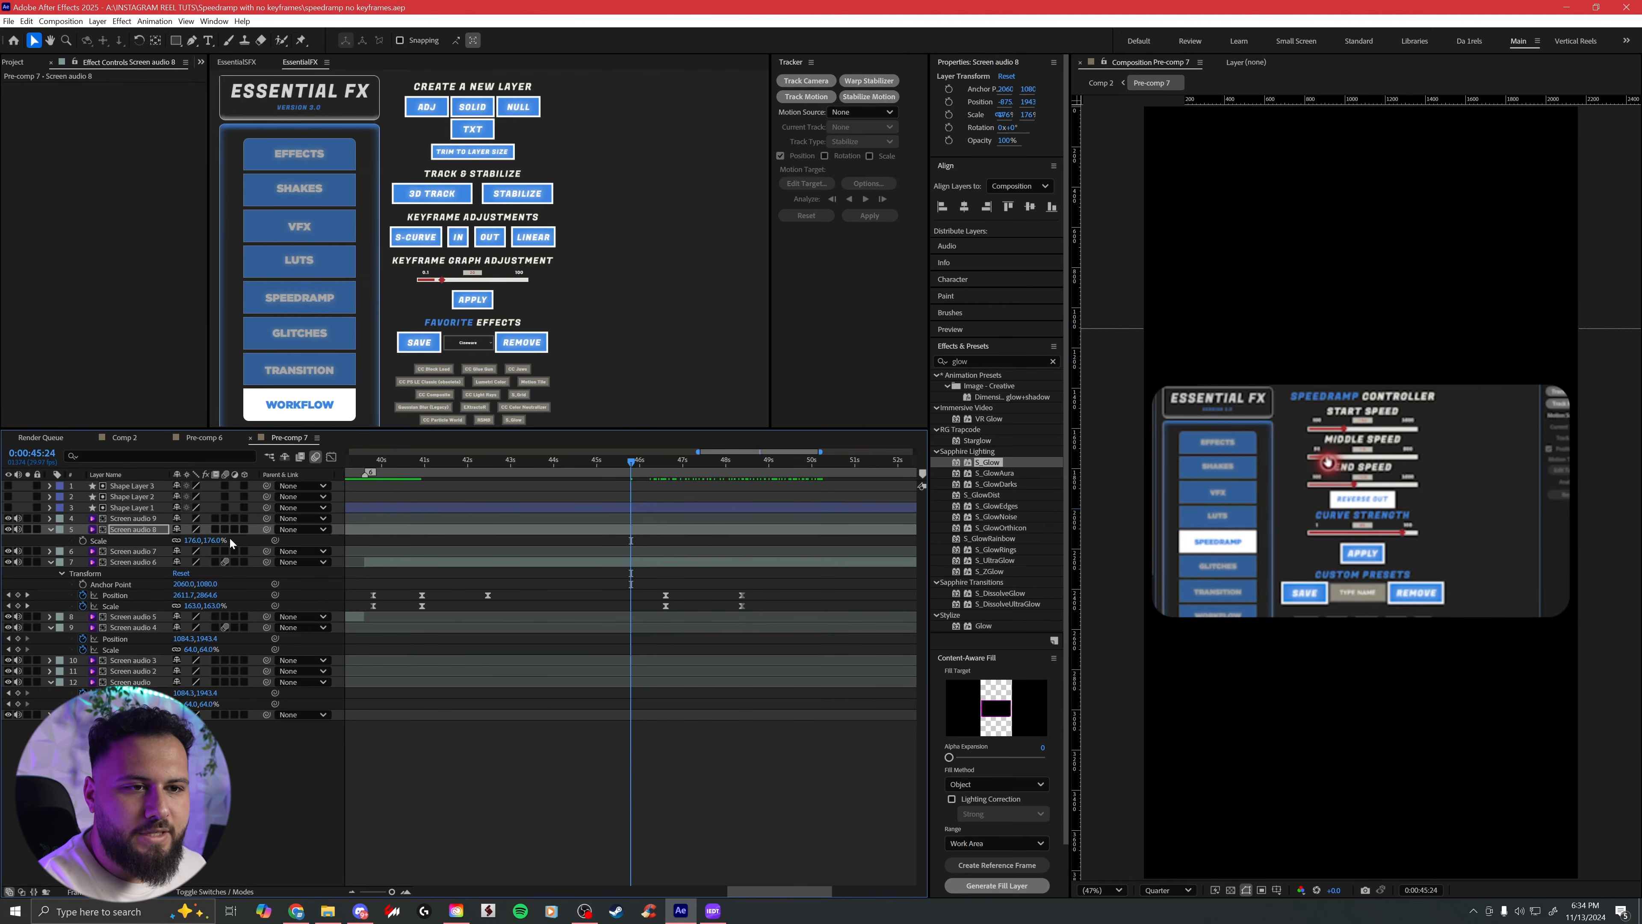
pyautogui.moveTo(224, 490); pyautogui.dragTo(242, 678)
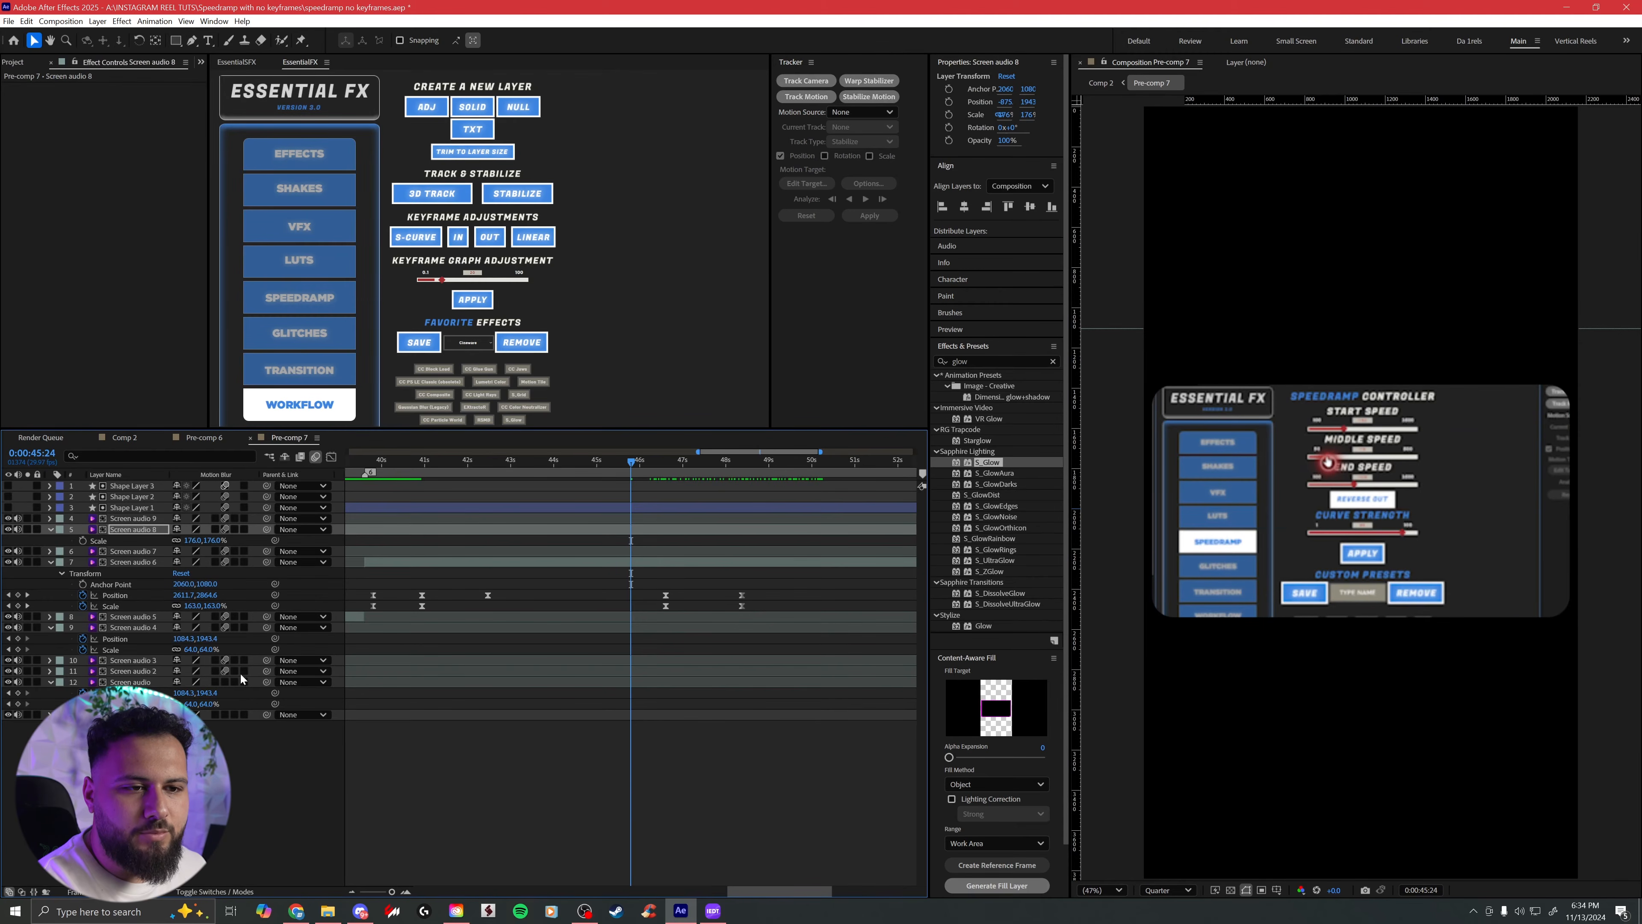
pyautogui.click(1100, 83)
pyautogui.moveTo(765, 464)
pyautogui.mouseDown()
pyautogui.moveTo(722, 462)
pyautogui.moveTo(736, 464)
pyautogui.mouseUp()
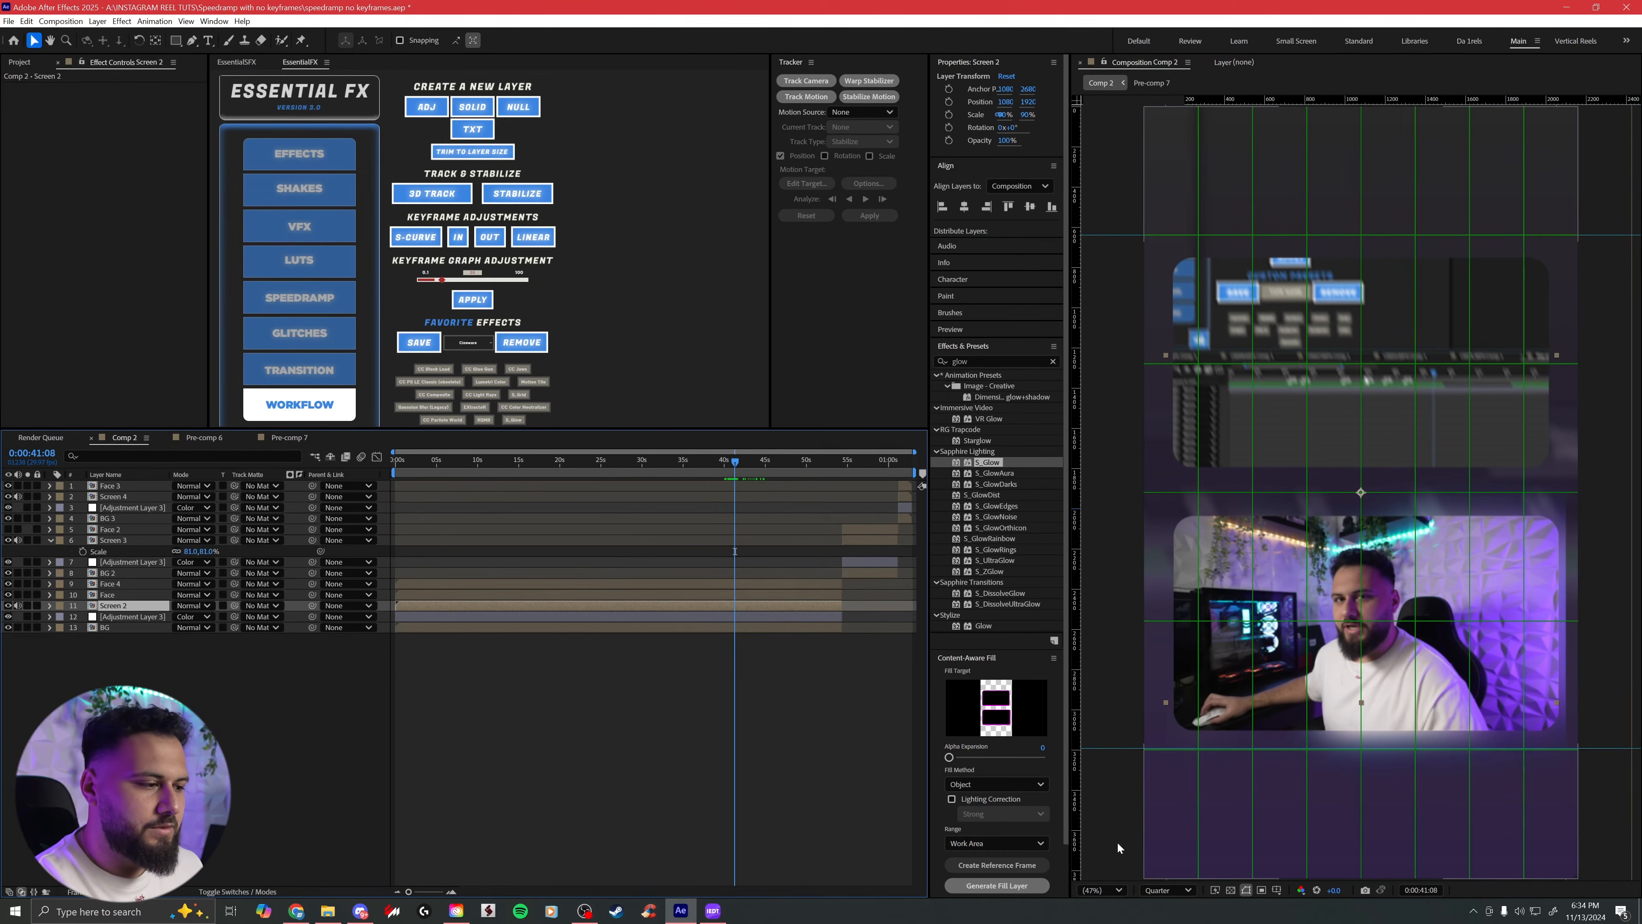
# Step: Hide the proportional grid in the composition view and collapse the revealed layer properties
pyautogui.click(1278, 891)
pyautogui.click(1305, 819)
pyautogui.click(791, 673)
pyautogui.press('u')
# Step: Preview Comp 2 from the beginning and stop at the first cut, 0:00:04:24
pyautogui.moveTo(740, 462); pyautogui.dragTo(382, 507)
pyautogui.click(452, 891)
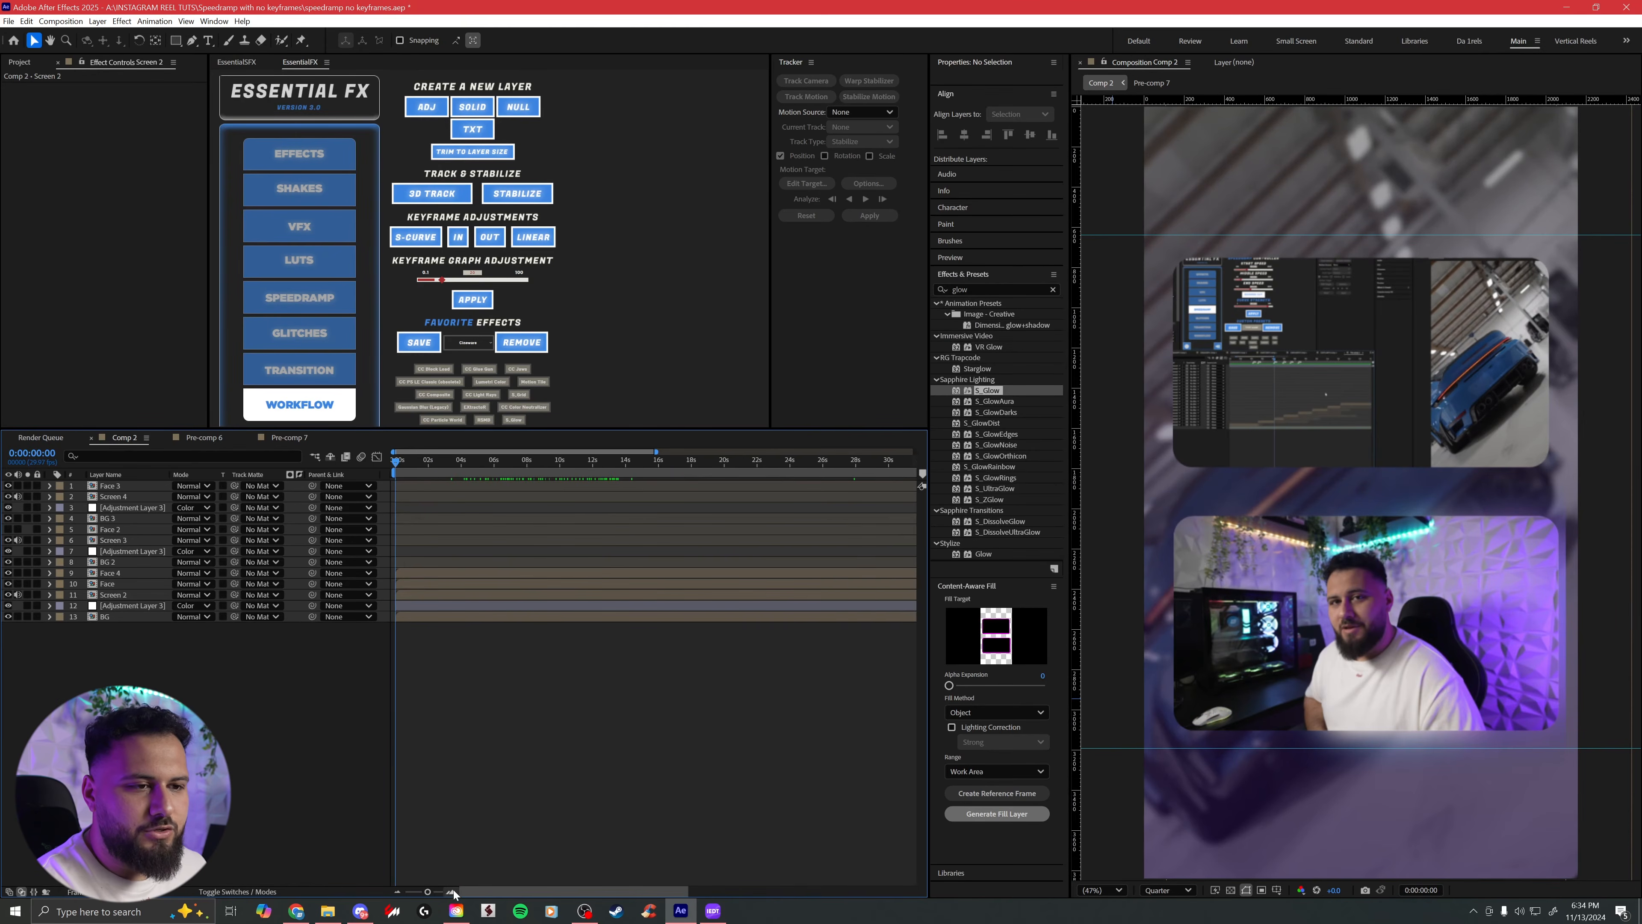
pyautogui.press('space')
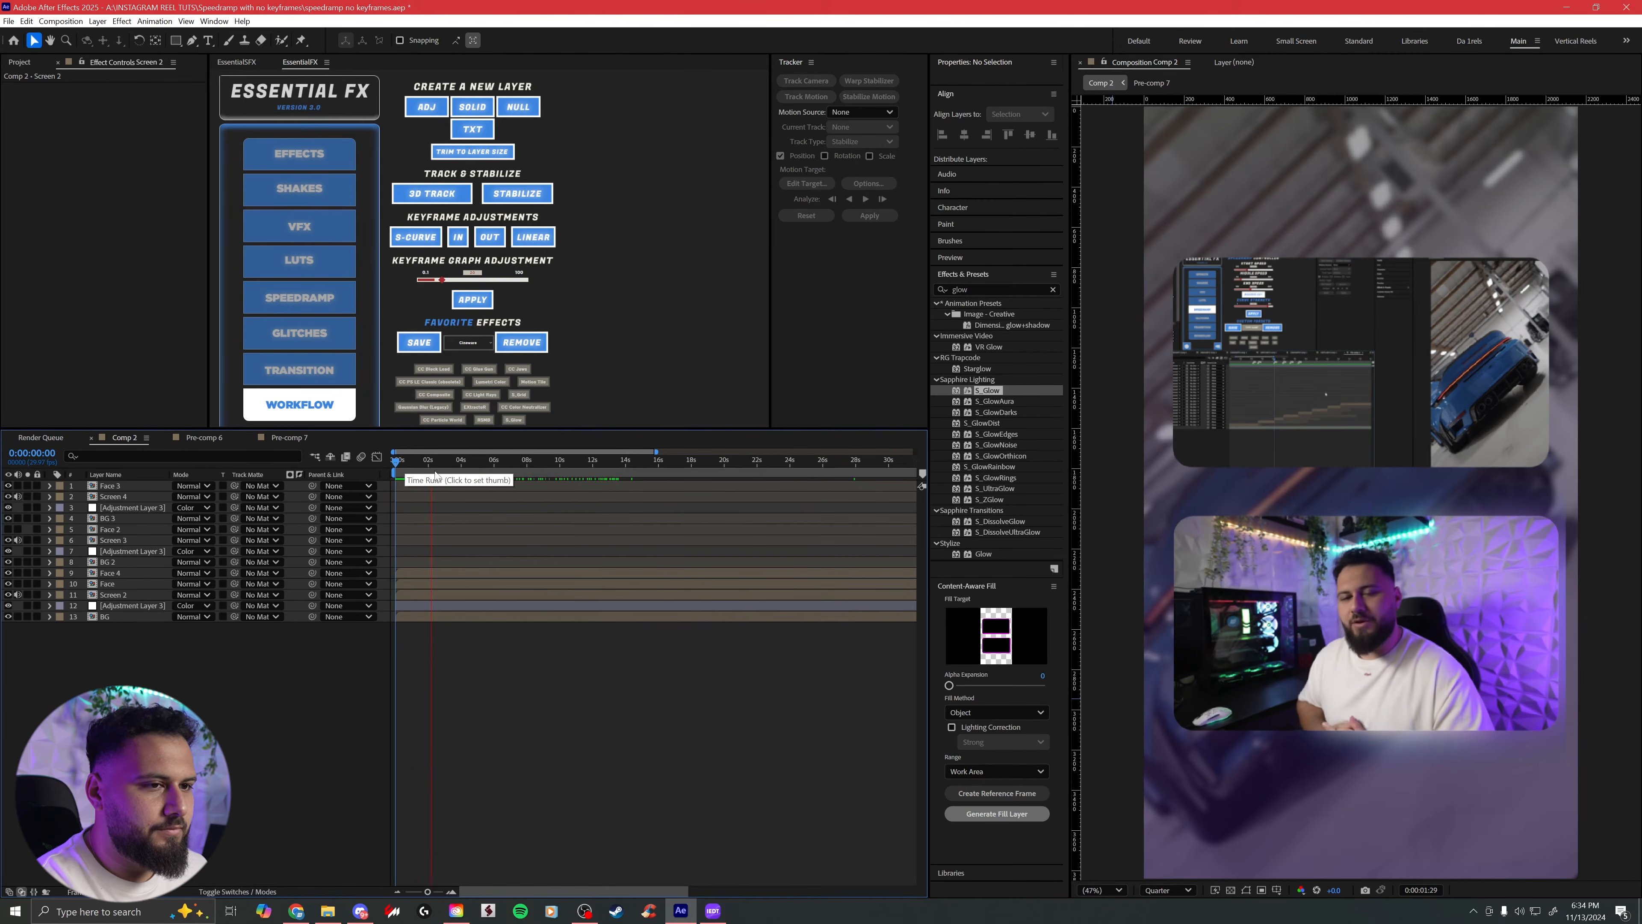
pyautogui.click(472, 469)
pyautogui.moveTo(473, 469); pyautogui.dragTo(475, 469)
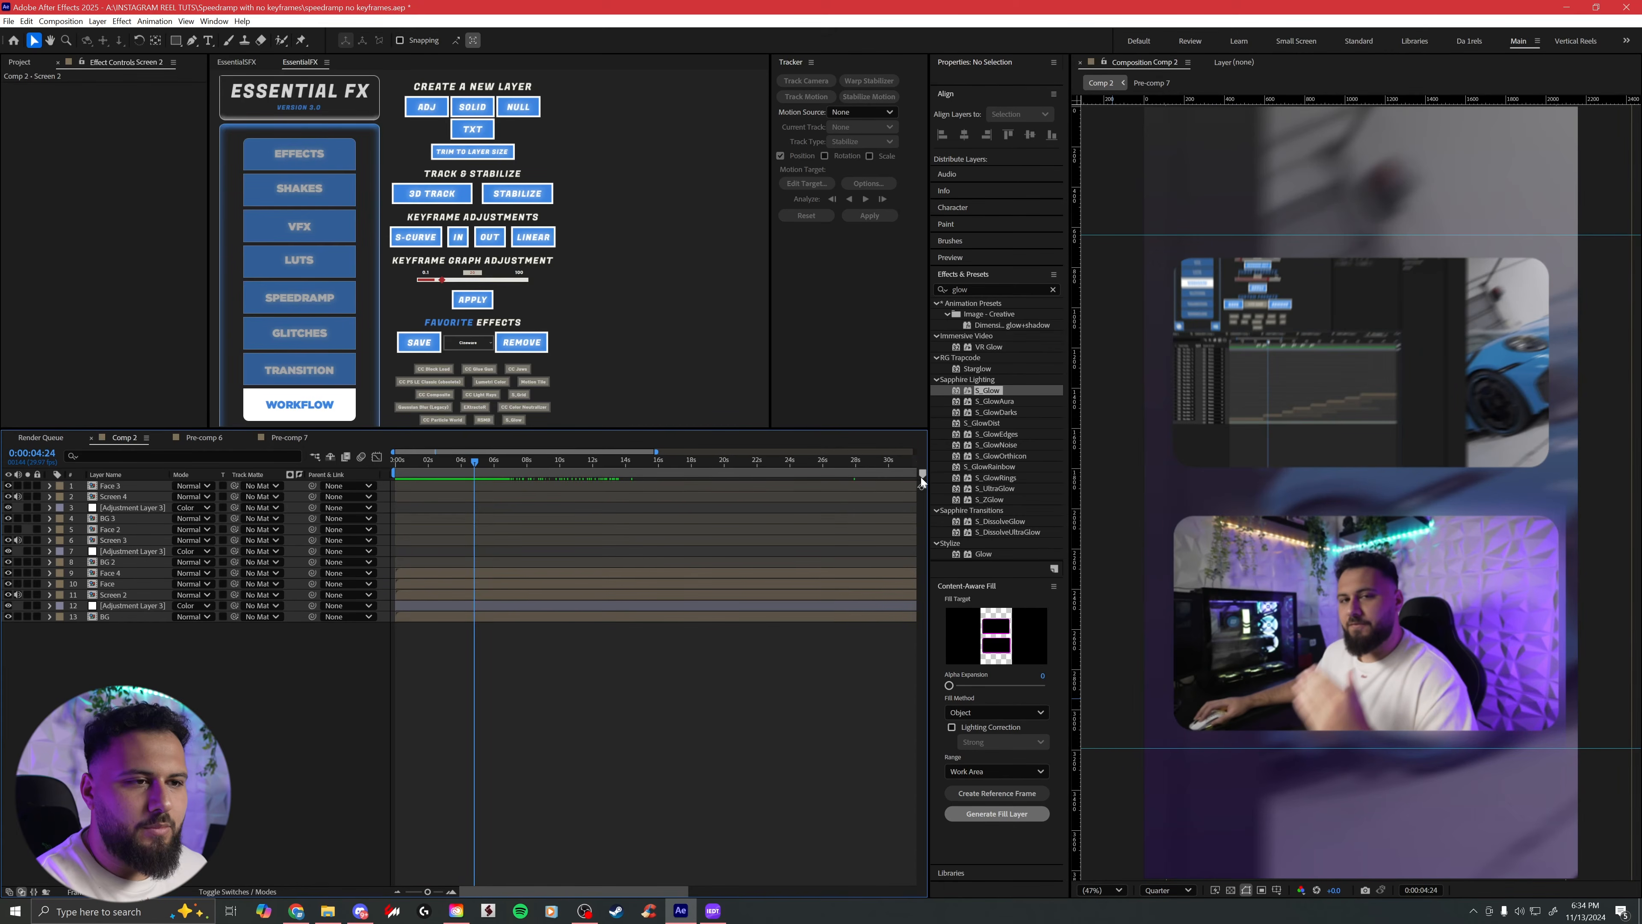
# Step: Add the Film Burn 1 clip from the Essential FX VFX library at the 0:00:04:24 cut
pyautogui.click(333, 229)
pyautogui.click(569, 109)
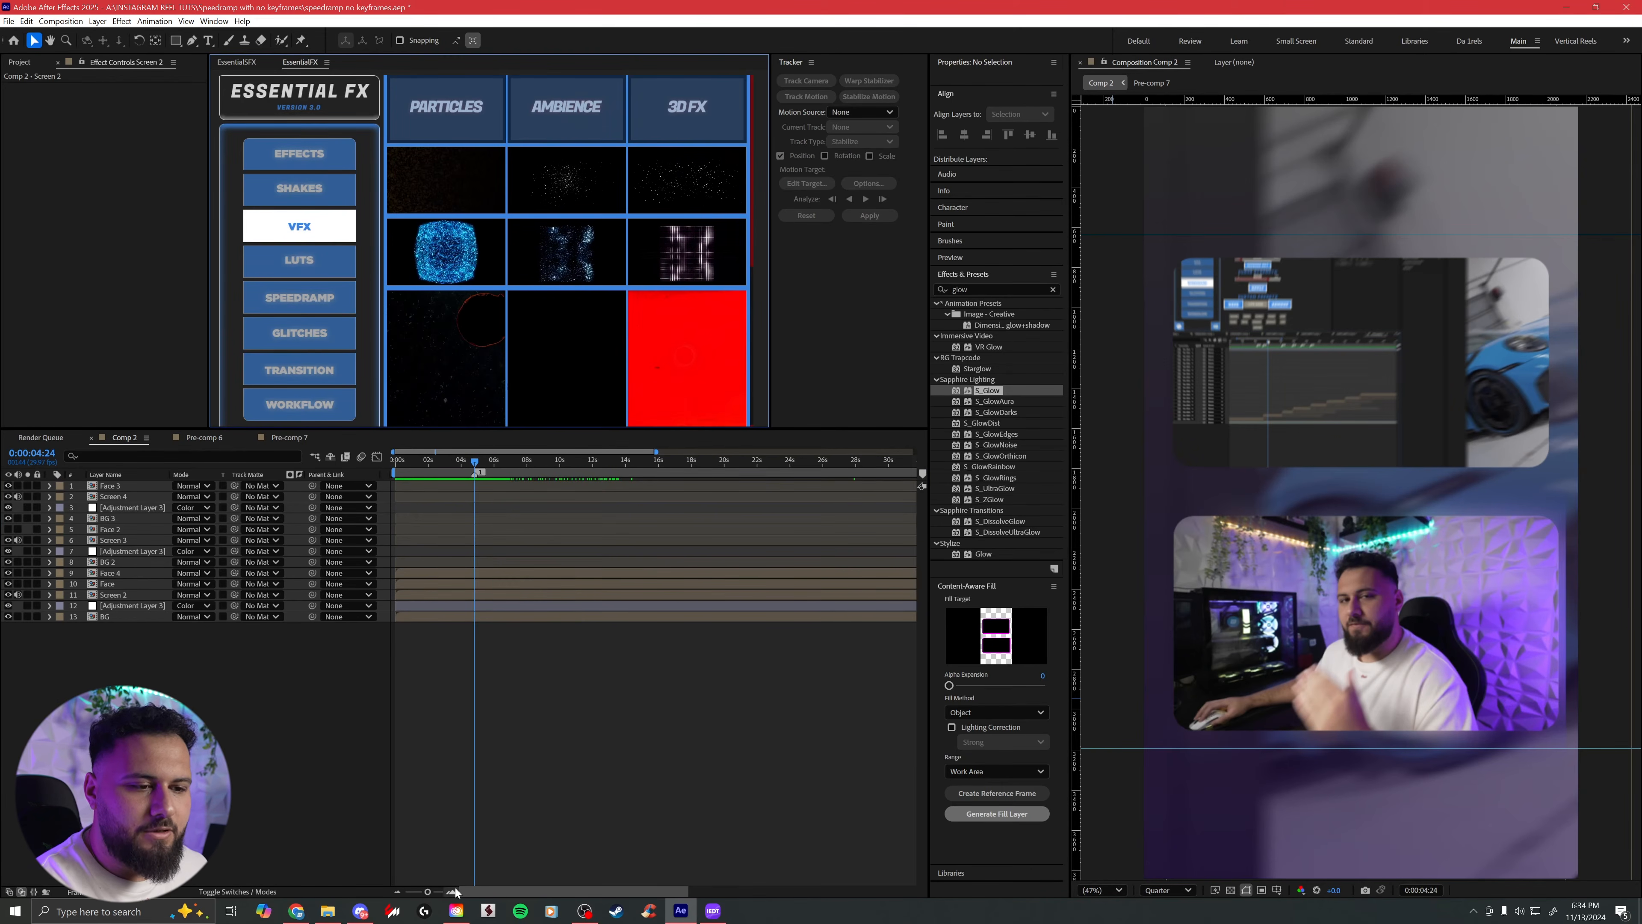
pyautogui.click(453, 892)
pyautogui.click(453, 892)
# Step: Set the Film Burn 1 layer's blending mode to Add and shift it so the burn covers the cut
pyautogui.rightClick(479, 486)
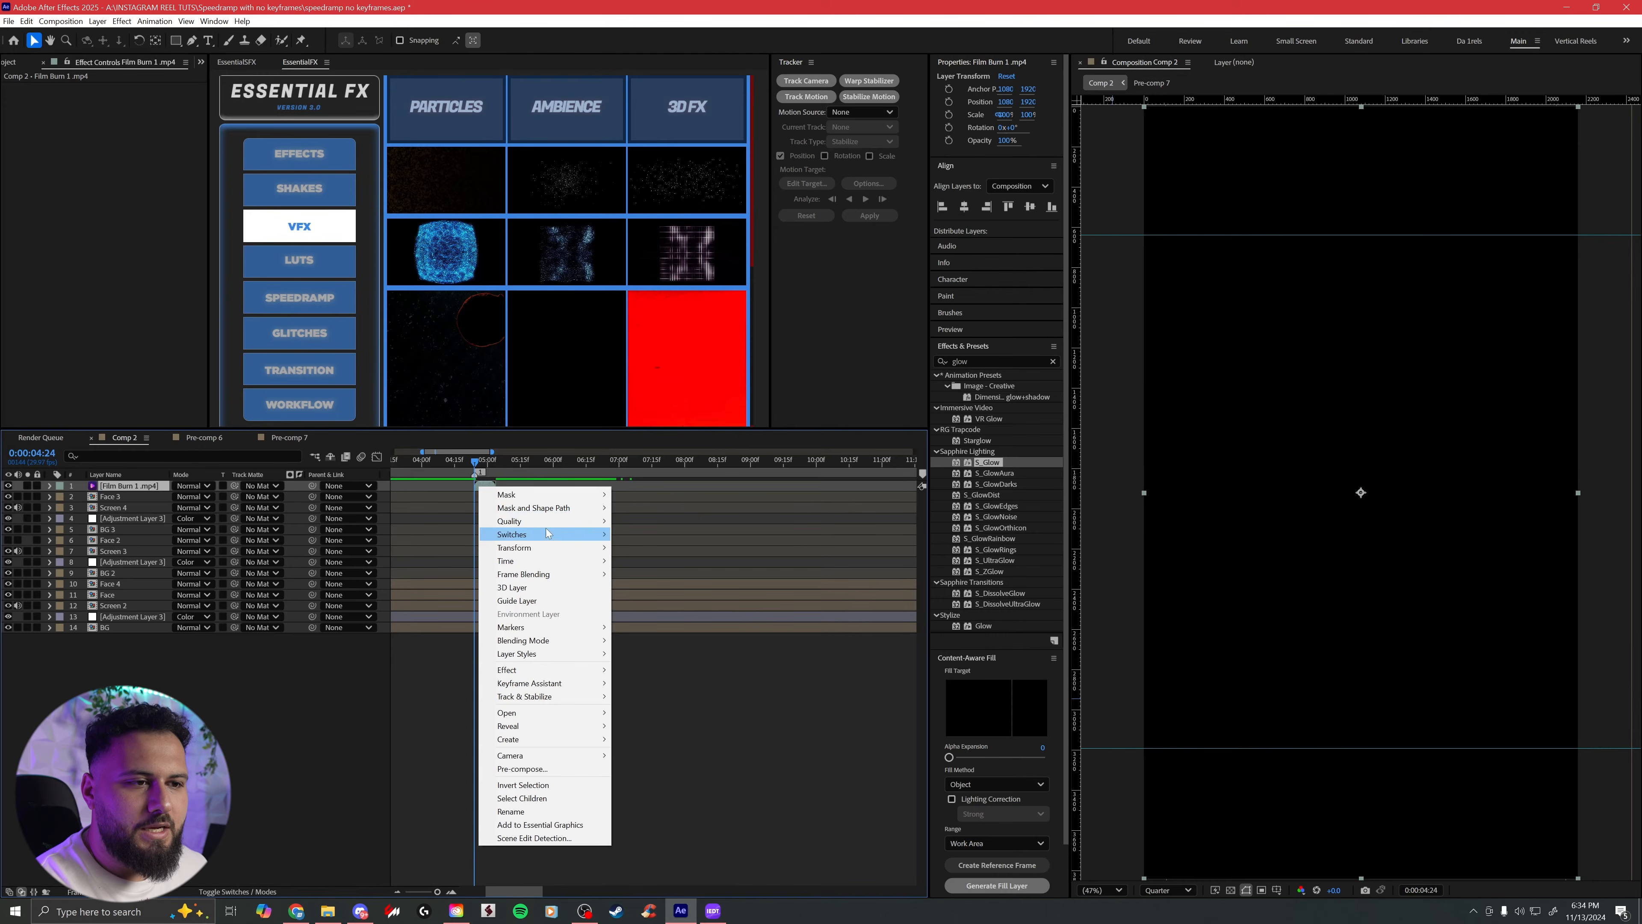
pyautogui.moveTo(524, 640)
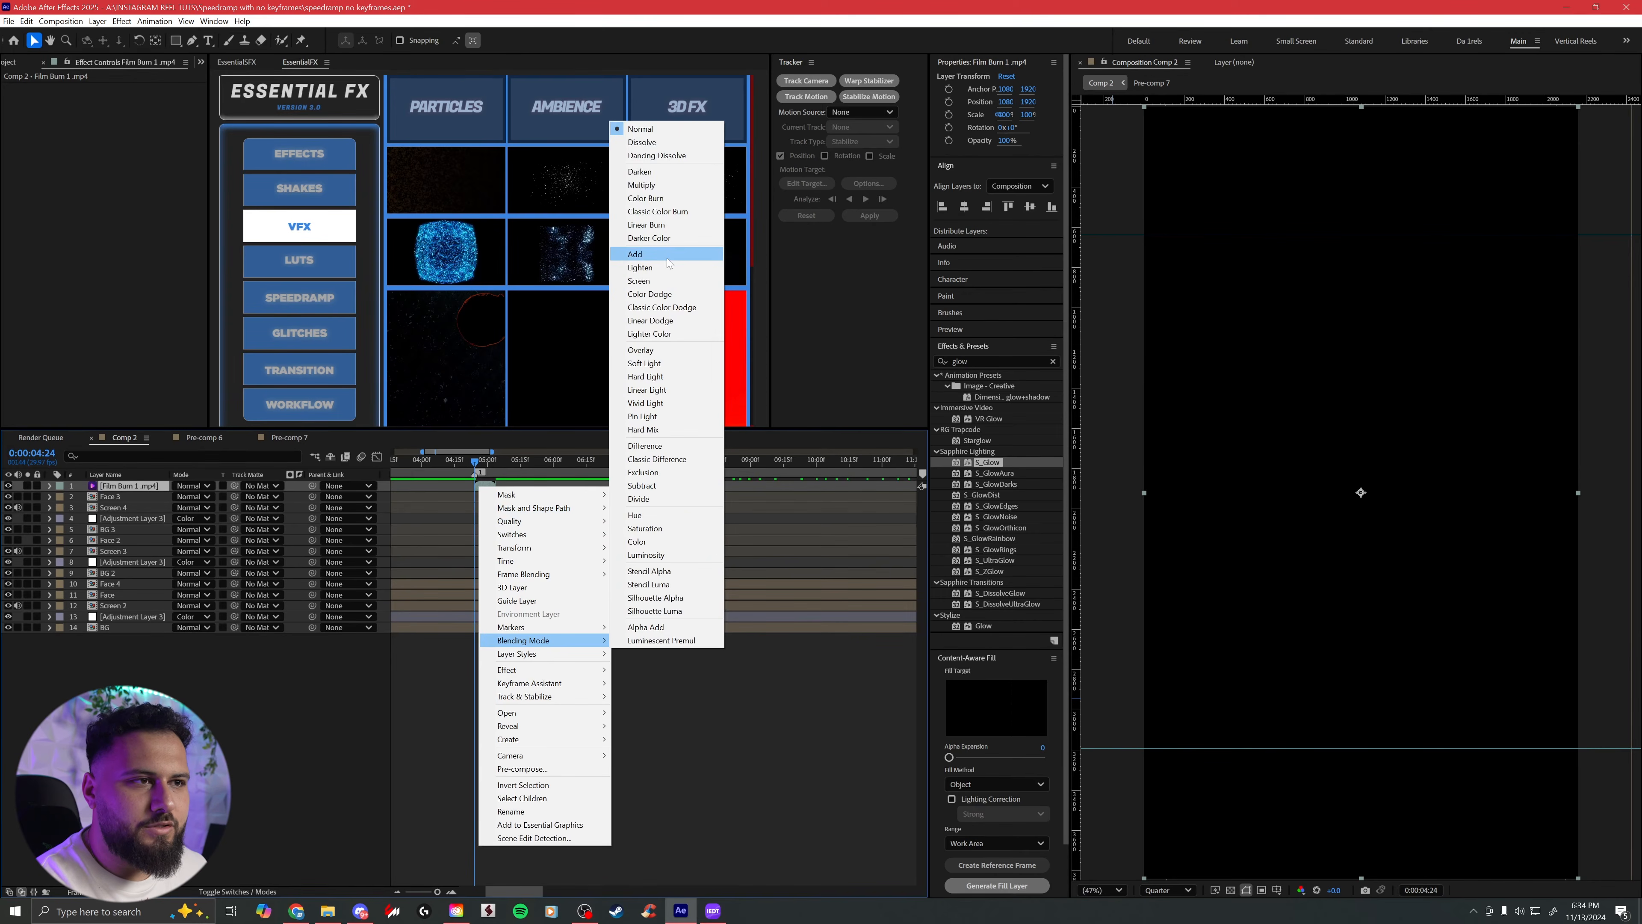
pyautogui.click(637, 256)
pyautogui.moveTo(483, 489); pyautogui.dragTo(481, 490)
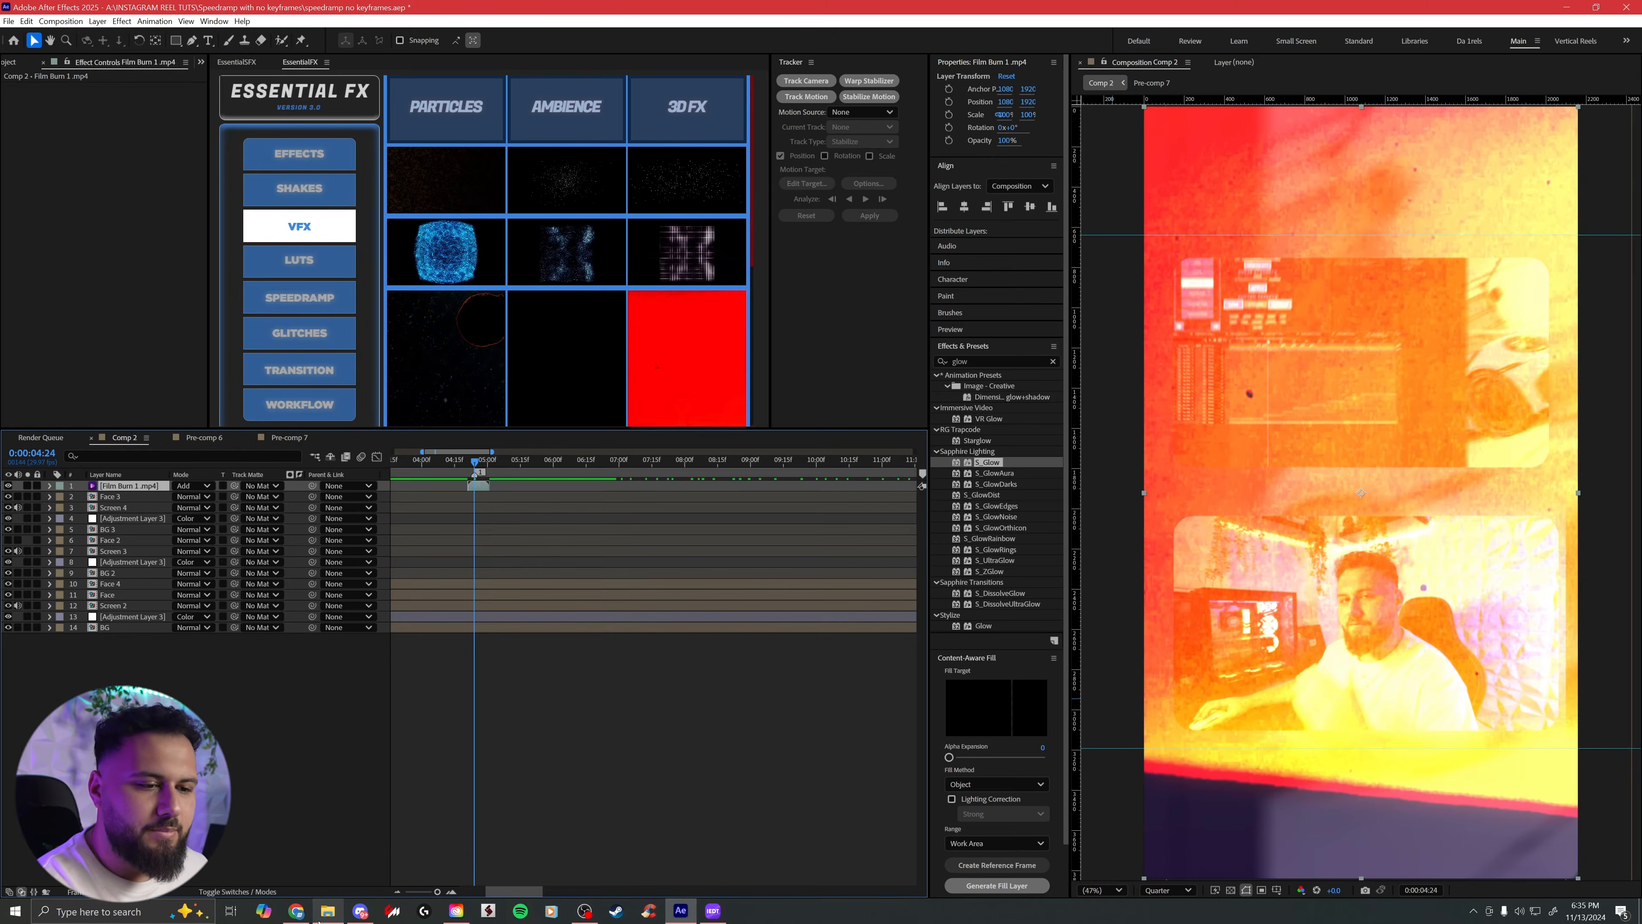
# Step: Bring the film burn sound effect file into Comp 2 over the burn clip and display its waveform
pyautogui.click(327, 910)
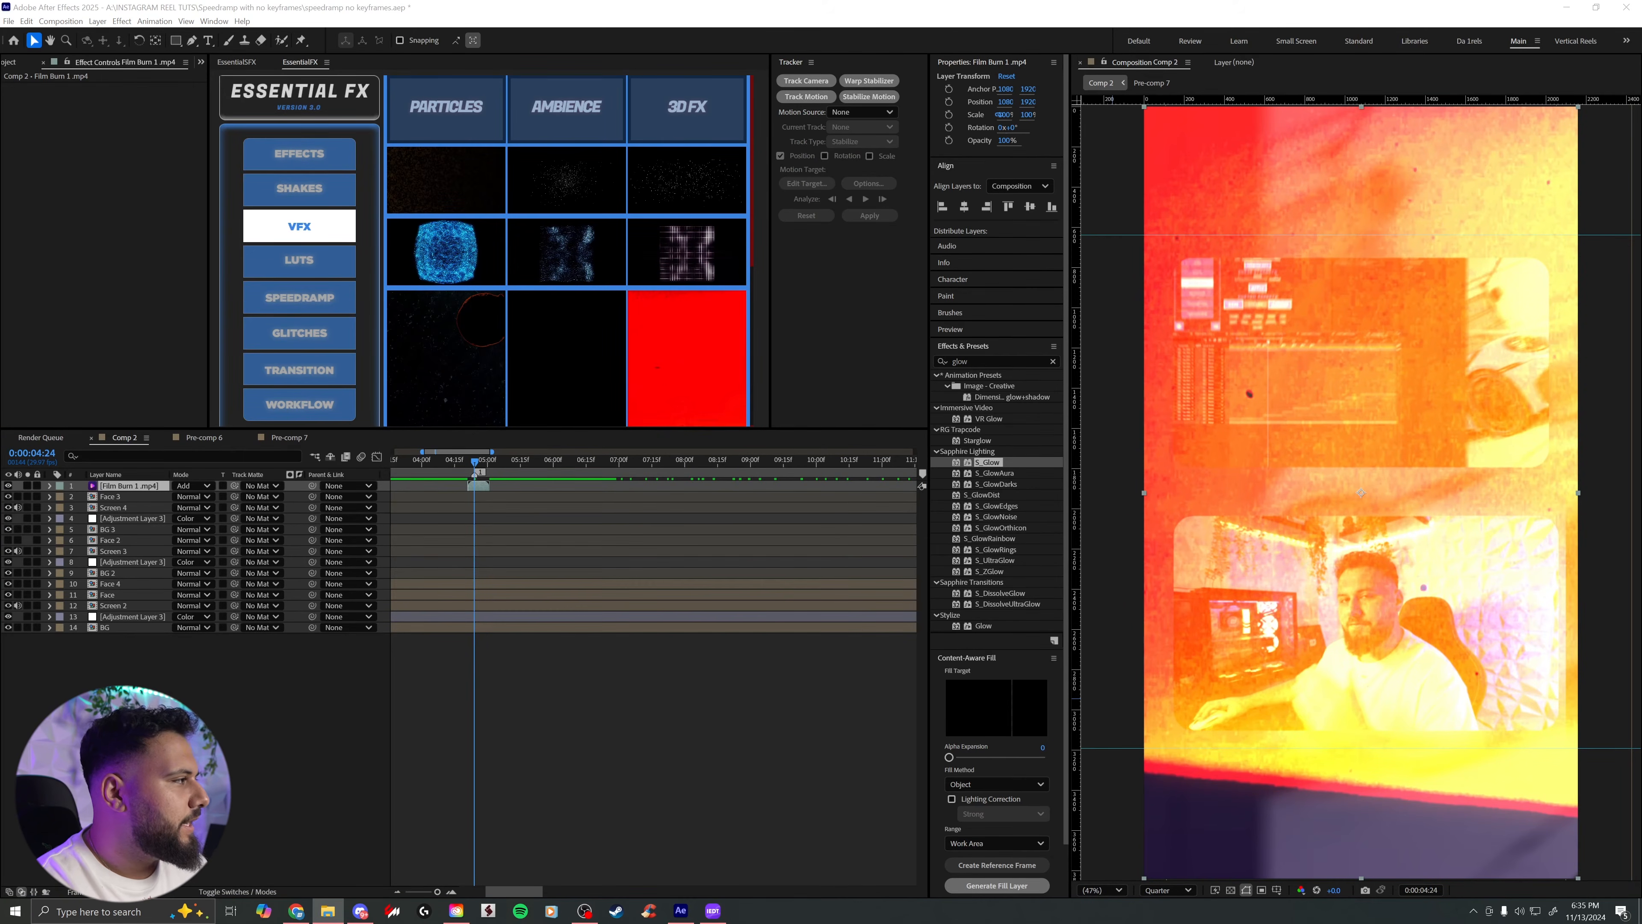
pyautogui.moveTo(1640, 530); pyautogui.dragTo(602, 569)
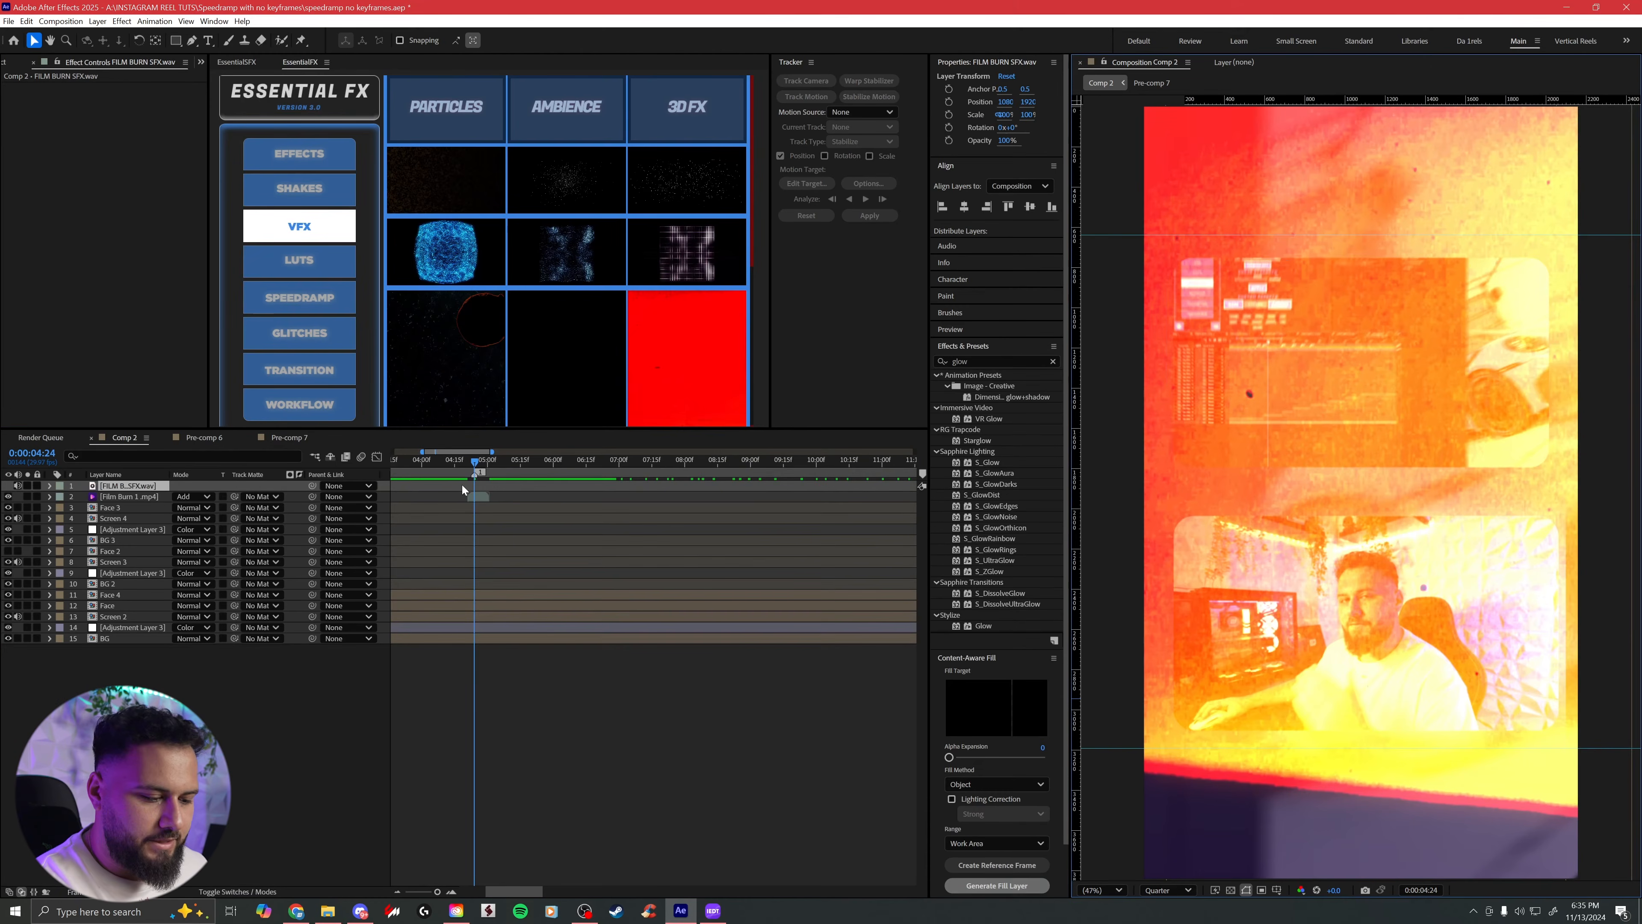
pyautogui.press('l')
pyautogui.press('l')
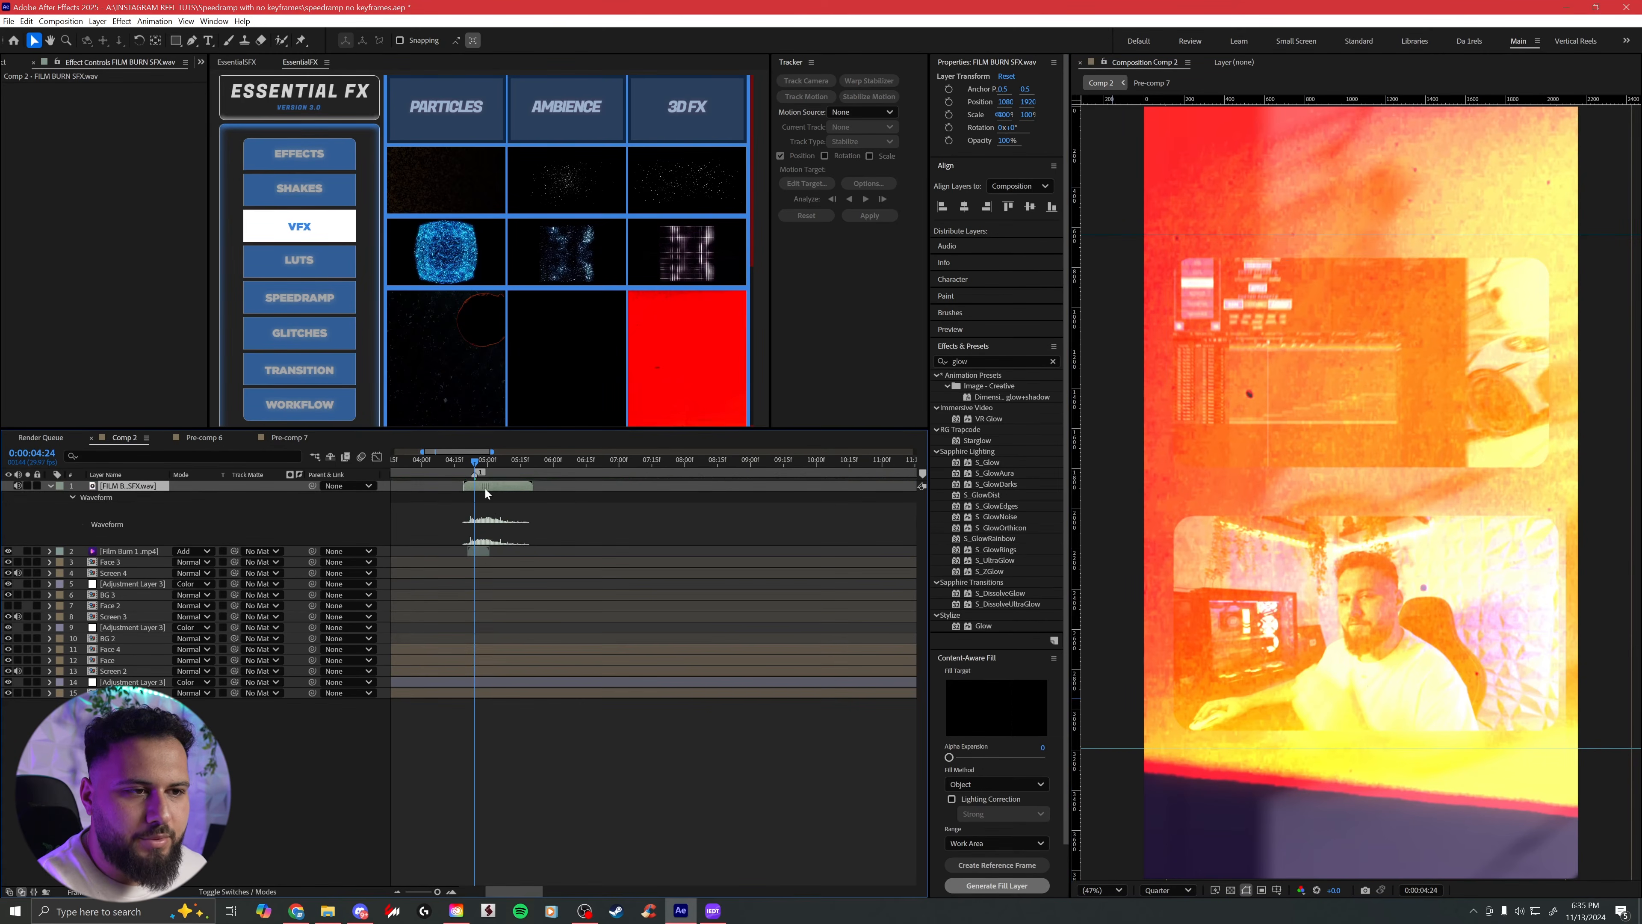
# Step: Preview the film burn and its sound from 0:00:04:18 and 0:00:04:09, with the playback settings open
pyautogui.click(461, 467)
pyautogui.press('space')
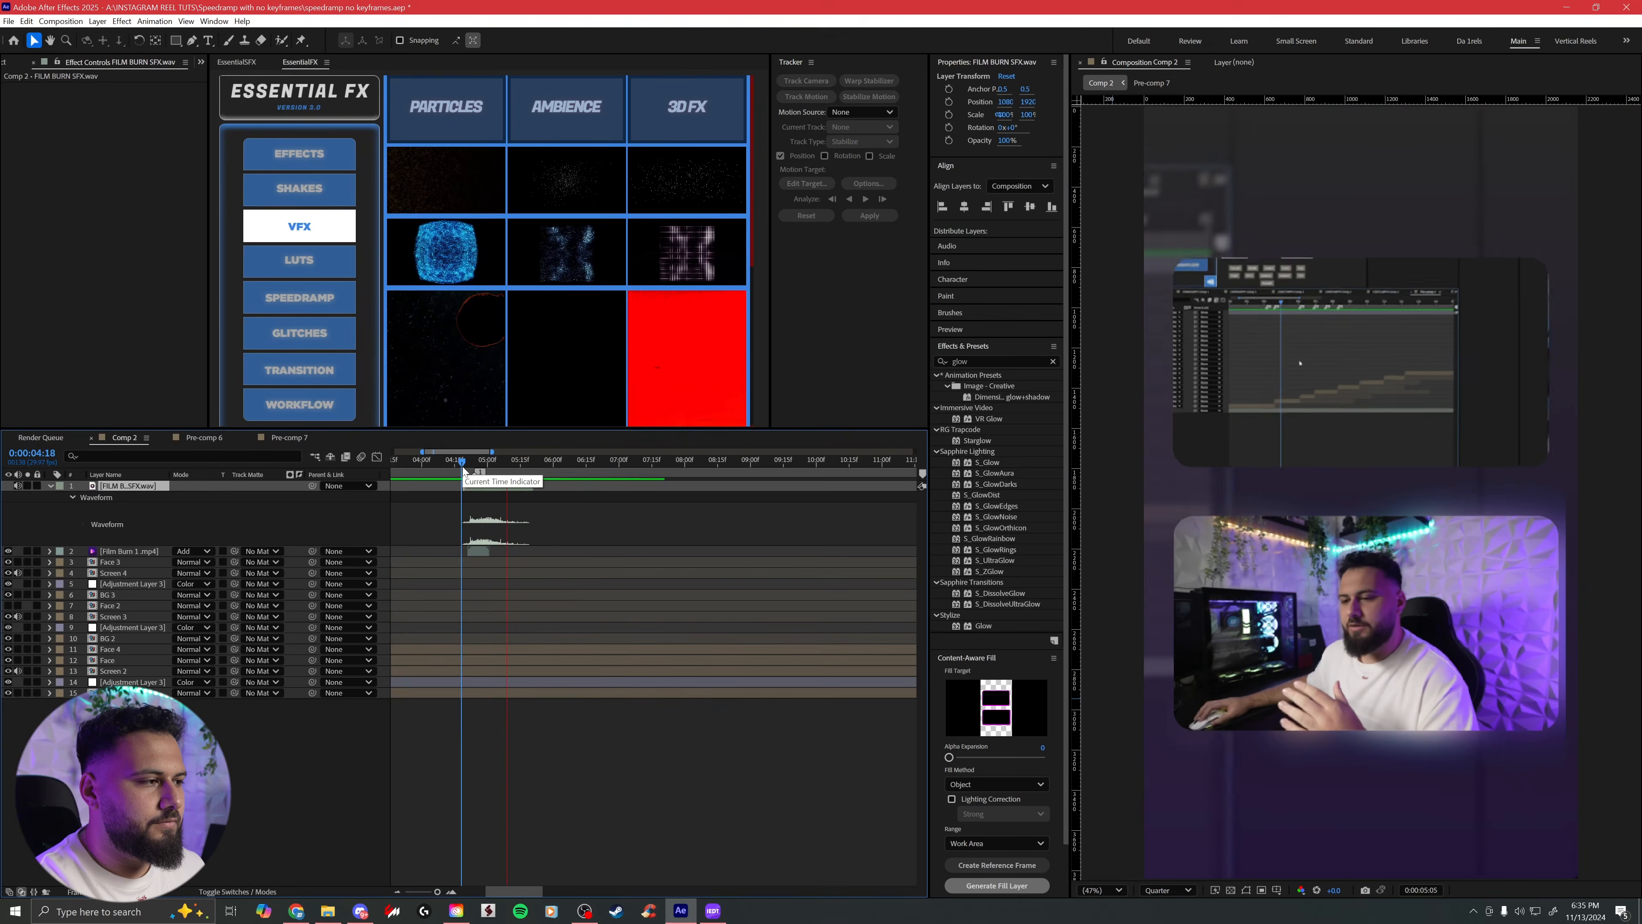
pyautogui.press('space')
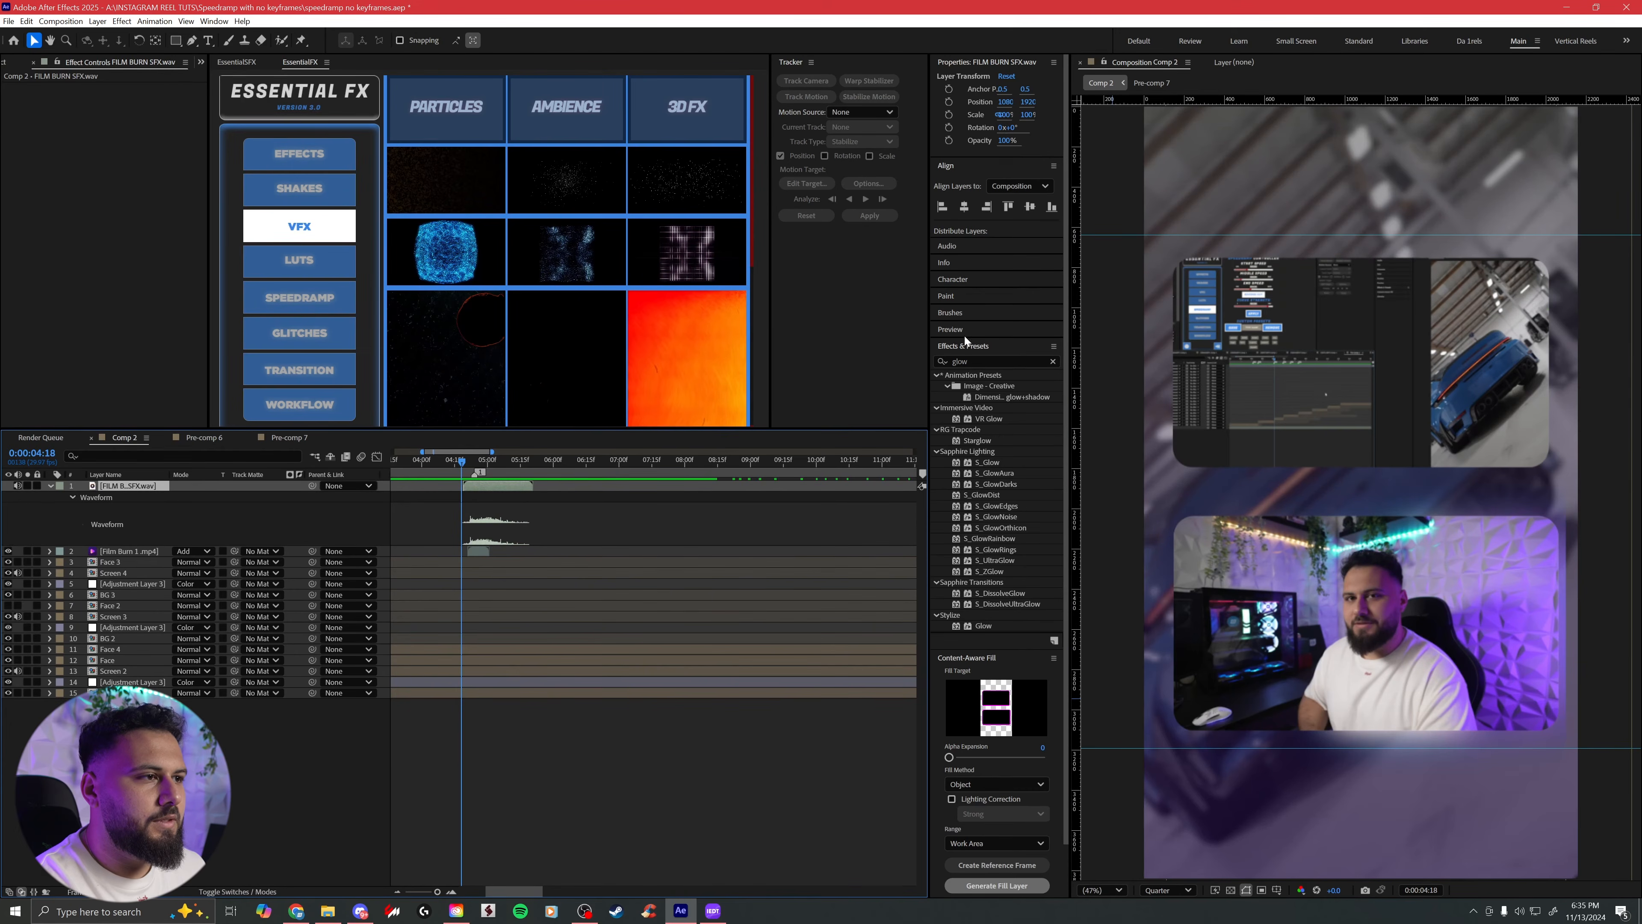
pyautogui.click(962, 331)
pyautogui.click(606, 535)
pyautogui.press('space')
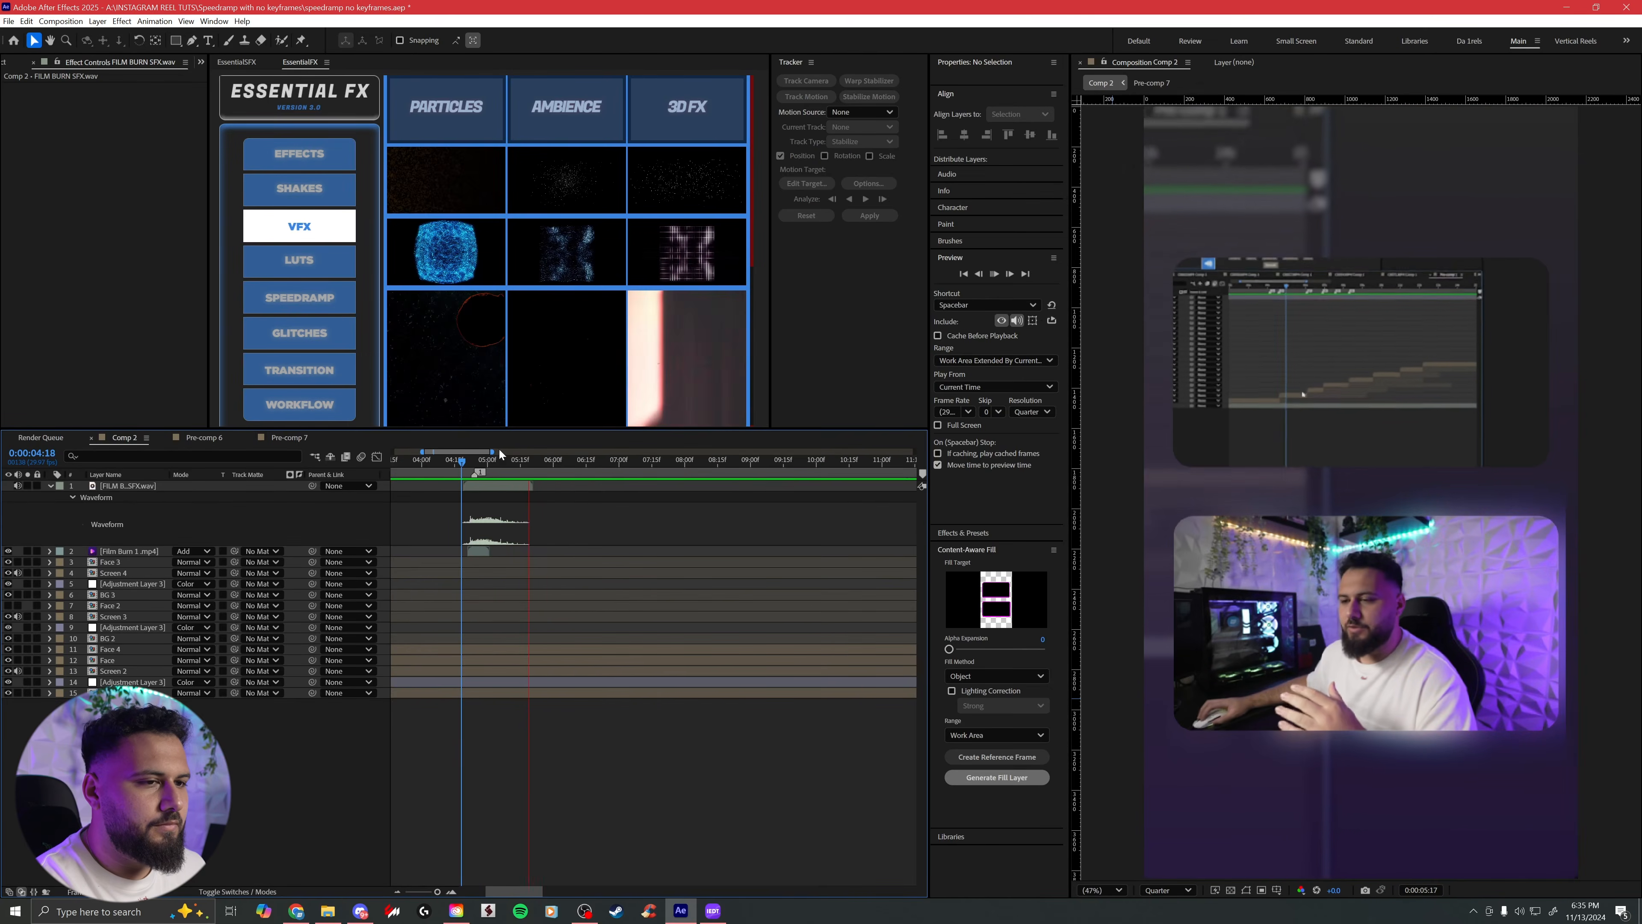
pyautogui.click(437, 467)
pyautogui.press('space')
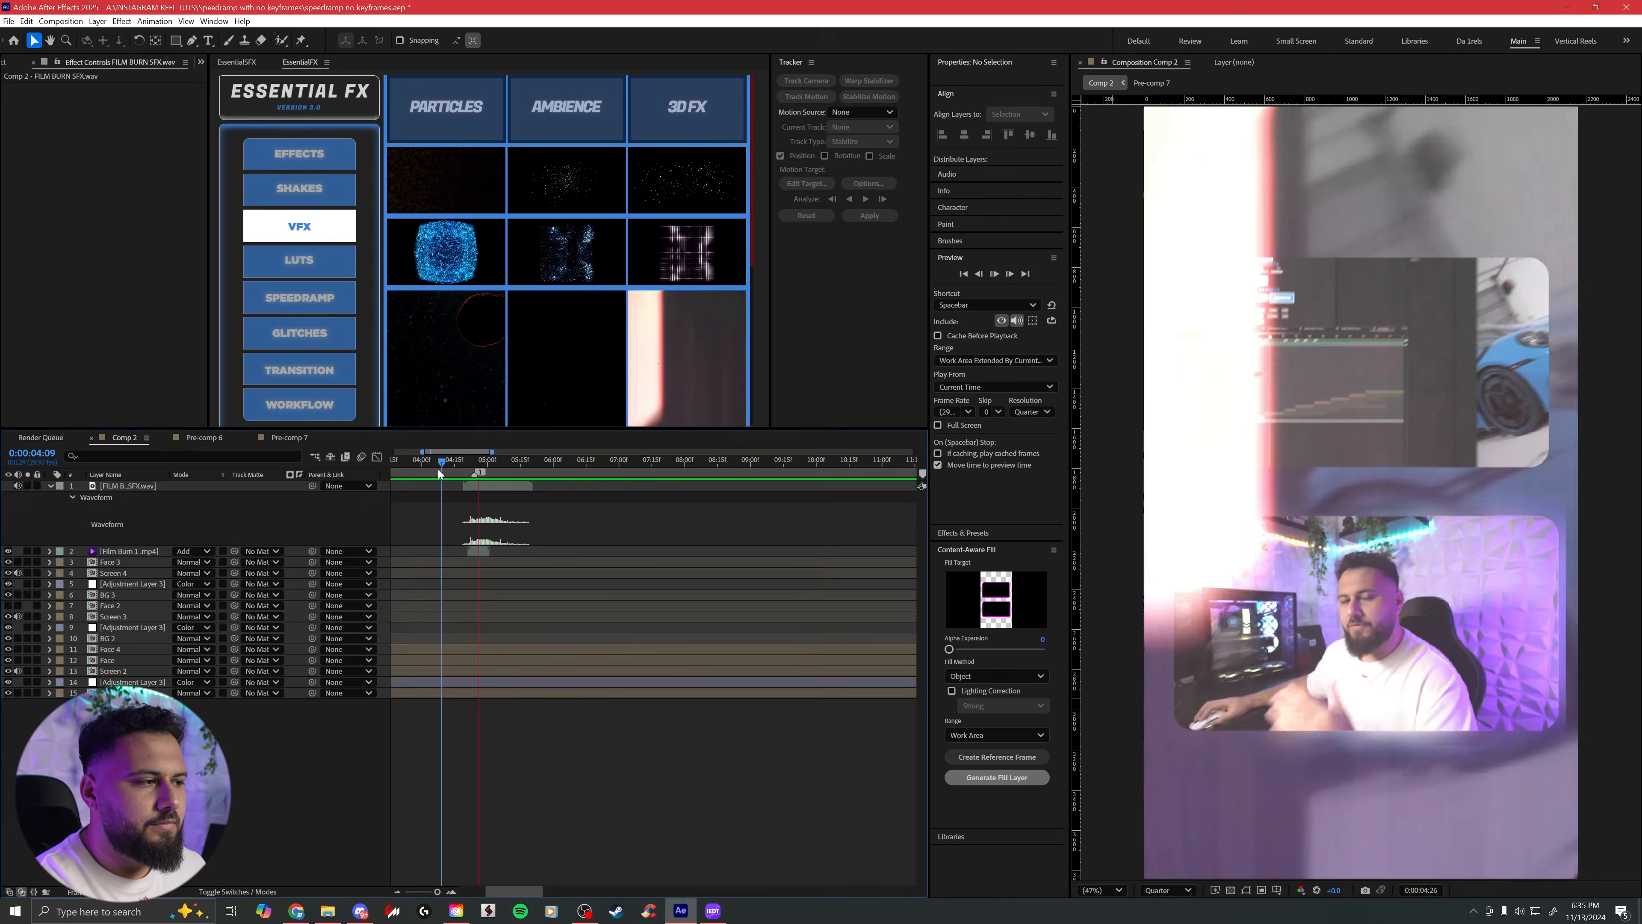
# Step: Pre-compose the film burn clip and its sound effect as "film burn transition"
pyautogui.click(500, 489)
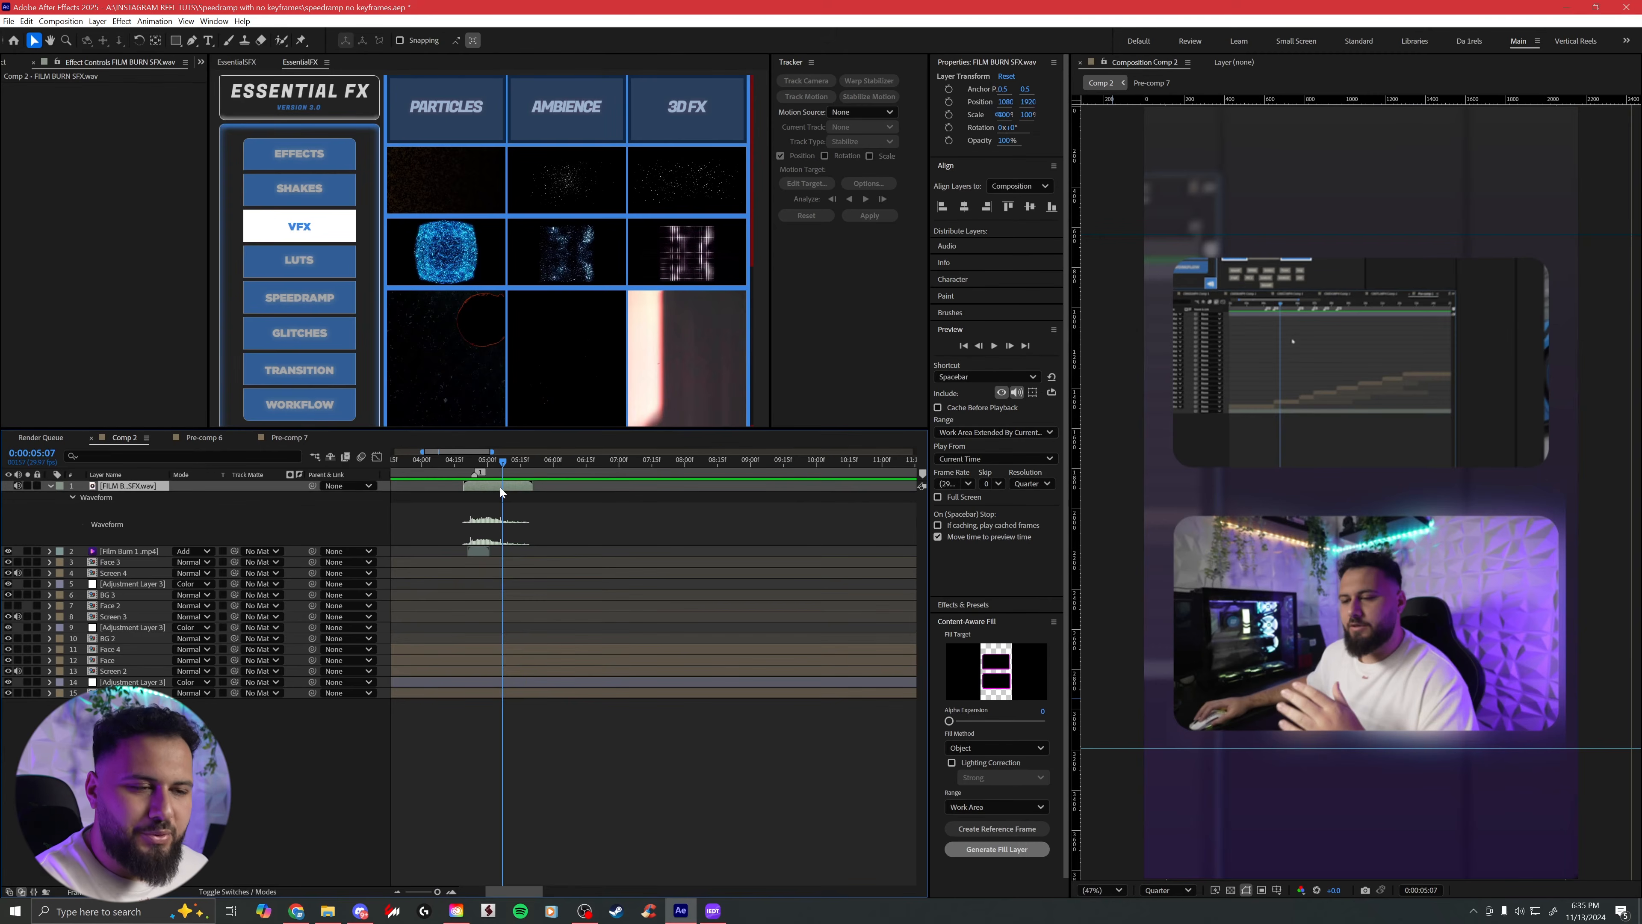
pyautogui.keyDown('shift'); pyautogui.click(477, 549); pyautogui.keyUp('shift')
pyautogui.rightClick(481, 547)
pyautogui.click(573, 470)
pyautogui.write('film burn transtion')
pyautogui.press('Return')
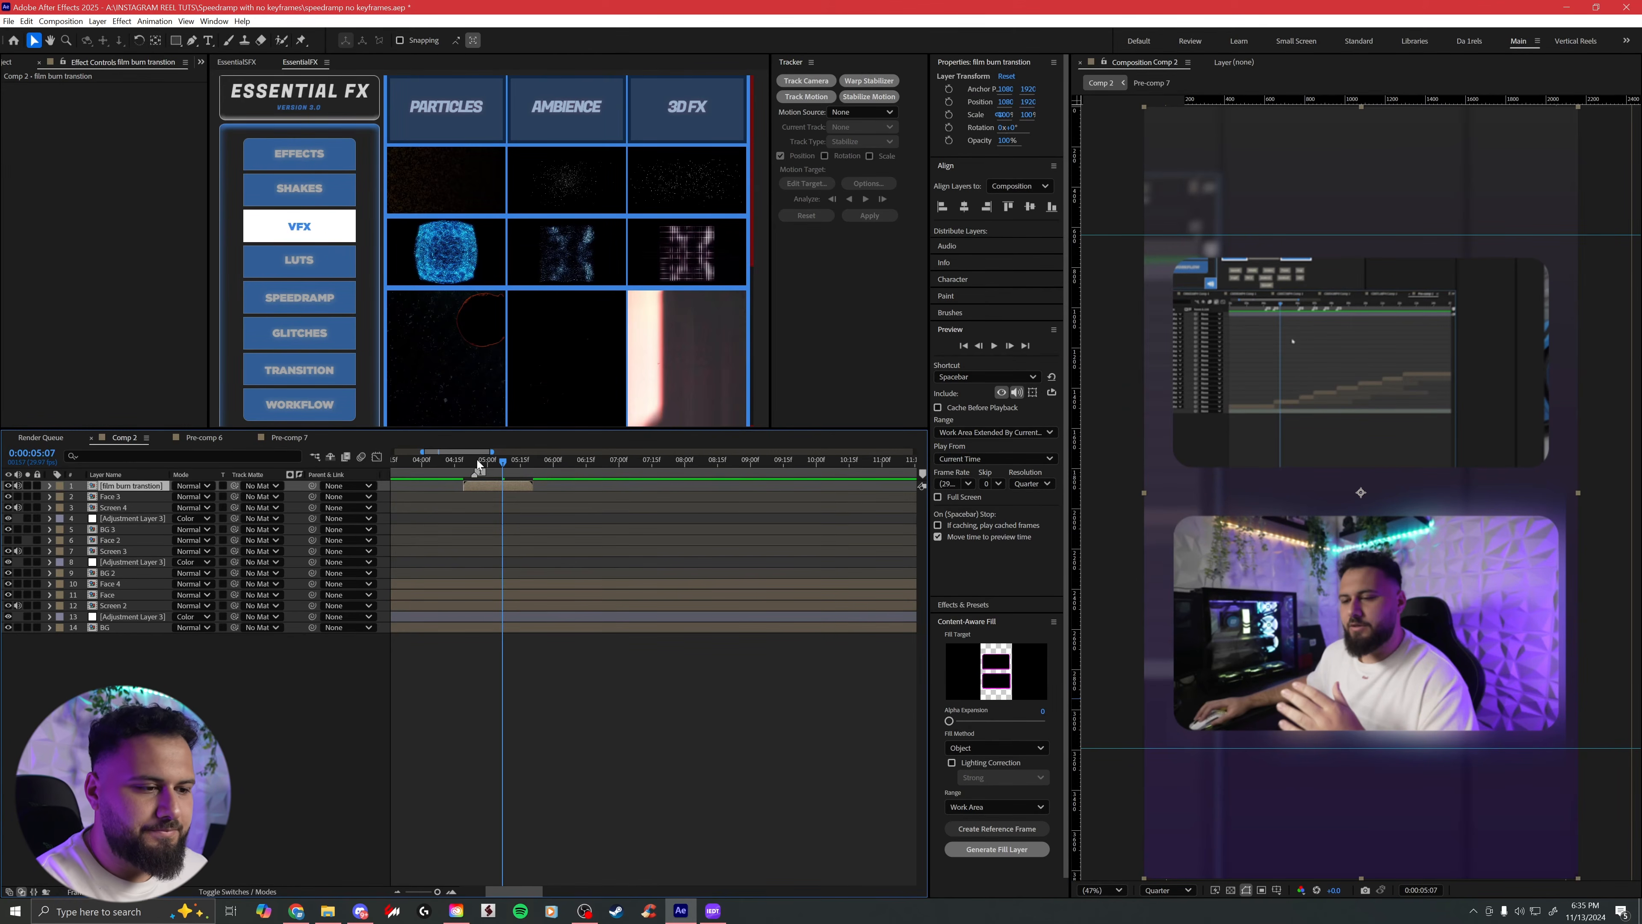
# Step: Try the Add blending mode on the film burn transition pre-comp at 0:00:04:24, and undo it
pyautogui.press('j')
pyautogui.rightClick(479, 486)
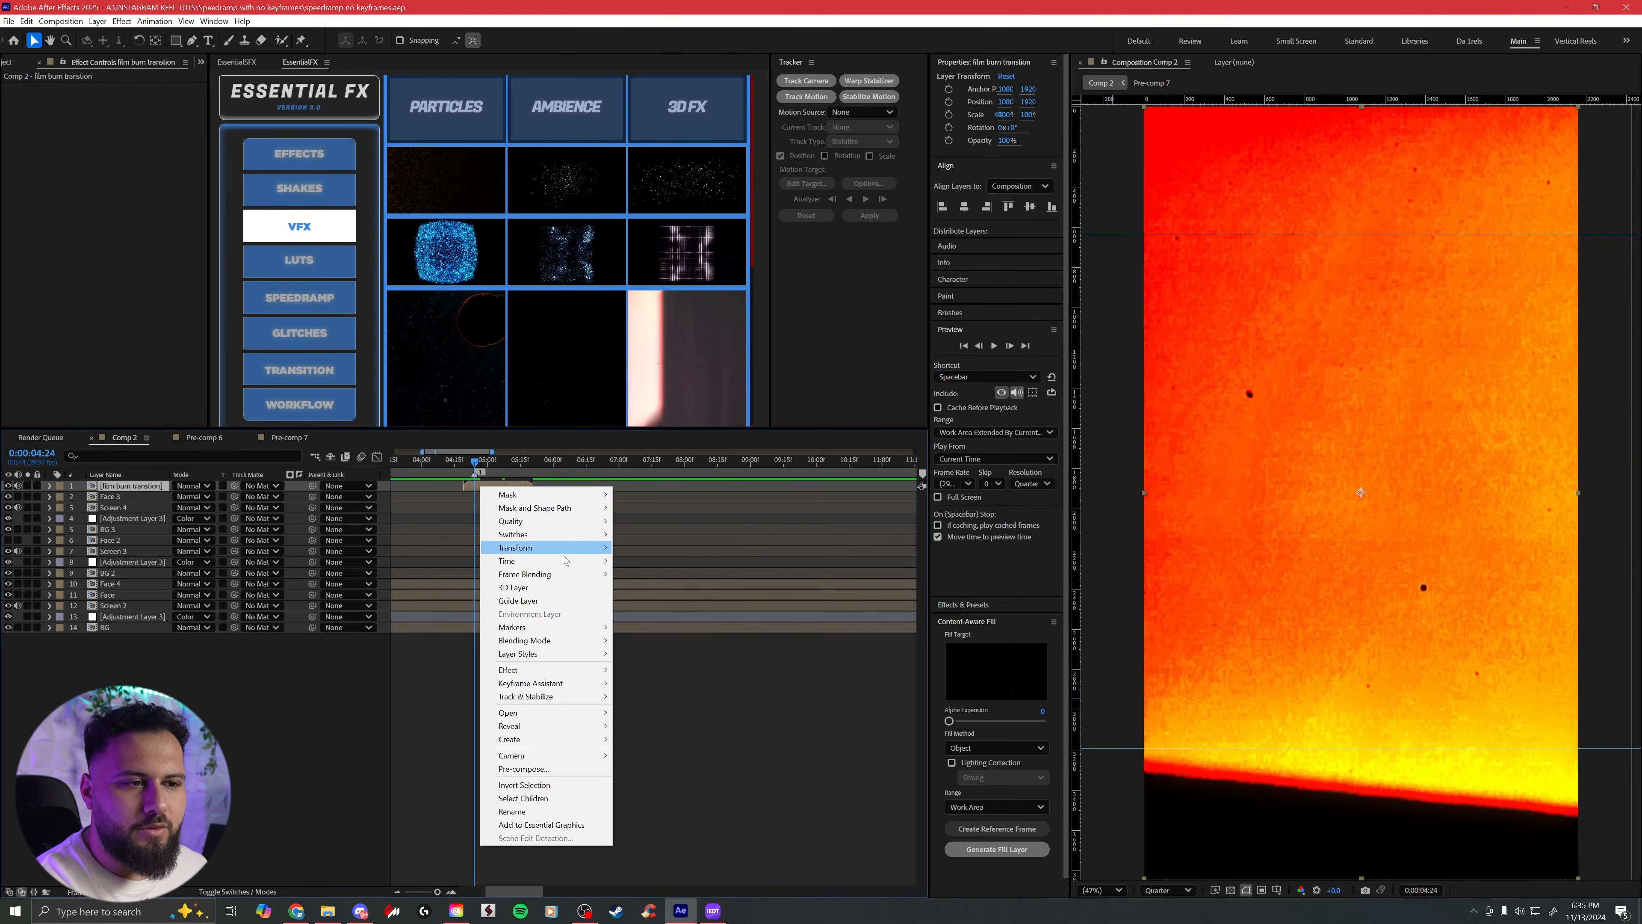
pyautogui.moveTo(556, 640)
pyautogui.click(647, 264)
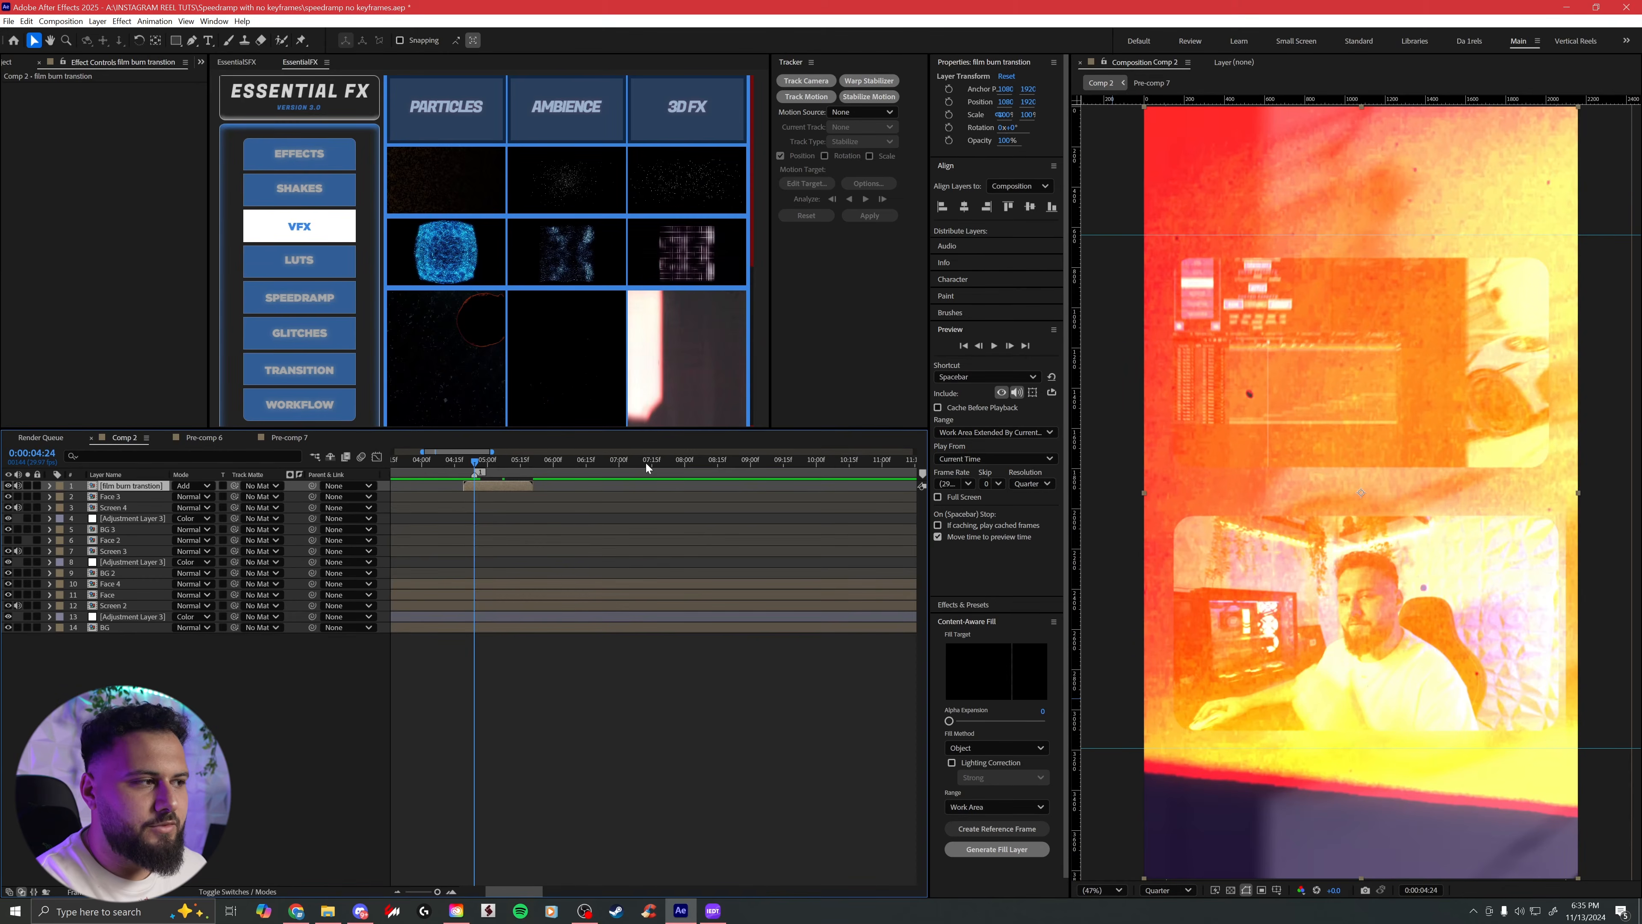
pyautogui.hotkey('ctrl', 'z')
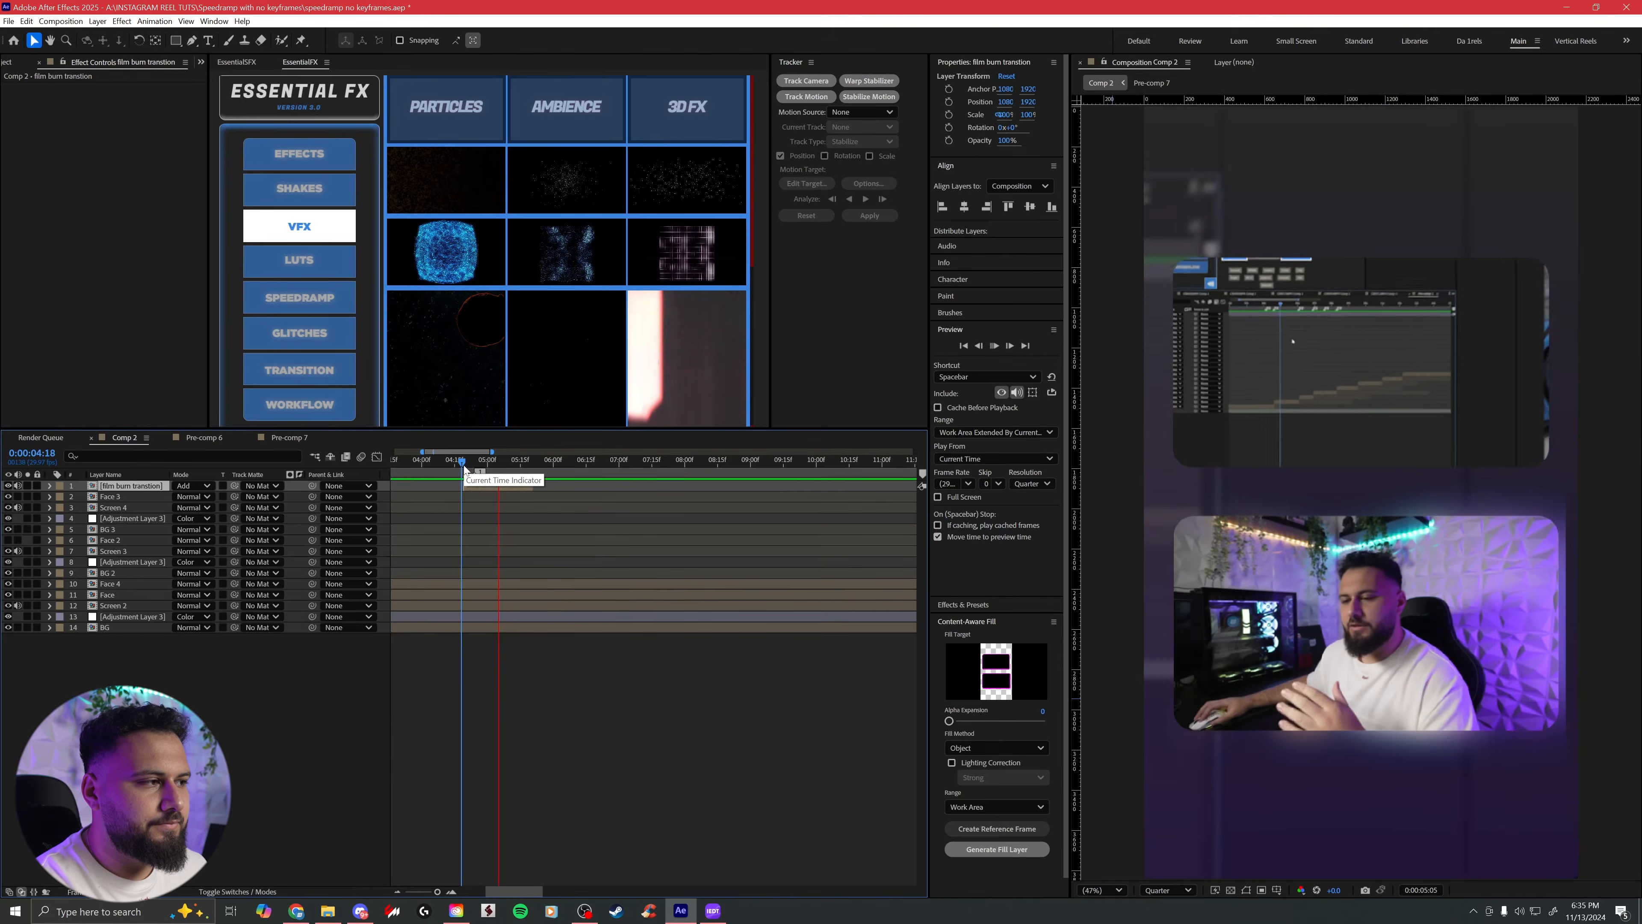
# Step: Enable Collapse Transformations on the film burn transition layer and check the burn over the cut
pyautogui.click(239, 889)
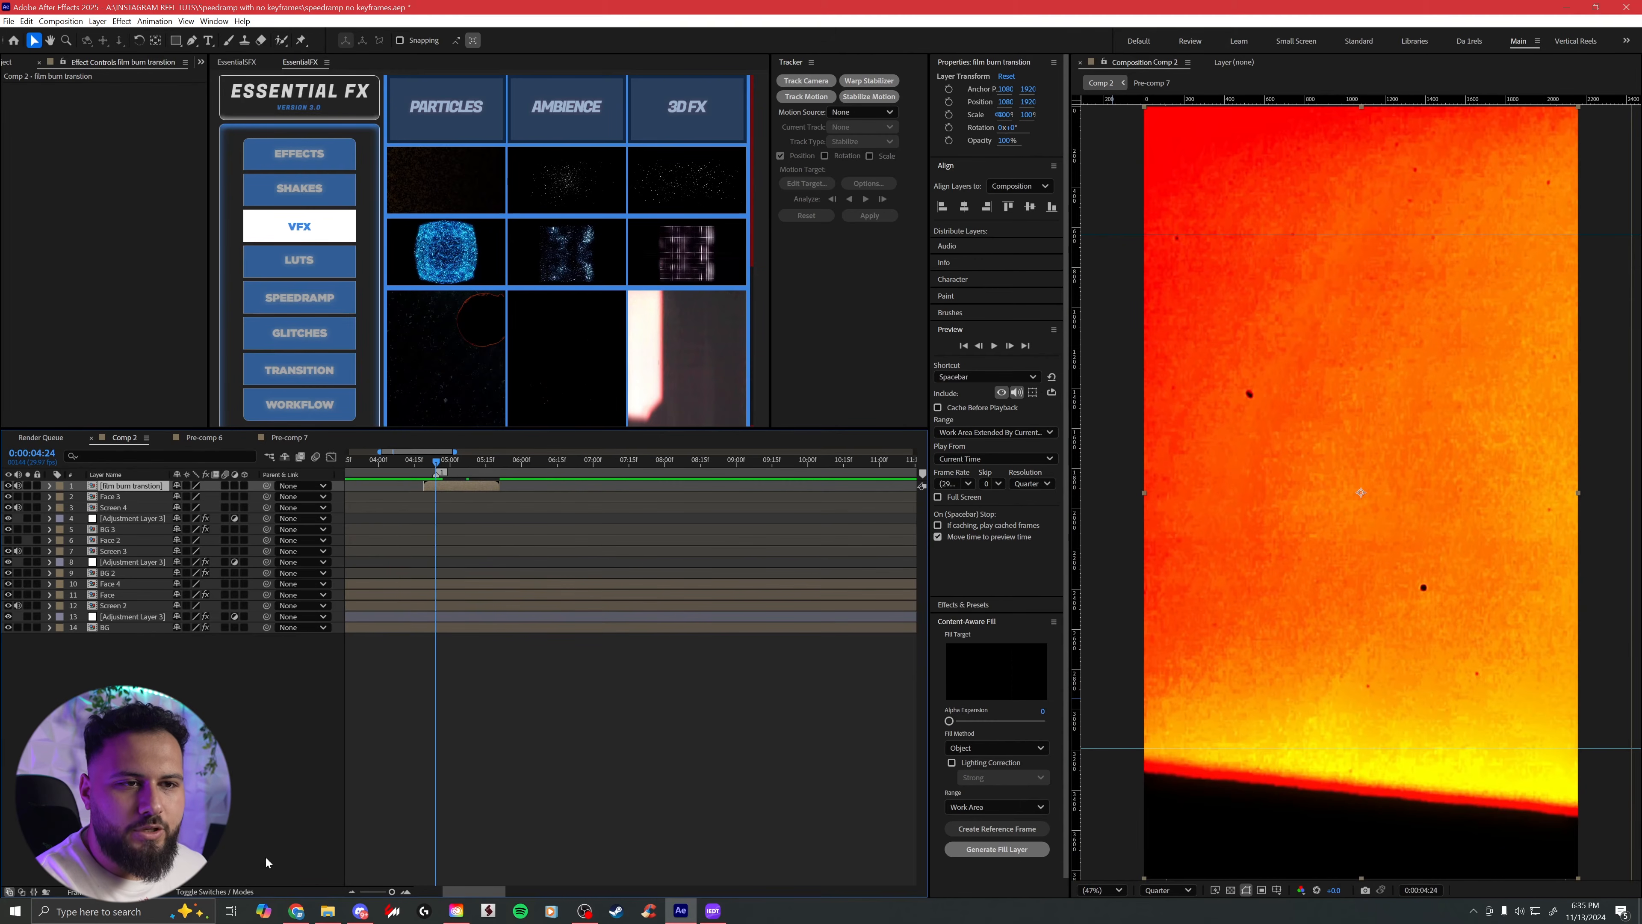
pyautogui.click(187, 486)
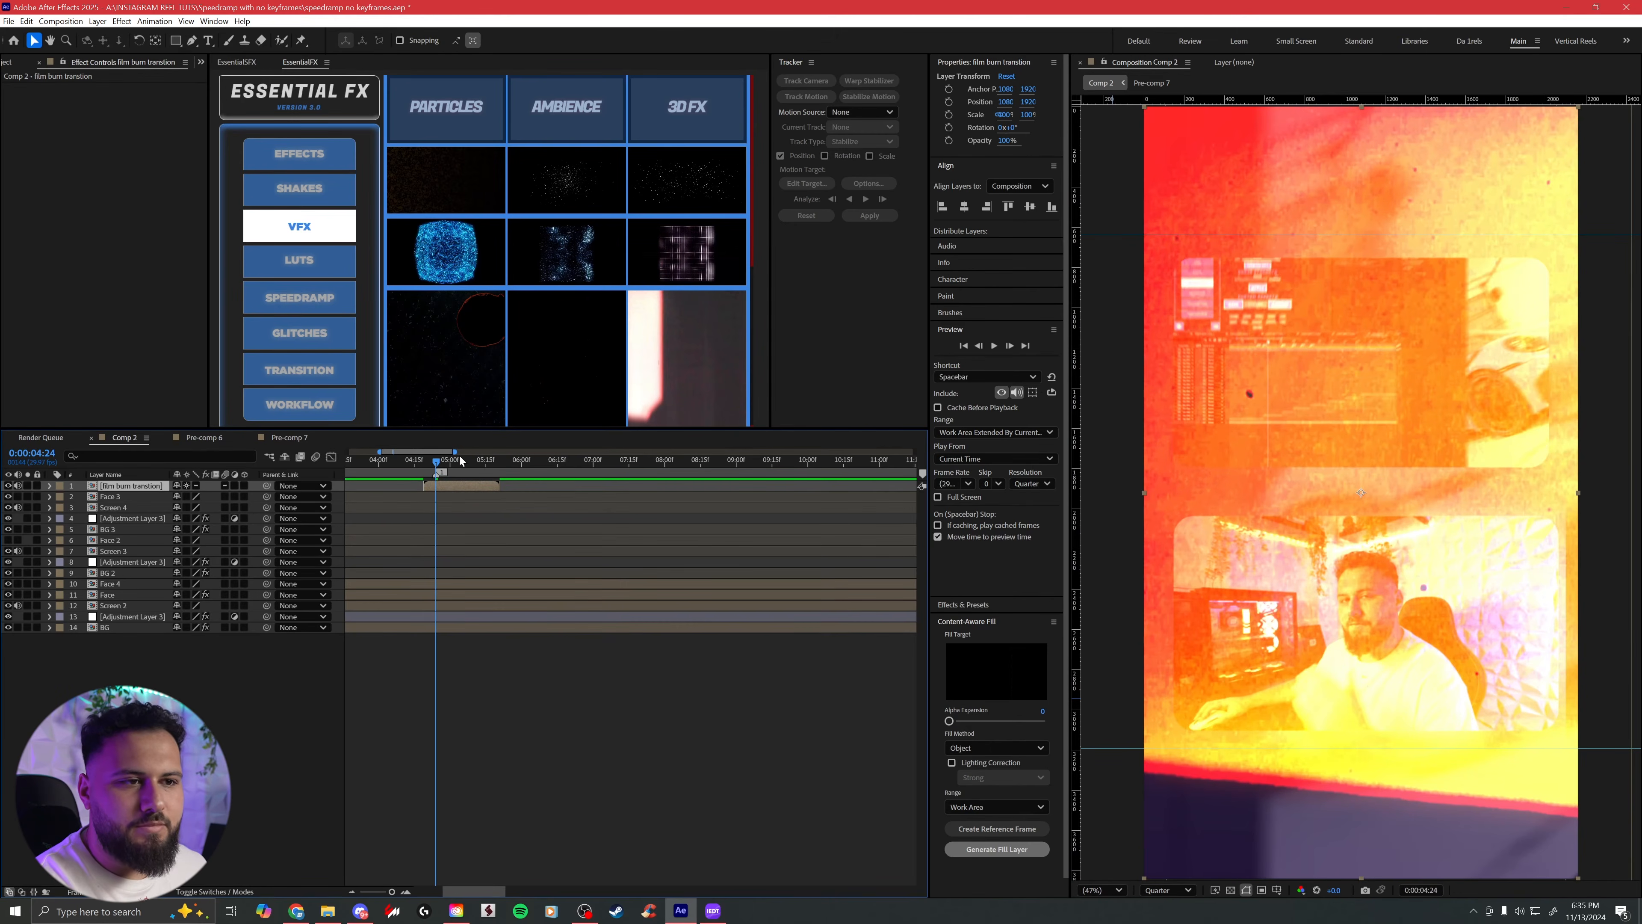
pyautogui.moveTo(432, 464); pyautogui.dragTo(462, 482)
pyautogui.moveTo(390, 892); pyautogui.dragTo(378, 892)
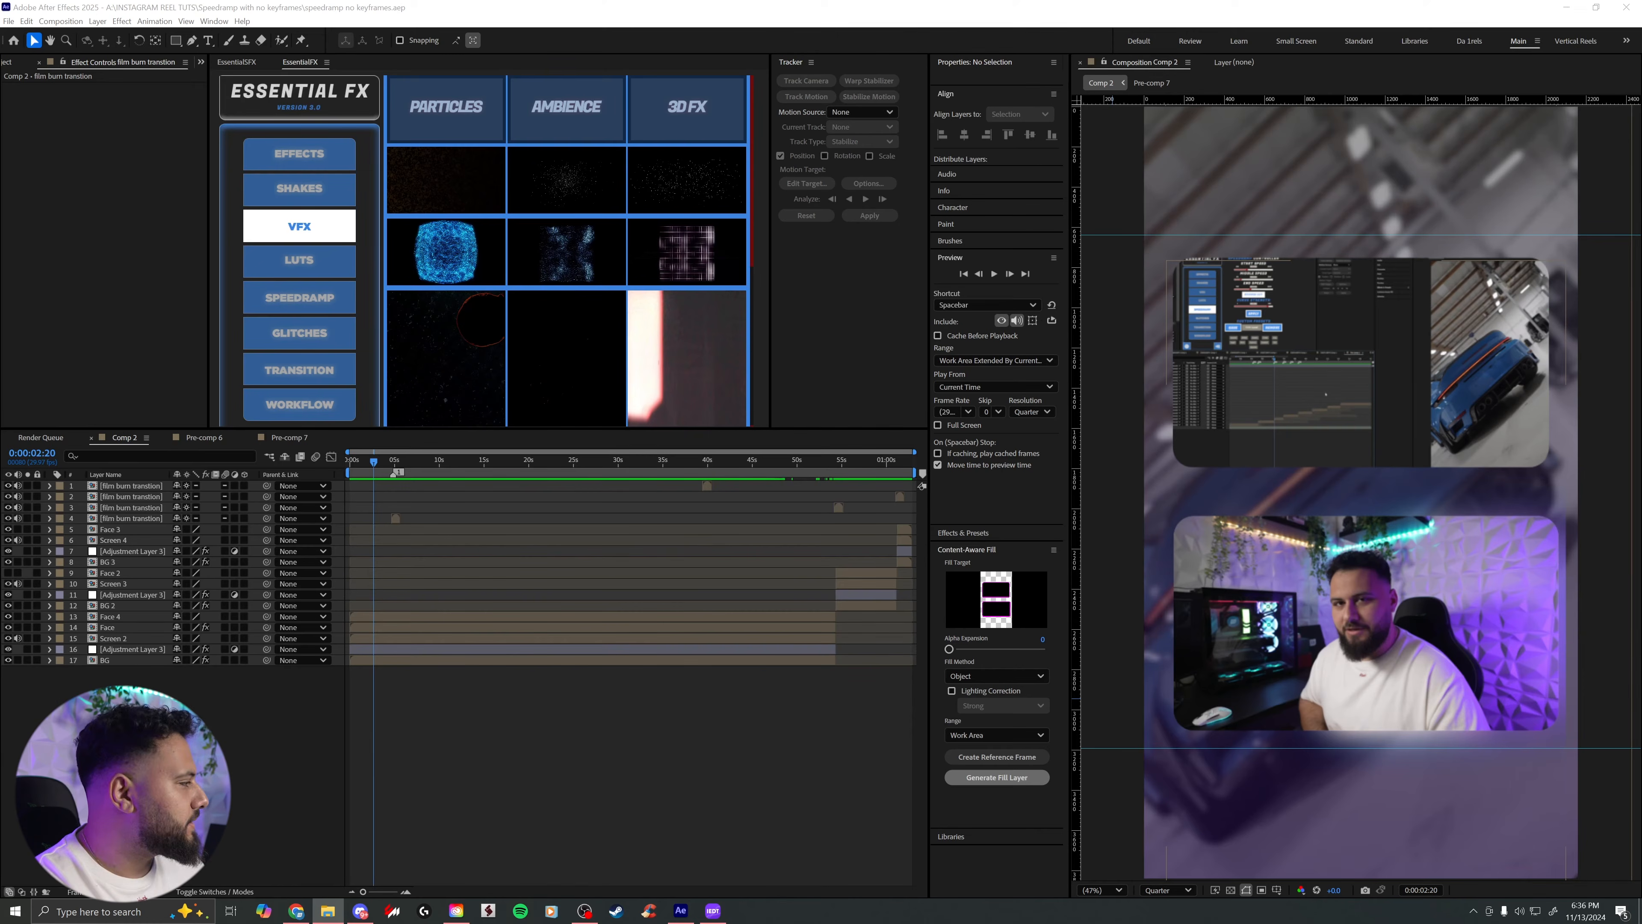
# Step: Add the After Effects icon image to Comp 2, scale it to 19%, and place it over the facecam's monitor
pyautogui.moveTo(452, 691); pyautogui.dragTo(458, 698)
pyautogui.moveTo(373, 463); pyautogui.dragTo(363, 463)
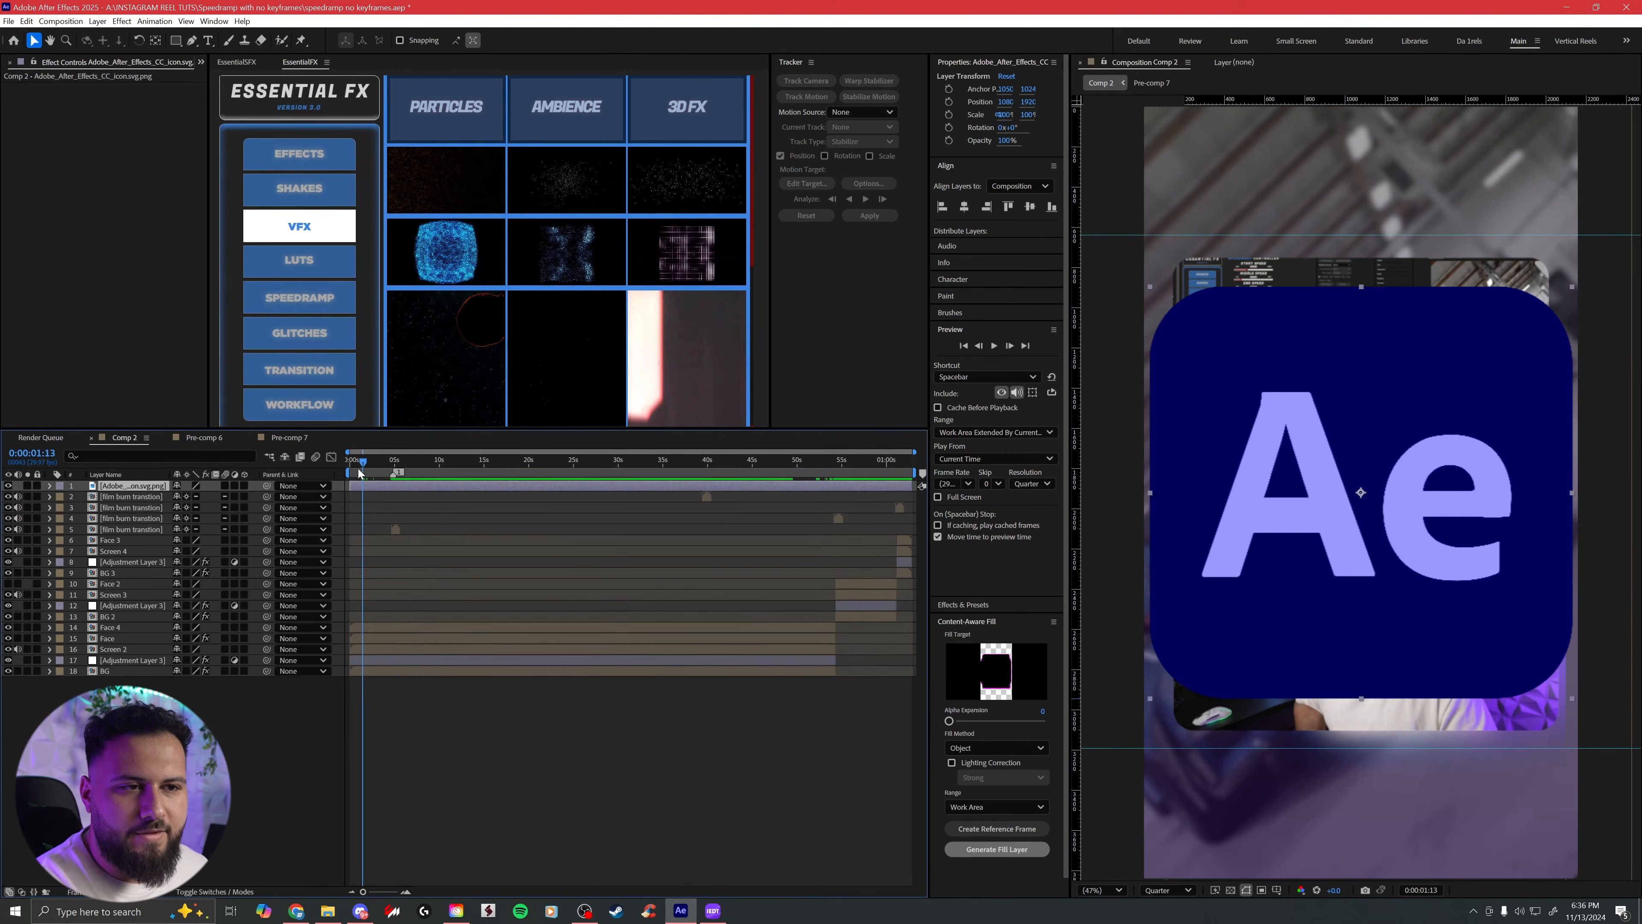
pyautogui.press('s')
pyautogui.moveTo(184, 496); pyautogui.dragTo(132, 496)
pyautogui.moveTo(1365, 498); pyautogui.dragTo(1252, 598)
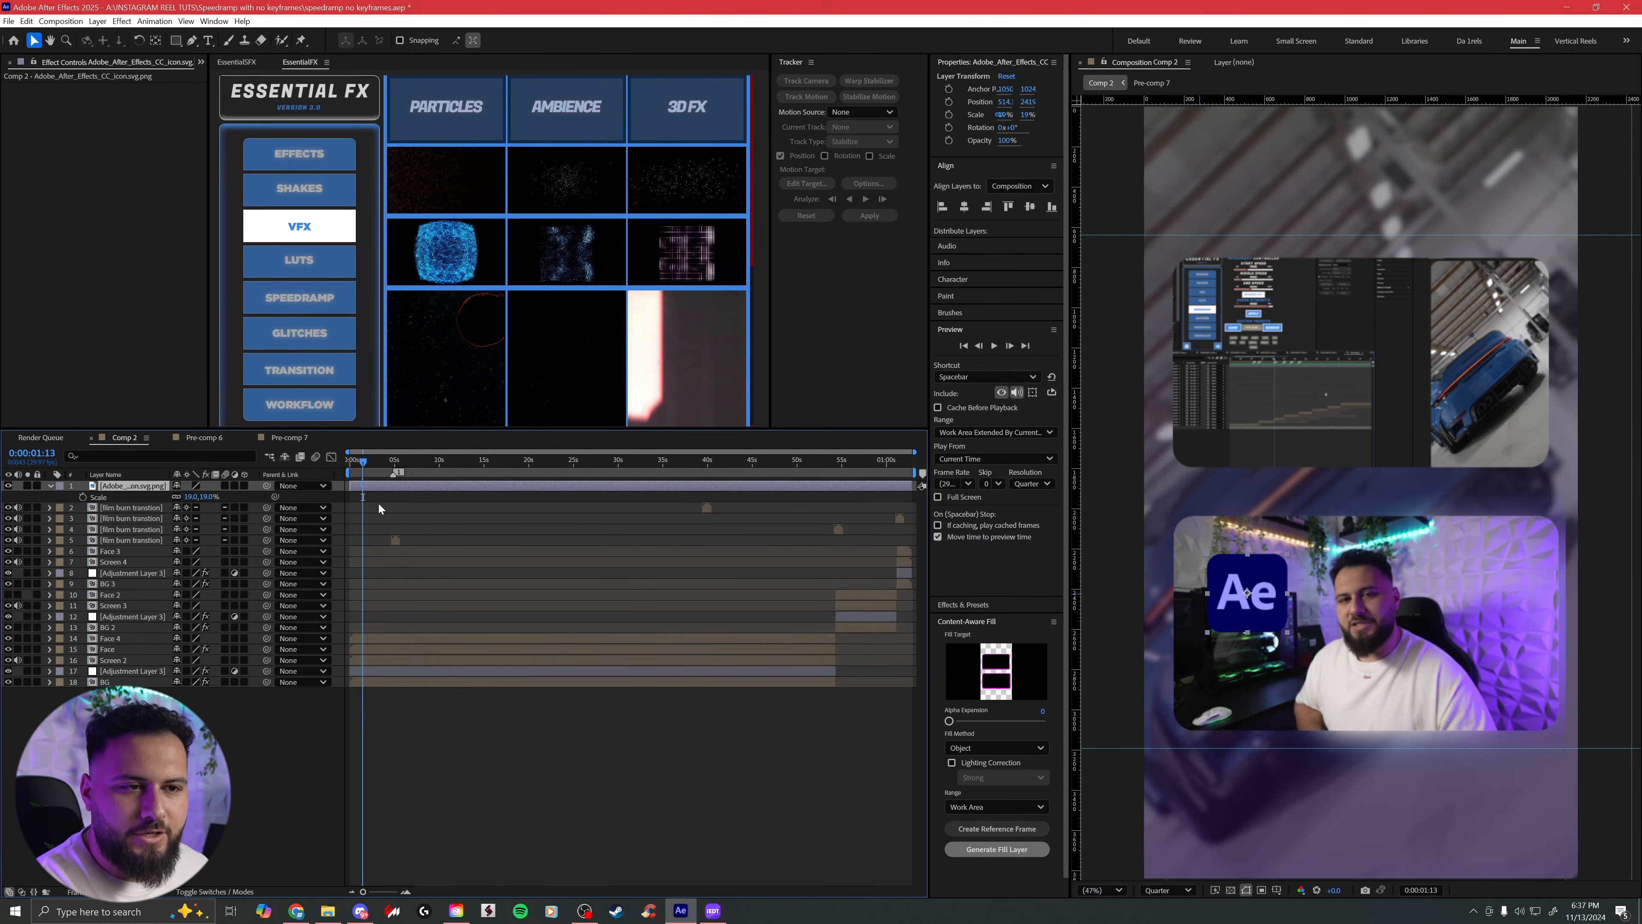
# Step: Move the After Effects icon from Comp 2 into the facecam's Pre-comp 6, with the time at 0:00:04:21
pyautogui.press('Delete')
pyautogui.click(368, 626)
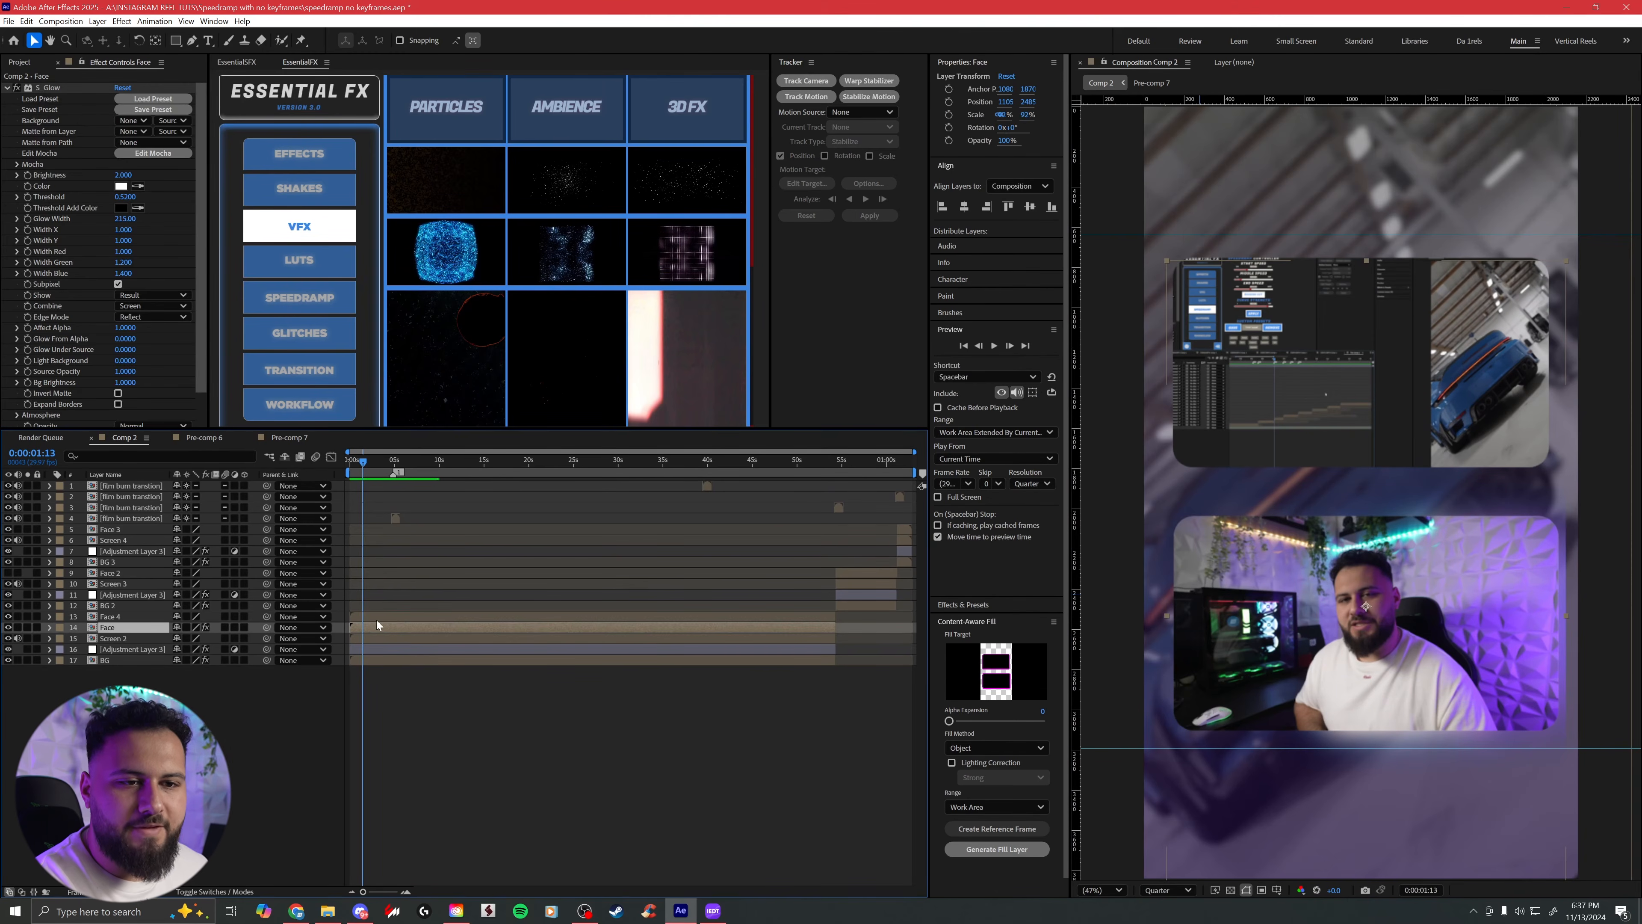
pyautogui.doubleClick(378, 617)
pyautogui.moveTo(408, 462); pyautogui.dragTo(429, 467)
pyautogui.hotkey('ctrl', 'v')
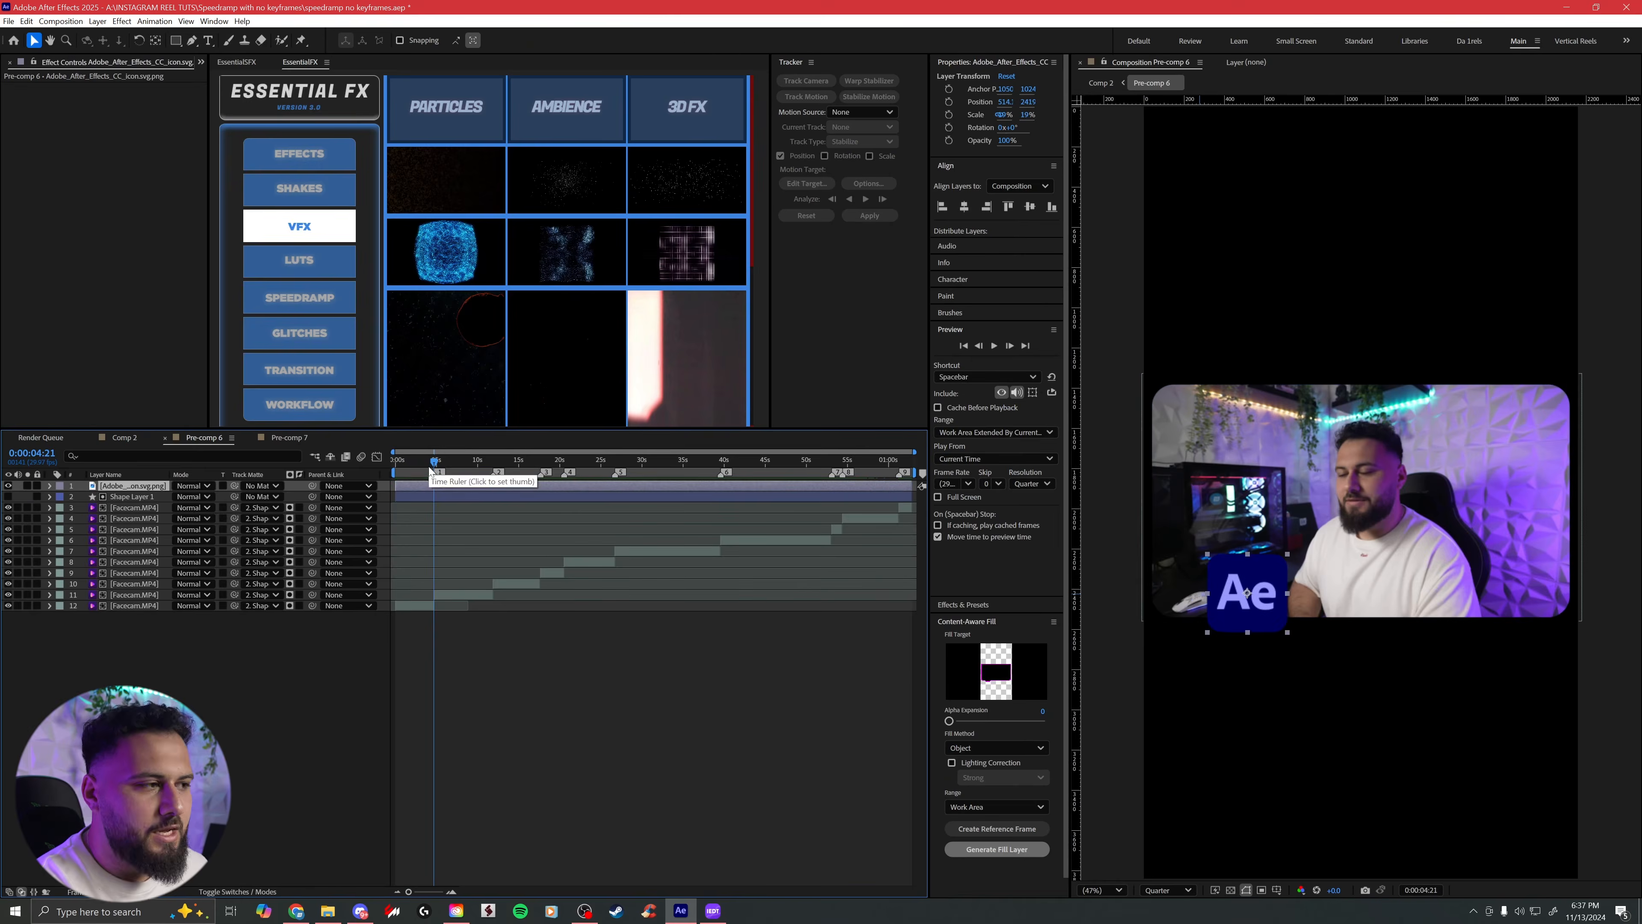
# Step: Set the After Effects icon's scale to 12% so it fits over the monitor beside the presenter
pyautogui.press('s')
pyautogui.moveTo(188, 496); pyautogui.dragTo(183, 496)
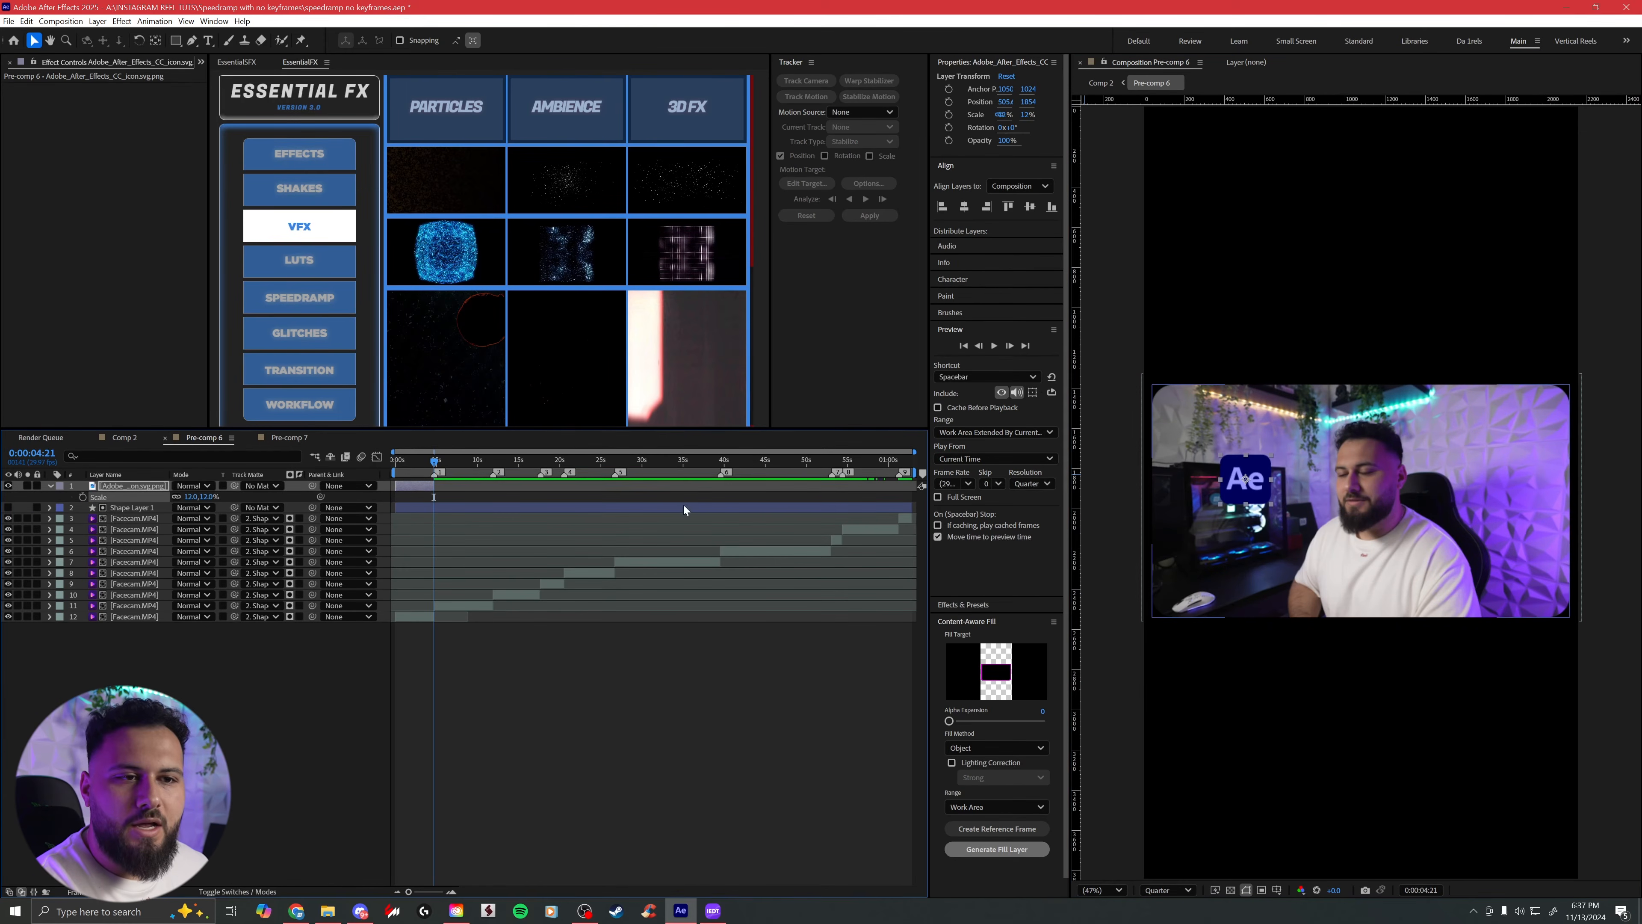
# Step: Use Shape Layer 1 as the After Effects icon's track matte so it stays inside the rounded facecam frame
pyautogui.moveTo(234, 484); pyautogui.dragTo(112, 512)
pyautogui.moveTo(1245, 479); pyautogui.dragTo(1193, 403)
pyautogui.moveTo(1163, 436); pyautogui.dragTo(1241, 487)
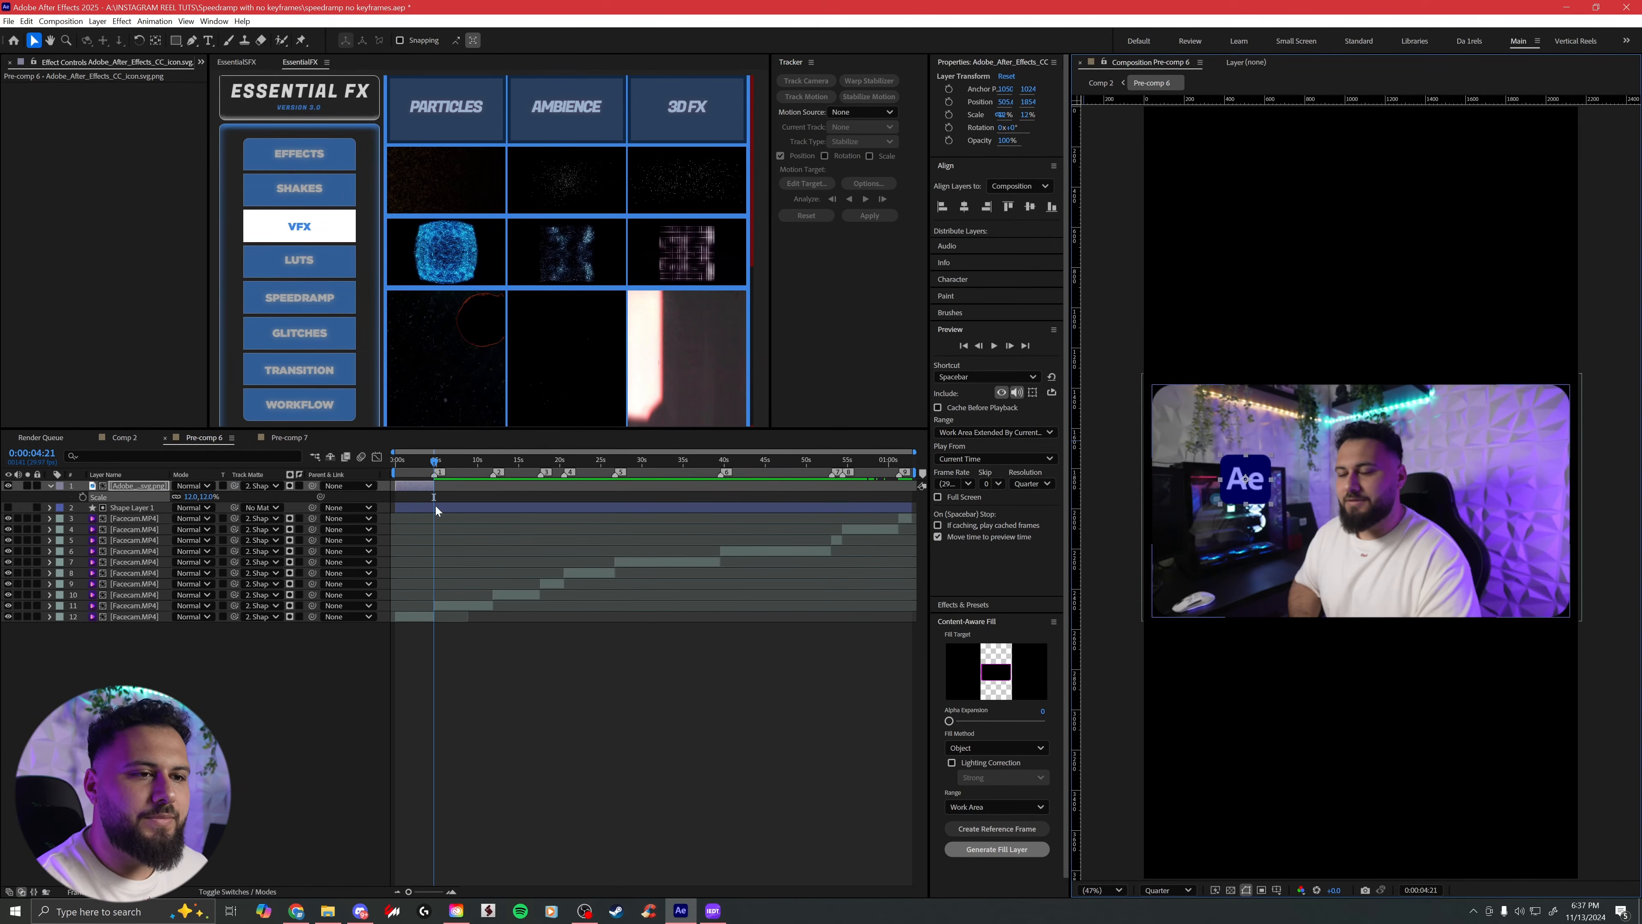
# Step: Keyframe the icon's position from X -244.4, outside the frame at 0:00:00:00, to its spot over the monitor at about 2 seconds
pyautogui.press('p')
pyautogui.click(82, 496)
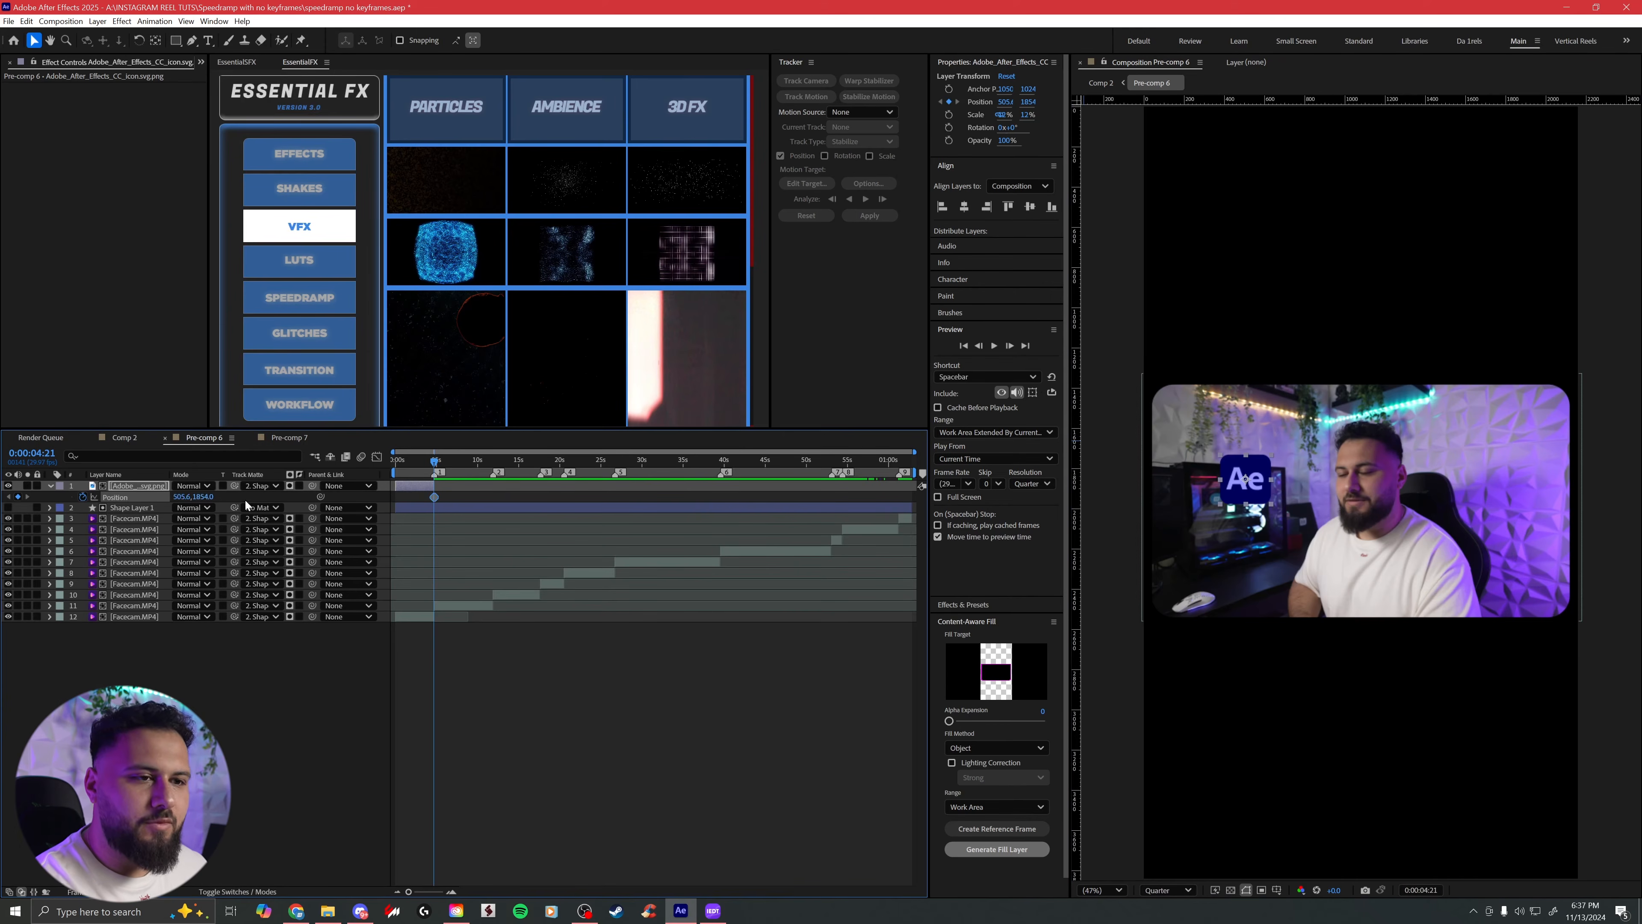
pyautogui.moveTo(434, 497); pyautogui.dragTo(388, 468)
pyautogui.click(400, 465)
pyautogui.moveTo(181, 498); pyautogui.dragTo(133, 499)
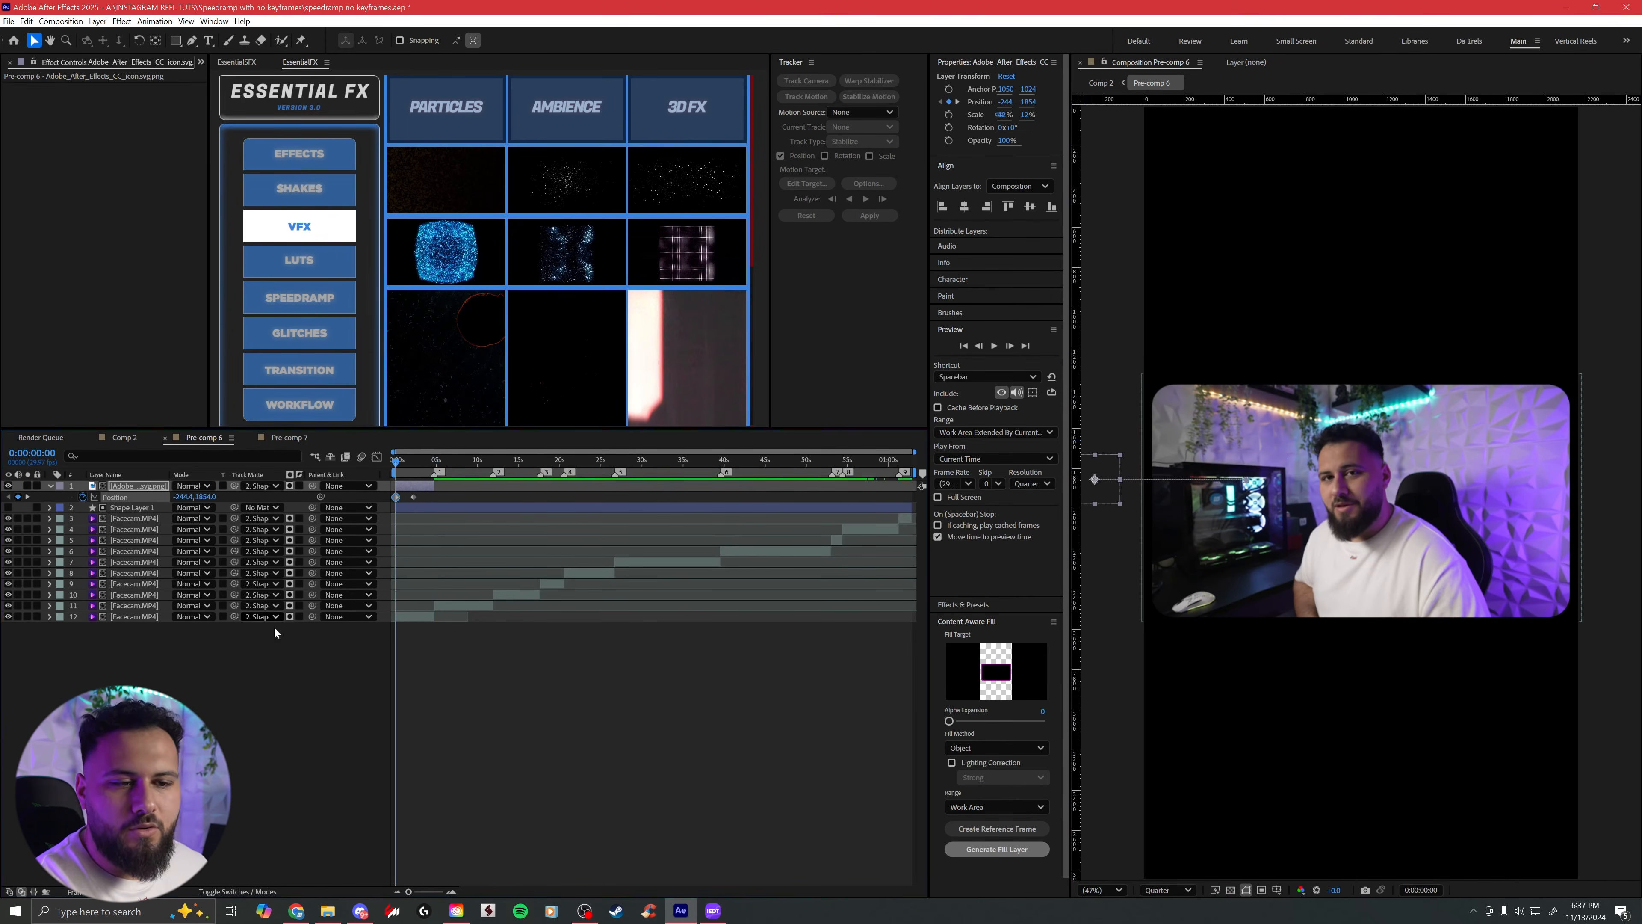
# Step: Apply Easy Ease to both position keyframes of the After Effects icon
pyautogui.click(265, 892)
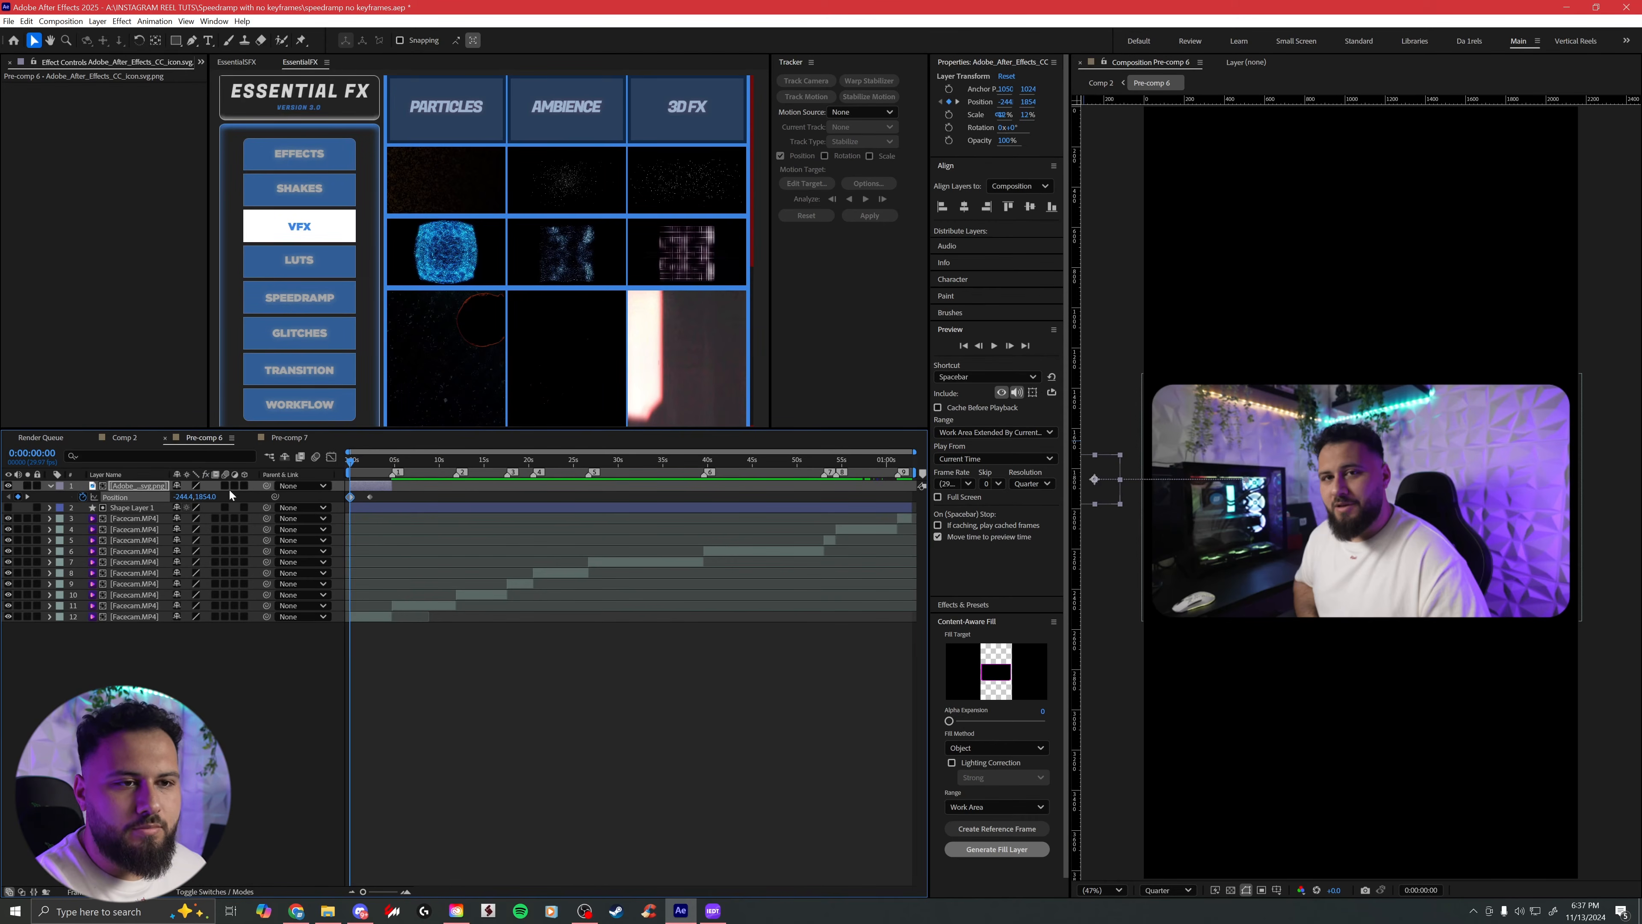
pyautogui.moveTo(397, 502); pyautogui.dragTo(337, 504)
pyautogui.press('F9')
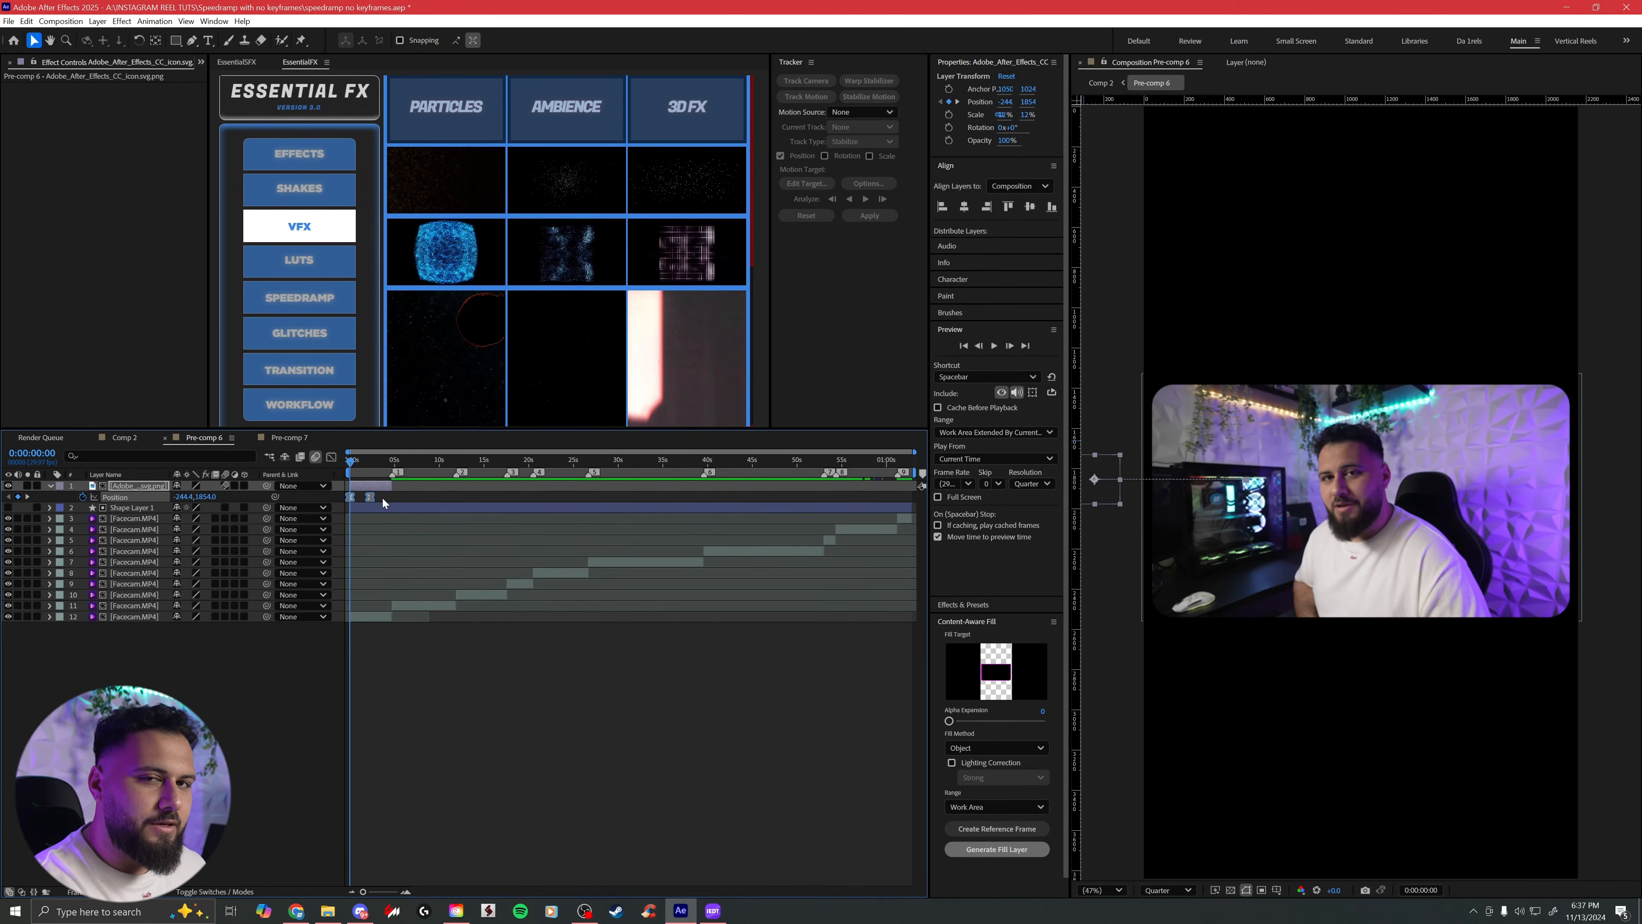
pyautogui.rightClick(369, 498)
pyautogui.moveTo(440, 671)
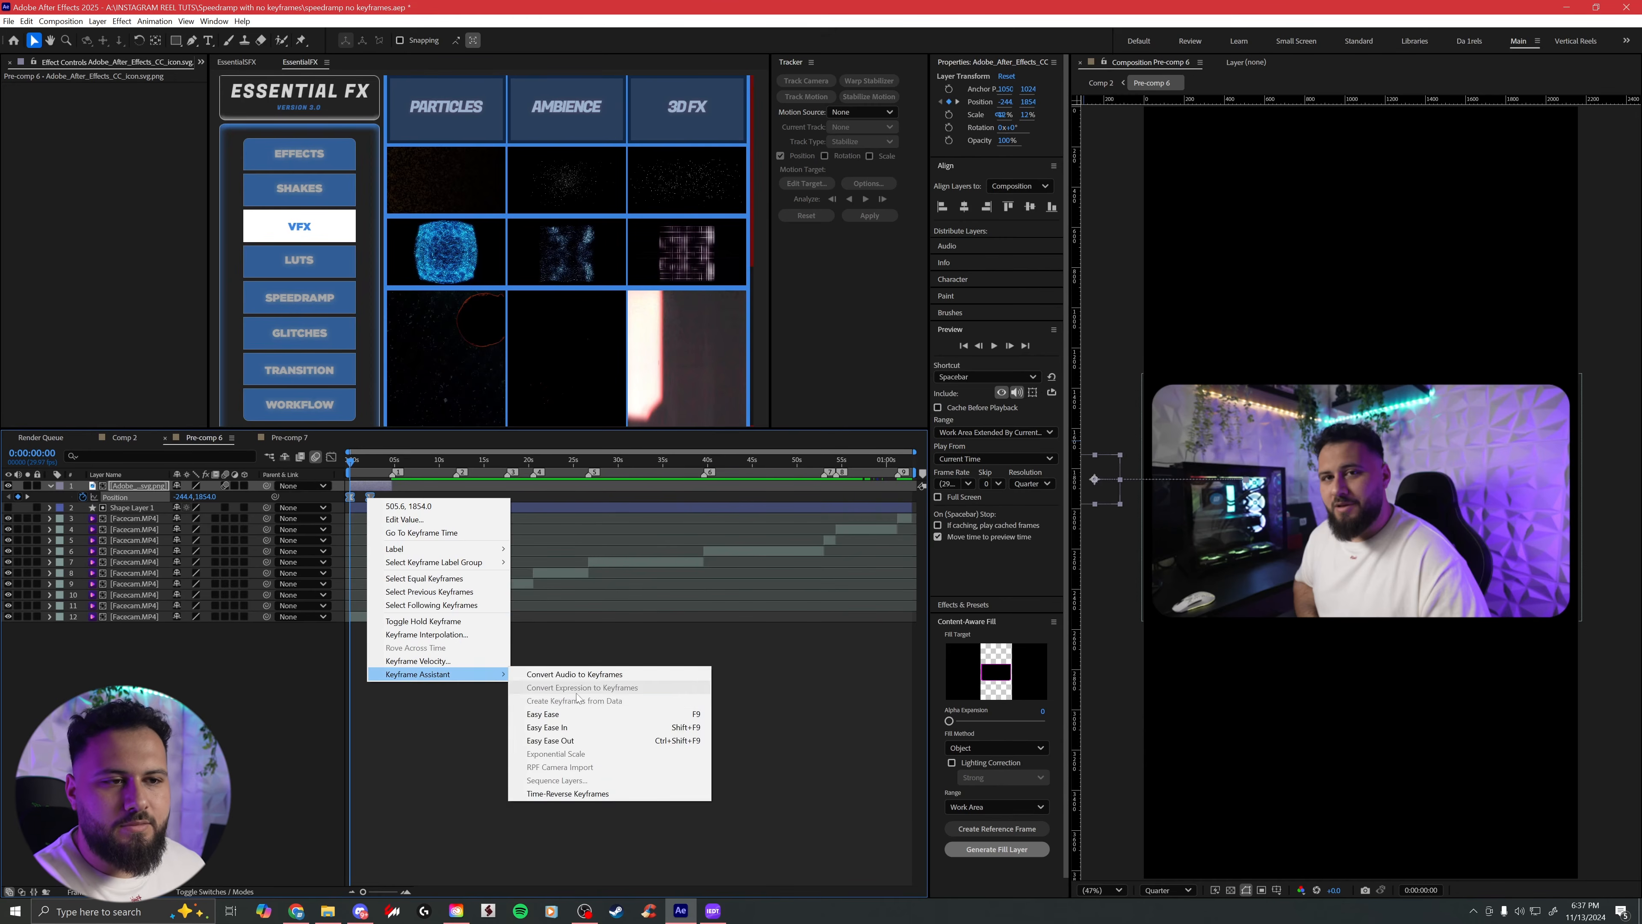
pyautogui.click(582, 712)
# Step: Reshape the icon's position speed graph so the slide starts fast and slows down gradually into the last keyframe
pyautogui.click(330, 458)
pyautogui.moveTo(363, 891); pyautogui.dragTo(351, 839)
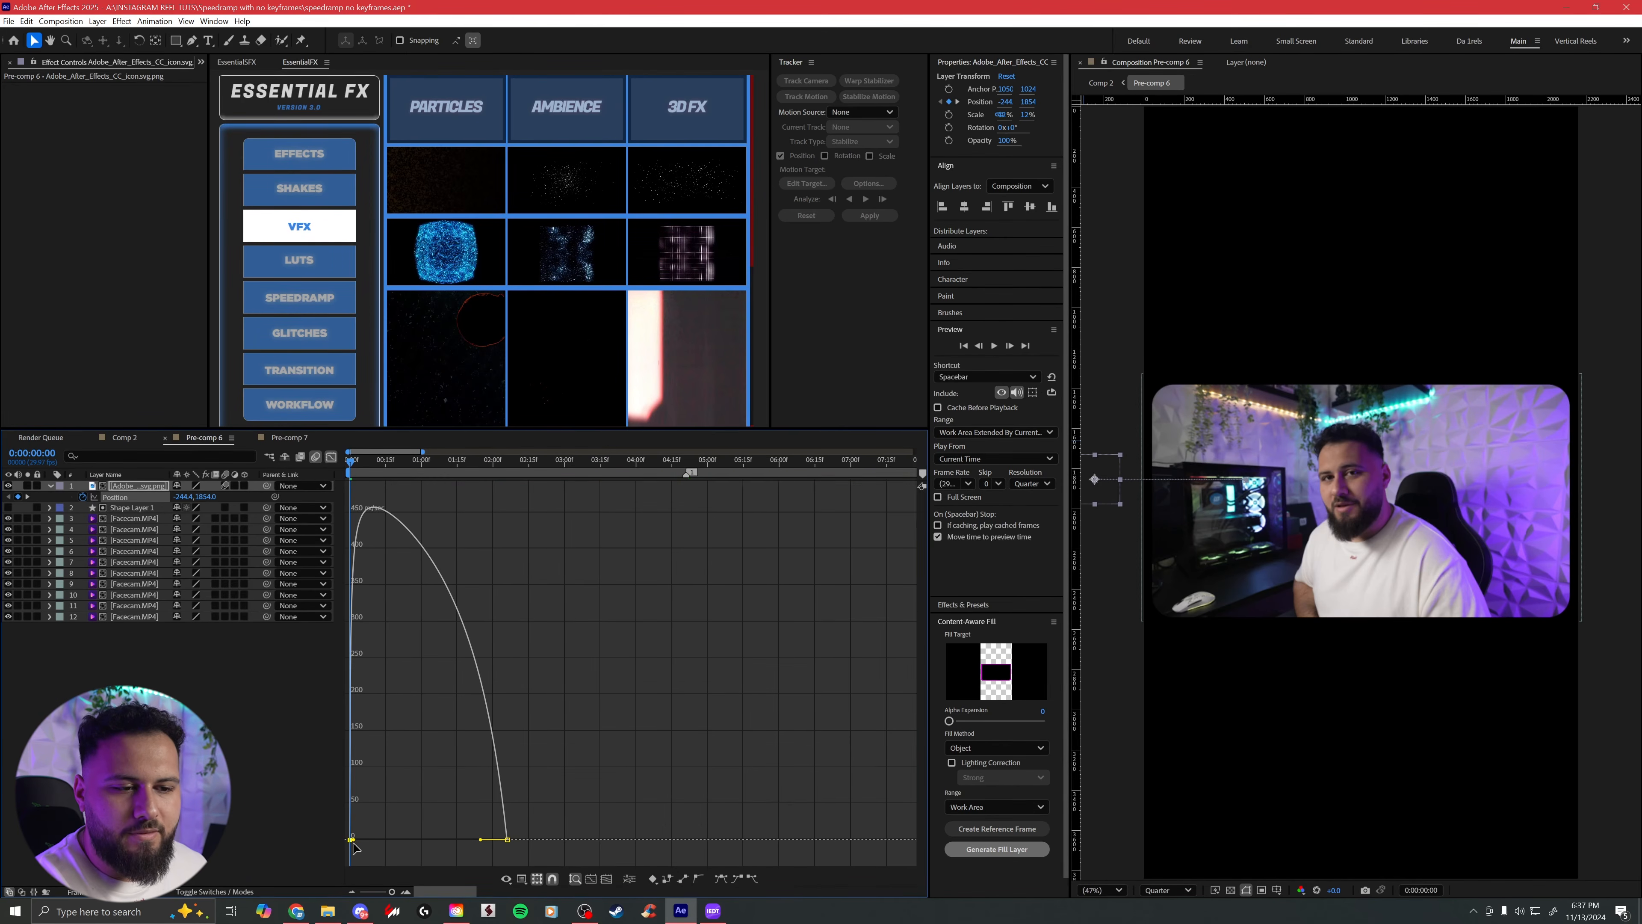
pyautogui.moveTo(484, 840); pyautogui.dragTo(440, 840)
pyautogui.click(329, 457)
# Step: Play Comp 2 from the start to check the icon's slide-in within the full reel
pyautogui.moveTo(433, 487); pyautogui.dragTo(556, 492)
pyautogui.moveTo(816, 485); pyautogui.dragTo(688, 485)
pyautogui.press('space')
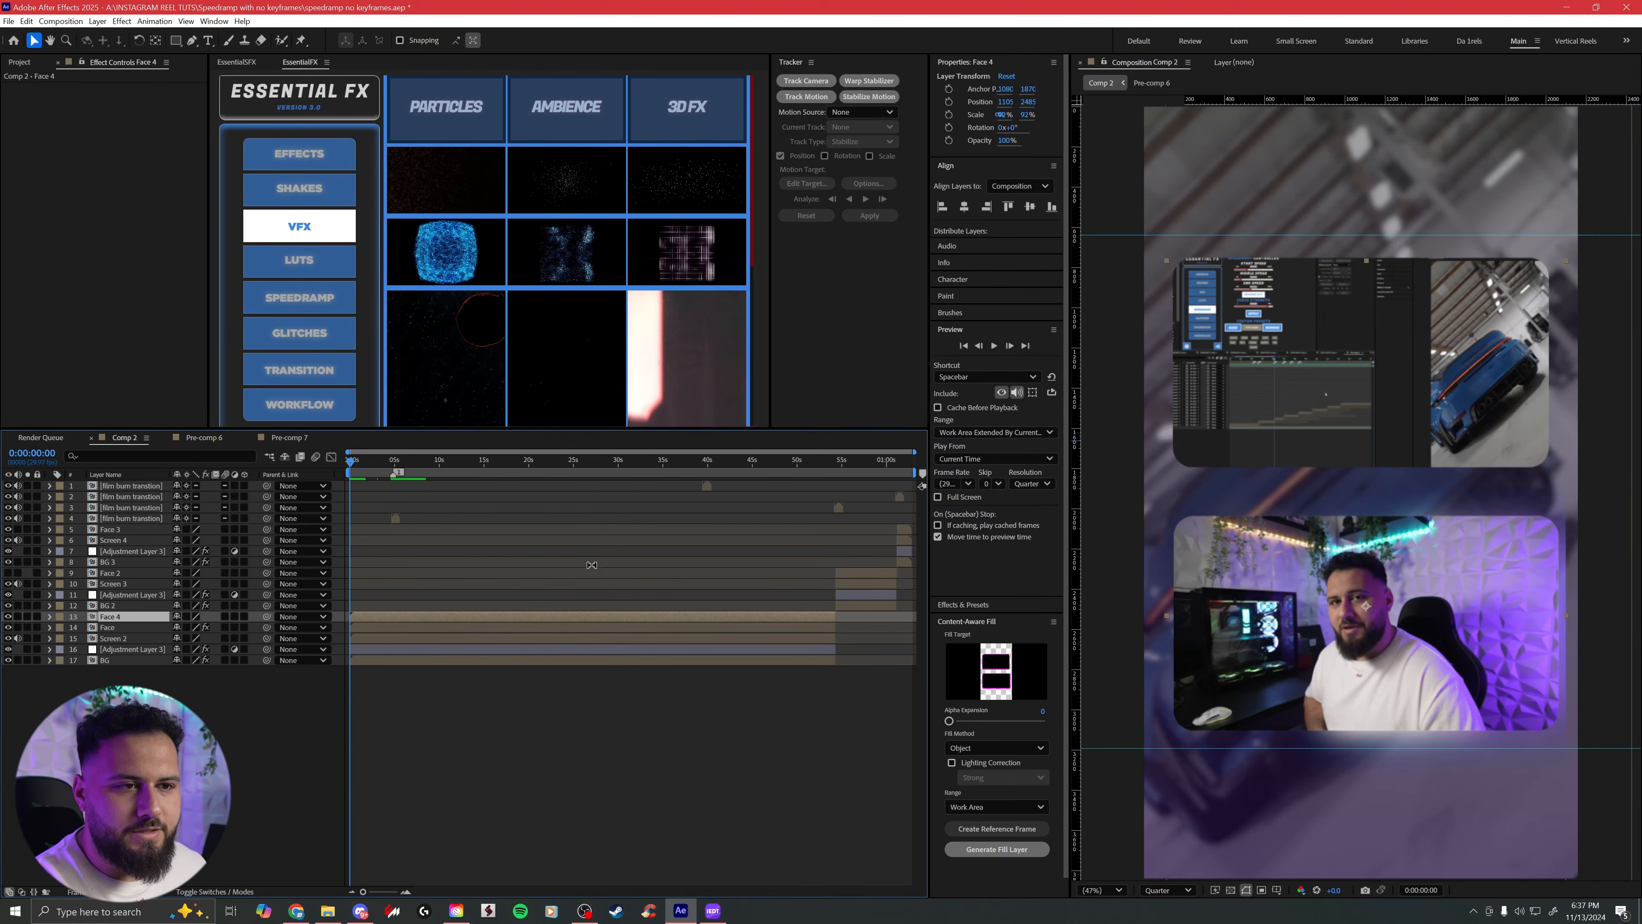
pyautogui.press('space')
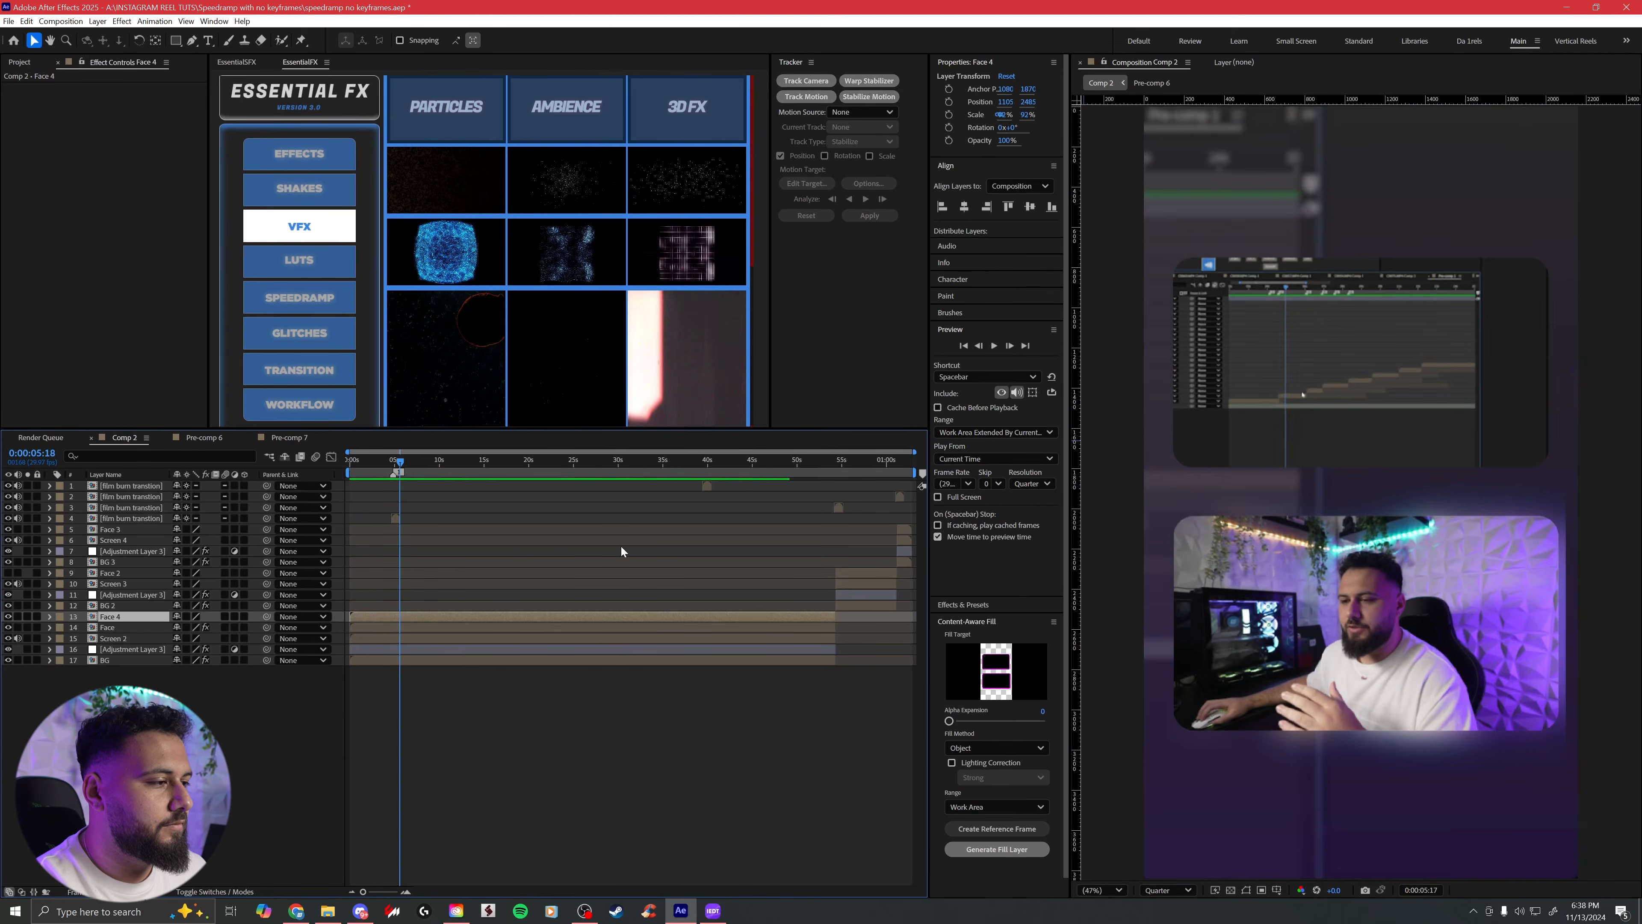
pyautogui.click(431, 833)
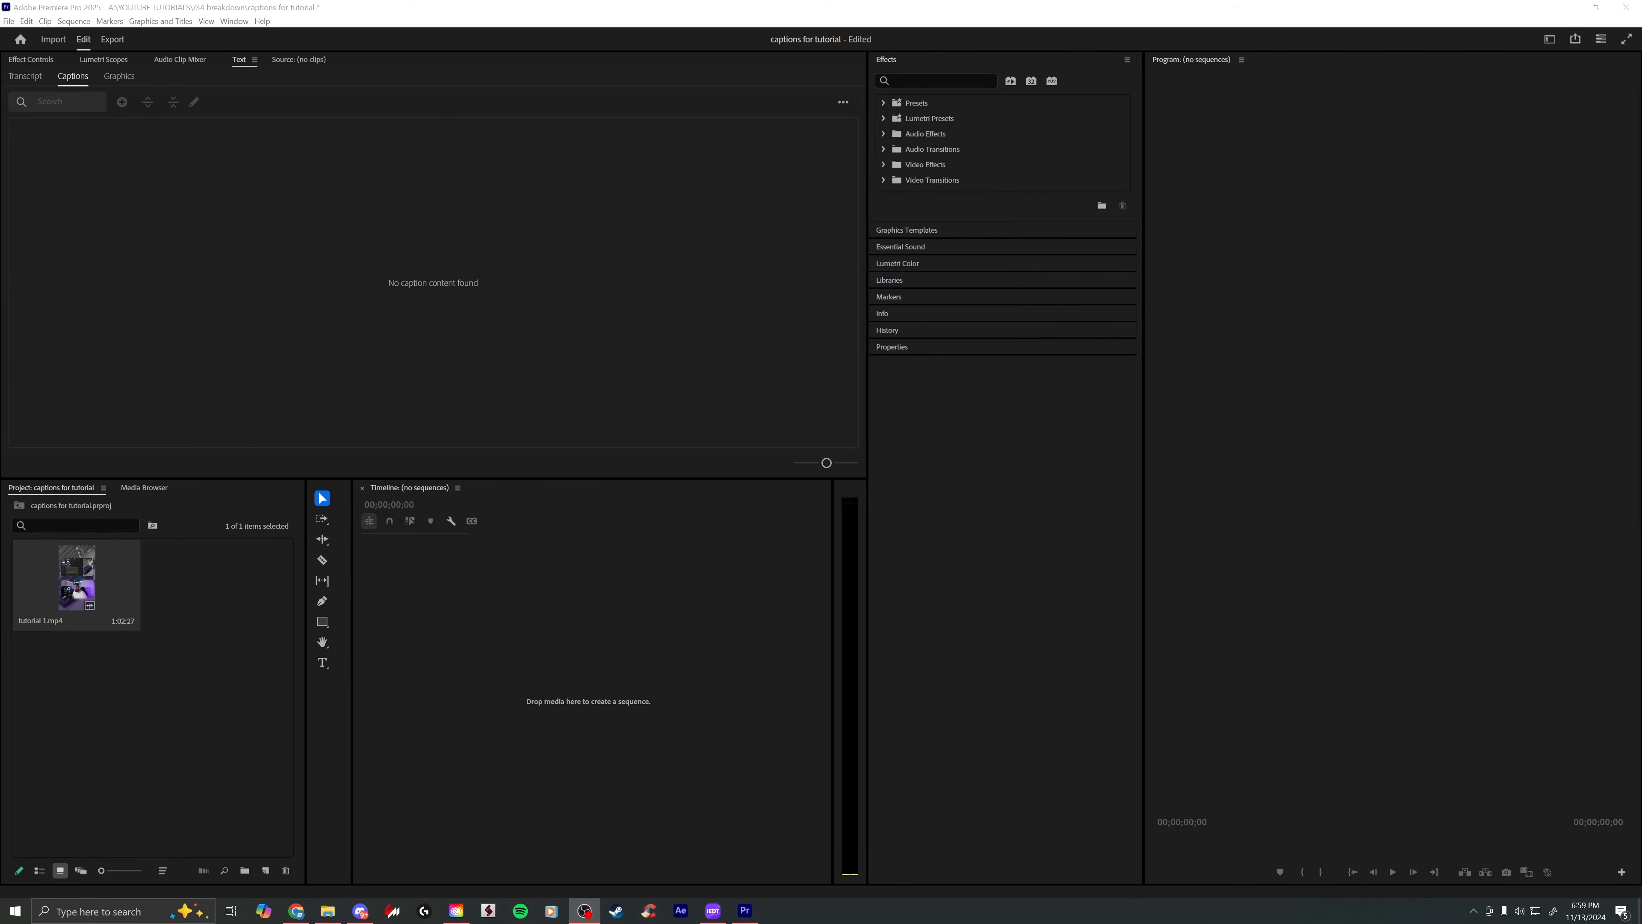
# Step: In Premiere Pro, create a sequence from tutorial 1.mp4 and transcribe the clip's speech
pyautogui.moveTo(102, 584); pyautogui.dragTo(498, 631)
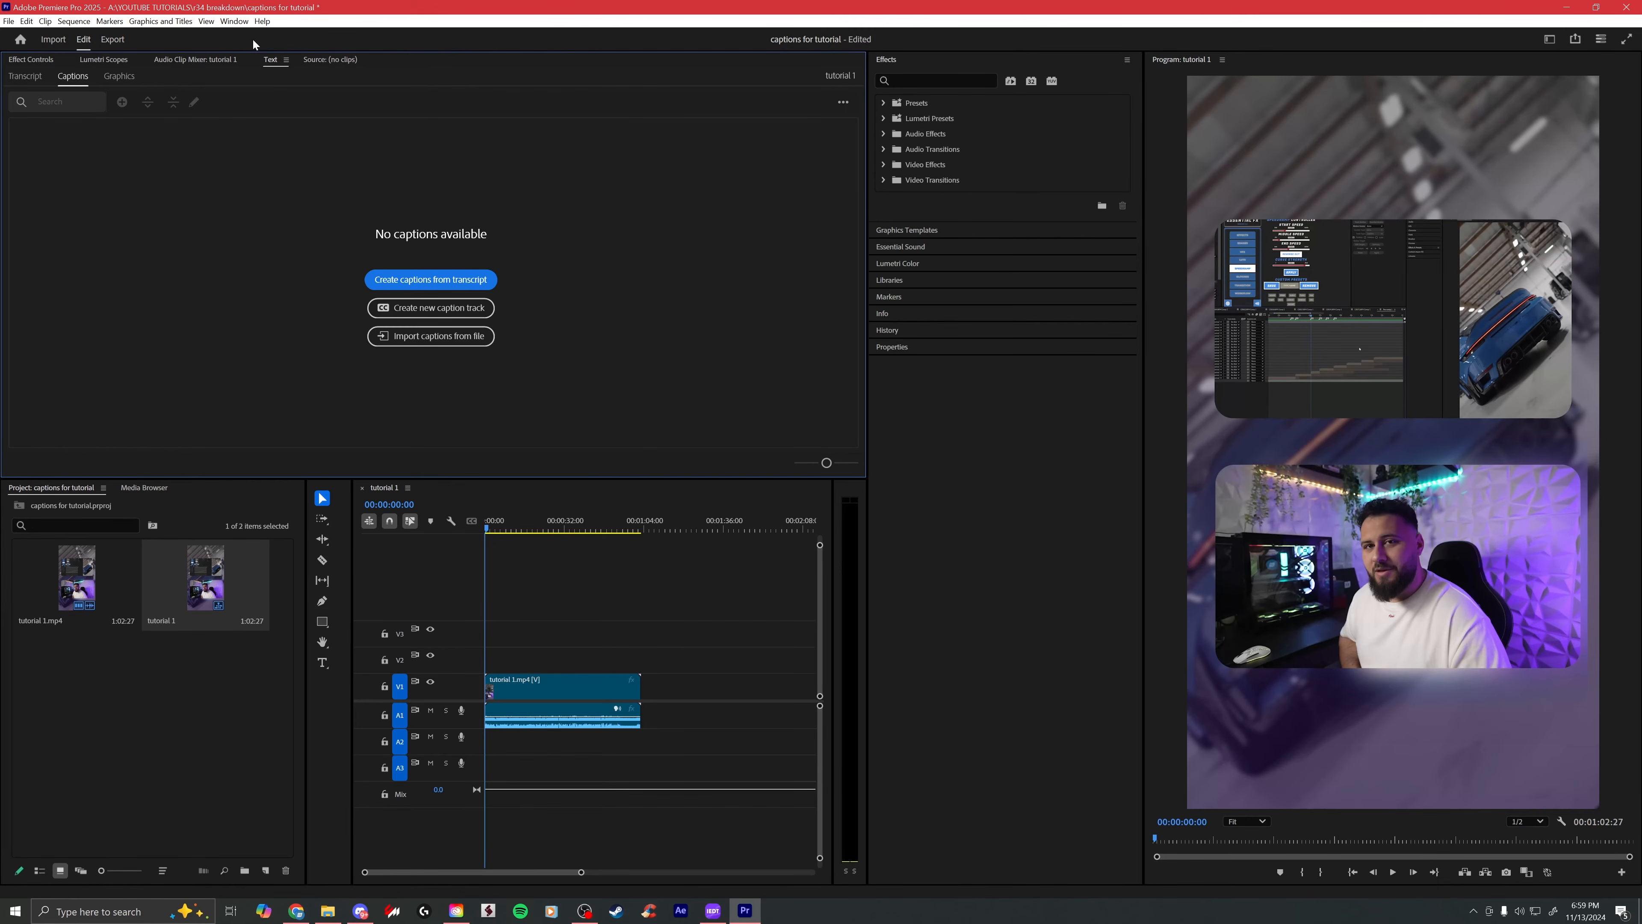
pyautogui.click(235, 22)
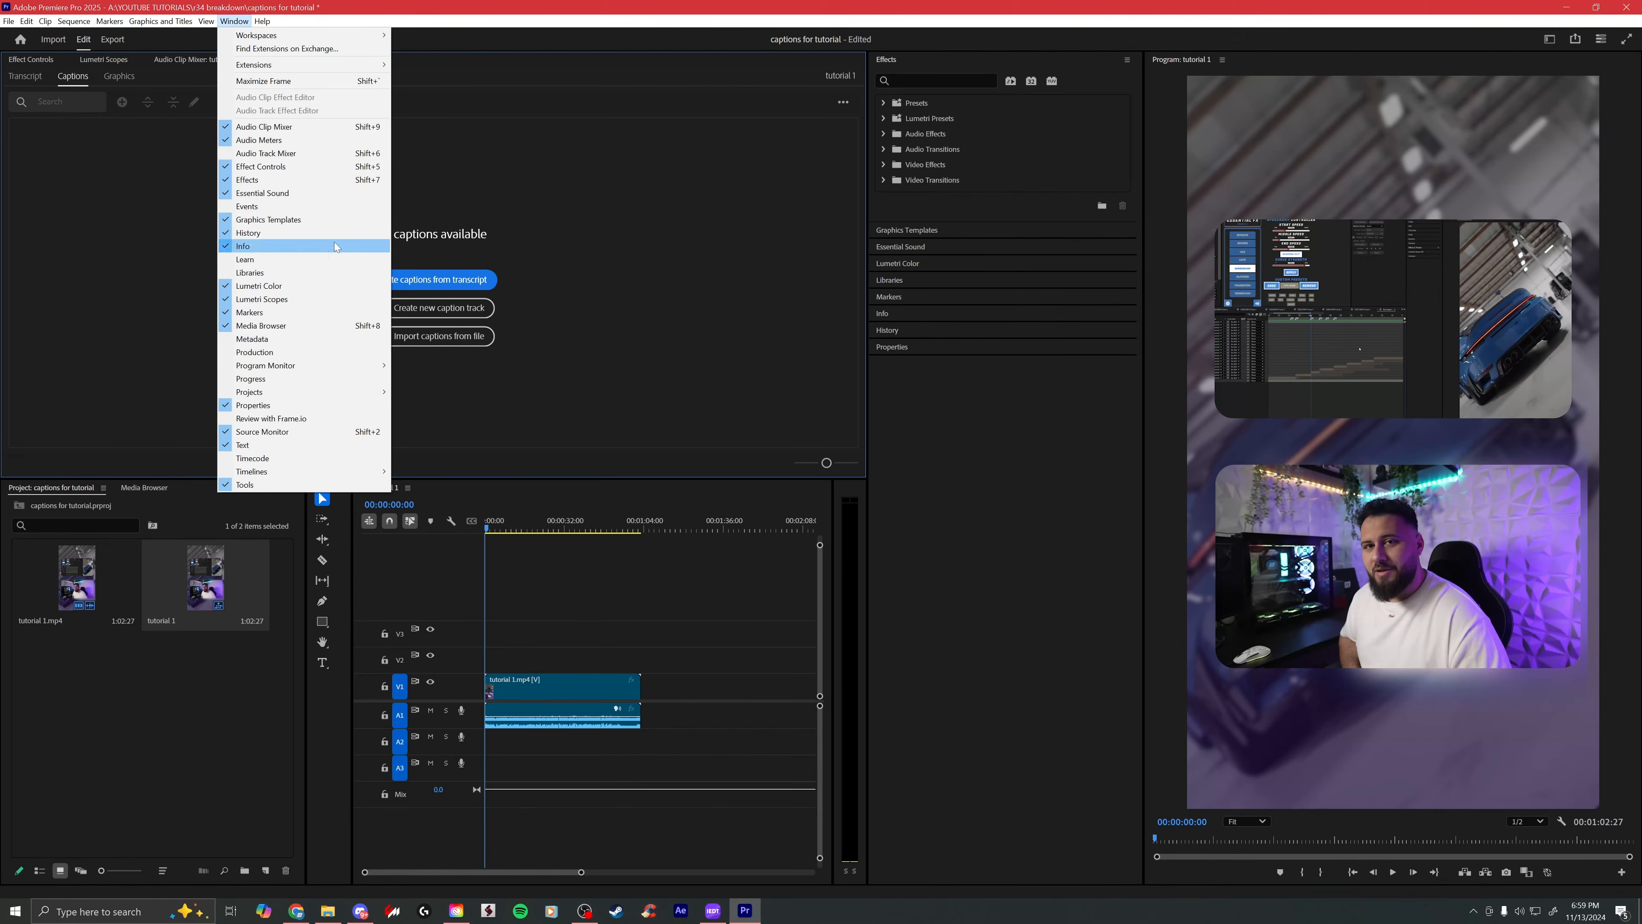
pyautogui.click(263, 447)
pyautogui.click(31, 79)
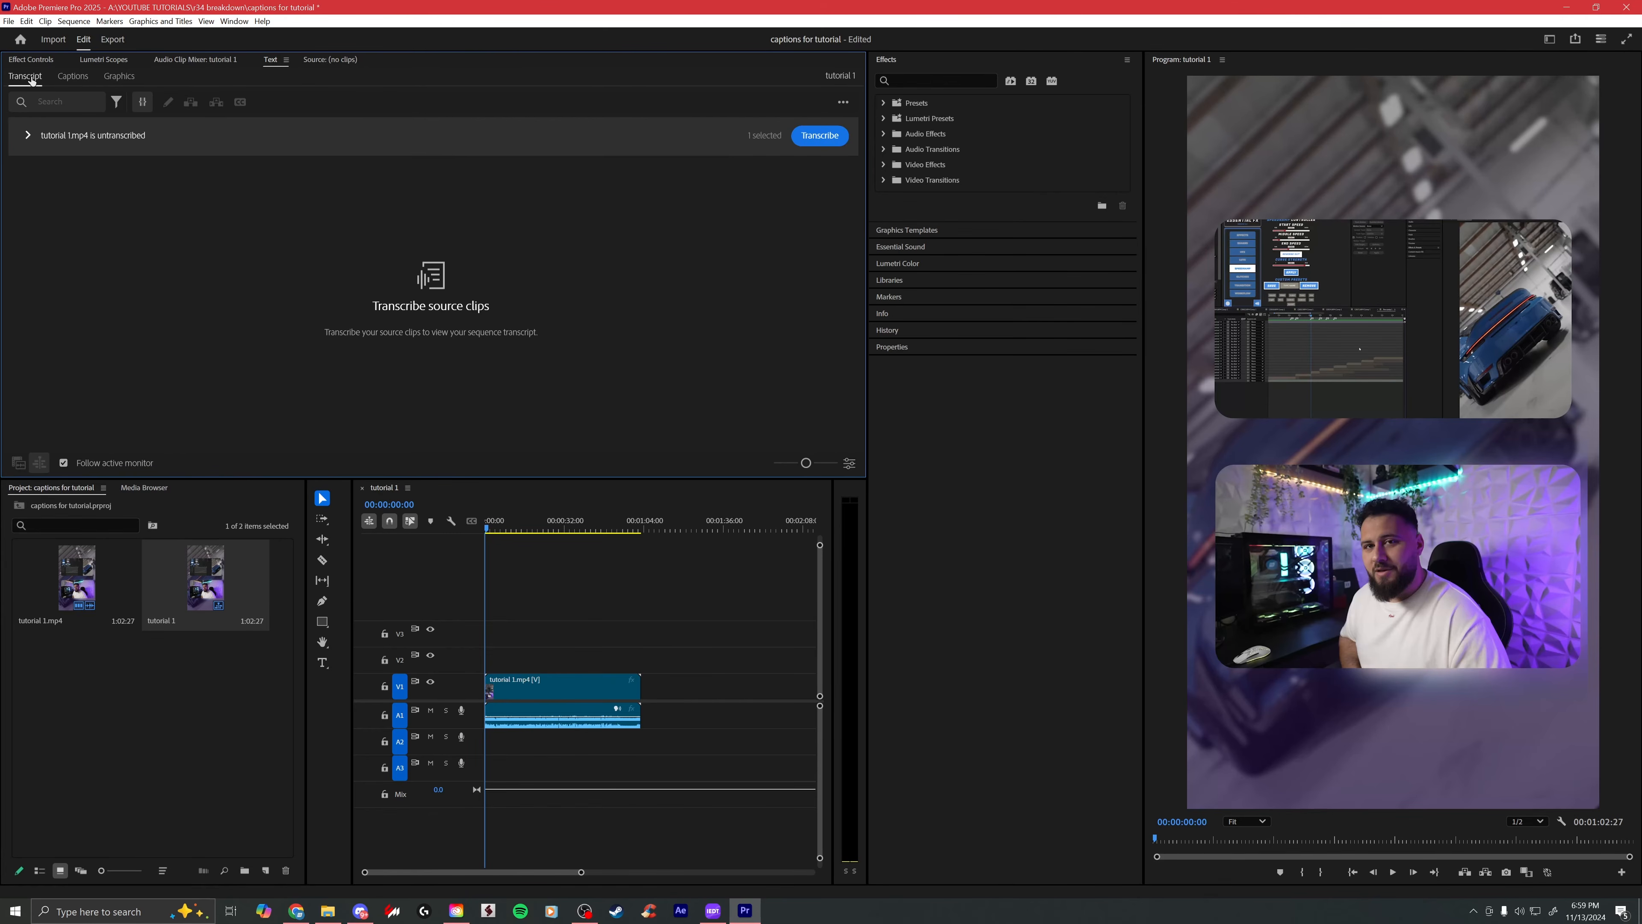
pyautogui.click(820, 136)
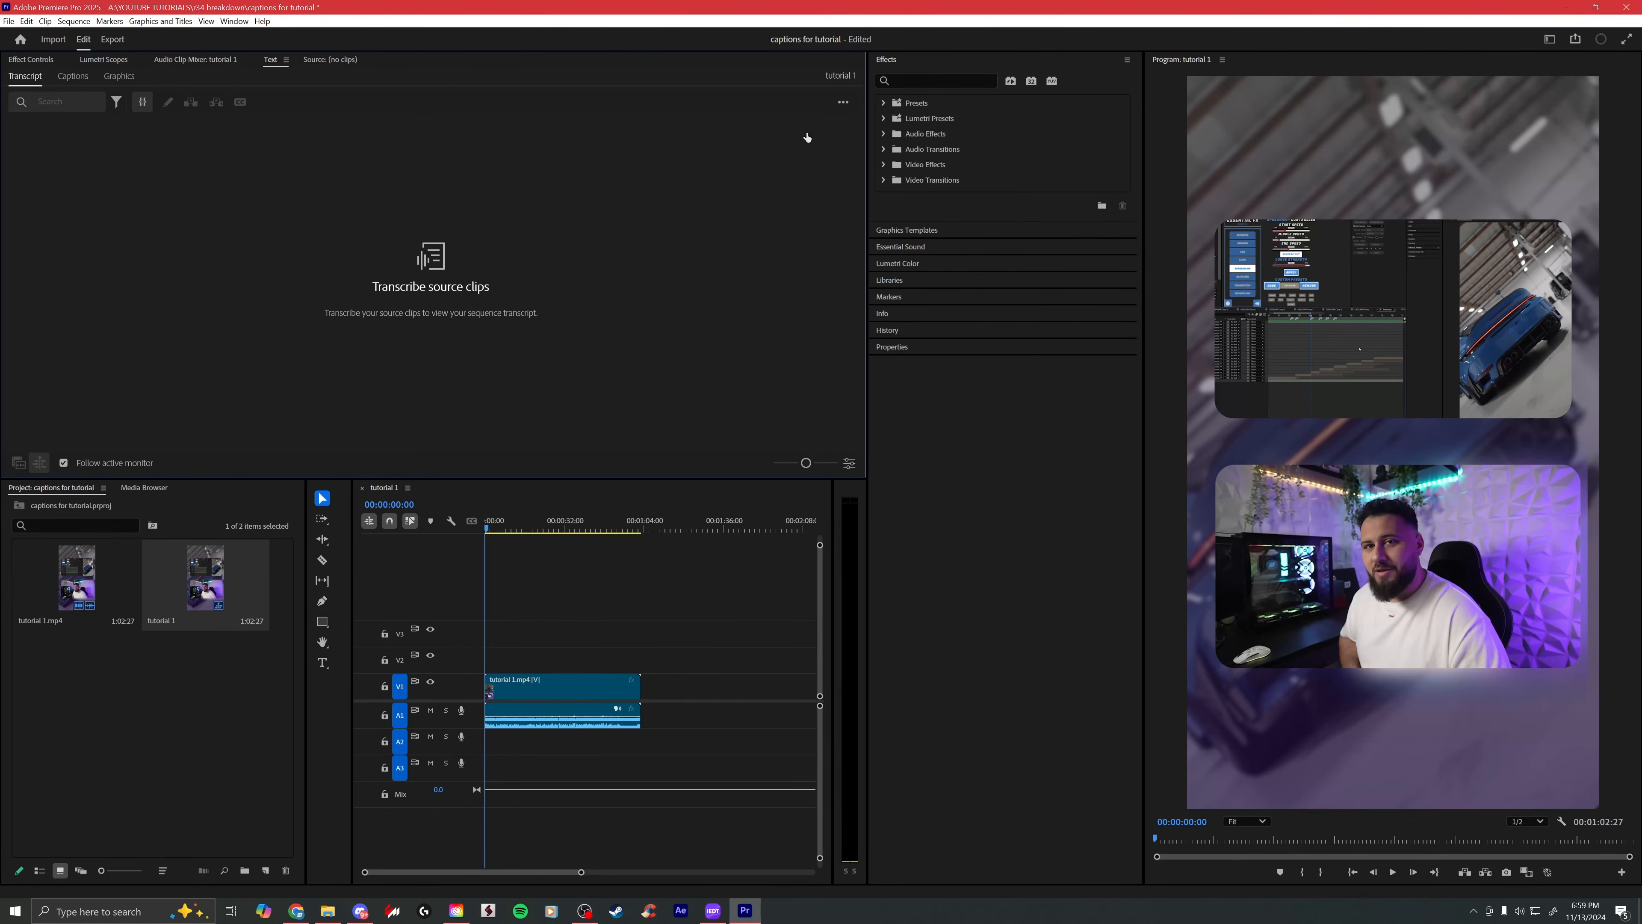
pyautogui.click(536, 706)
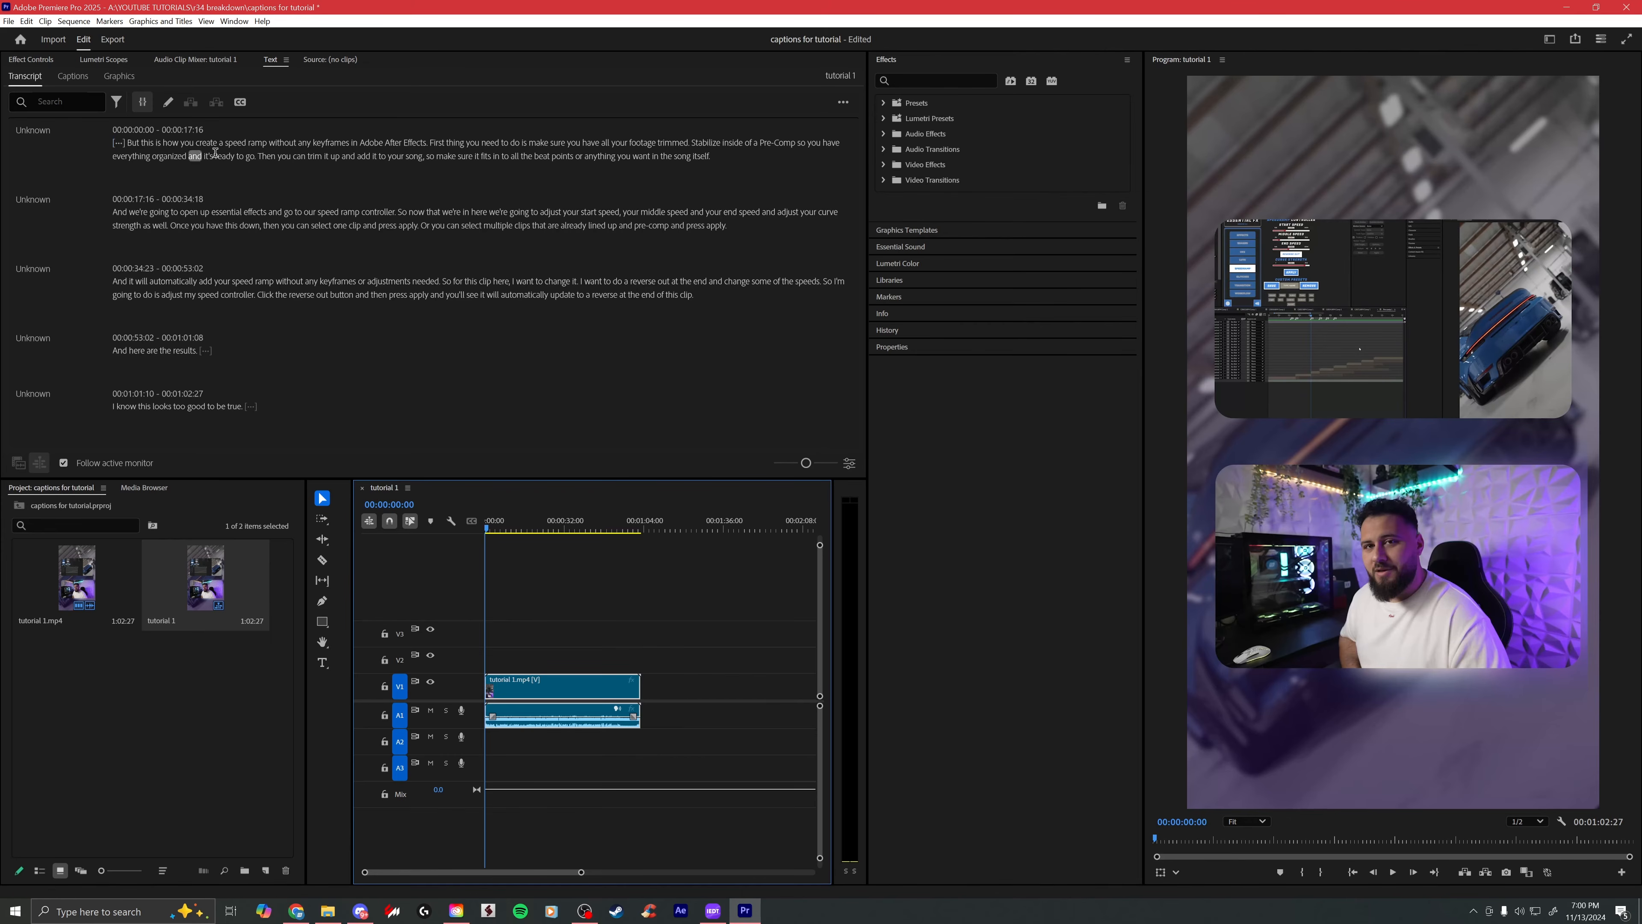
# Step: Play the opening sentence to check the transcript against the audio, and save the project
pyautogui.doubleClick(304, 141)
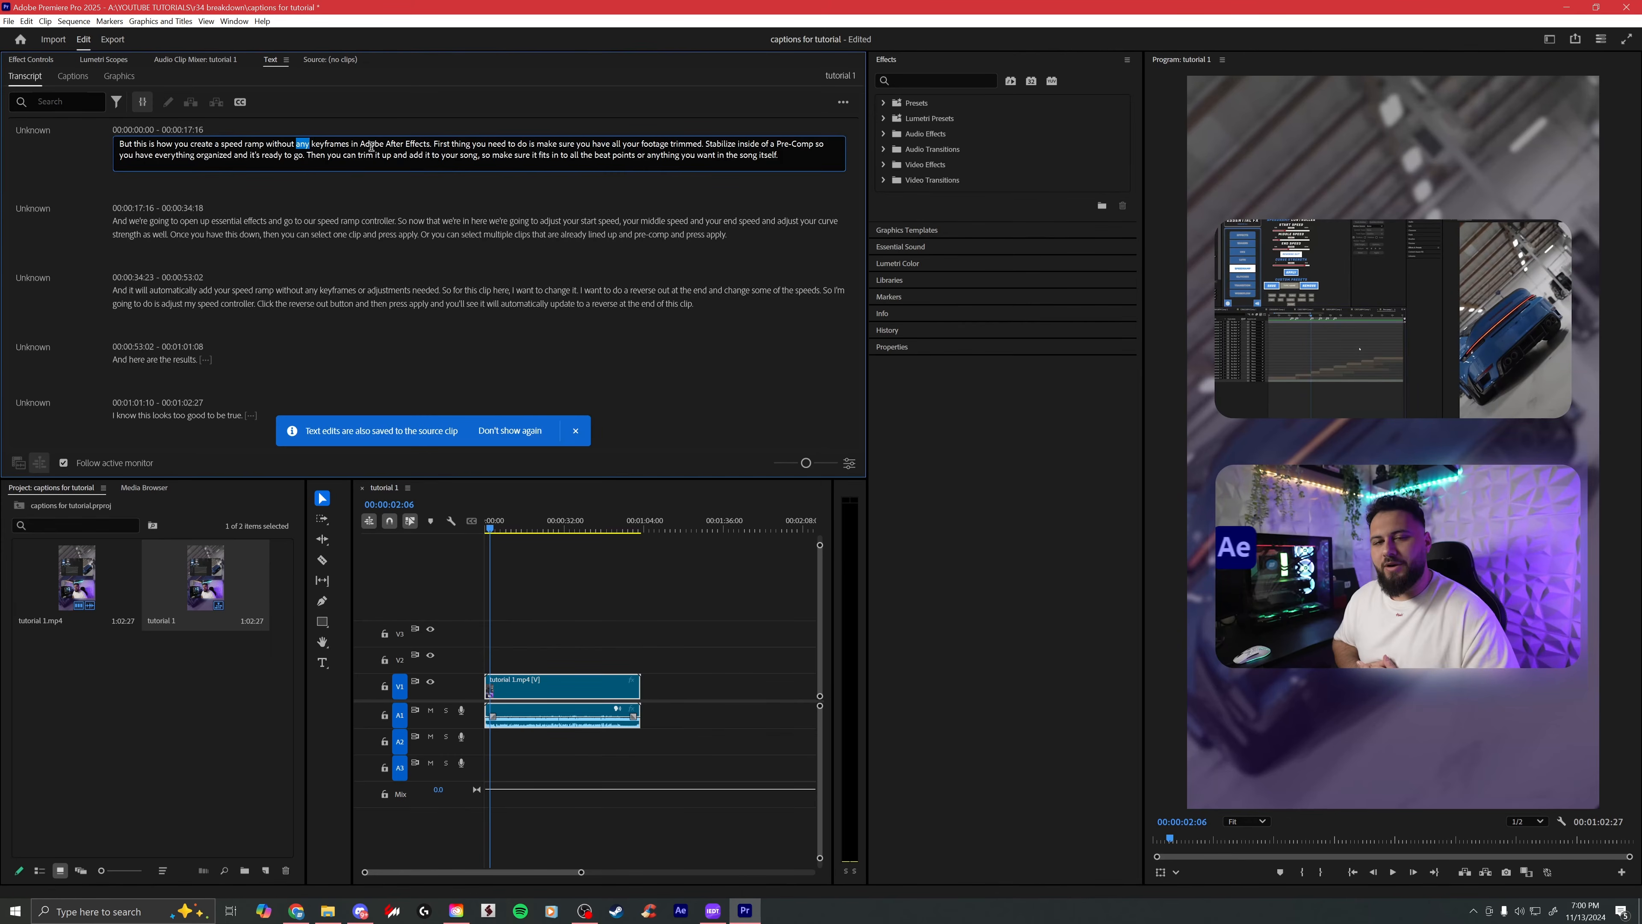
pyautogui.click(386, 200)
pyautogui.click(119, 143)
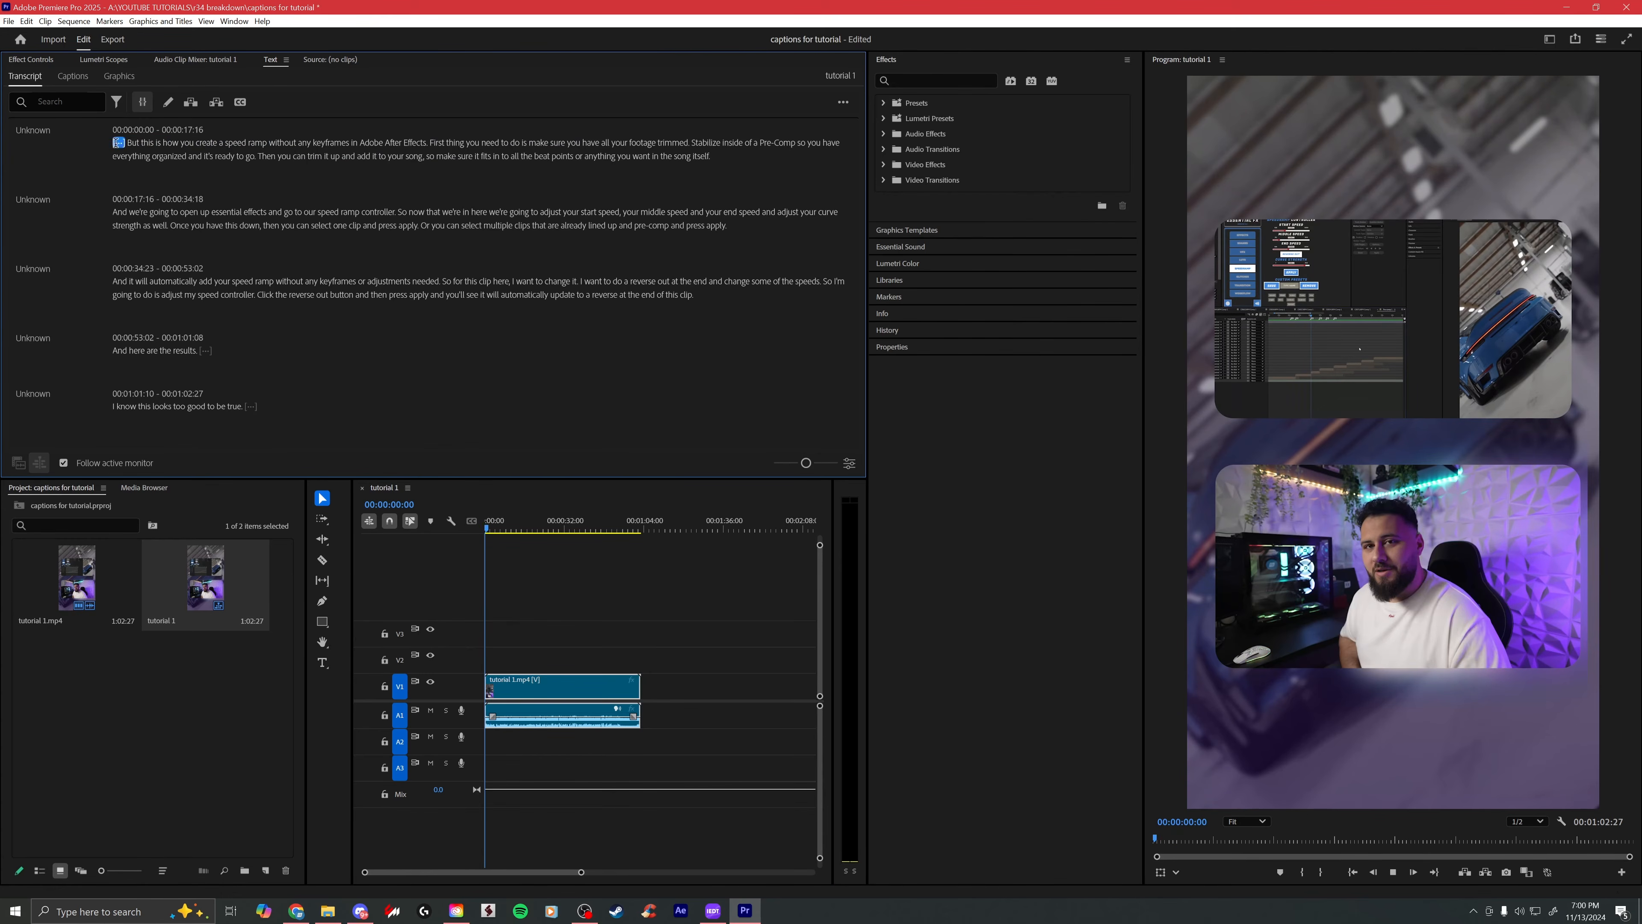
pyautogui.press('space')
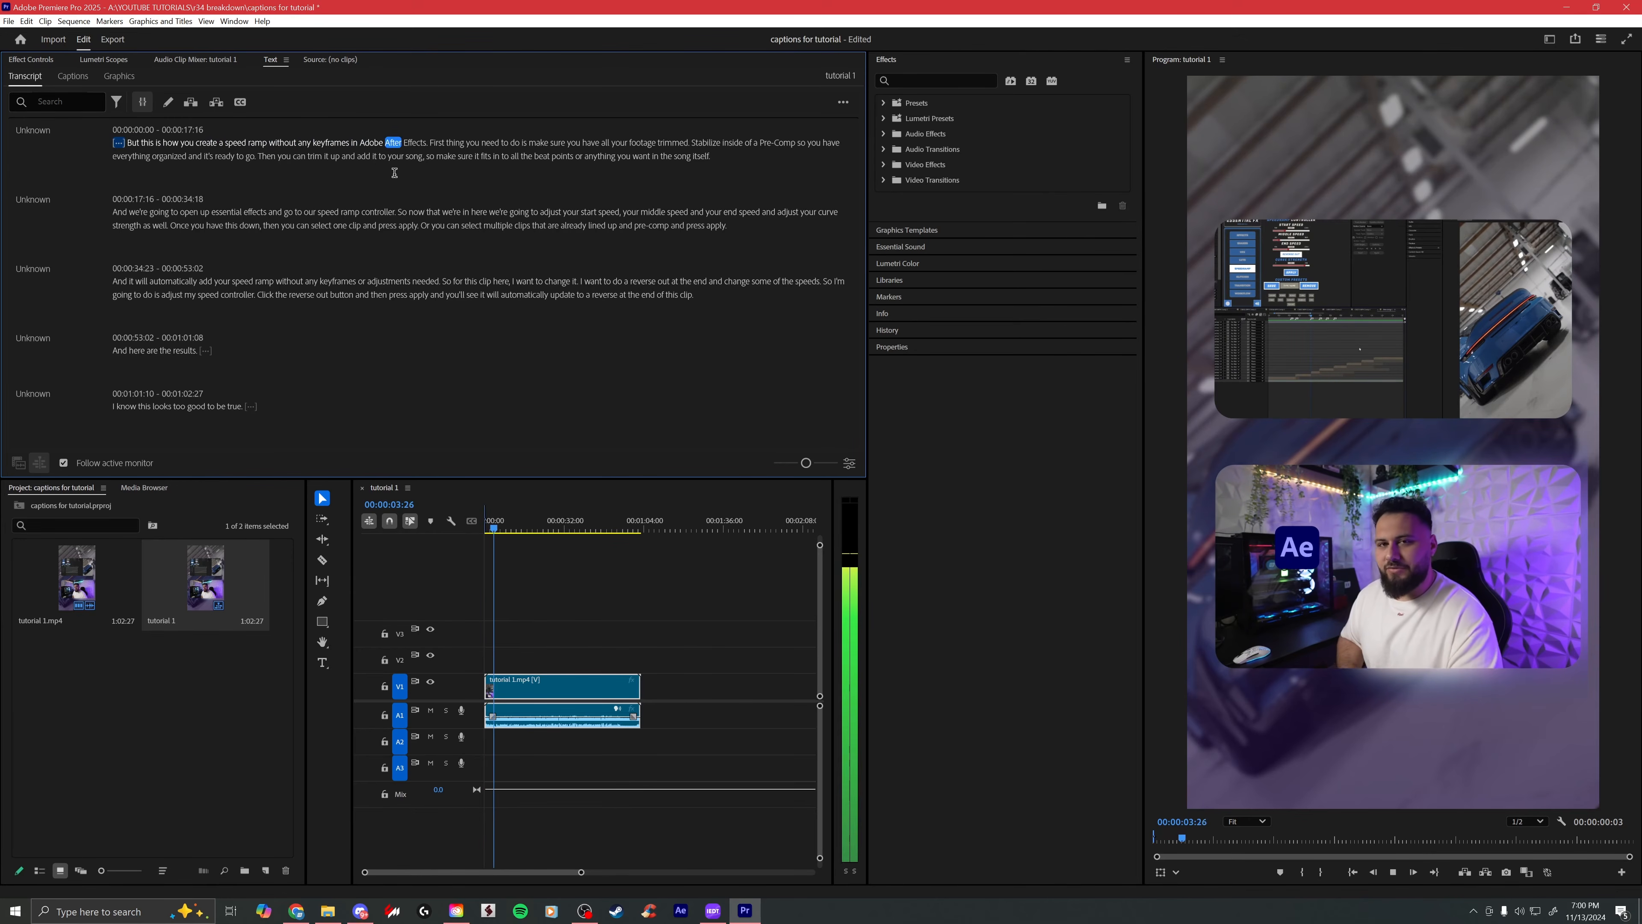
pyautogui.press('space')
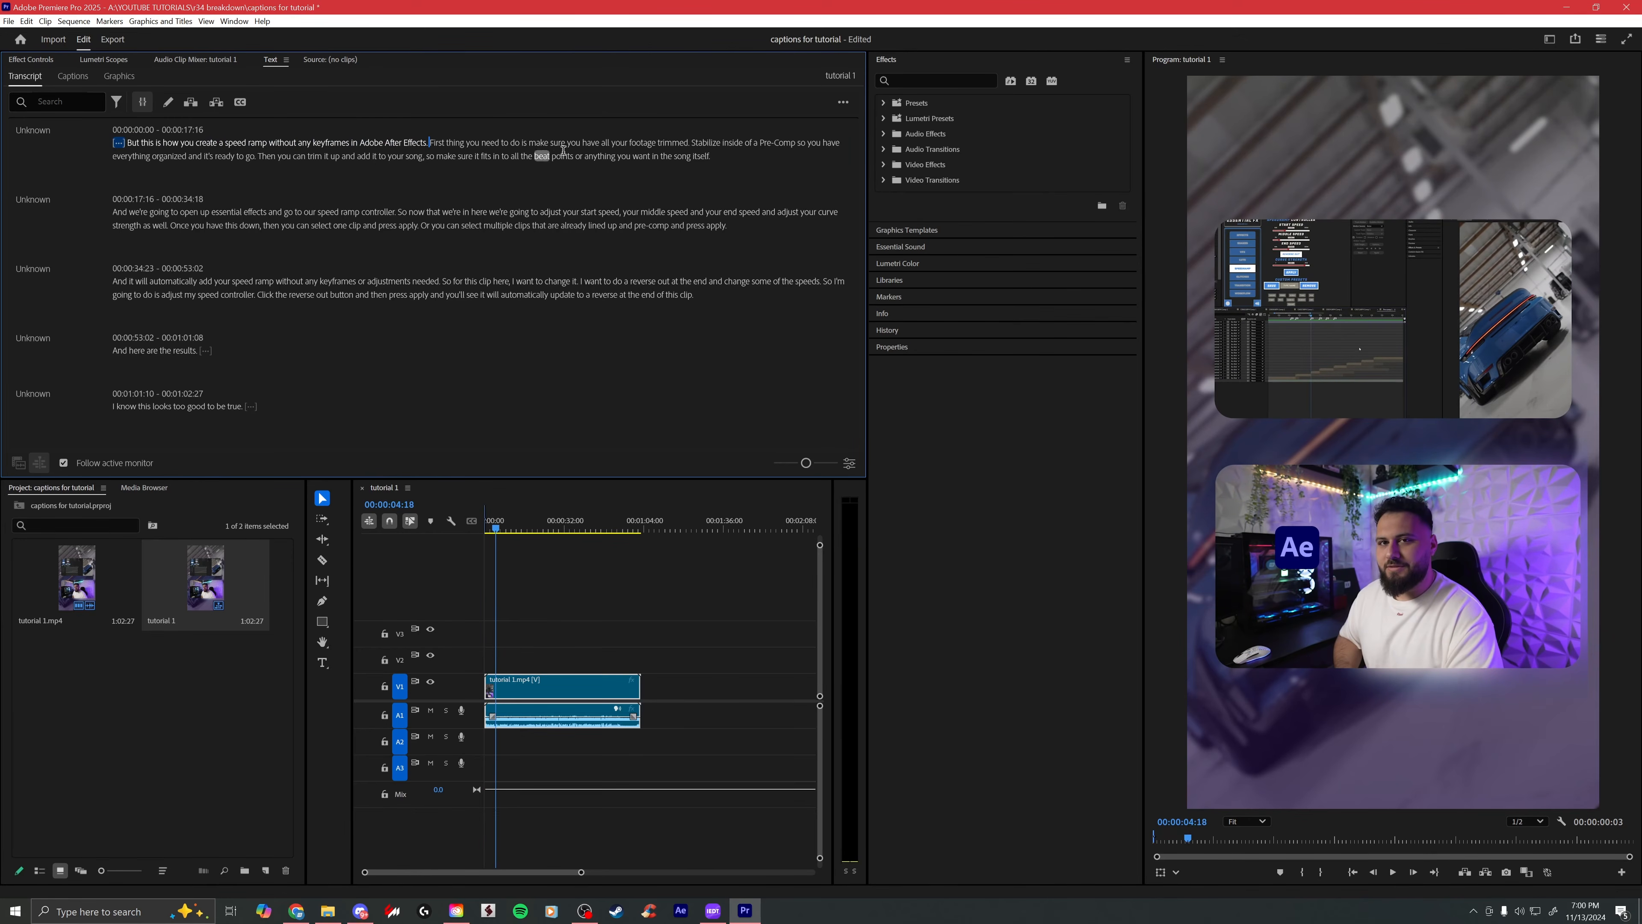
pyautogui.hotkey('ctrl', 's')
# Step: Play the "And here are the results" line and the closing line to check their transcription
pyautogui.click(133, 350)
pyautogui.press('space')
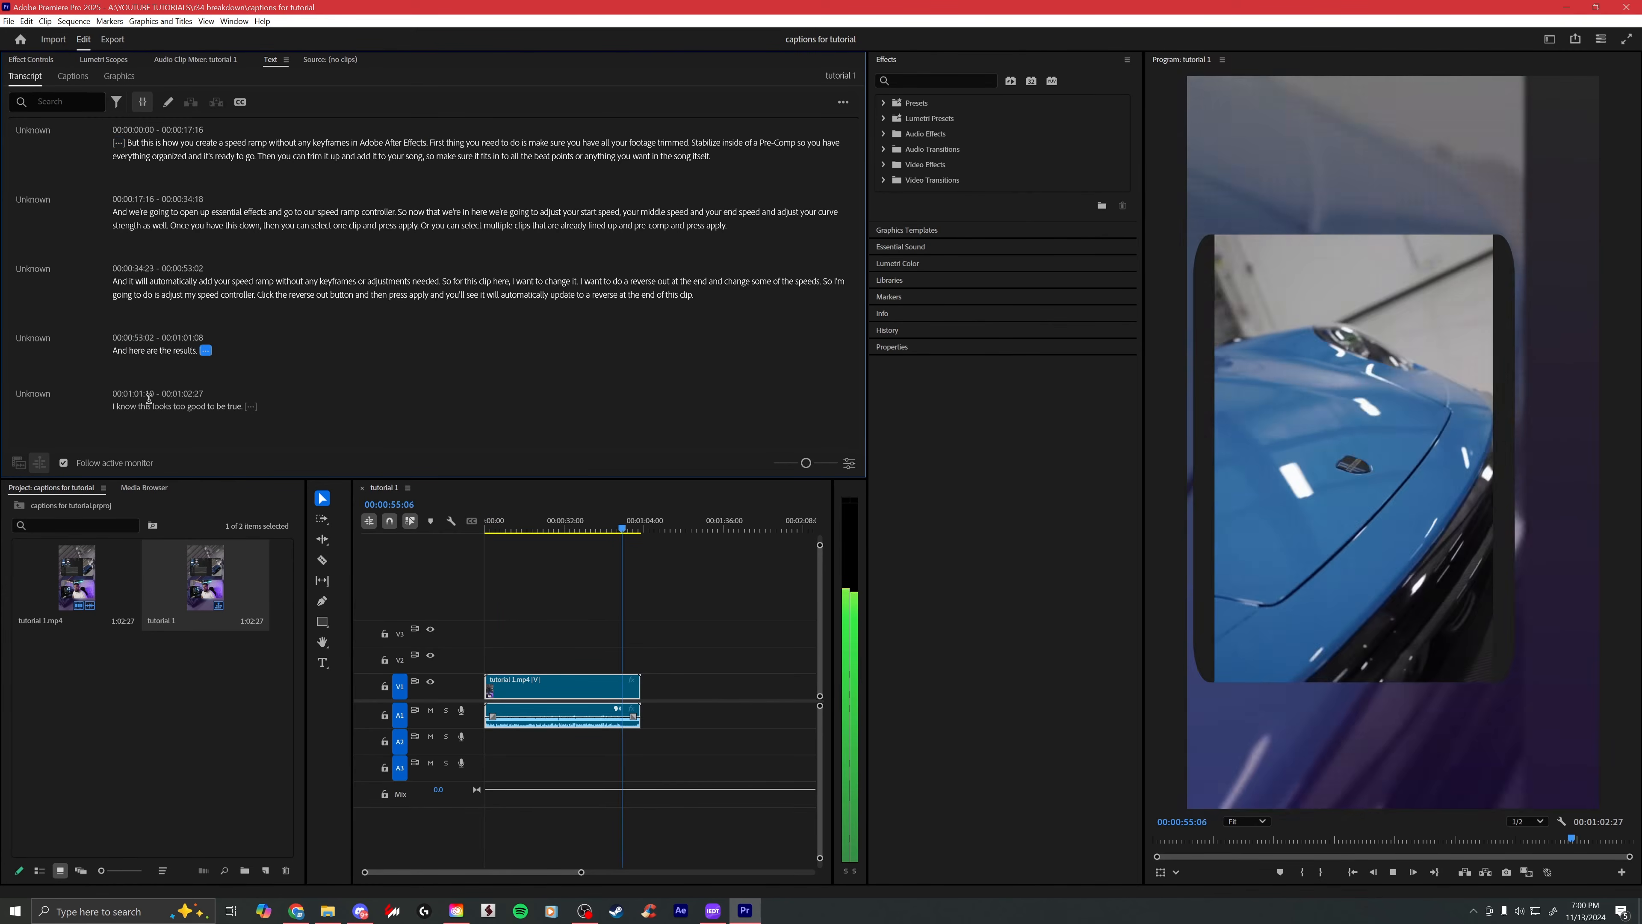
pyautogui.click(115, 406)
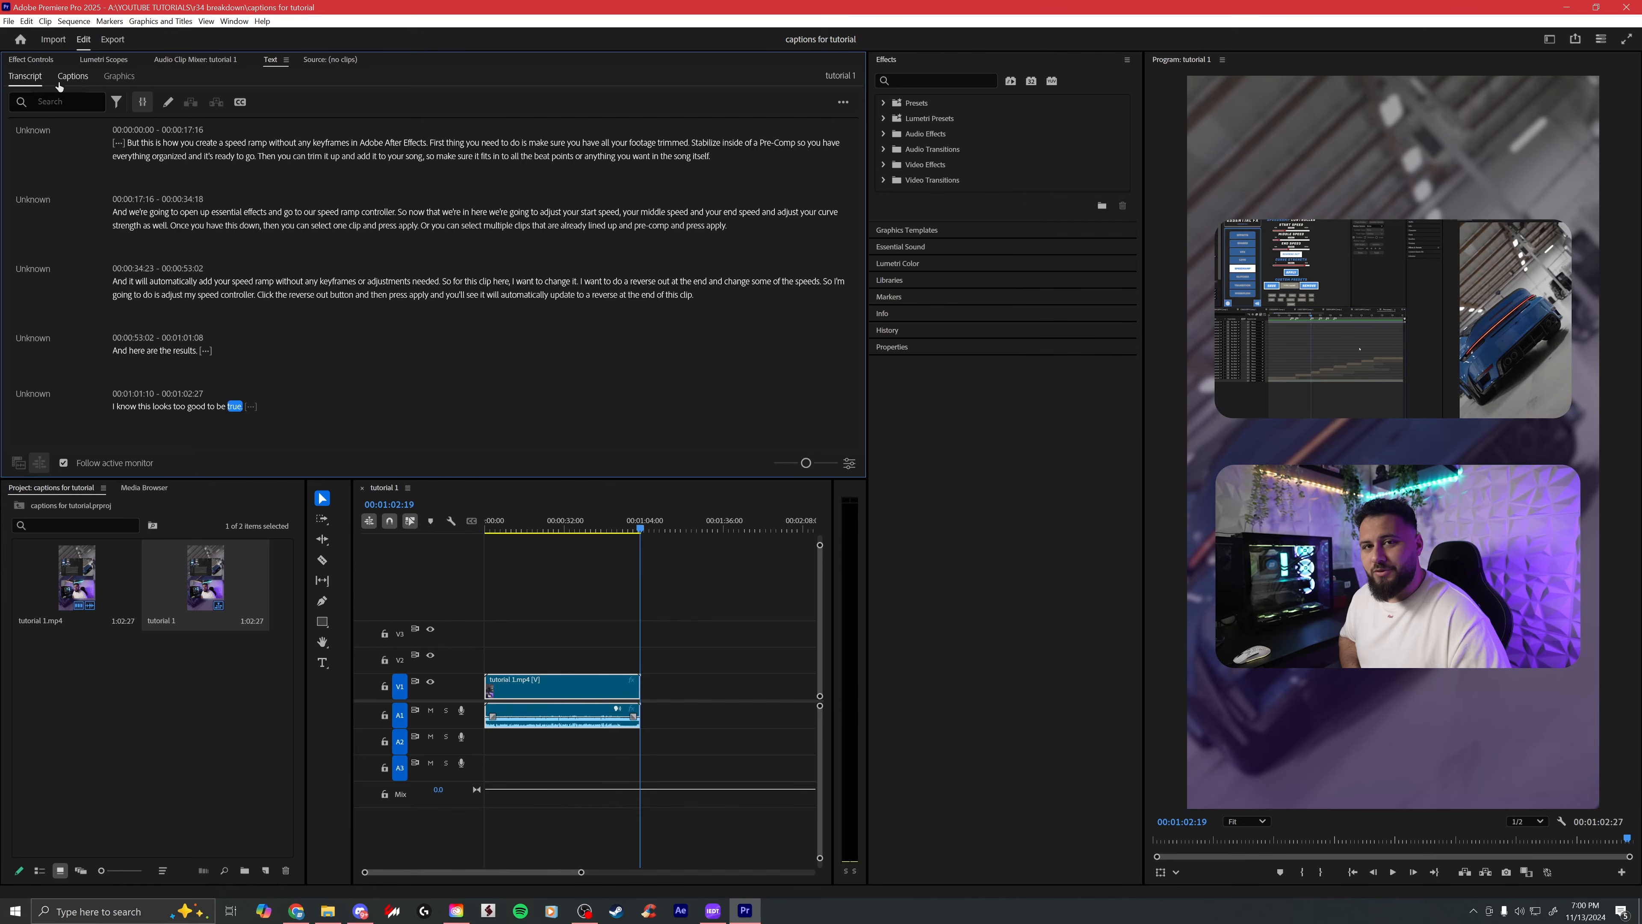
# Step: Create single-line captions from the transcript with a maximum length of 16 characters and the shortest minimum duration
pyautogui.click(71, 78)
pyautogui.click(477, 280)
pyautogui.click(717, 464)
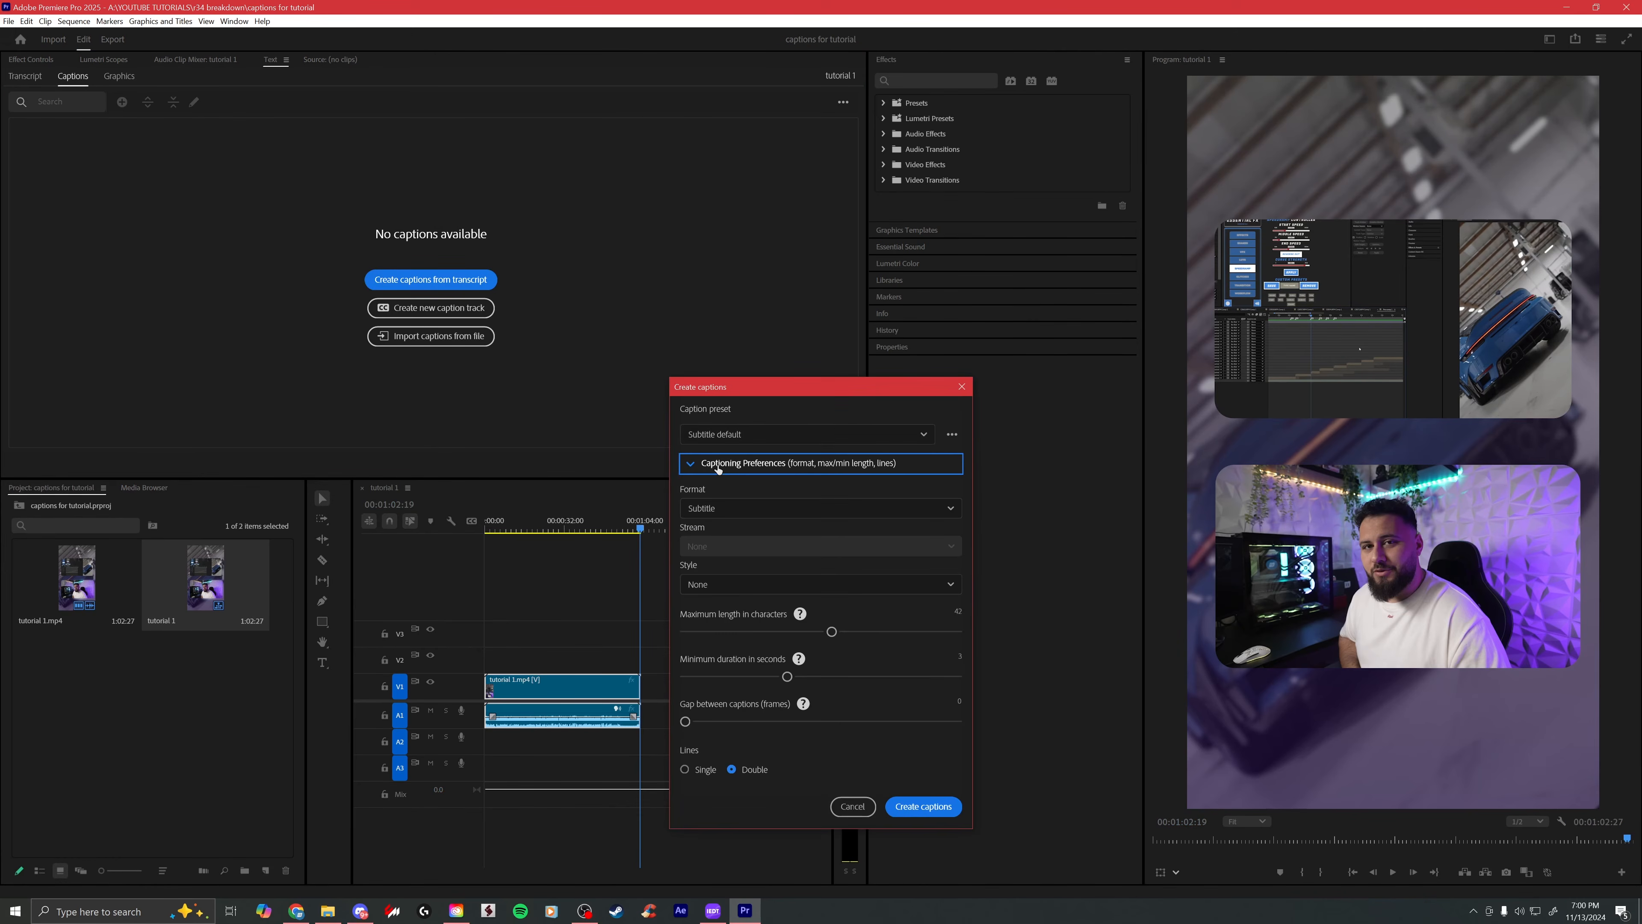
pyautogui.moveTo(789, 394); pyautogui.dragTo(637, 234)
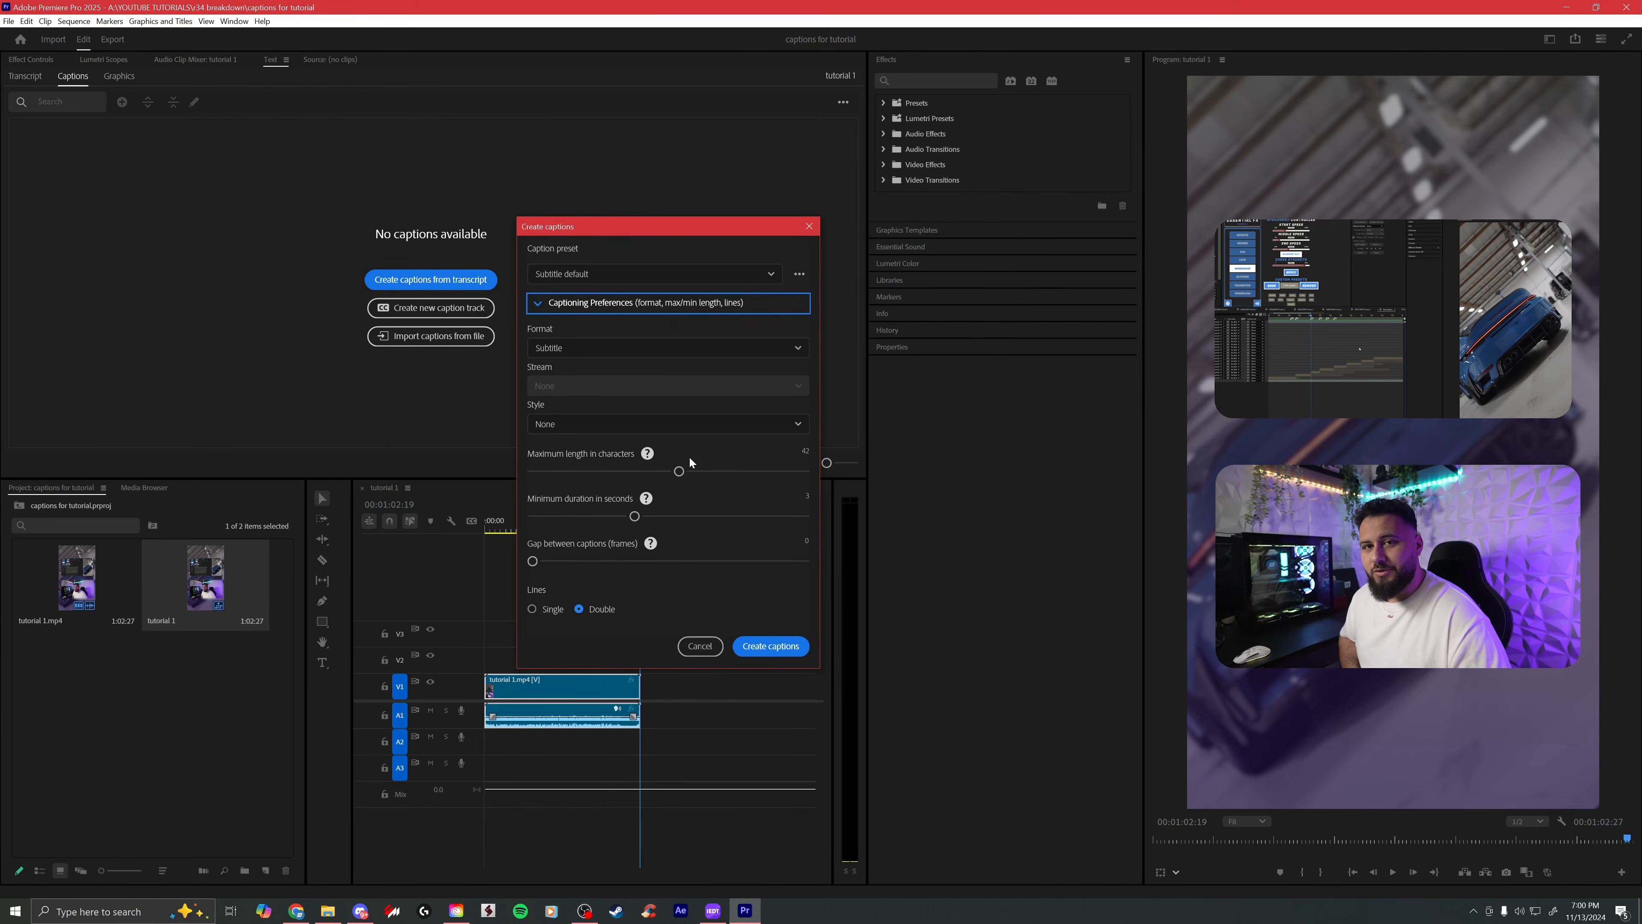
pyautogui.moveTo(677, 471); pyautogui.dragTo(602, 471)
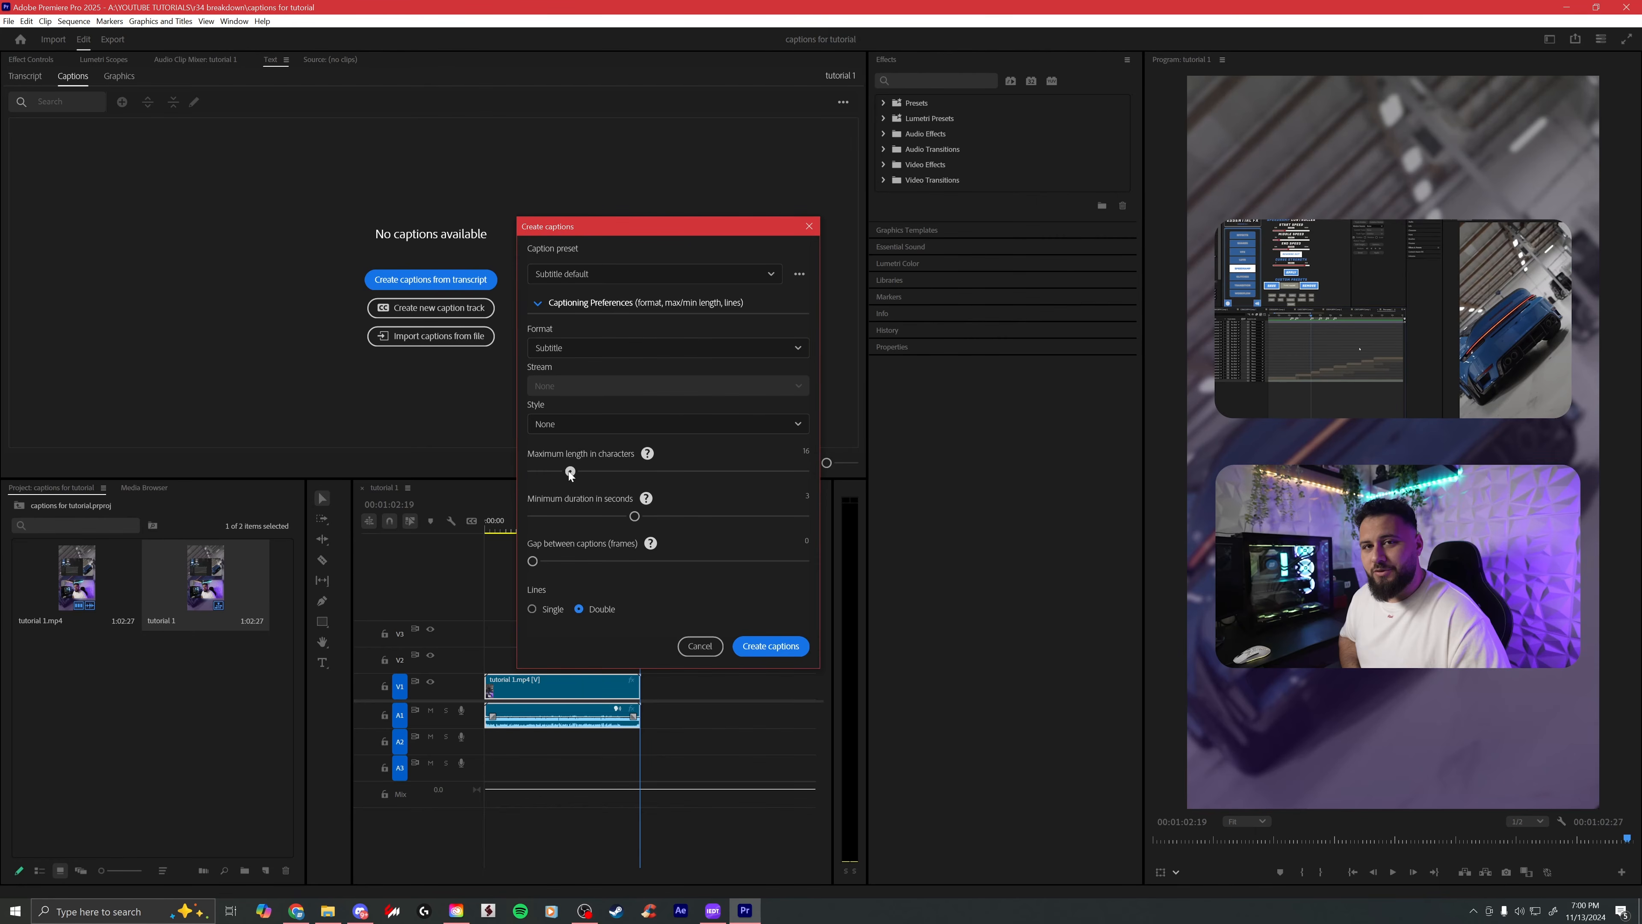
pyautogui.moveTo(634, 515); pyautogui.dragTo(426, 523)
pyautogui.click(532, 609)
pyautogui.click(770, 645)
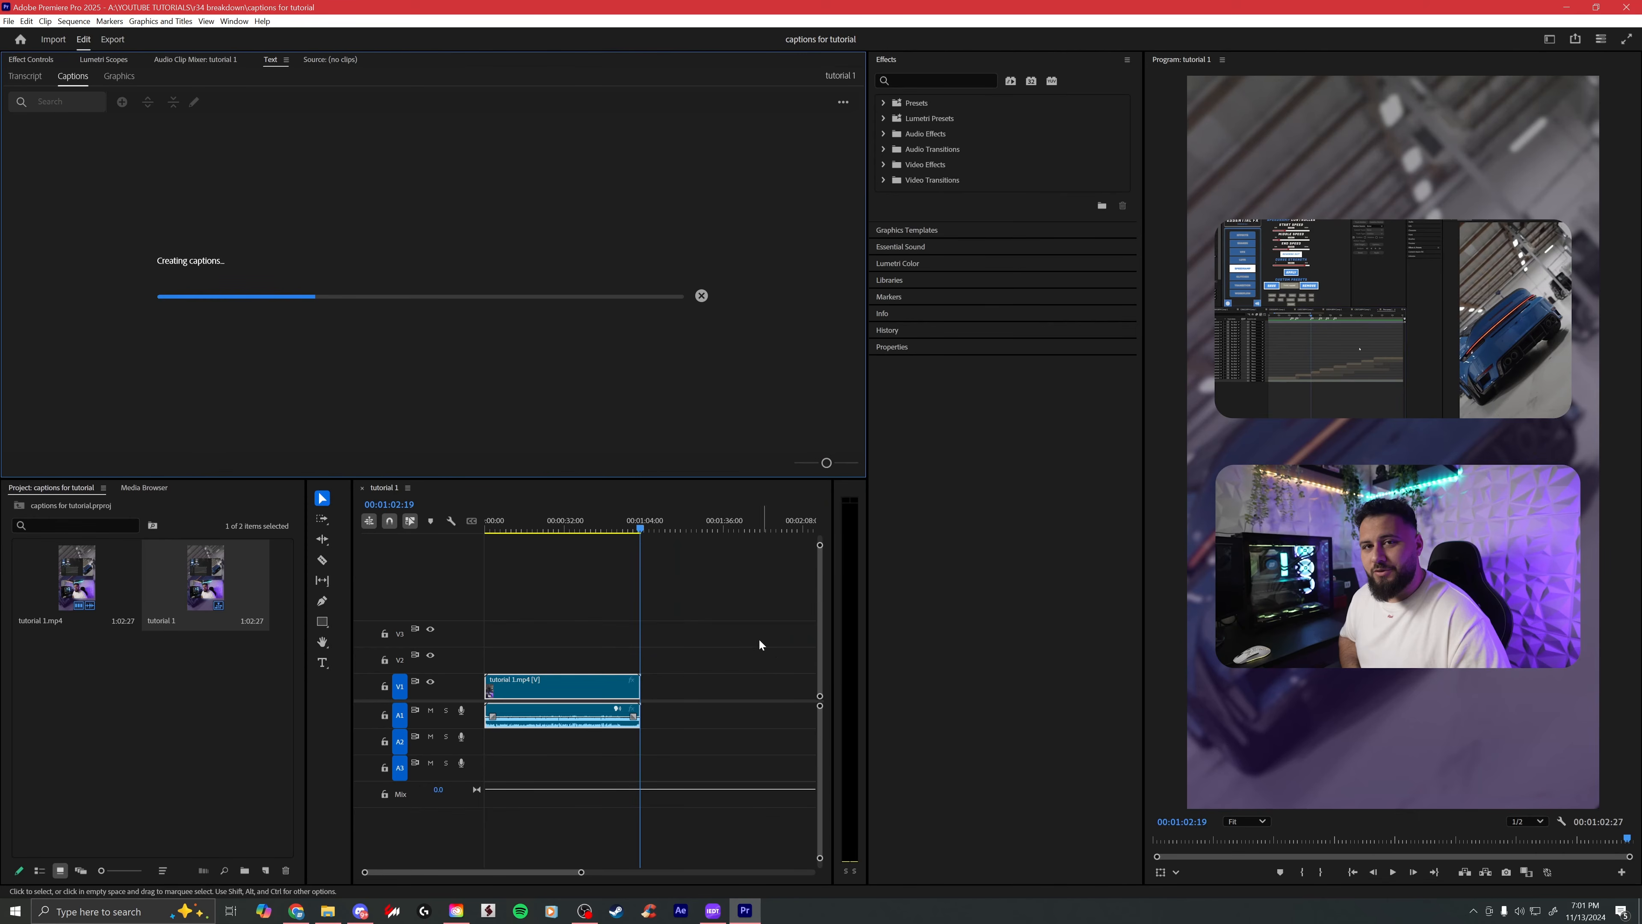
# Step: Select the "a speed ramp" caption on the subtitle track and show its text properties
pyautogui.click(568, 521)
pyautogui.moveTo(568, 522); pyautogui.dragTo(487, 522)
pyautogui.press('=')
pyautogui.press('=')
pyautogui.press('=')
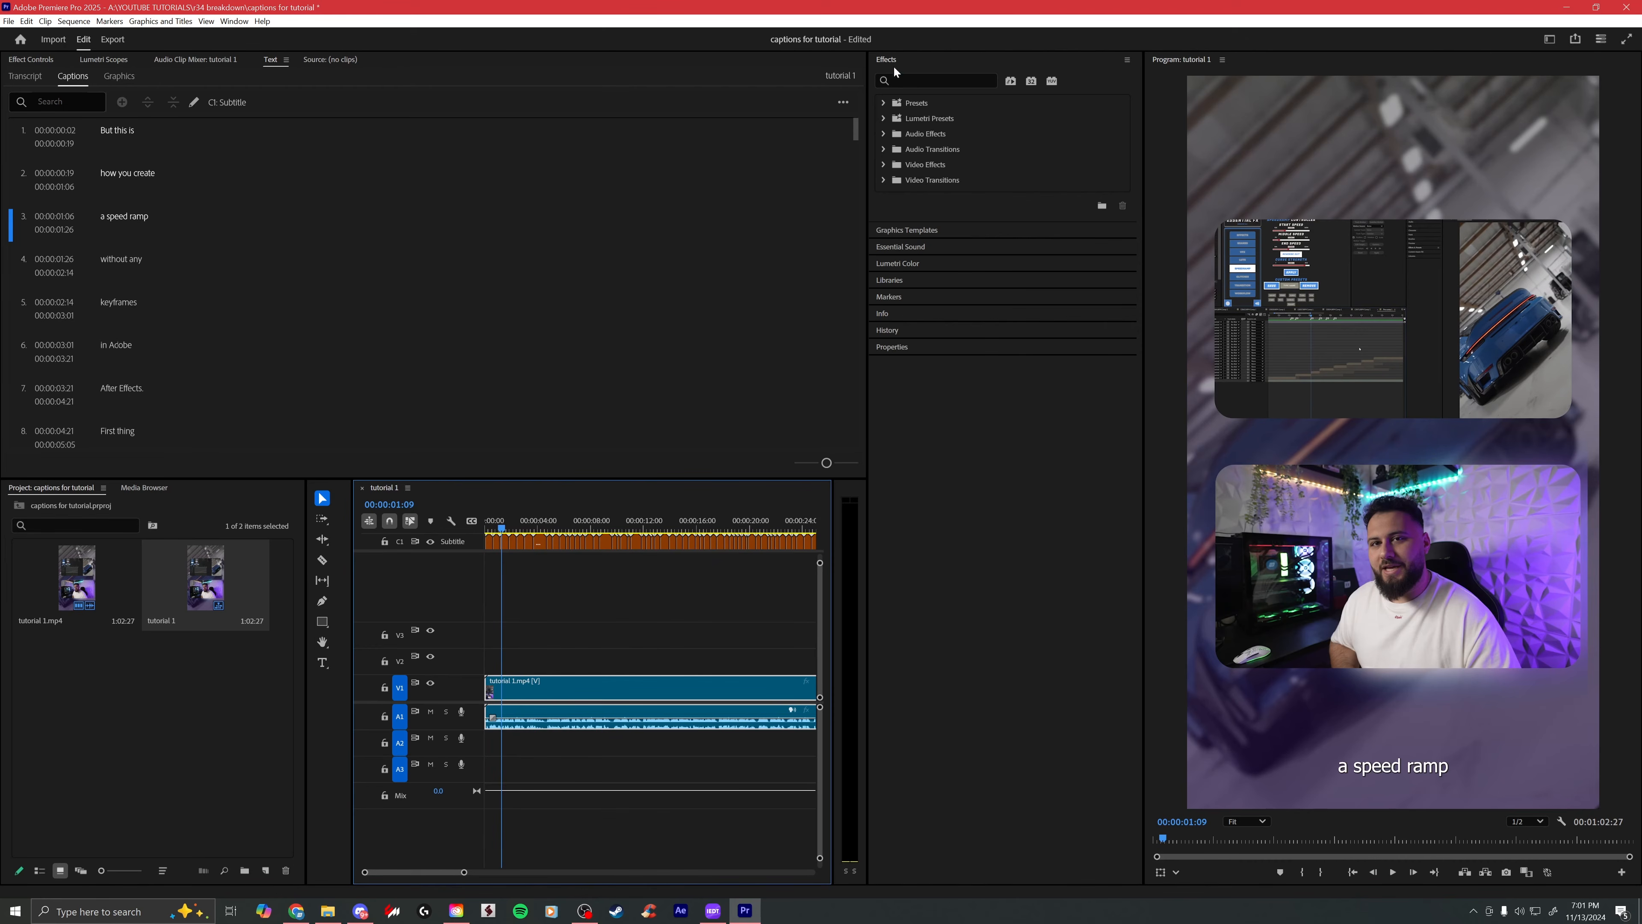
pyautogui.click(907, 63)
pyautogui.click(902, 192)
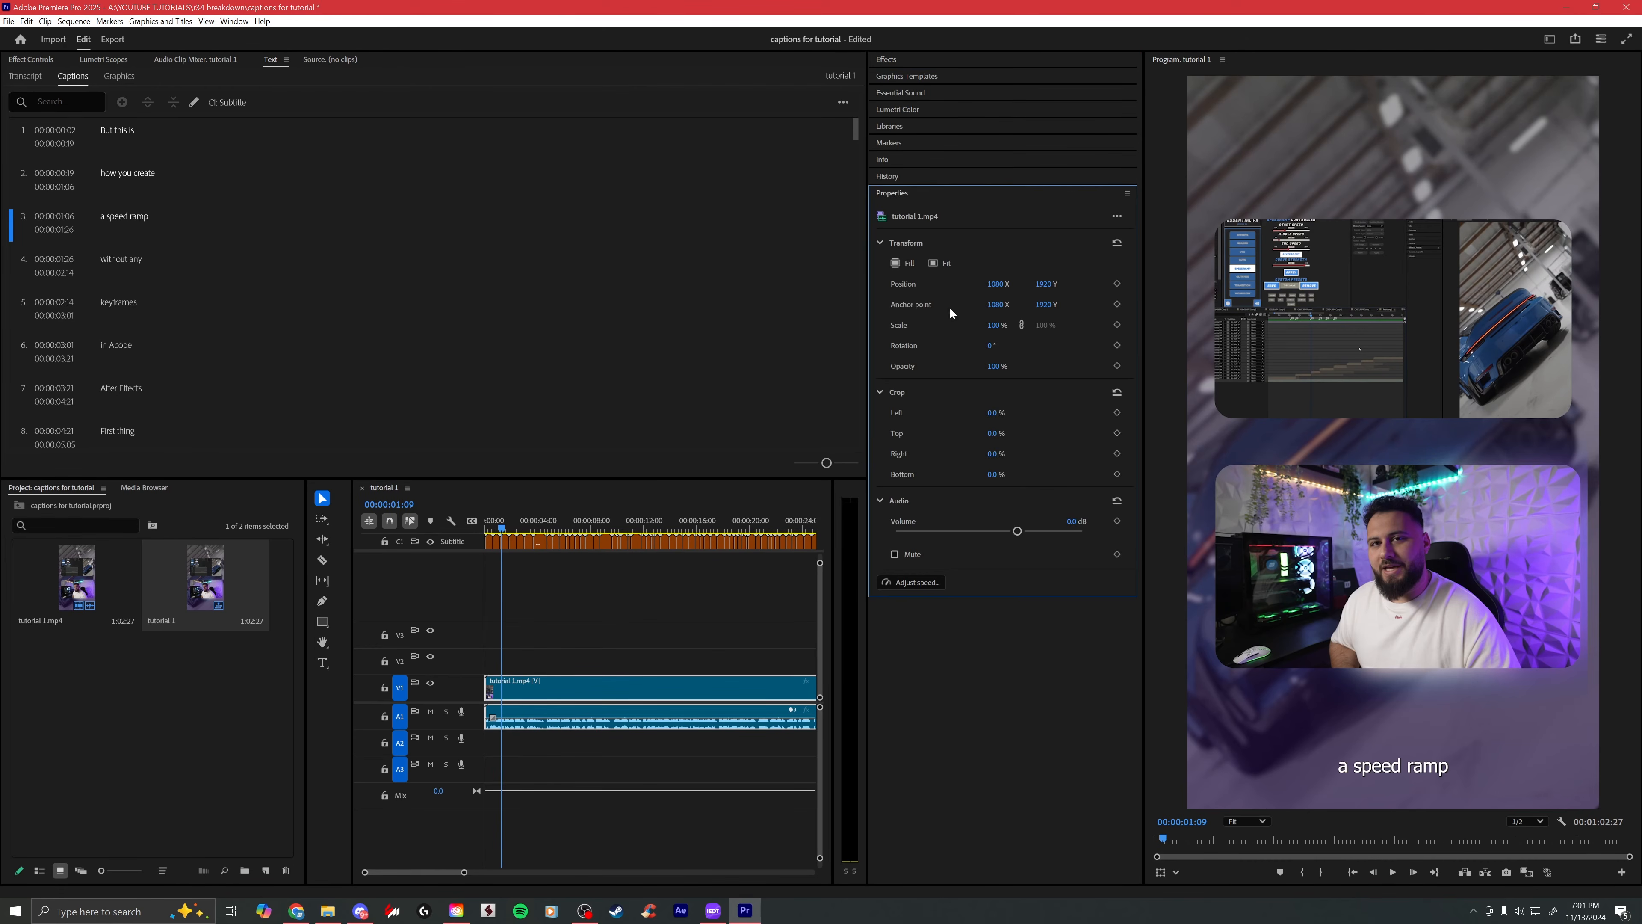
pyautogui.click(504, 542)
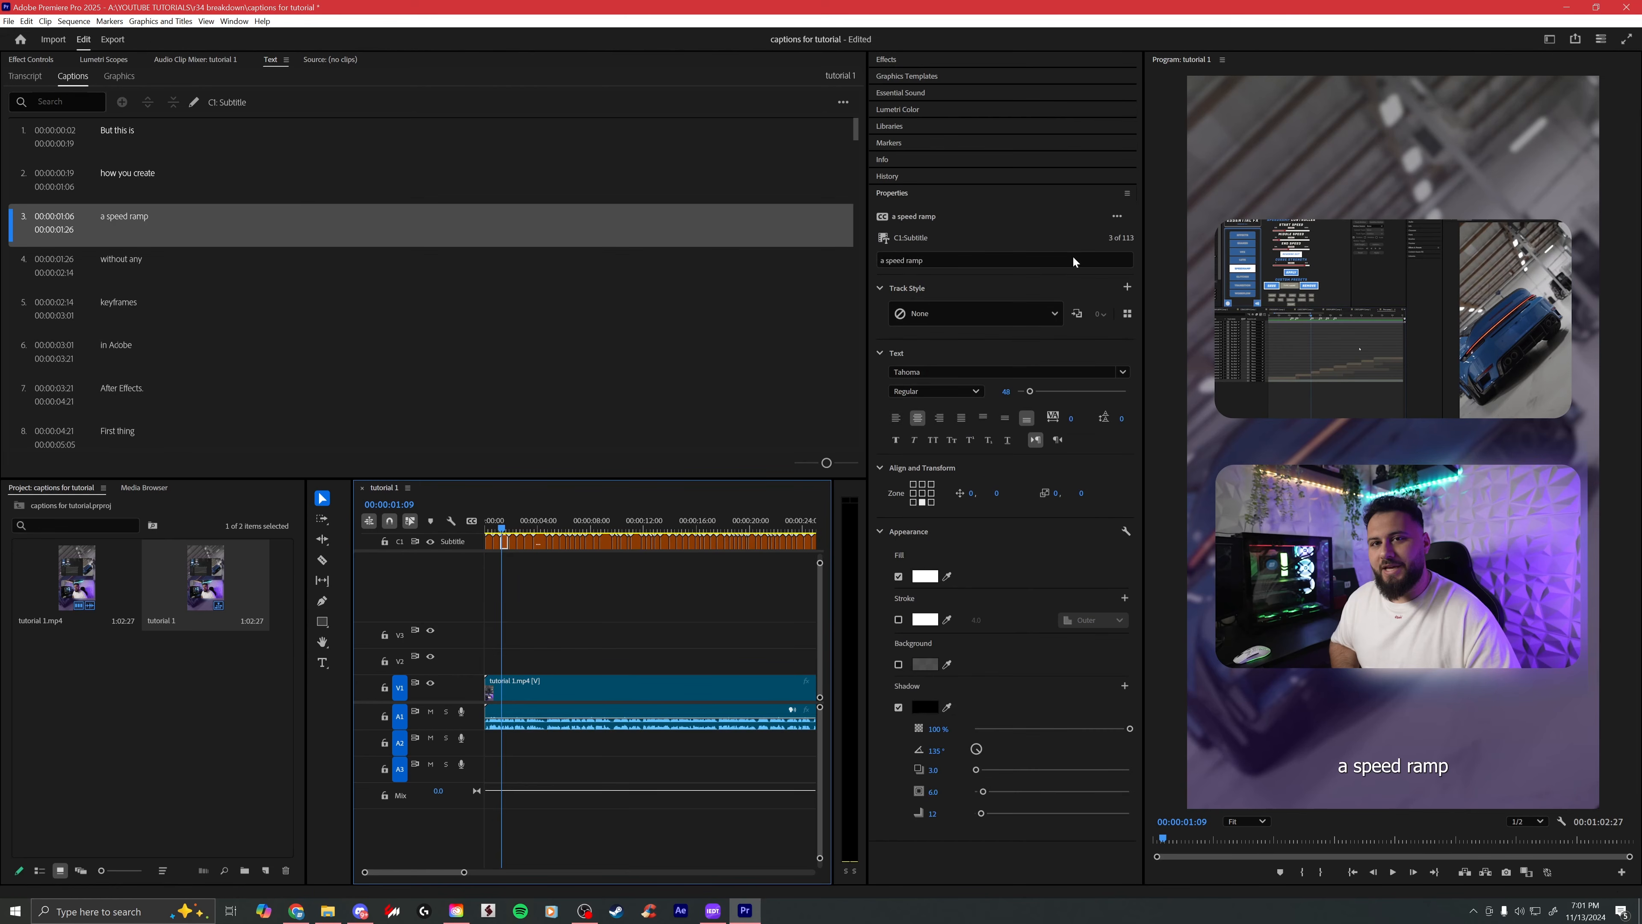
pyautogui.click(234, 20)
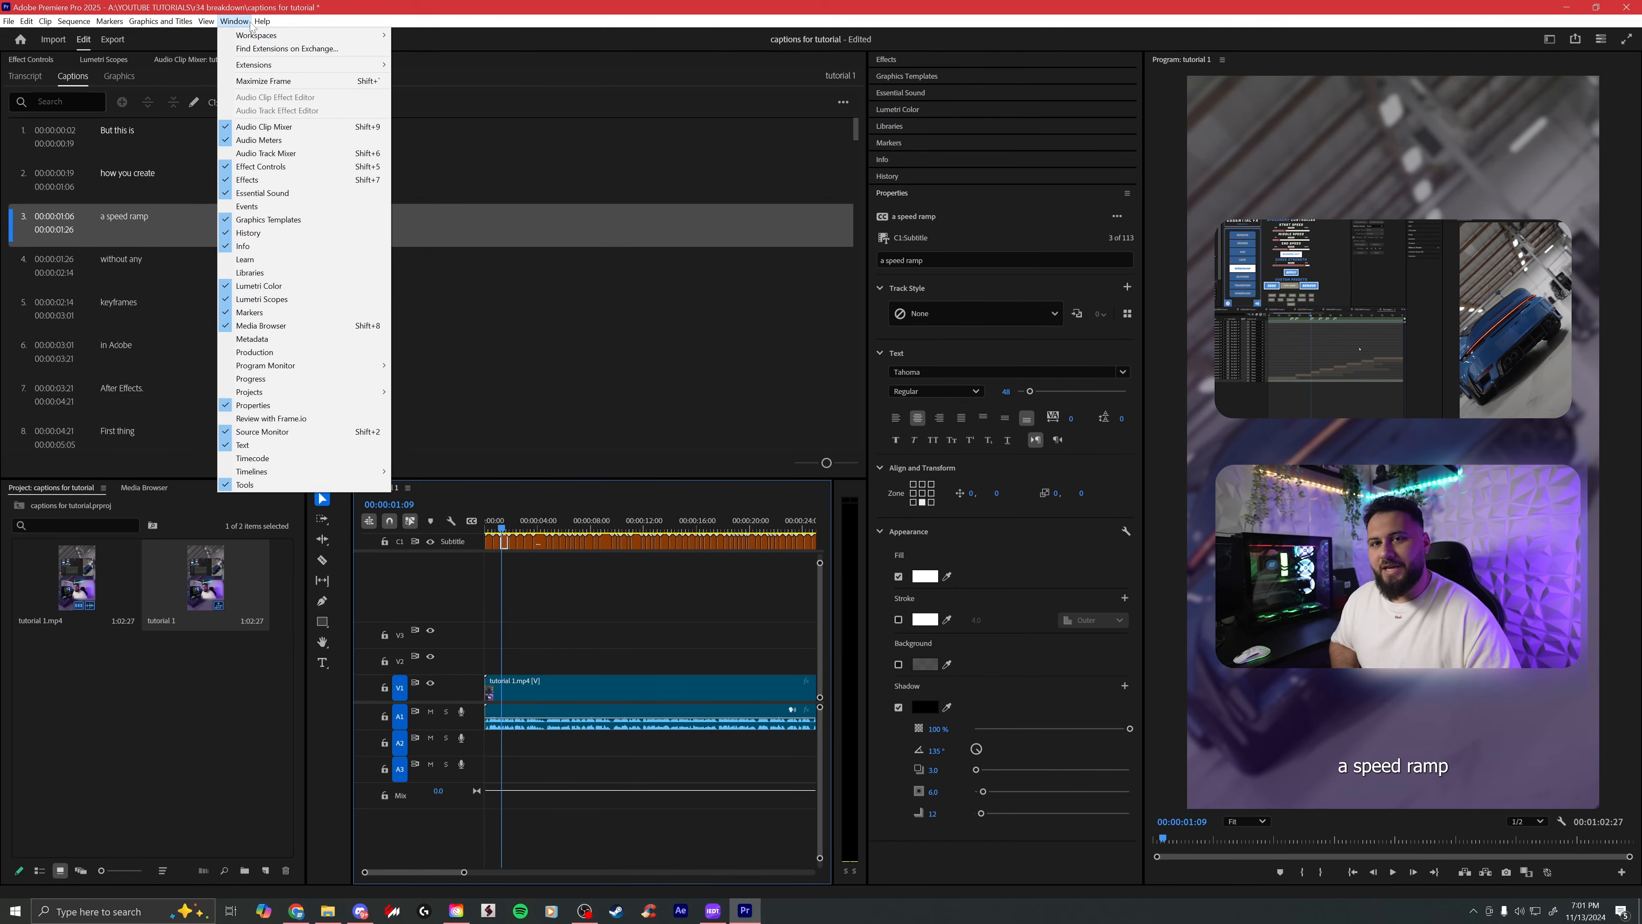
pyautogui.moveTo(314, 399)
# Step: Style the first caption, "But this is", in a larger Bebas Neue Regular and align it to the centre zone of the frame
pyautogui.moveTo(462, 871); pyautogui.dragTo(433, 868)
pyautogui.moveTo(530, 526); pyautogui.dragTo(500, 525)
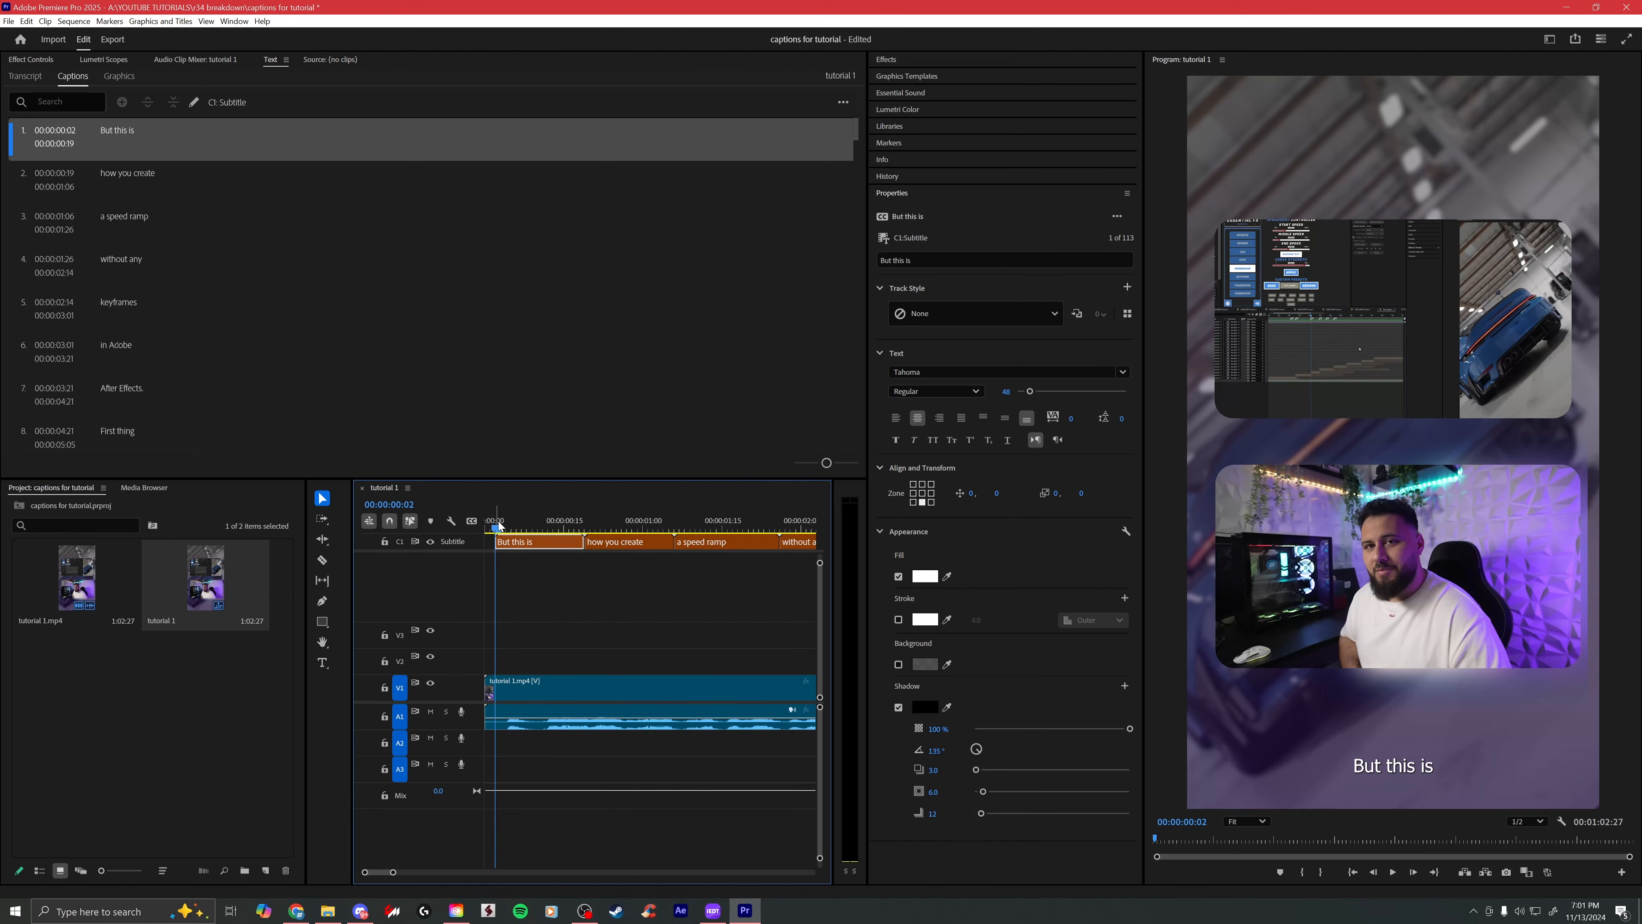
pyautogui.click(945, 372)
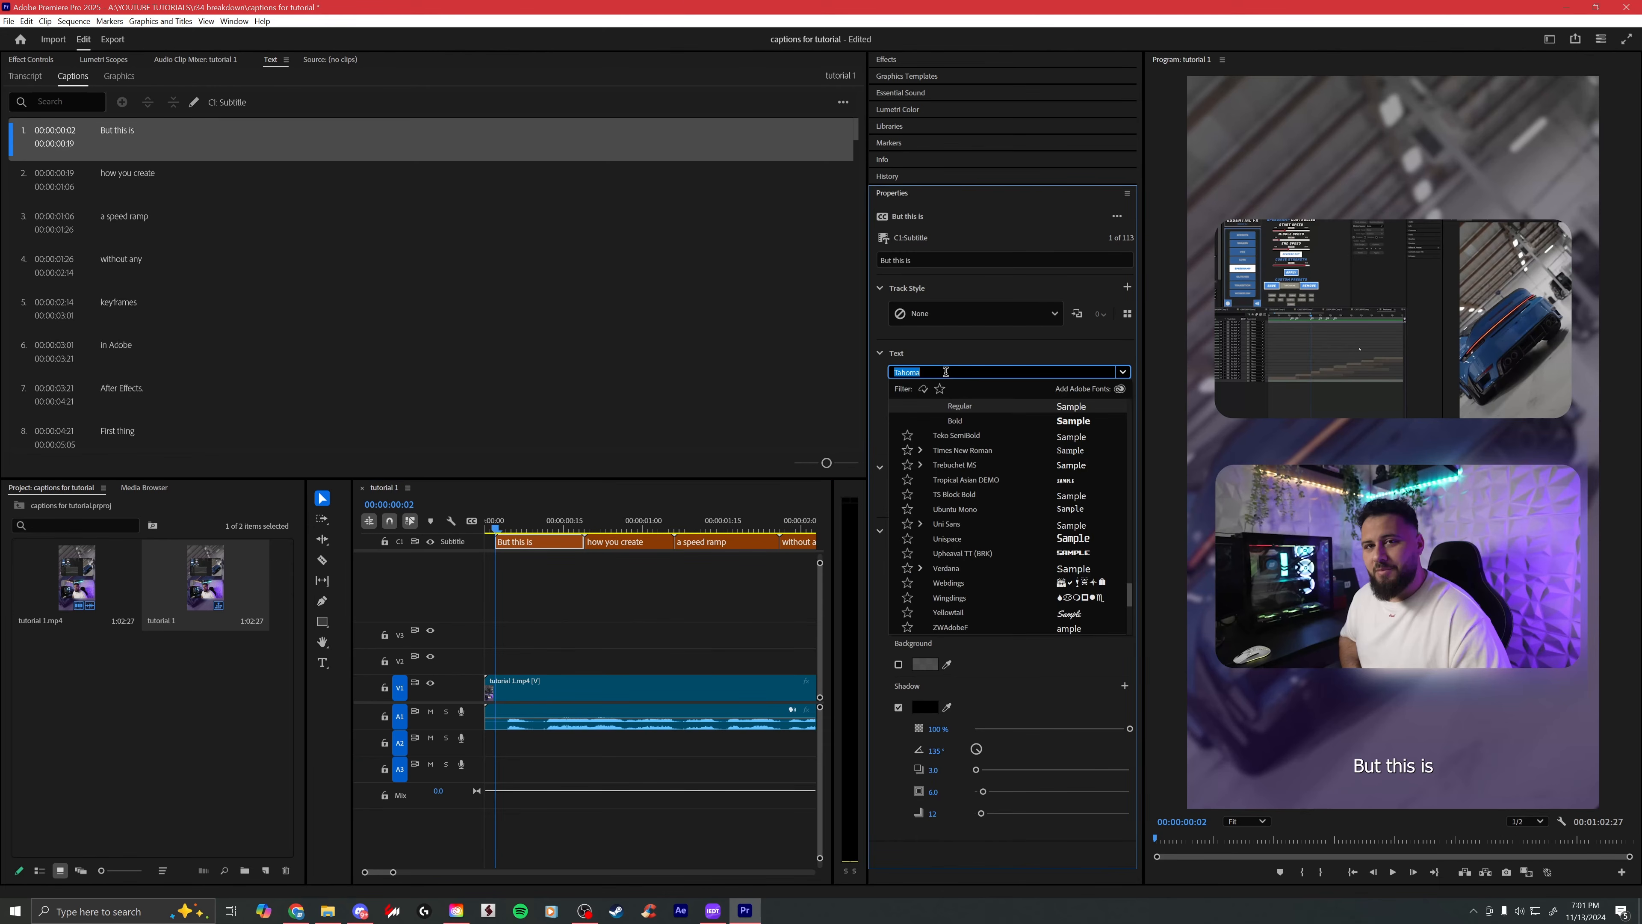
pyautogui.write('bebas')
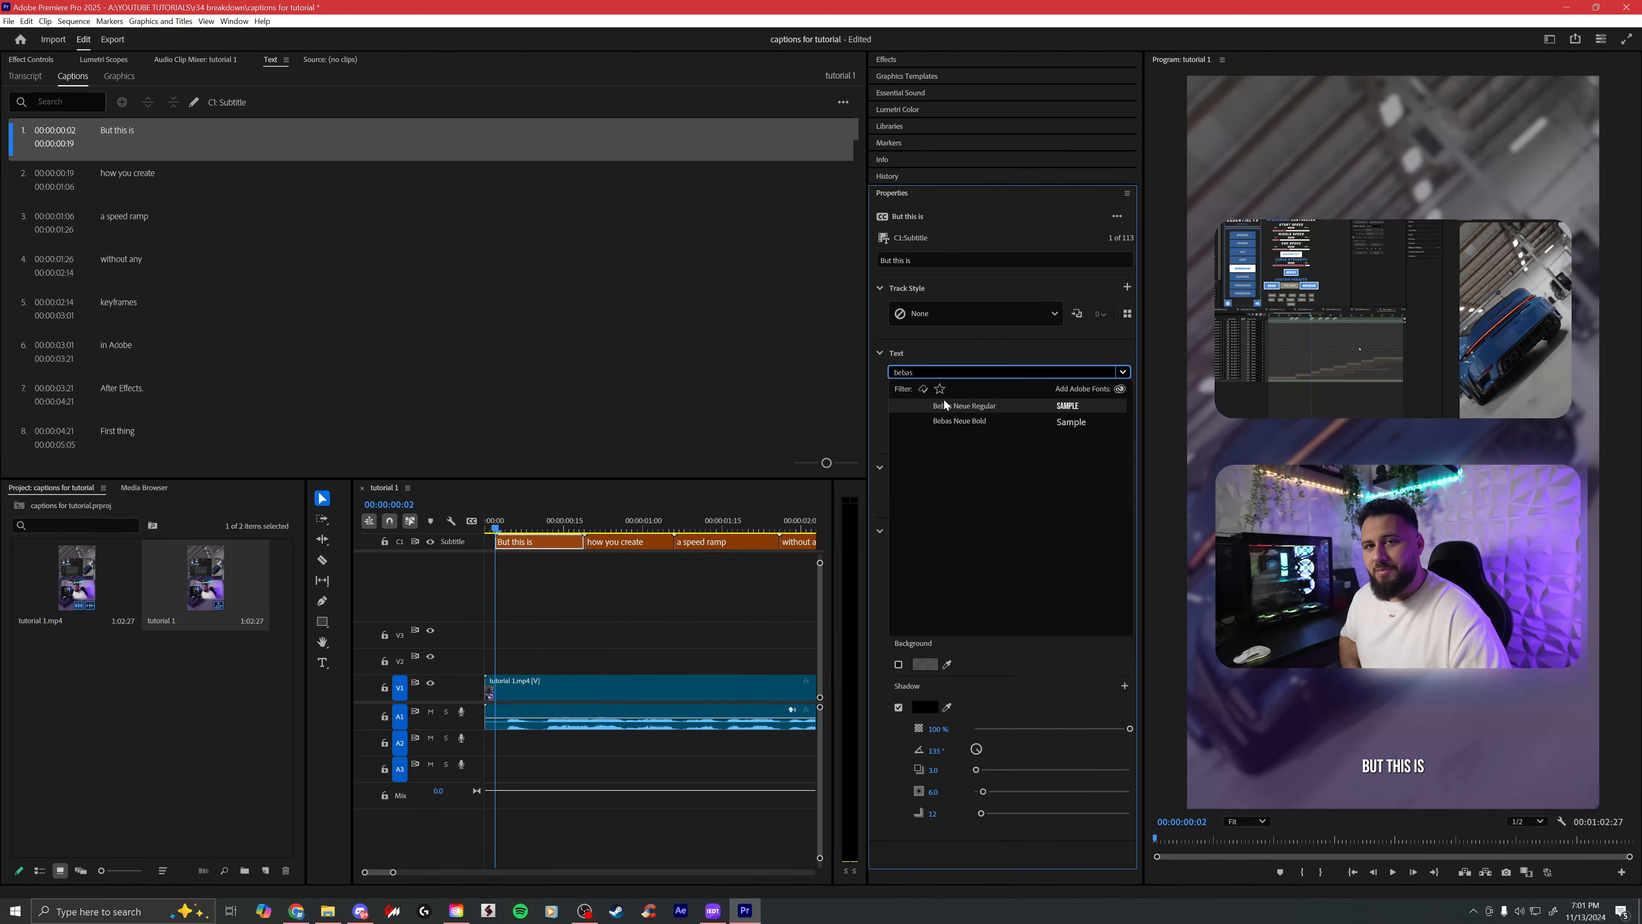
pyautogui.click(945, 406)
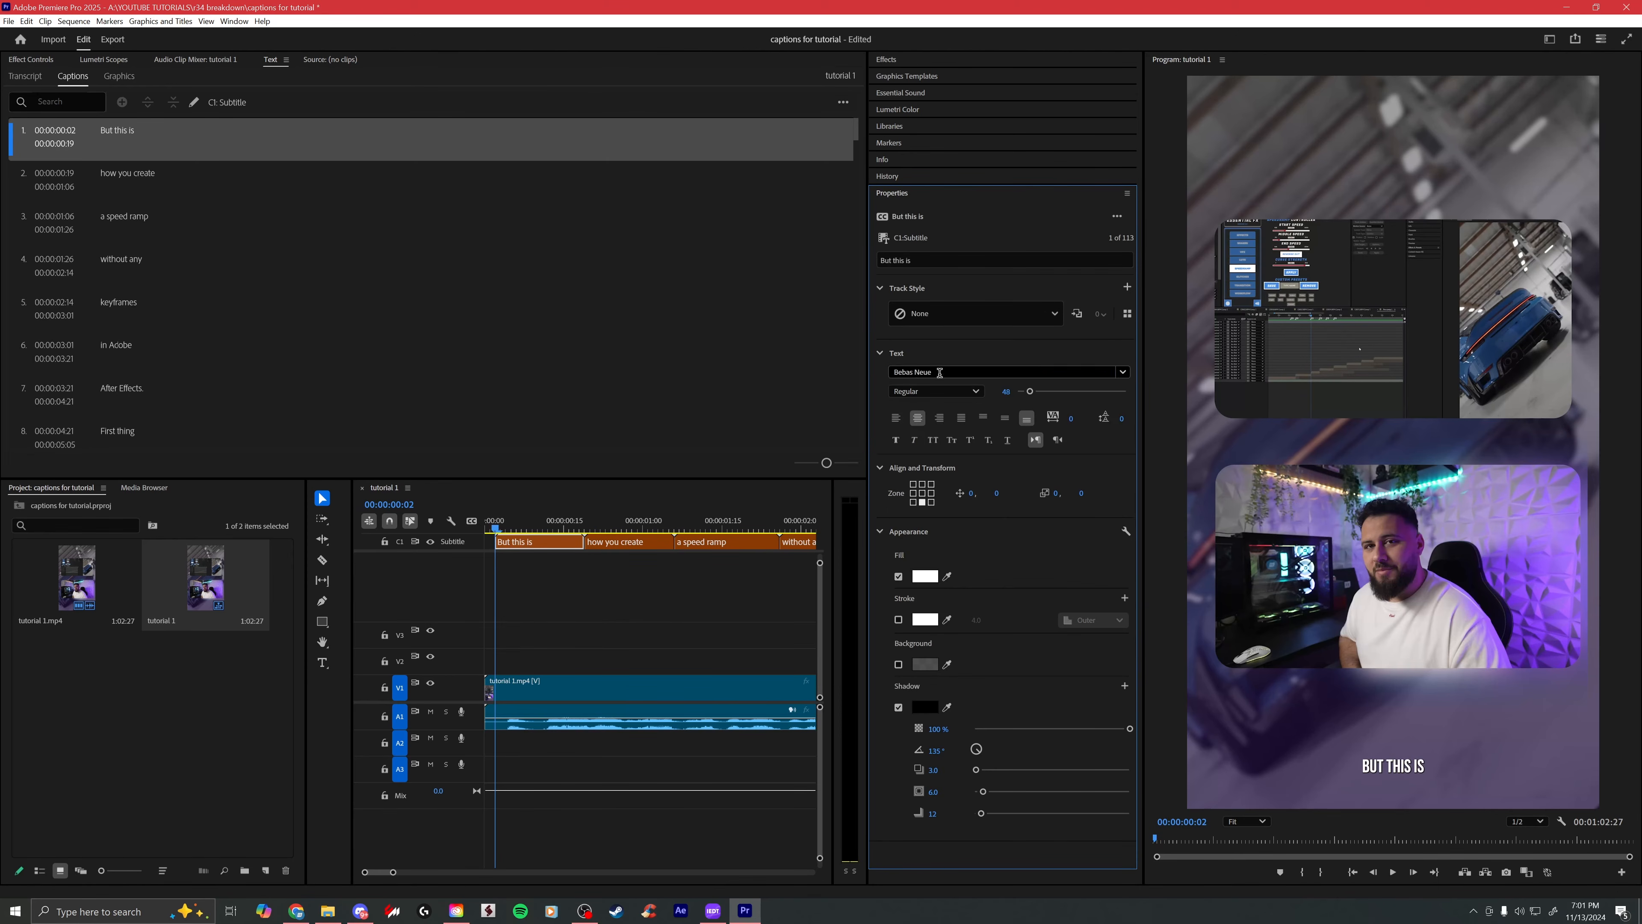
pyautogui.moveTo(1031, 392); pyautogui.dragTo(1042, 392)
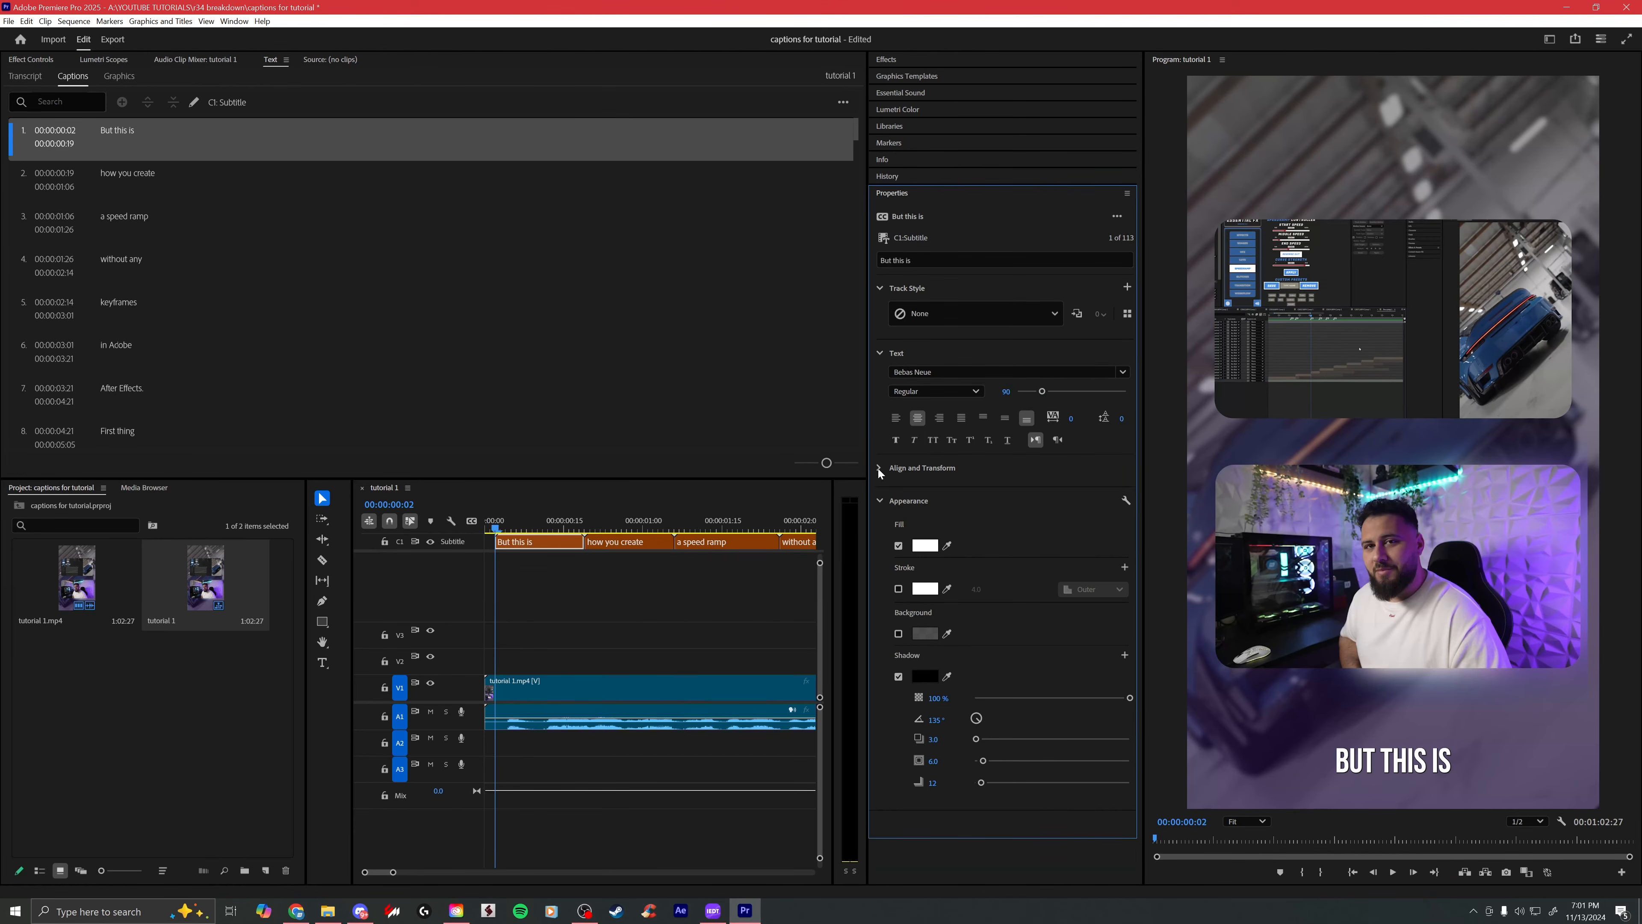
pyautogui.click(923, 494)
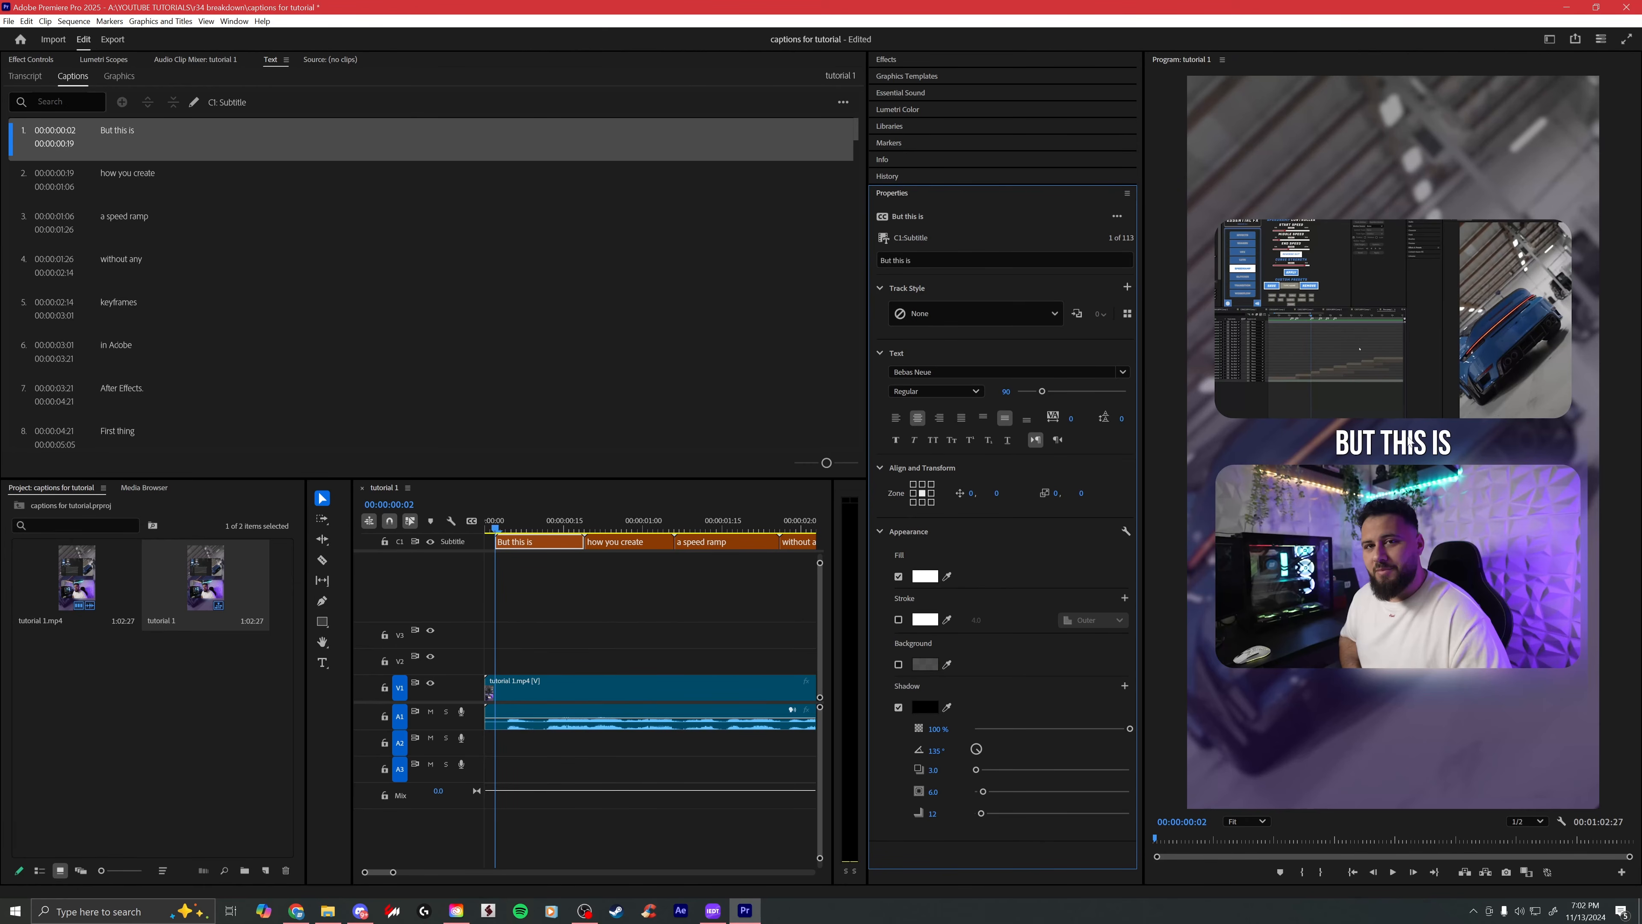
# Step: Set the first caption's vertical offset to 3, give it a black outer stroke with a width of 3.0, and save
pyautogui.moveTo(997, 493); pyautogui.dragTo(998, 491)
pyautogui.click(898, 619)
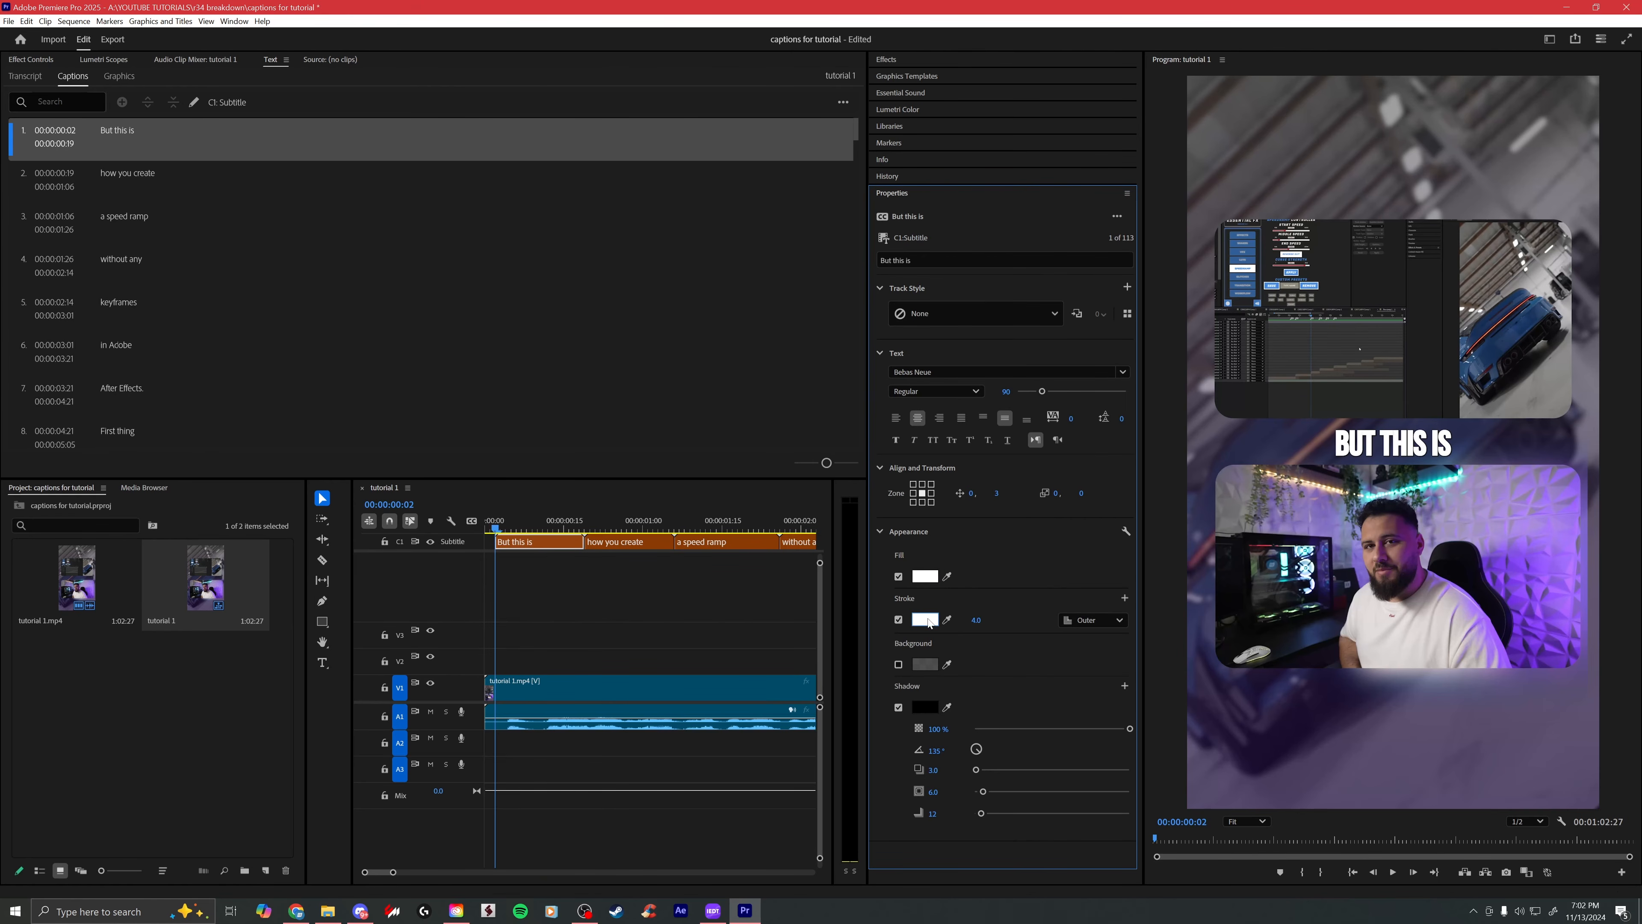
pyautogui.click(925, 619)
pyautogui.moveTo(772, 397); pyautogui.dragTo(666, 364)
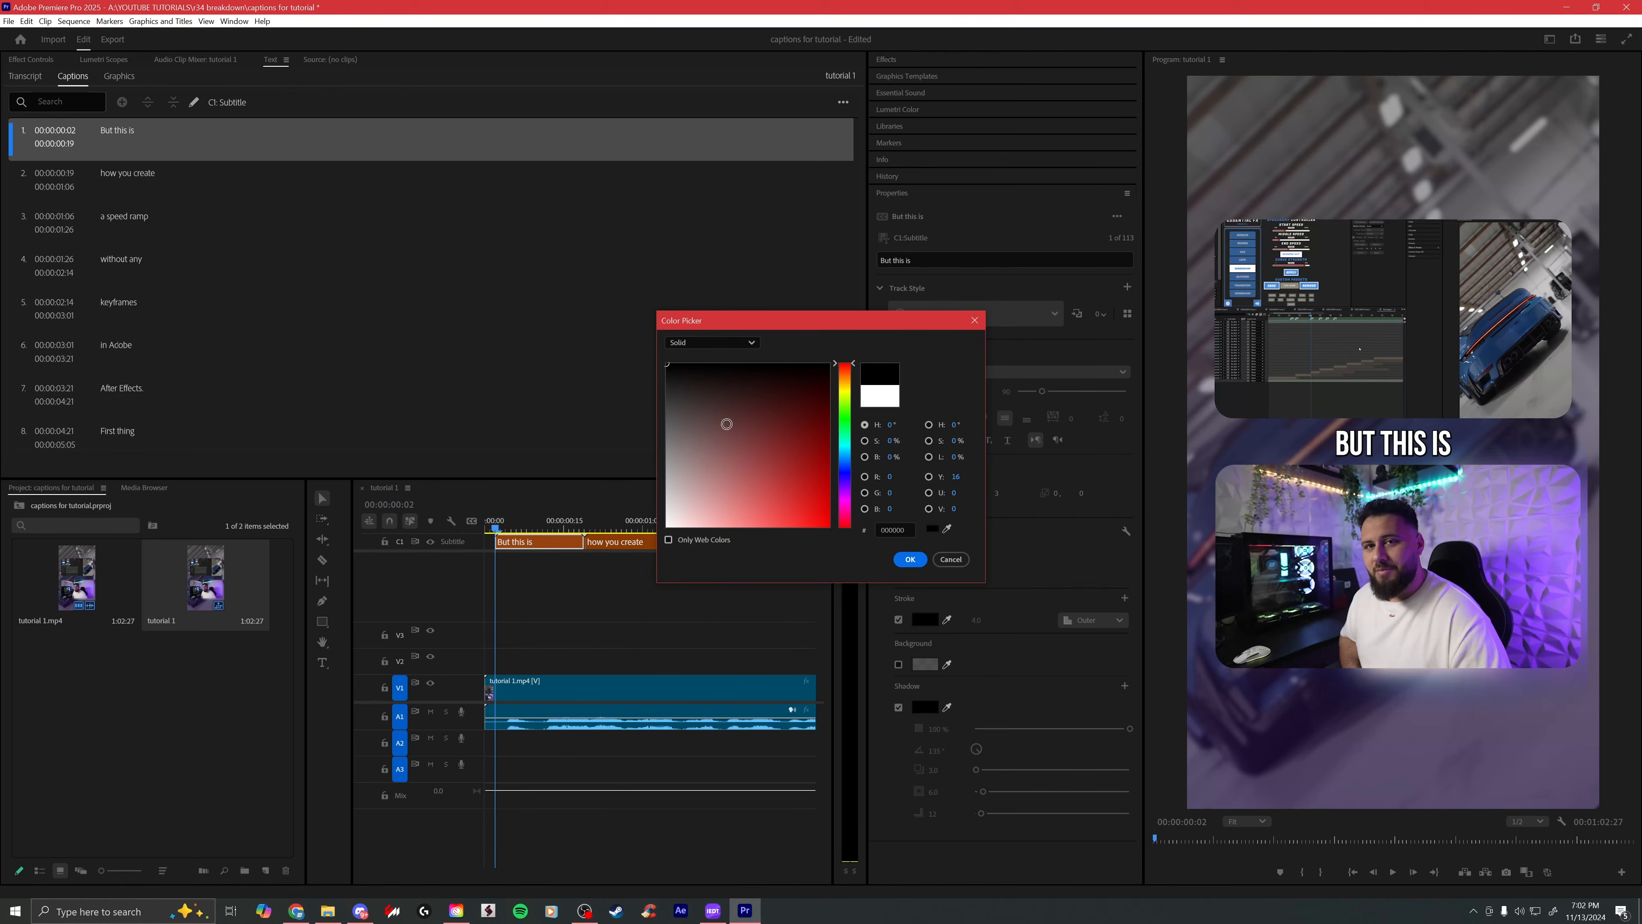
pyautogui.click(914, 564)
pyautogui.moveTo(975, 620)
pyautogui.mouseDown()
pyautogui.moveTo(1015, 621)
pyautogui.moveTo(979, 621)
pyautogui.mouseUp()
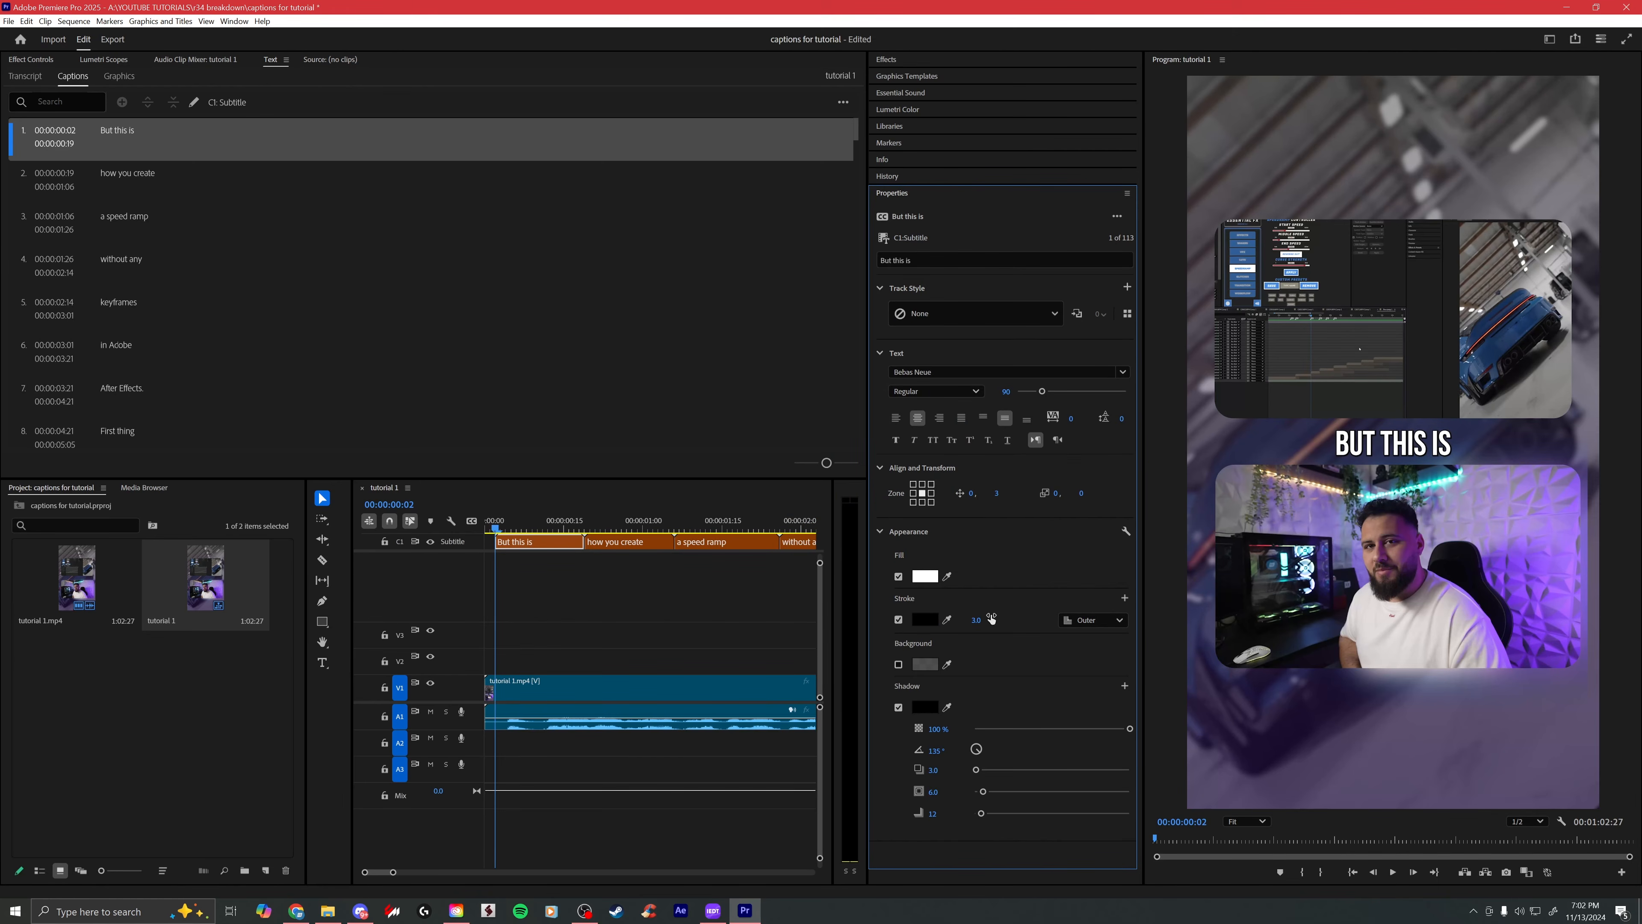
pyautogui.hotkey('ctrl', 's')
# Step: Scrub across the first two captions to compare their styling in the preview
pyautogui.click(611, 525)
pyautogui.moveTo(611, 526); pyautogui.dragTo(543, 527)
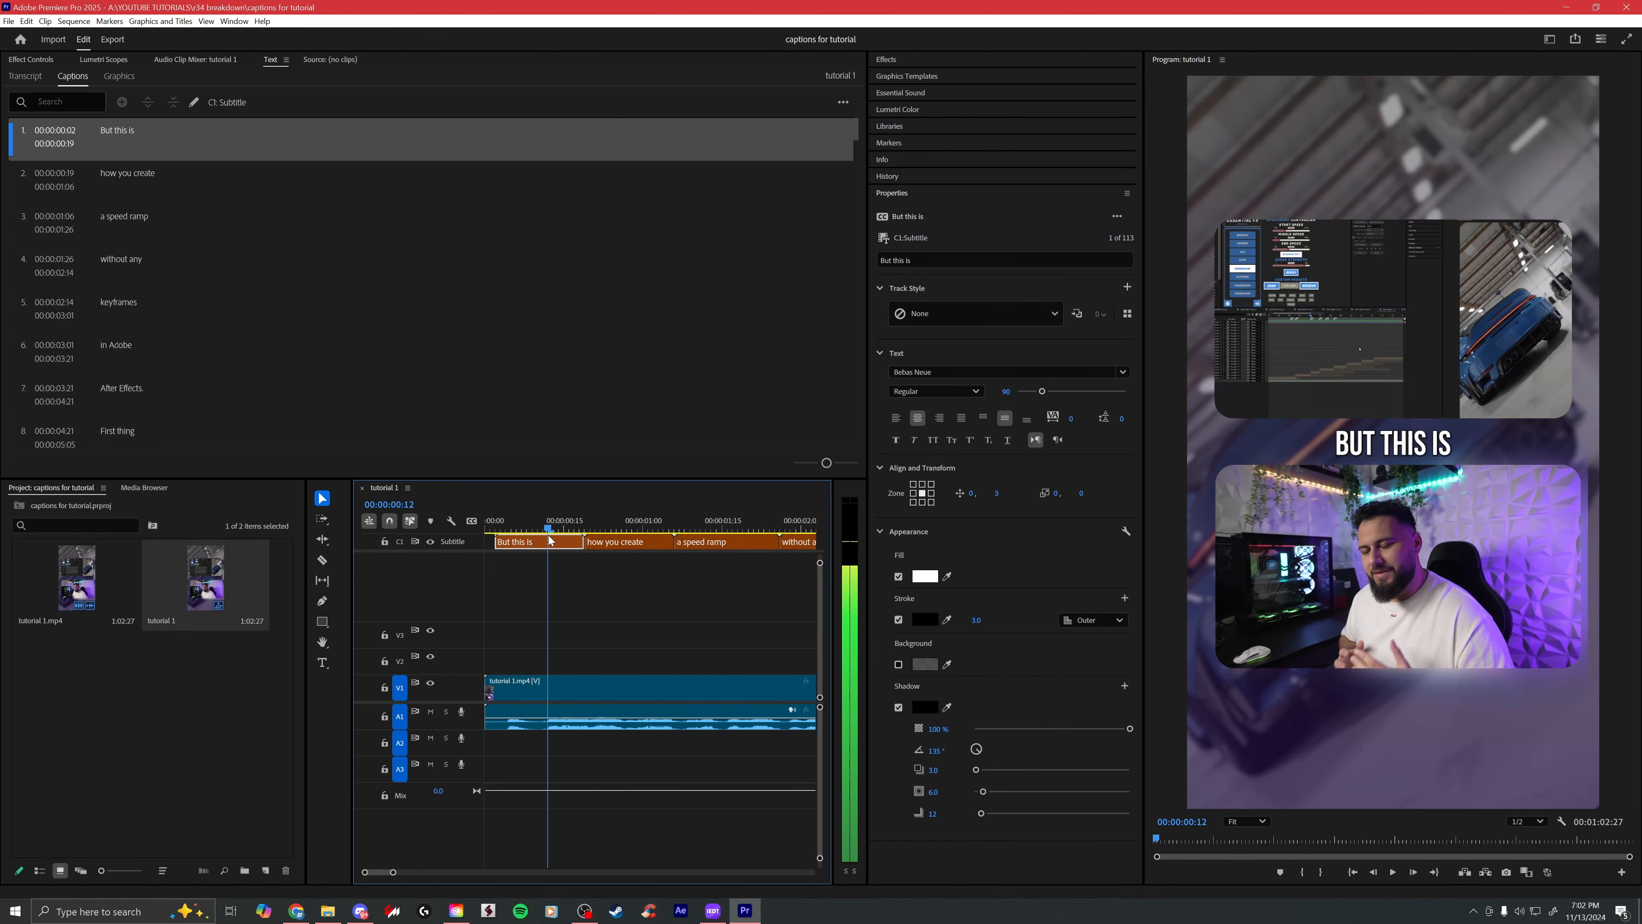
pyautogui.click(621, 526)
pyautogui.moveTo(720, 529); pyautogui.dragTo(554, 528)
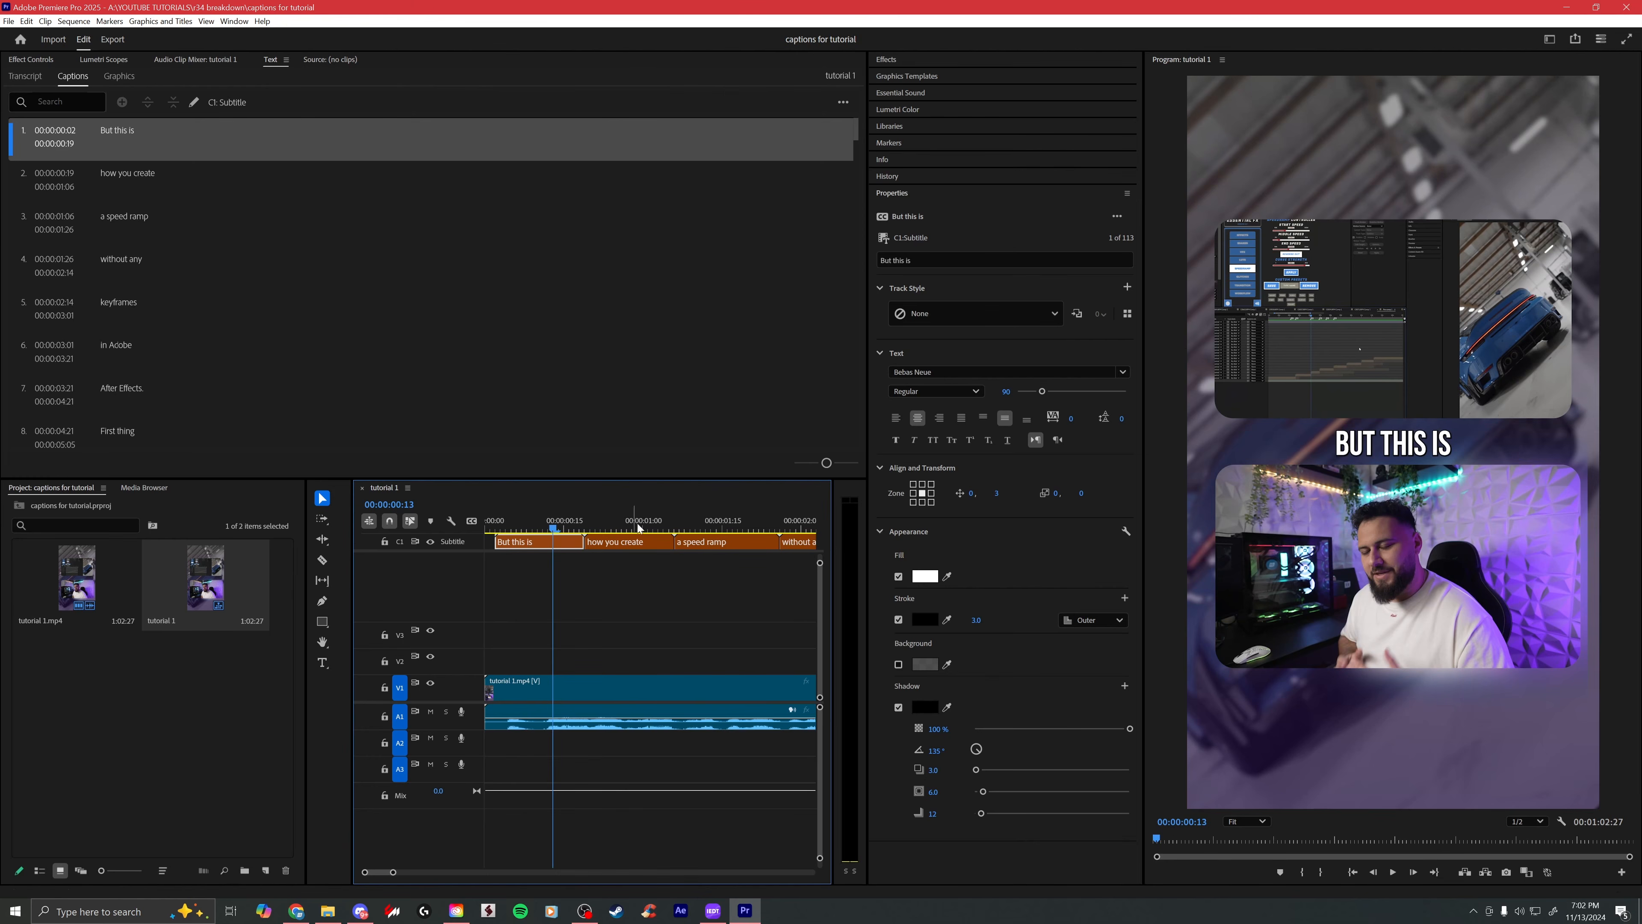
# Step: Try to save the caption formatting as a new text style and pick it as track style for all selected captions
pyautogui.click(1127, 287)
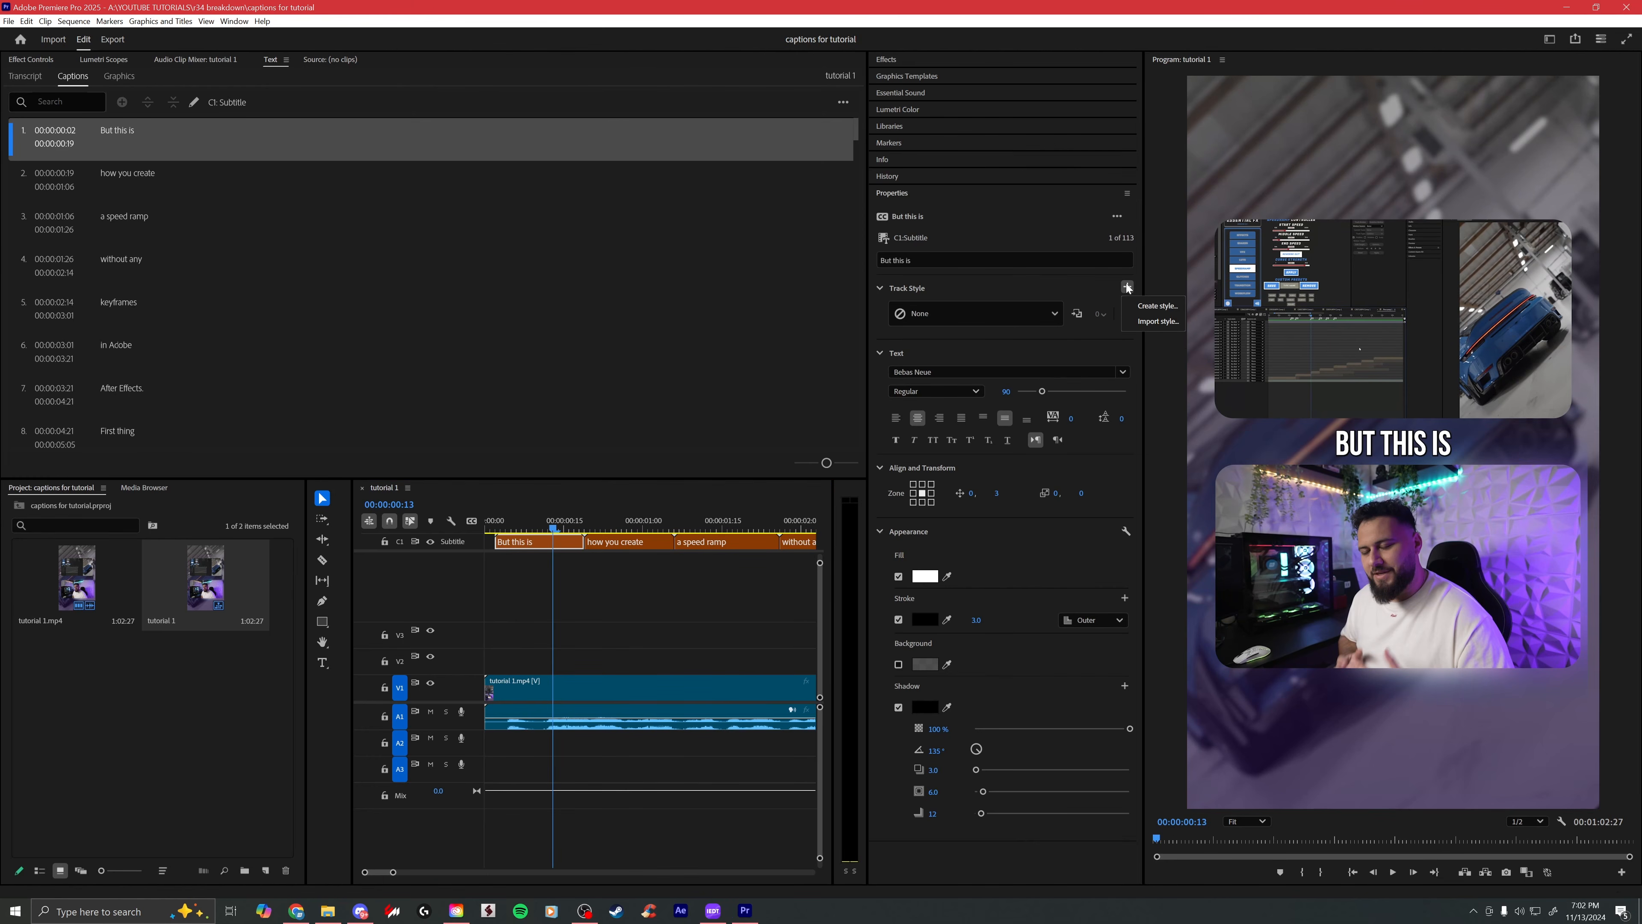
pyautogui.click(1143, 306)
pyautogui.write('C')
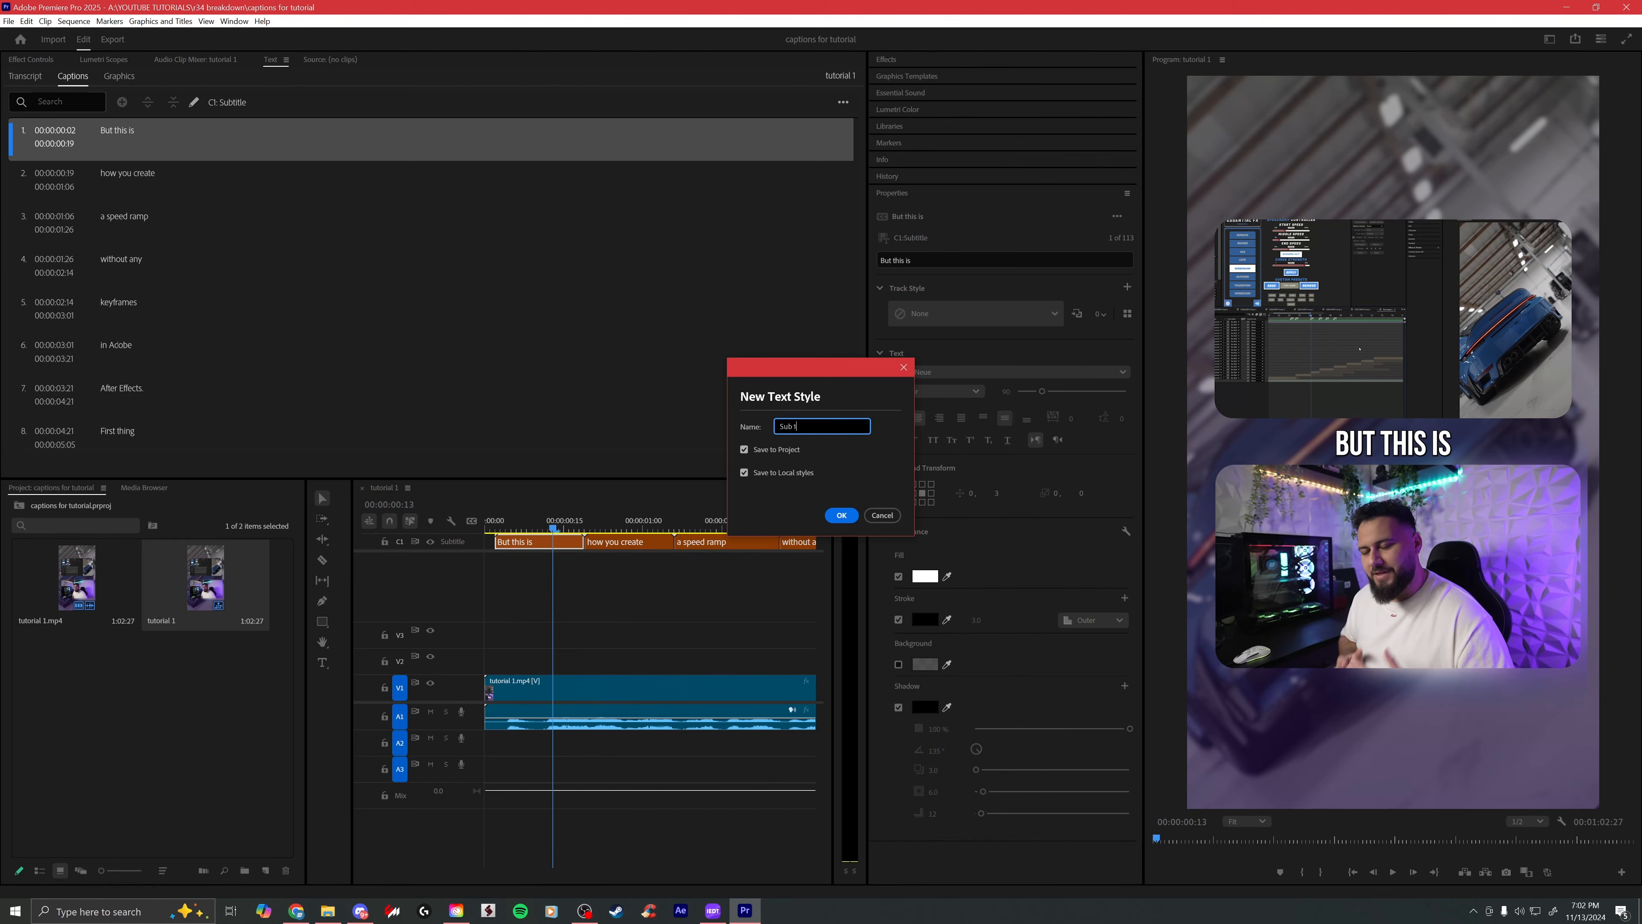
pyautogui.press('Return')
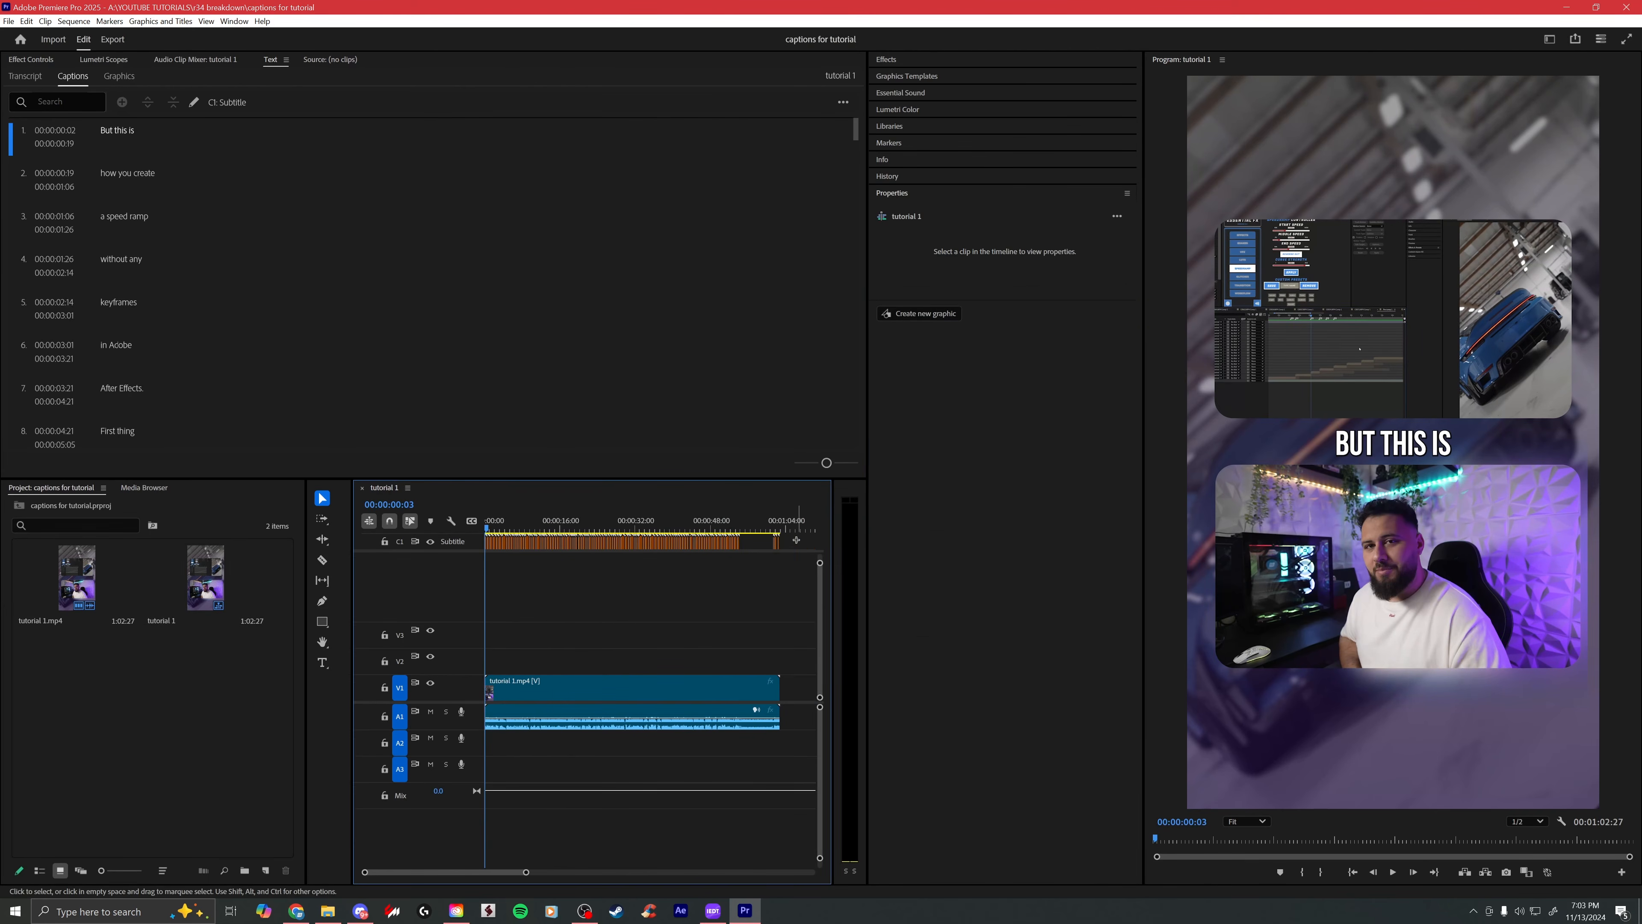
pyautogui.moveTo(800, 537); pyautogui.dragTo(409, 552)
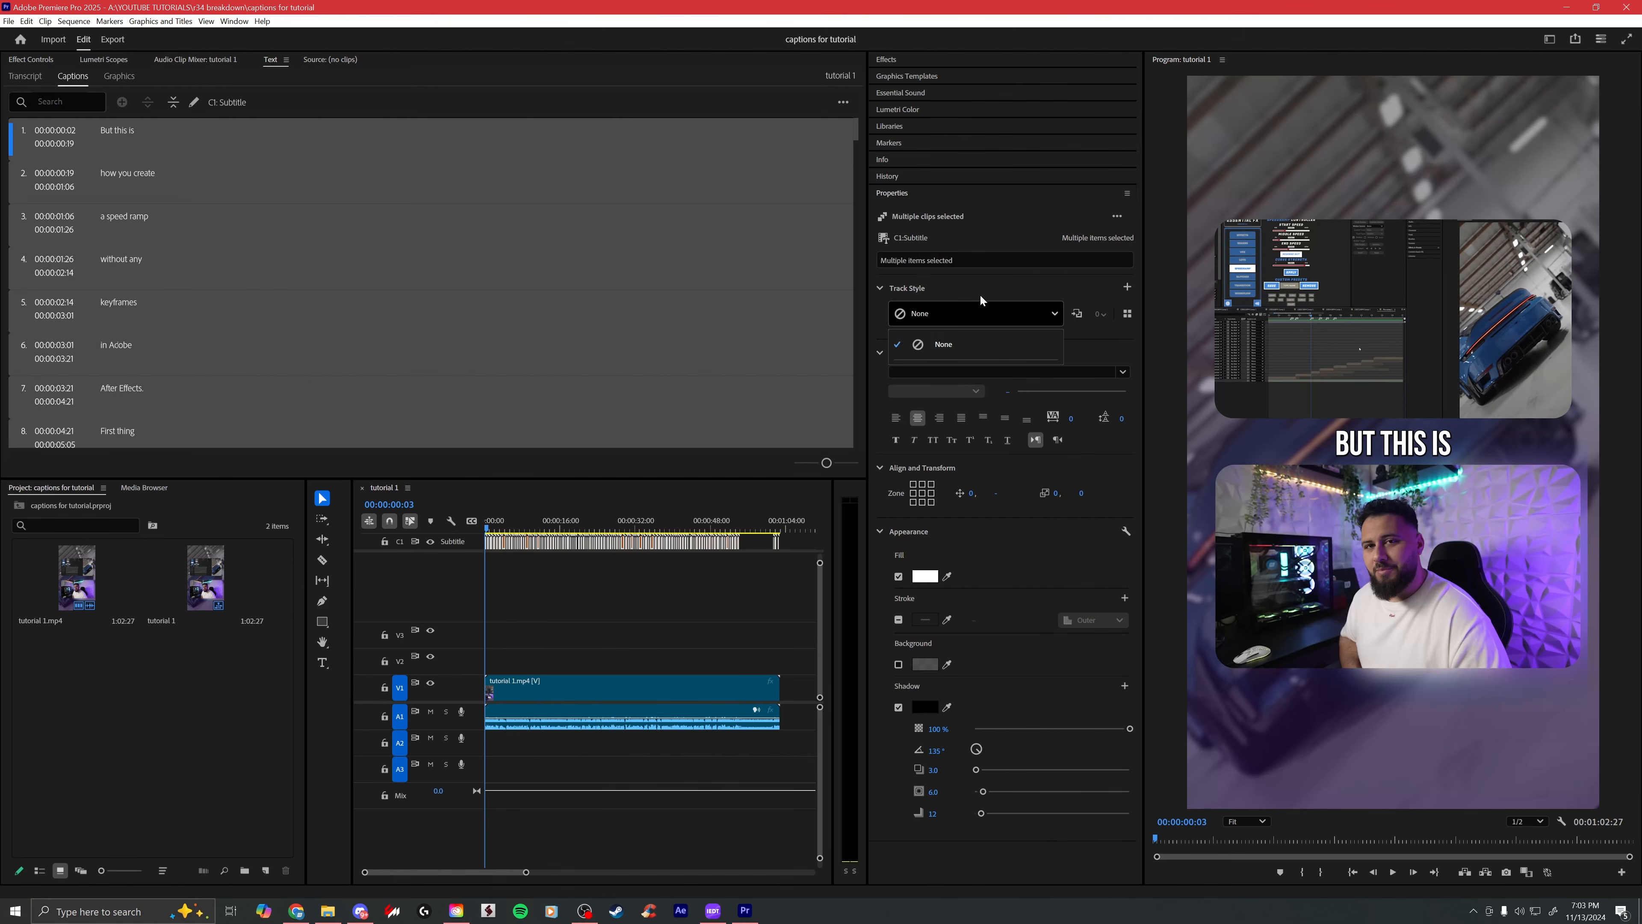
pyautogui.click(505, 588)
# Step: Try to redefine the style for all captions on the track from the first caption, with no track style assigned
pyautogui.moveTo(525, 872); pyautogui.dragTo(401, 872)
pyautogui.click(522, 543)
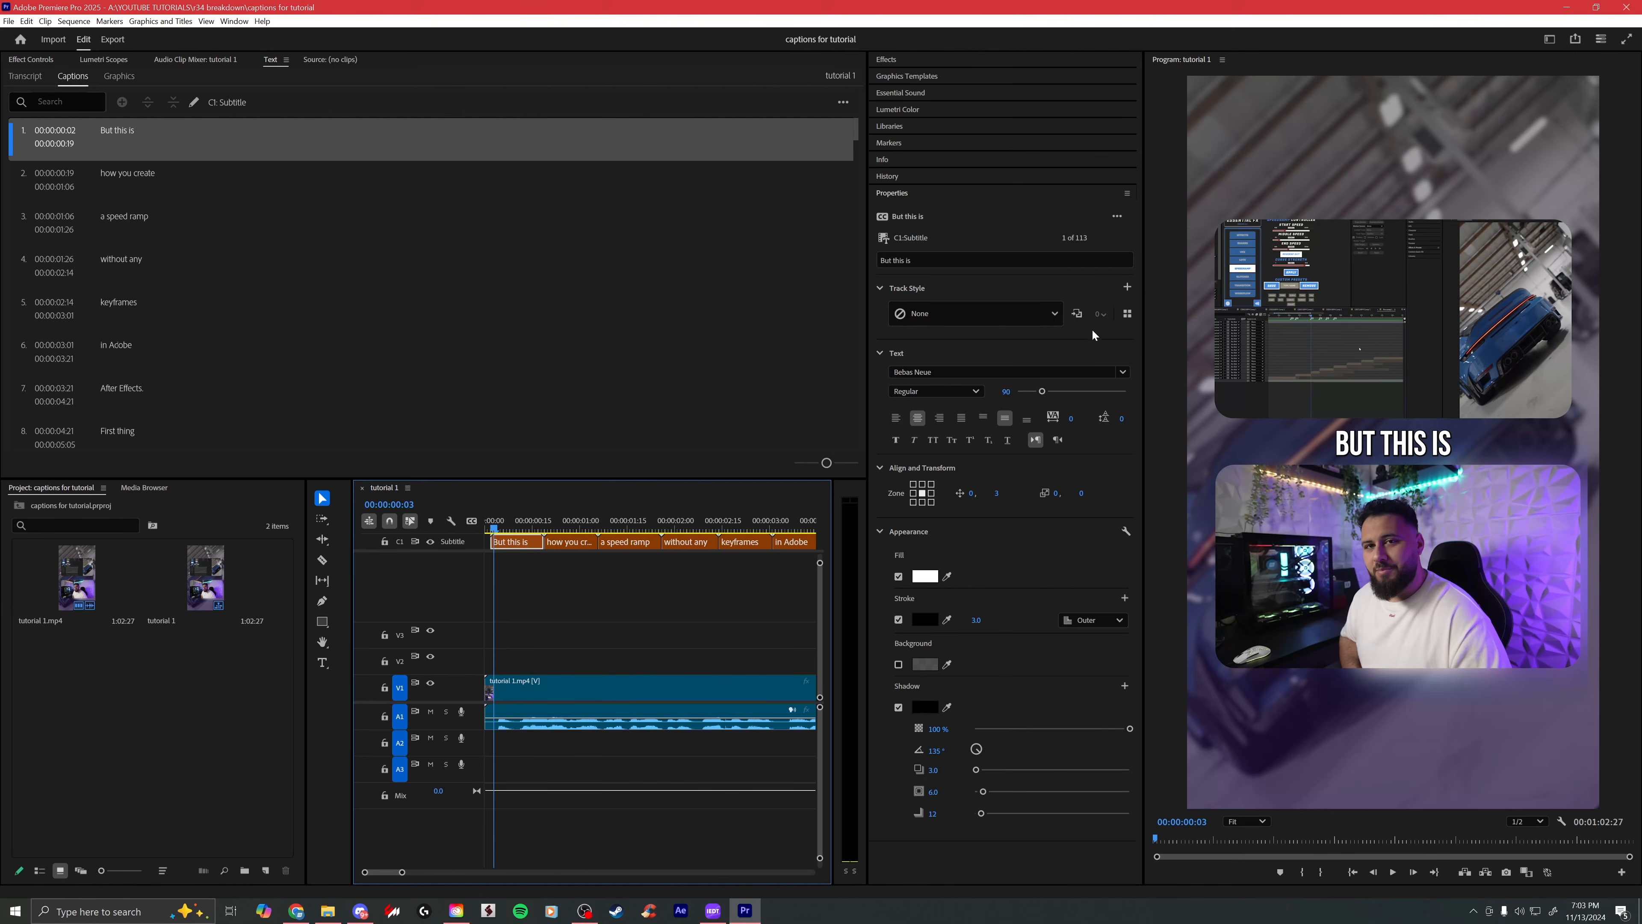
pyautogui.click(1078, 313)
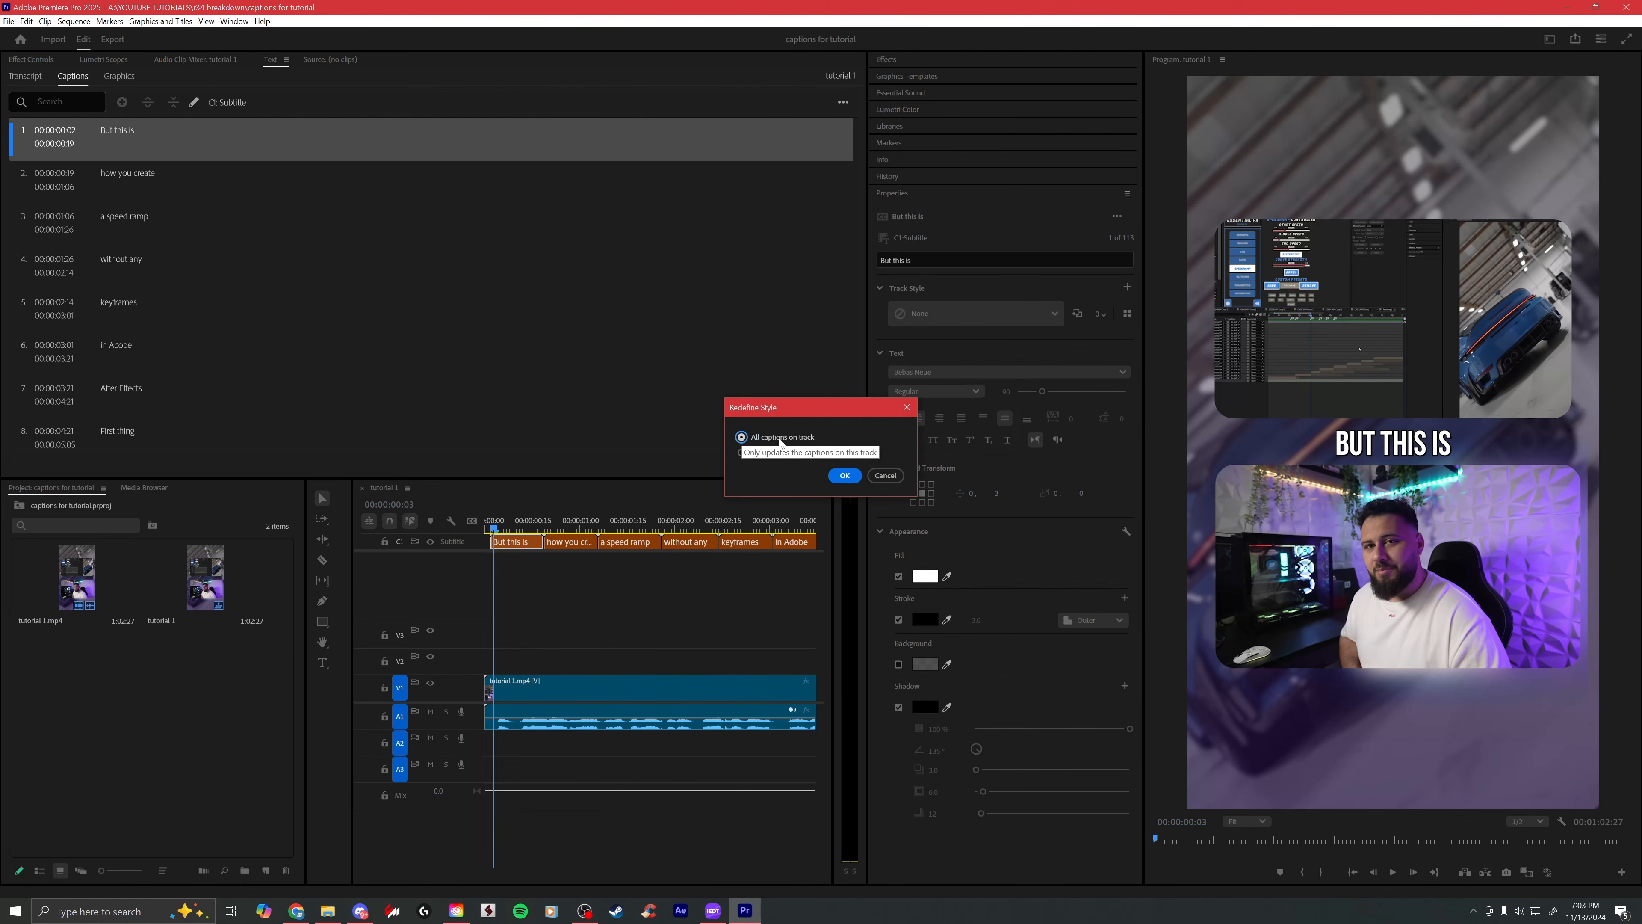
pyautogui.click(844, 476)
pyautogui.click(548, 524)
pyautogui.click(510, 524)
# Step: Save the first caption's formatting as the style "Text Style" and redefine all captions on the track with it
pyautogui.click(1127, 286)
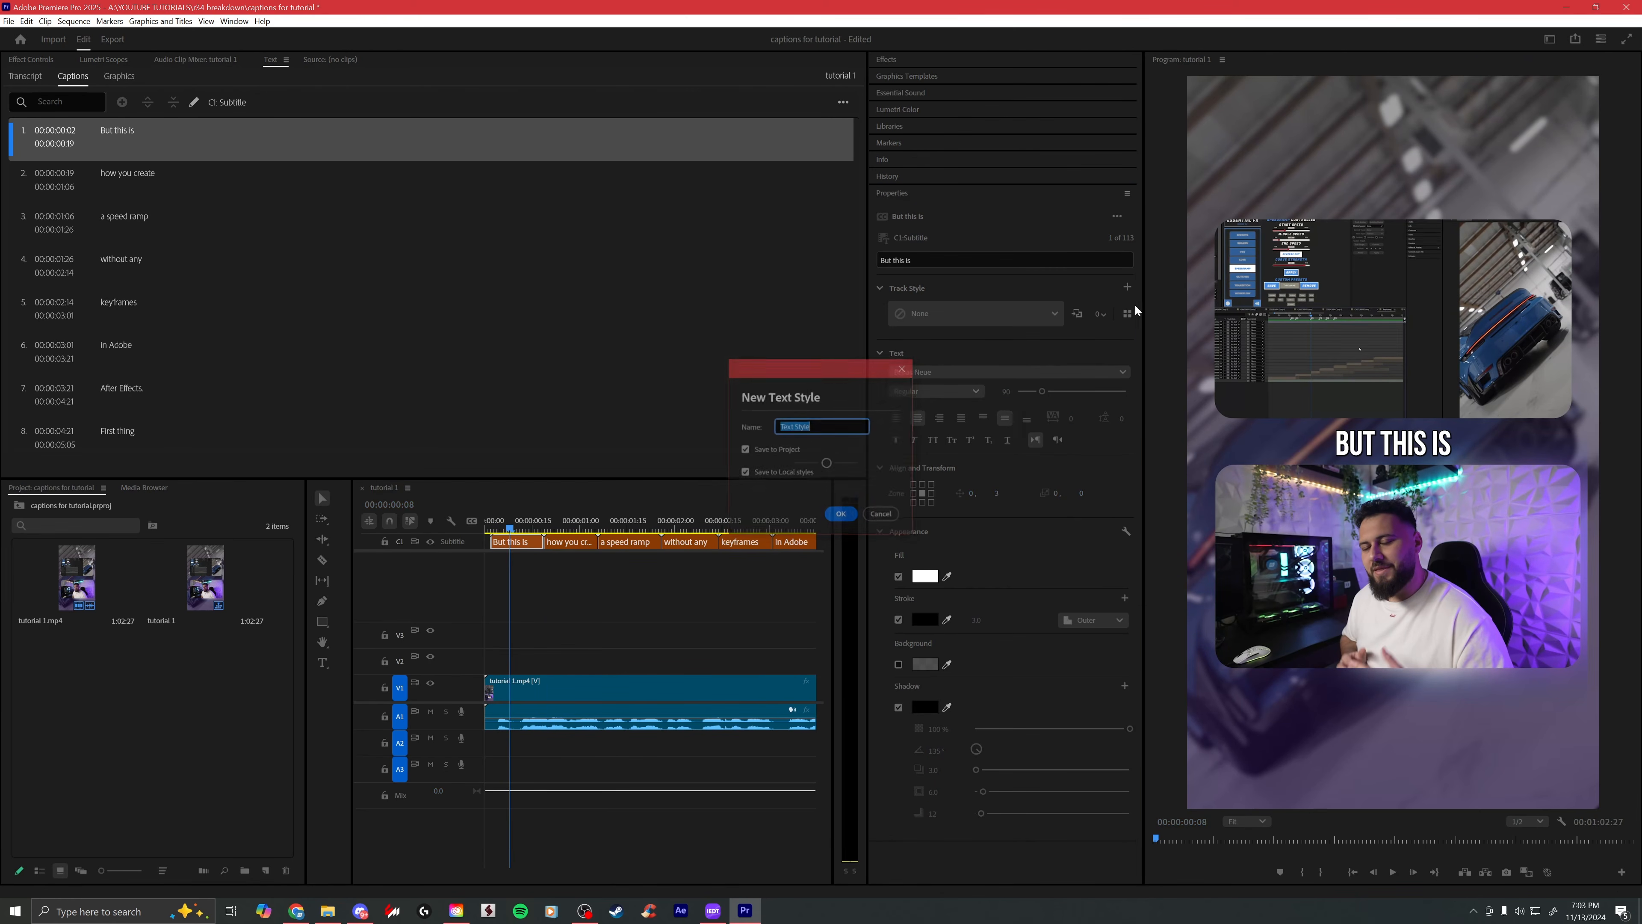
pyautogui.click(841, 515)
pyautogui.click(543, 524)
pyautogui.click(515, 524)
pyautogui.click(1076, 313)
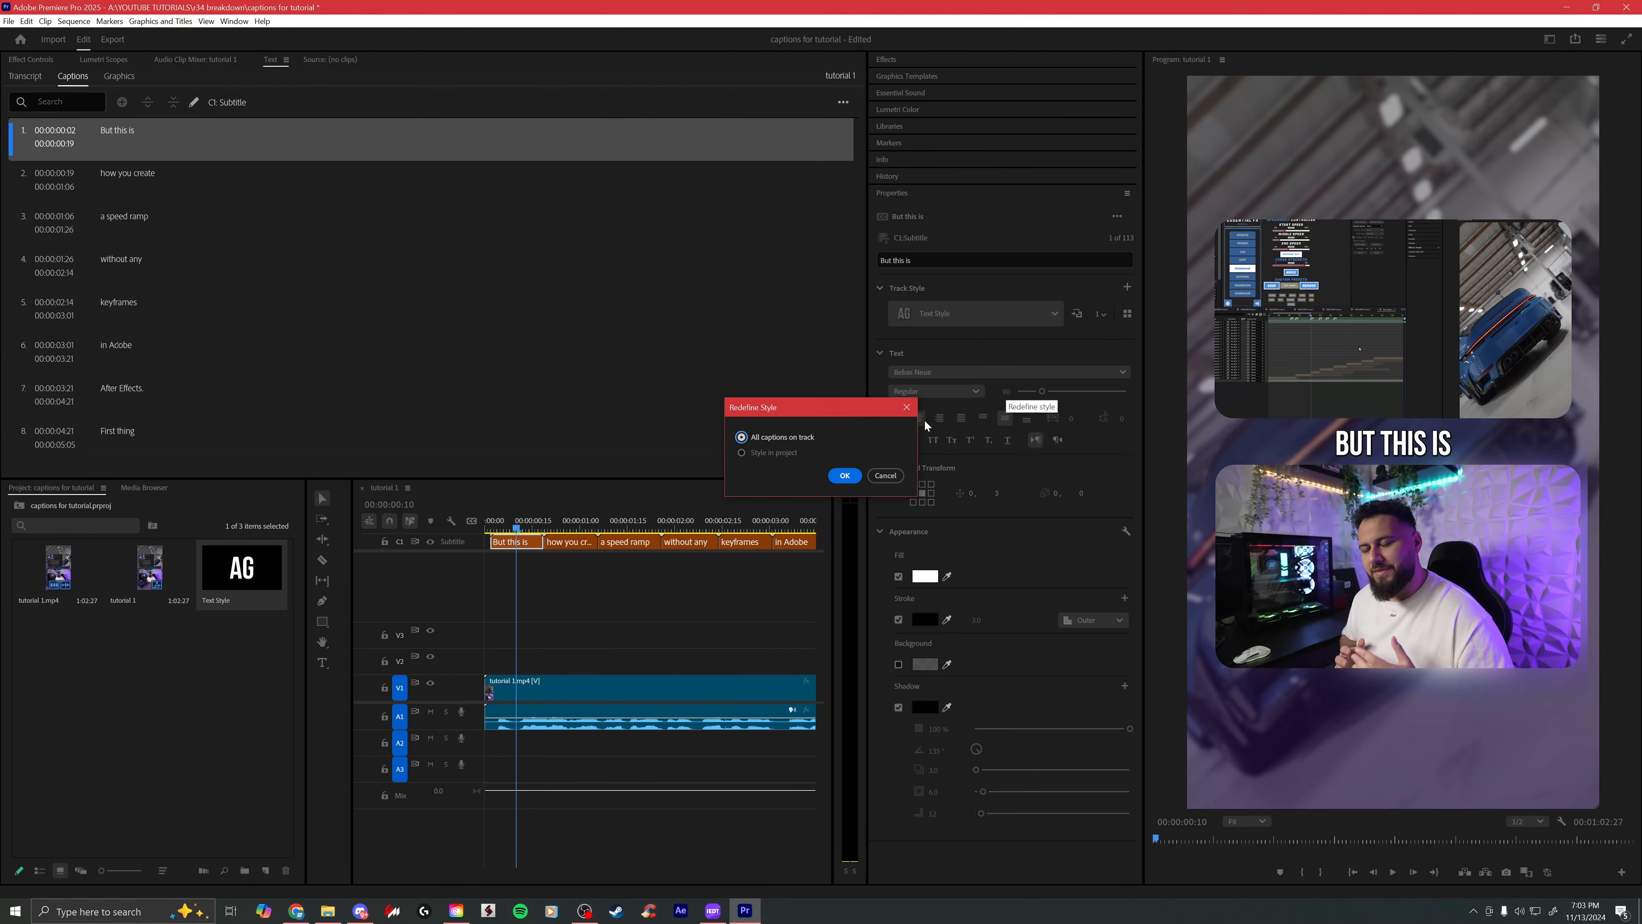
pyautogui.click(844, 474)
pyautogui.click(573, 525)
pyautogui.click(650, 523)
pyautogui.click(697, 522)
pyautogui.click(732, 521)
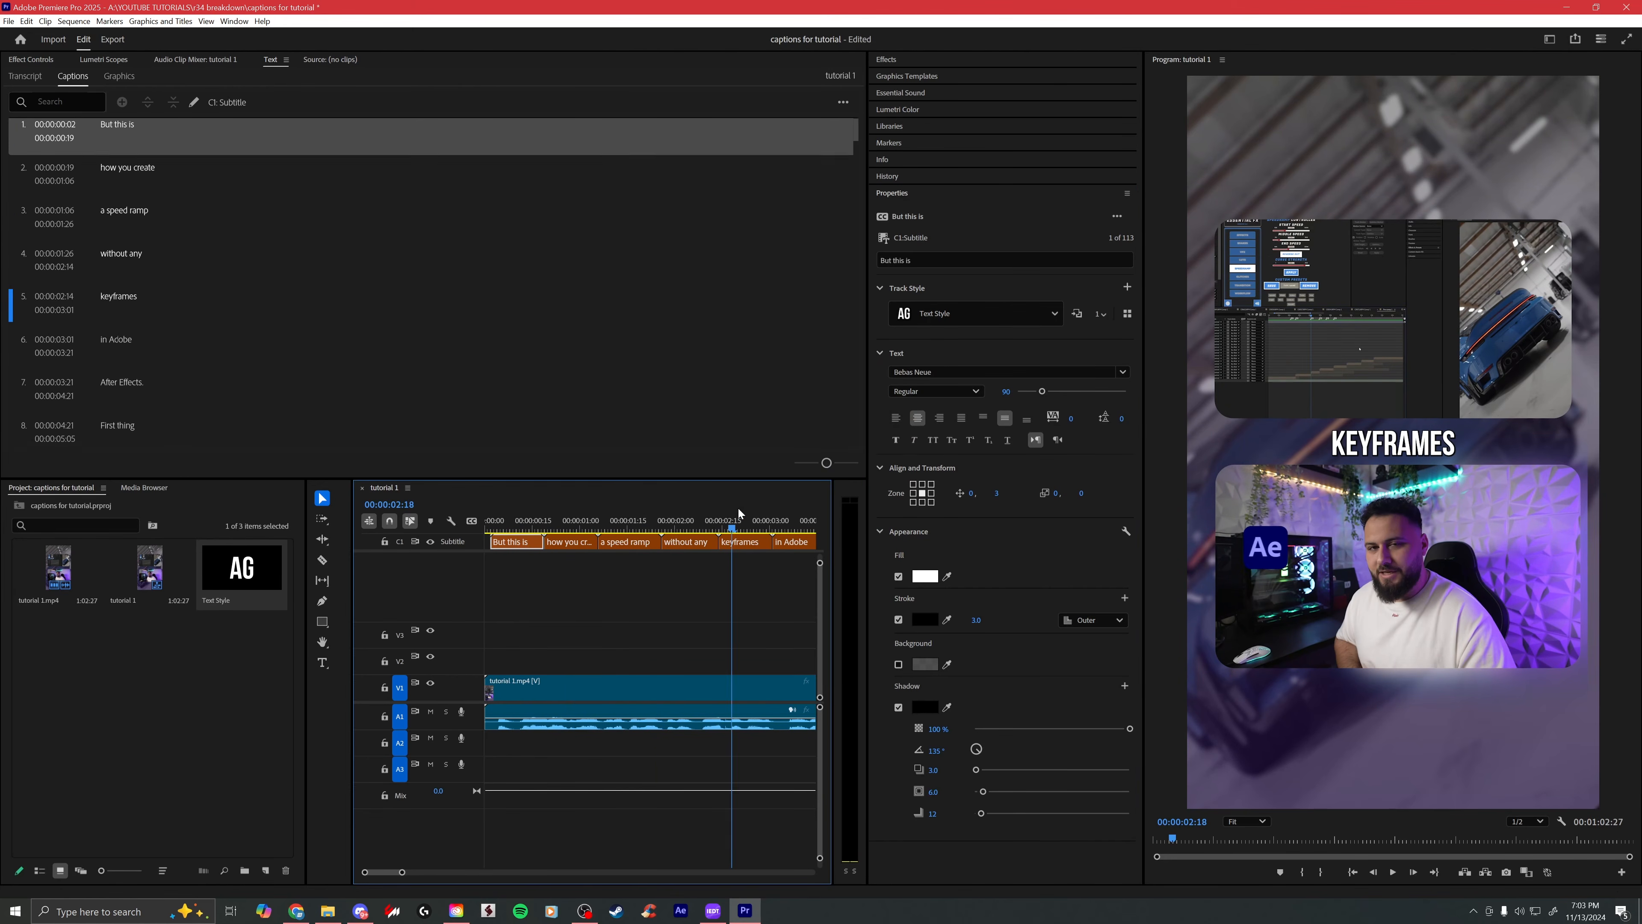
# Step: Select all captions on the subtitle track and upgrade them to graphics
pyautogui.moveTo(401, 874); pyautogui.dragTo(552, 872)
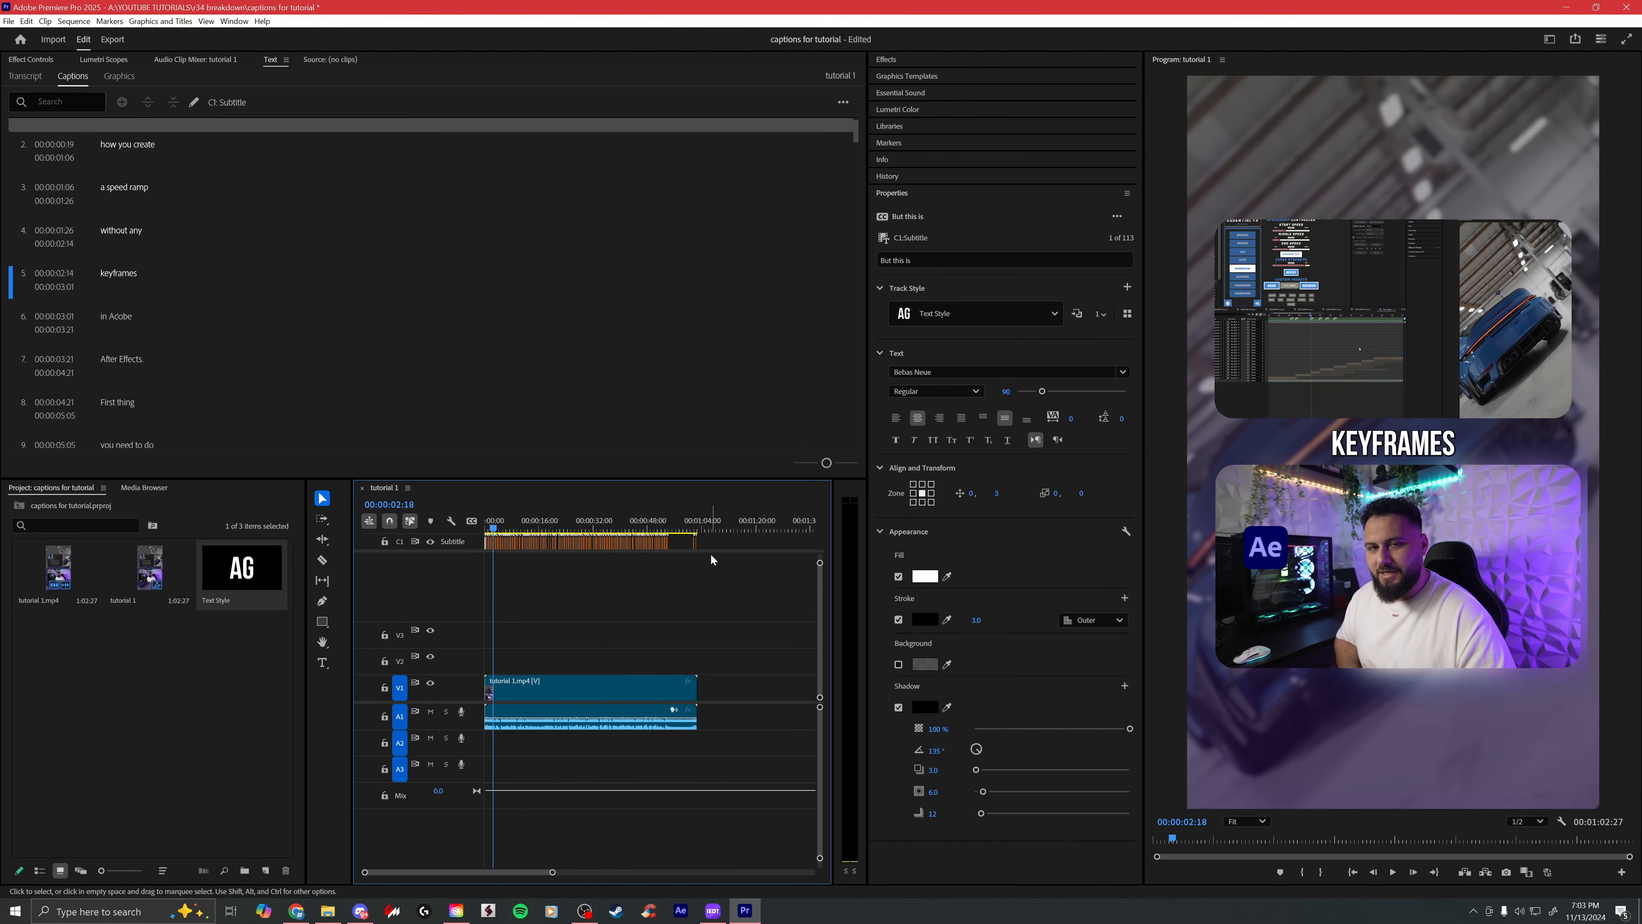
pyautogui.click(641, 543)
pyautogui.moveTo(700, 549); pyautogui.dragTo(292, 549)
pyautogui.click(141, 21)
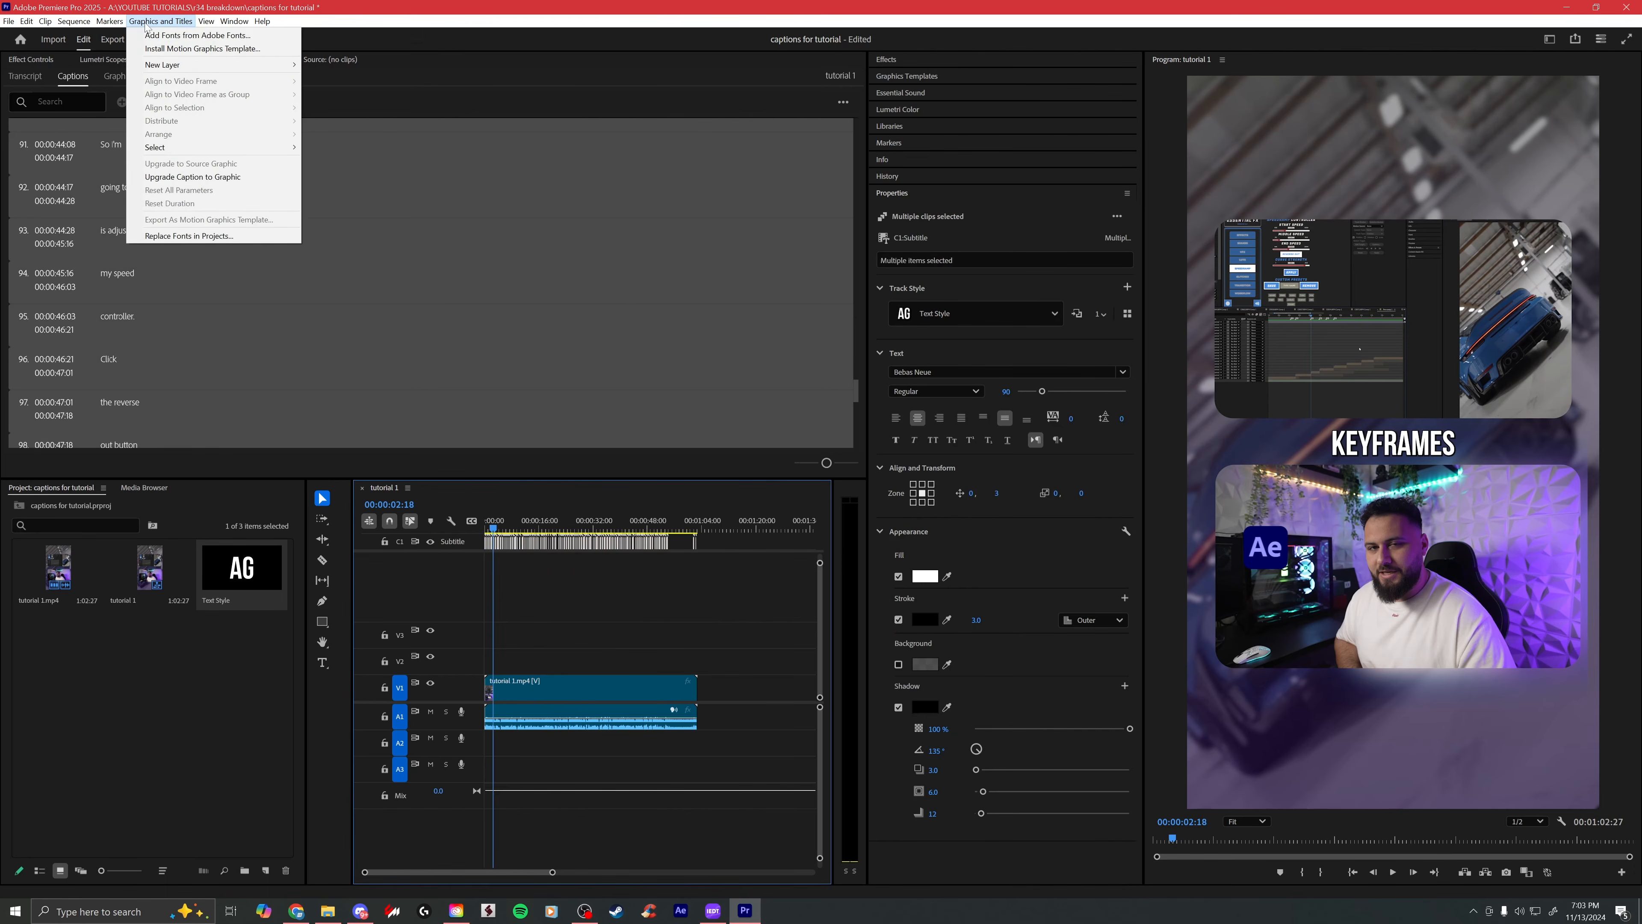
pyautogui.click(210, 178)
# Step: Go to 00:00:00:02, select the "But this is" caption graphic and show its effect settings
pyautogui.moveTo(504, 876); pyautogui.dragTo(480, 873)
pyautogui.click(658, 643)
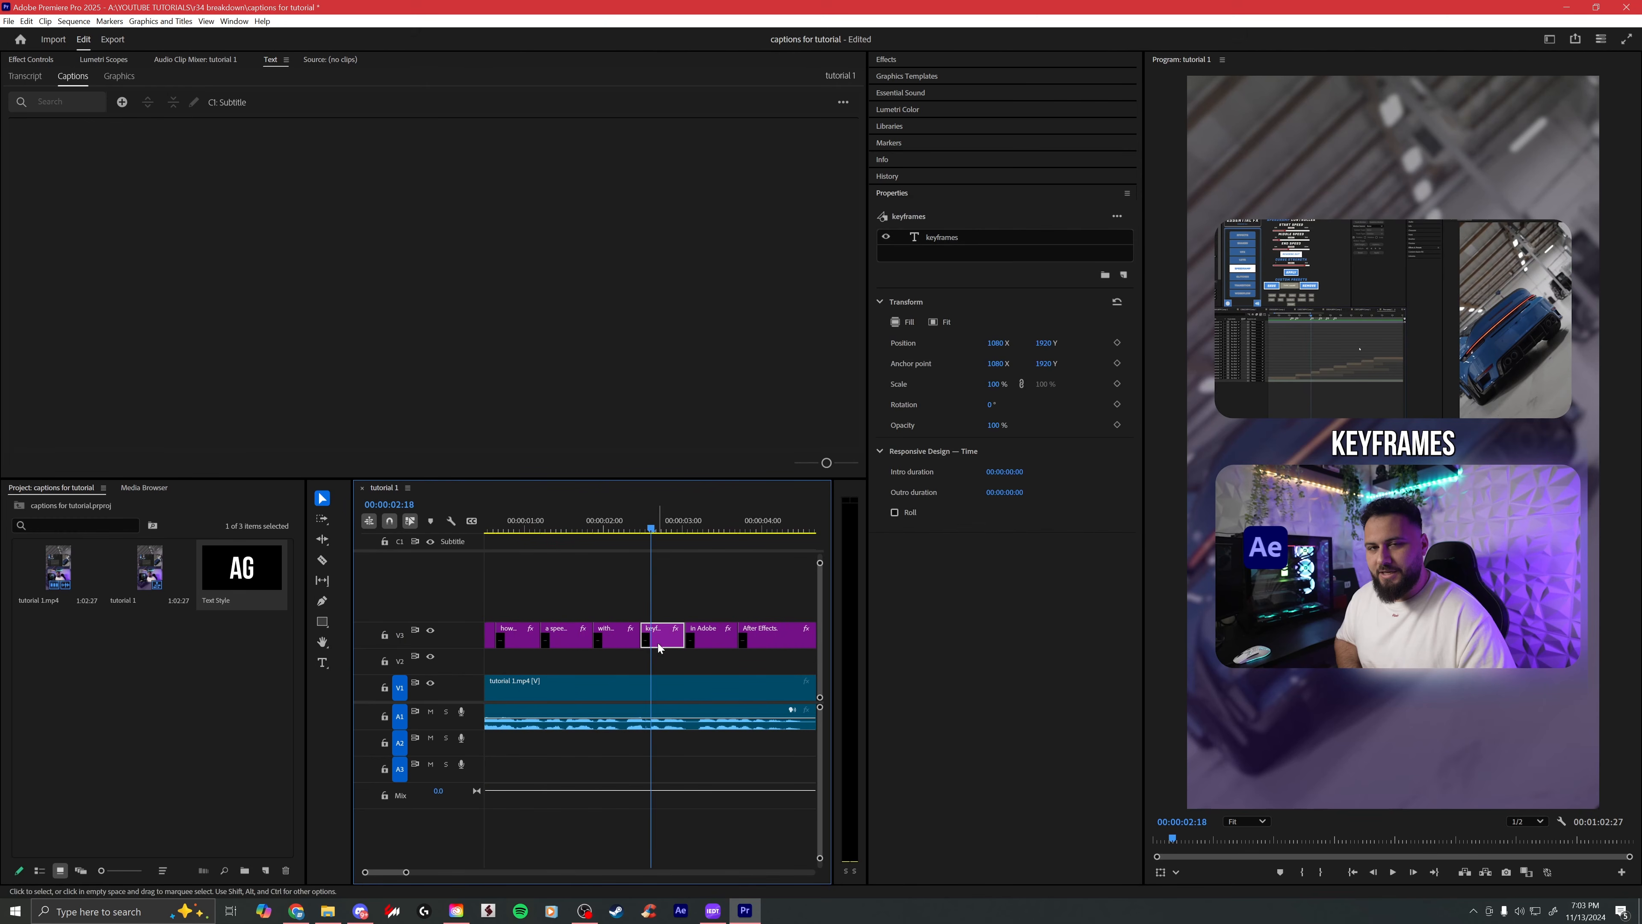
pyautogui.click(42, 60)
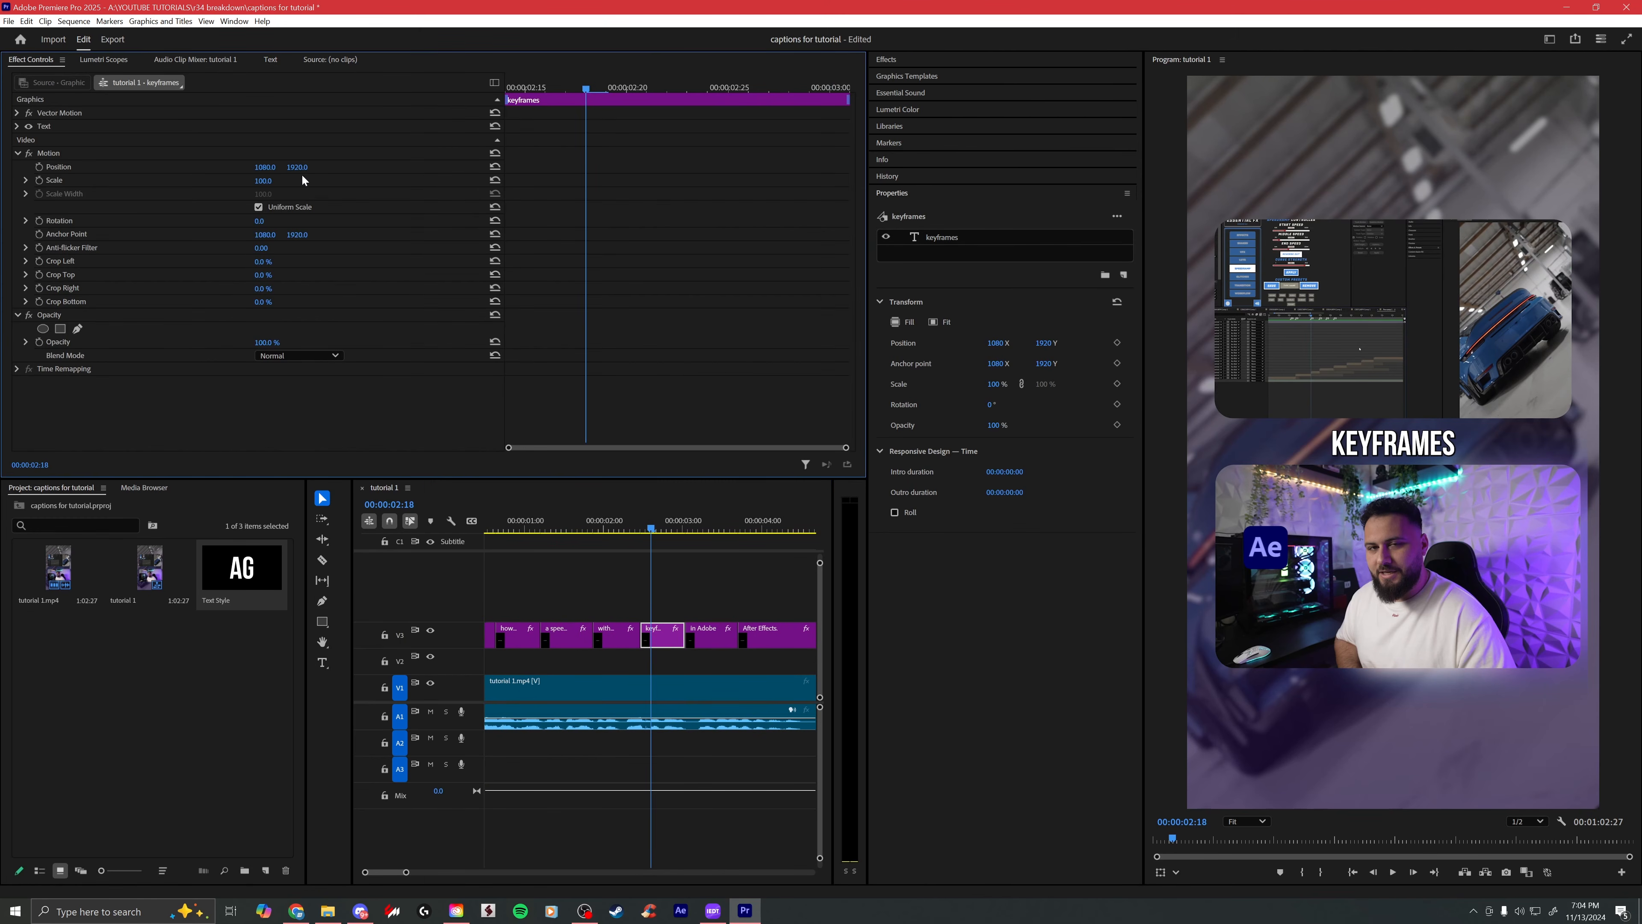
pyautogui.moveTo(497, 526); pyautogui.dragTo(322, 561)
pyautogui.press('Right')
pyautogui.press('Right')
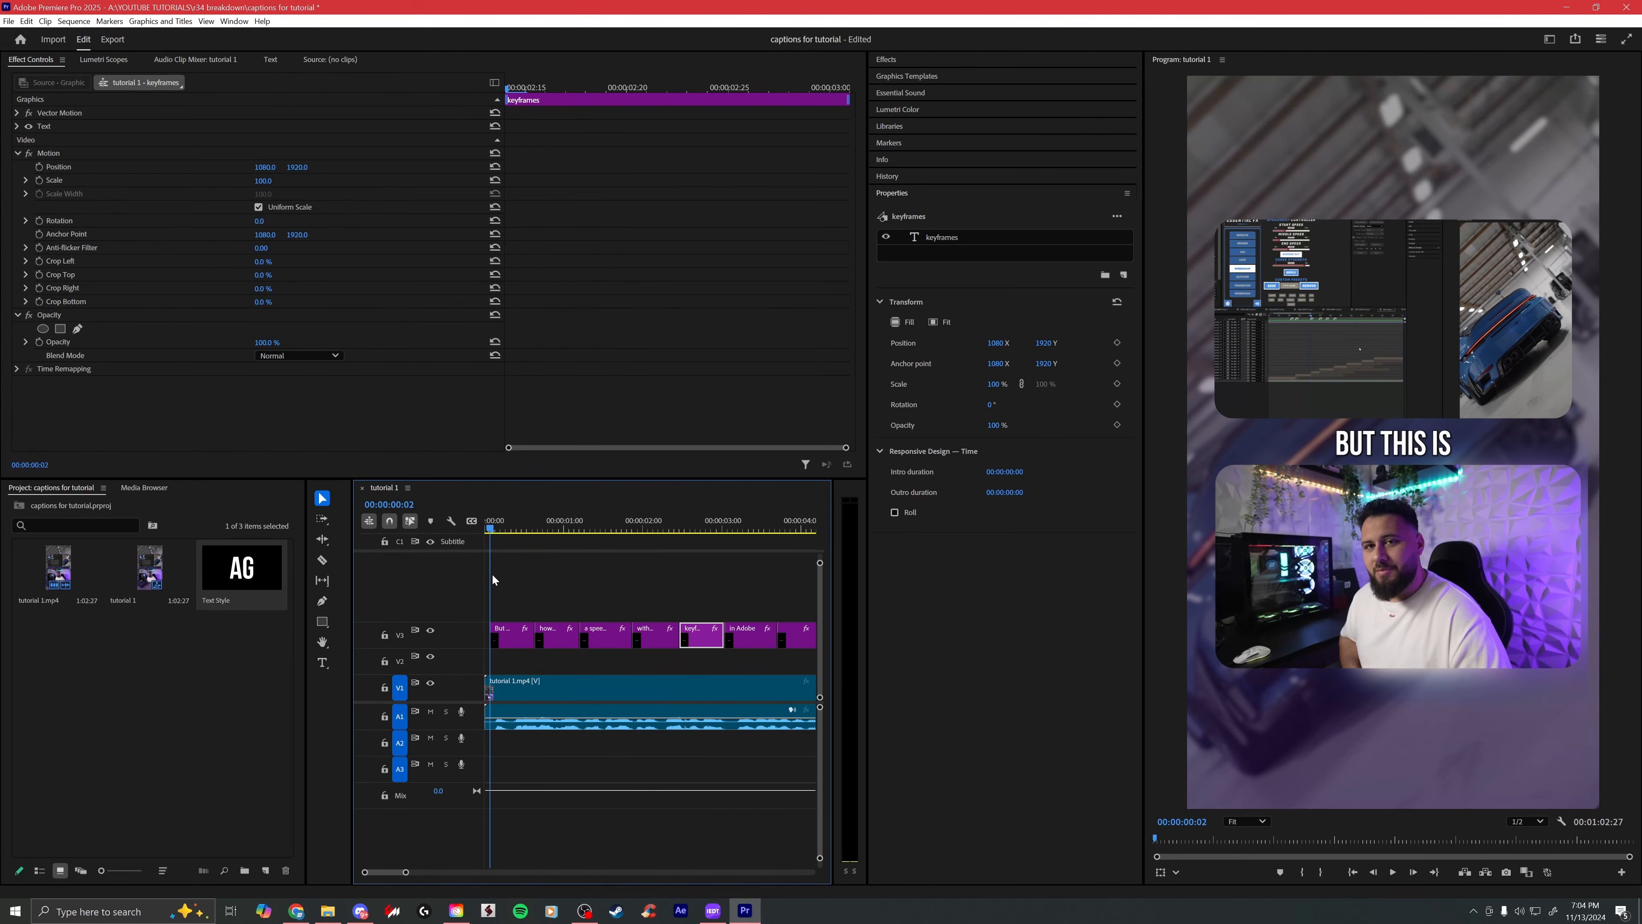
pyautogui.click(508, 637)
# Step: Try keyframing the first caption's Motion position so it rises from vertical 1970 to 1920 over its first frames
pyautogui.moveTo(296, 167); pyautogui.dragTo(293, 170)
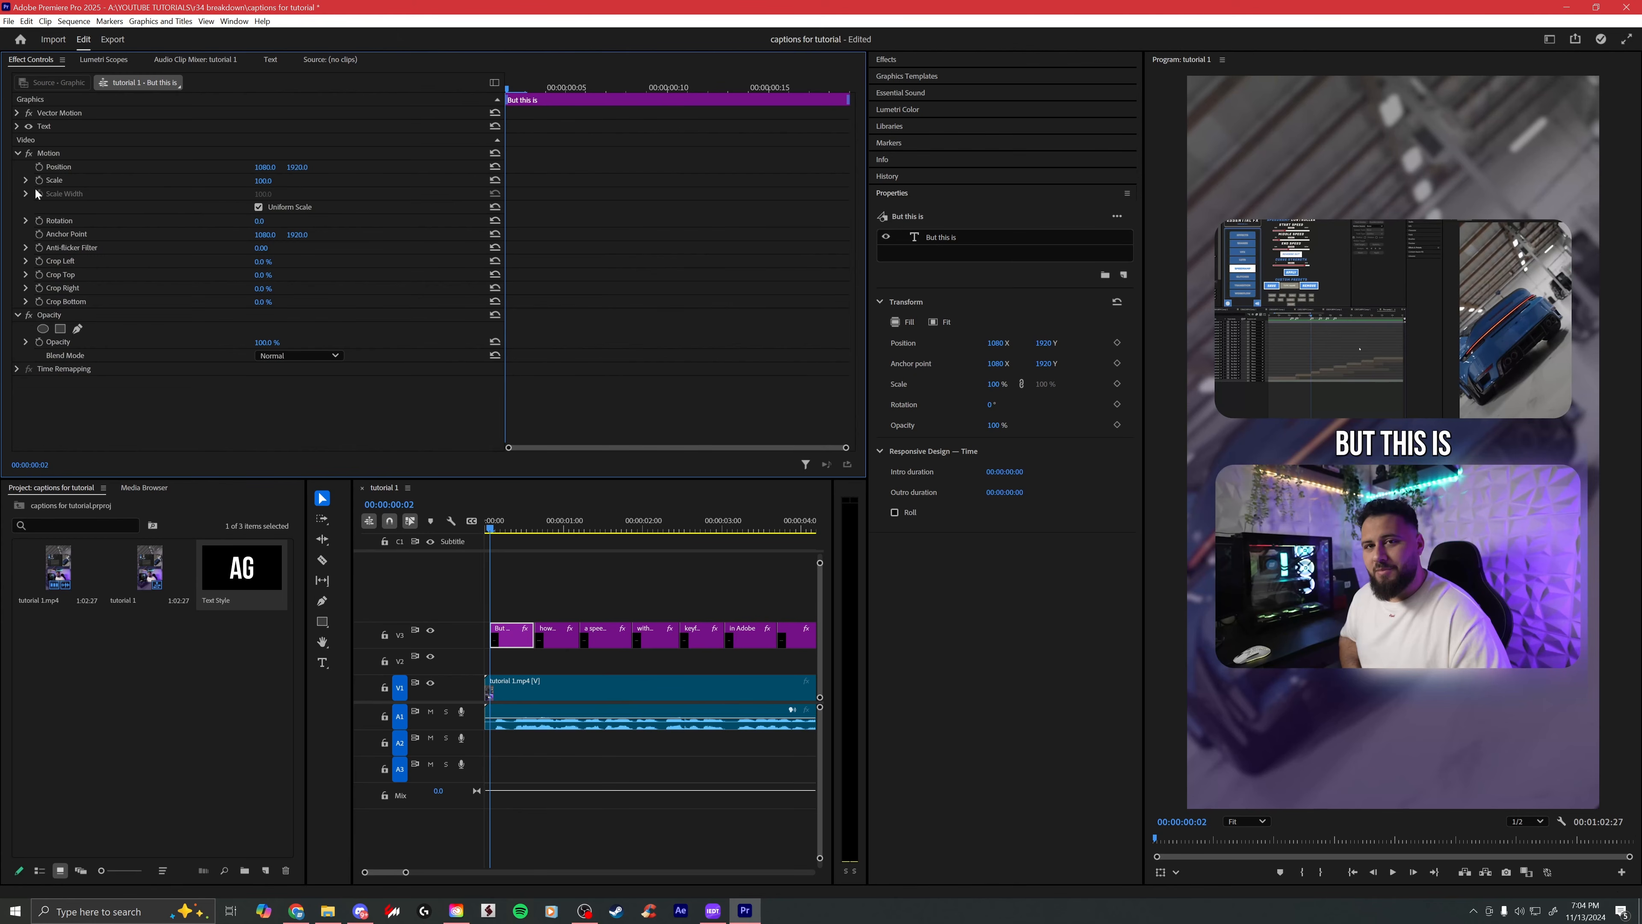
pyautogui.click(38, 165)
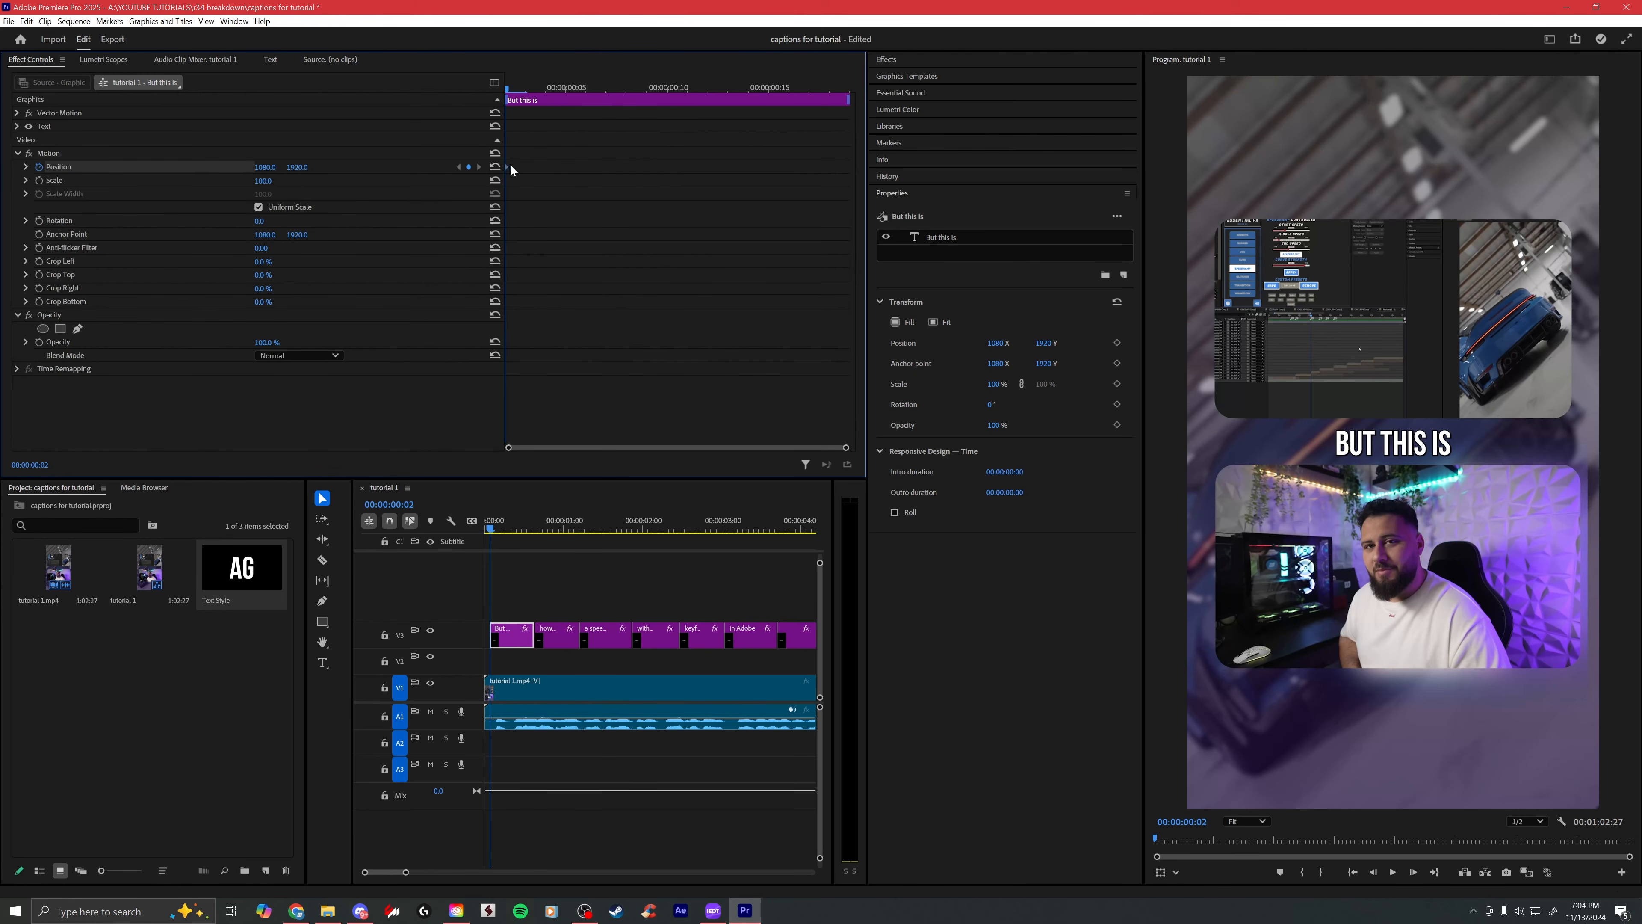
pyautogui.moveTo(566, 168); pyautogui.dragTo(566, 168)
pyautogui.moveTo(297, 167); pyautogui.dragTo(329, 167)
pyautogui.moveTo(491, 525)
pyautogui.mouseDown()
pyautogui.moveTo(459, 529)
pyautogui.moveTo(494, 531)
pyautogui.mouseUp()
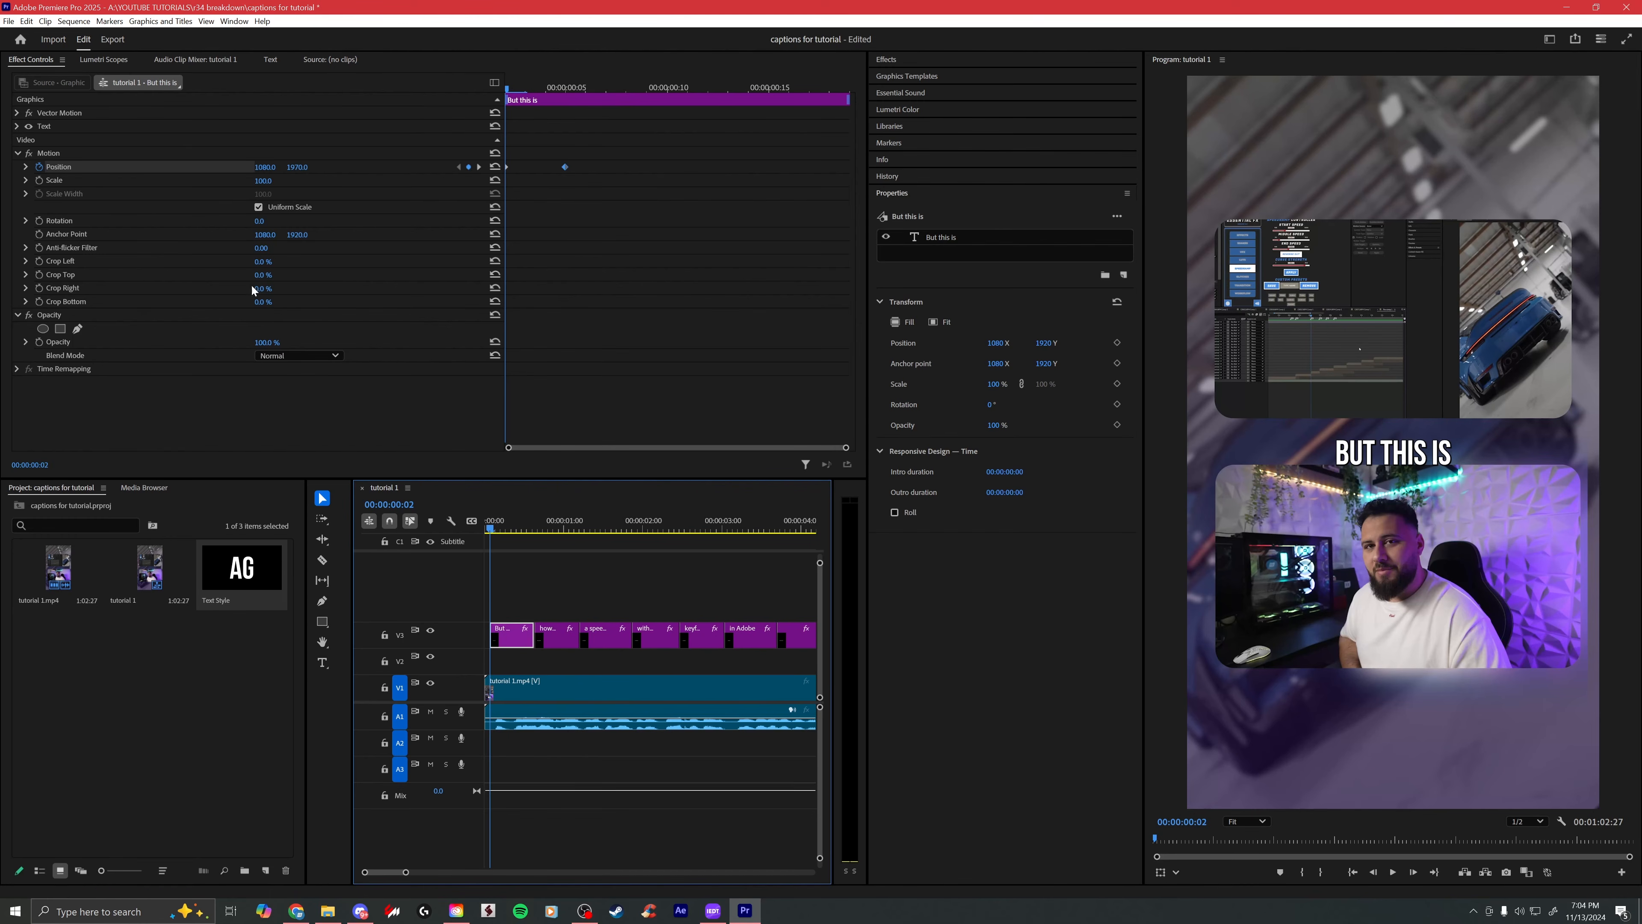
# Step: Remove the first caption's Motion position keyframes and restore its vertical position to 1920
pyautogui.click(39, 167)
pyautogui.press('Return')
pyautogui.click(297, 166)
pyautogui.write('1')
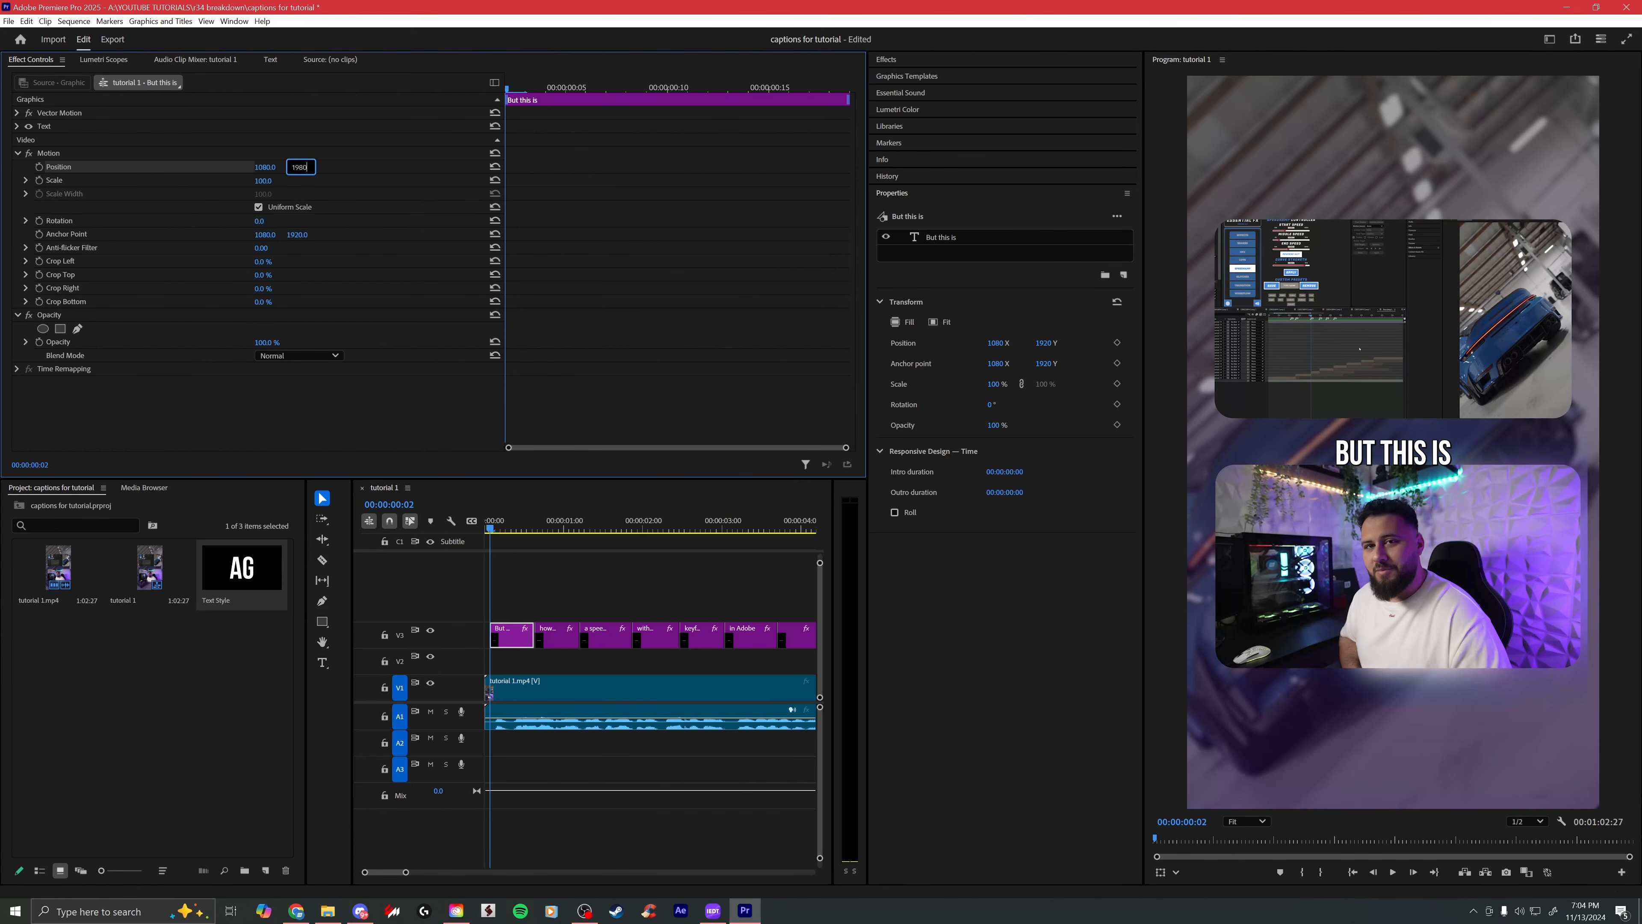
pyautogui.write('980')
pyautogui.press('Return')
pyautogui.click(297, 166)
pyautogui.write('1920')
pyautogui.press('Return')
# Step: Apply the Transform effect to the first caption, with its own shutter angle of 180 instead of the composition's
pyautogui.click(920, 189)
pyautogui.click(894, 62)
pyautogui.click(907, 79)
pyautogui.write('transf')
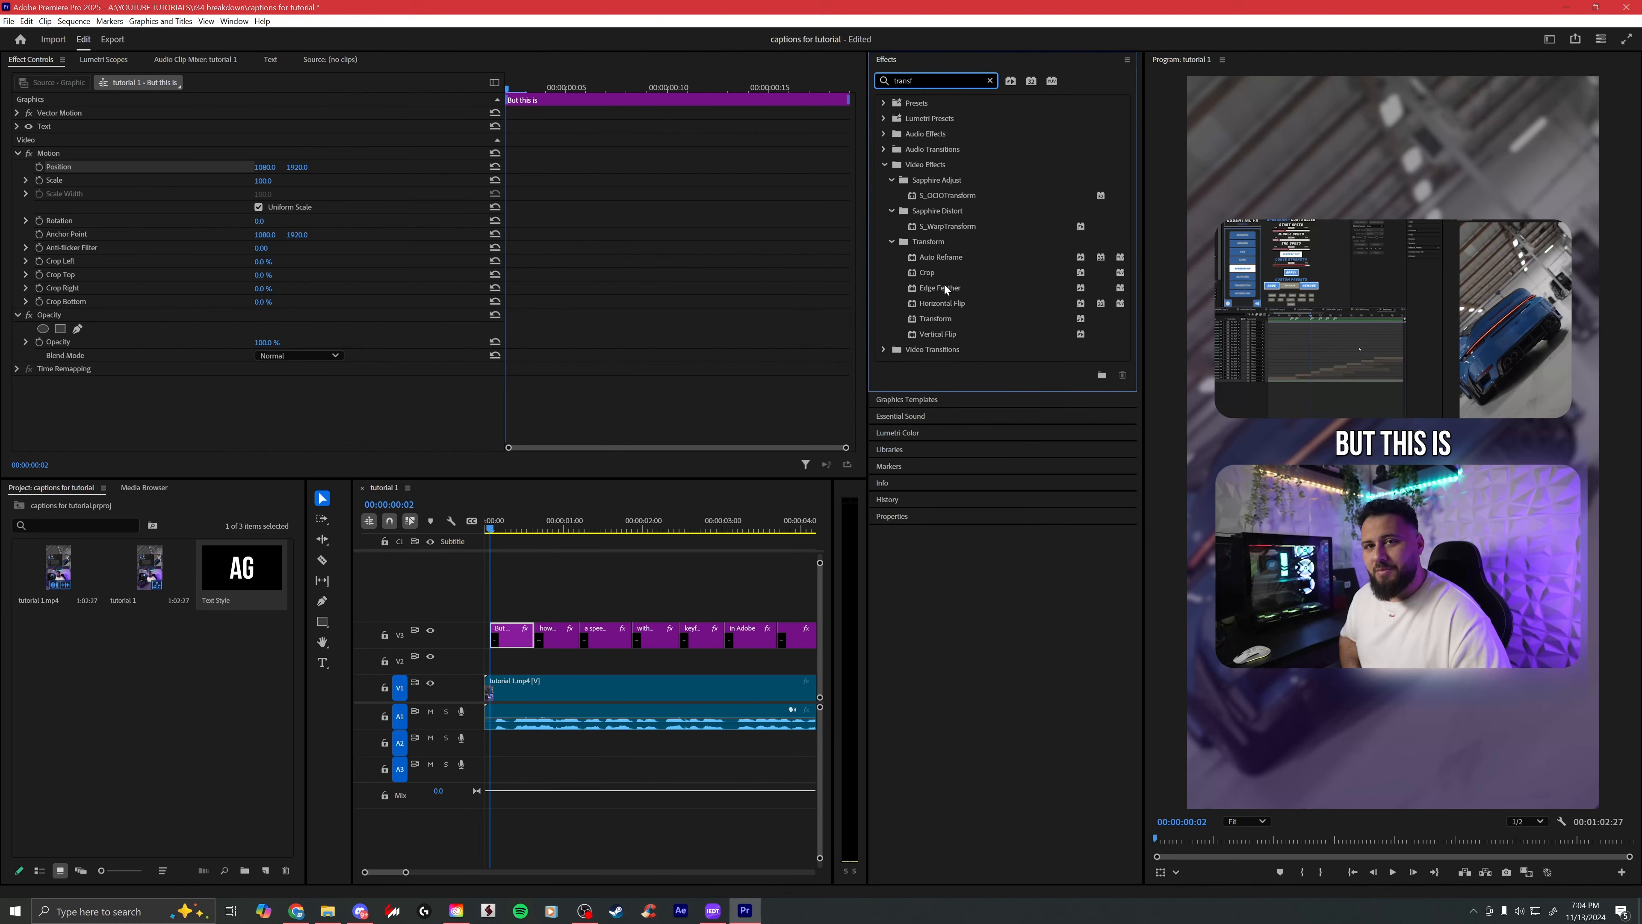
pyautogui.click(944, 319)
pyautogui.moveTo(915, 324); pyautogui.dragTo(503, 643)
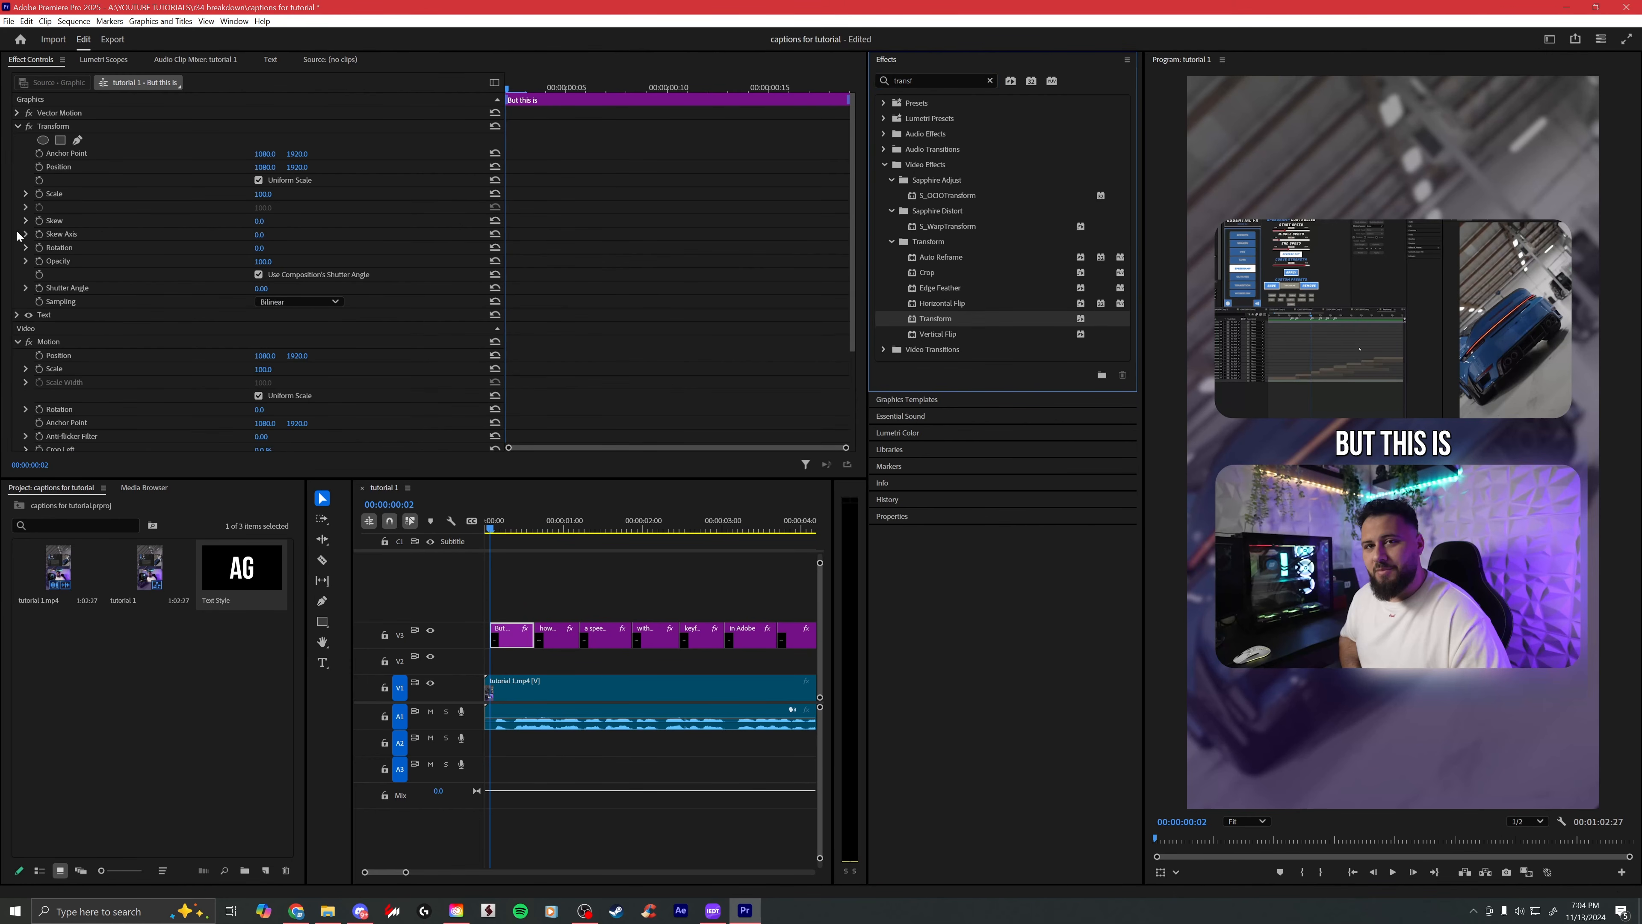
pyautogui.click(266, 287)
pyautogui.write('180')
pyautogui.press('Return')
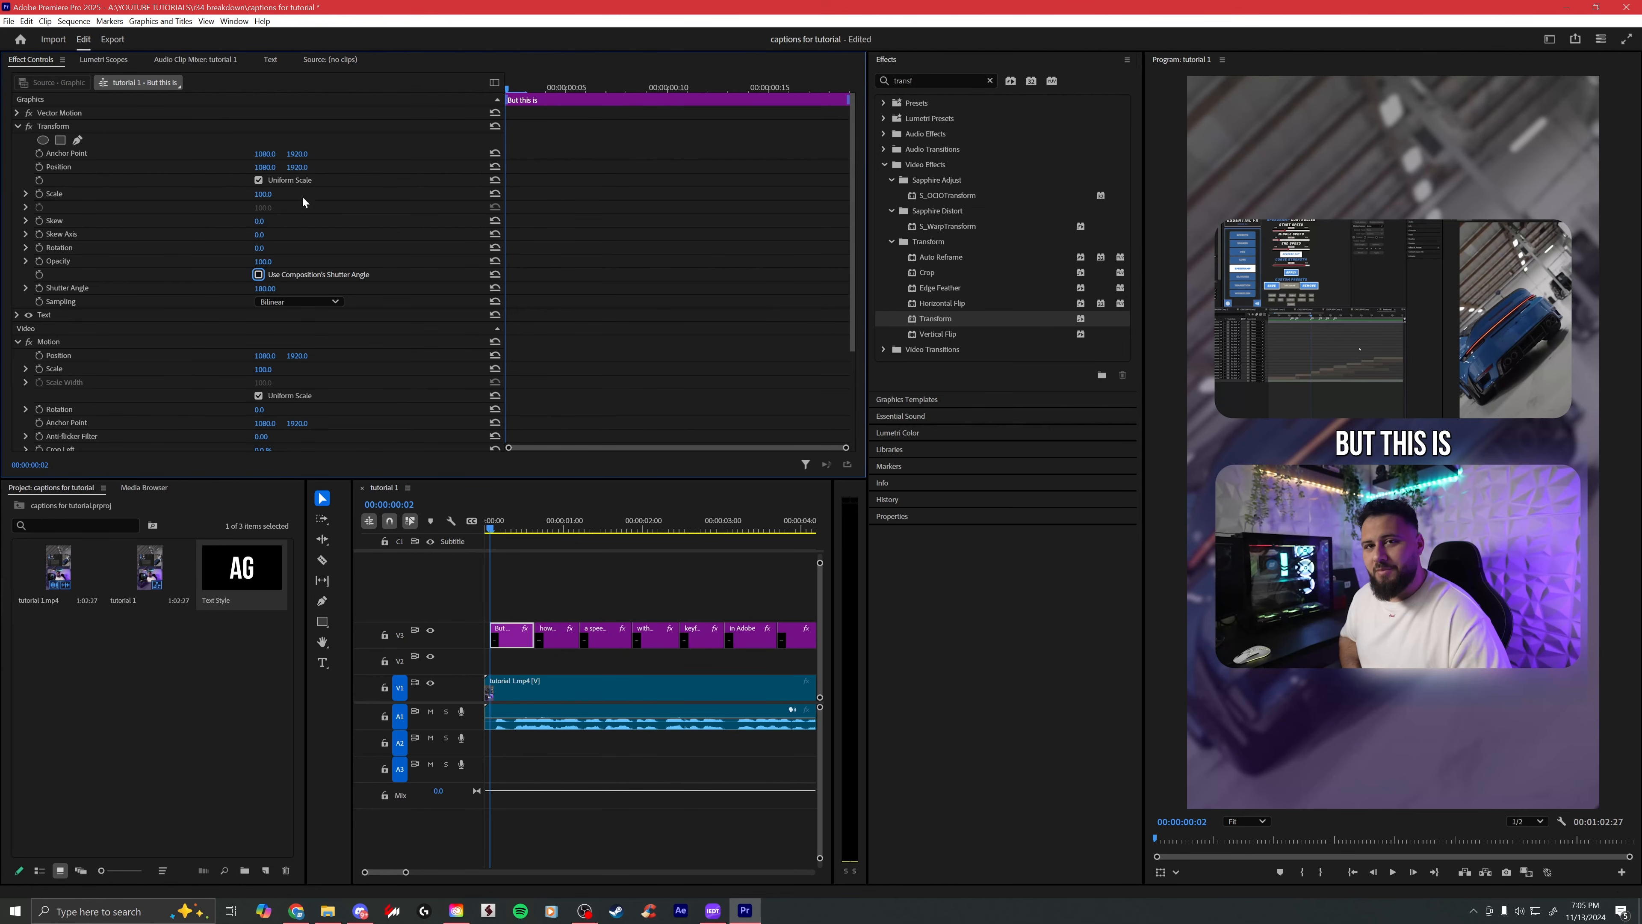
# Step: Keyframe the Transform position so the first caption rises from vertical 1965 at its start to 1920 a few frames in
pyautogui.moveTo(299, 167); pyautogui.dragTo(288, 166)
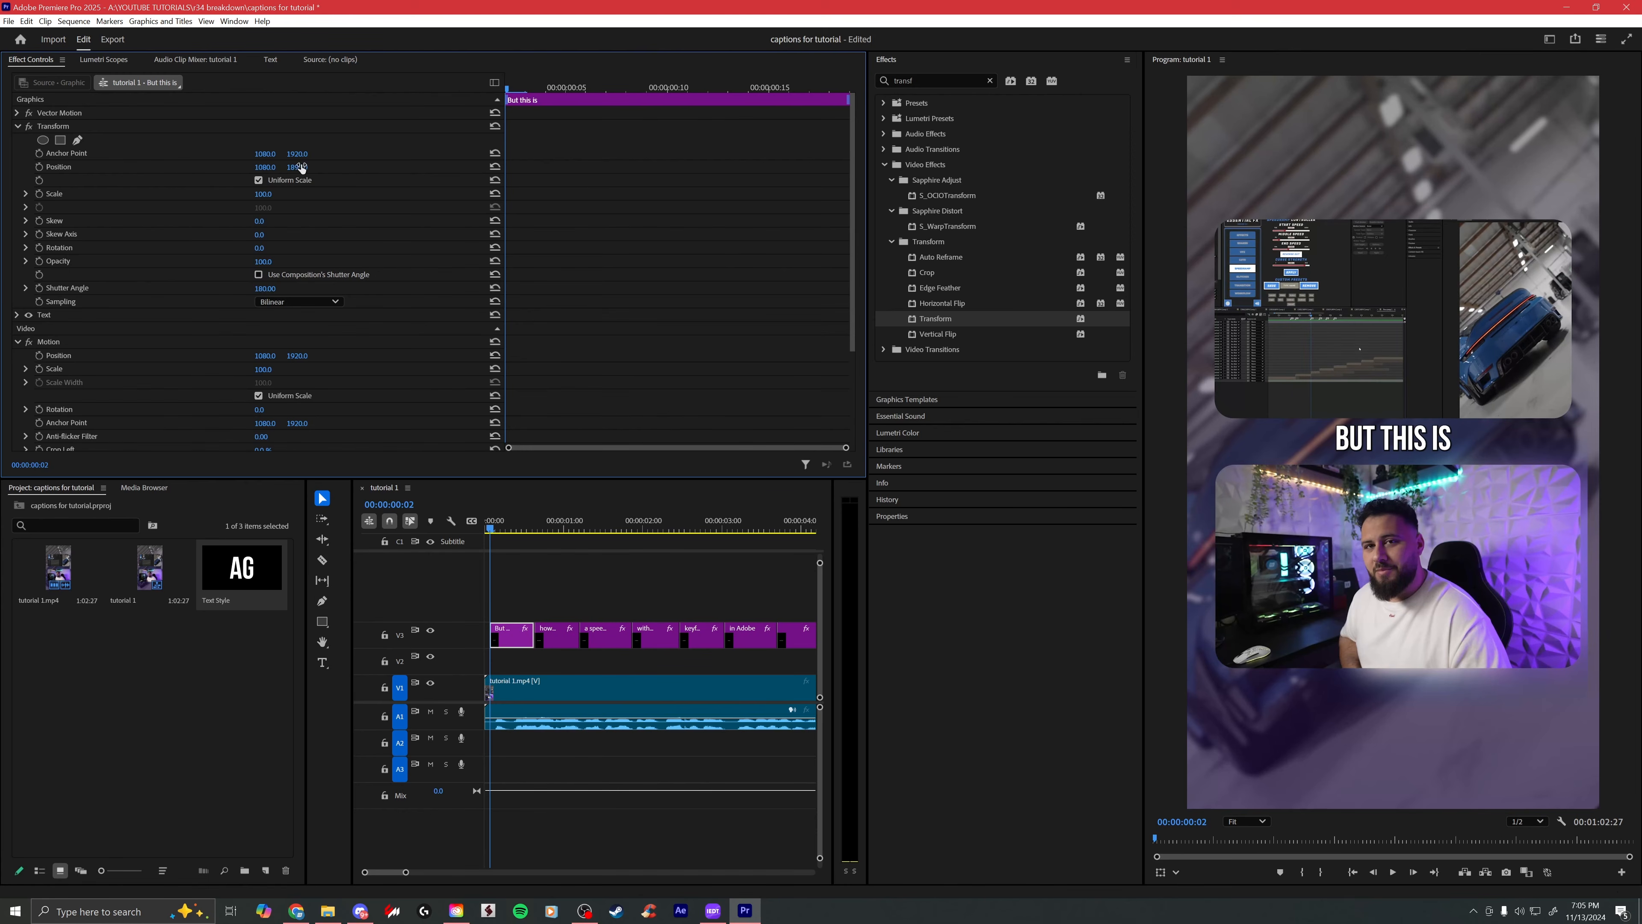
pyautogui.hotkey('ctrl', 'z')
pyautogui.click(39, 166)
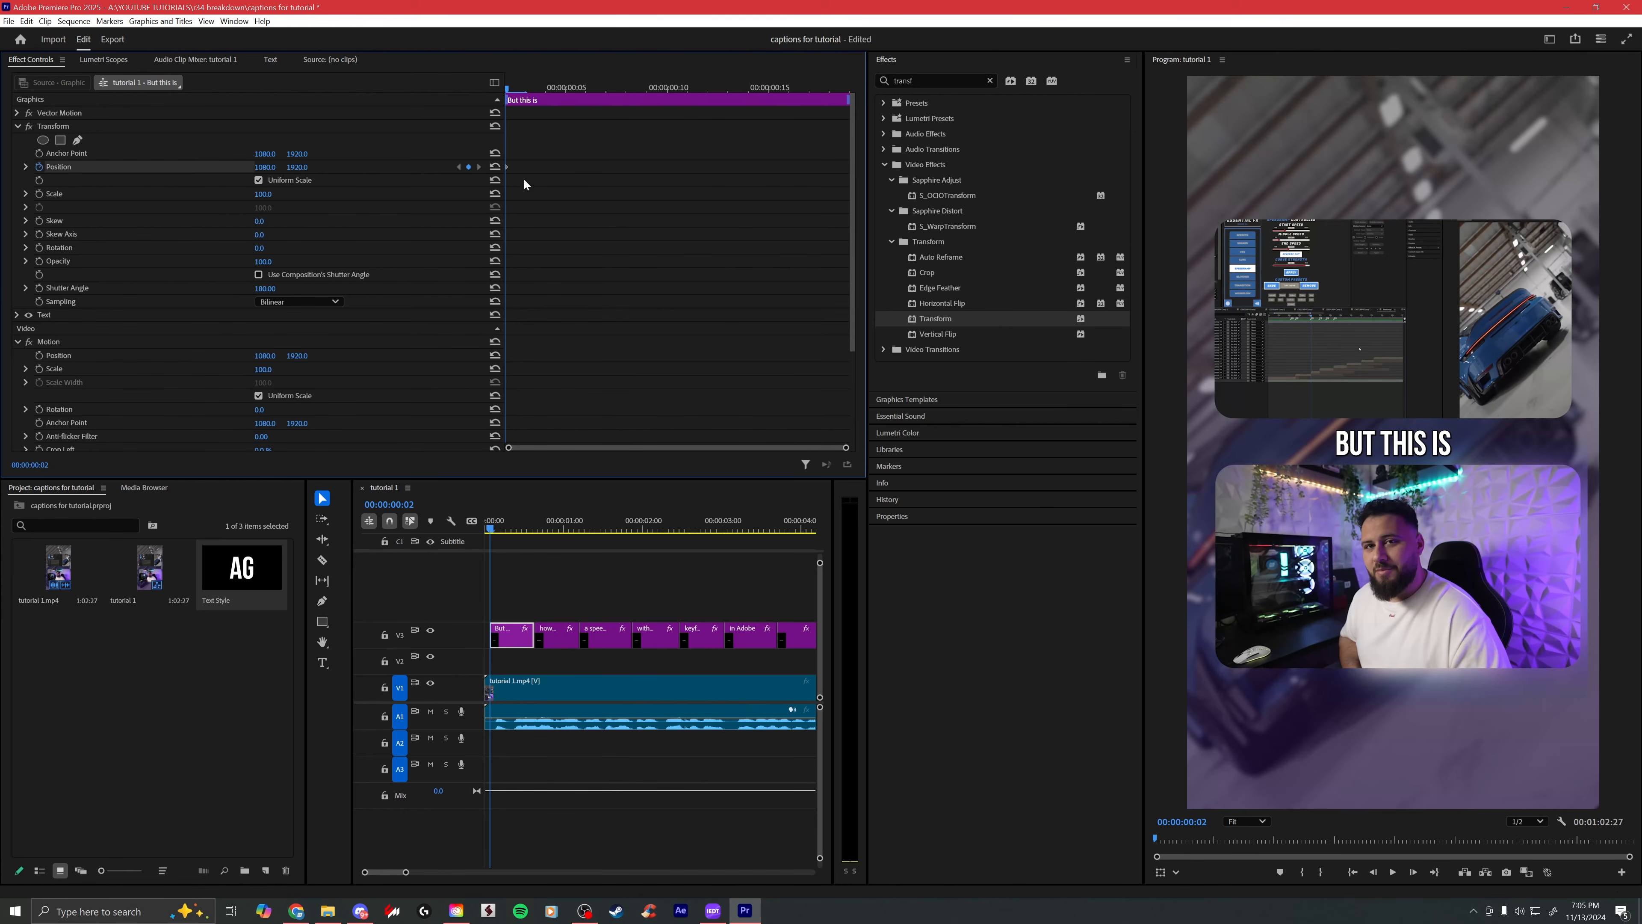
pyautogui.moveTo(506, 166); pyautogui.dragTo(542, 167)
pyautogui.moveTo(296, 167); pyautogui.dragTo(321, 166)
pyautogui.moveTo(491, 526); pyautogui.dragTo(492, 535)
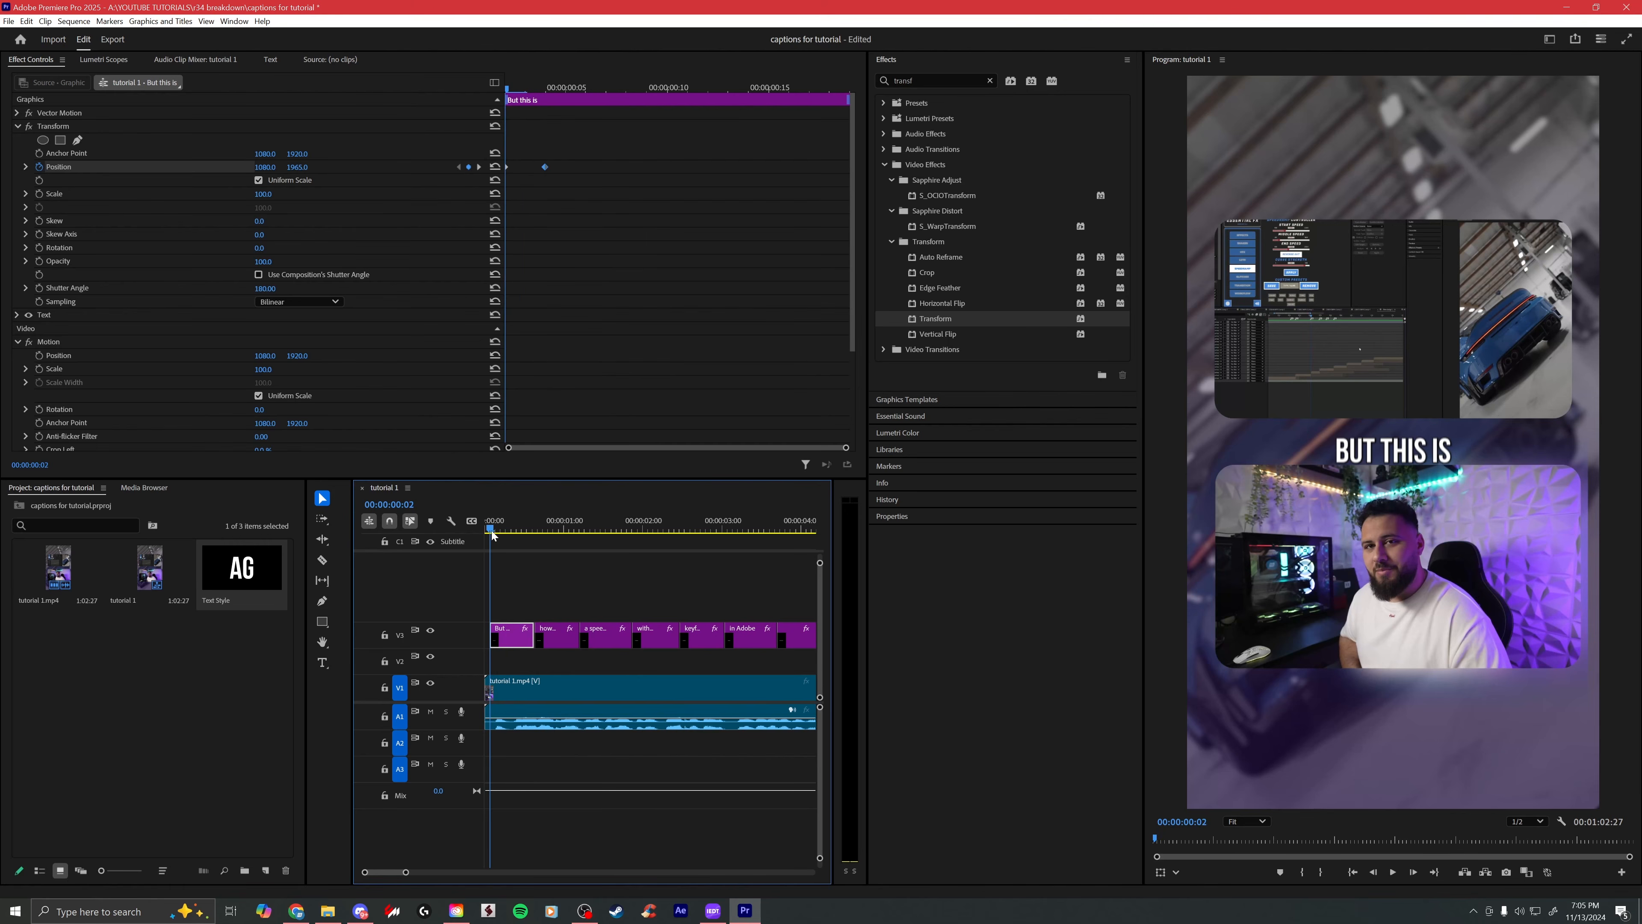
# Step: Raise the Transform effect's shutter angle for stronger motion blur and preview the first caption's entrance
pyautogui.moveTo(268, 288); pyautogui.dragTo(385, 288)
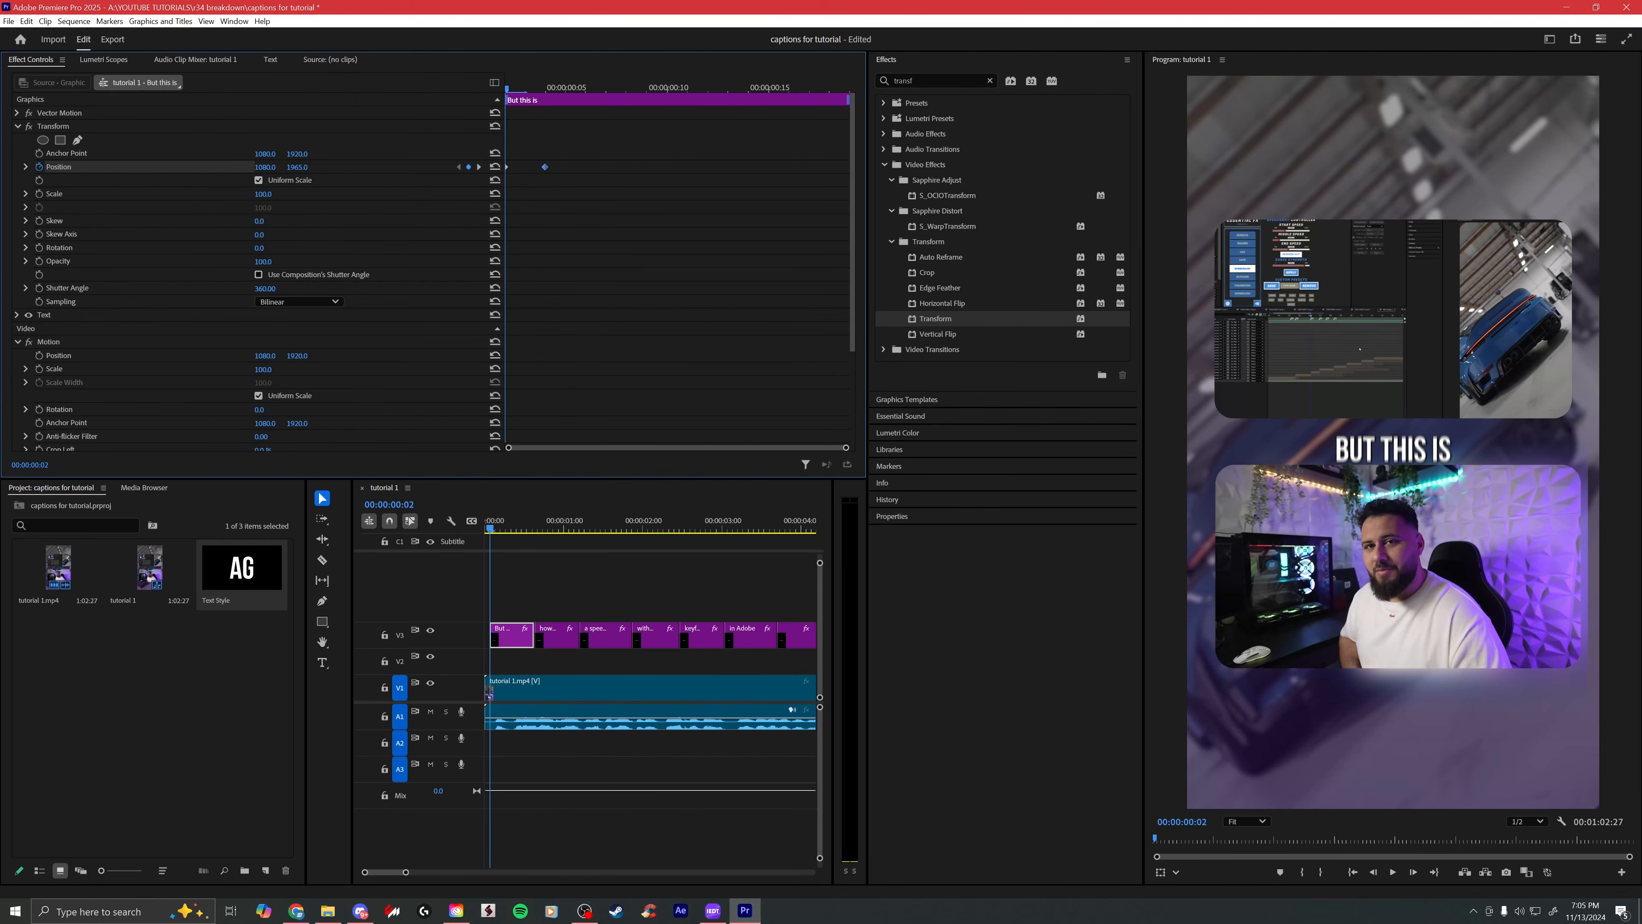
pyautogui.moveTo(491, 530); pyautogui.dragTo(481, 528)
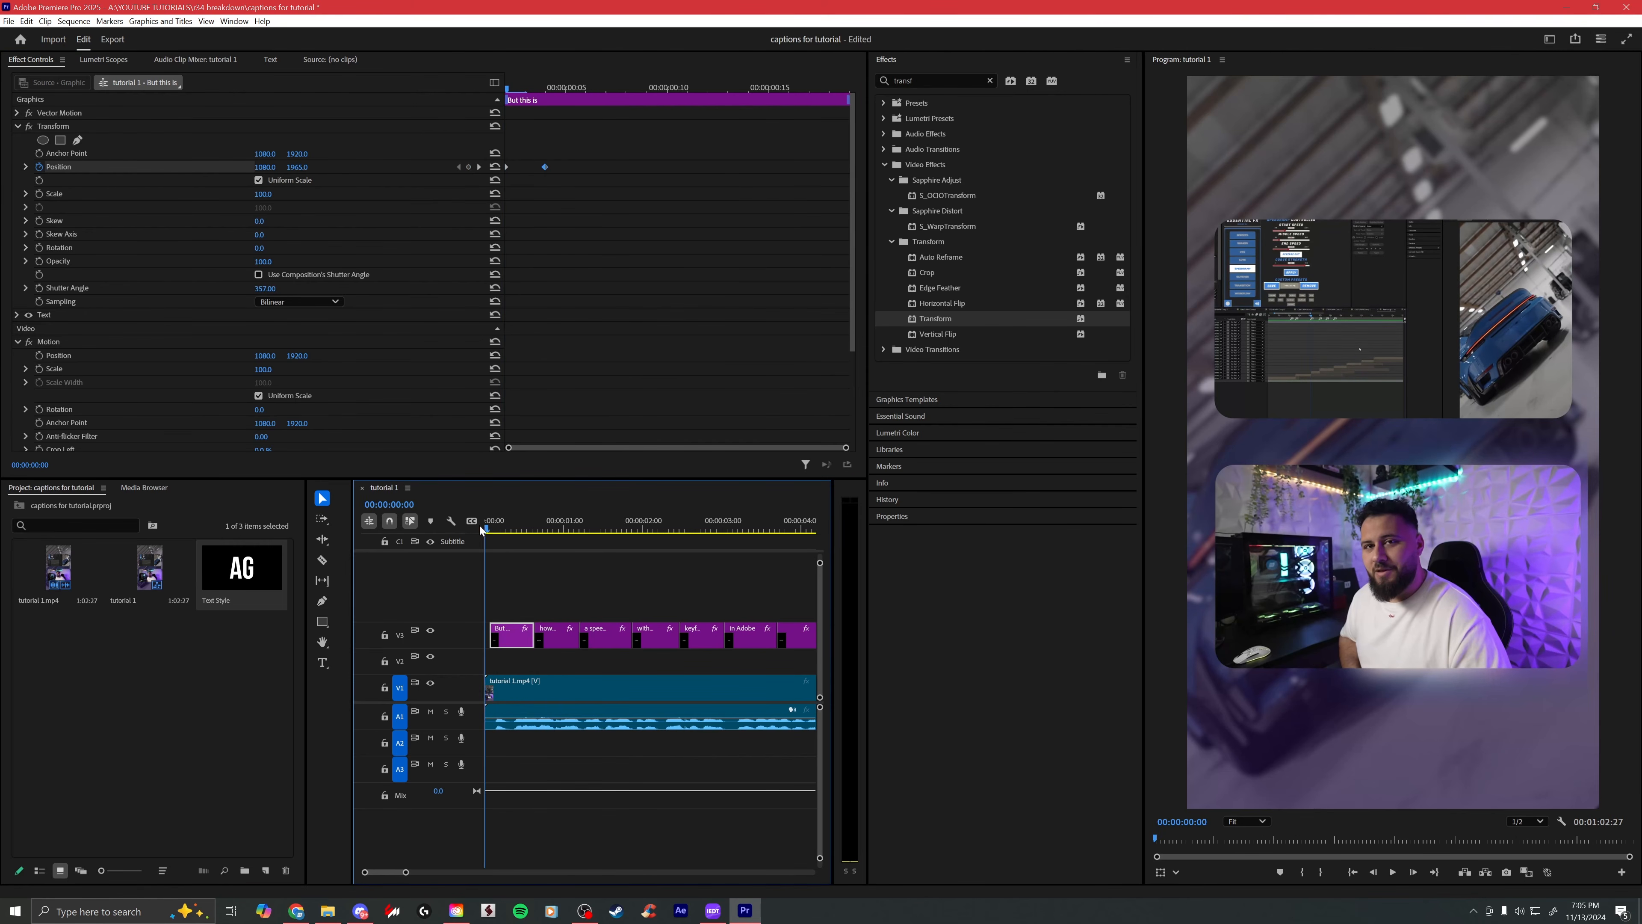
pyautogui.press('space')
pyautogui.click(490, 529)
pyautogui.click(403, 258)
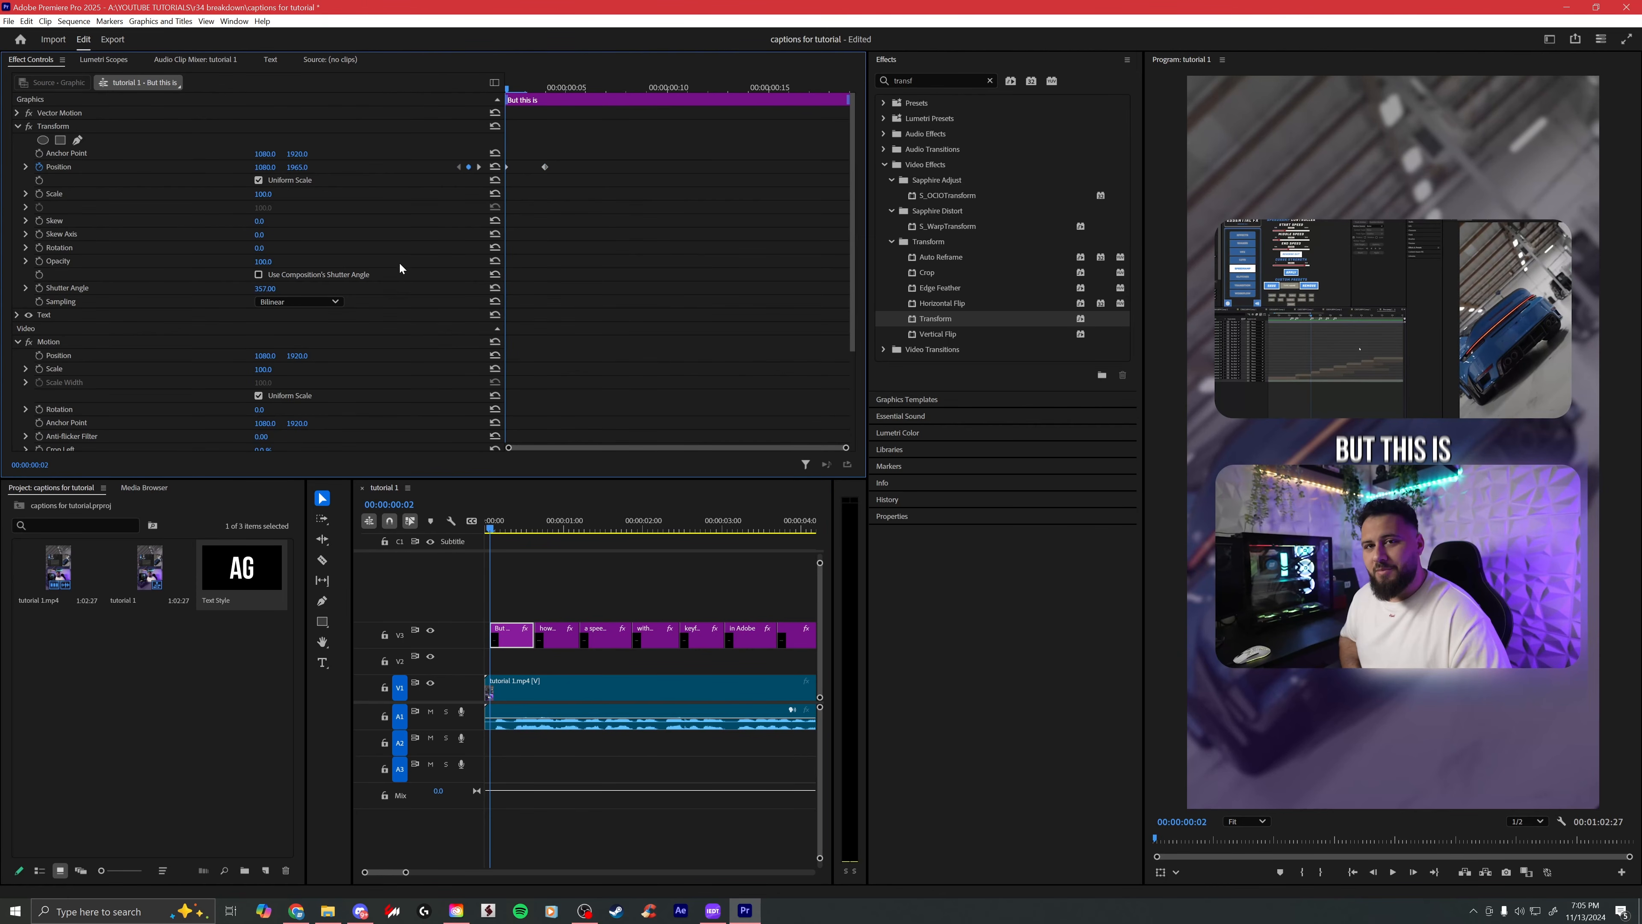
# Step: Copy the first caption's Transform effect to all caption graphics on V3, preview the animation, and save the project
pyautogui.click(57, 125)
pyautogui.moveTo(406, 871); pyautogui.dragTo(589, 871)
pyautogui.moveTo(628, 629); pyautogui.dragTo(484, 645)
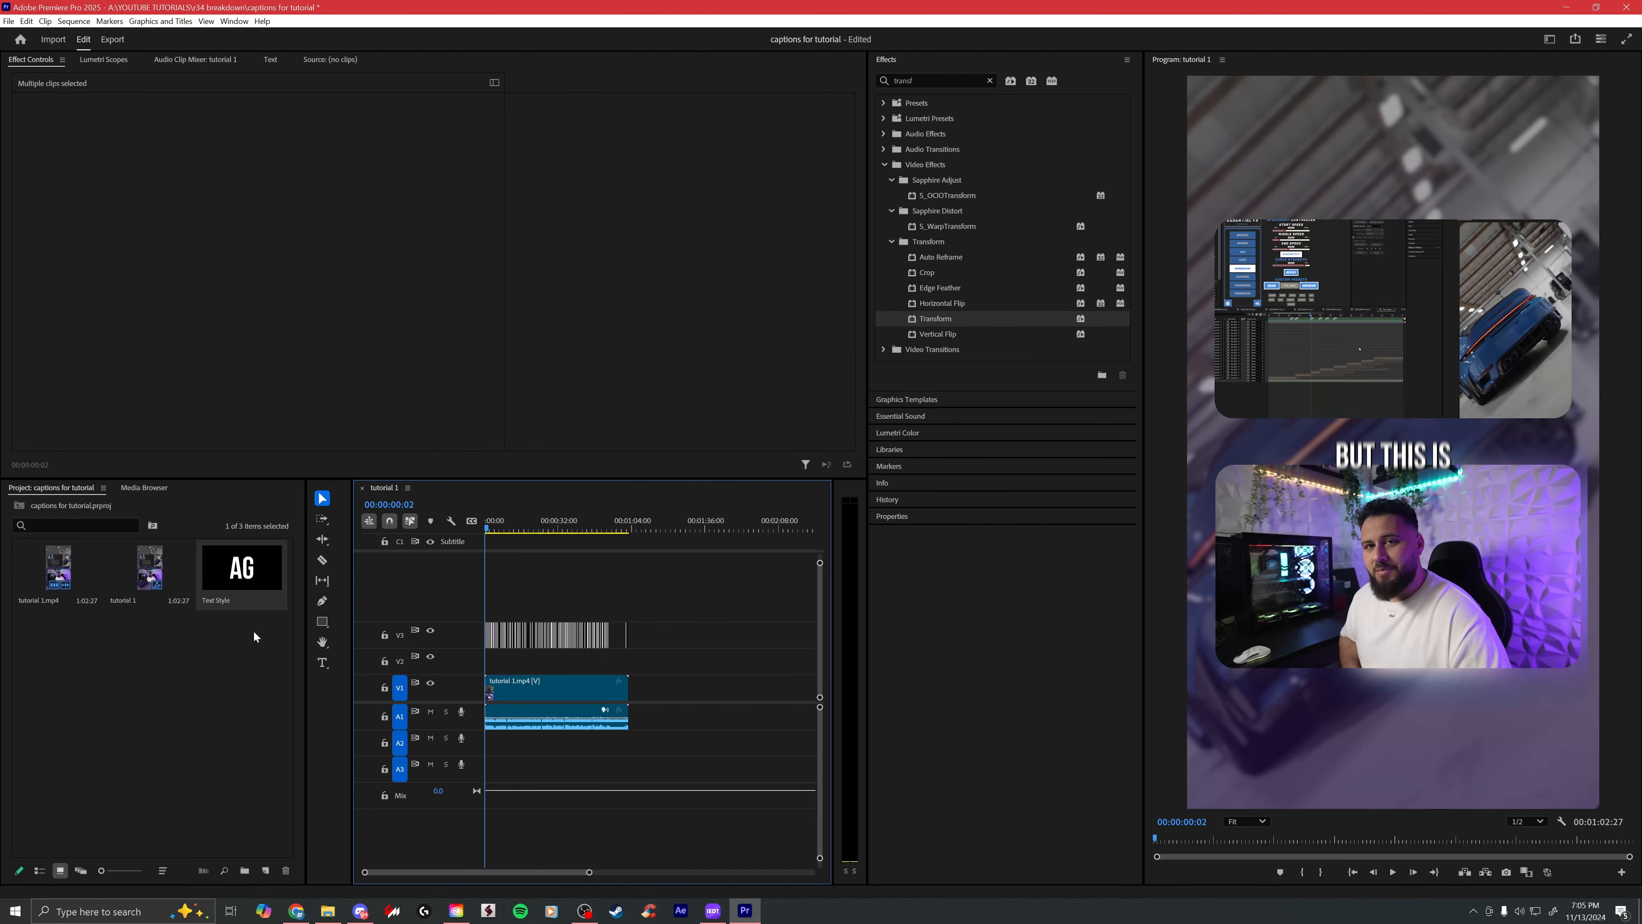
pyautogui.press('space')
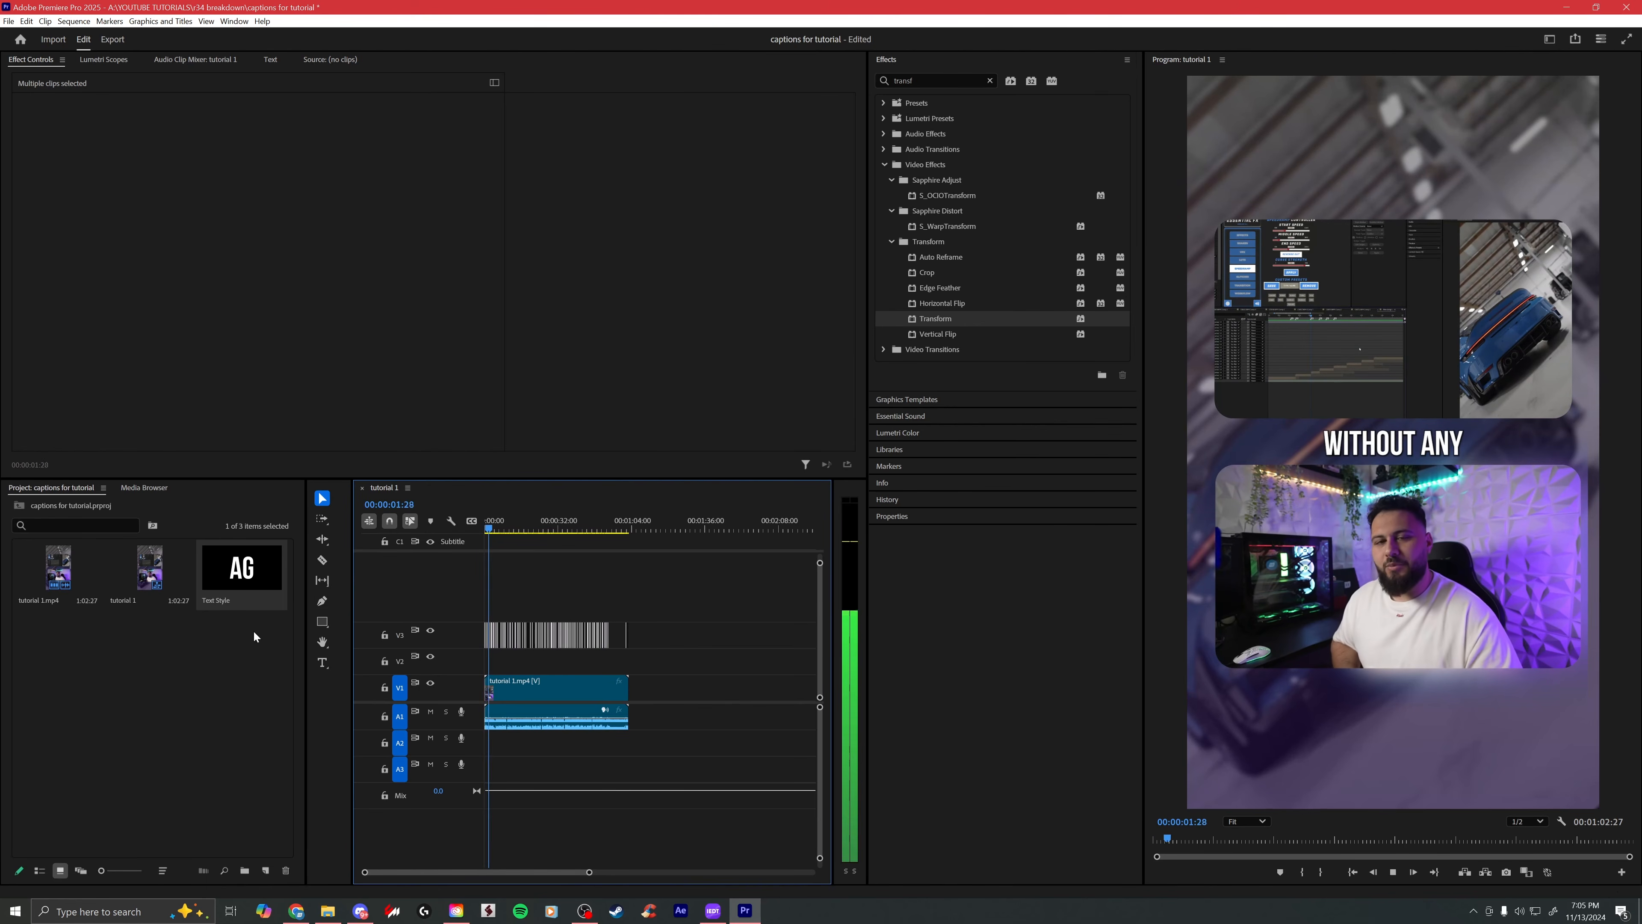
pyautogui.hotkey('ctrl', 's')
pyautogui.click(523, 571)
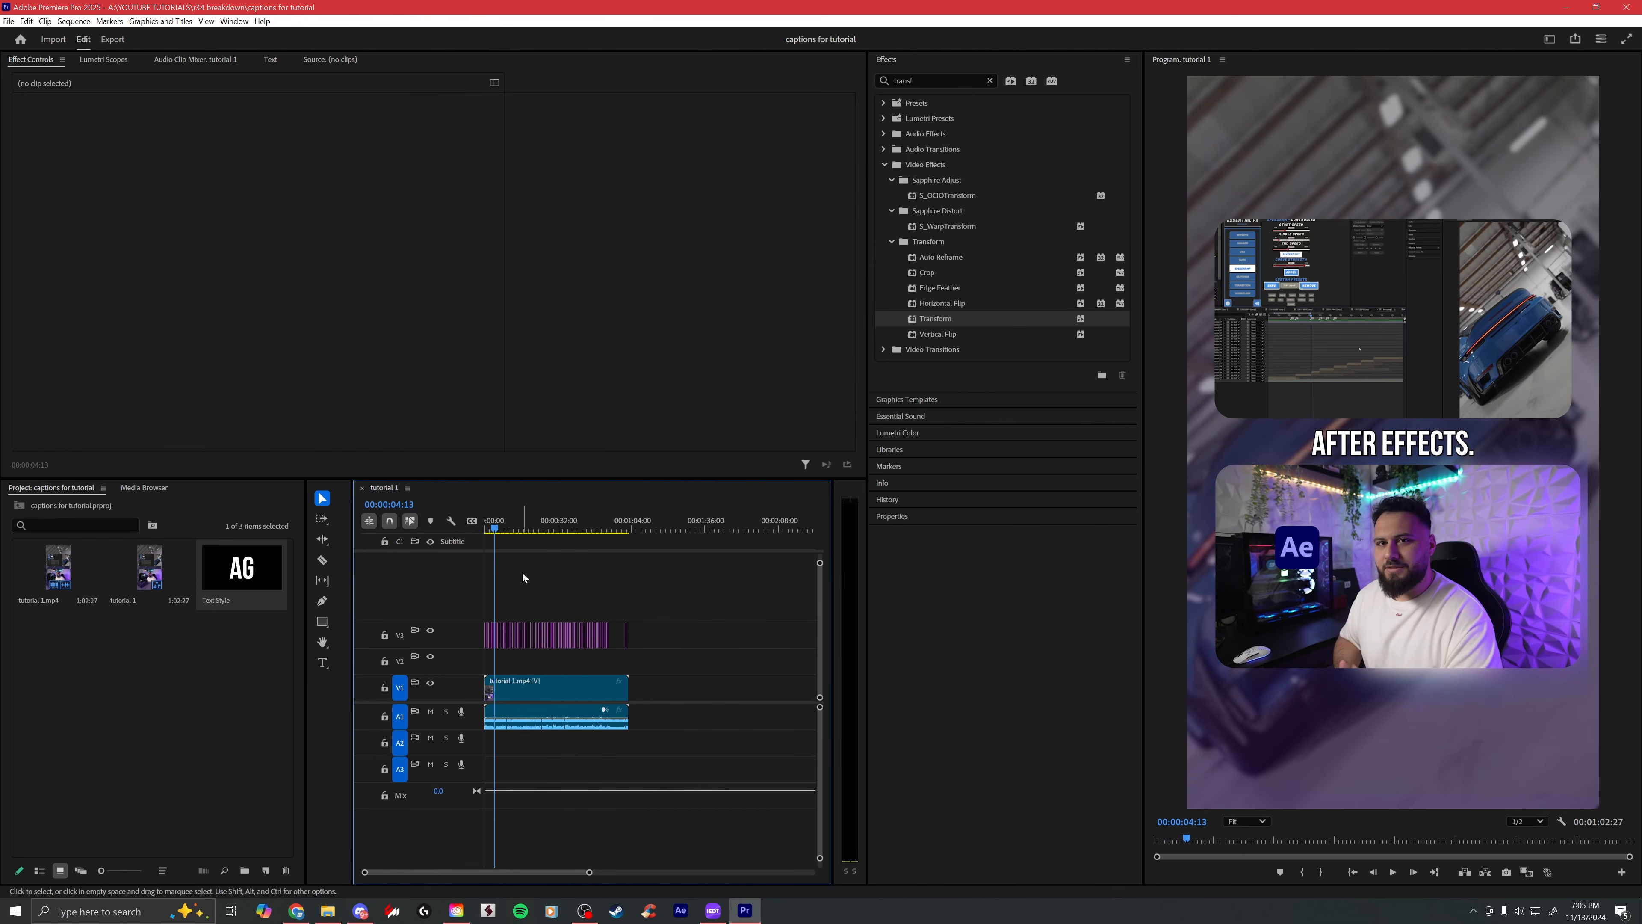